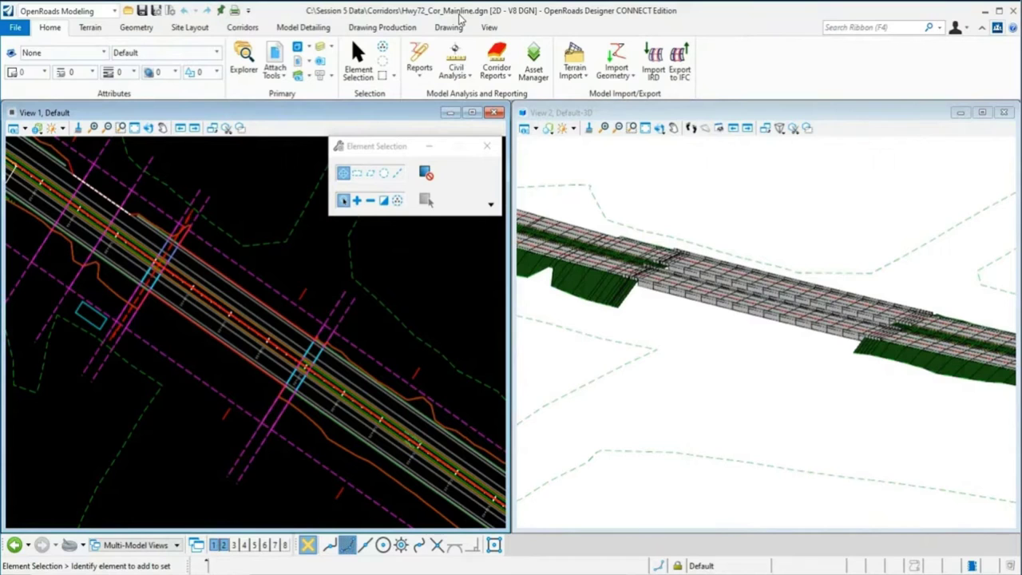
left_click(759, 242)
scroll(821, 319, "up", 2)
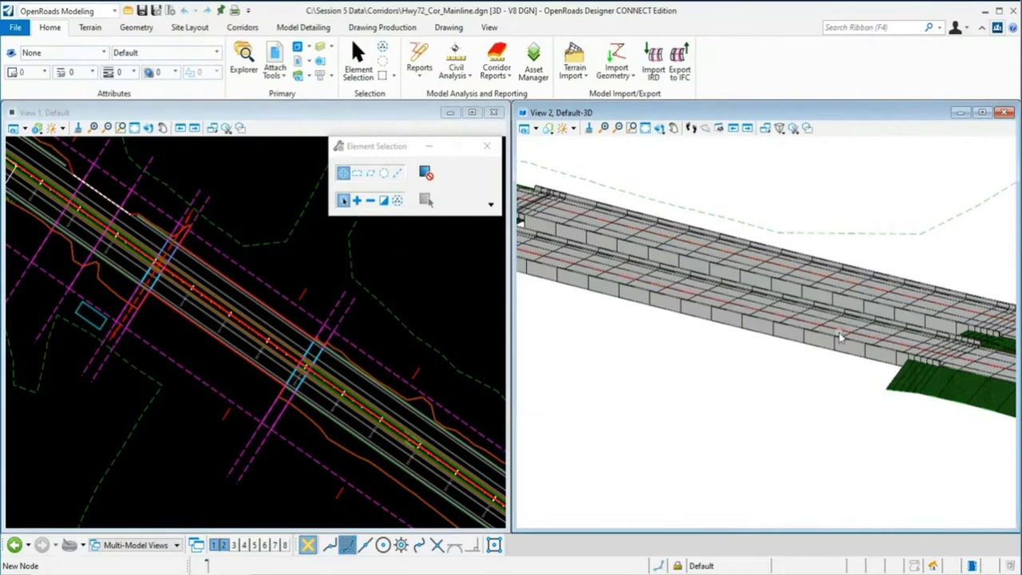
scroll(839, 330, "down", 2)
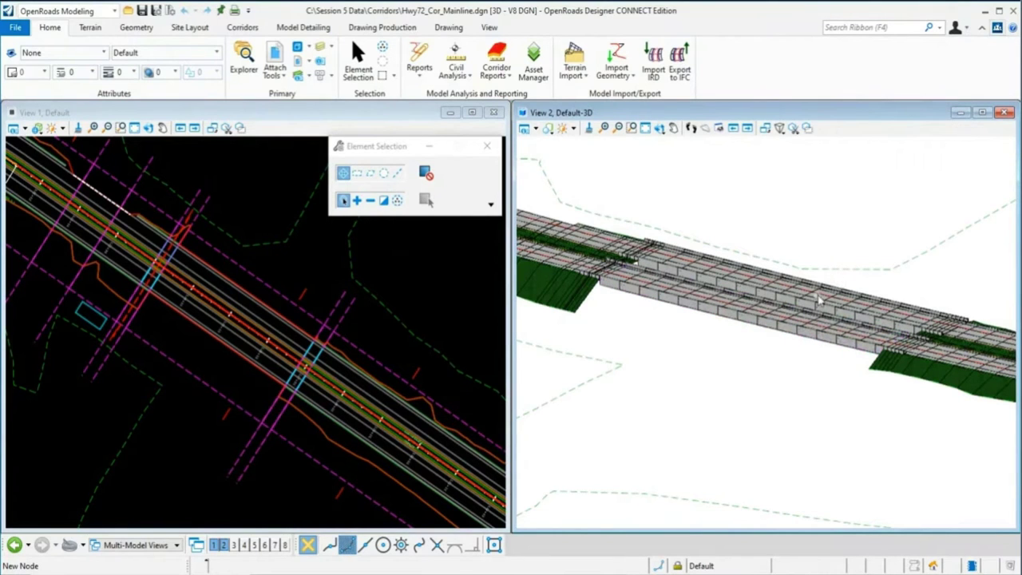
left_click(258, 258)
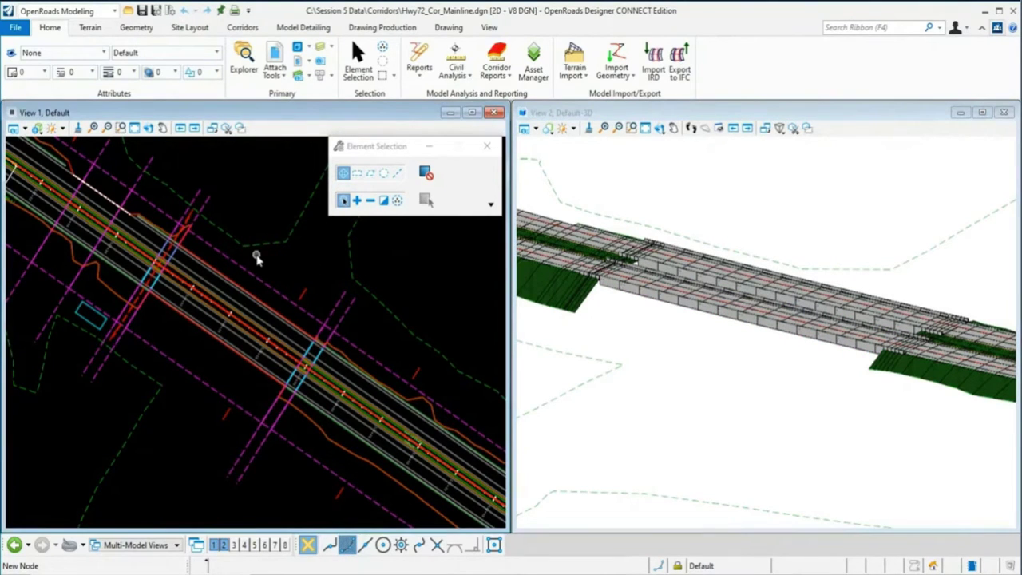
scroll(896, 354, "up", 2)
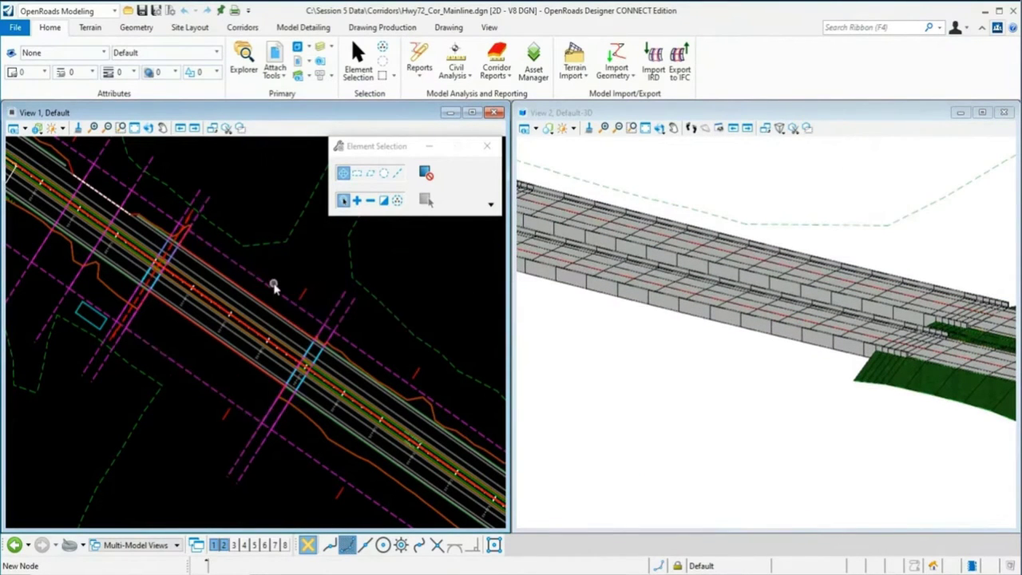
mouse_move(272, 290)
left_click(254, 277)
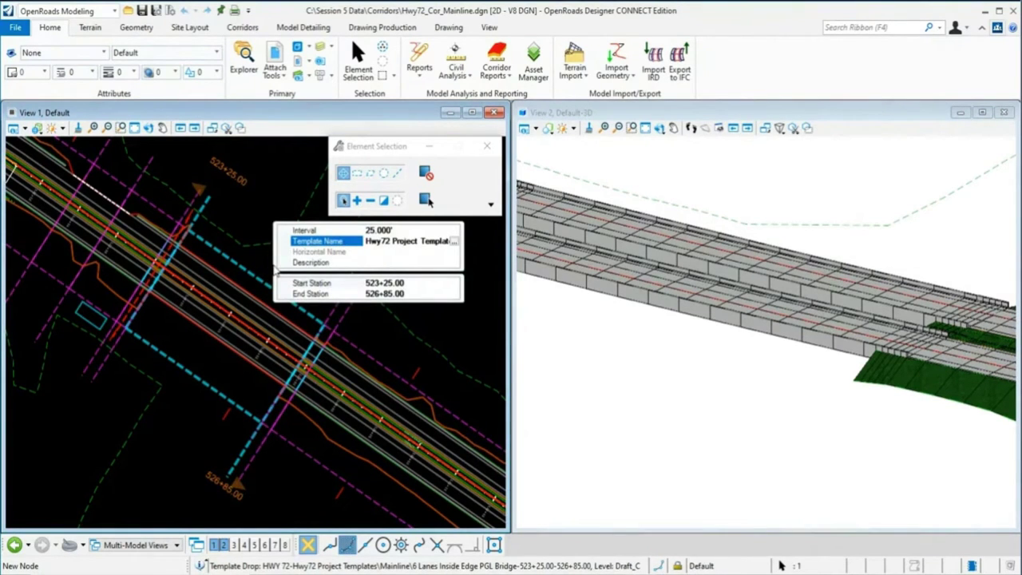
left_click(455, 241)
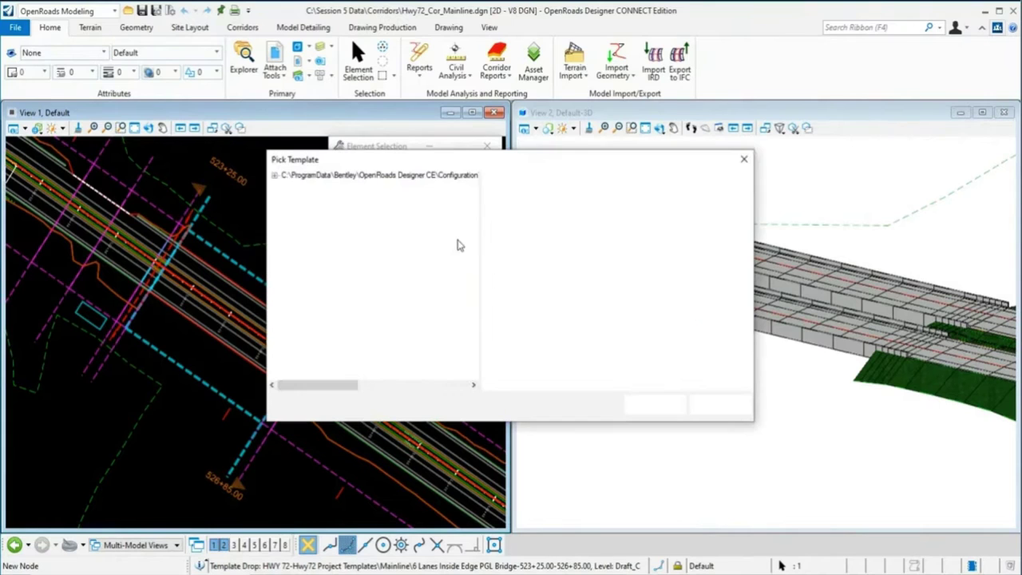
left_click(732, 404)
right_click(269, 190)
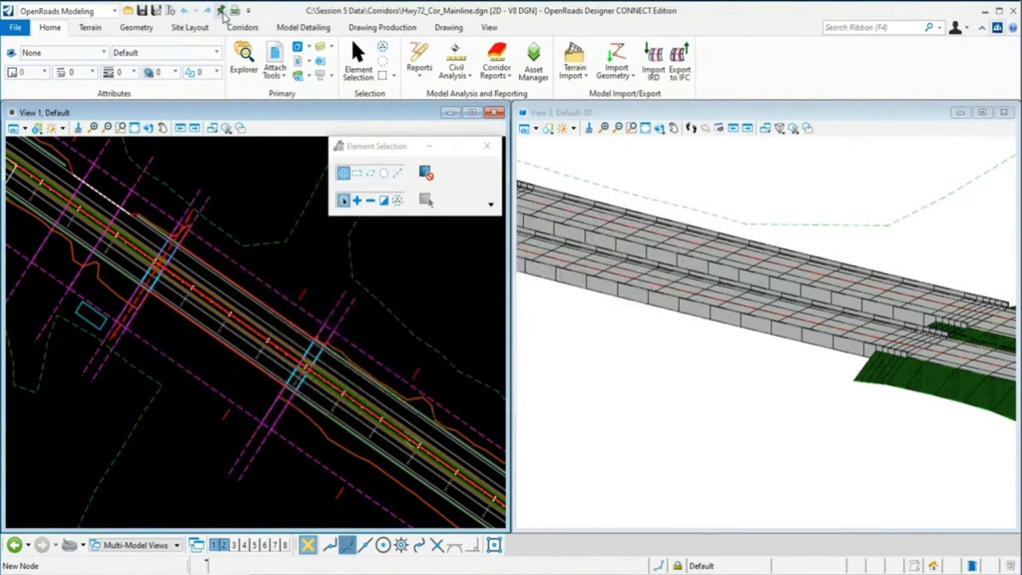
- Start the Create Template tool and open the template library Hwy72_Templates.itl from the Session 5 Data Templates folder
left_click(246, 32)
left_click(289, 72)
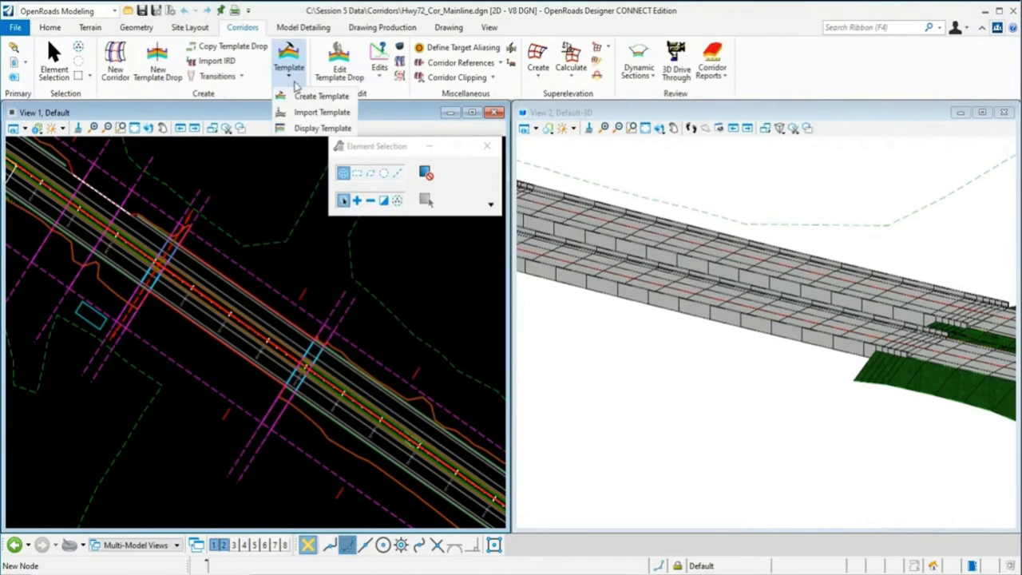
left_click(307, 93)
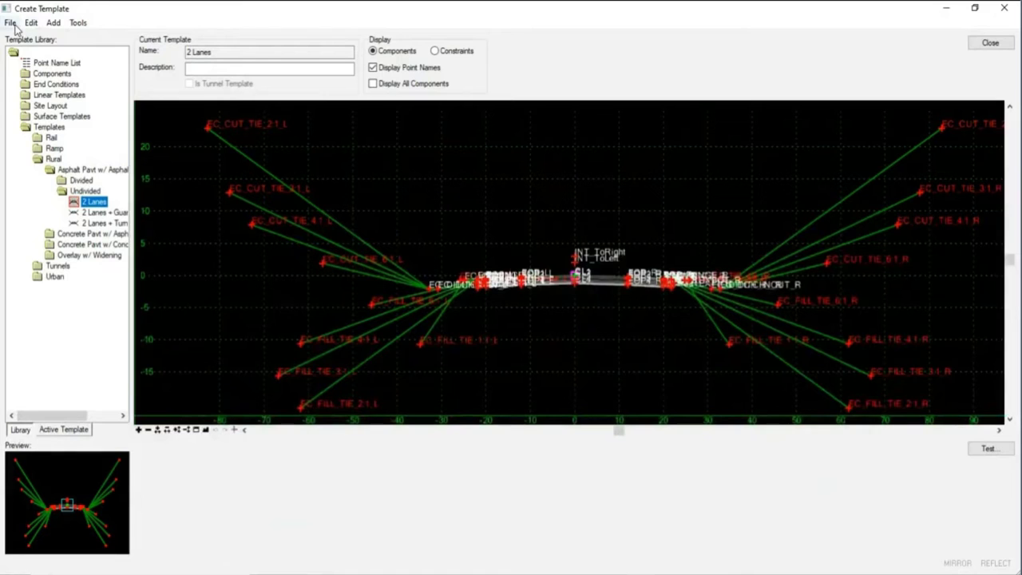
left_click(10, 23)
left_click(23, 55)
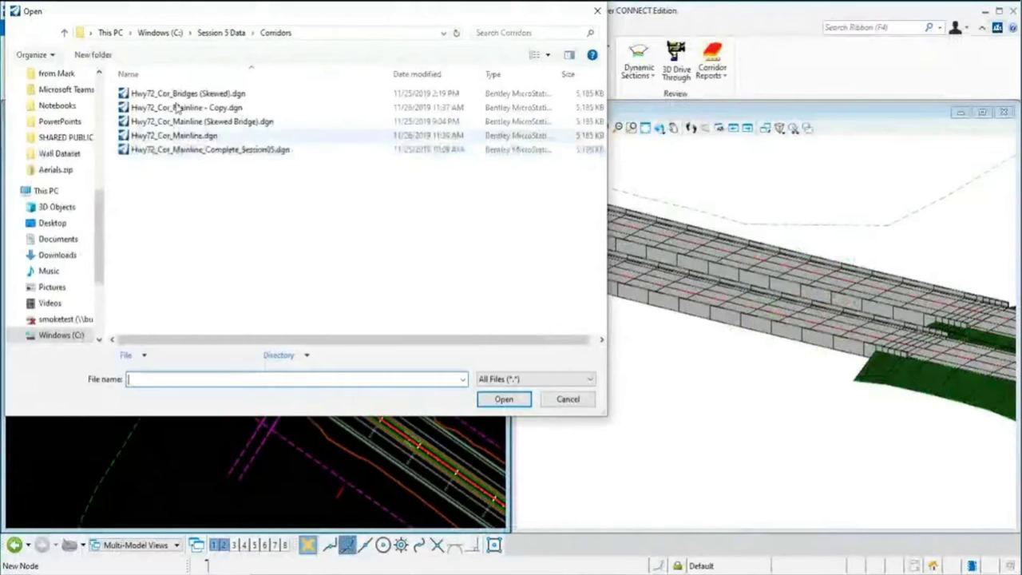
left_click(64, 33)
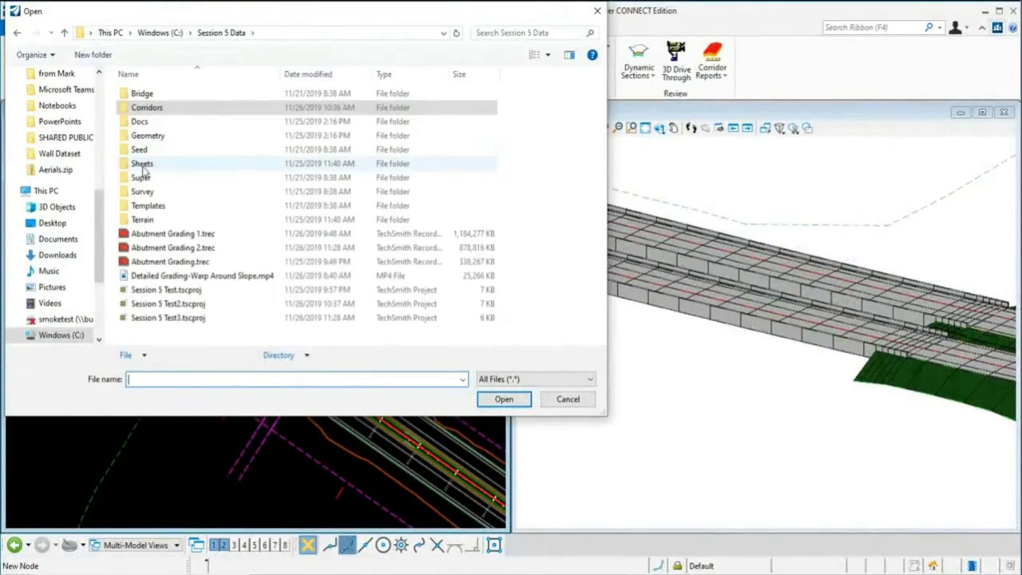
double_click(156, 205)
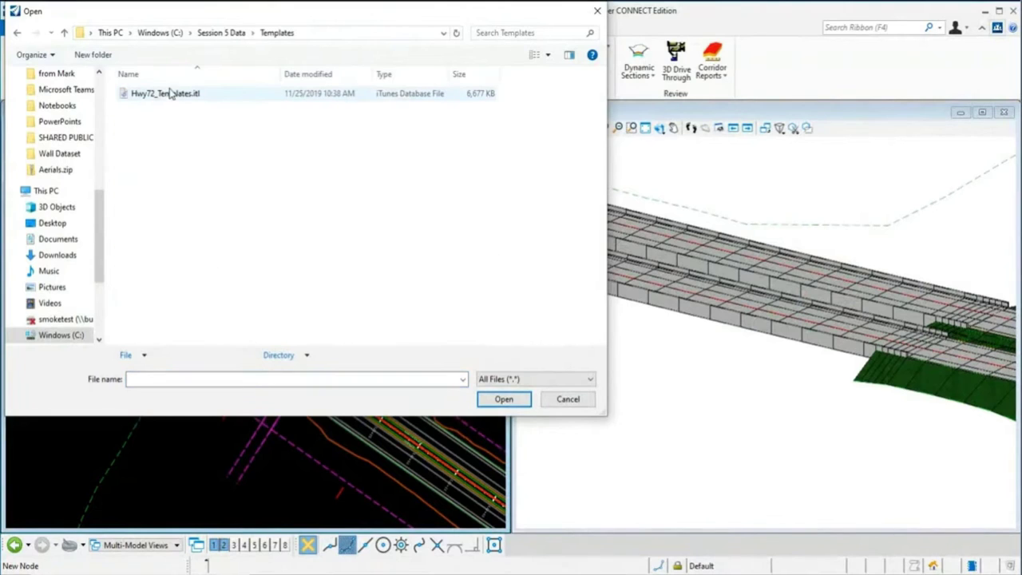
key("Down")
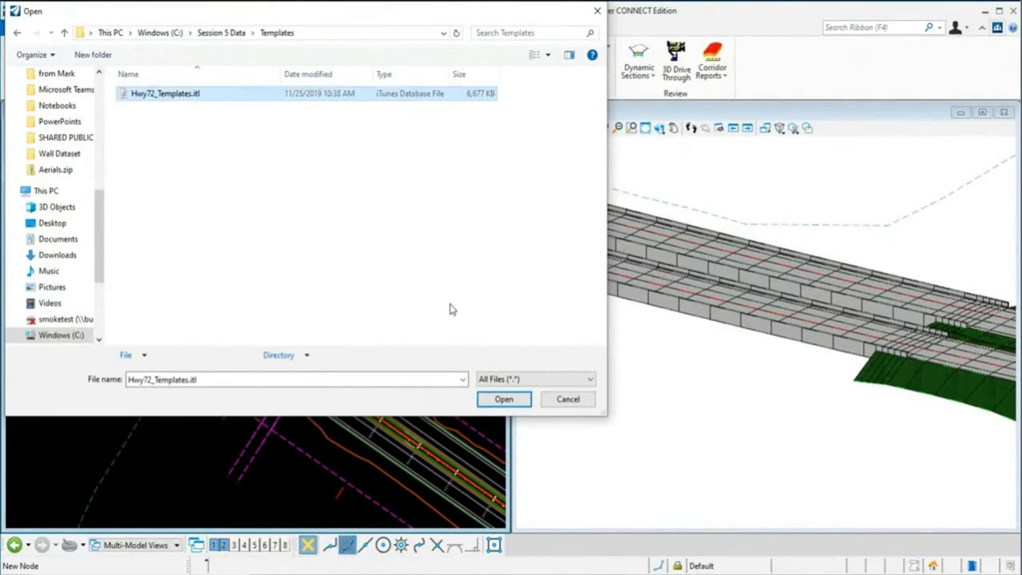
left_click(515, 404)
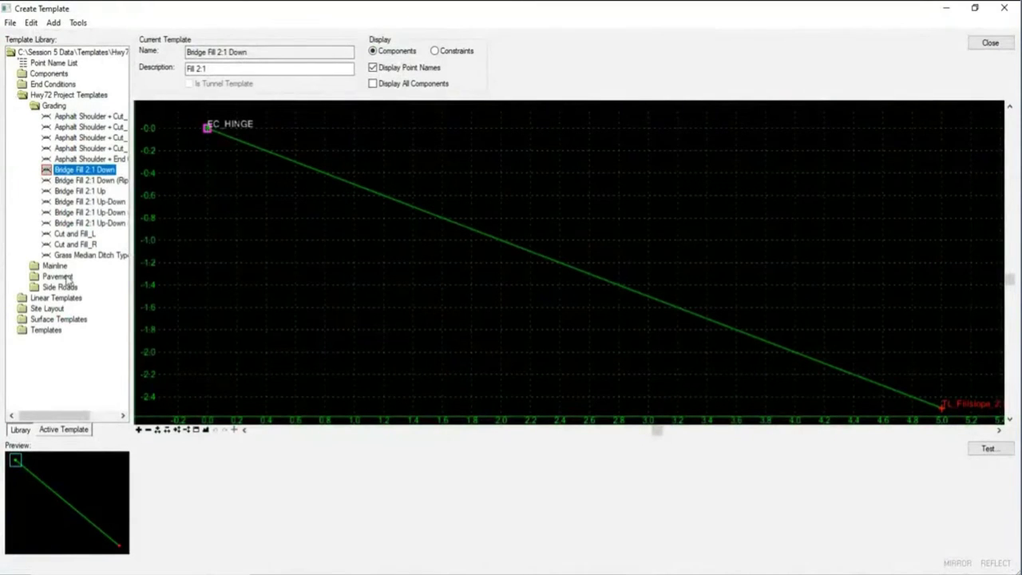
- Display the 6 Lanes Inside Edge PGL Bridge template from the Mainline folder with full template names readable, then close the template editor
double_click(55, 266)
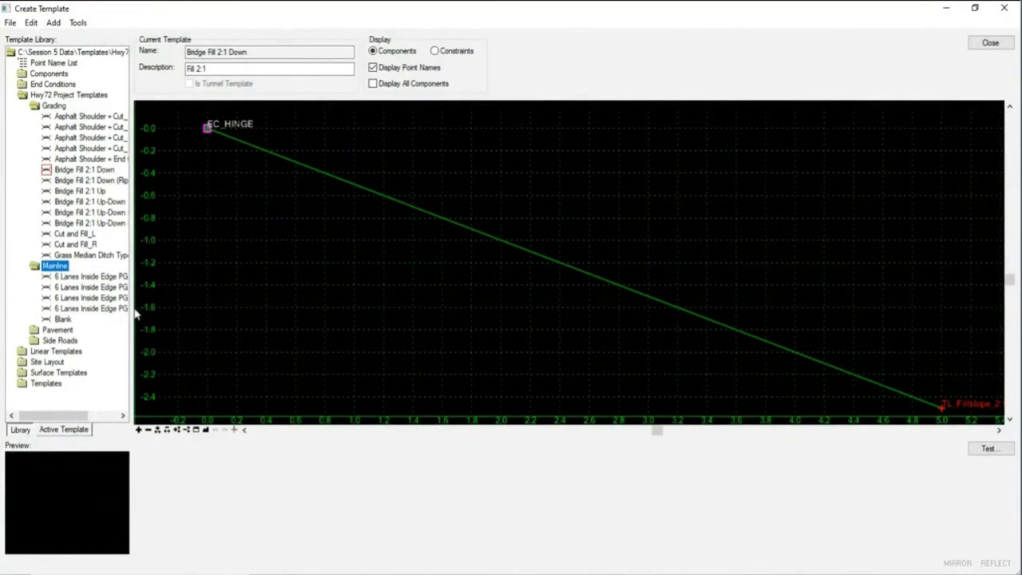
left_click_drag(134, 308, 244, 295)
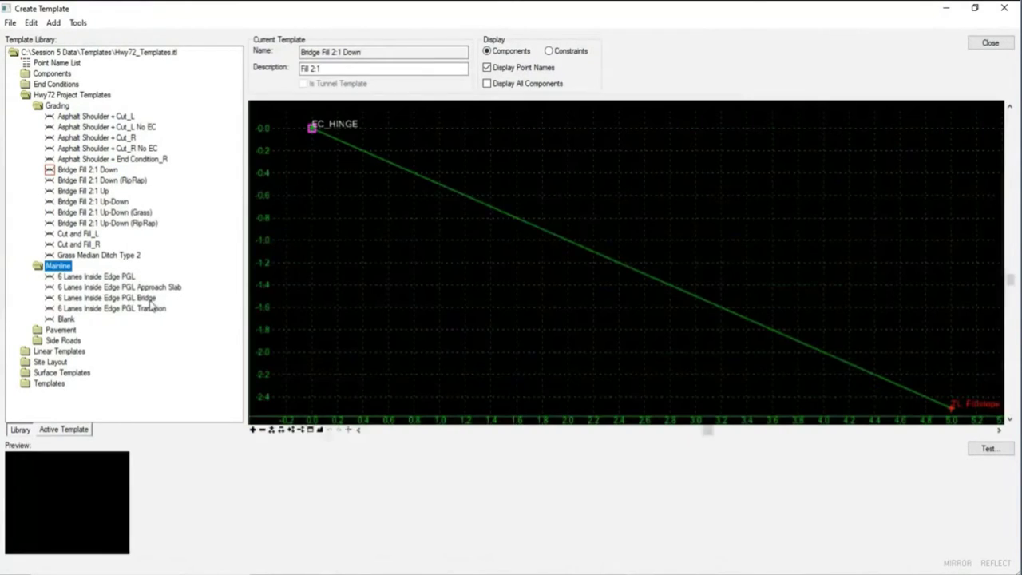
left_click(150, 298)
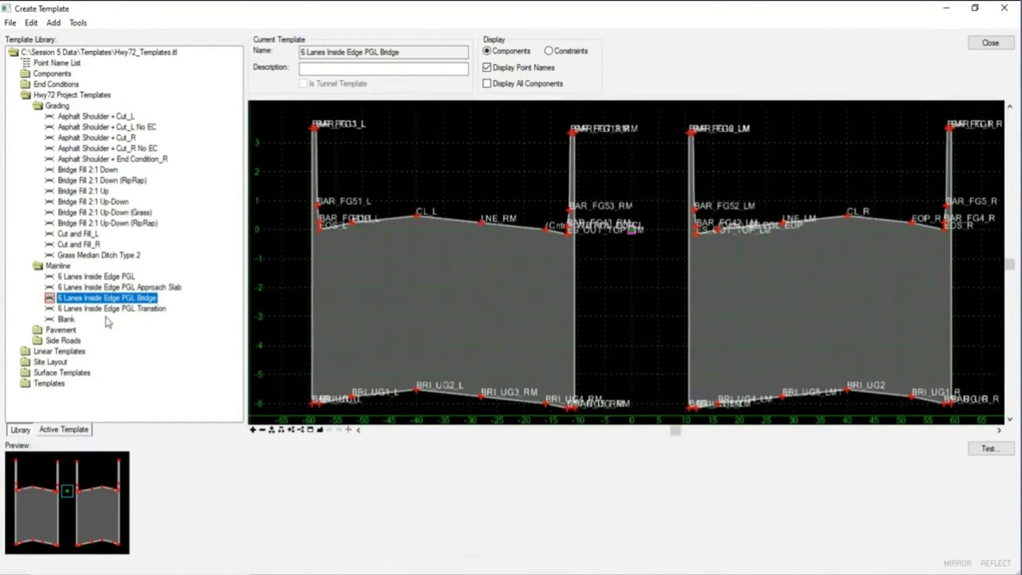
left_click(991, 42)
- Replace the template of the bridge template drop between stations 523+25.00 and 526+85.00 with the Mainline Blank template
left_click(239, 272)
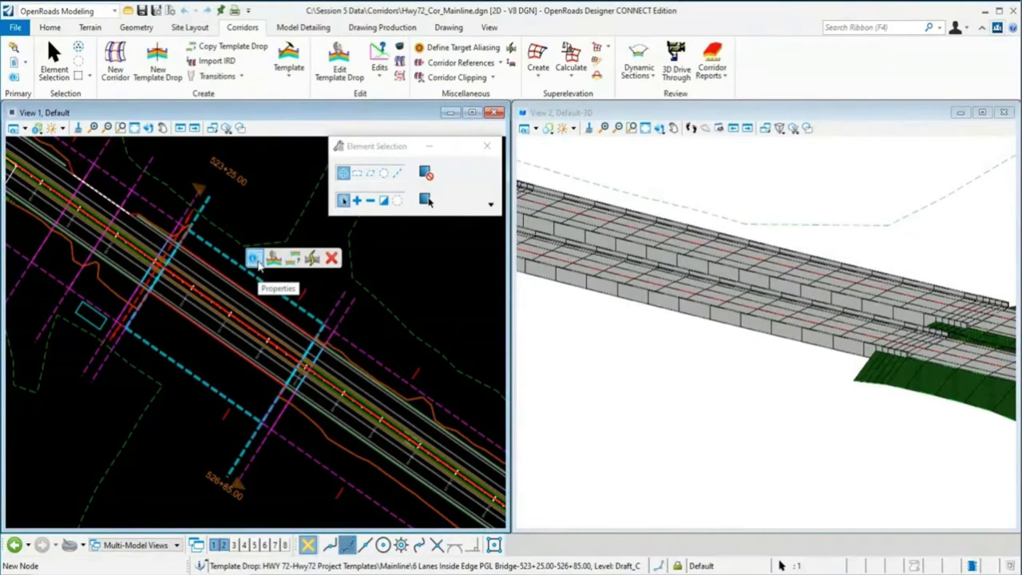
left_click(256, 260)
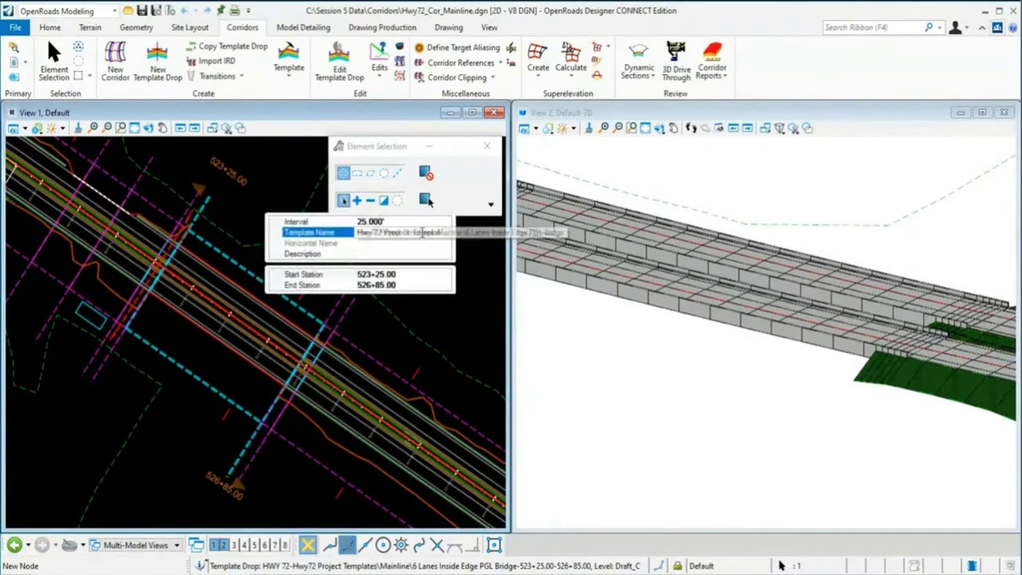
left_click(447, 233)
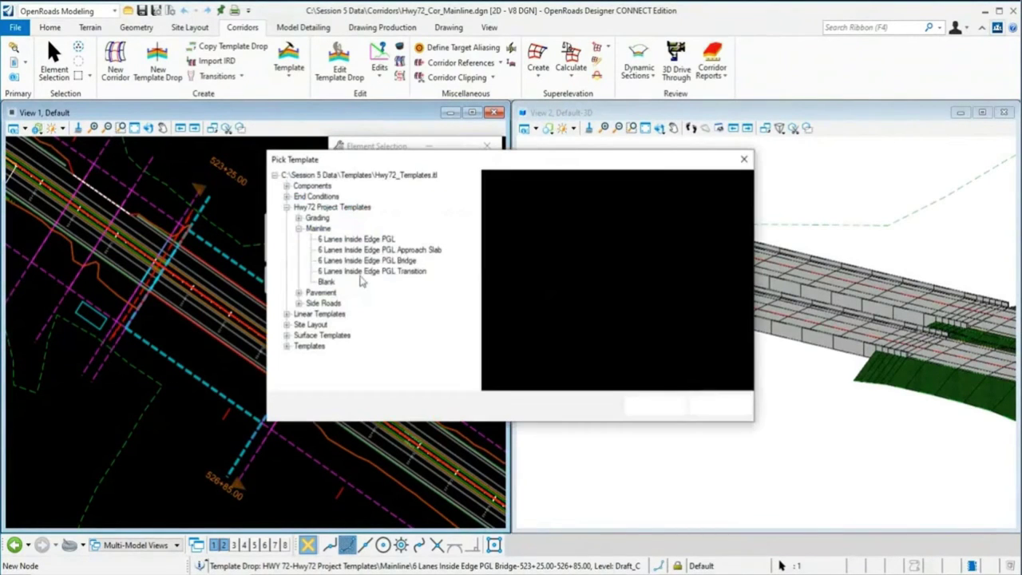
left_click(328, 283)
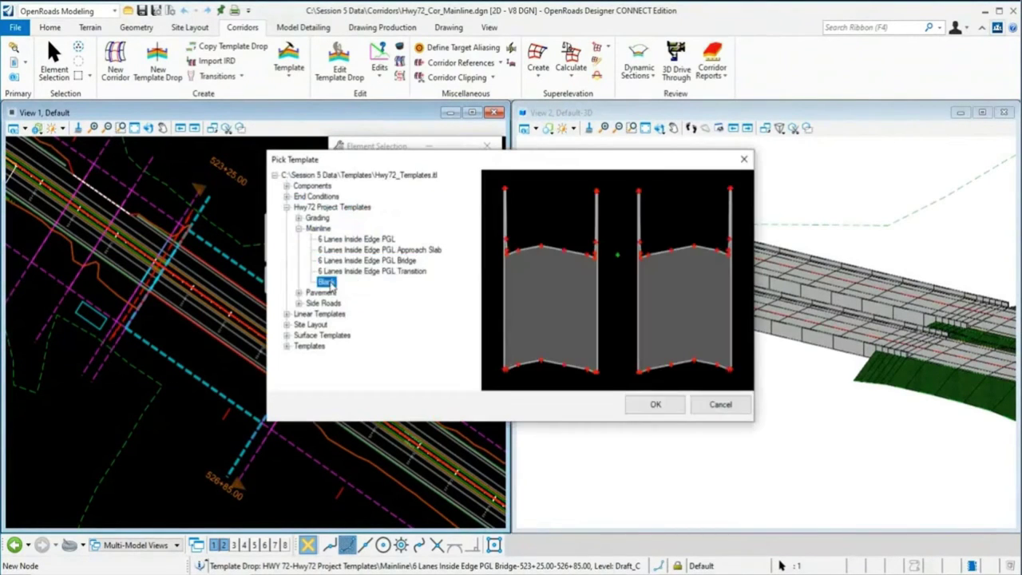
left_click(655, 404)
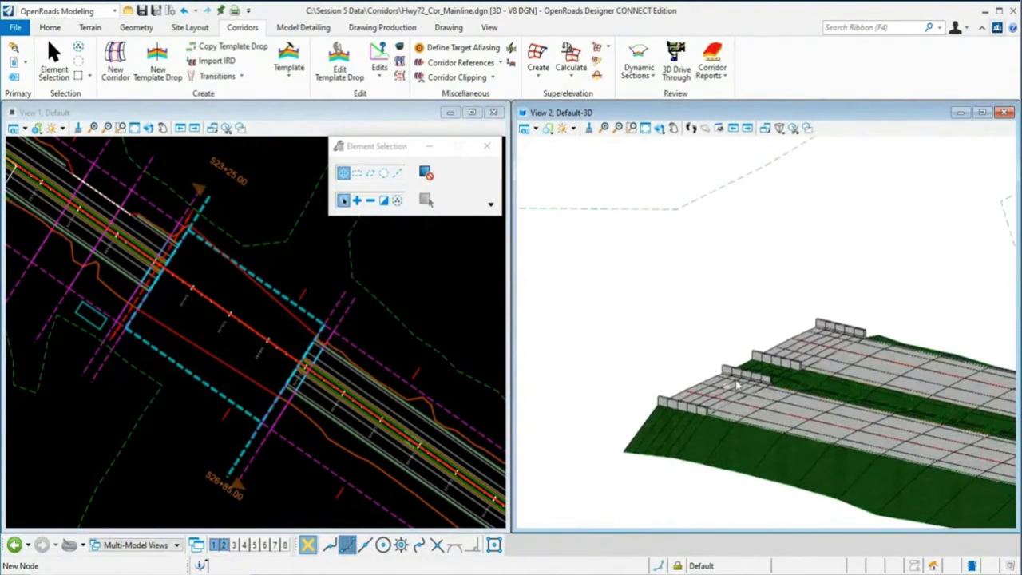
- Change the approach slab template drop between stations 526+85.00 and 527+10.00 to the Mainline 6 Lanes Inside Edge PGL template
scroll(352, 337, "up", 2)
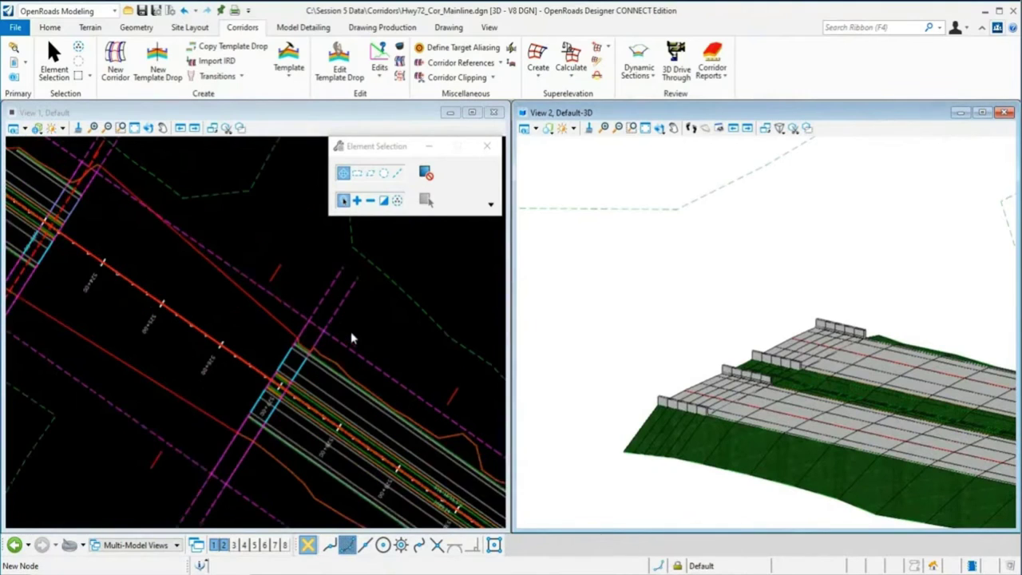
left_click(319, 325)
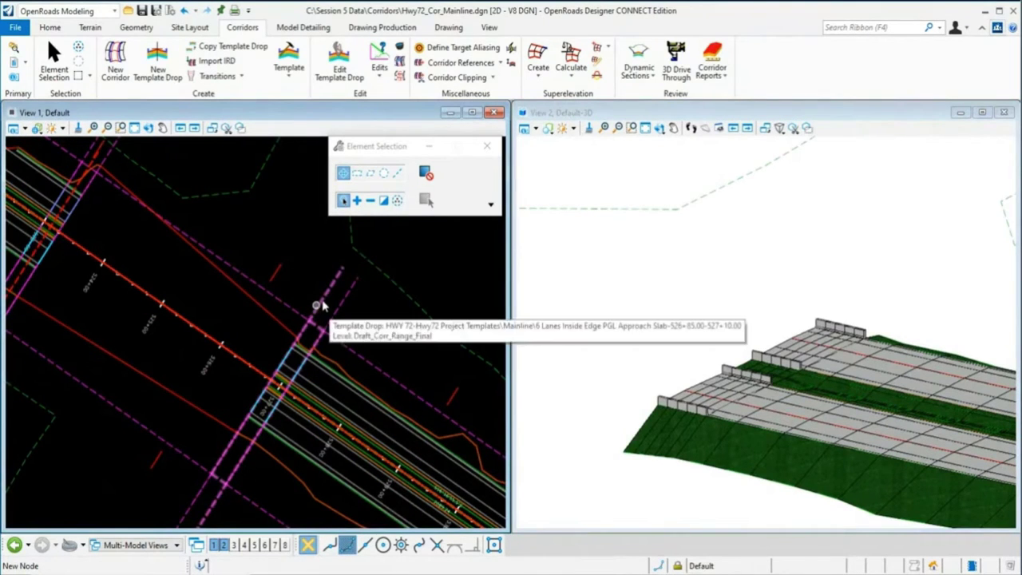
left_click(326, 297)
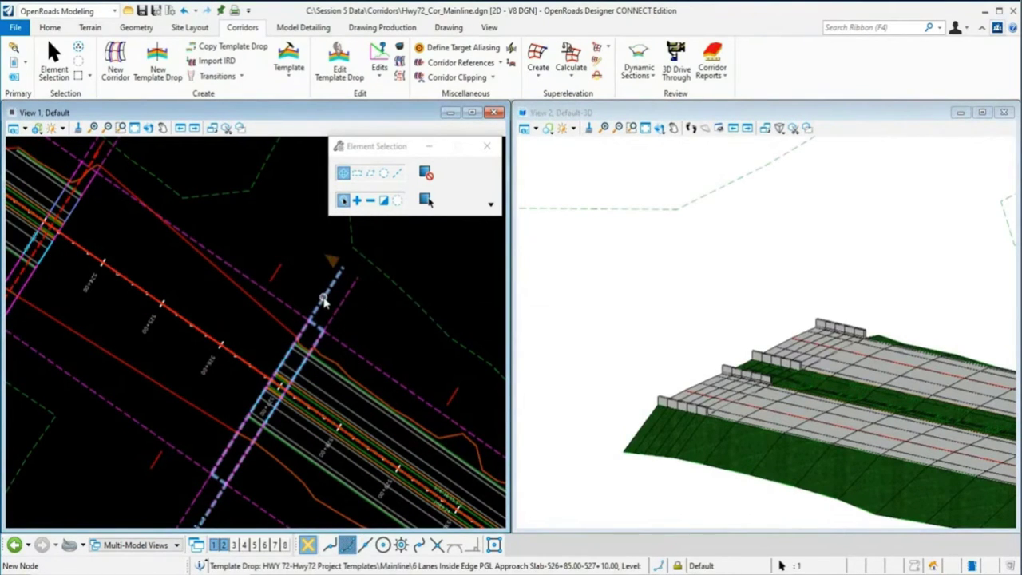
mouse_move(324, 302)
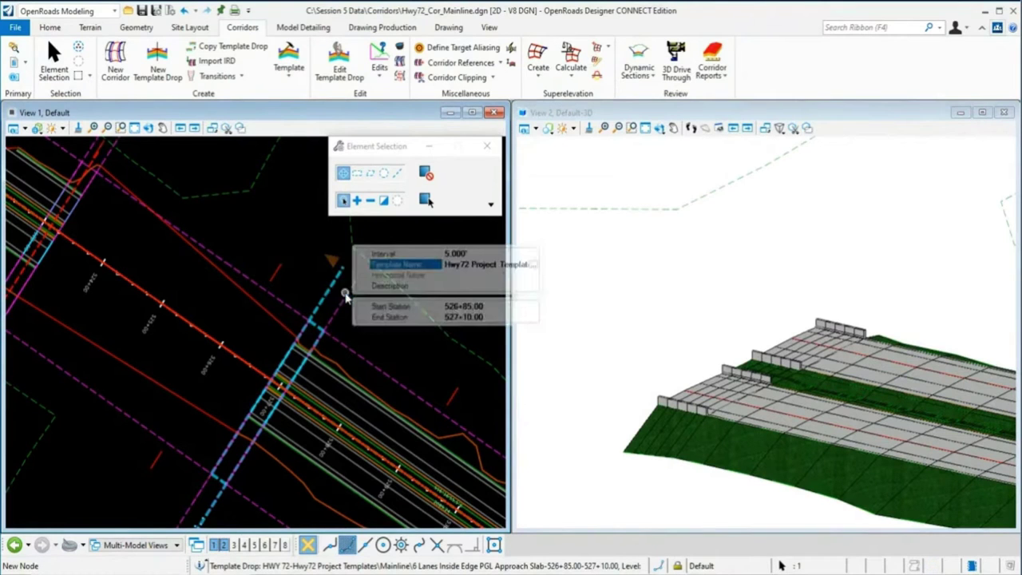
left_click(533, 264)
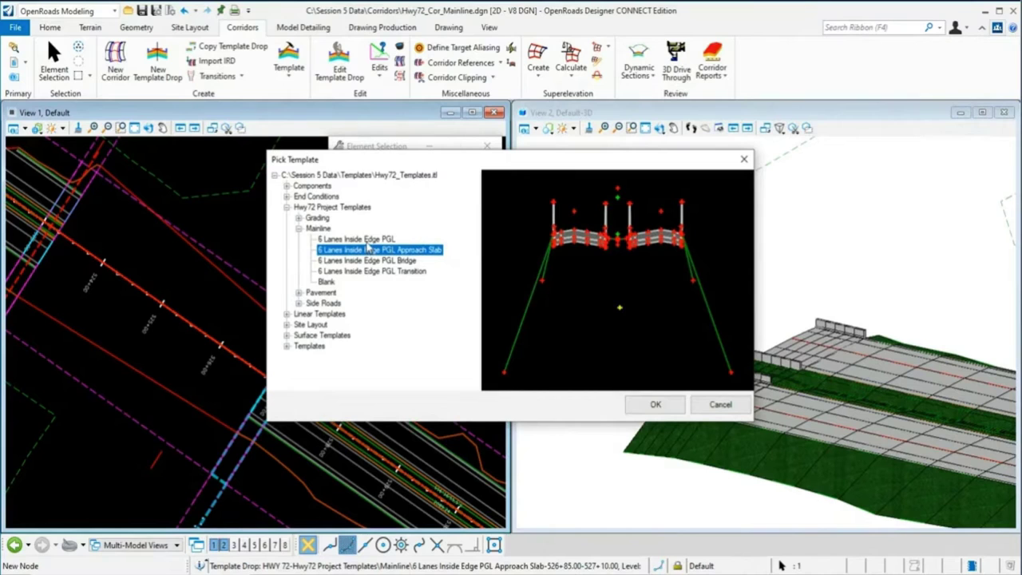
left_click(368, 241)
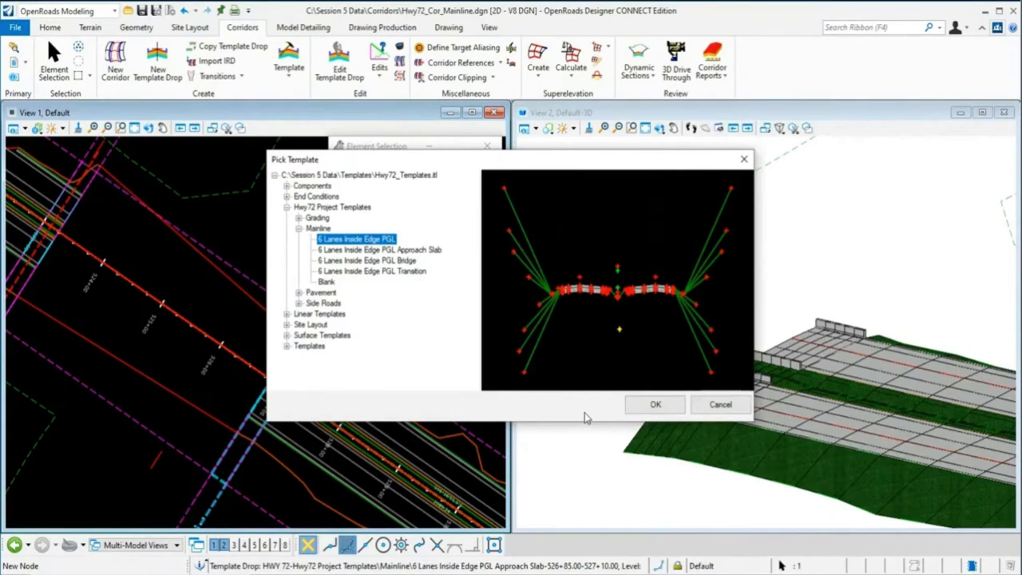
left_click(648, 408)
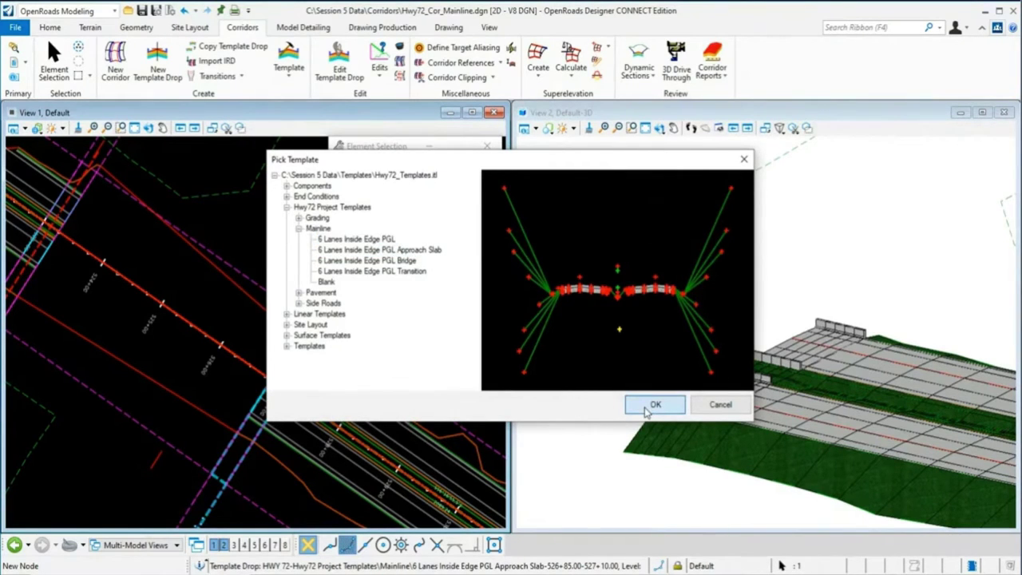
left_click(643, 406)
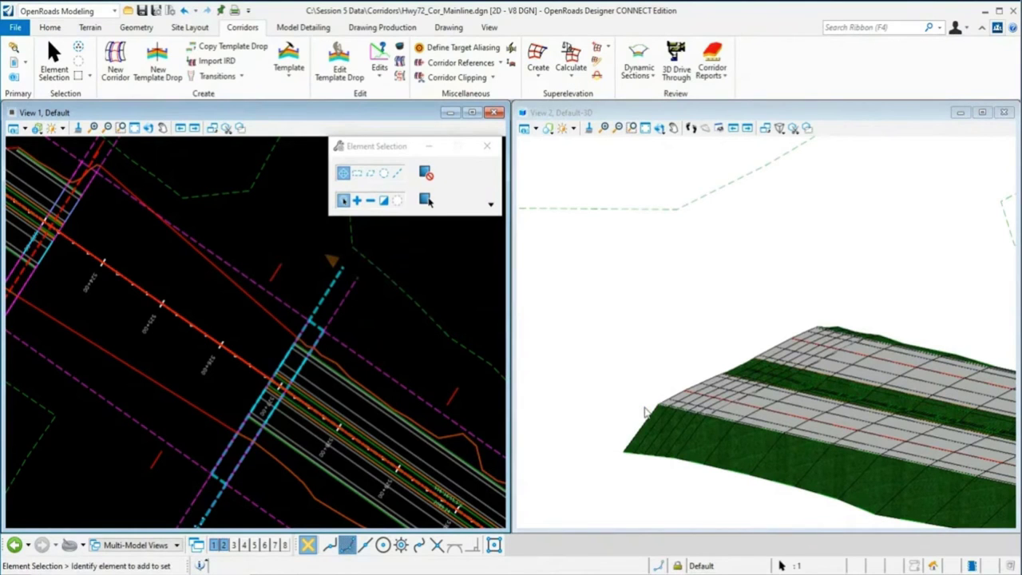
- Examine the corridor's open end at the bridge in the 3D view and the approach slab area around station 527+00 in plan
left_click(639, 373)
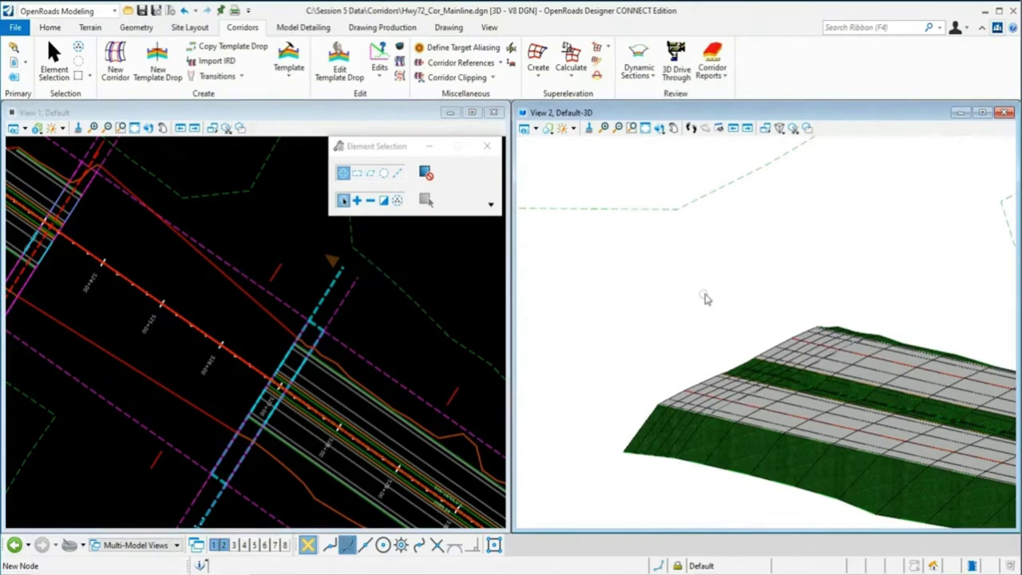
left_click(660, 128)
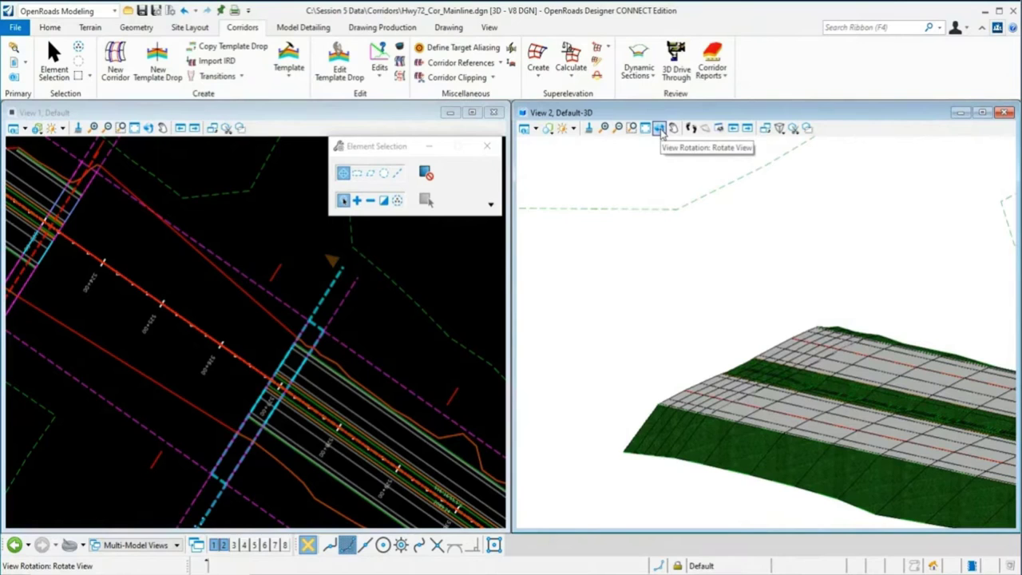
left_click(659, 129)
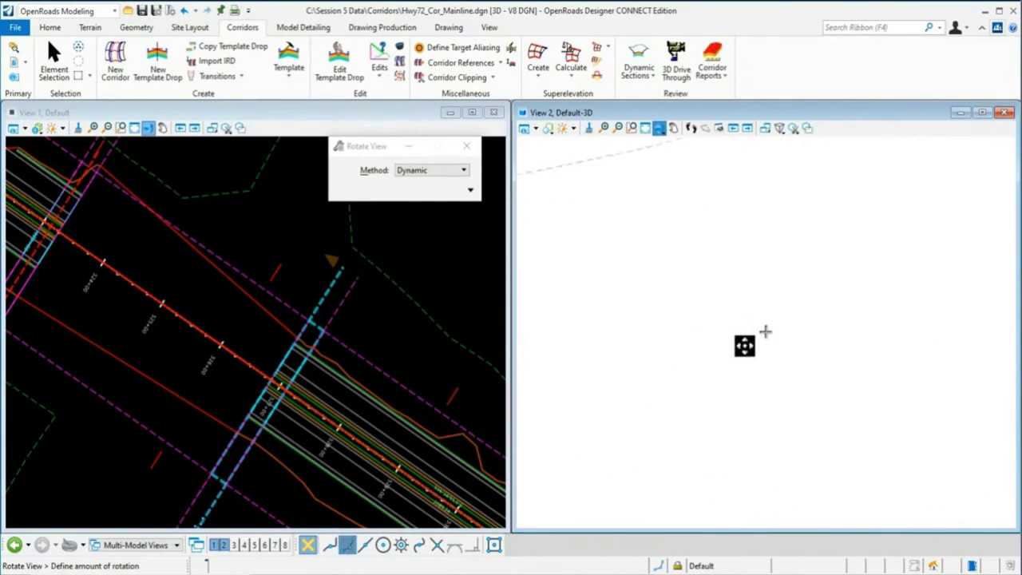
left_click(765, 330)
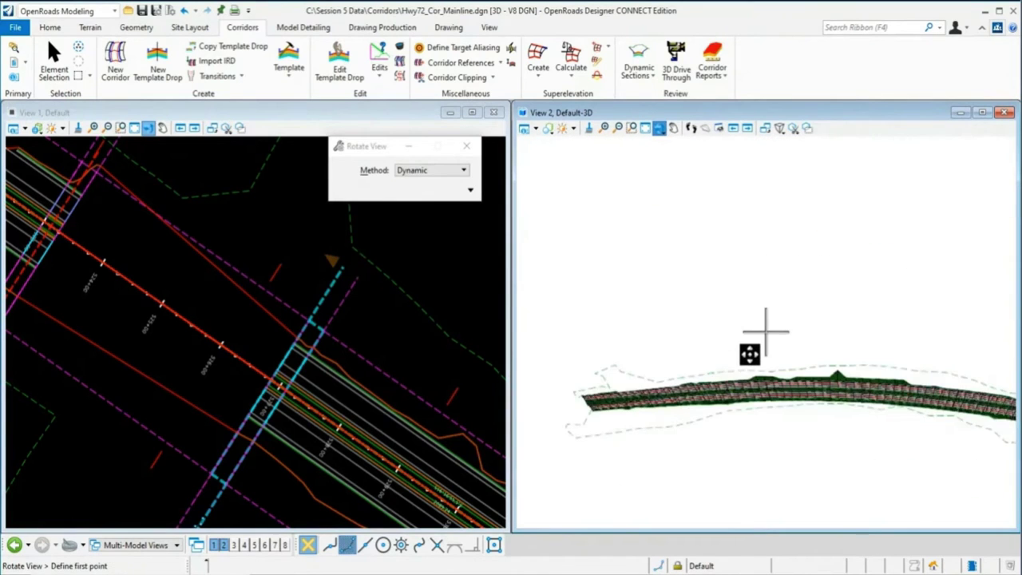
left_click(742, 346)
left_click(905, 347)
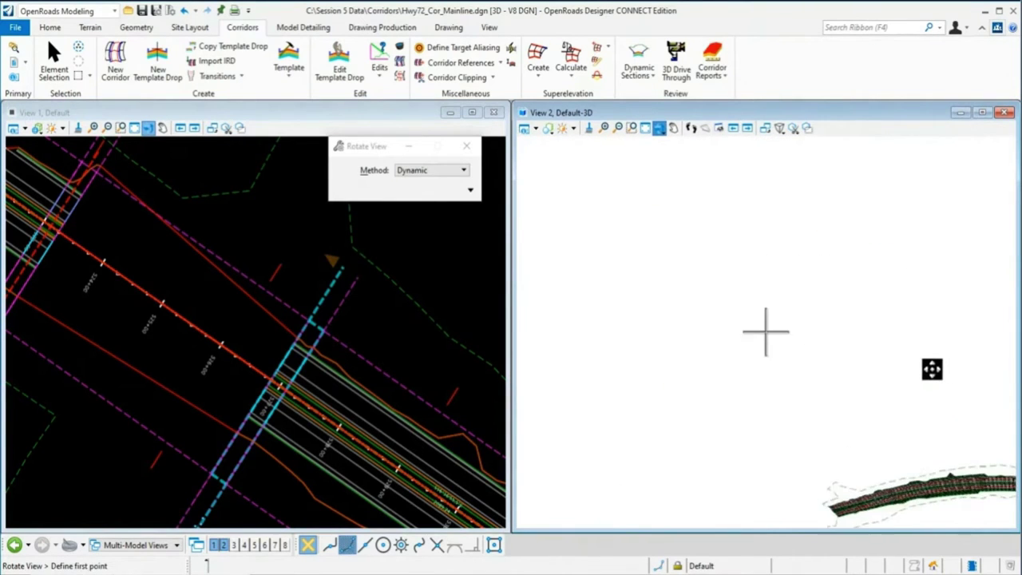
key("Escape")
scroll(943, 420, "up", 5)
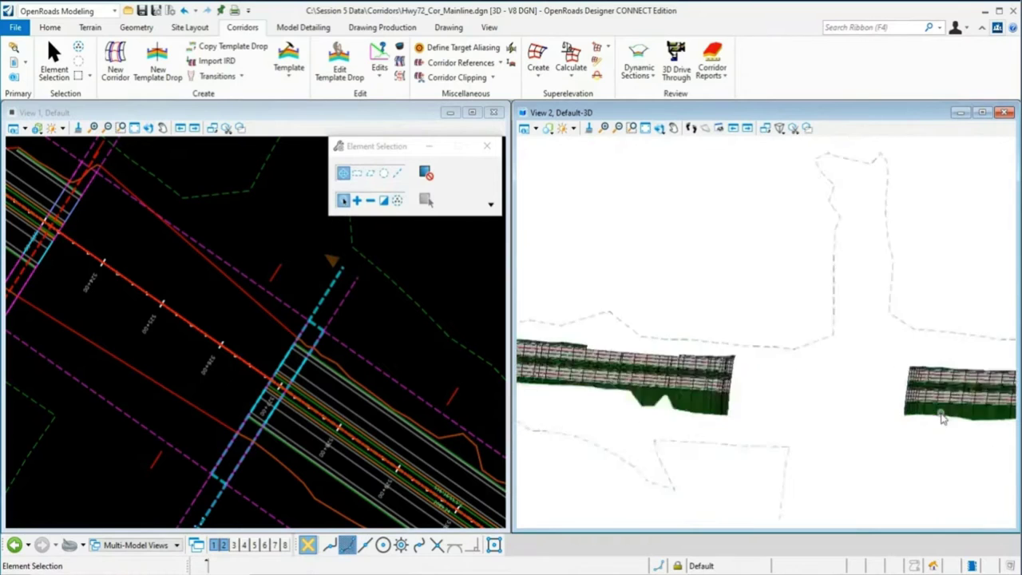
left_click(659, 128)
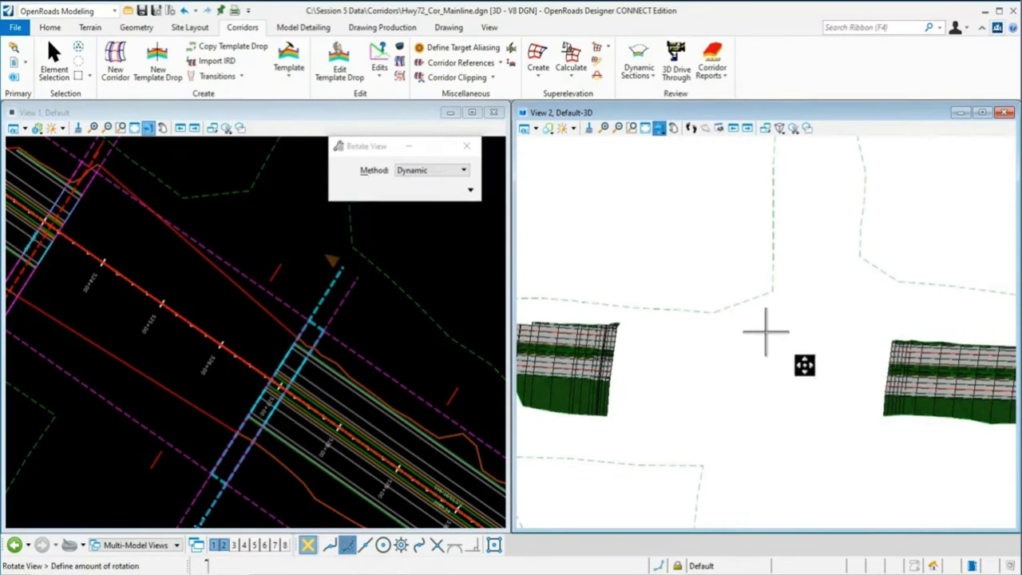
left_click(933, 325)
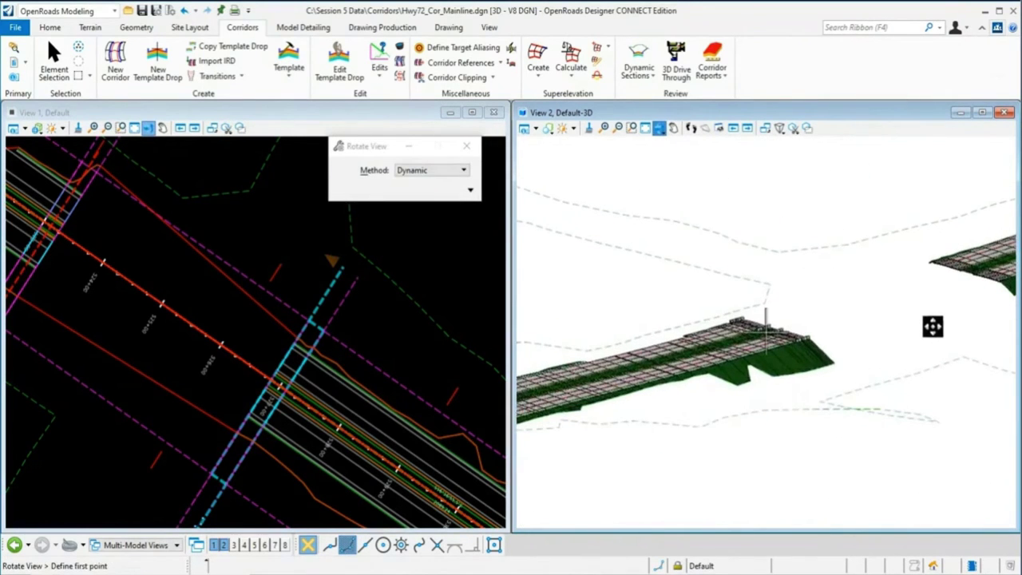
key("Escape")
scroll(820, 334, "up", 5)
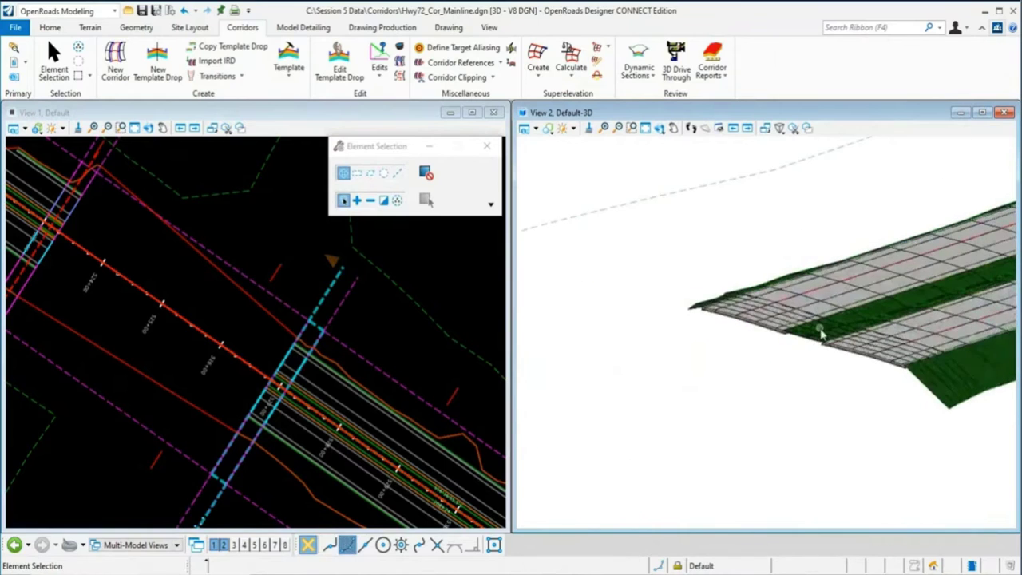
scroll(822, 336, "up", 2)
scroll(735, 336, "down", 3)
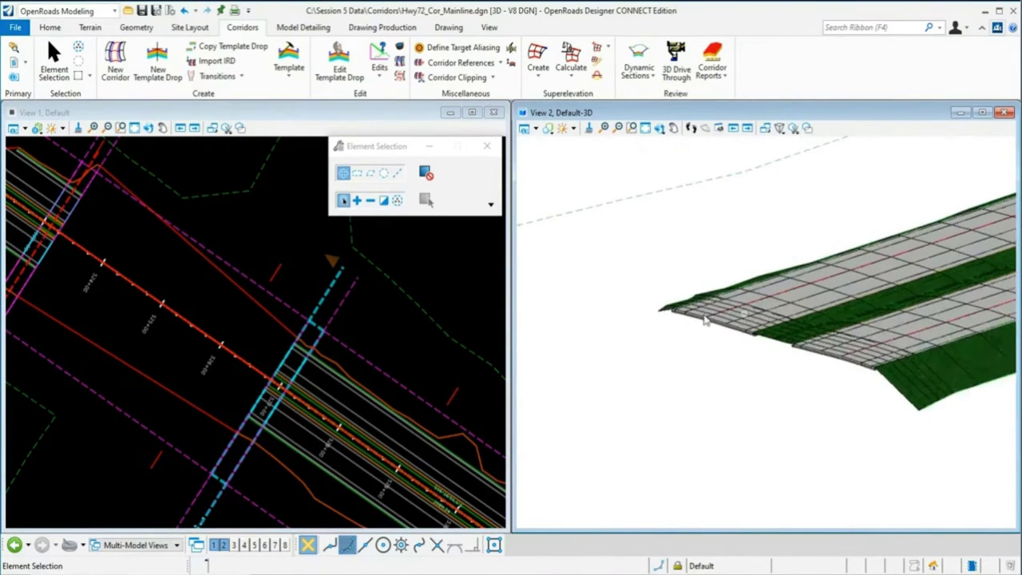
scroll(308, 338, "down", 3)
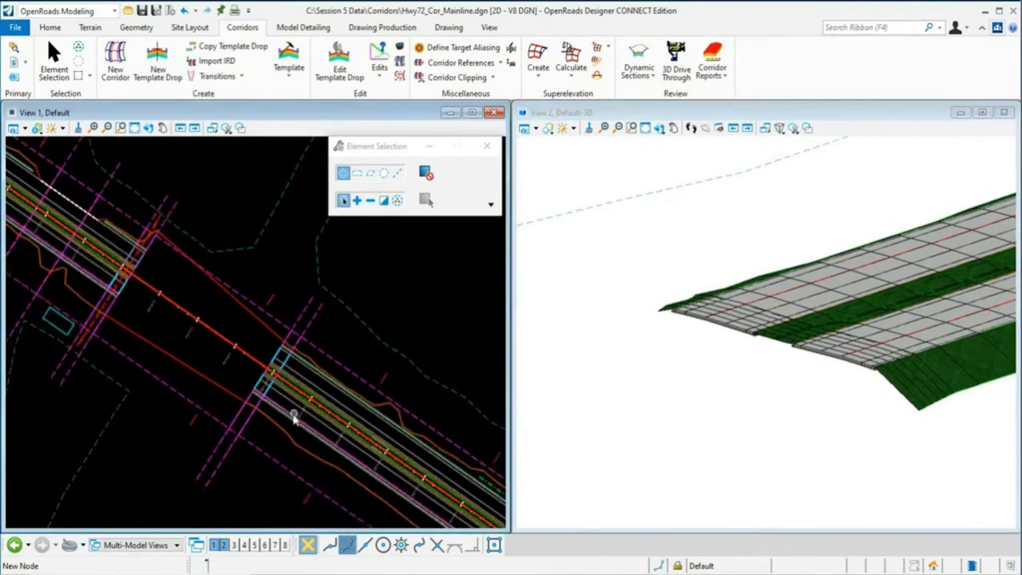
scroll(291, 409, "up", 3)
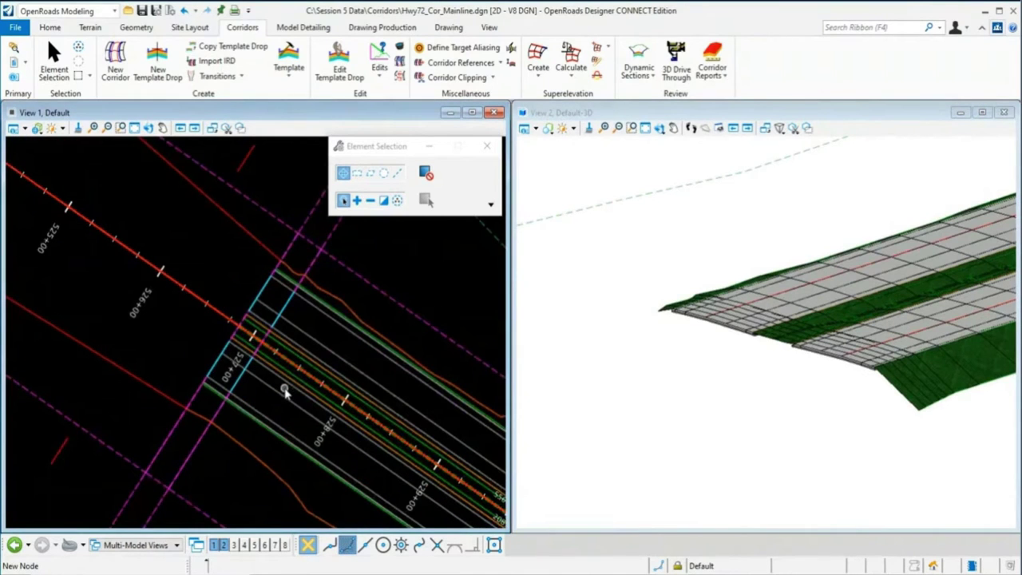
scroll(304, 357, "up", 1)
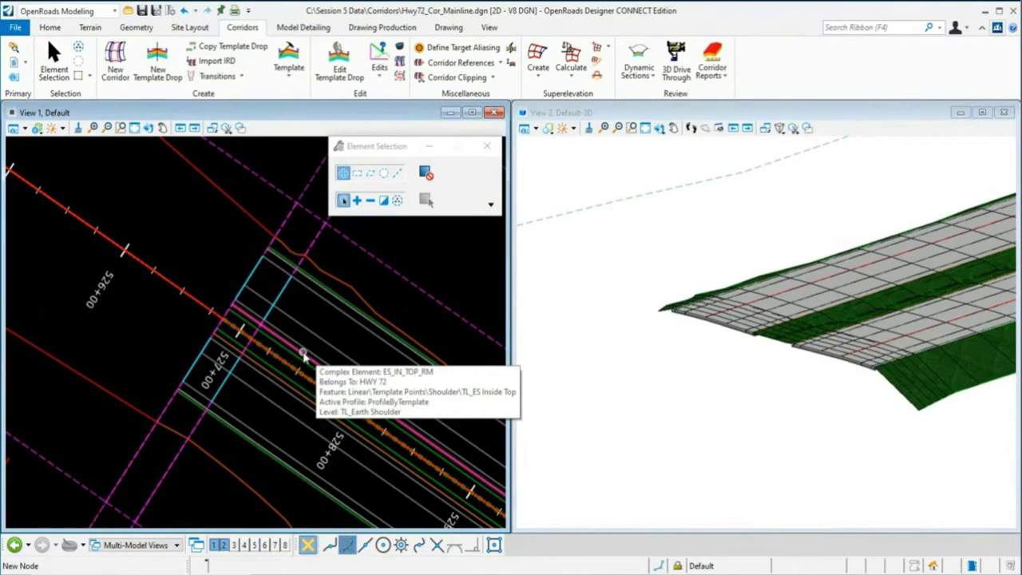
scroll(228, 401, "up", 1)
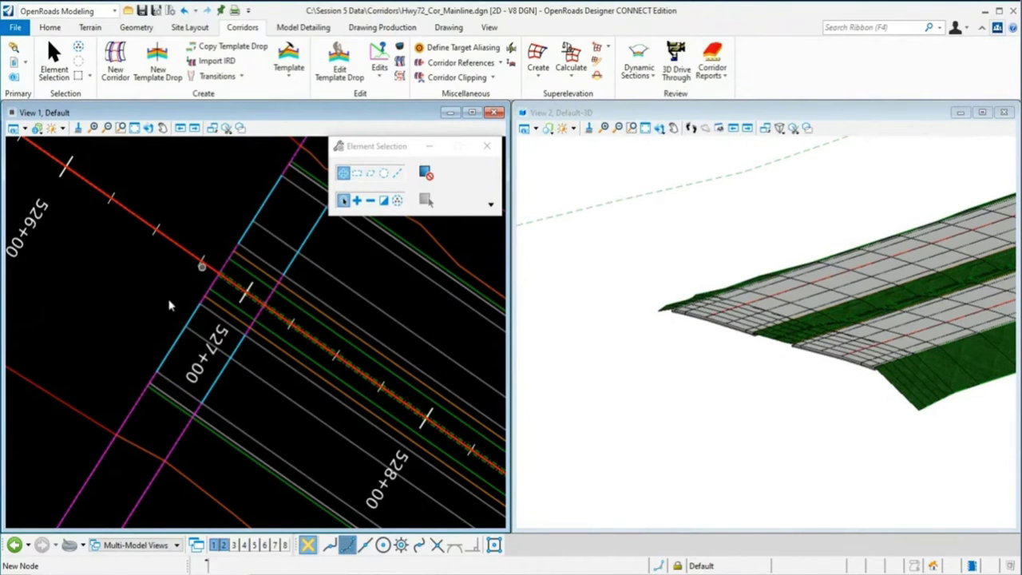
scroll(169, 305, "down", 1)
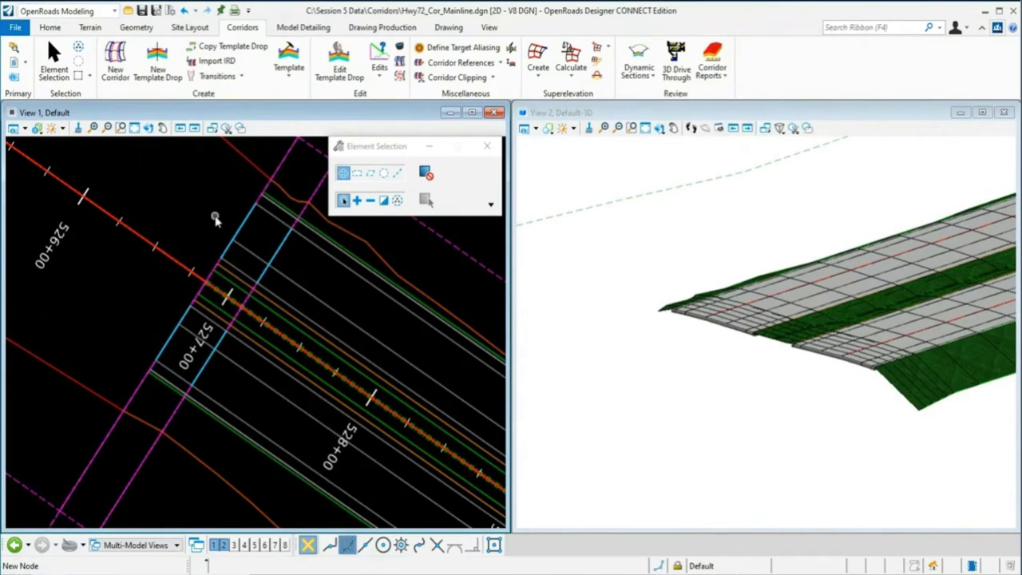
- Display the Feature Definition Toggle Bar and dock it between the ribbon and the views
left_click(135, 29)
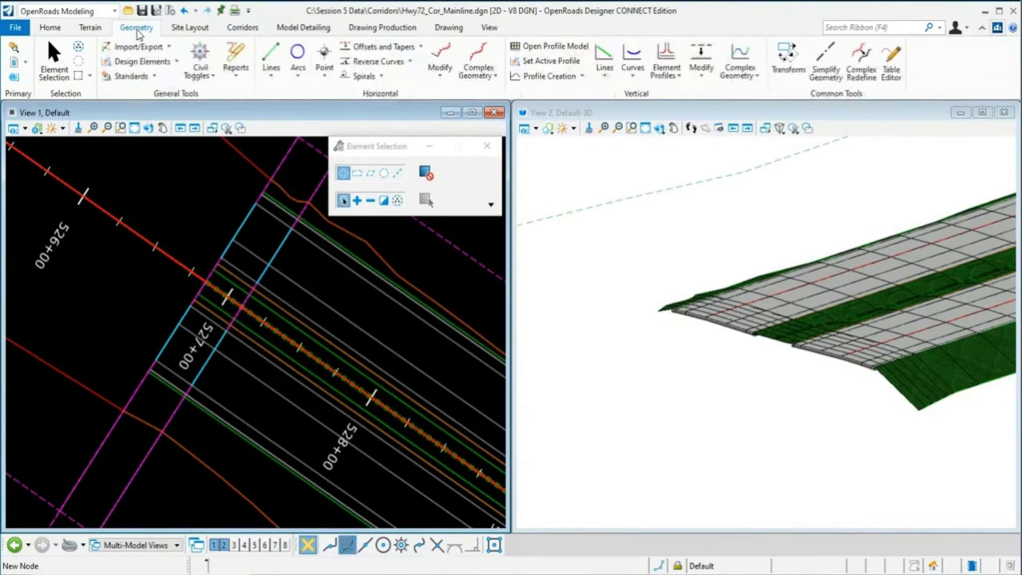
left_click(154, 77)
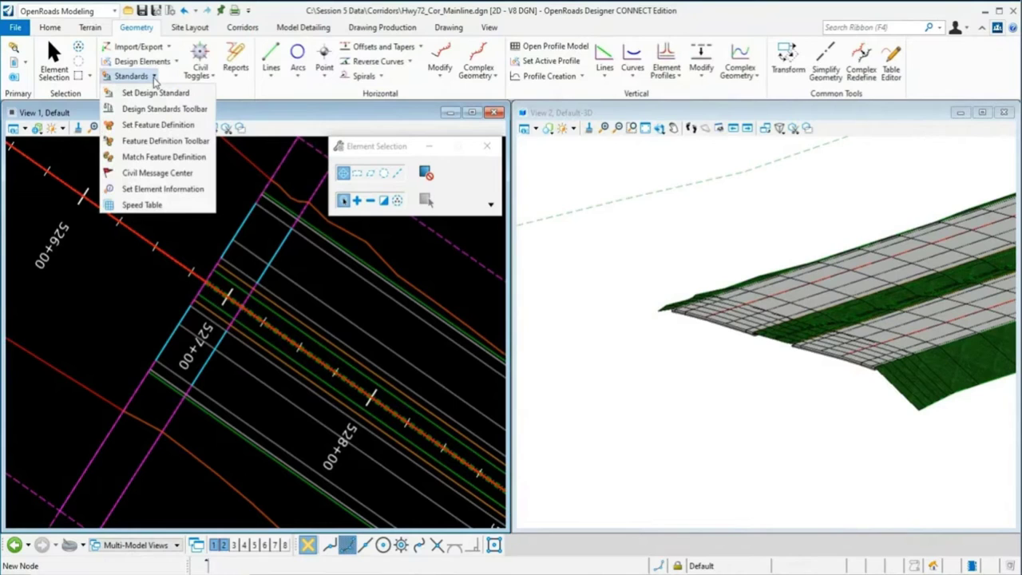
left_click(166, 141)
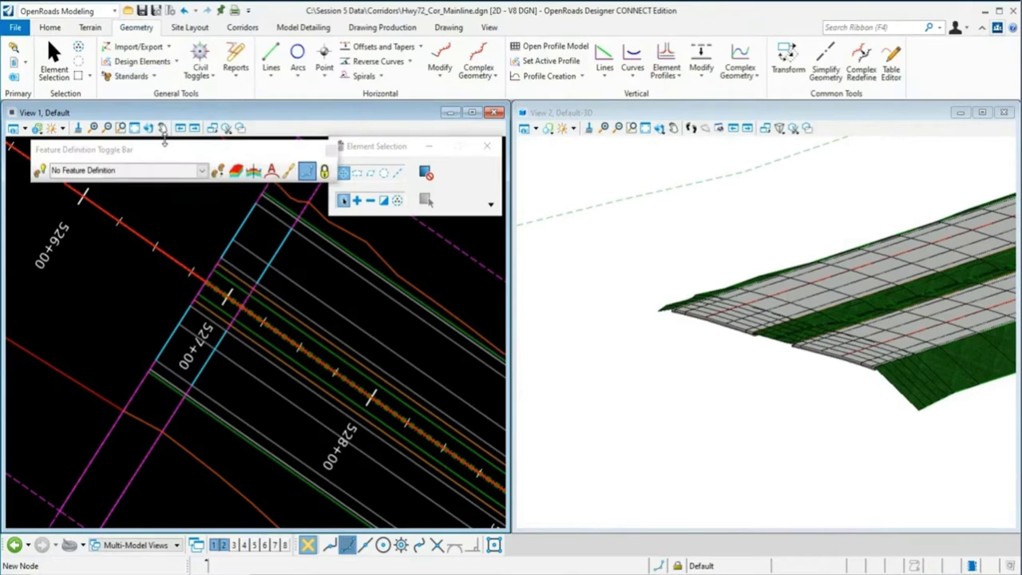
left_click_drag(170, 146, 145, 107)
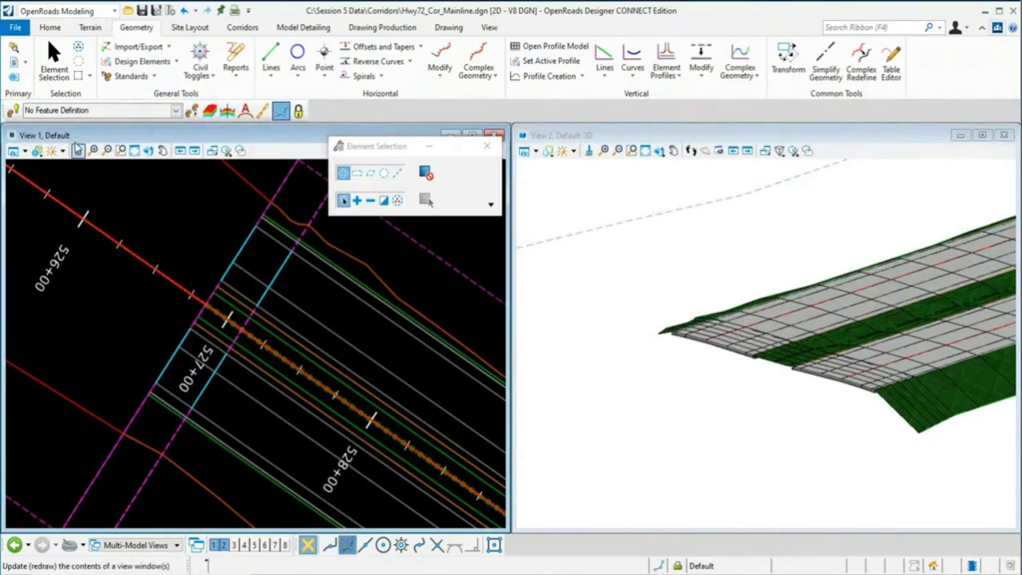
- Set Bridge_Abutment from the Linear Bridge features as the feature definition and turn on use of the active feature definition
left_click(177, 114)
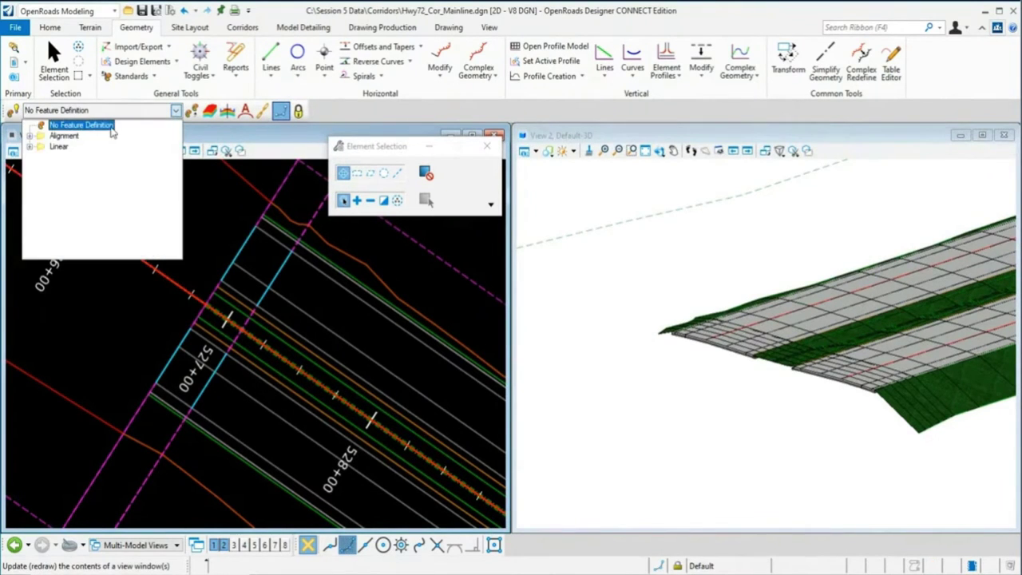
double_click(58, 147)
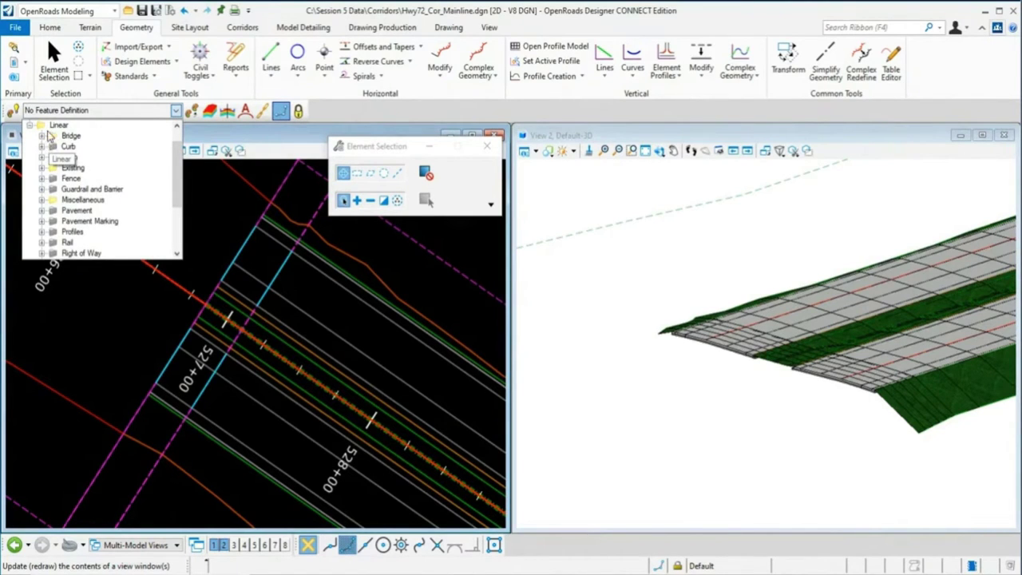
double_click(69, 139)
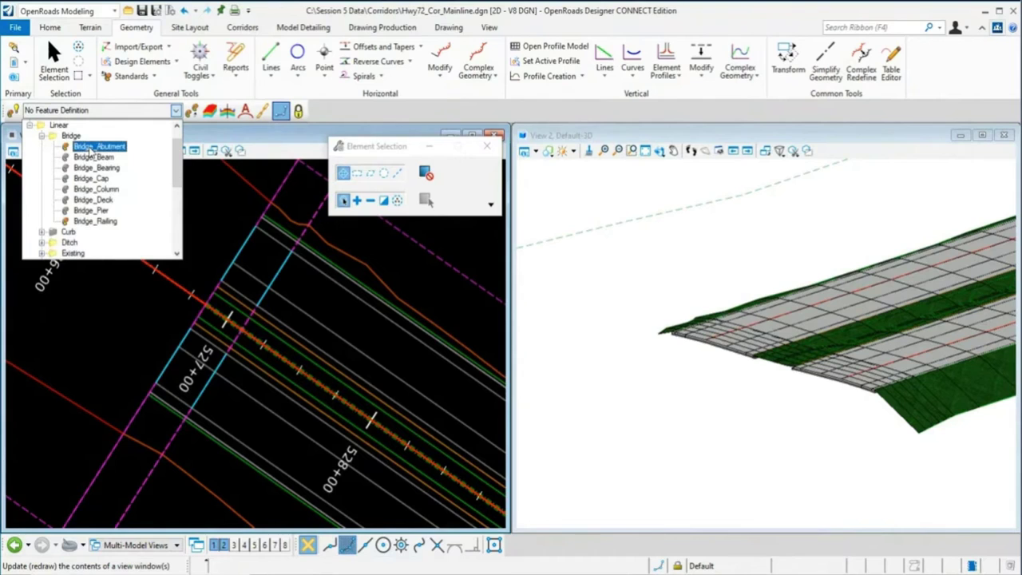
left_click(92, 149)
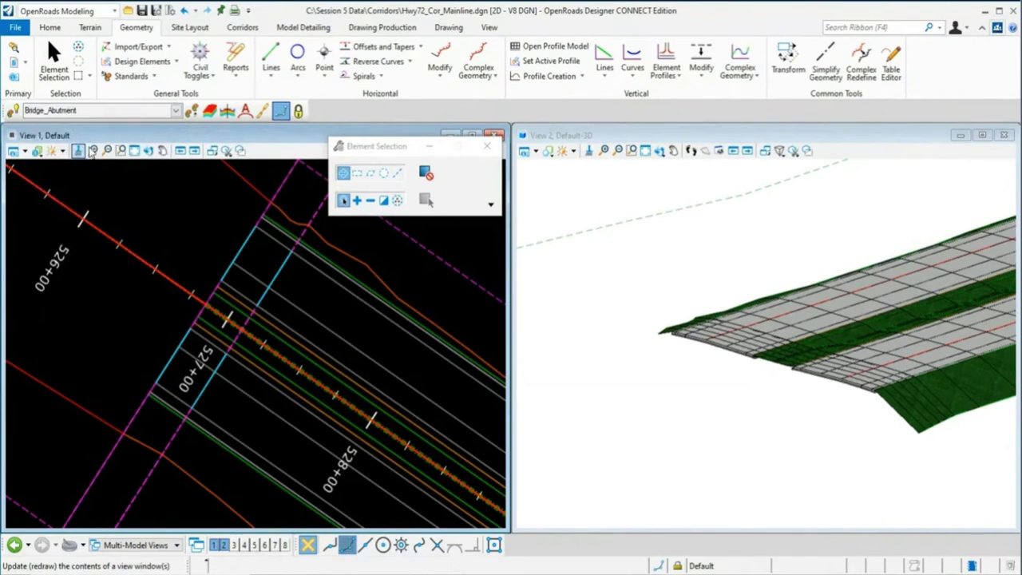
left_click(15, 112)
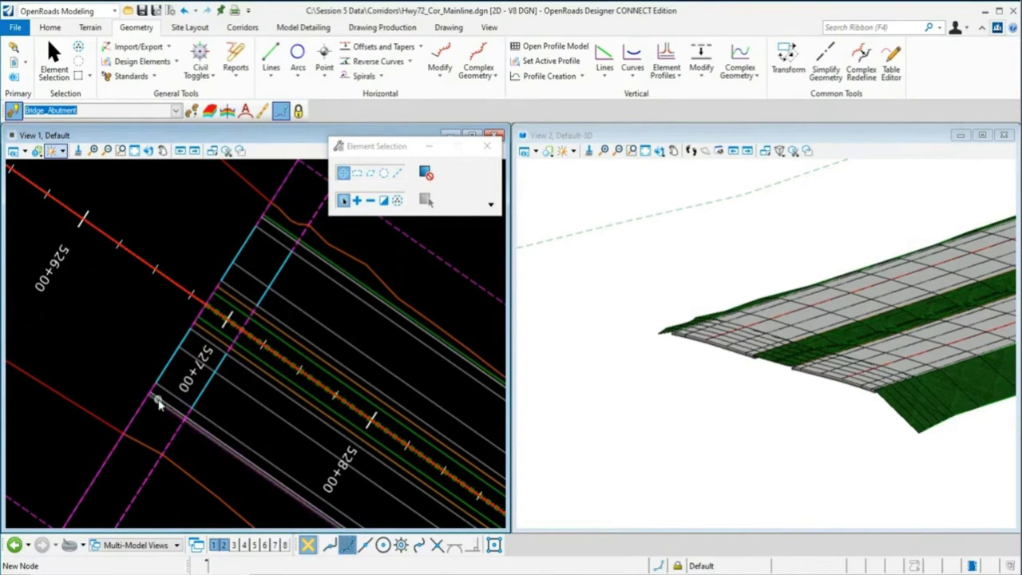
mouse_move(297, 244)
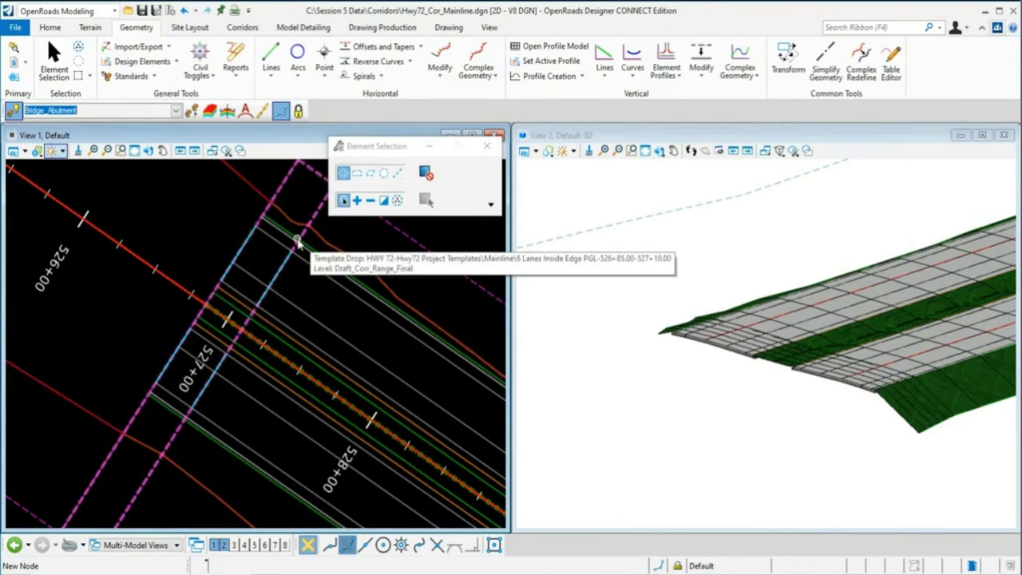
left_click(217, 227)
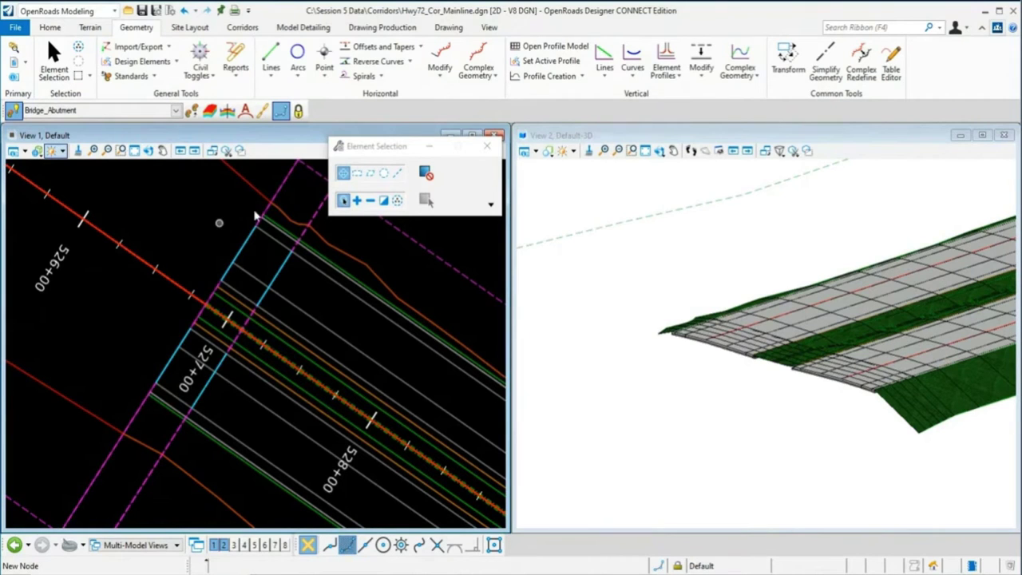
- Start a Complex By PI line at the intersection of the approach slab's inner line and the roadway edge beside the 527+00 label
left_click(488, 77)
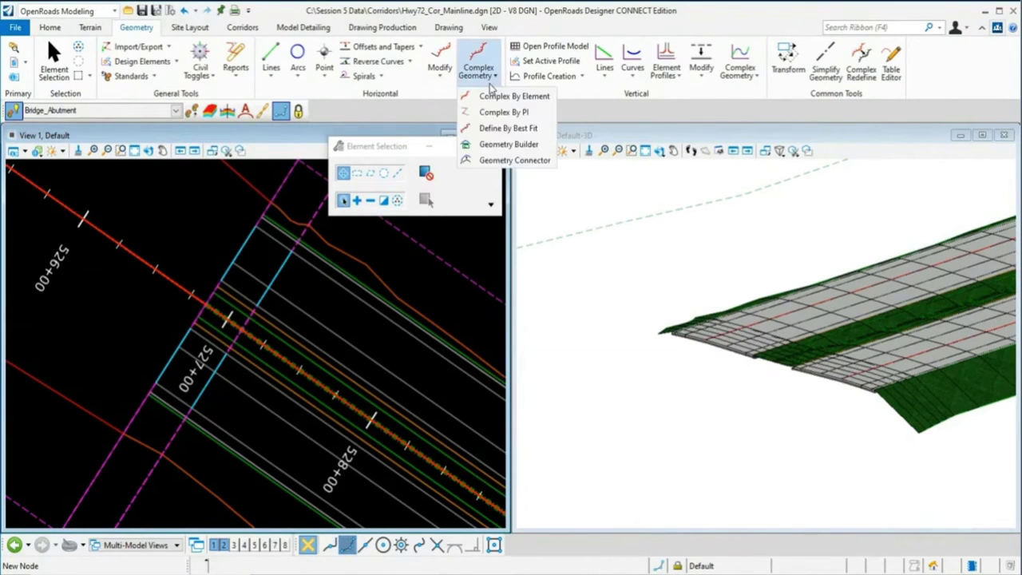
left_click(538, 116)
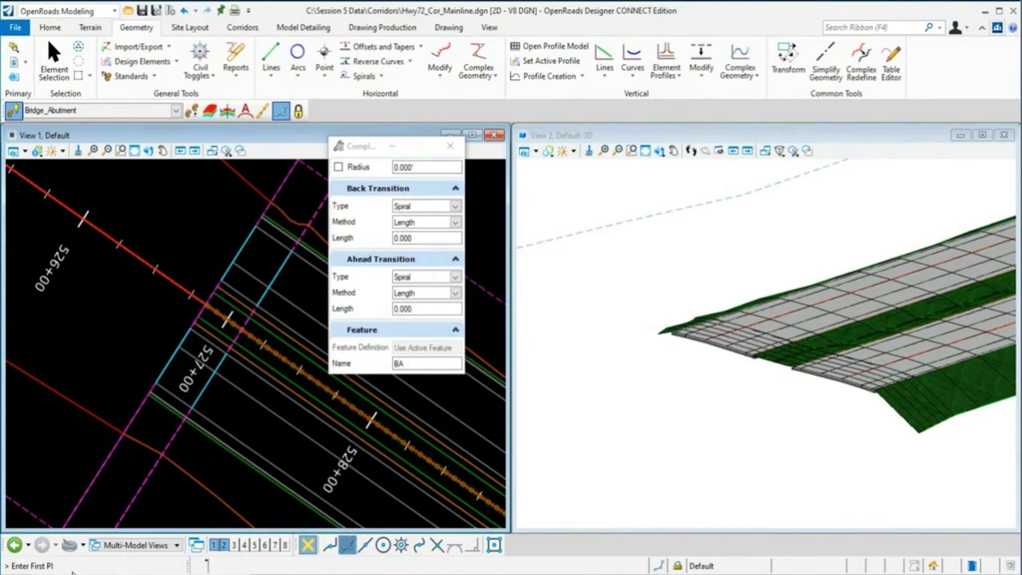
scroll(172, 435, "up", 2)
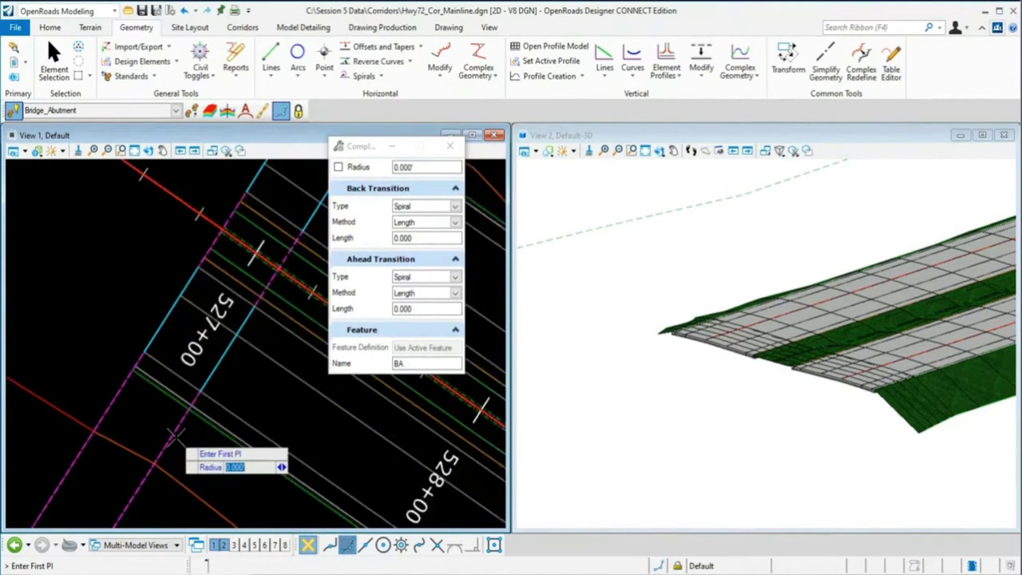
scroll(172, 435, "up", 1)
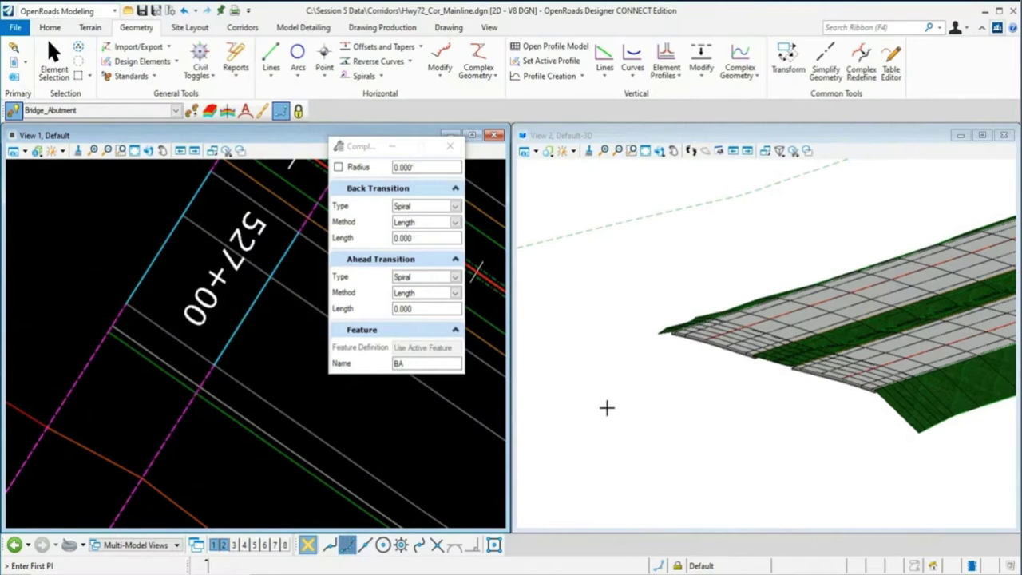
scroll(908, 389, "up", 2)
scroll(908, 389, "up", 2)
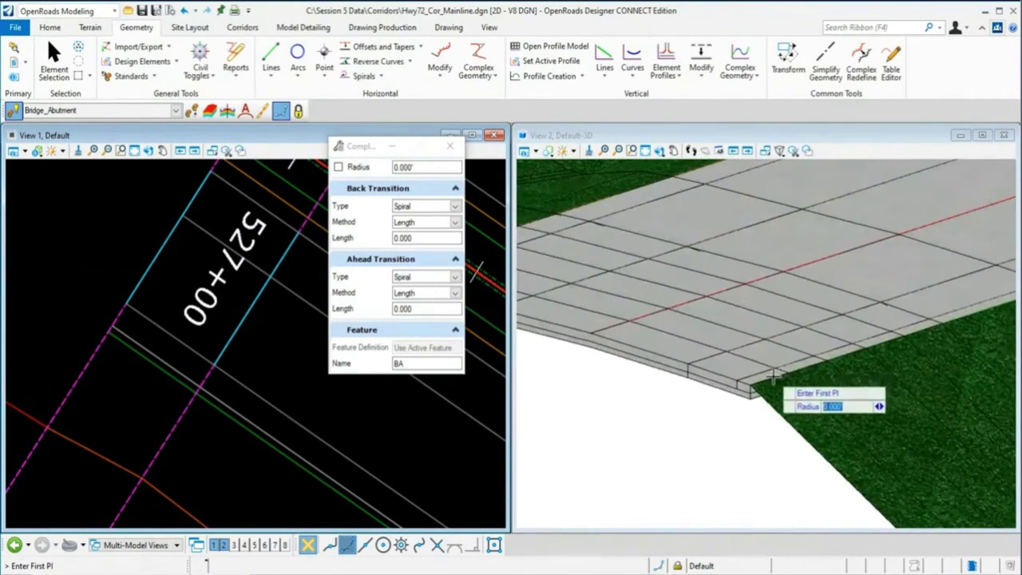
scroll(207, 388, "down", 1)
scroll(207, 388, "up", 1)
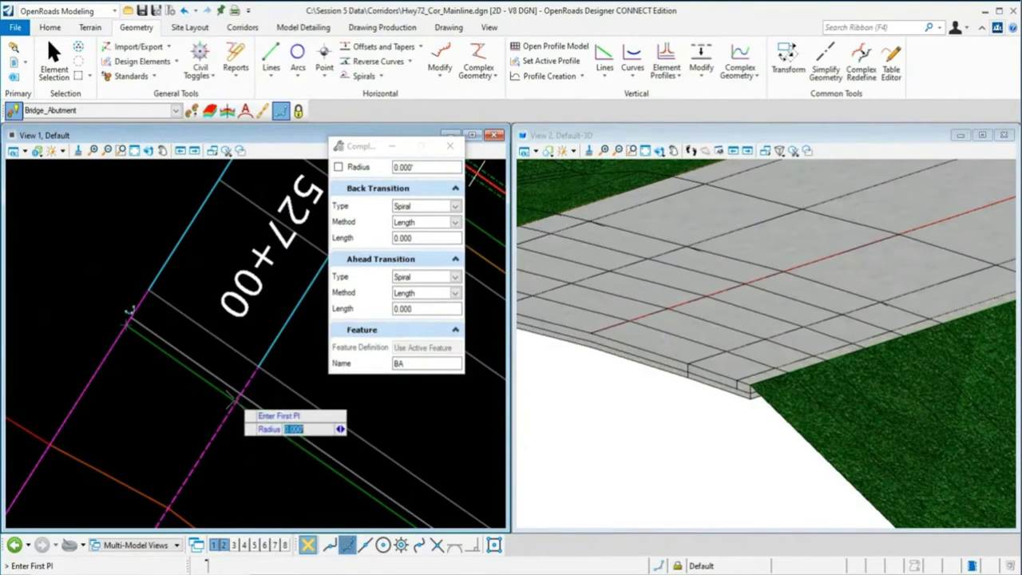
left_click(439, 546)
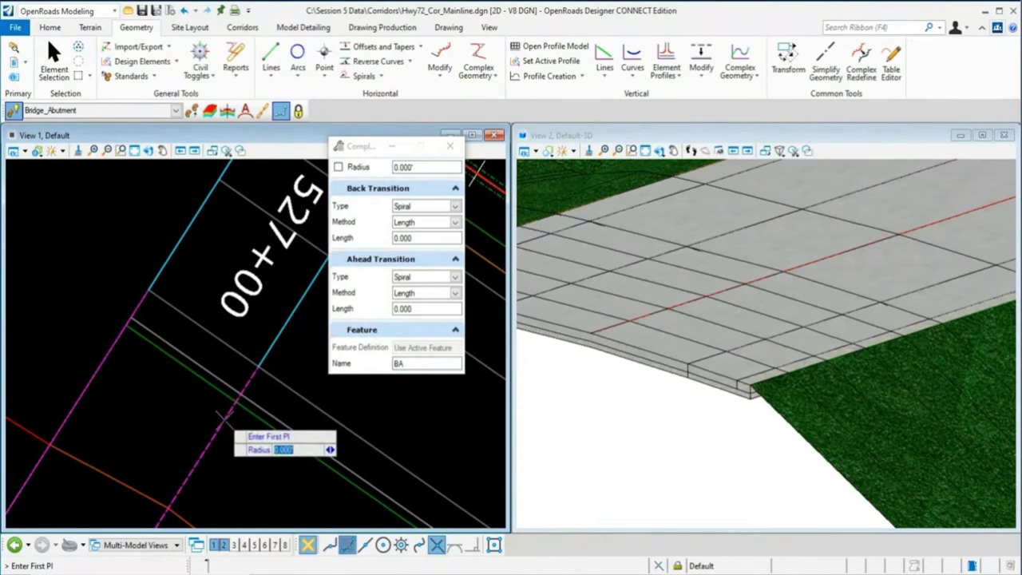
scroll(228, 415, "down", 1)
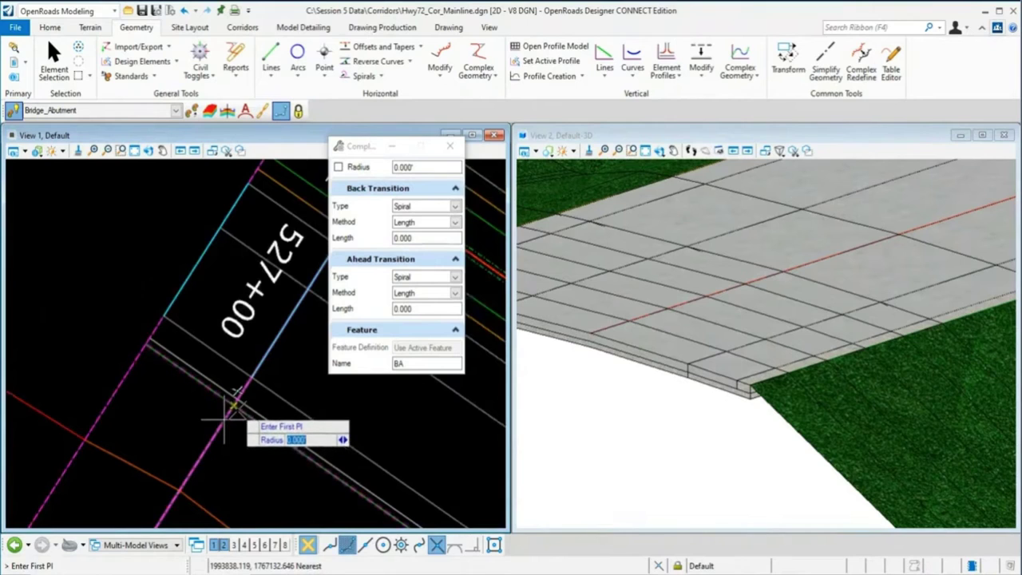
left_click(225, 417)
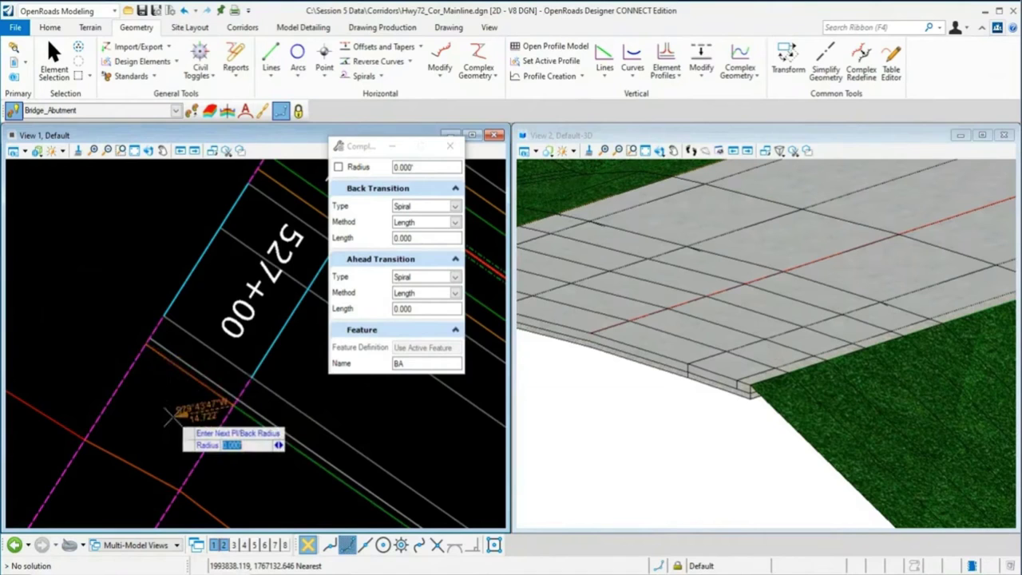
- Place the next two PIs at the slab's bridge-end corners, running 25 ft along the edge and across the full roadway width
left_click(147, 344)
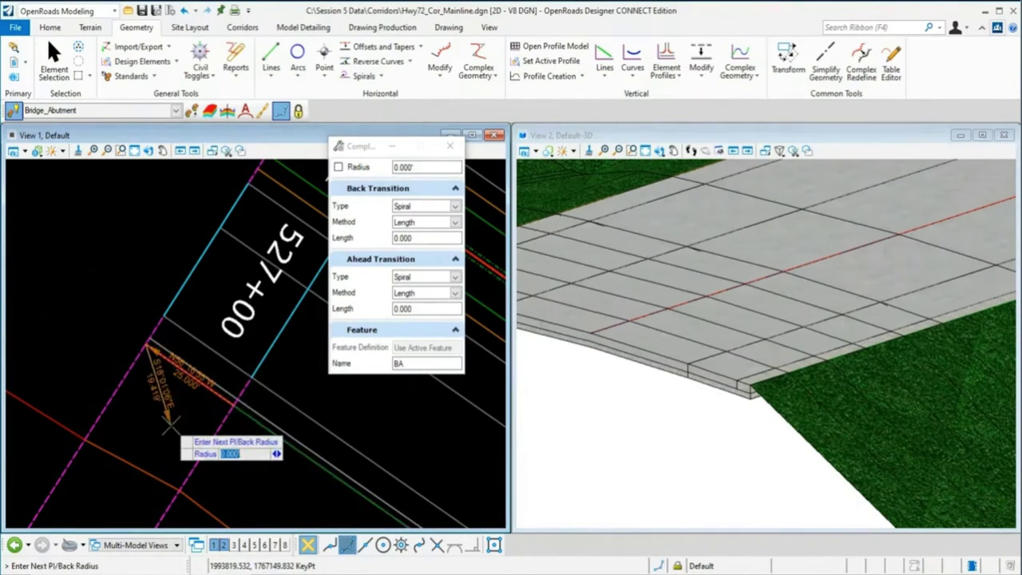
scroll(169, 423, "down", 1)
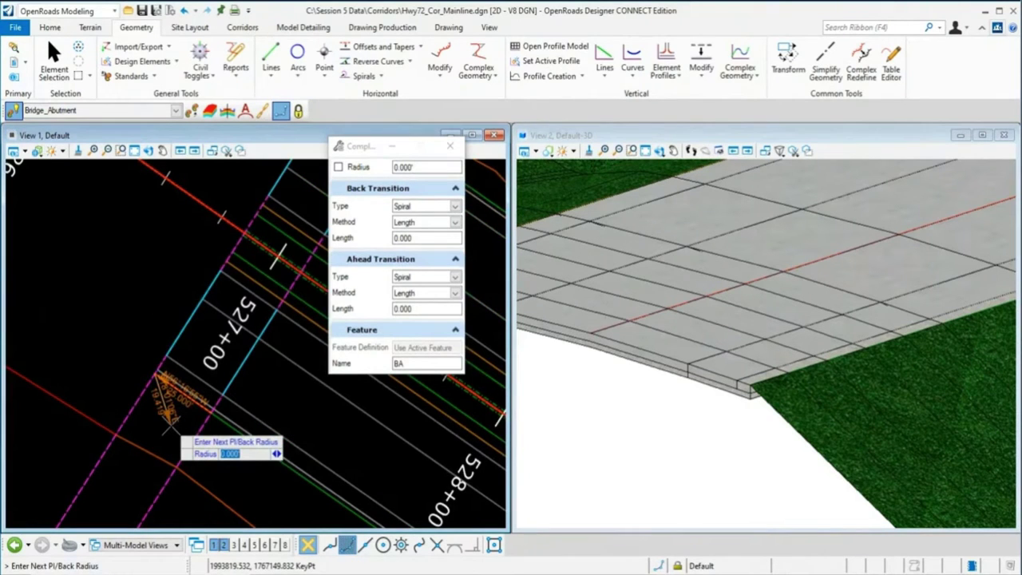
scroll(172, 431, "down", 1)
scroll(132, 371, "up", 1)
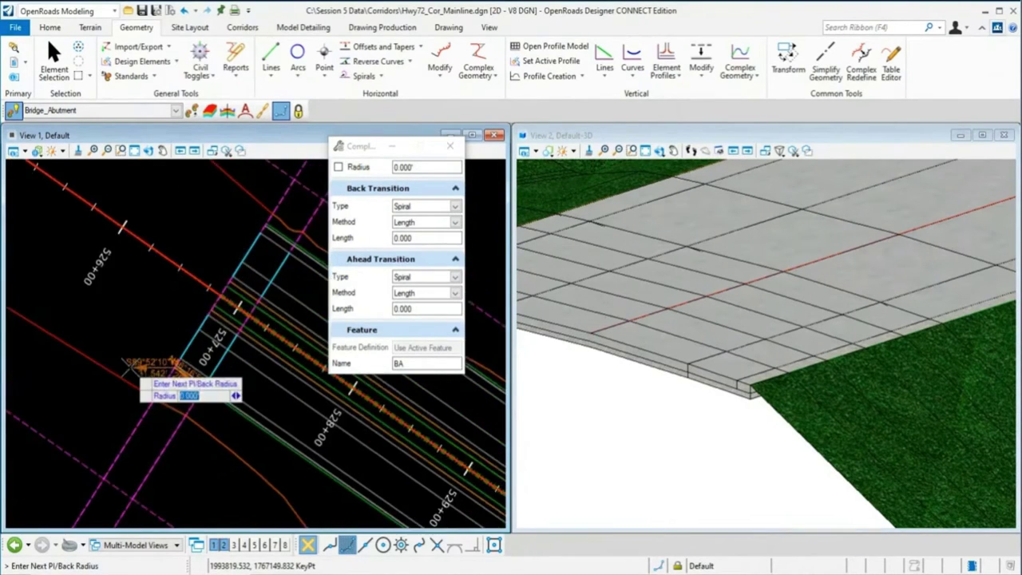
scroll(250, 279, "up", 2)
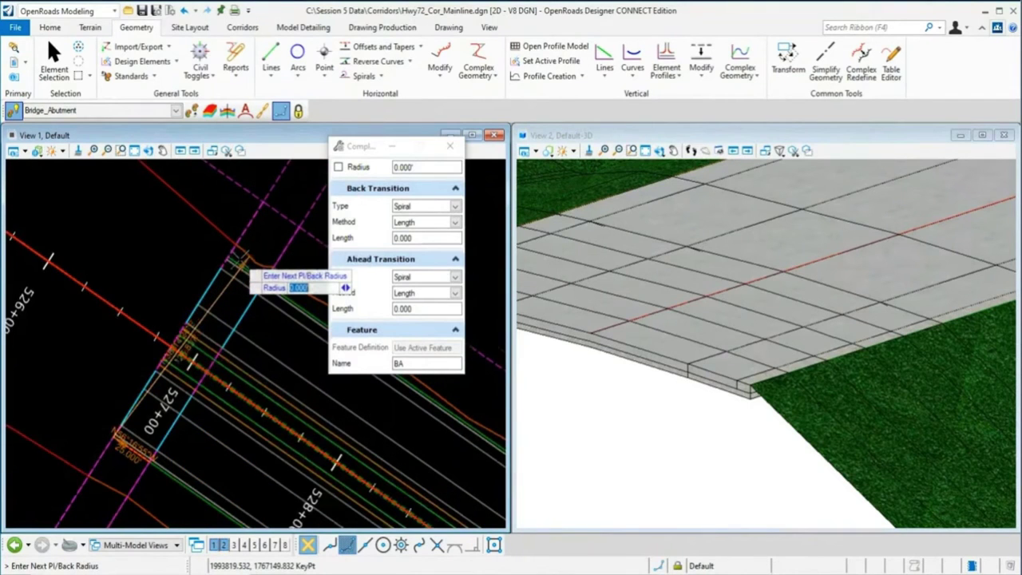
scroll(239, 262, "up", 2)
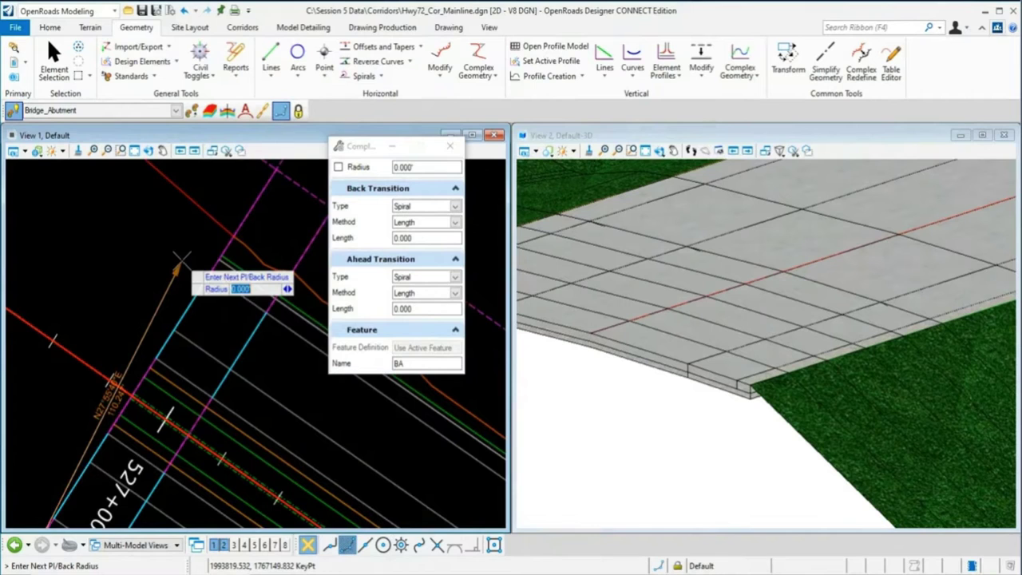
mouse_move(229, 298)
middle_mouse_down()
mouse_move(232, 308)
mouse_move(225, 233)
middle_mouse_up()
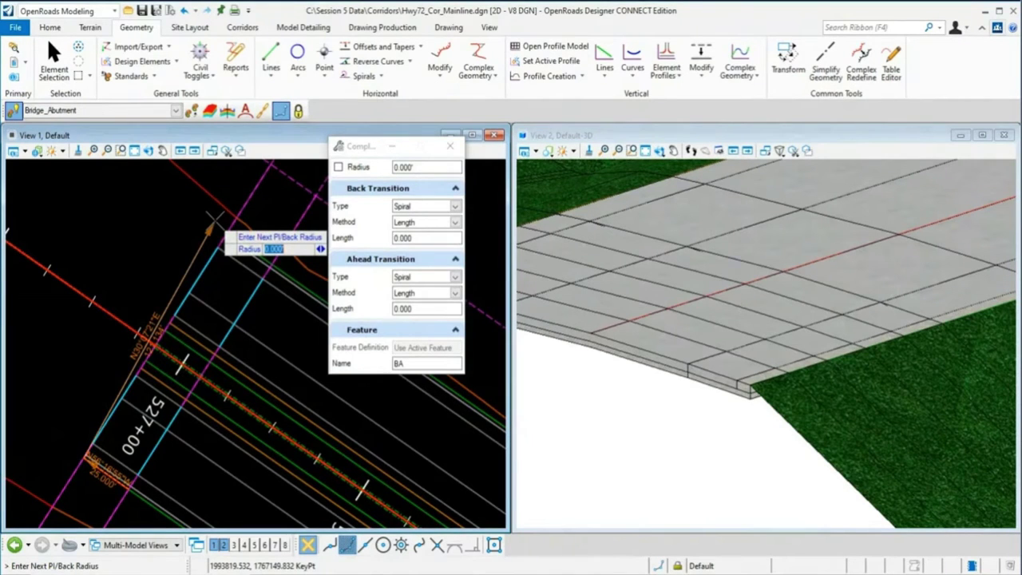
scroll(220, 244, "up", 3)
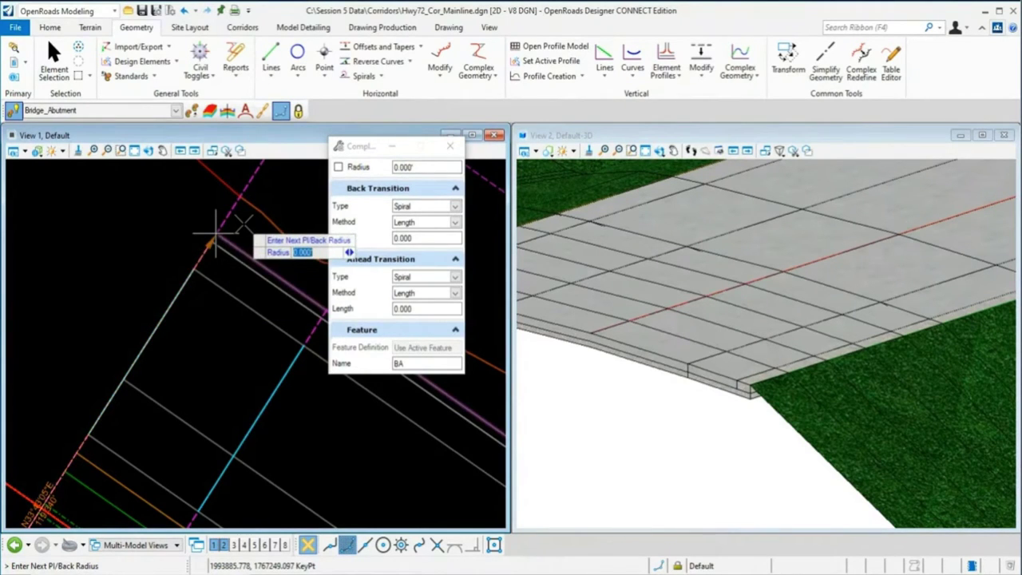
- Finish the abutment line with a 25 ft leg back along the opposite roadway edge, ending at its intersection with the slab's inner line
scroll(214, 236, "down", 2)
scroll(222, 313, "up", 2)
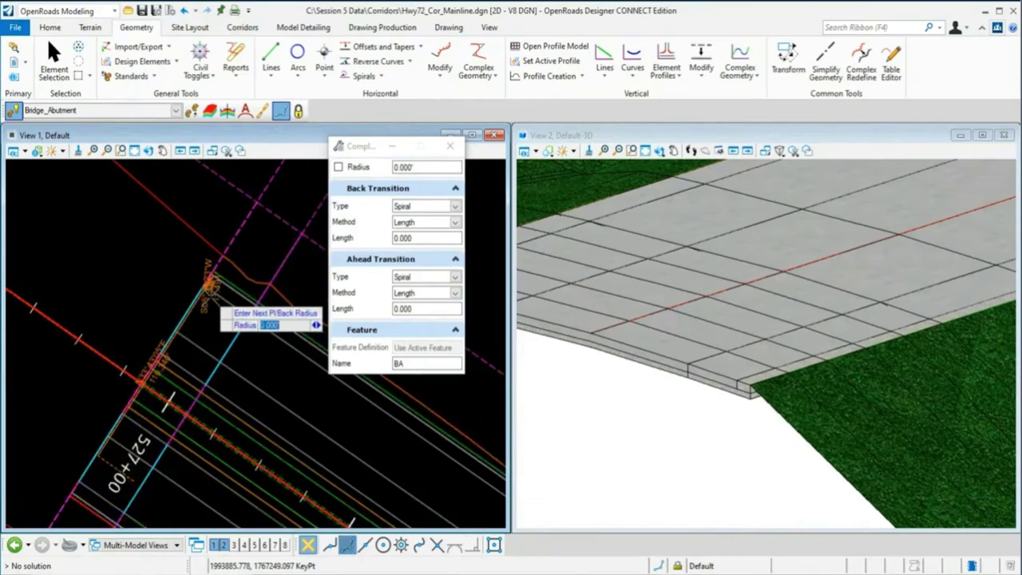
scroll(273, 316, "down", 1)
scroll(265, 300, "up", 2)
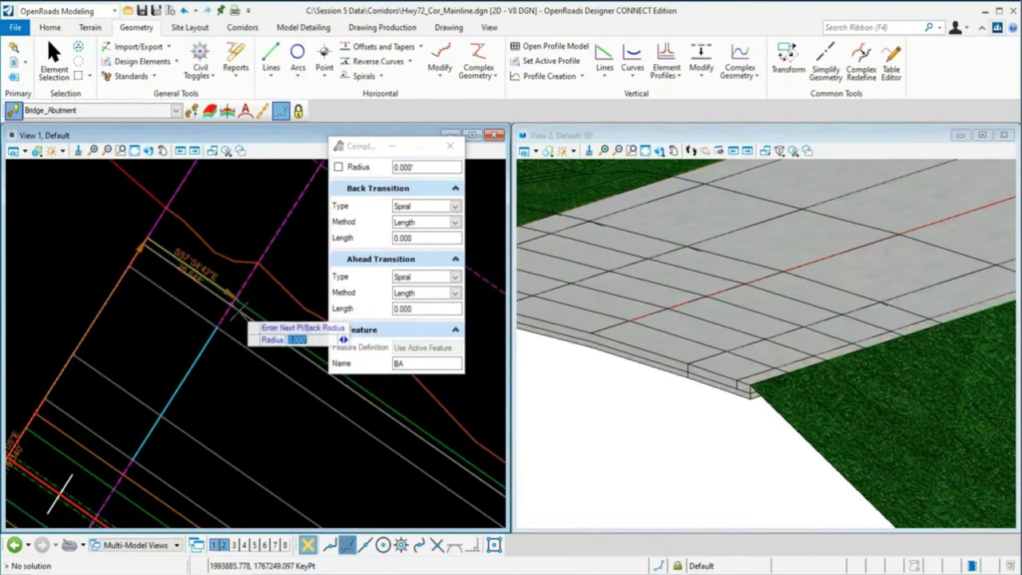
left_click(437, 545)
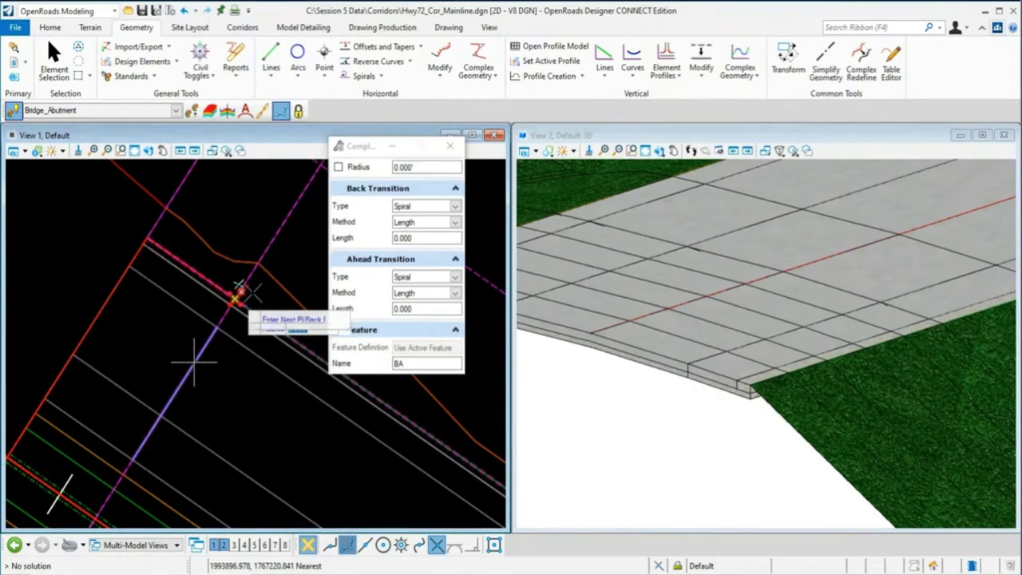
left_click(234, 295)
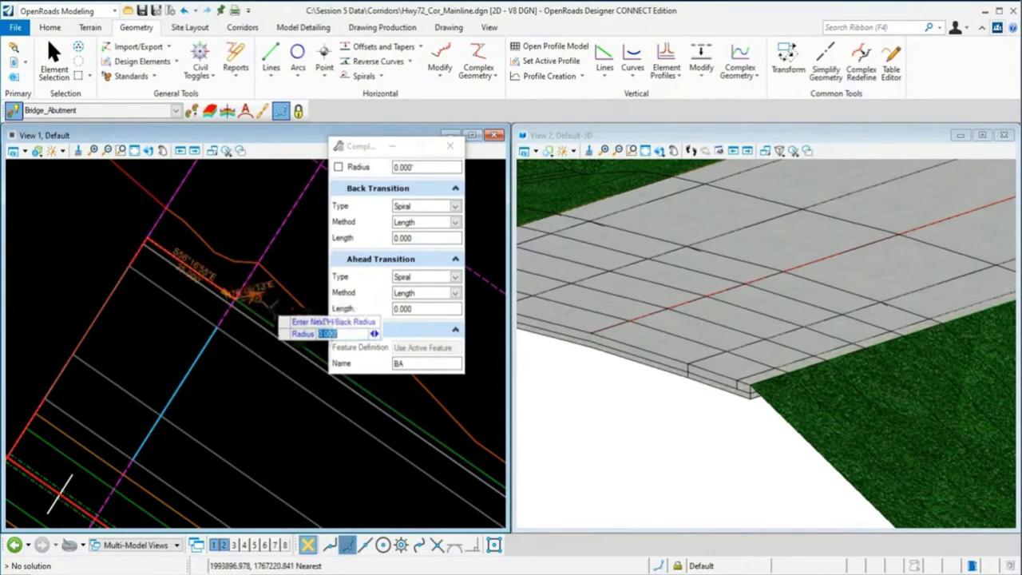
right_click(253, 374)
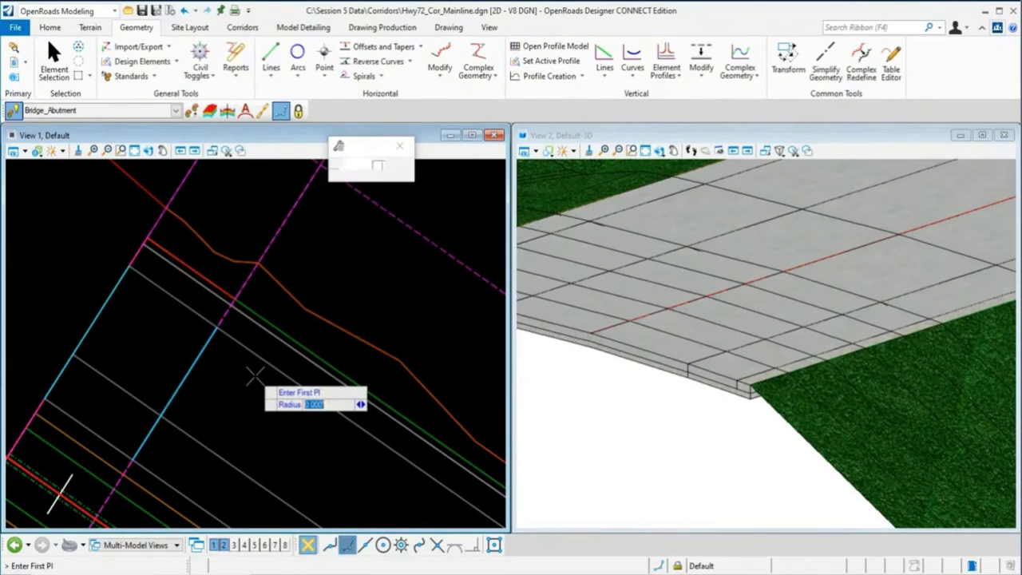
right_click(254, 377)
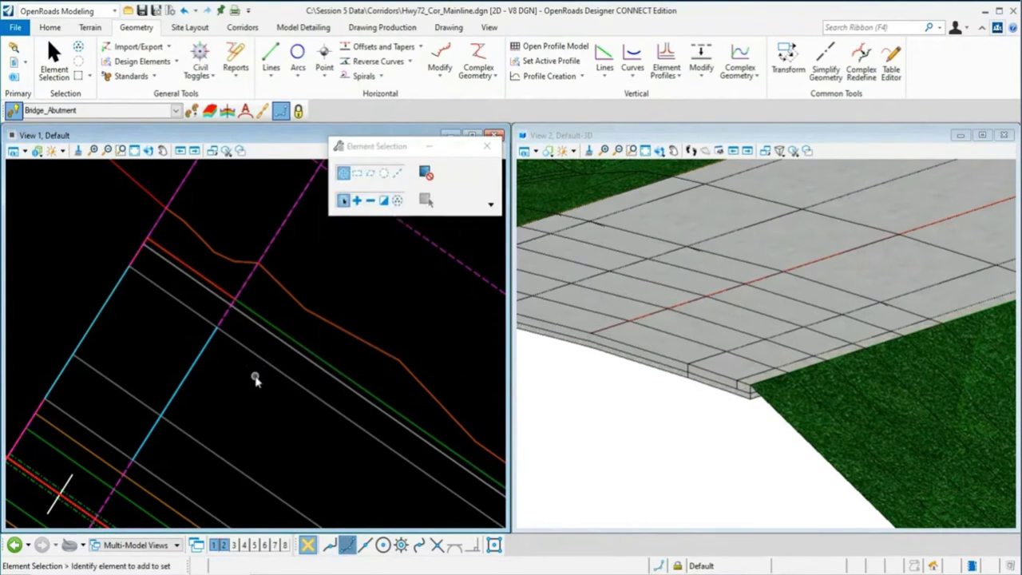
- Examine the completed Bridge_Abutment line around the approach slab in plan and the corridor's open bridge end in the 3D view
scroll(254, 379, "down", 3)
left_click(237, 328)
scroll(304, 331, "up", 2)
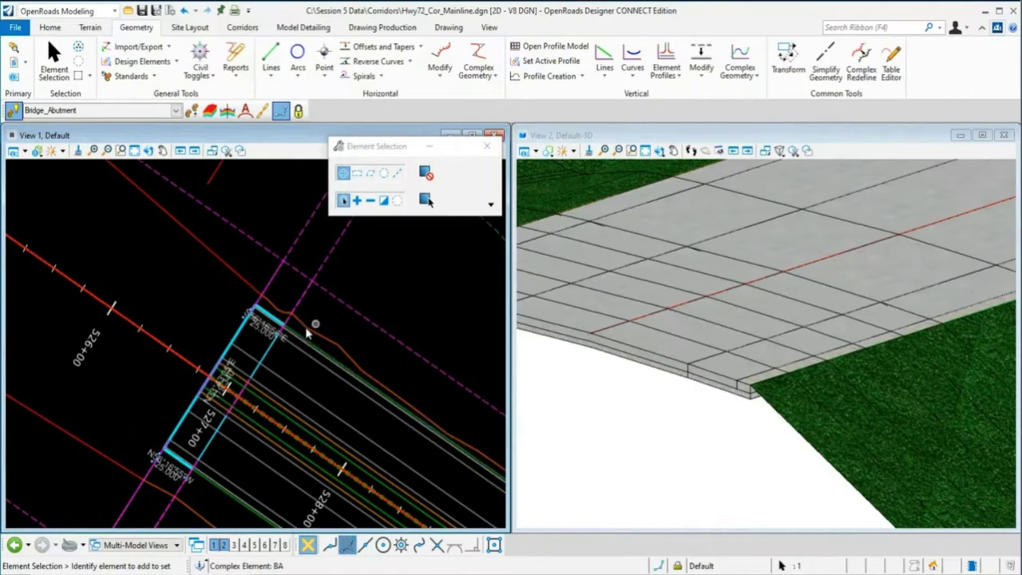
scroll(224, 457, "up", 2)
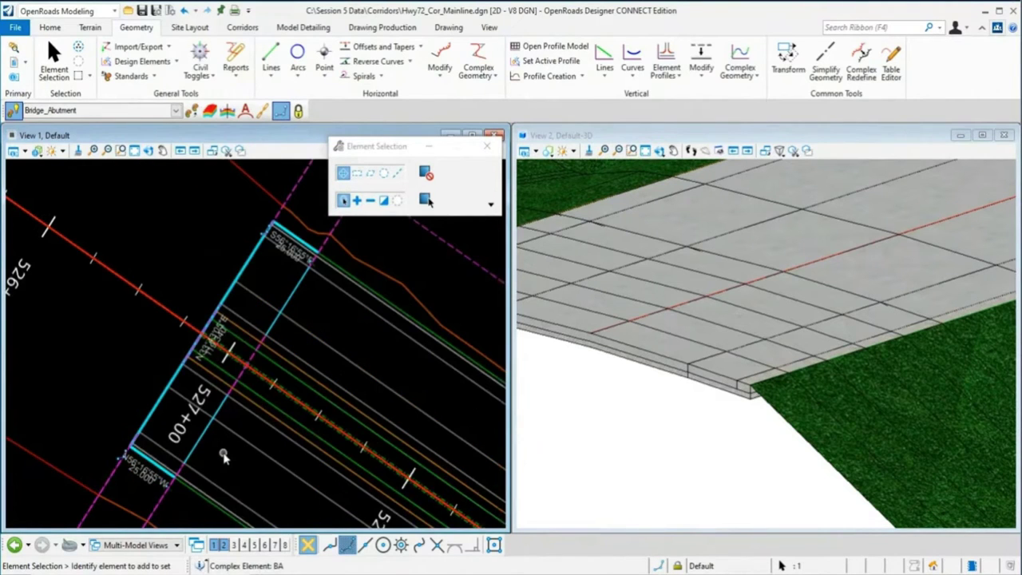
left_click(108, 448)
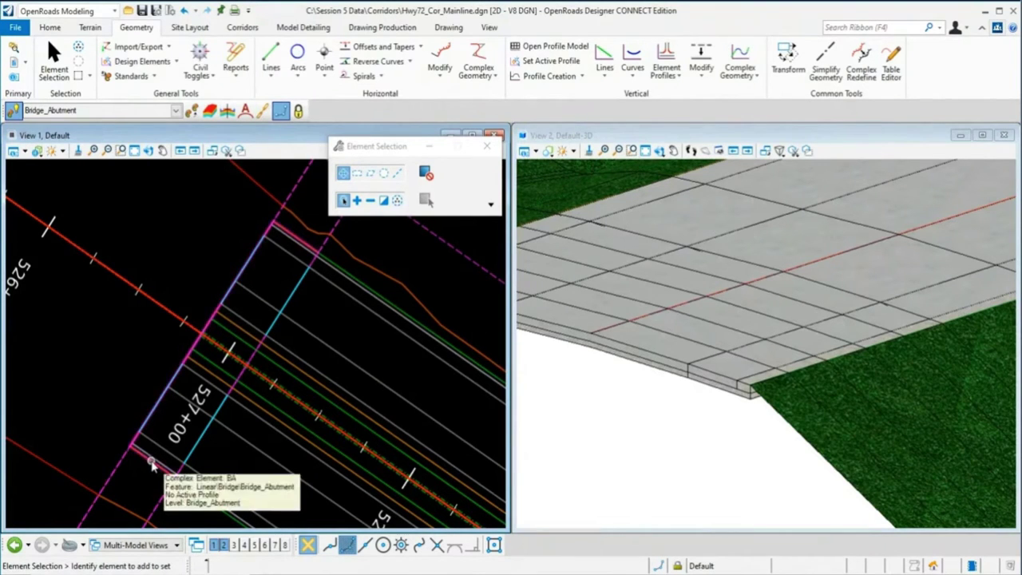
middle_click_drag(671, 405, 595, 392, "shift")
scroll(595, 391, "up", 1)
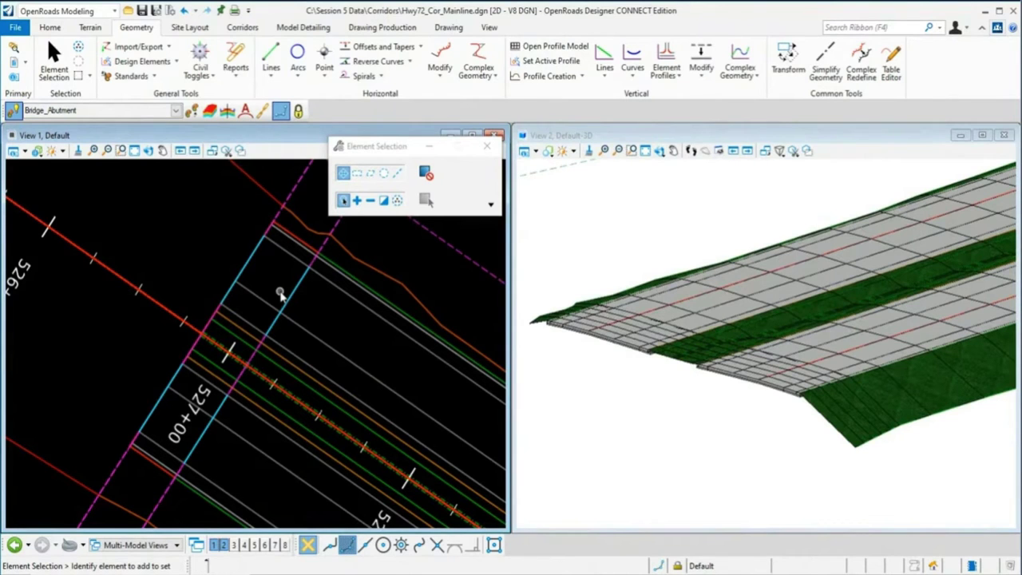
left_click(152, 465)
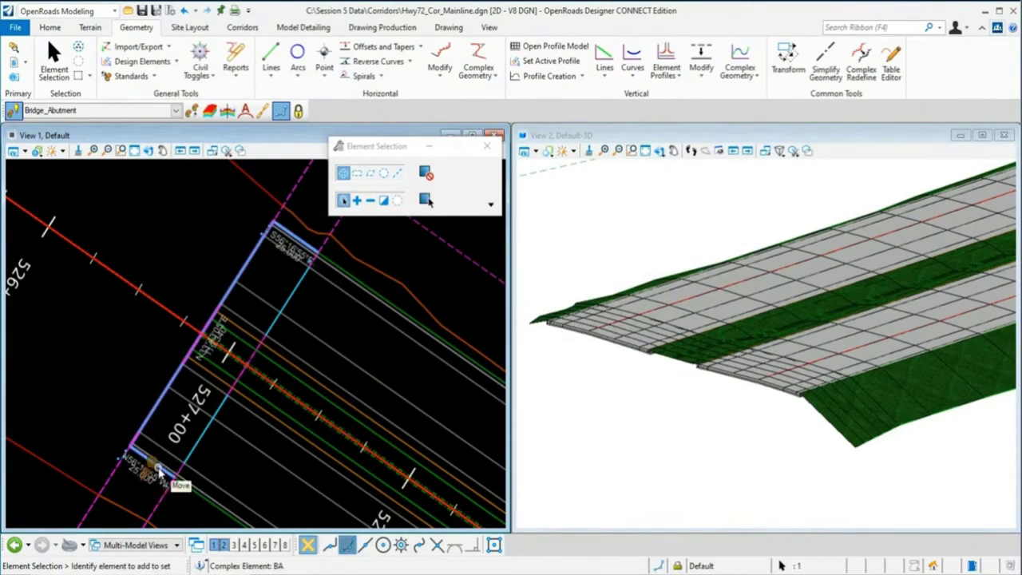
scroll(164, 475, "up", 3)
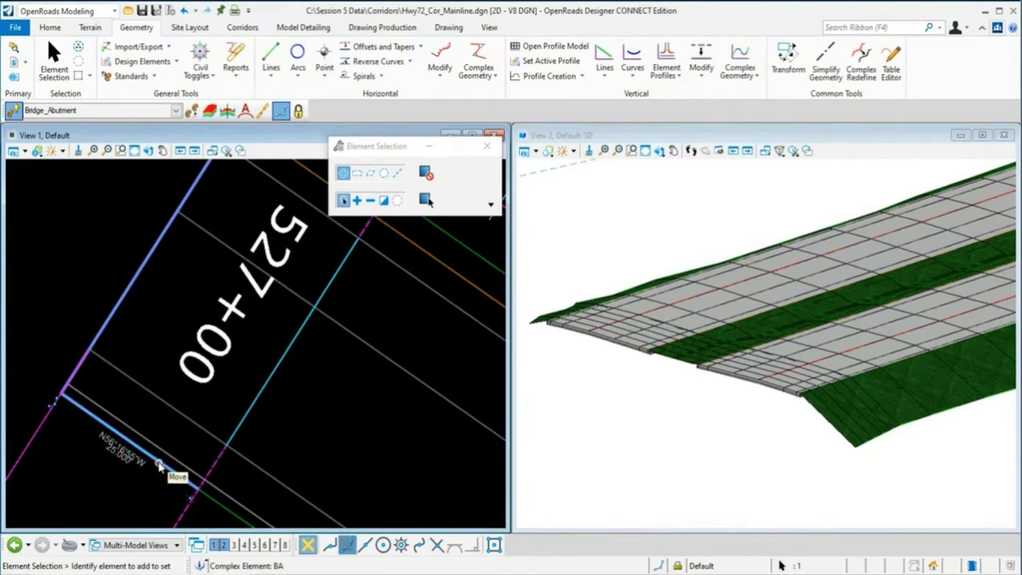
left_click(92, 484)
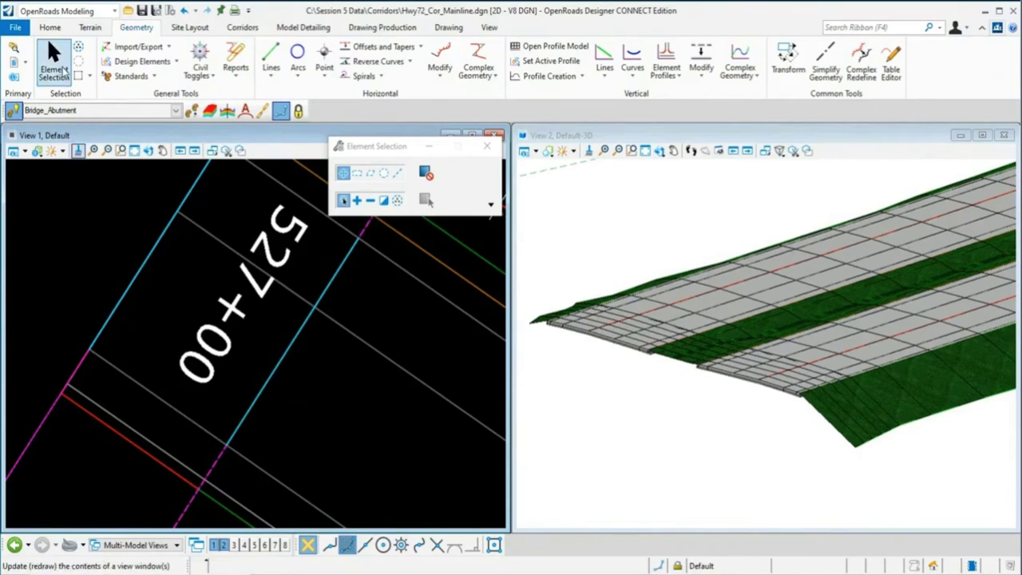
- Open the Bridge_Abutment line's profile model in View 4 and make the profile window taller
left_click(108, 431)
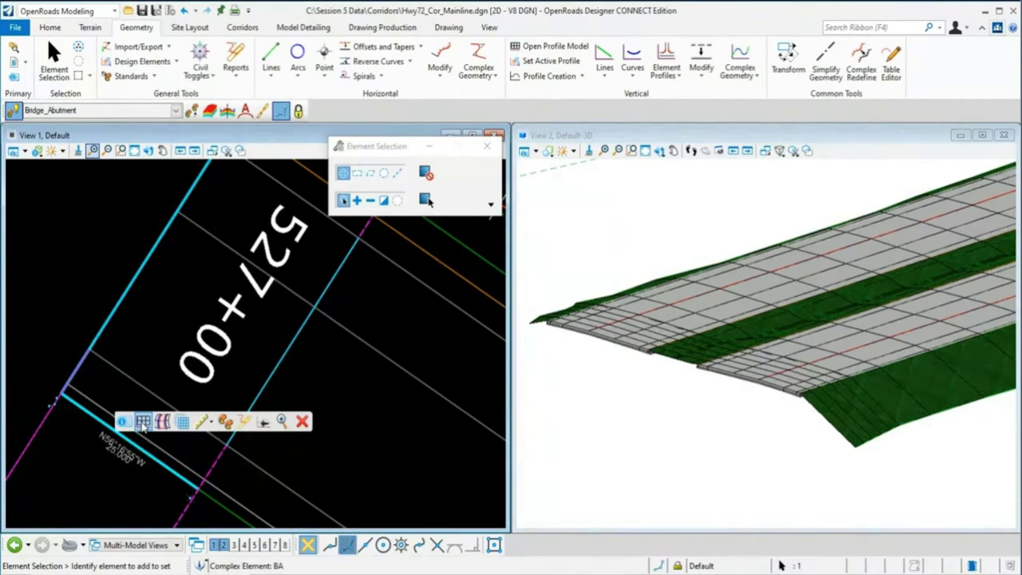
left_click(142, 422)
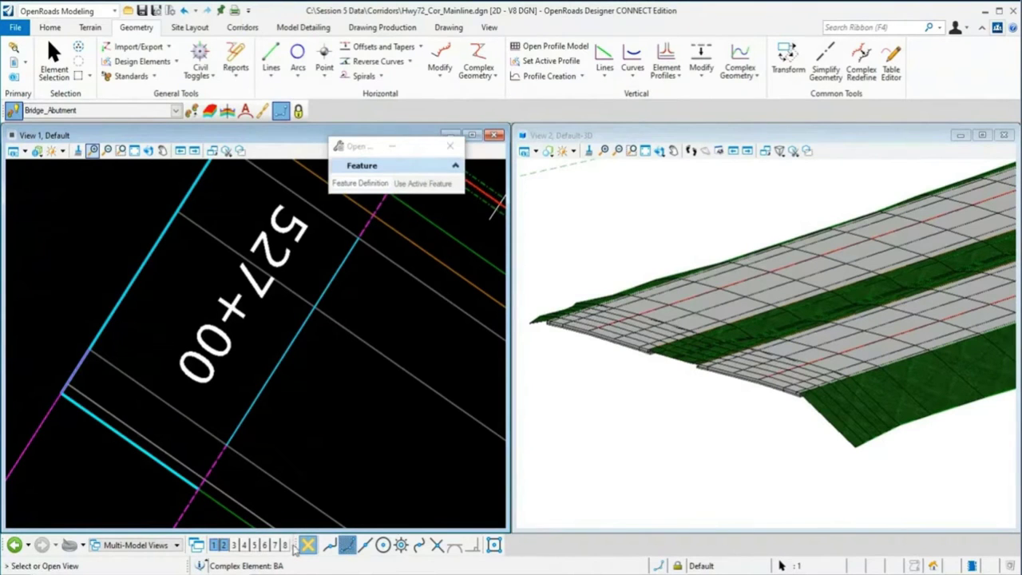
left_click(245, 545)
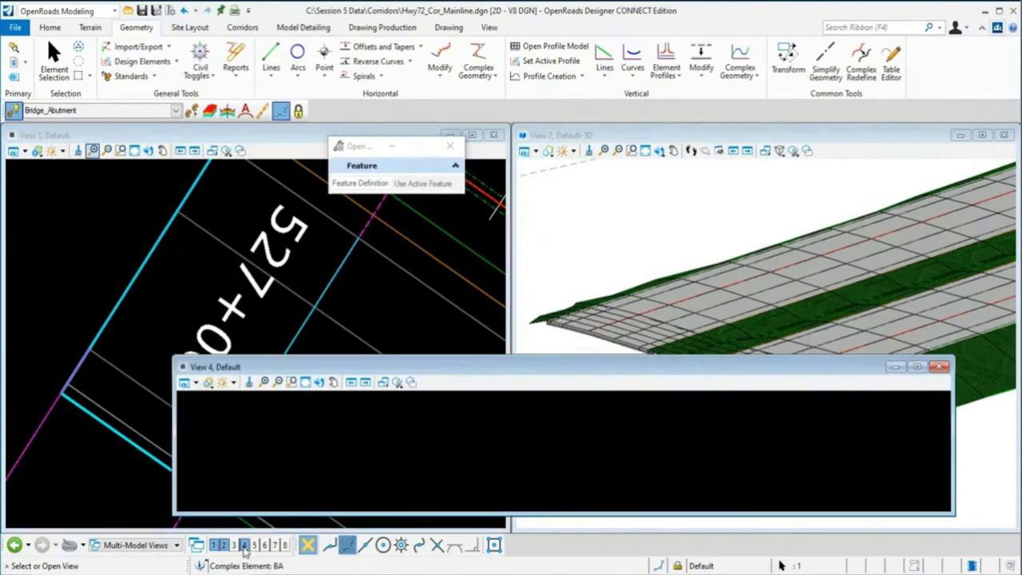
left_click(411, 441)
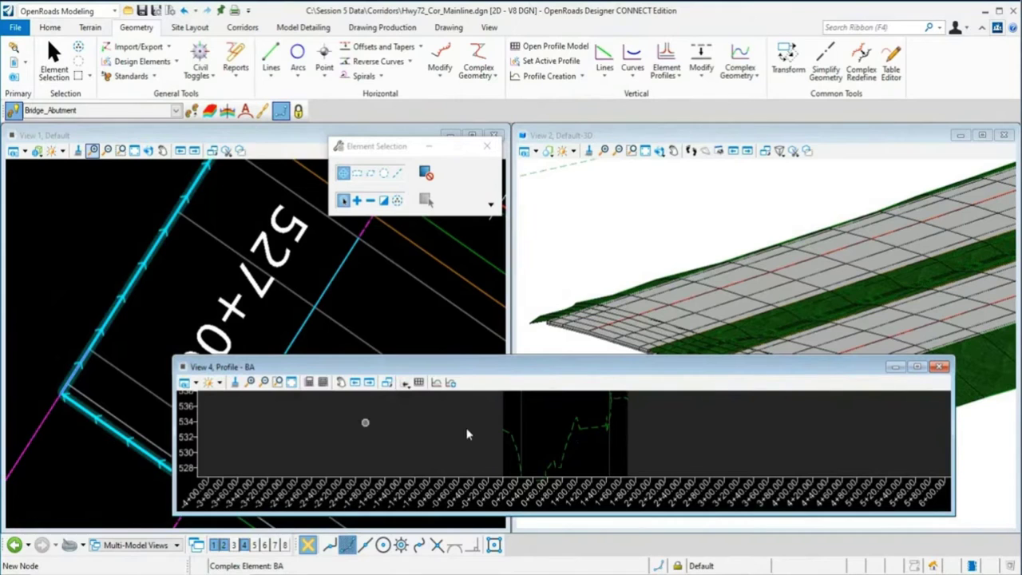
left_click_drag(544, 360, 546, 328)
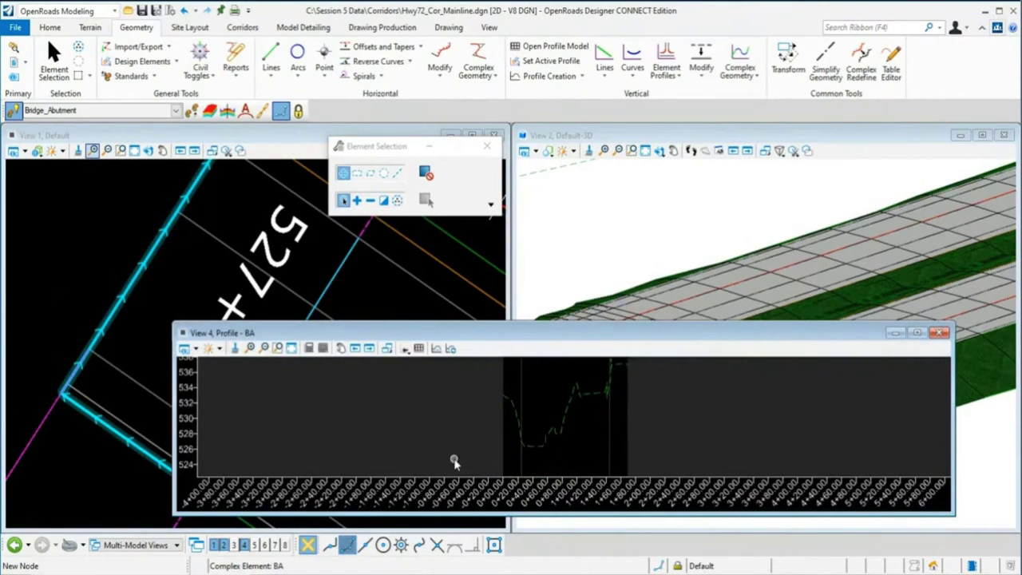
scroll(454, 463, "down", 1)
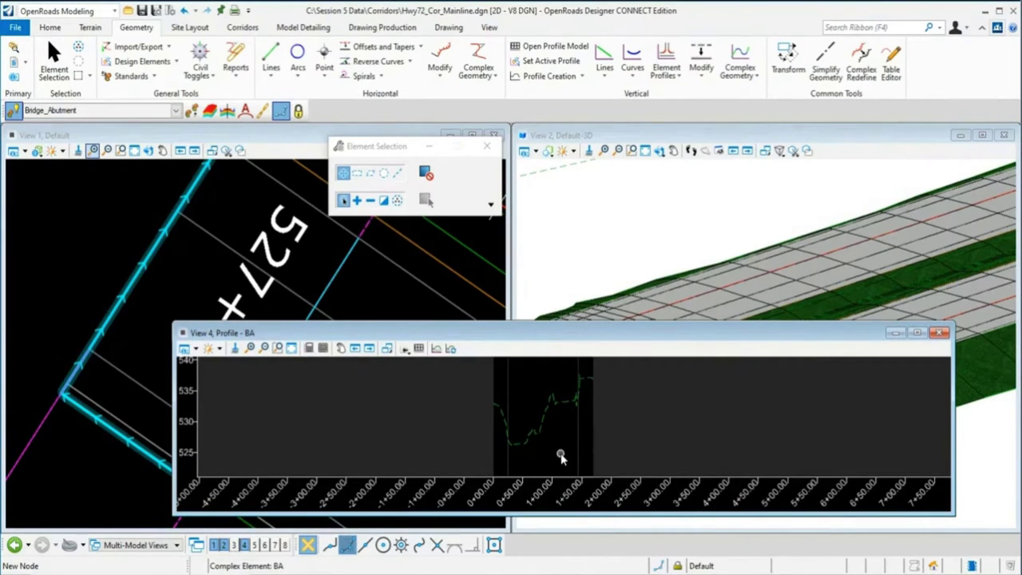
- Set the vertical exaggeration of the BA profile view to 5
left_click(200, 357)
left_click(260, 364)
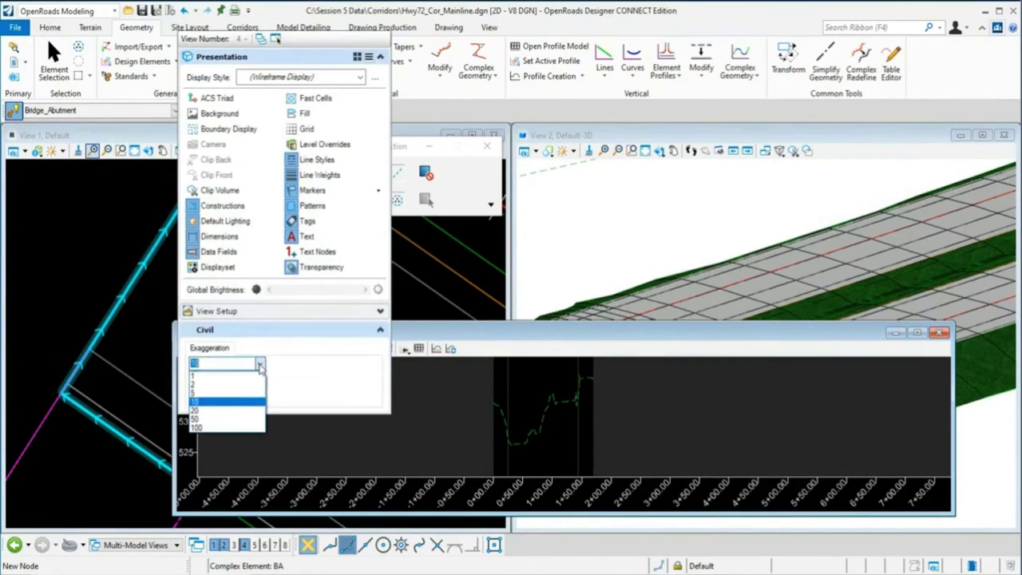
left_click(234, 395)
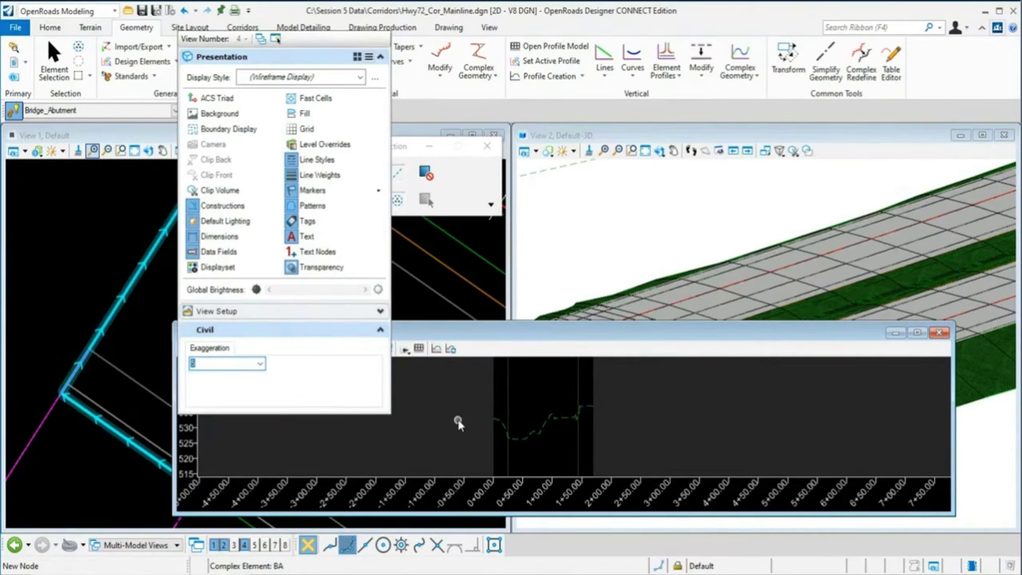
scroll(588, 422, "up", 3)
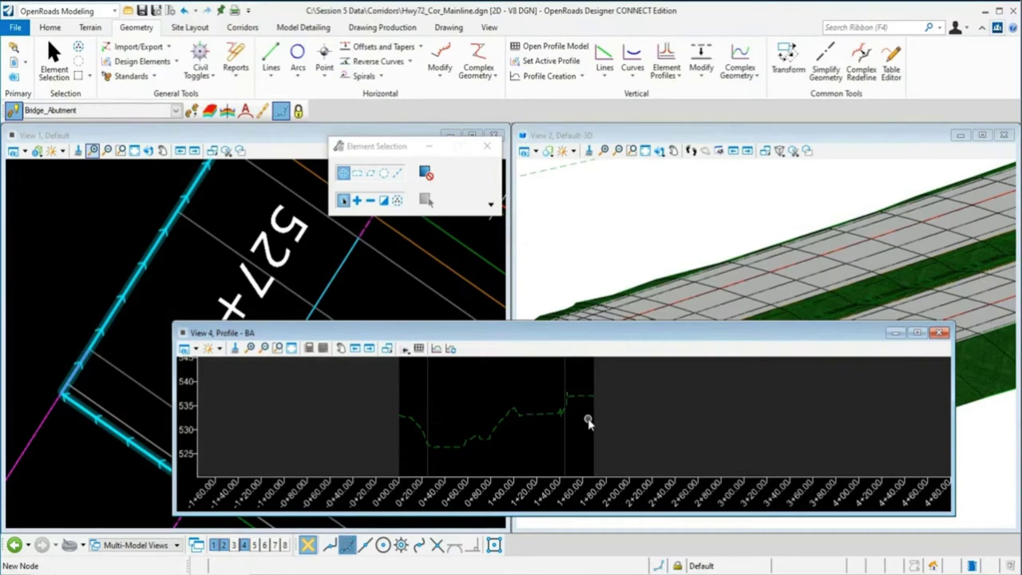
scroll(723, 296, "down", 1)
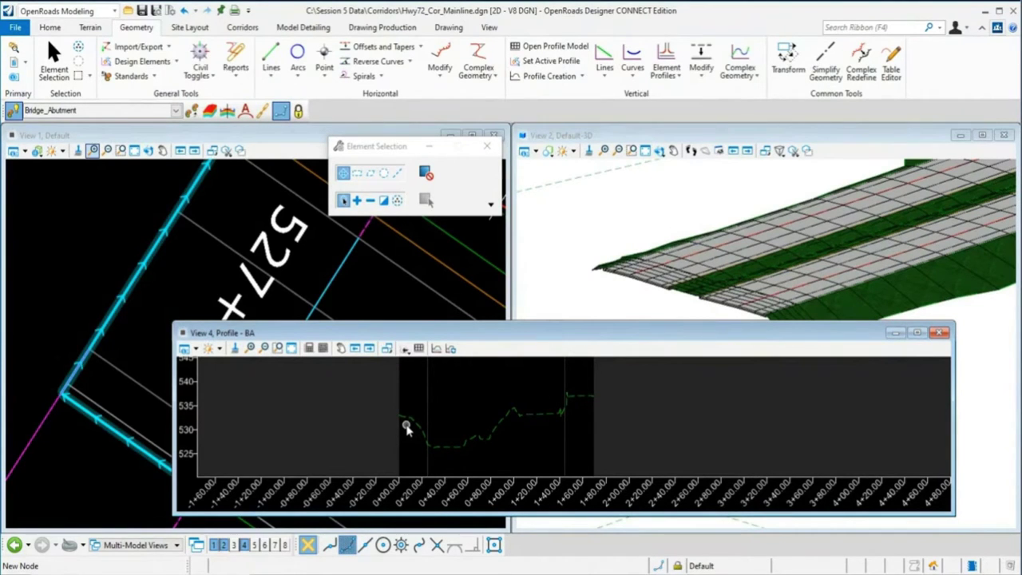
- Create a 3D cut in the BA profile with the Corners placement method, spanning the line's full length from about elevation 524.7 to 558.7
left_click(443, 355)
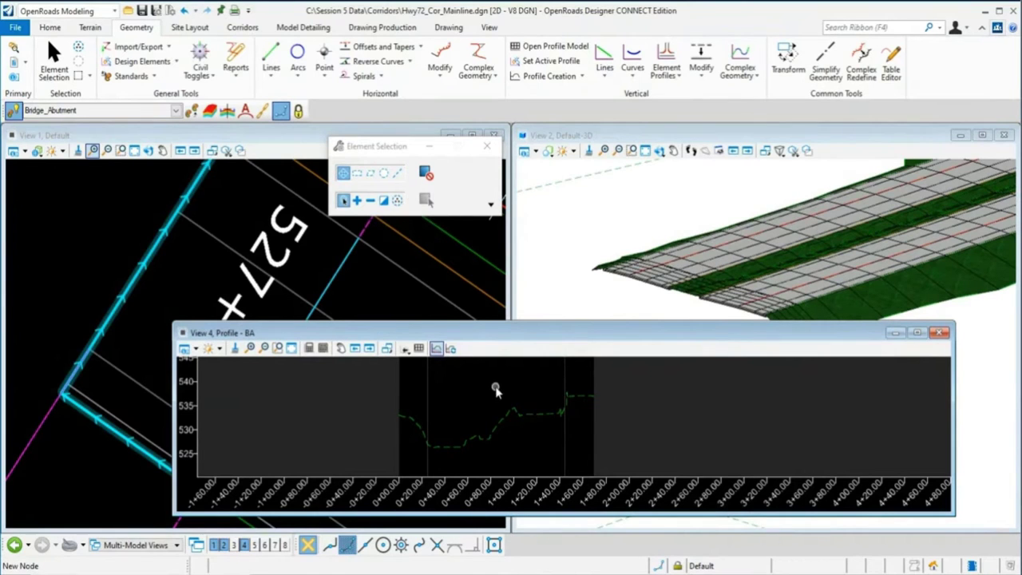
left_click(437, 352)
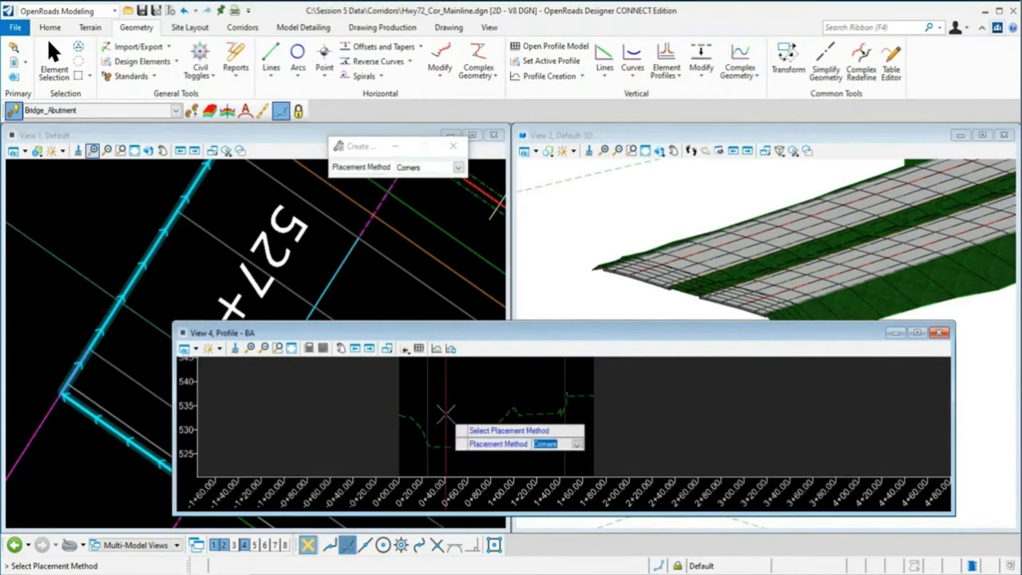
left_click(304, 385)
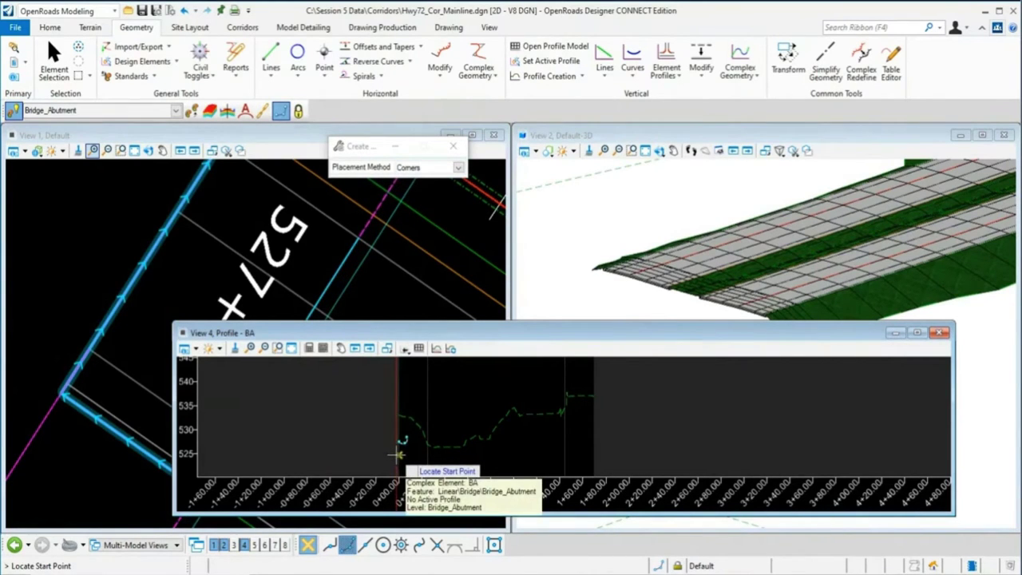
scroll(398, 455, "down", 1)
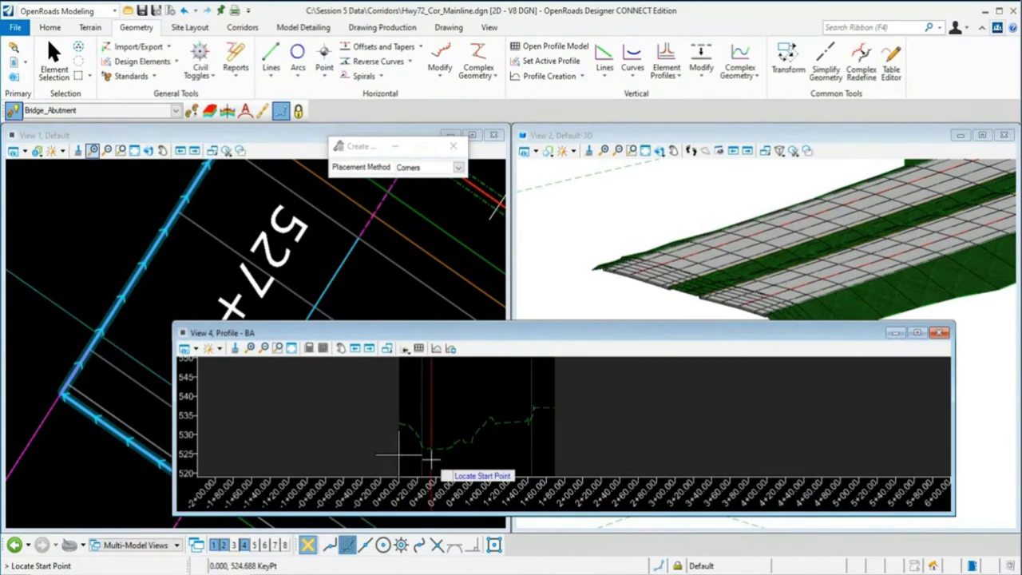
left_click(399, 456)
scroll(481, 436, "down", 1)
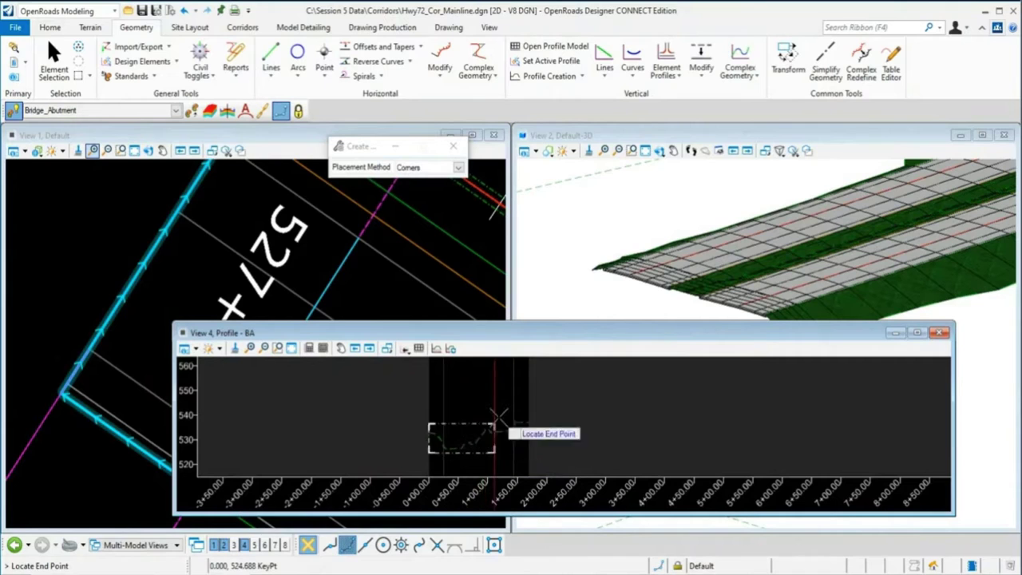
scroll(527, 373, "up", 1)
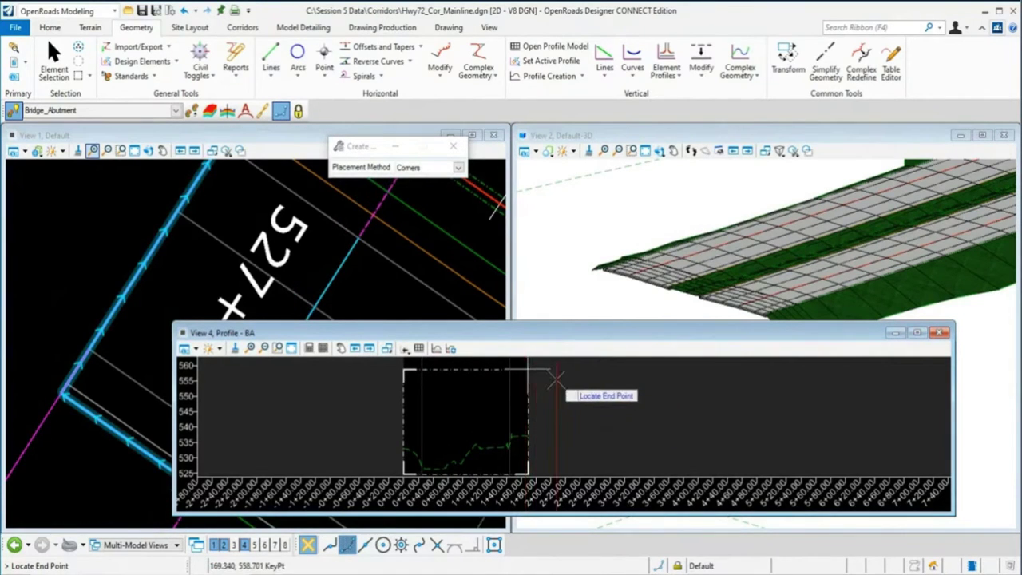
left_click(583, 390)
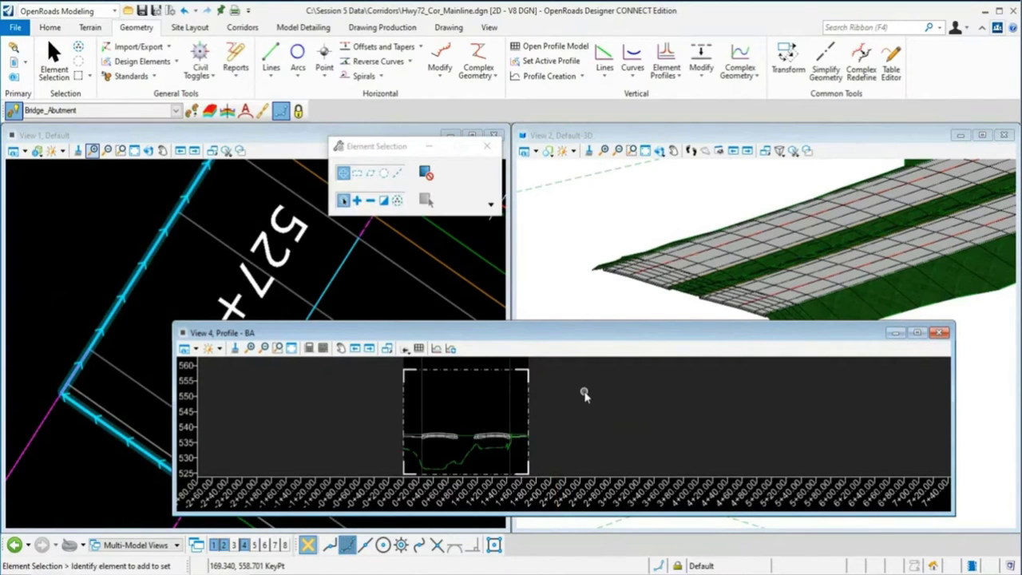
- Extend the BA profile window upward and frame the cut through the corridor surfaces of both roadways
scroll(541, 444, "down", 2)
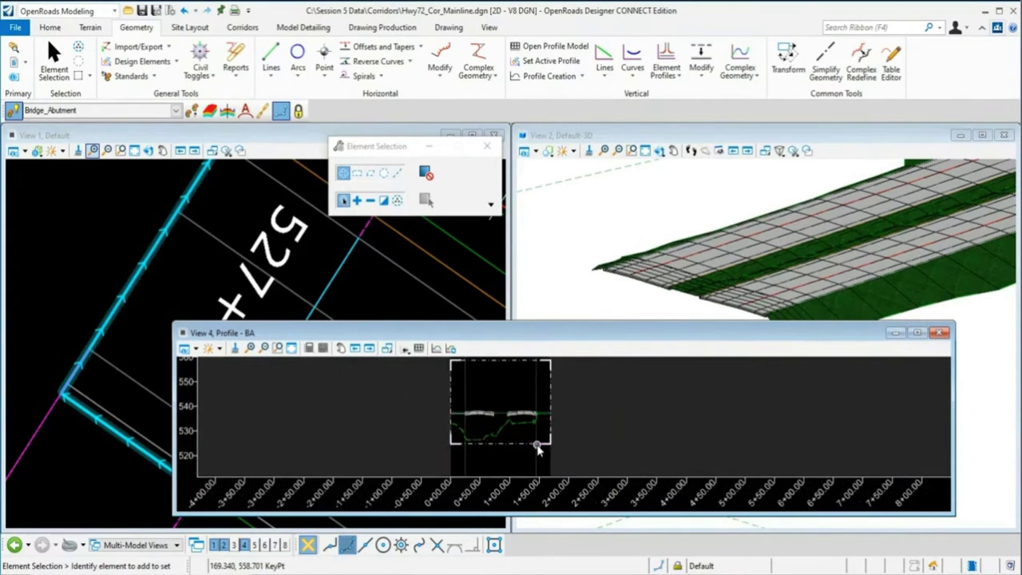
scroll(495, 416, "up", 2)
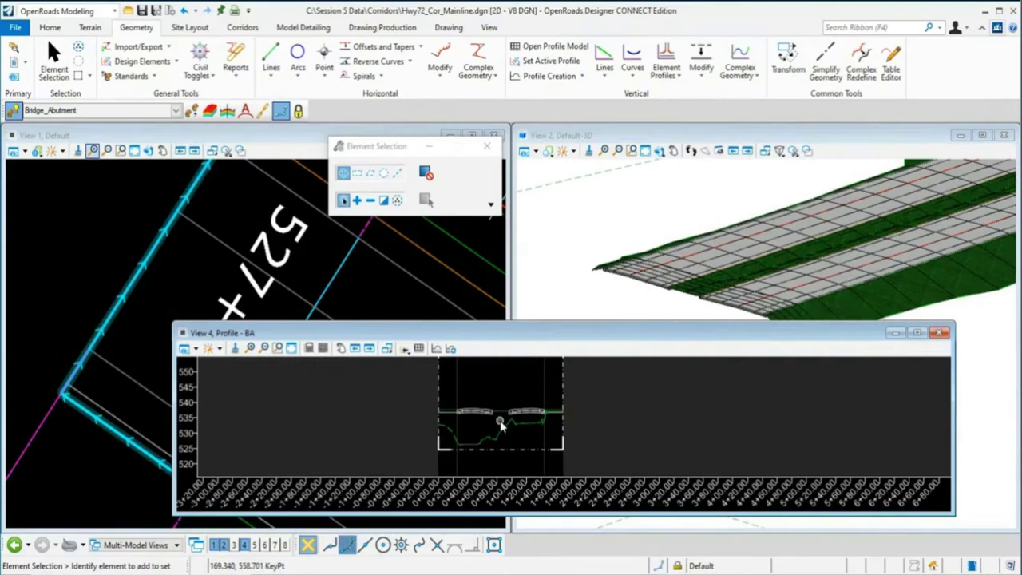
scroll(524, 393, "up", 1)
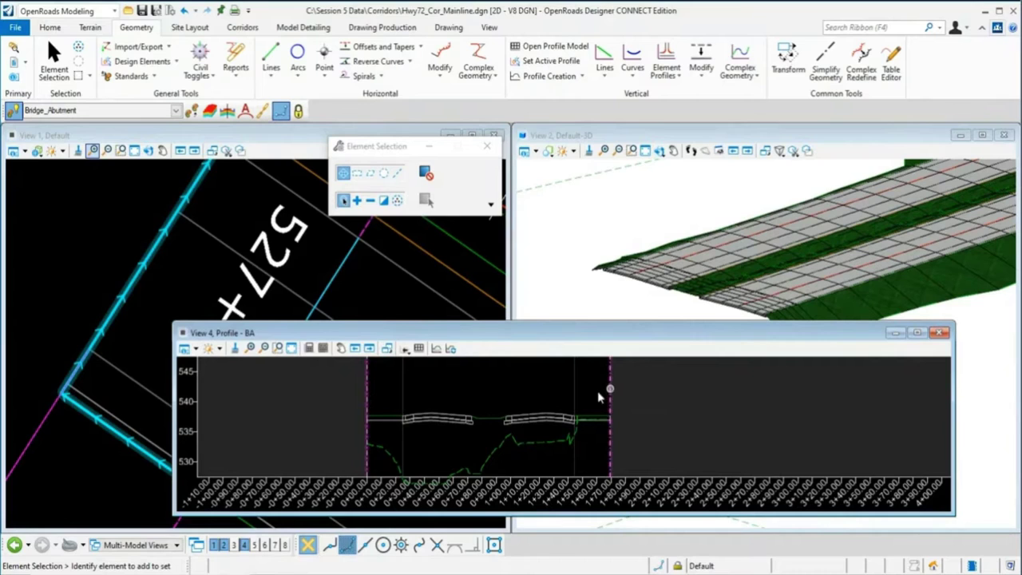
scroll(503, 421, "up", 2)
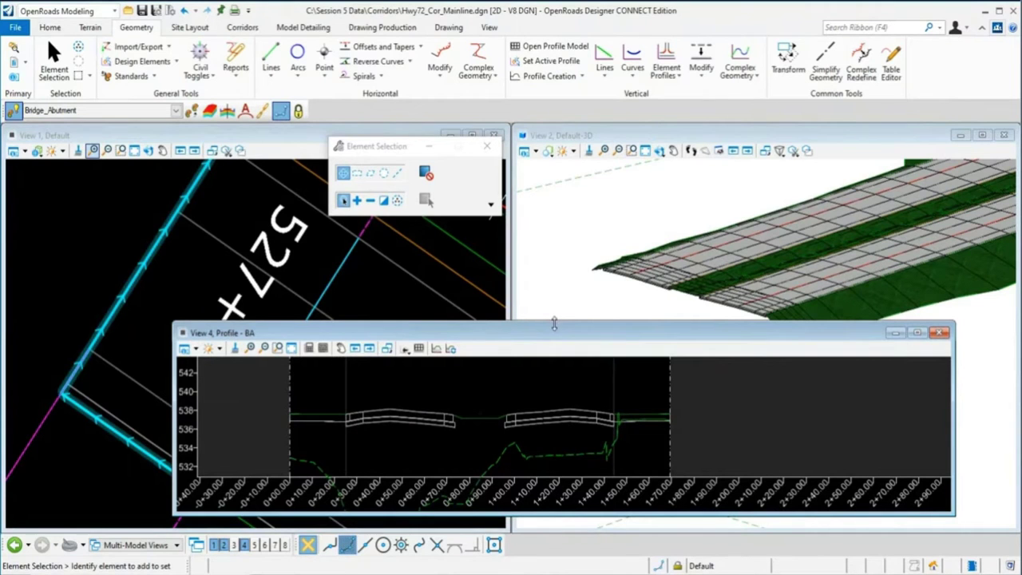
left_click_drag(554, 322, 556, 285)
scroll(497, 407, "down", 1)
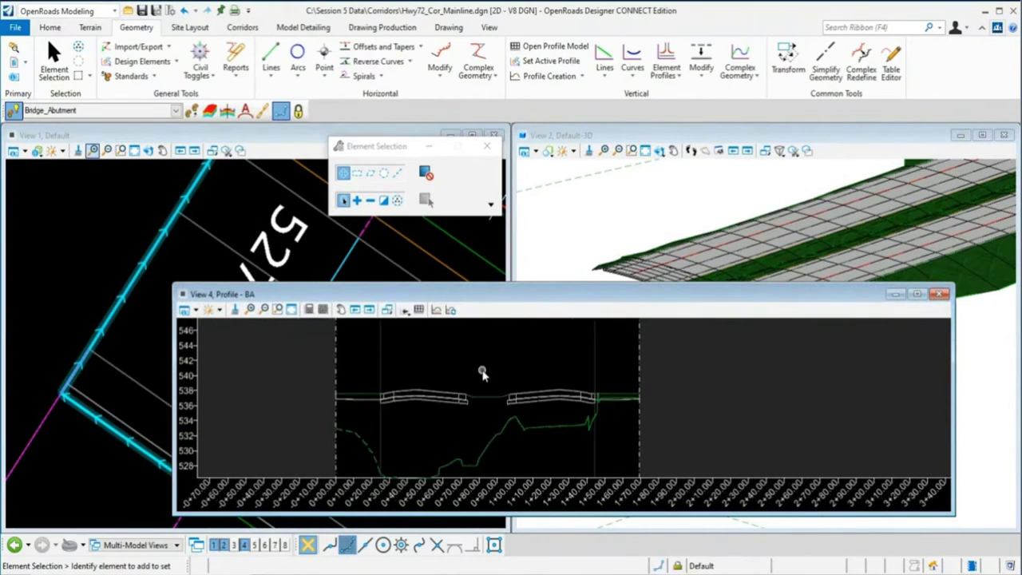
scroll(482, 373, "up", 1)
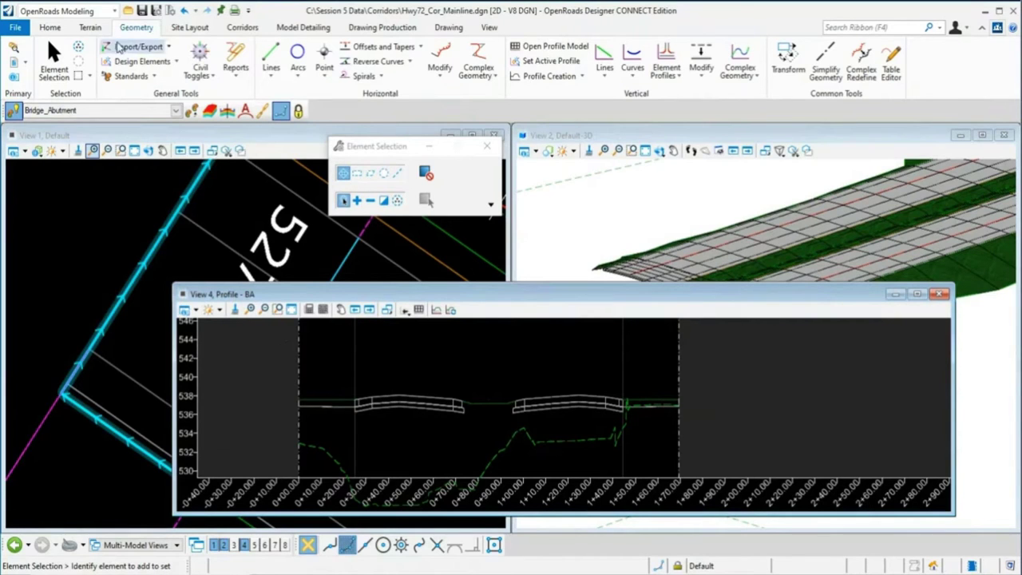
- Review the Hwy72_Cor_Mainline.dgn Default-3D attachment and its settings in the references of the profile view
left_click(59, 30)
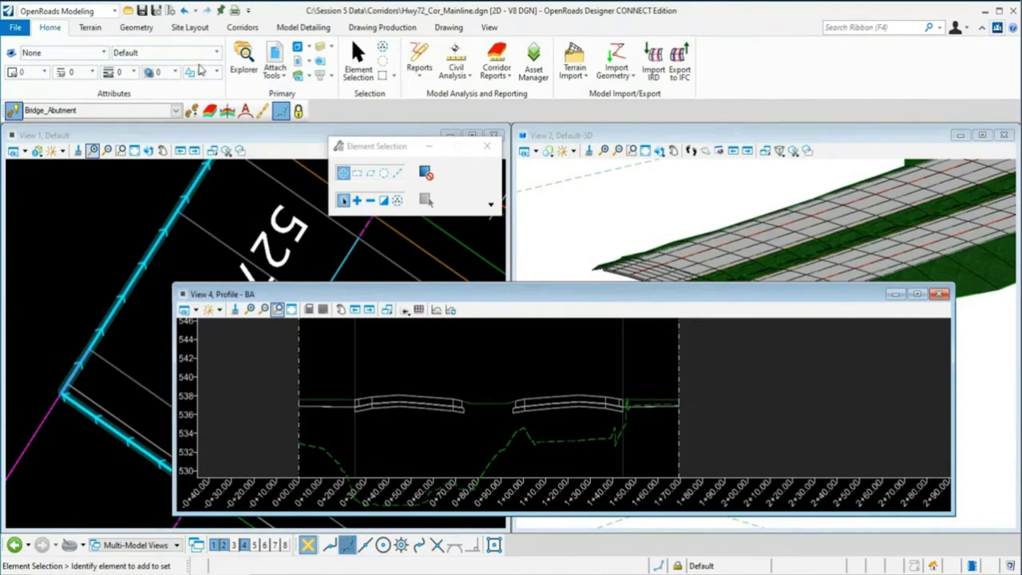
left_click(285, 83)
left_click(295, 96)
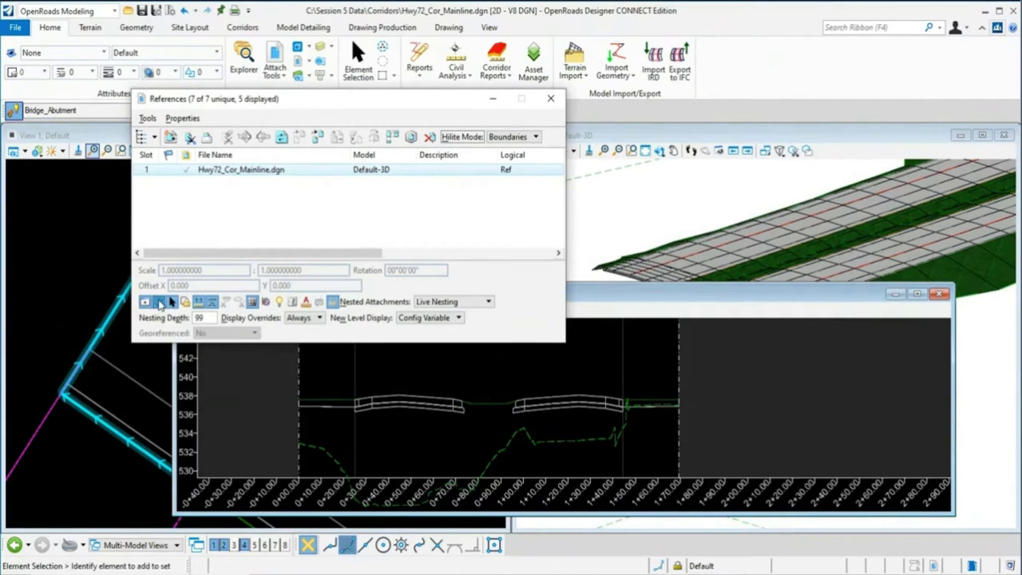
left_click(550, 99)
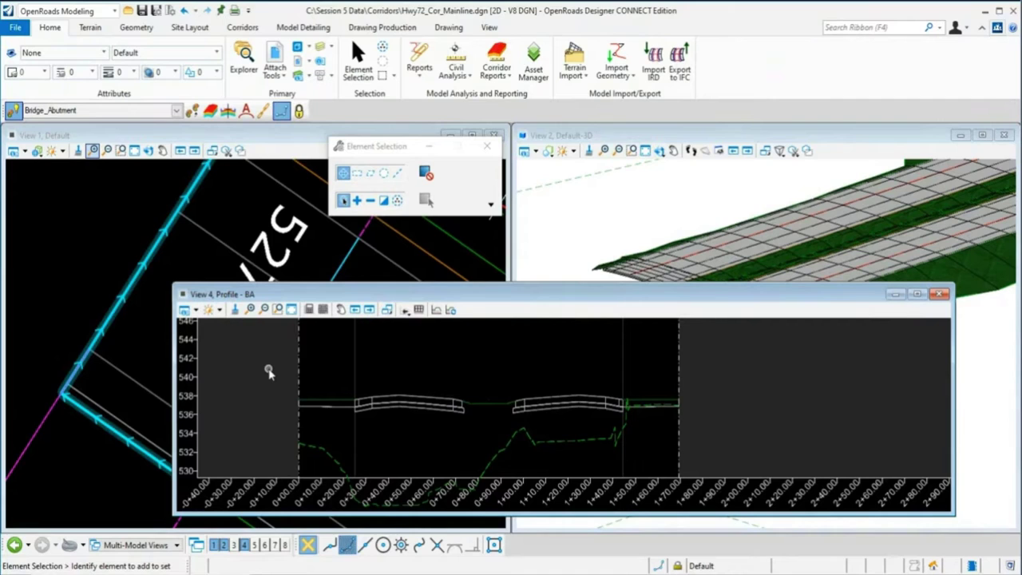
- Start a Profile Complex By PI along the corridor's top surface, placing VPIs at the abutment line's start and its 25 ft corner
left_click(134, 29)
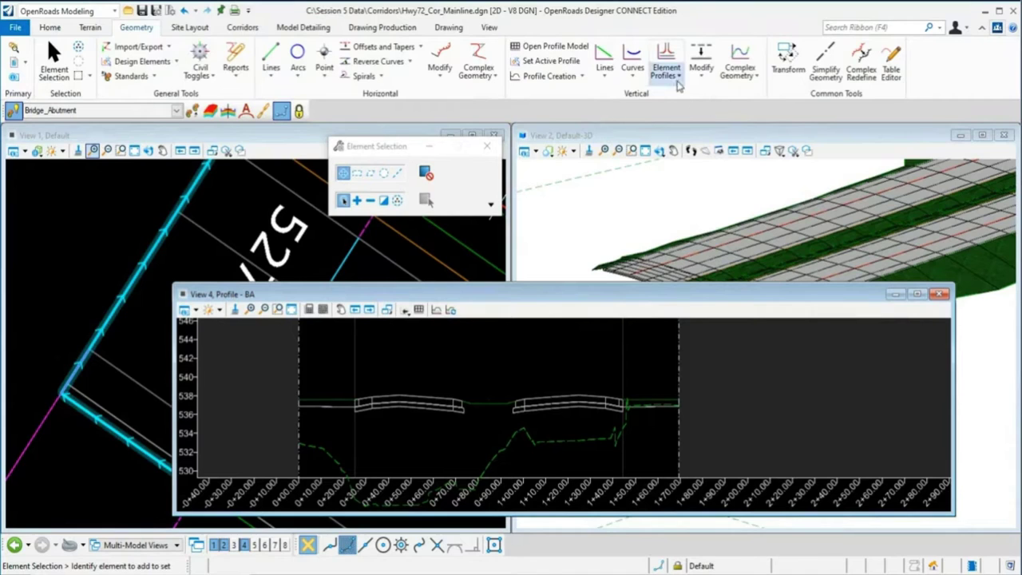
left_click(745, 83)
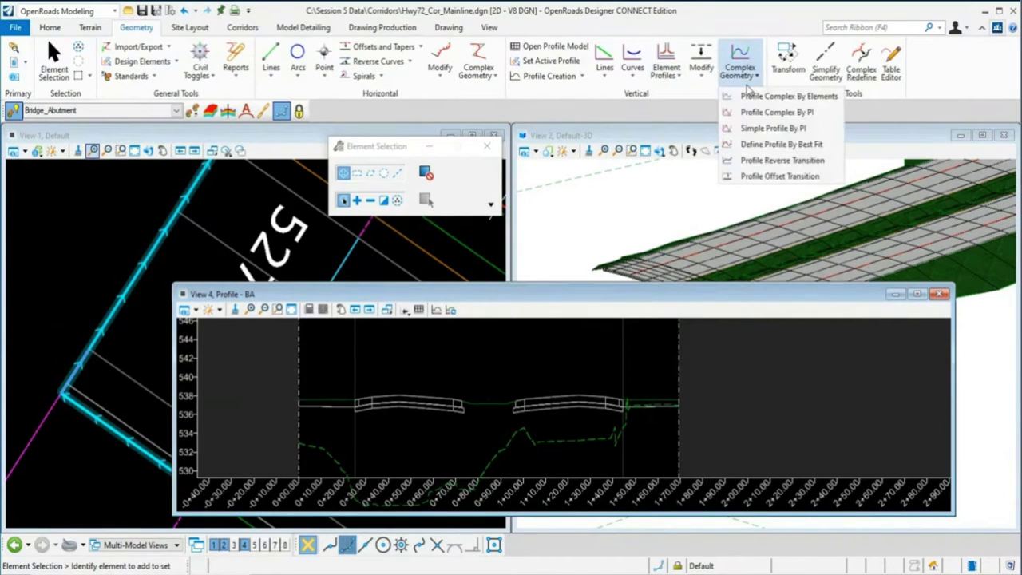
left_click(779, 113)
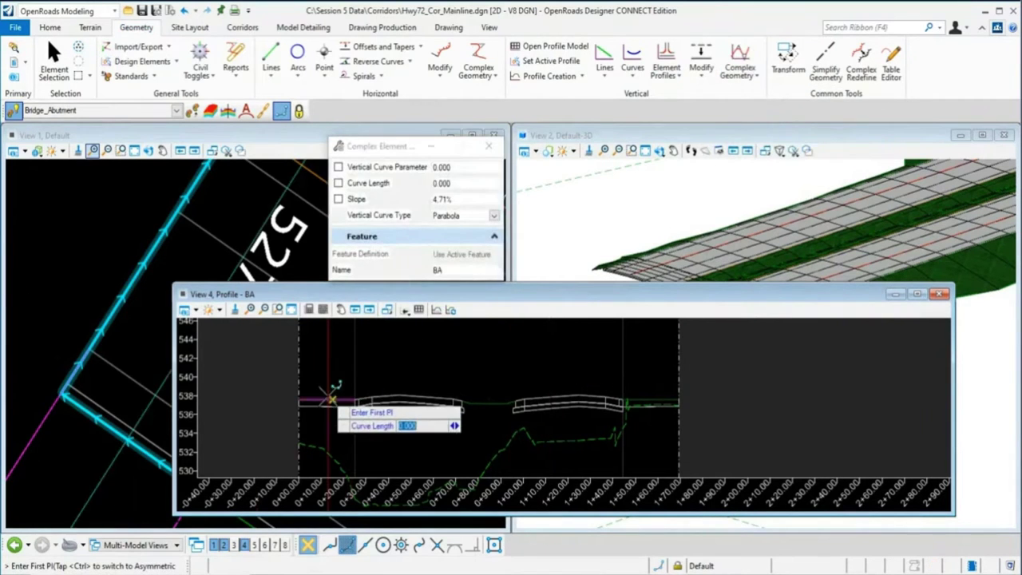
scroll(104, 415, "down", 3)
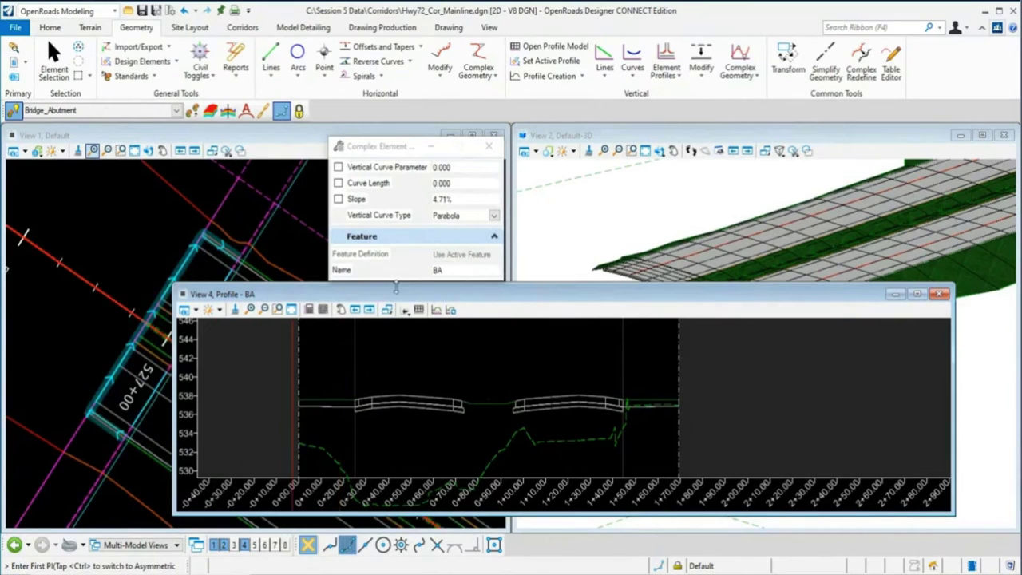
left_click_drag(387, 296, 456, 297)
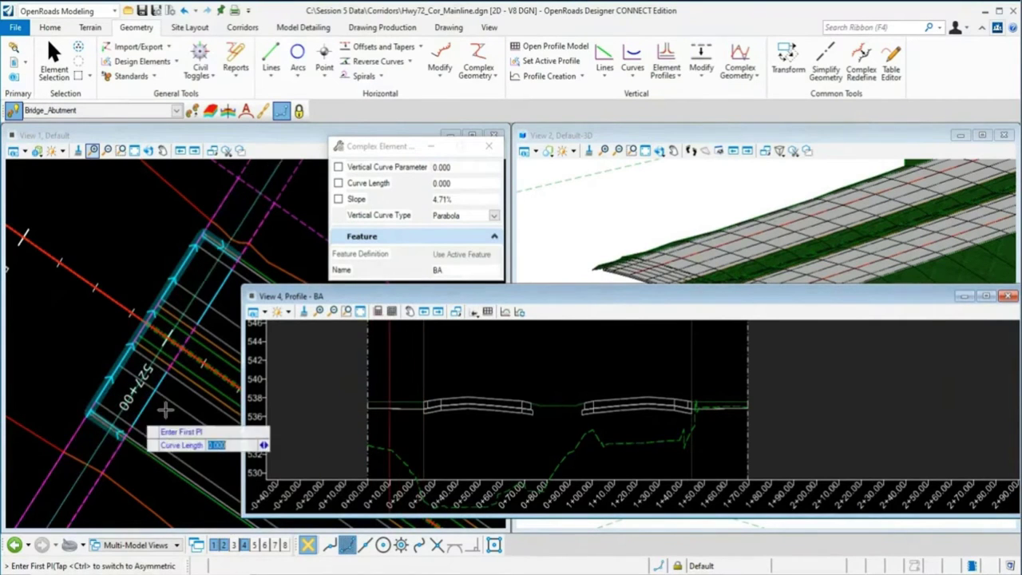
scroll(403, 399, "up", 3)
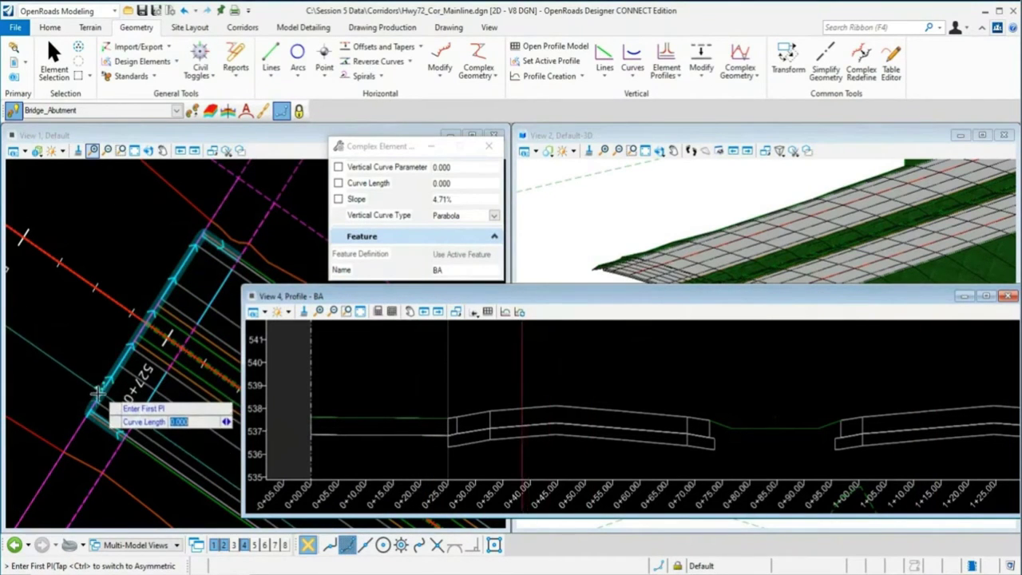
scroll(192, 240, "down", 2)
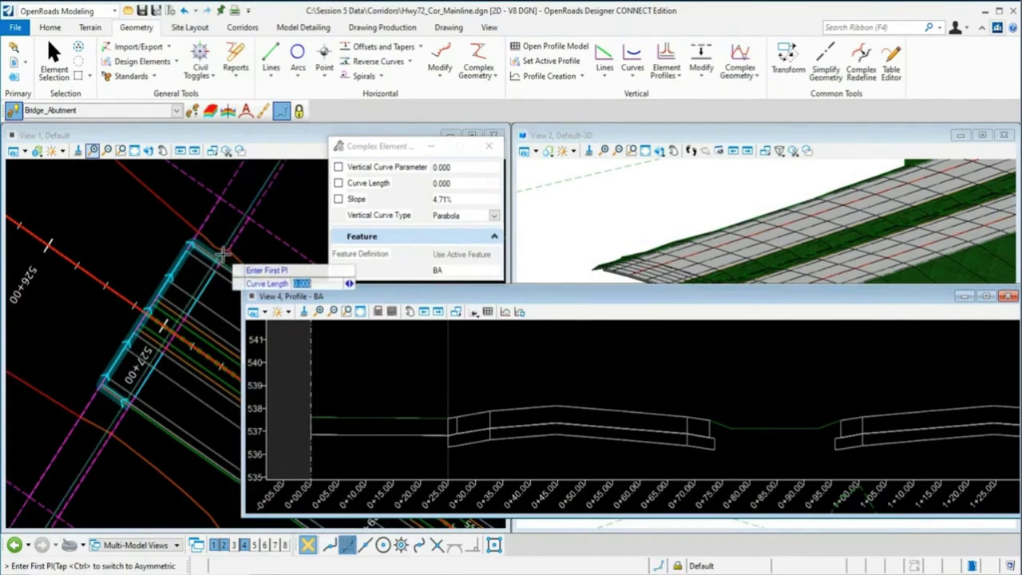
scroll(452, 411, "down", 3)
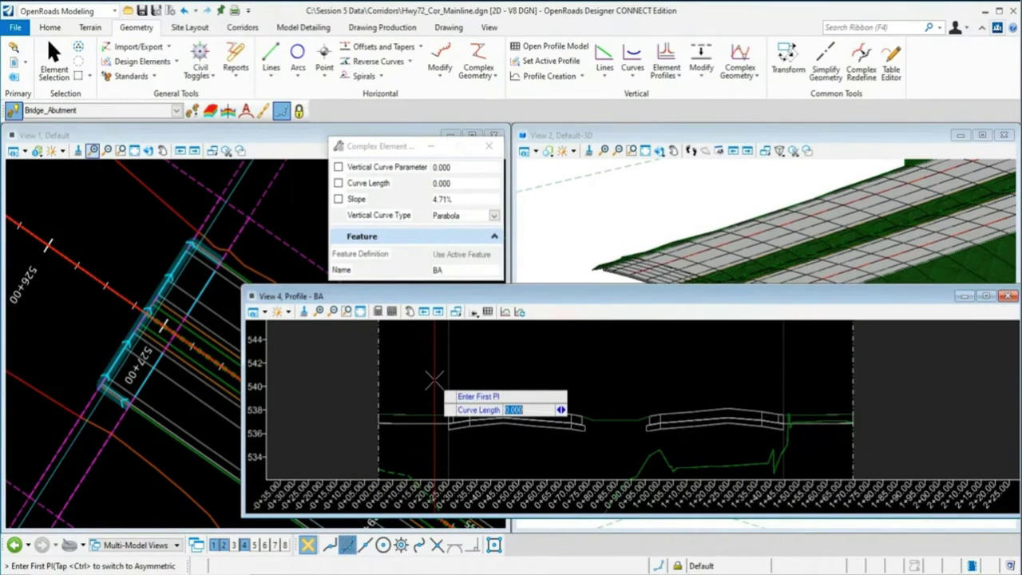
scroll(396, 411, "up", 1)
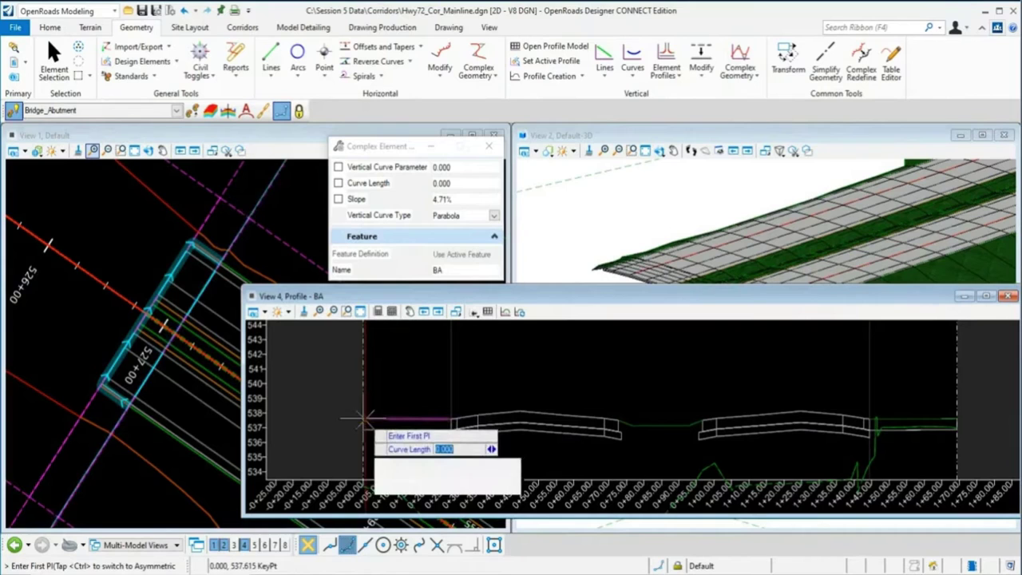
left_click(406, 393)
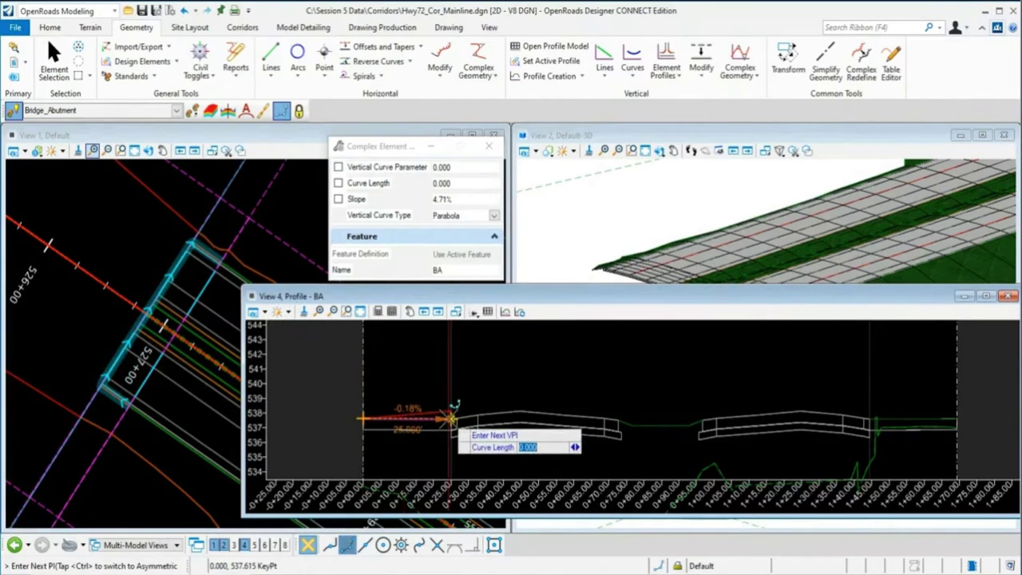
left_click(452, 417)
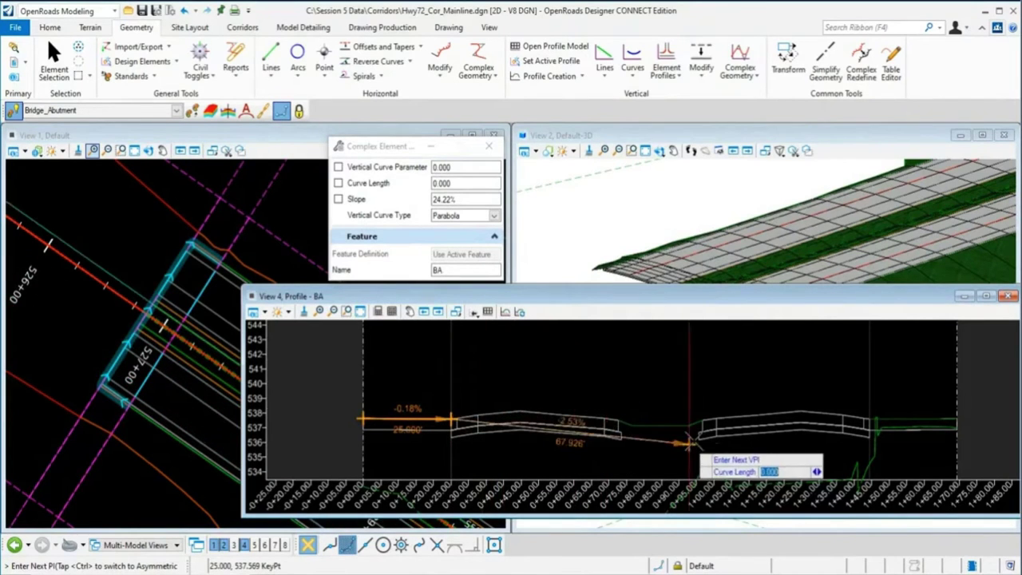
- Place four VPIs along the median's top surface between the roadways, at stations 72.67, 76.67, 92.67 and 96.67
scroll(743, 429, "up", 3)
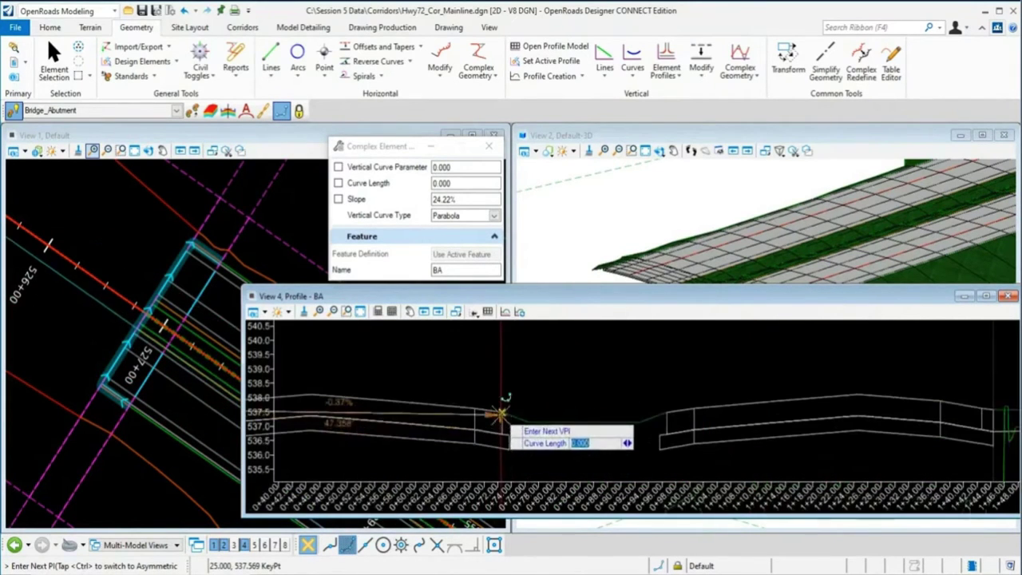
scroll(499, 412, "up", 2)
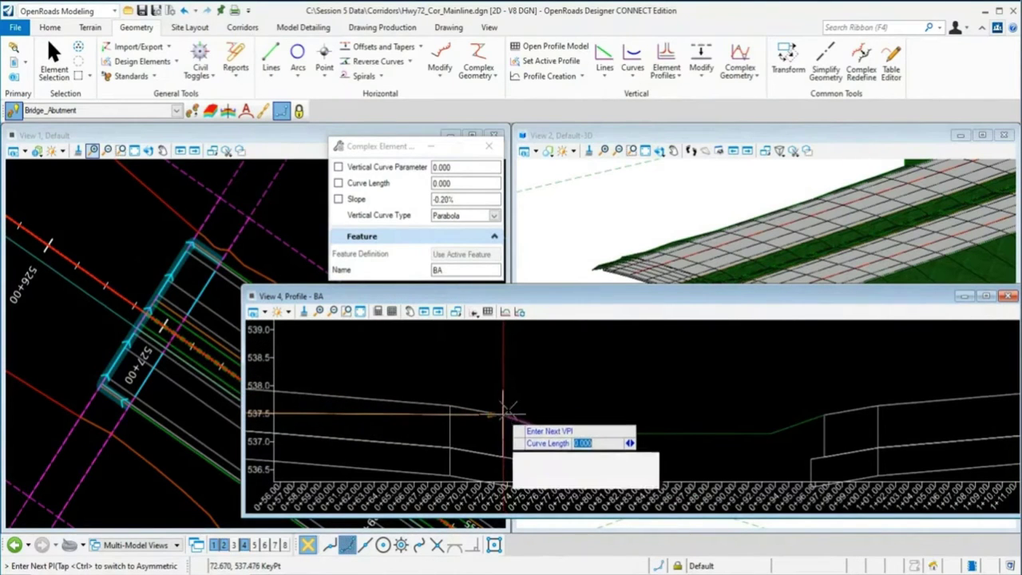
left_click(502, 414)
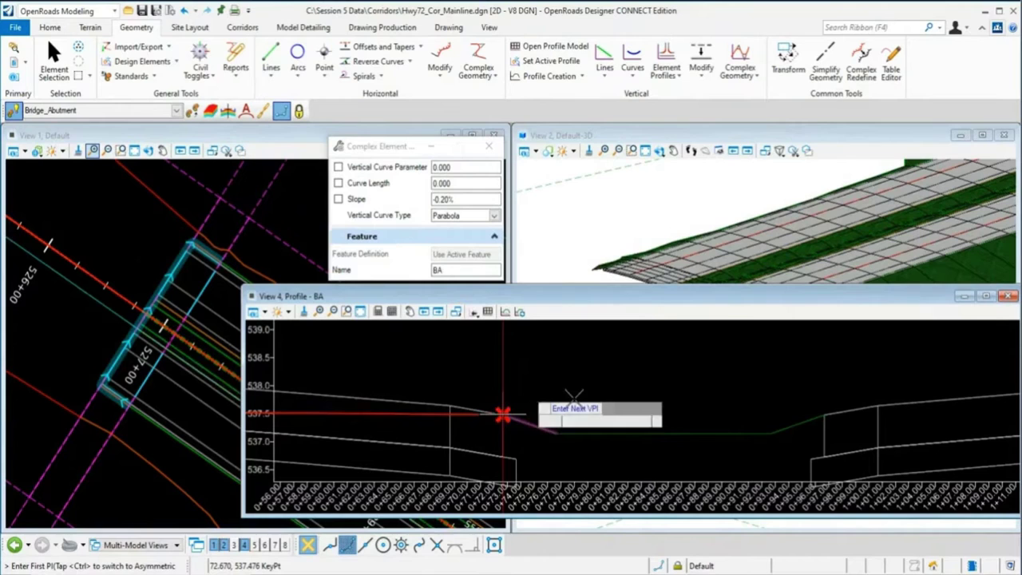
left_click(556, 432)
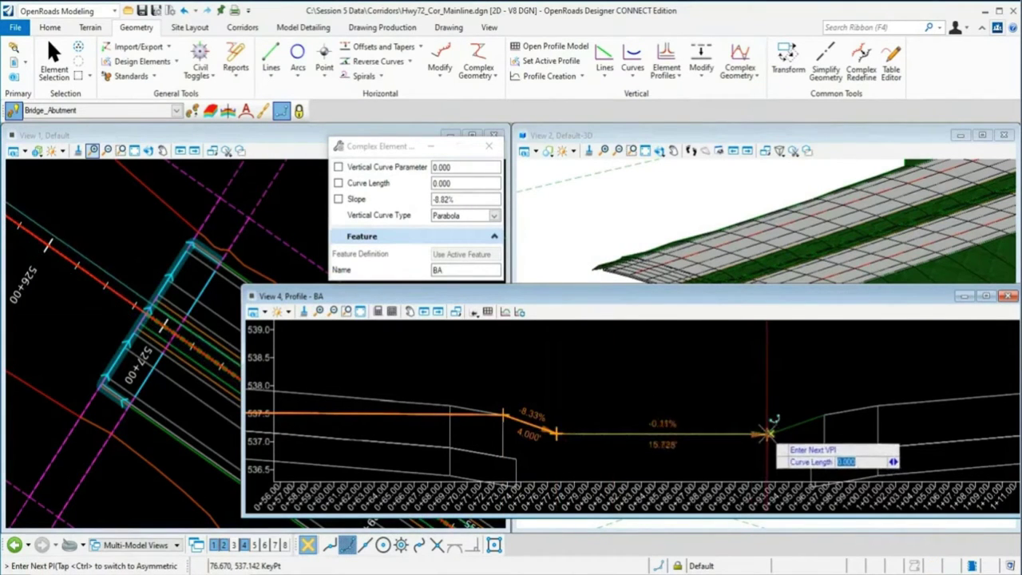
left_click(769, 433)
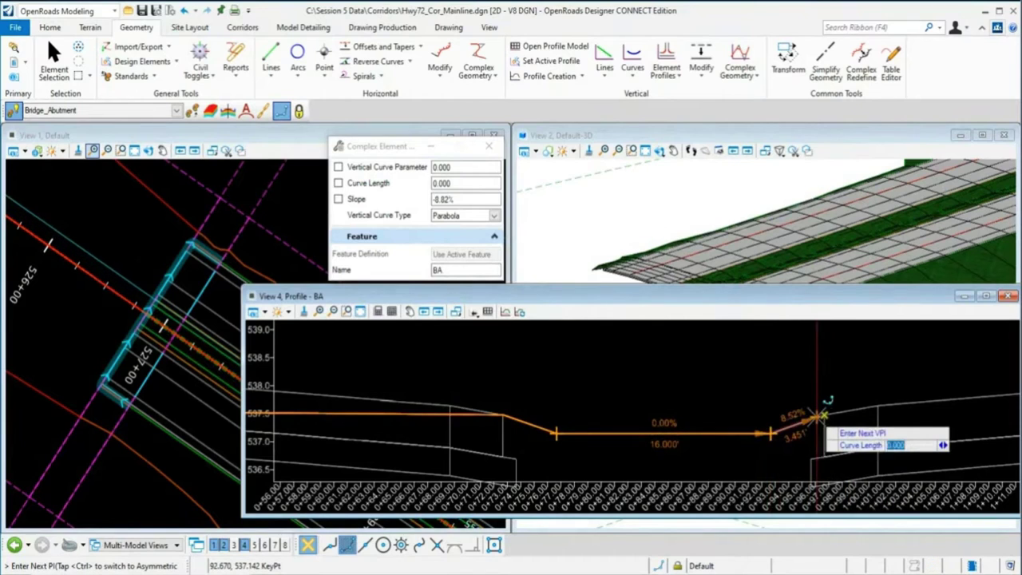
left_click(826, 414)
right_click(824, 414)
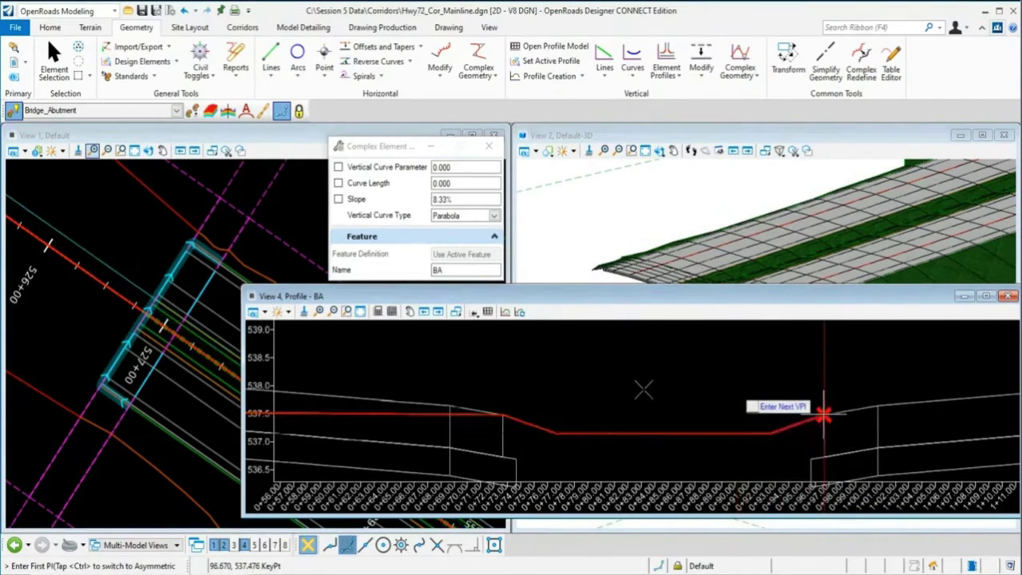
- Place the last VPIs at the line's far corner near station 1+44 and at its end, and finish the complex profile
scroll(879, 411, "down", 2)
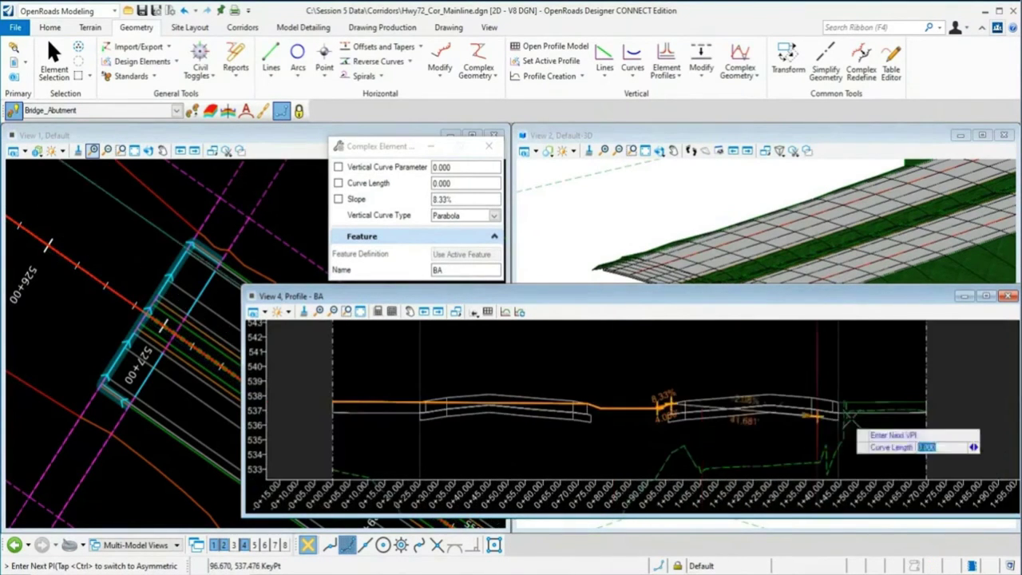
left_click(901, 410)
scroll(750, 409, "up", 5)
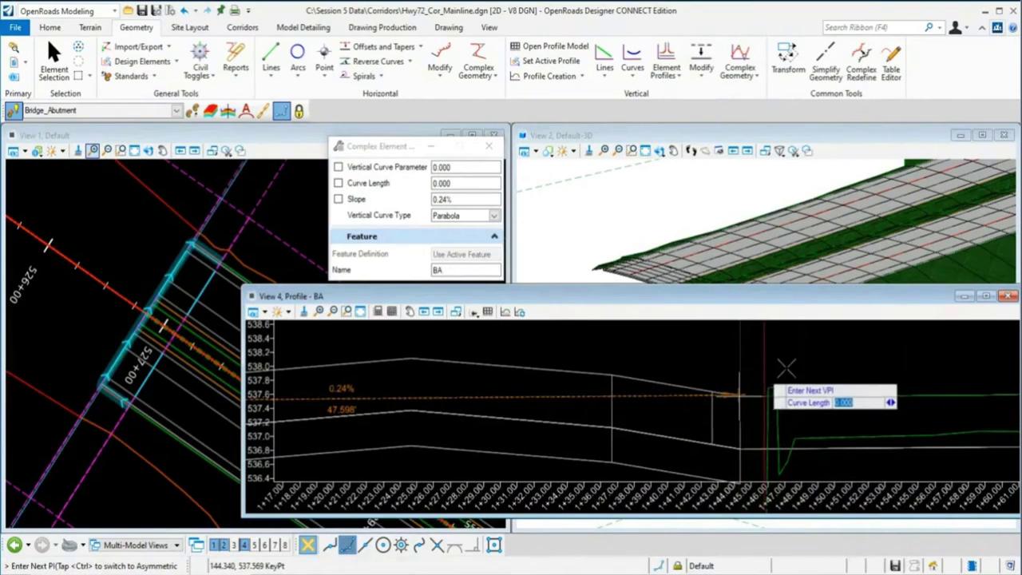
left_click(740, 394)
scroll(737, 435, "down", 3)
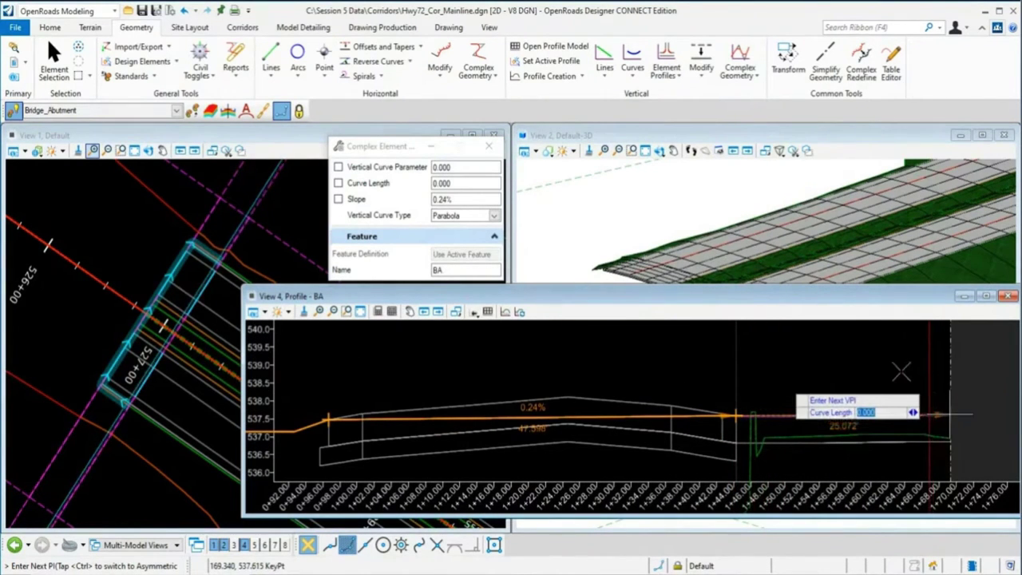
right_click(875, 361)
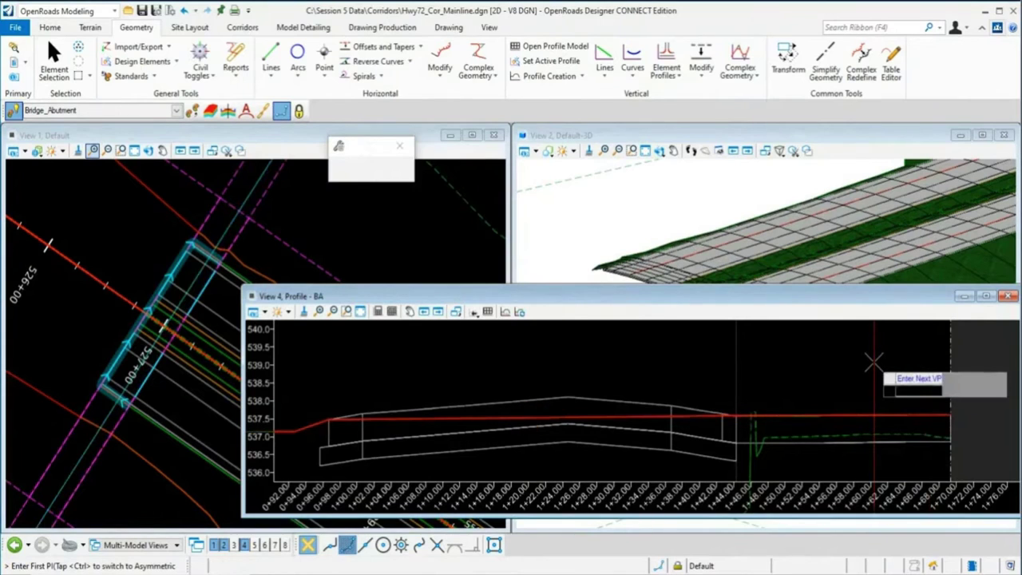
scroll(767, 412, "down", 5)
scroll(779, 414, "up", 1)
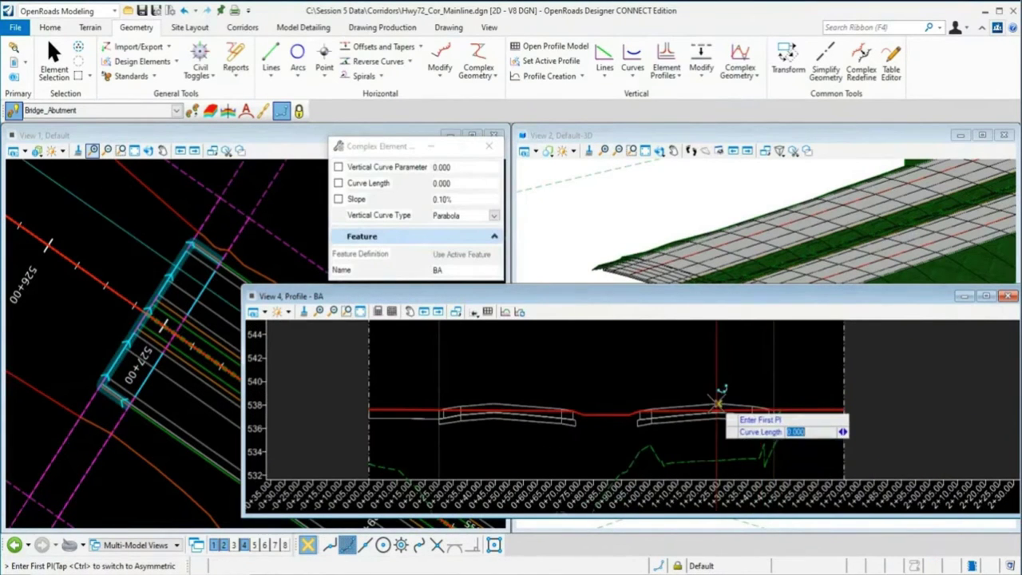
key("Escape")
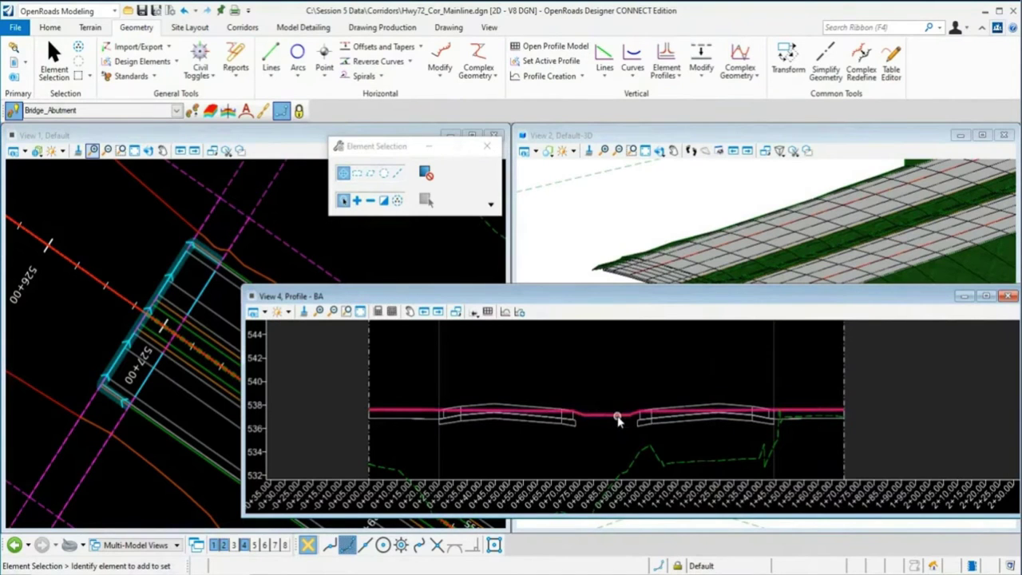
- Delete the 3D cut volume from the BA profile model
left_click(845, 366)
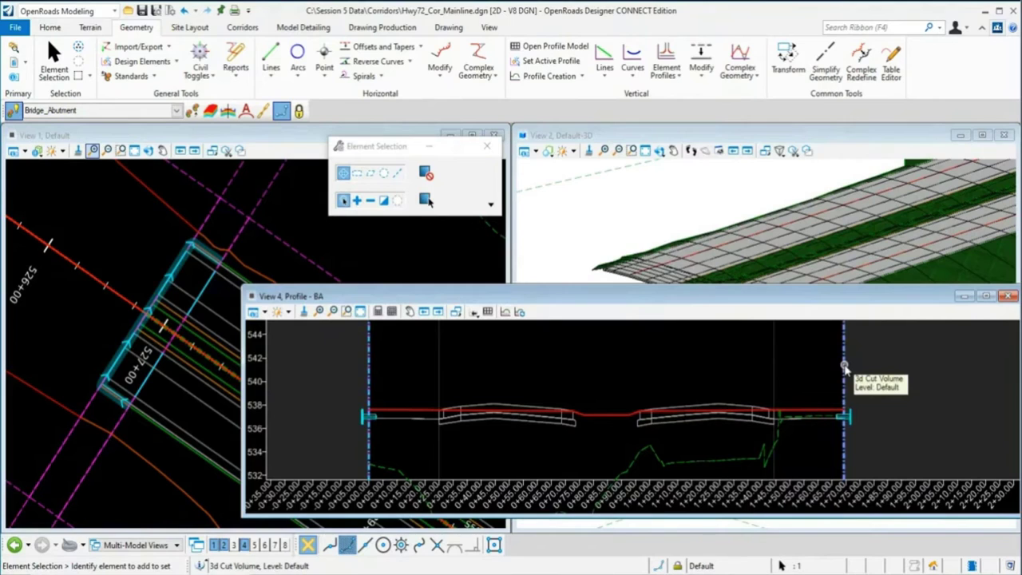
mouse_move(845, 370)
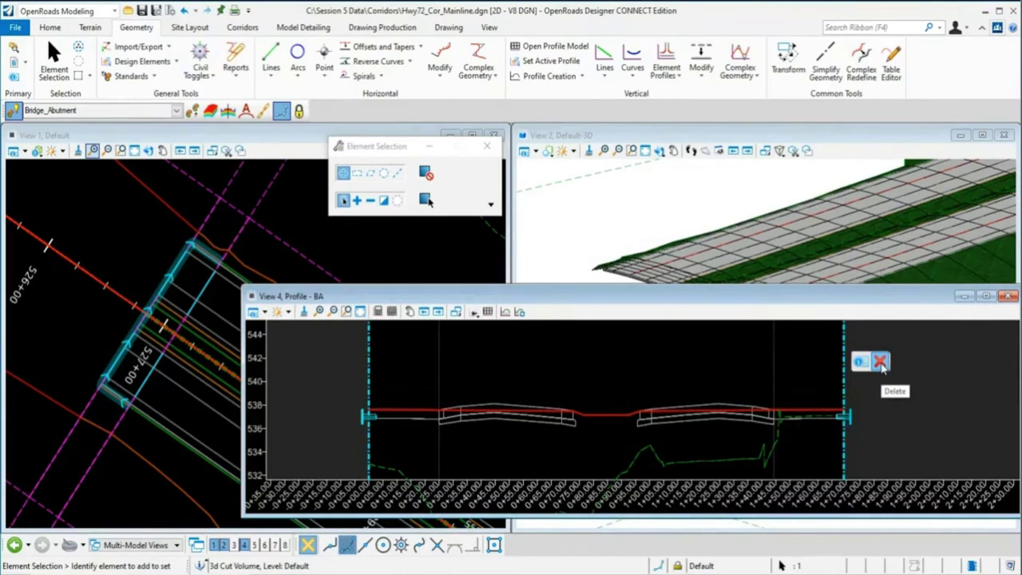
left_click(880, 362)
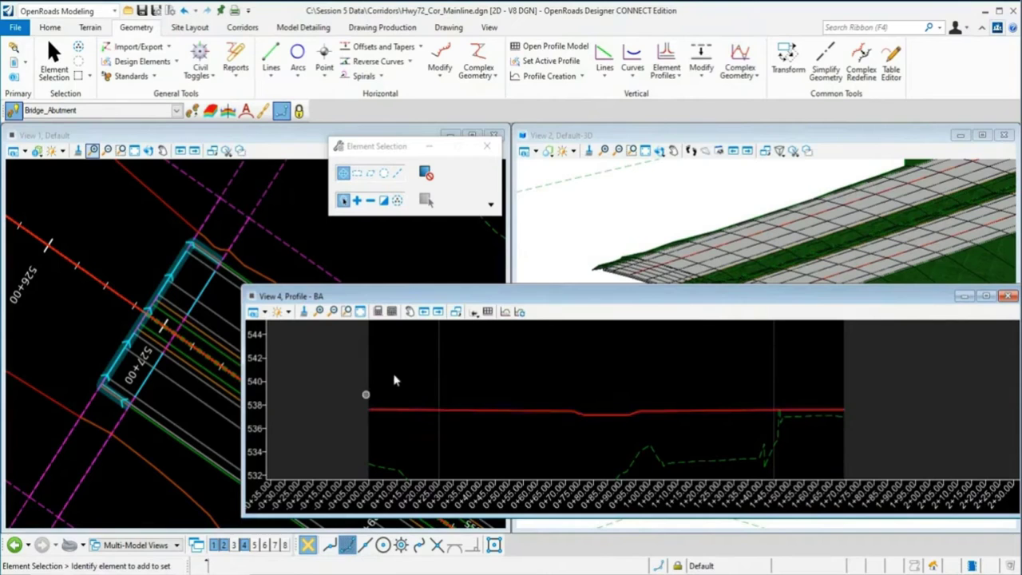
- Try Quick Profile From Surface on the BA line with the terrain surface around the corridor, and delete the profile it creates
left_click(474, 313)
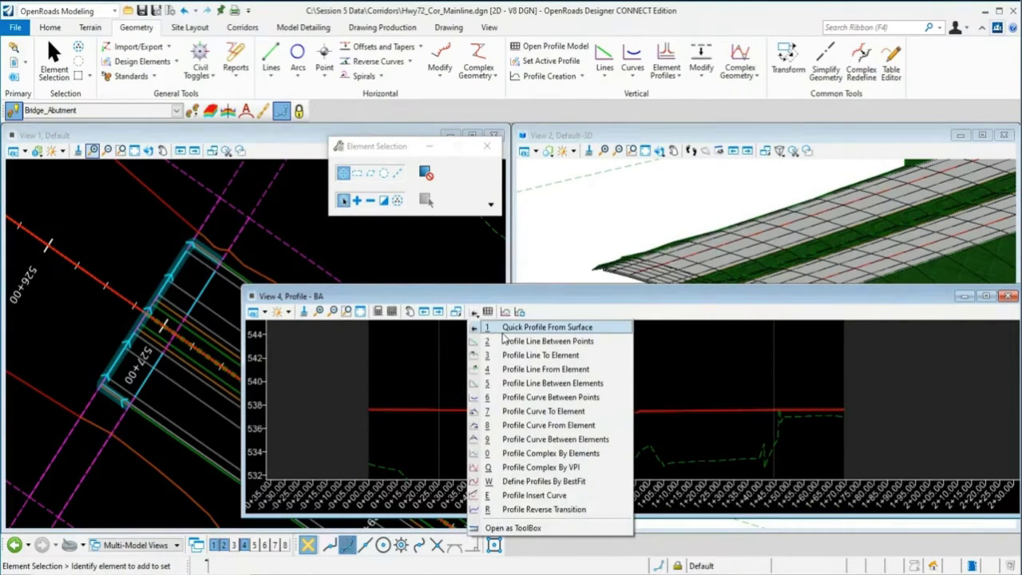
left_click(504, 330)
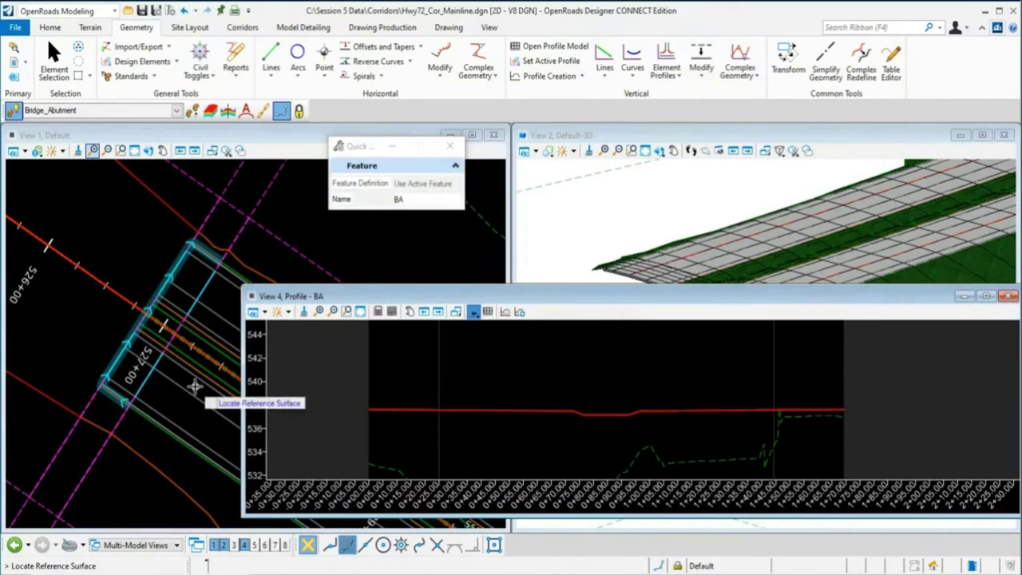
left_click(141, 456)
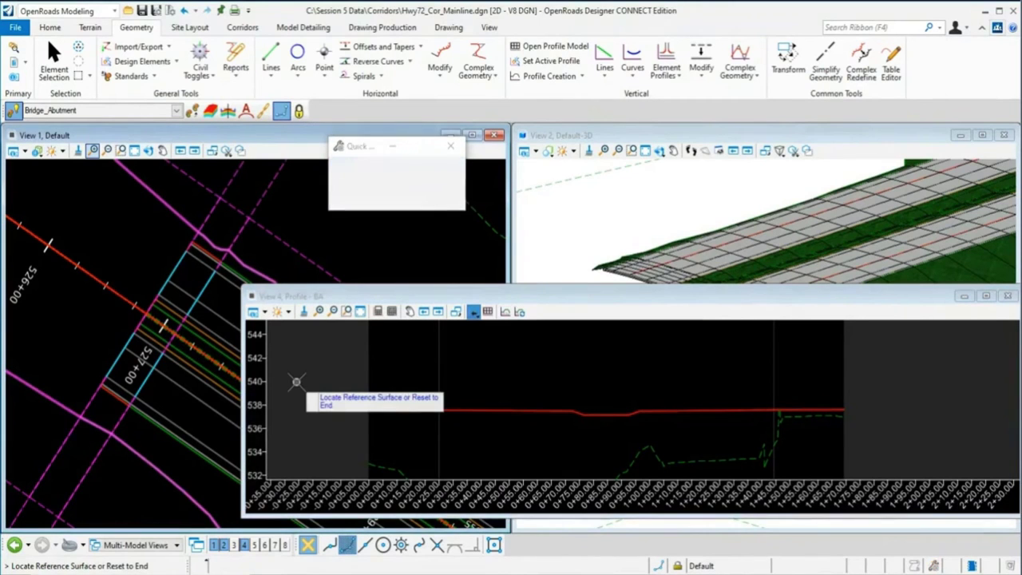
right_click(327, 387)
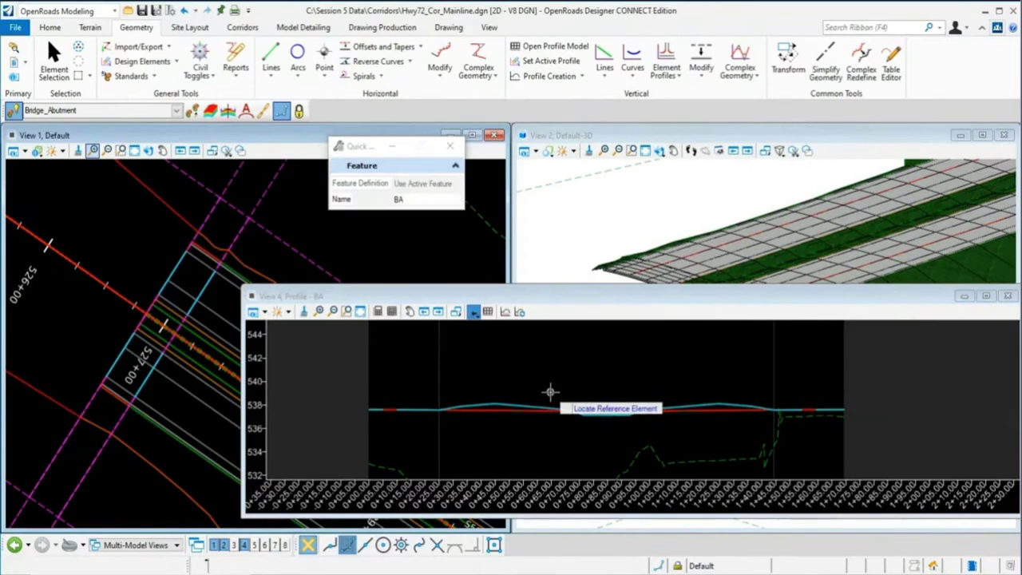
left_click(54, 54)
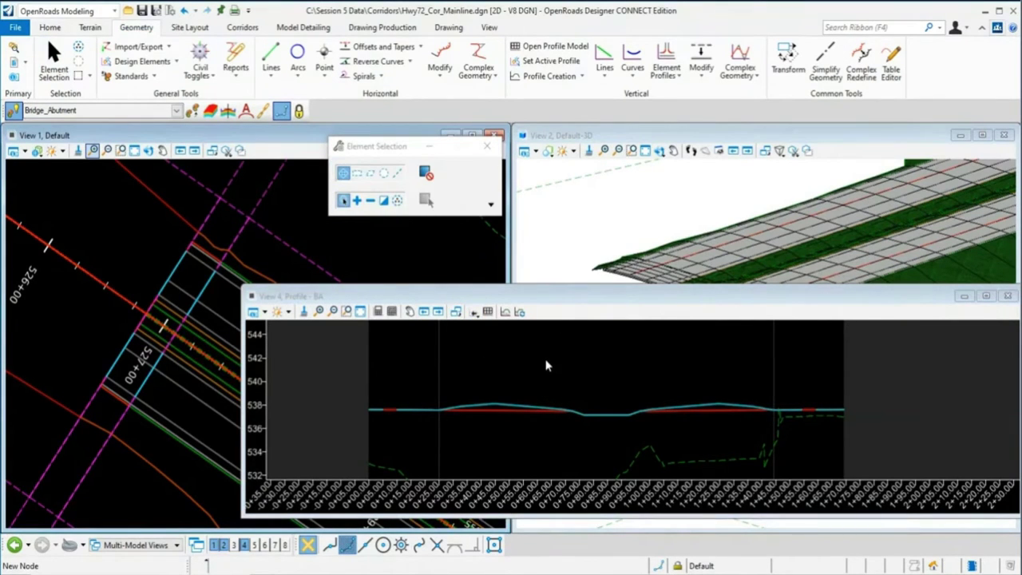
left_click(524, 407)
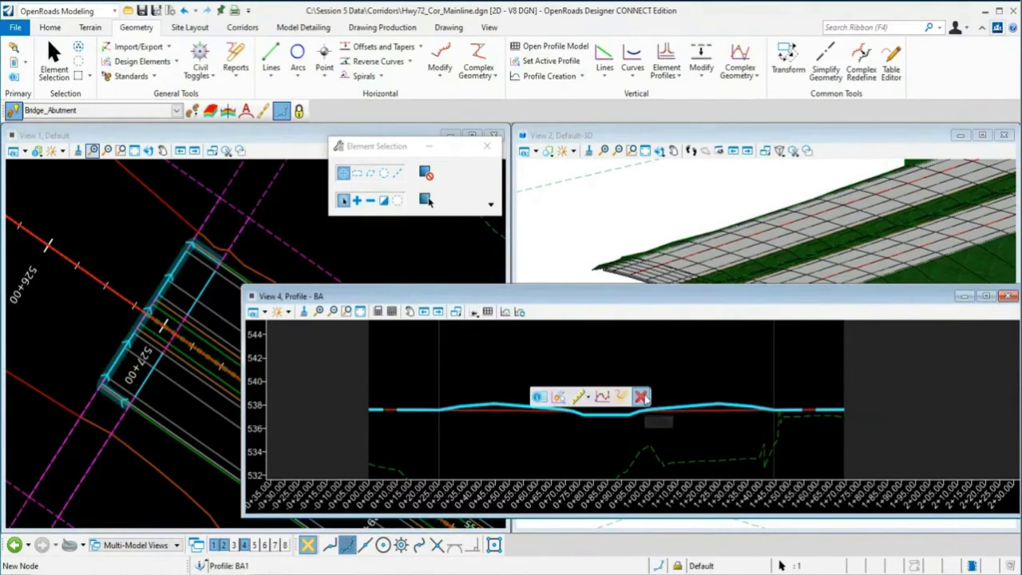
left_click(641, 397)
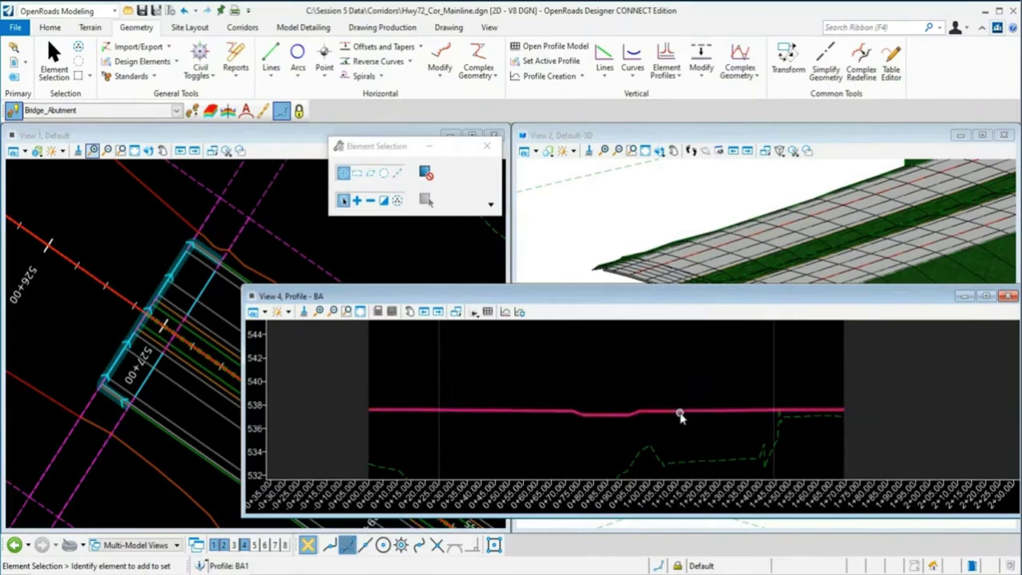
- Set the BA complex profile as the active profile of the abutment line
left_click(679, 413)
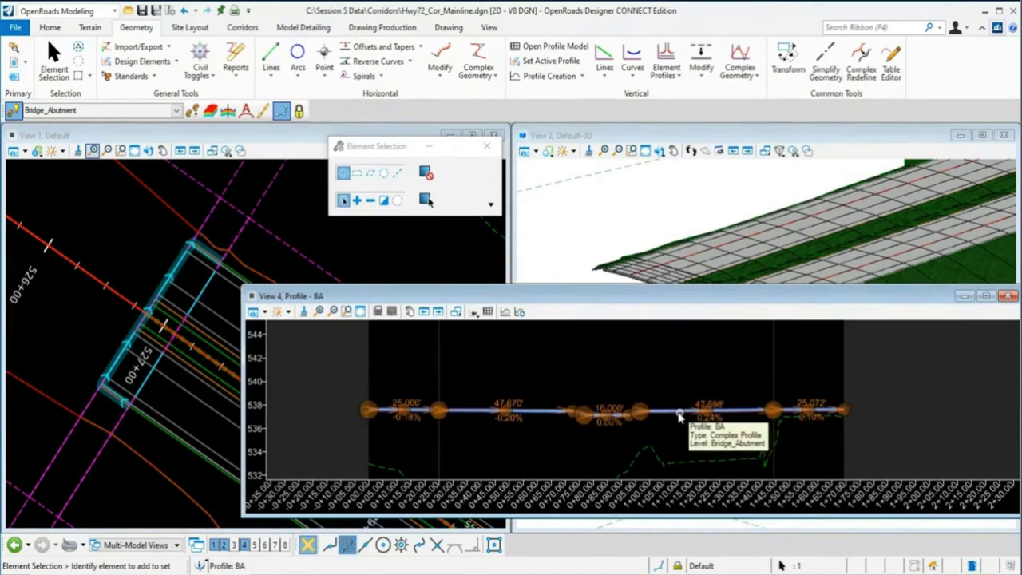
left_click(522, 385)
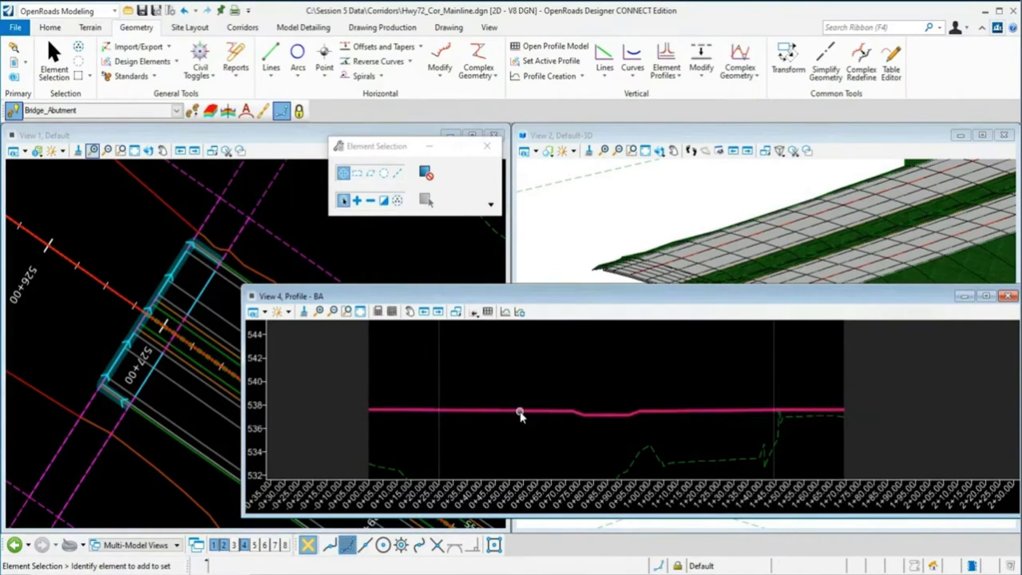
left_click(520, 413)
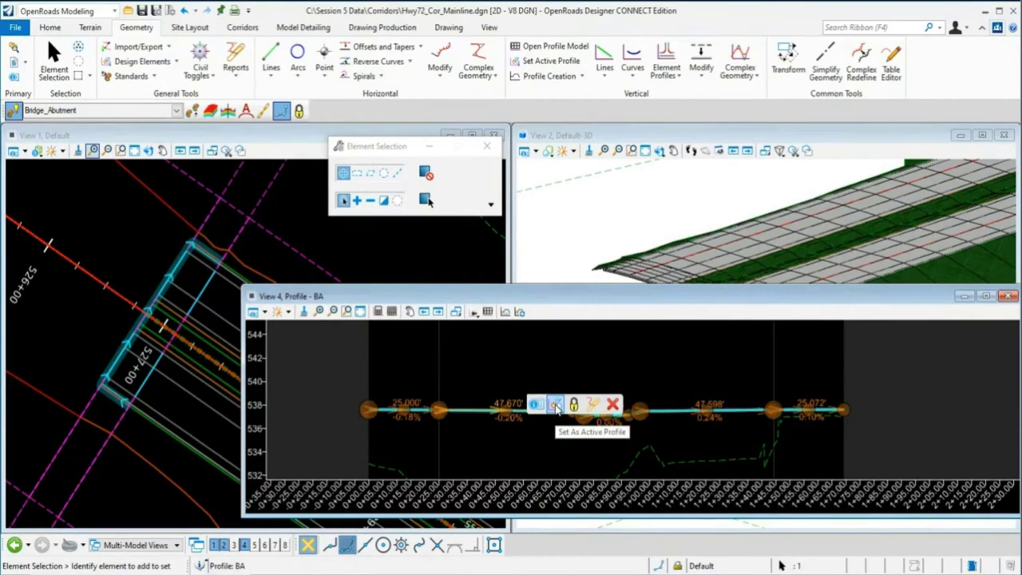
left_click(556, 406)
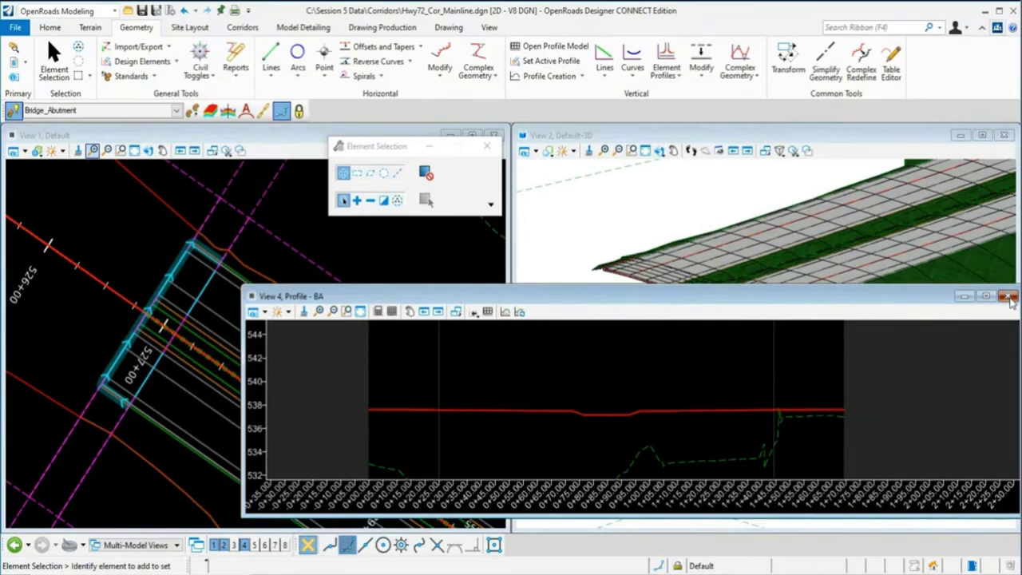
- Close the BA profile view and examine the abutment line along the corridor's bridge end in the 3D view
left_click(1008, 297)
scroll(684, 301, "up", 5)
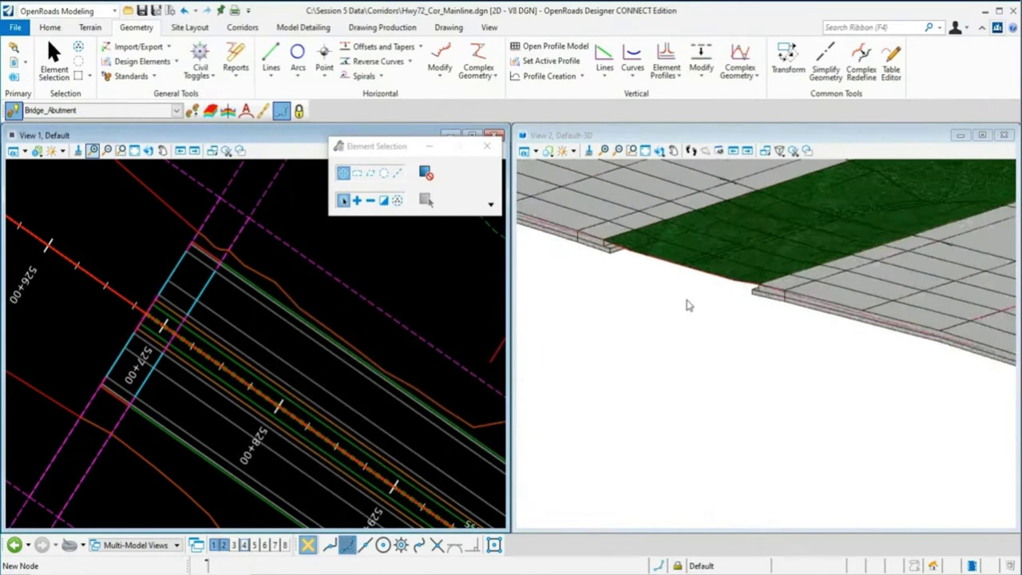
scroll(839, 334, "up", 2)
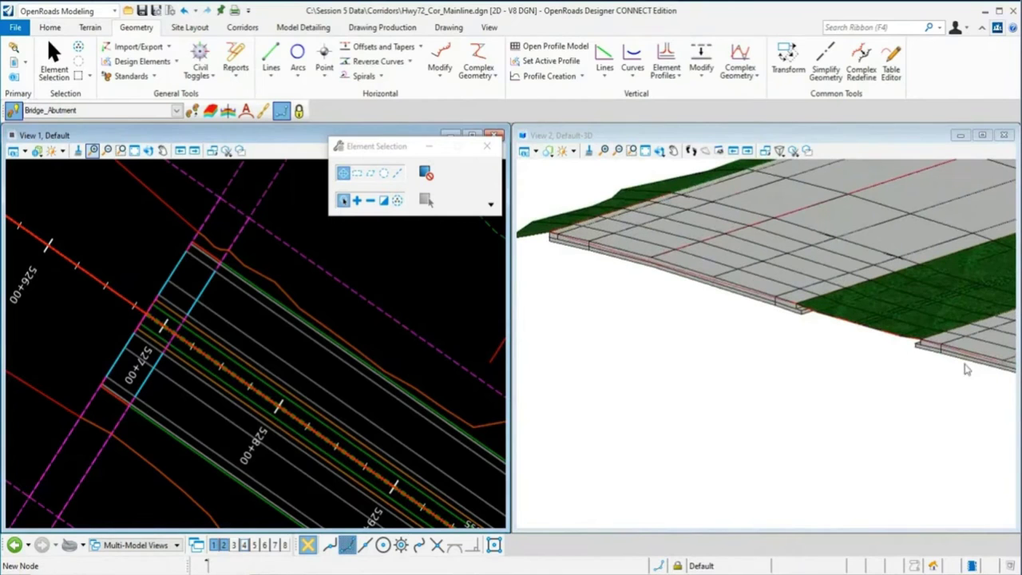
scroll(645, 290, "down", 3)
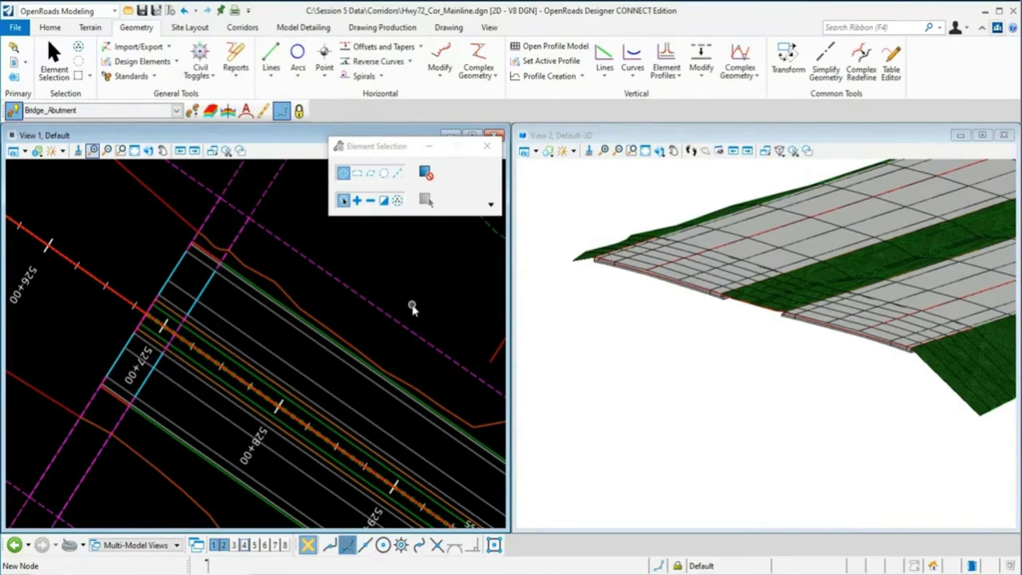
- Open Create Template and check the library file Hwy72_Templates.itl in the Session 5 Data Templates folder without opening it
left_click(243, 28)
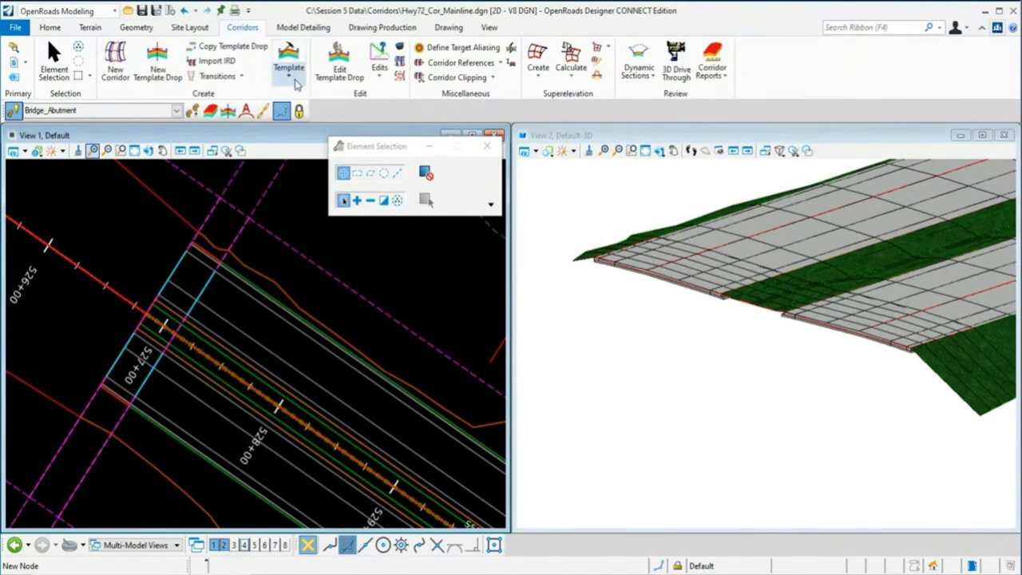
left_click(288, 64)
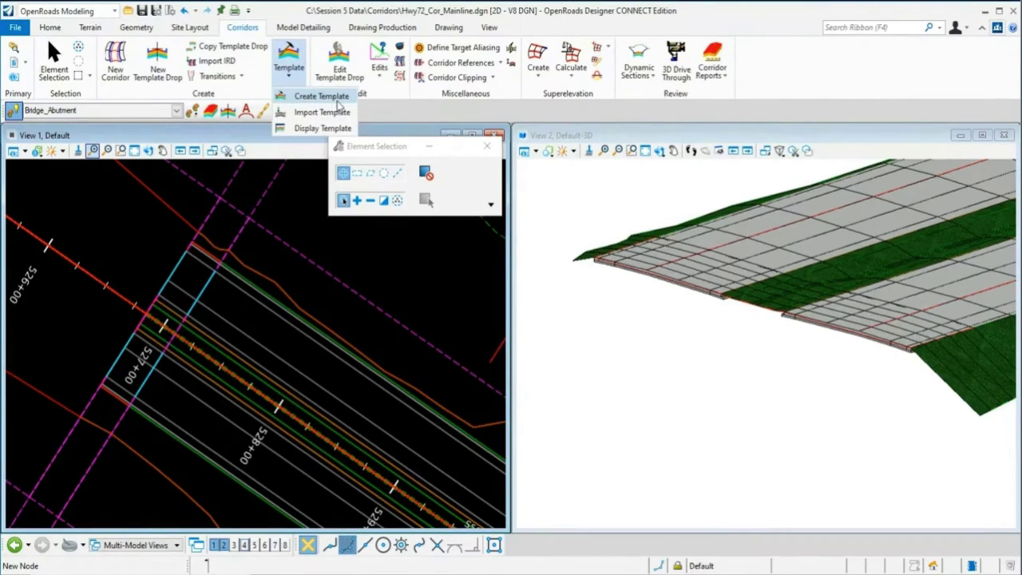
left_click(340, 99)
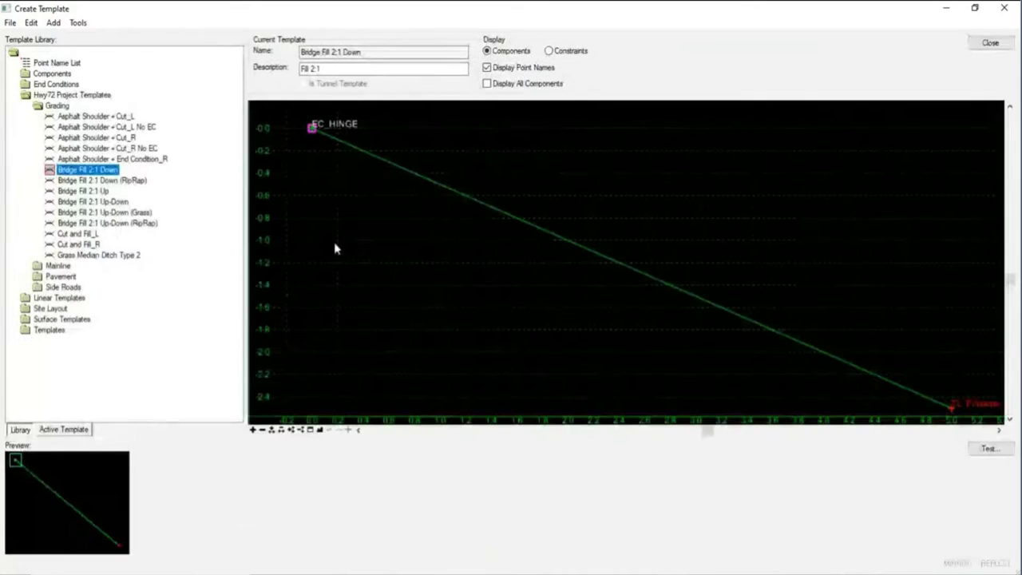
left_click(10, 23)
left_click(32, 50)
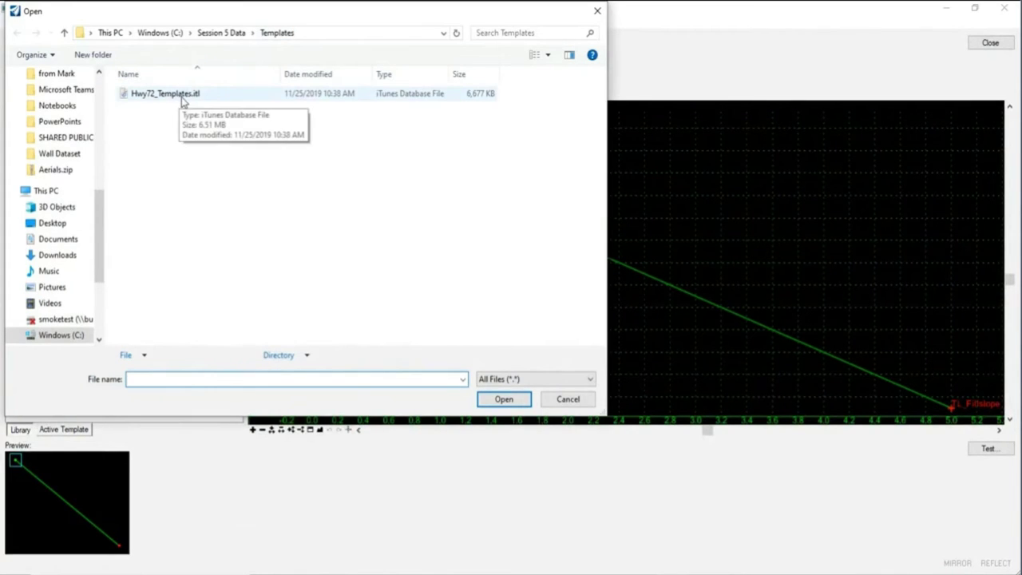
left_click(568, 400)
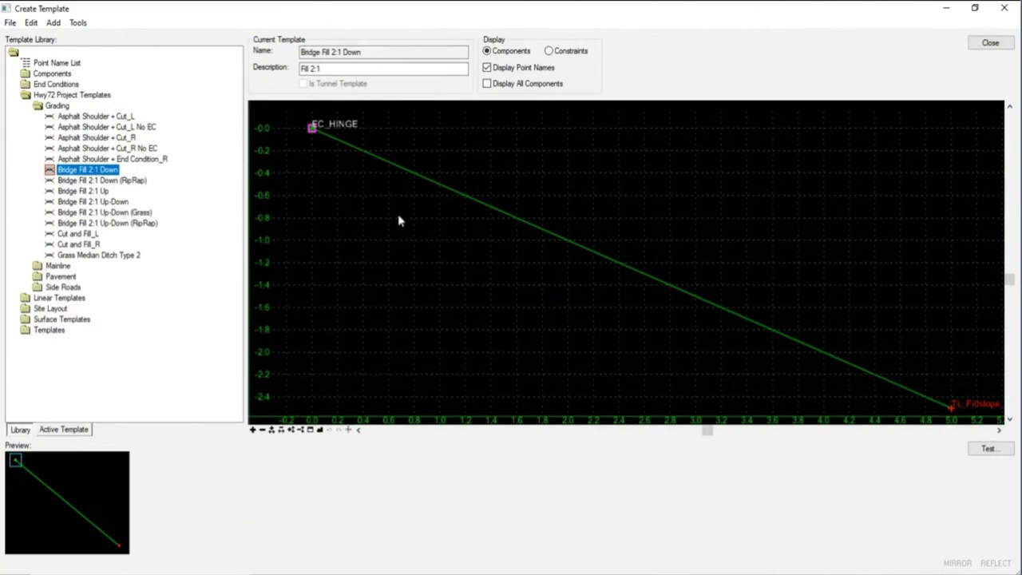
- Test the Bridge Fill 2:1 Down end condition against the active terrain model at 0.00% surface slope, and close the template editor
left_click(988, 448)
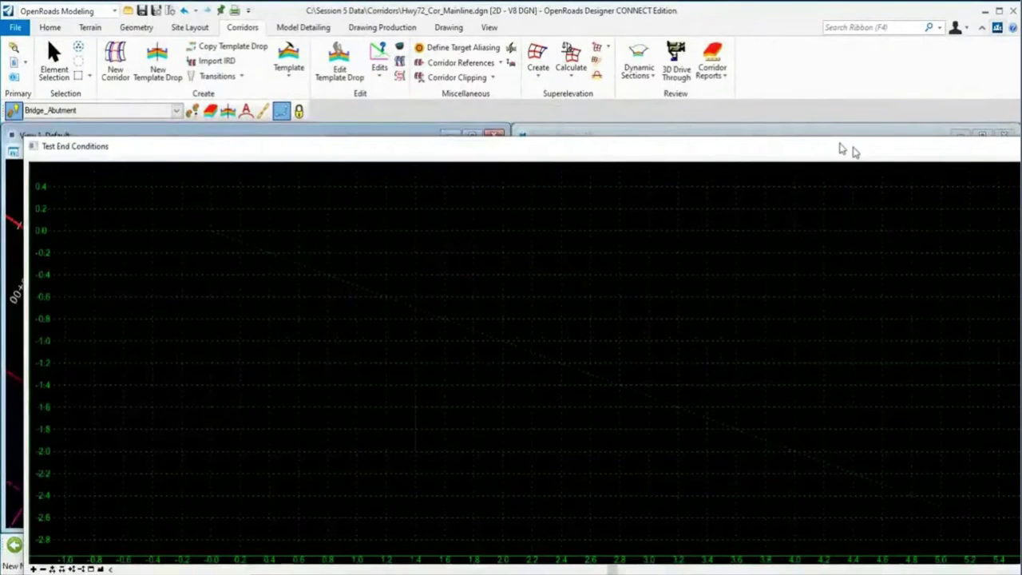
left_click_drag(842, 149, 641, 126)
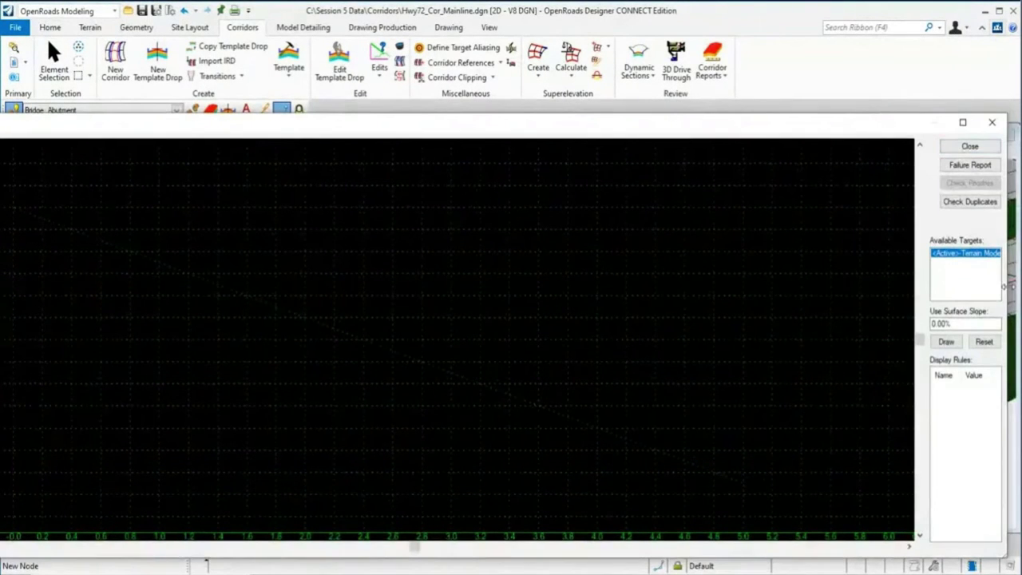
left_click_drag(782, 126, 734, 85)
left_click(899, 299)
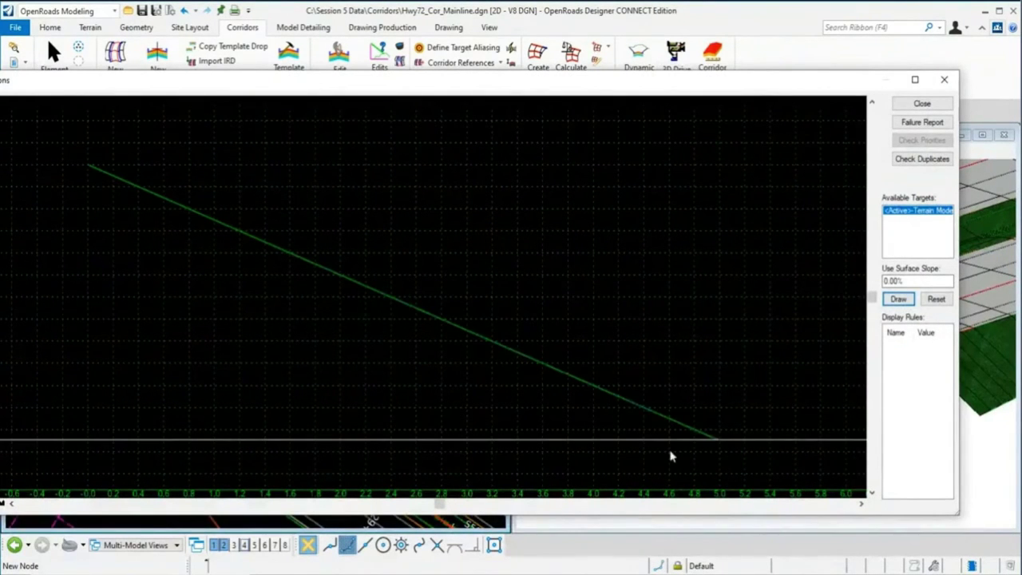
left_click(913, 107)
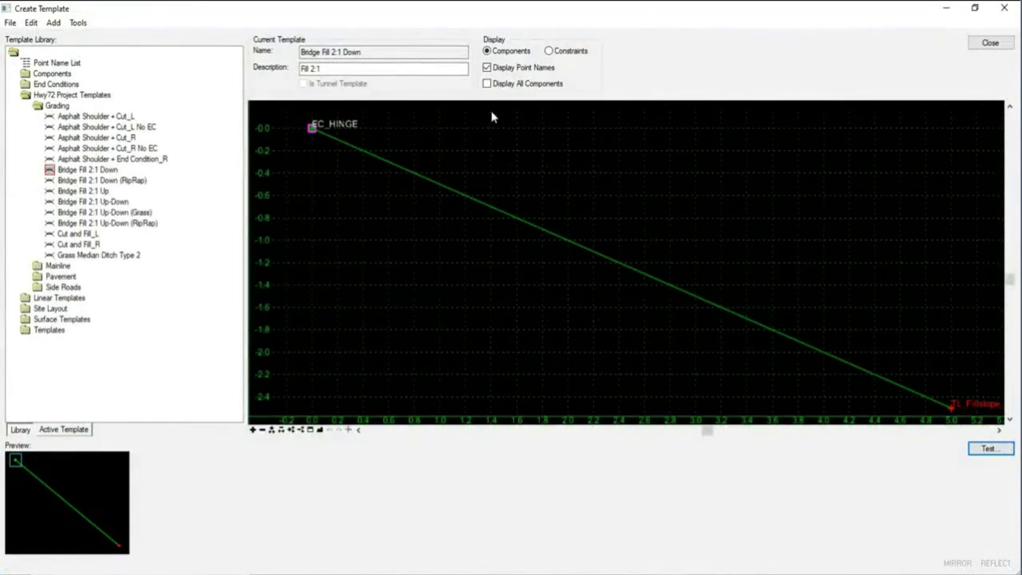
left_click(989, 45)
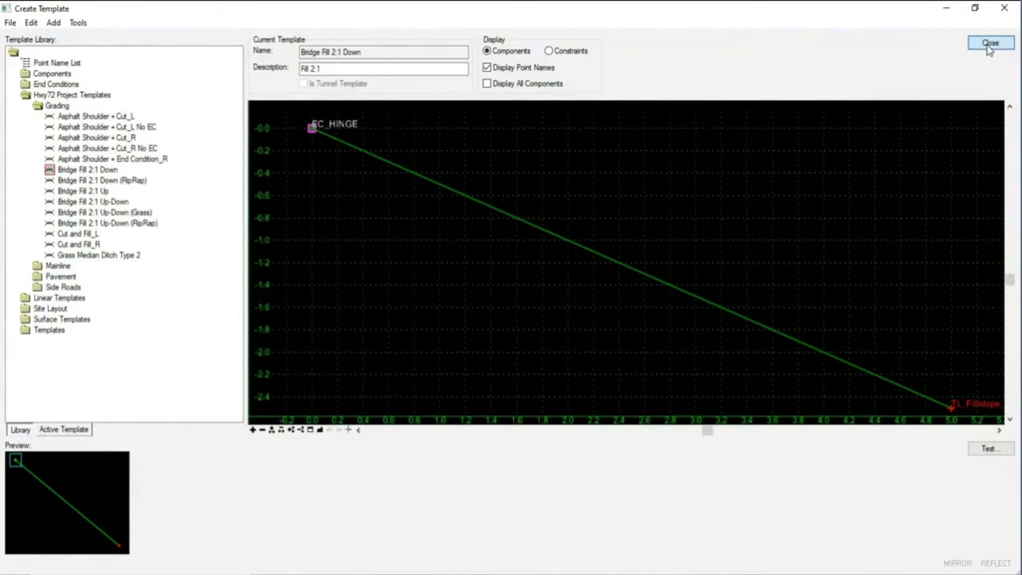
left_click(989, 45)
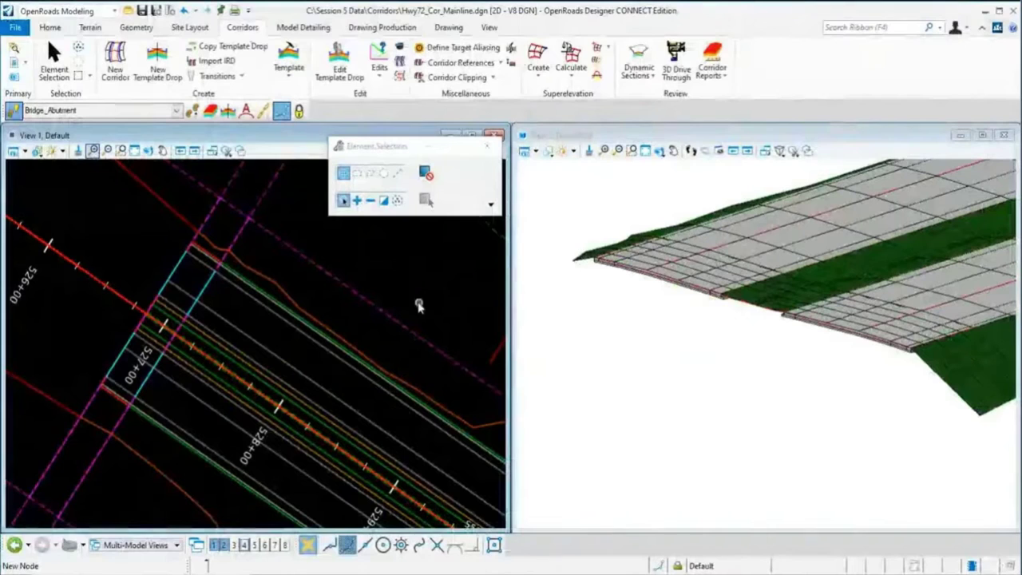
- Start Apply Linear Template on the bridge abutment line with the Start Station, End Station and Reflect options unchecked
left_click(312, 29)
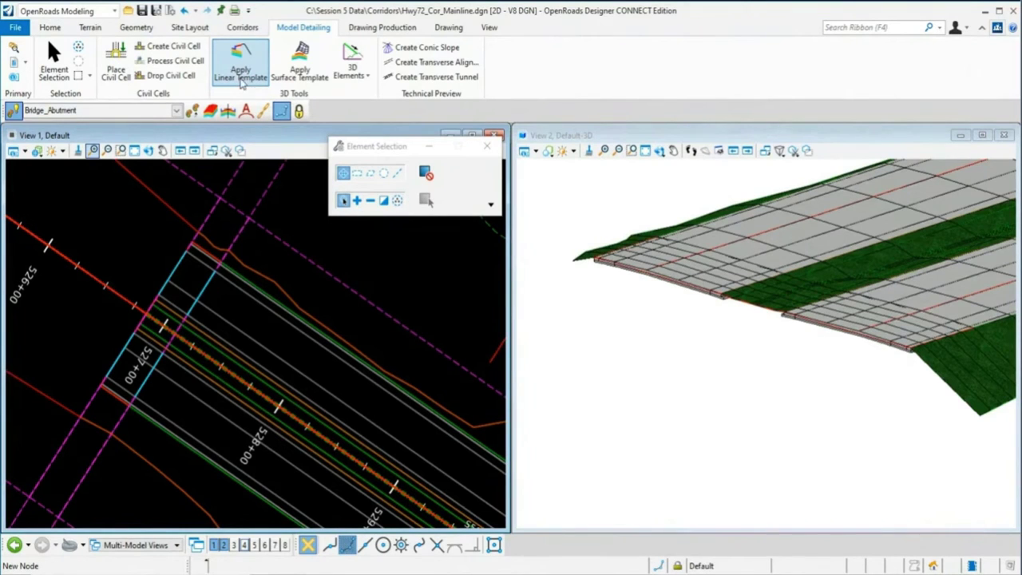
left_click(241, 74)
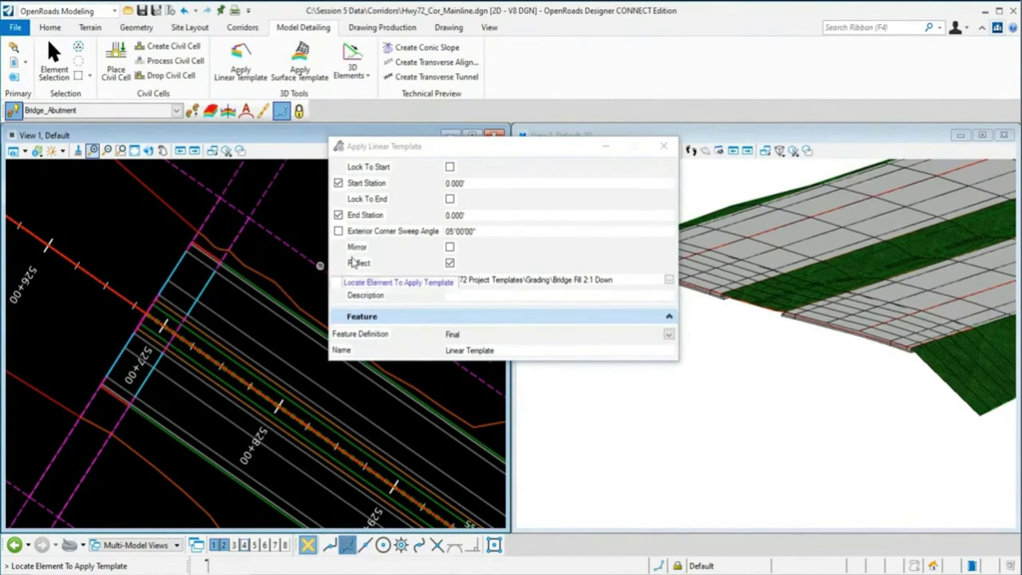
left_click(338, 215)
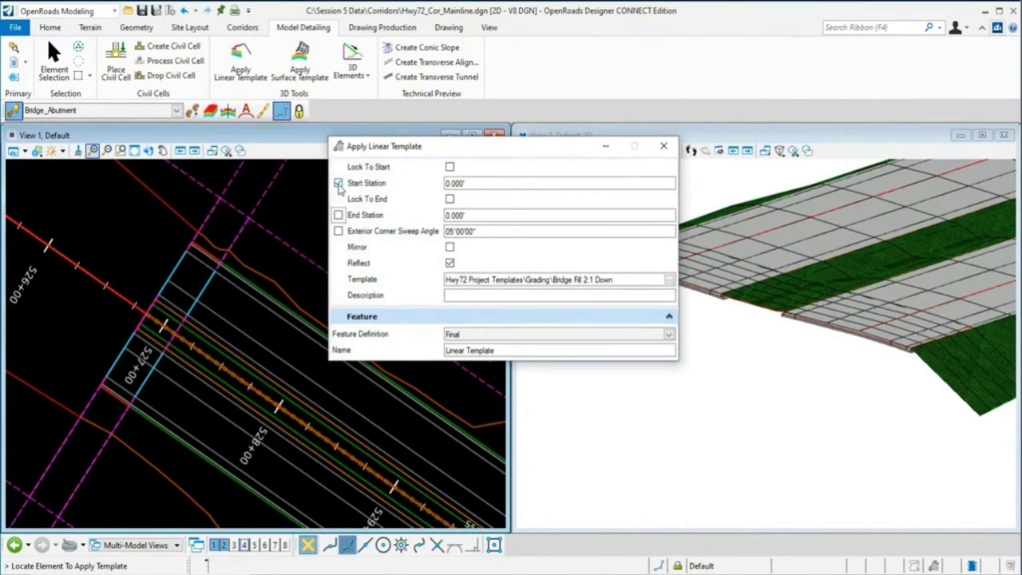
left_click(338, 183)
left_click(450, 263)
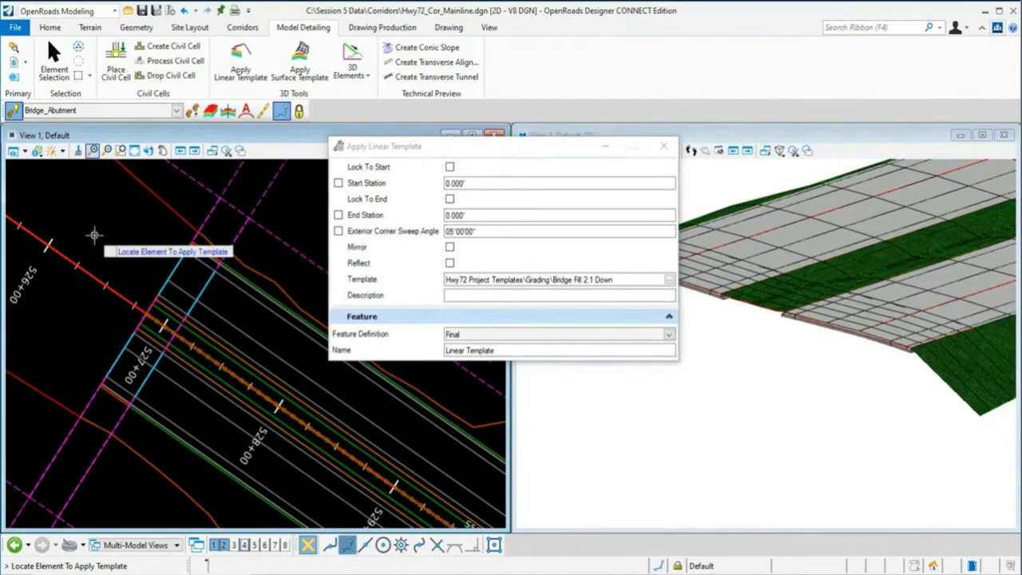
left_click(110, 395)
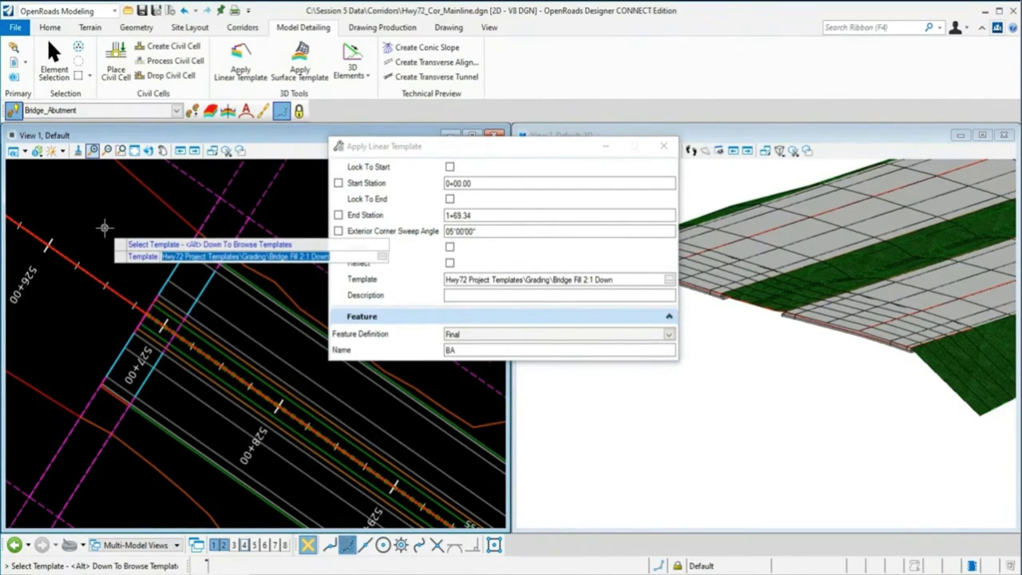
- Choose Bridge Fill 2:1 Down from the Grading folder of Hwy72 Project Templates as the linear template
key("alt+Down")
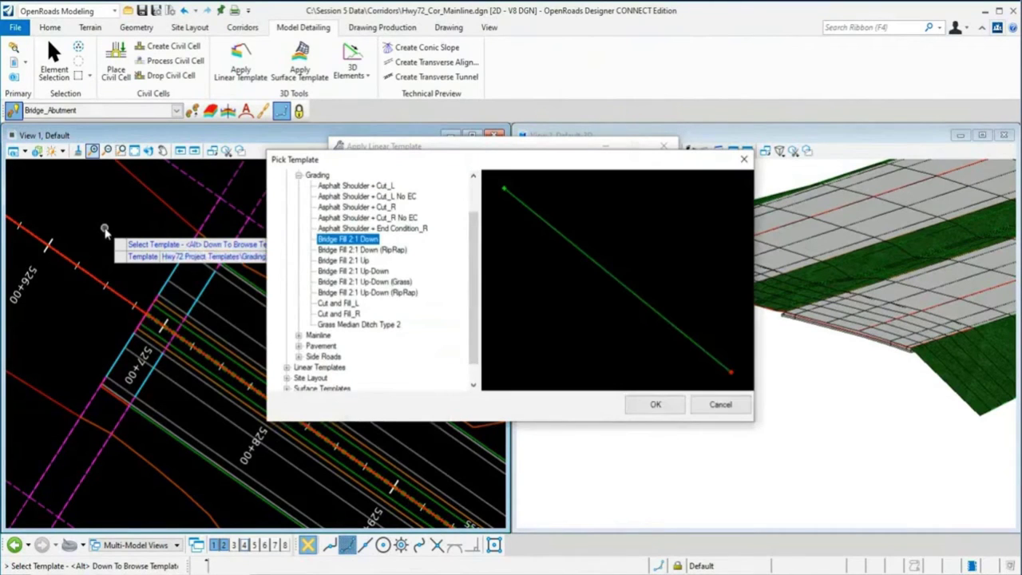
scroll(307, 220, "up", 2)
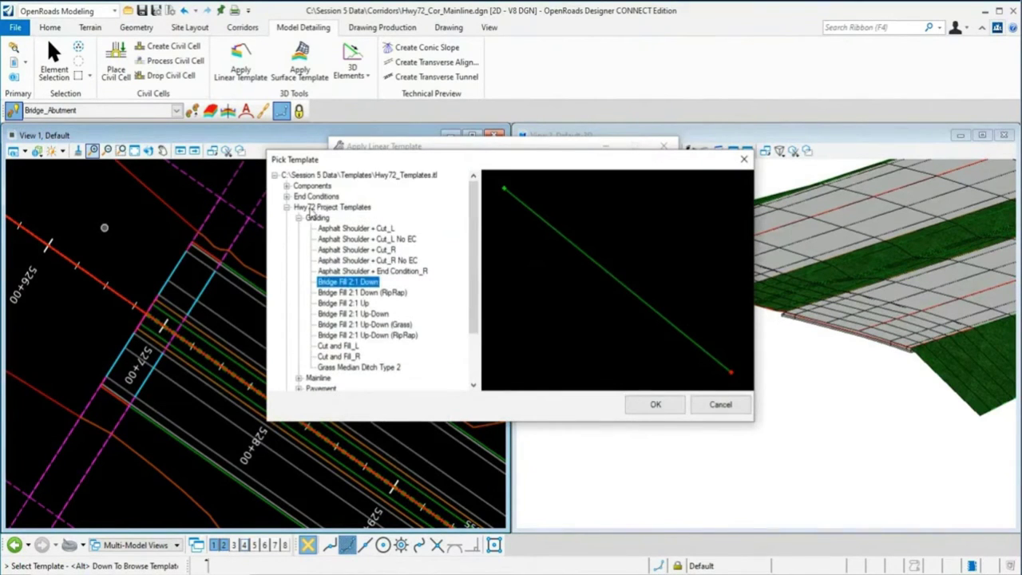
left_click(311, 207)
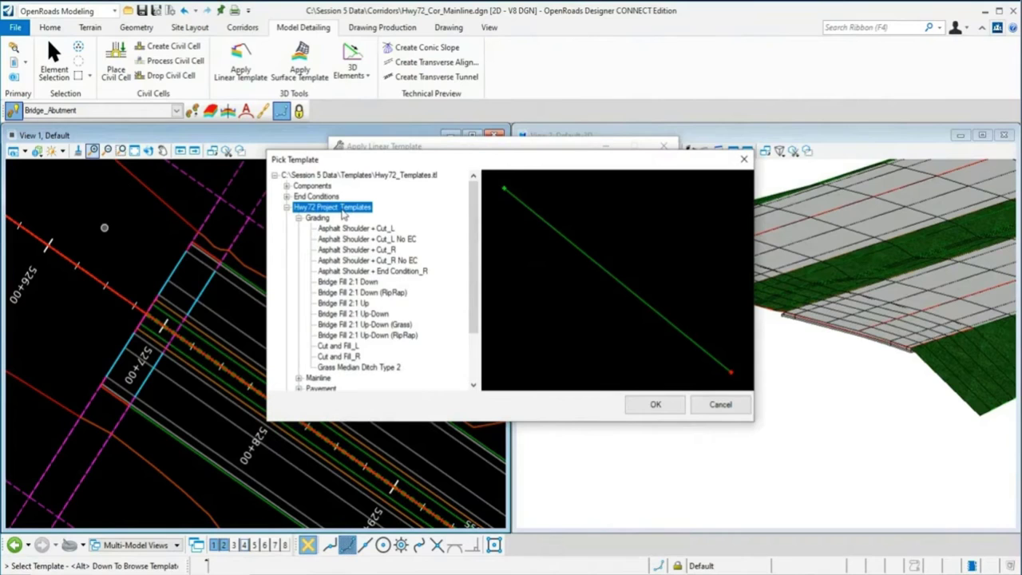
left_click(318, 218)
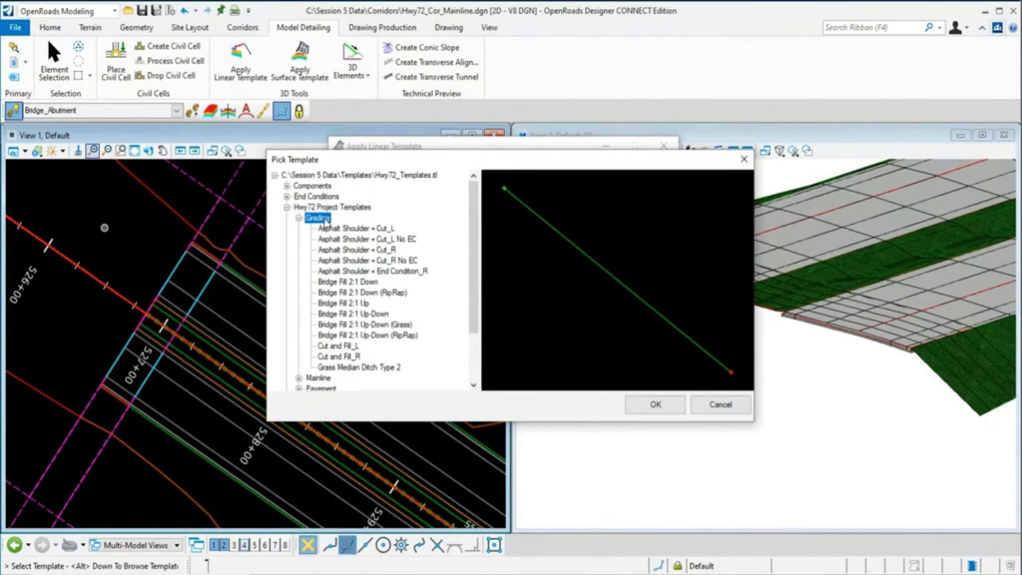
left_click(369, 284)
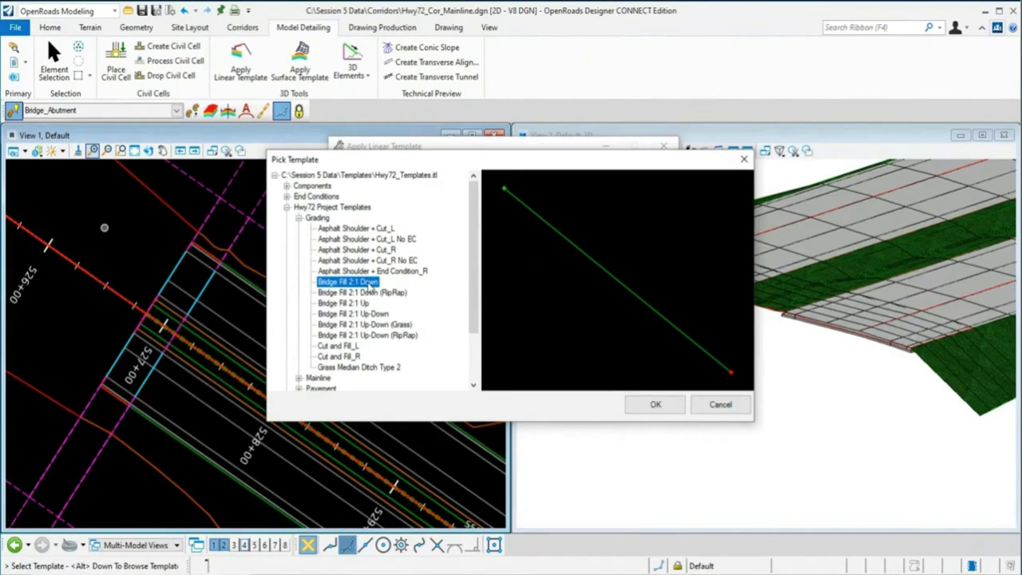
left_click(654, 406)
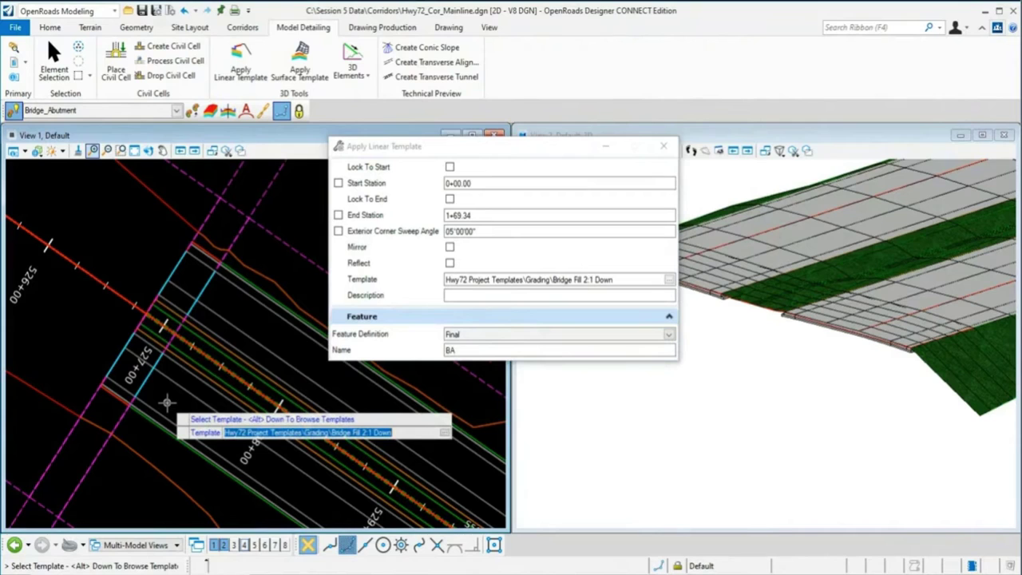
left_click(130, 241)
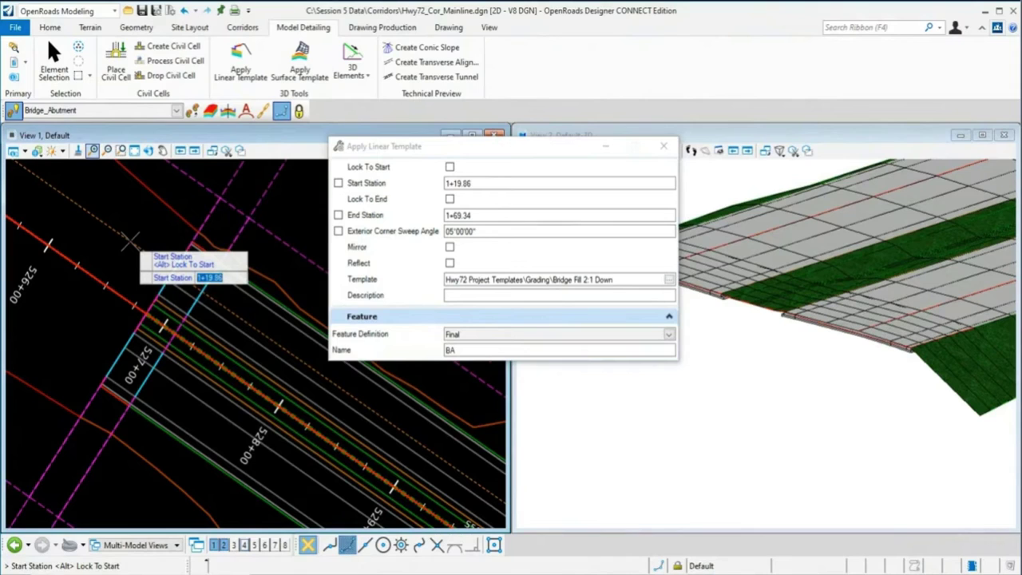
- Lock the linear template to the start and end of the abutment line
key("alt")
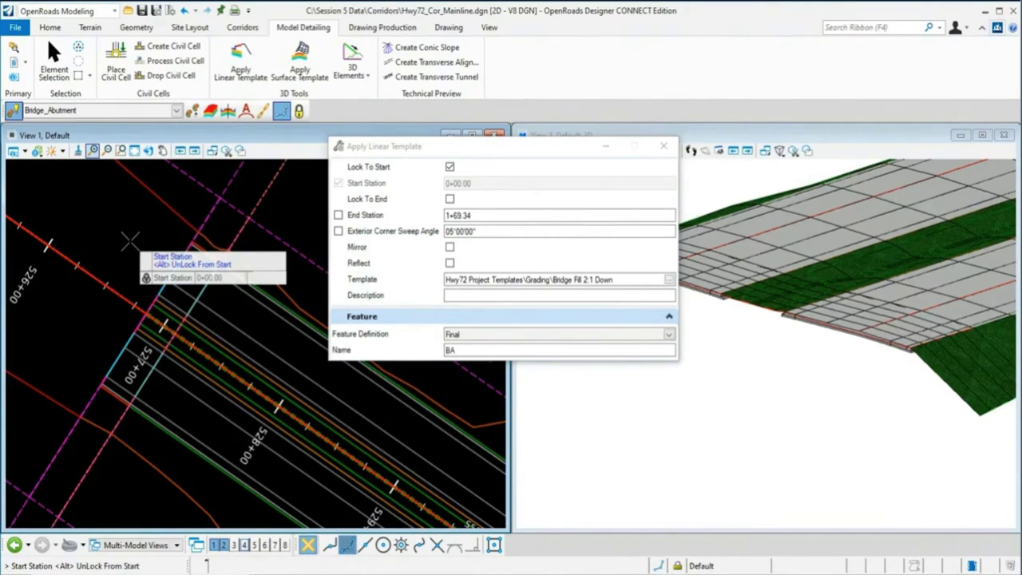
left_click(130, 239)
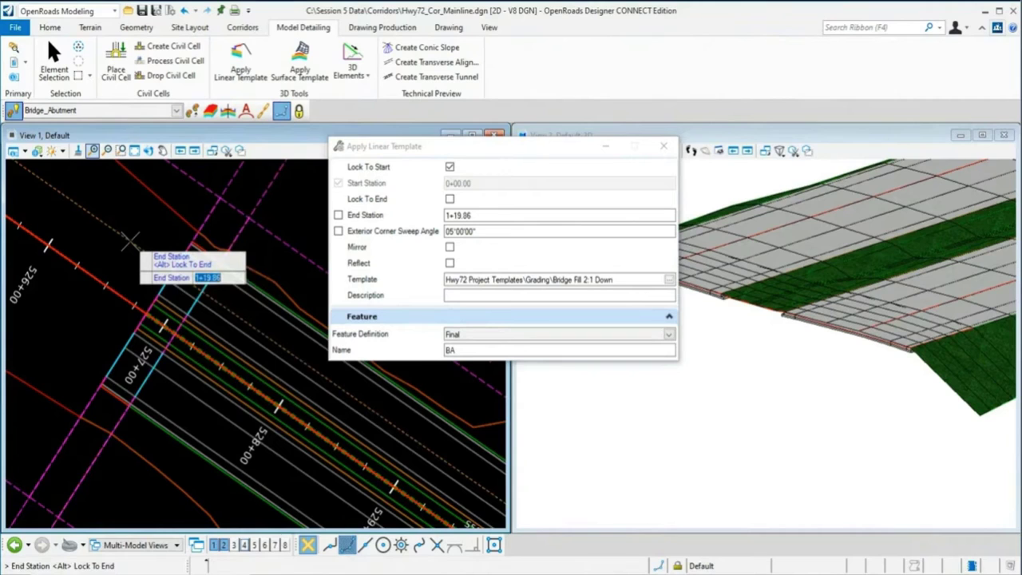
key("alt")
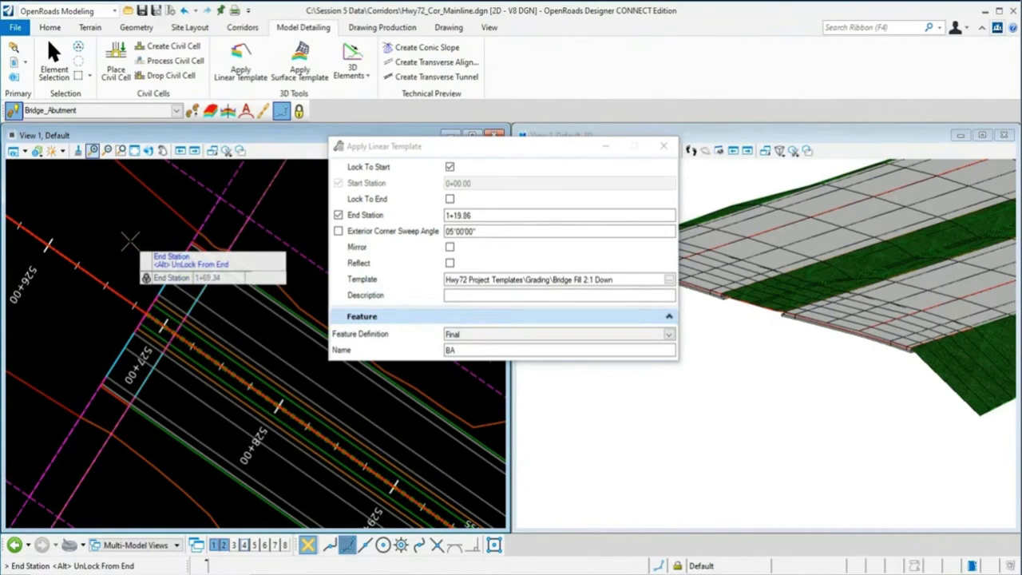
left_click(130, 239)
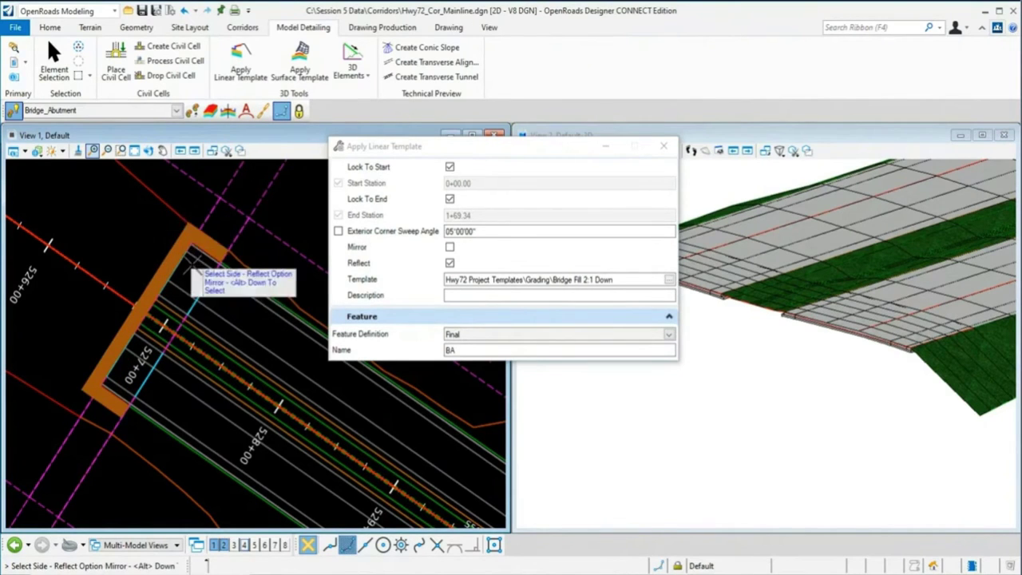
- Place the bridge fill on the outer side of the abutment line with a 05°00'00" exterior corner sweep angle and no description
key("alt")
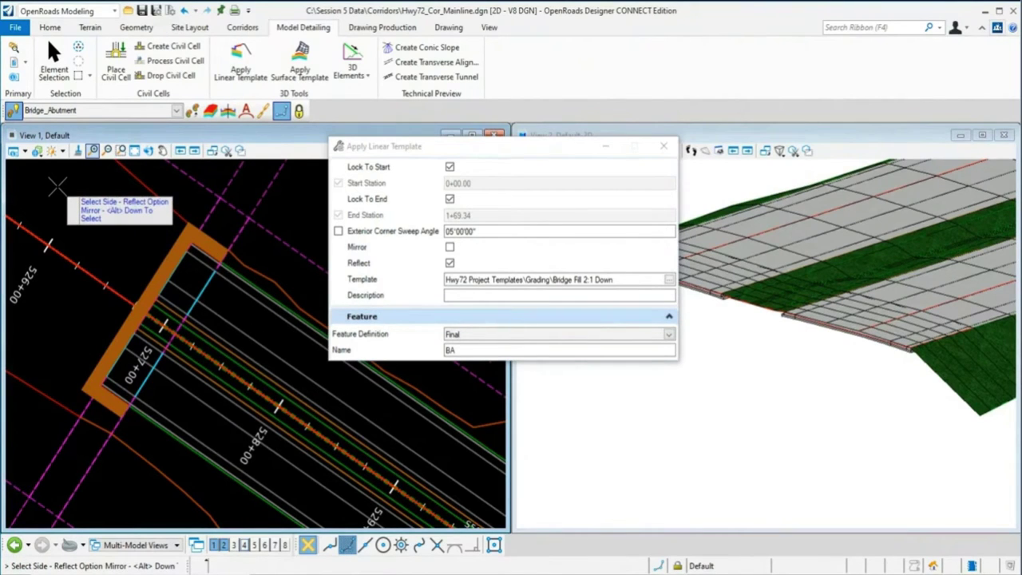
left_click(57, 186)
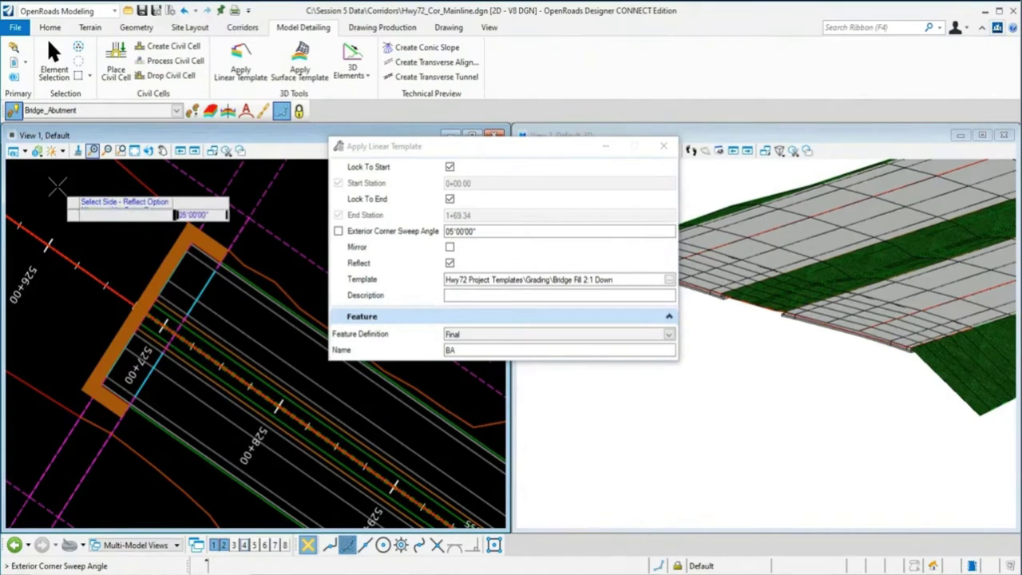
left_click(58, 187)
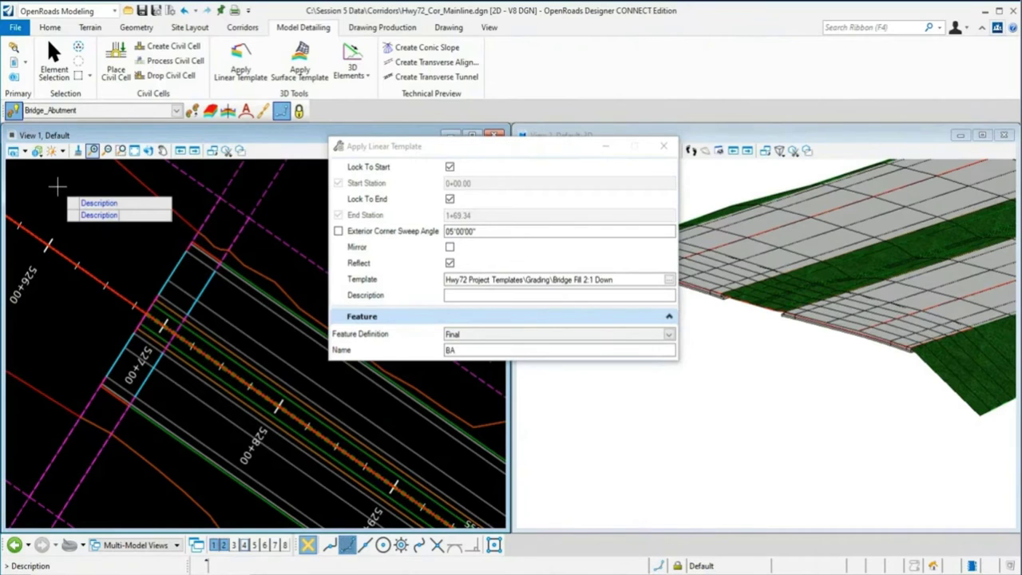
left_click(58, 187)
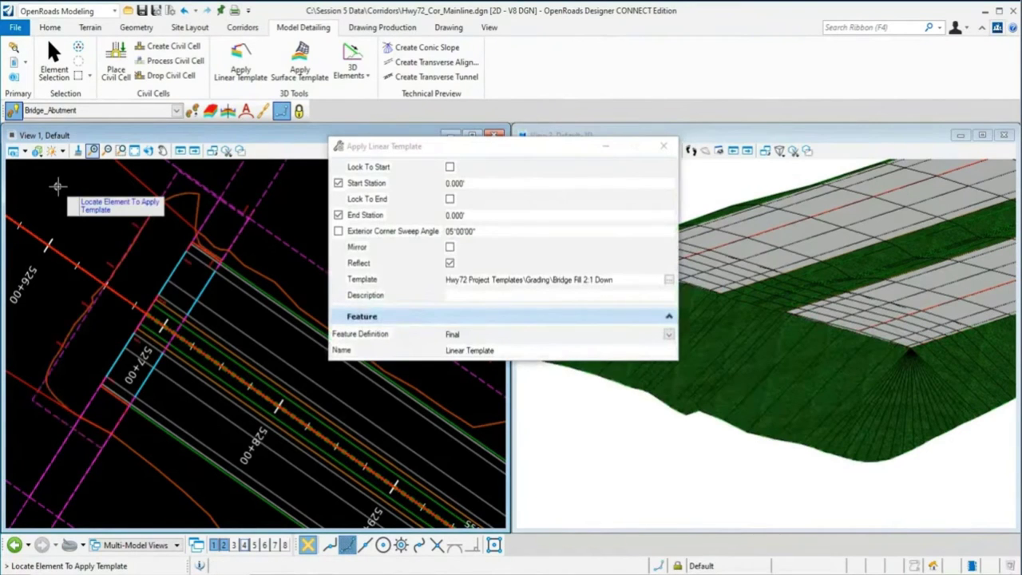
left_click(663, 146)
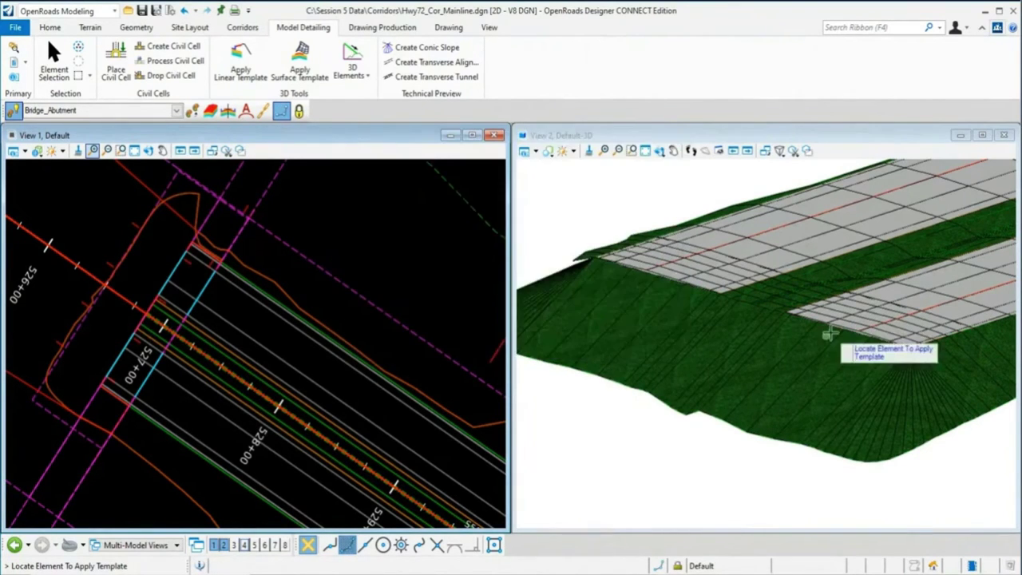
scroll(831, 334, "down", 2)
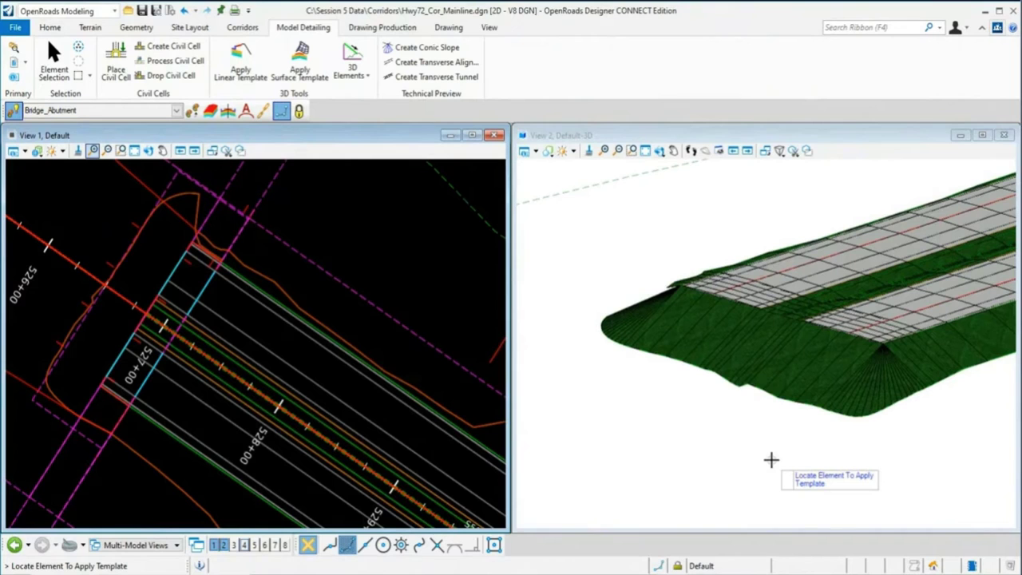
left_click(52, 54)
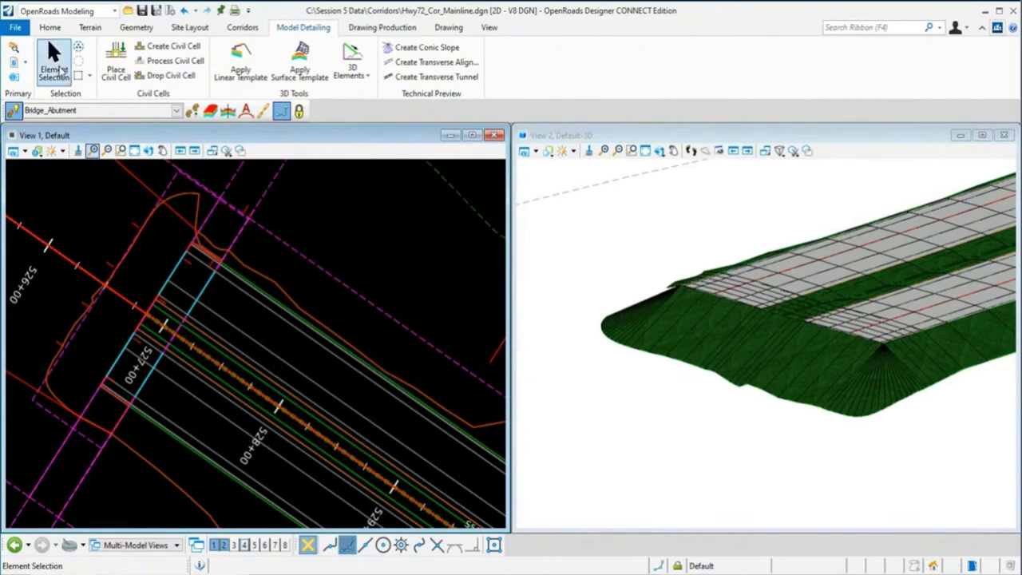
- Examine the abutment fill slopes and their corner fans from several angles in the 3D view
scroll(935, 387, "up", 3)
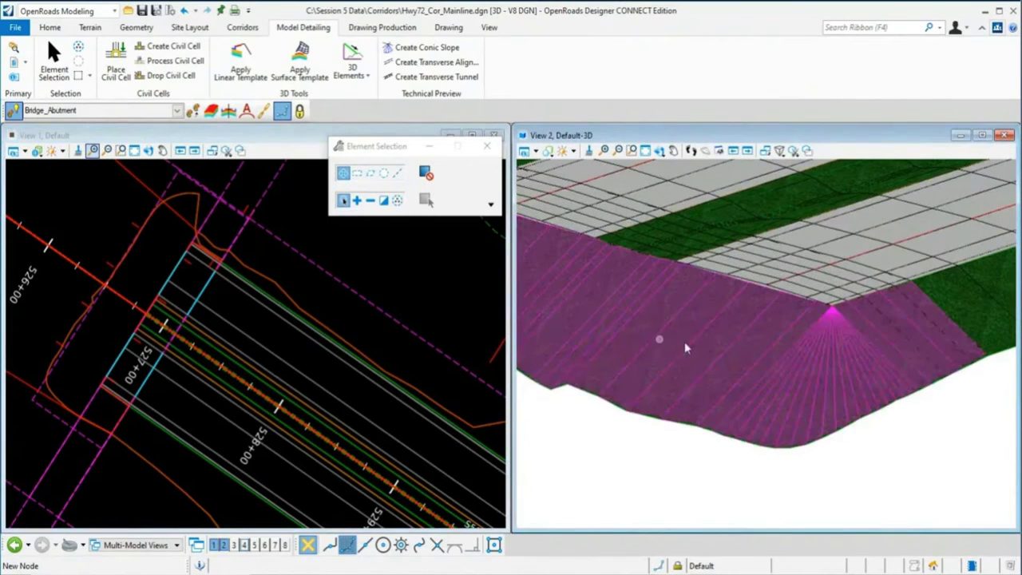
middle_click_drag(728, 359, 737, 354, "shift")
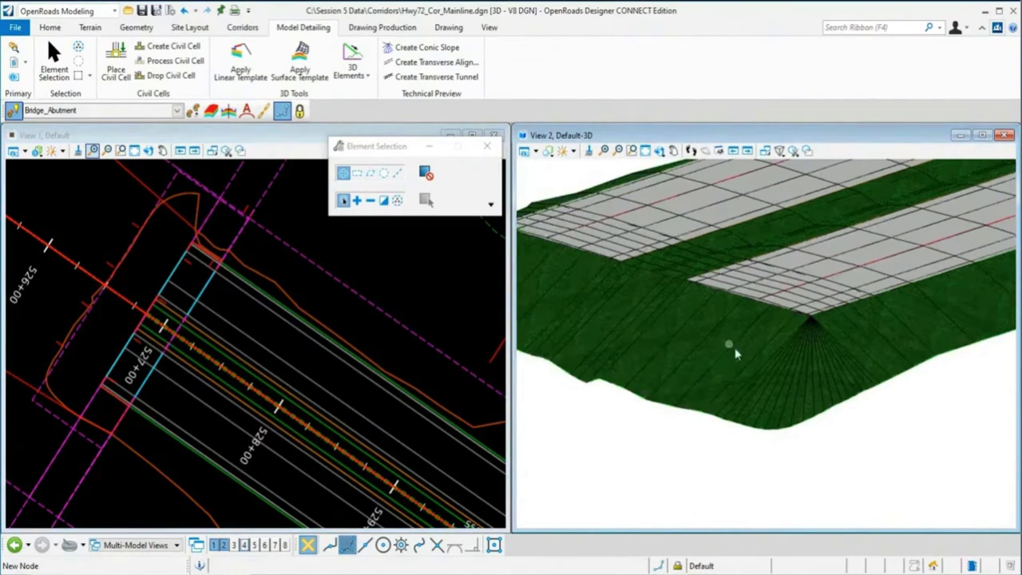
left_click(587, 297)
left_click(659, 151)
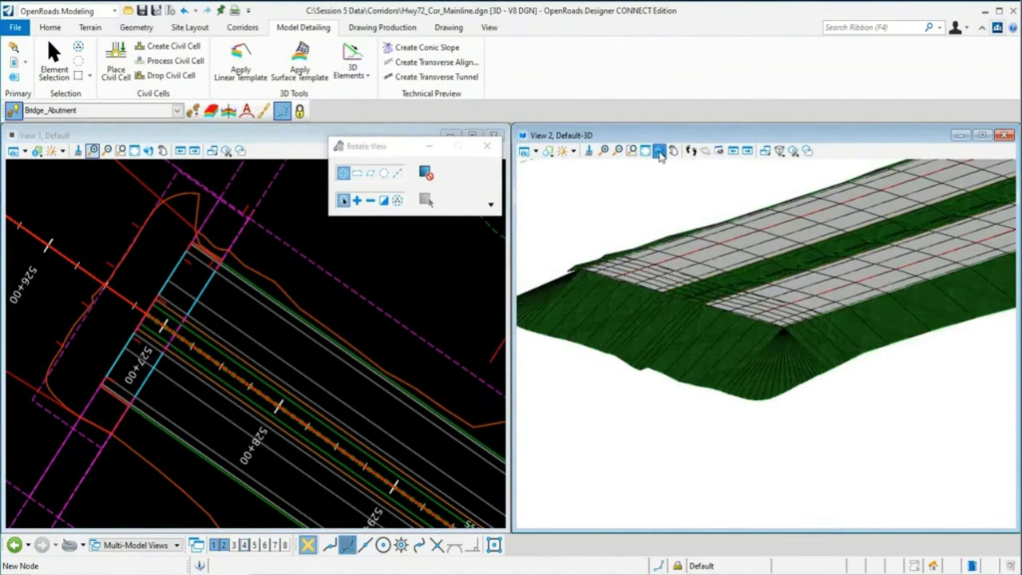
left_click(673, 258)
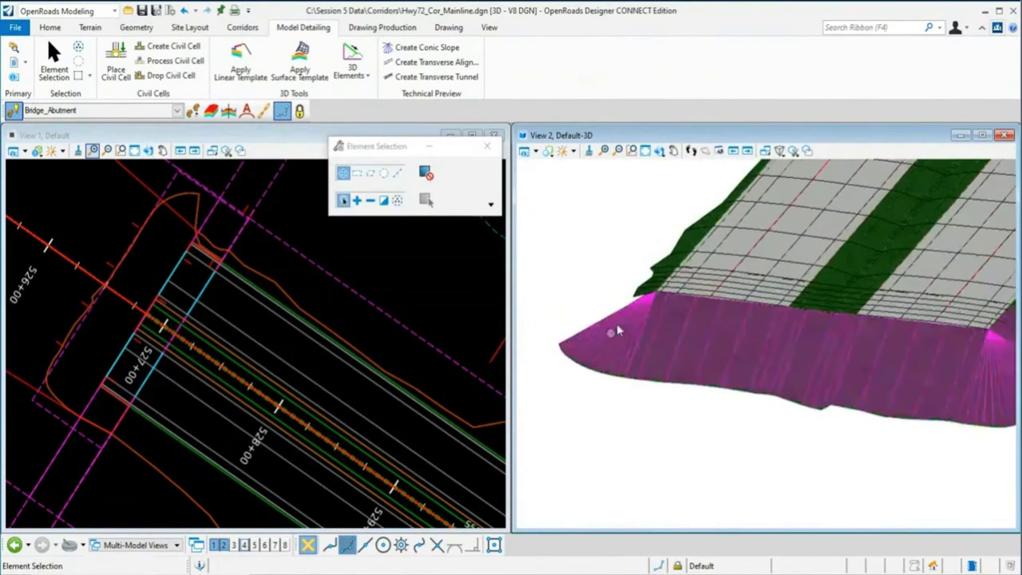
left_click(660, 151)
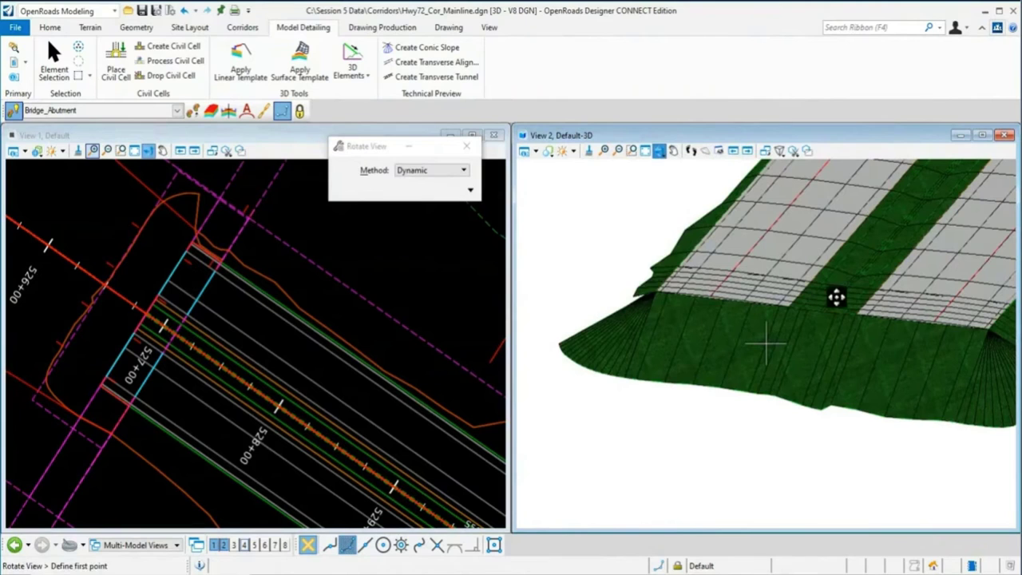
left_click(837, 294)
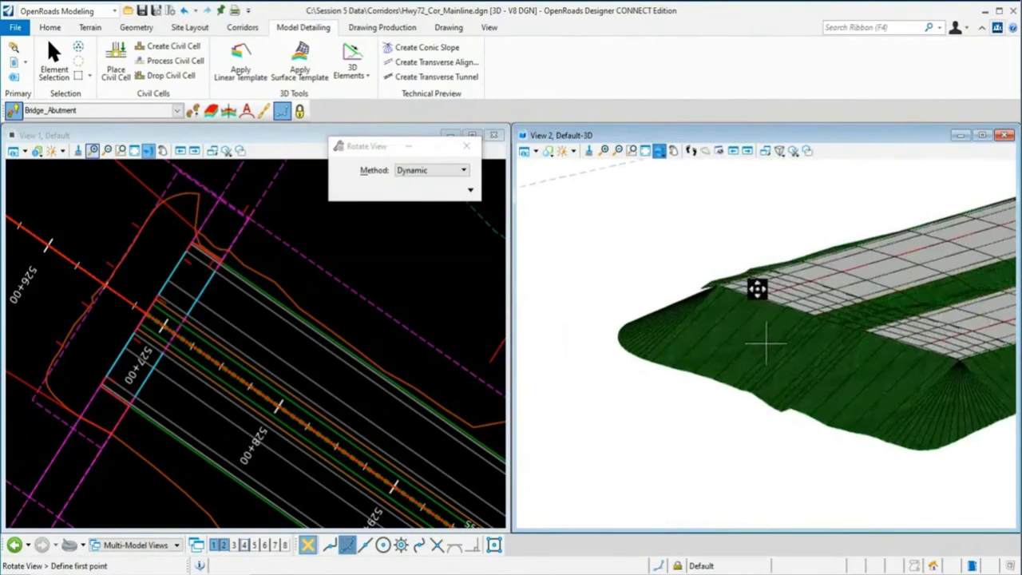
- Examine the transition between the abutment fill and the corridor's side slopes in the 3D and plan views
left_click(755, 288)
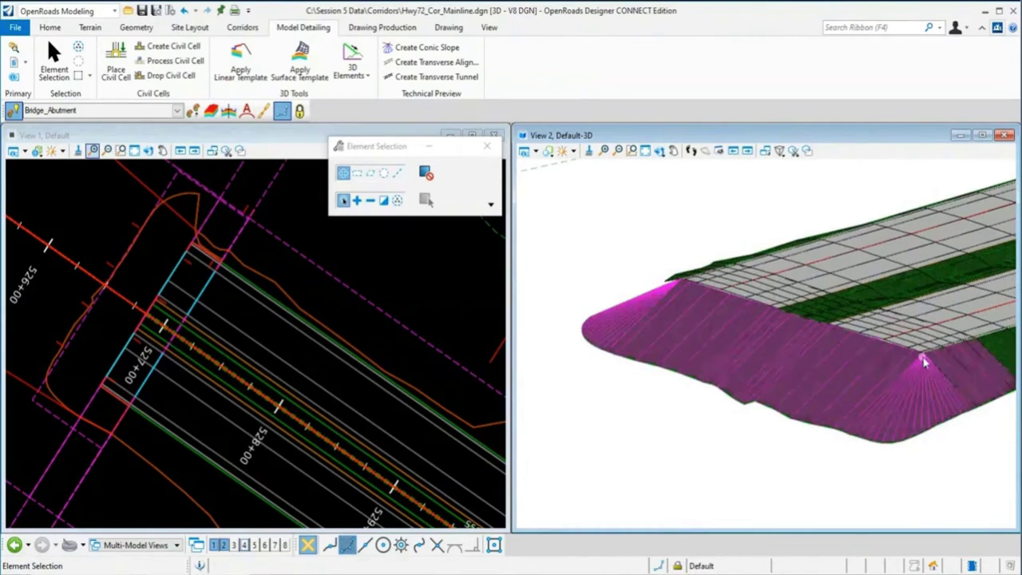
middle_click_drag(678, 405, 831, 392, "shift")
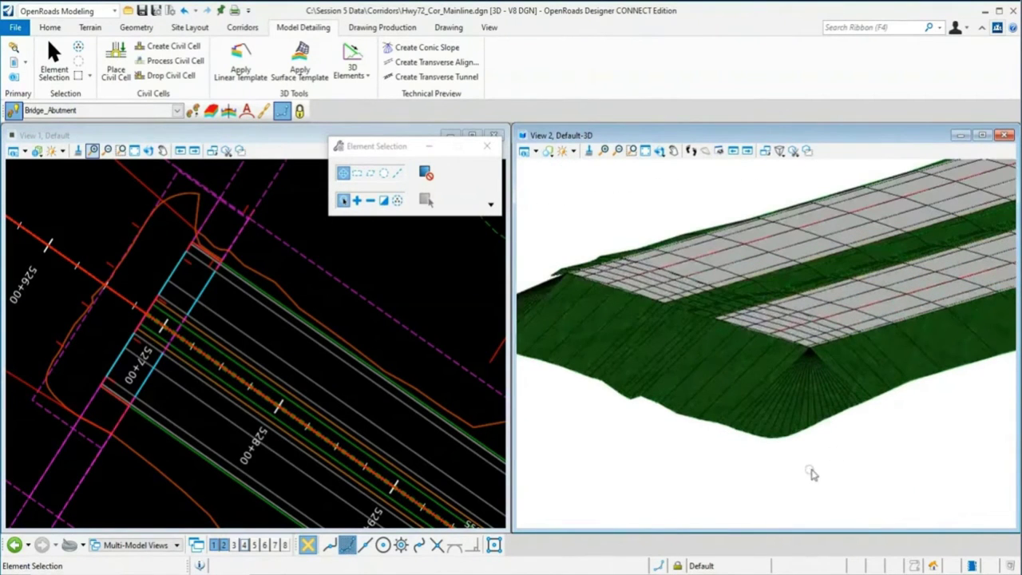
middle_click_drag(810, 472, 682, 461, "shift")
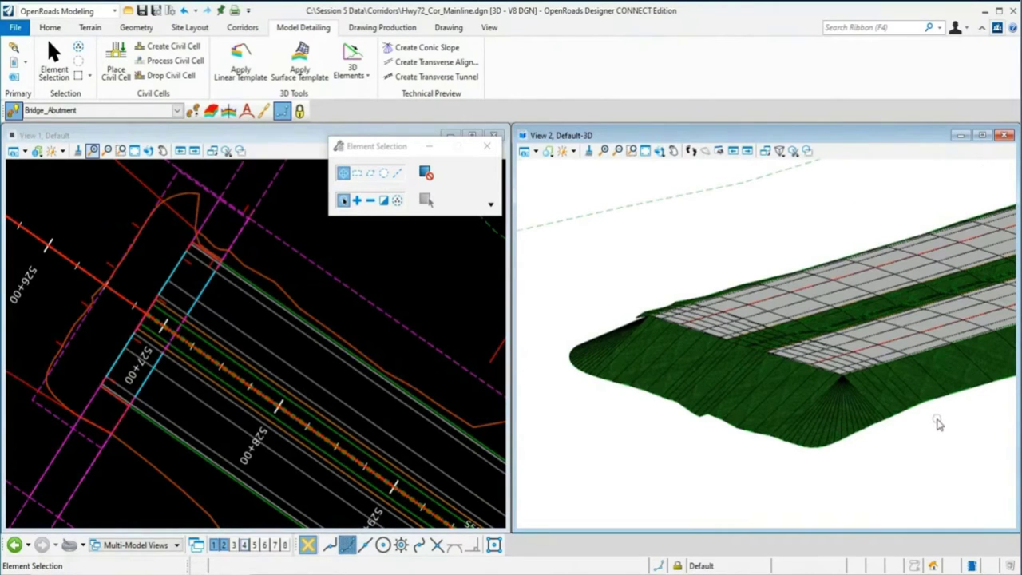
middle_click_drag(939, 424, 848, 424, "shift")
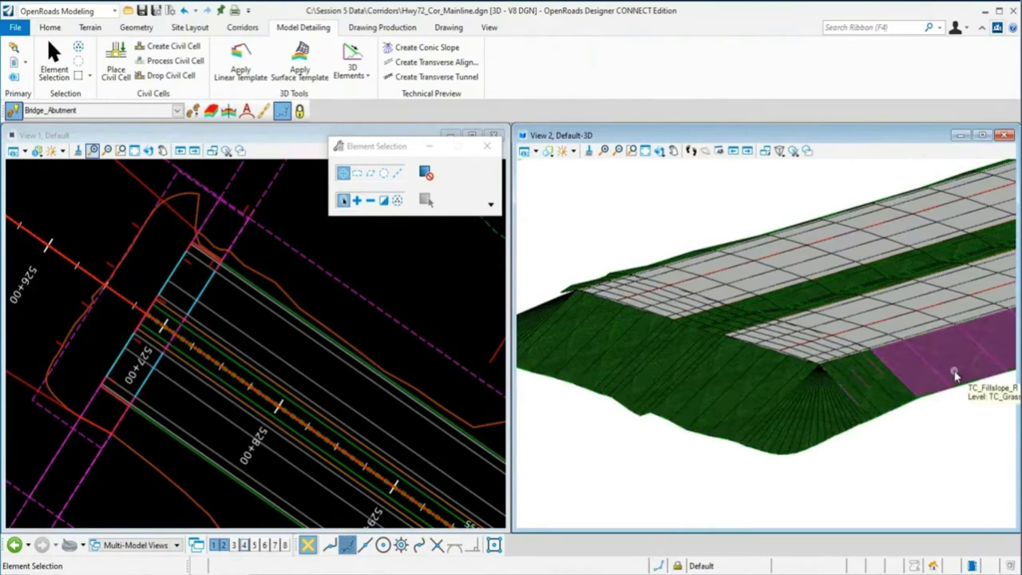
middle_click_drag(956, 375, 878, 425, "shift")
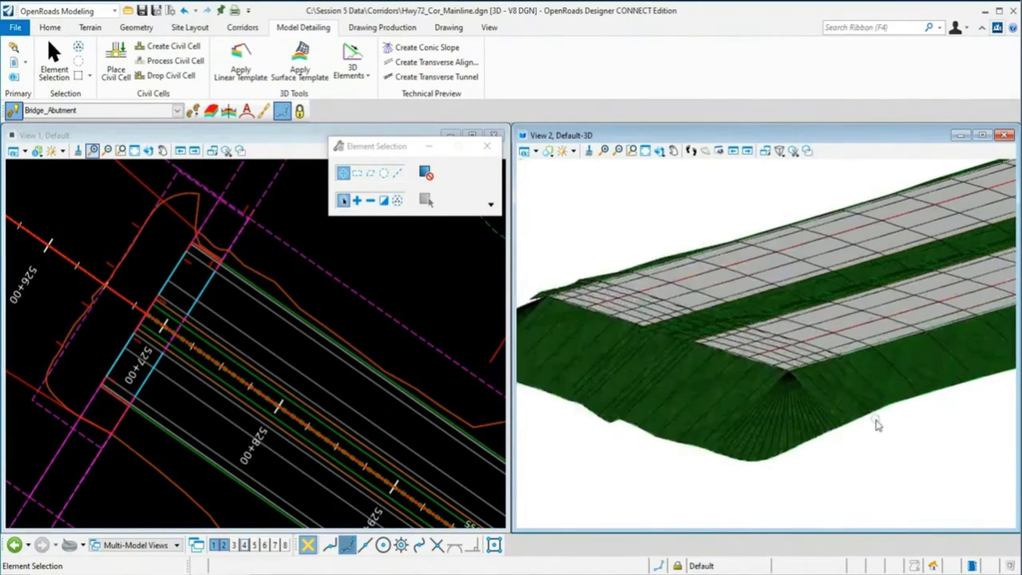
scroll(357, 350, "down", 1)
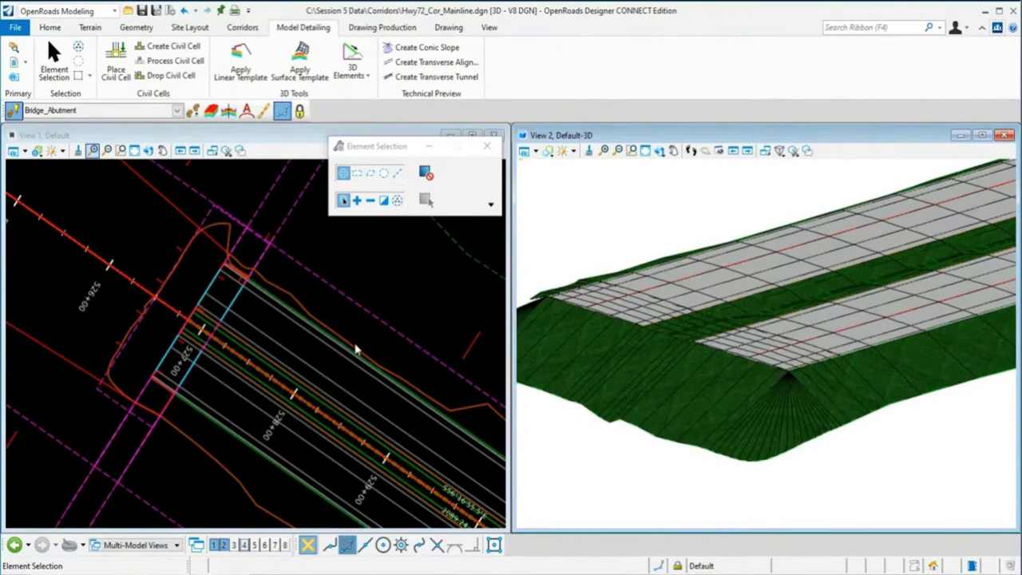
scroll(167, 420, "up", 1)
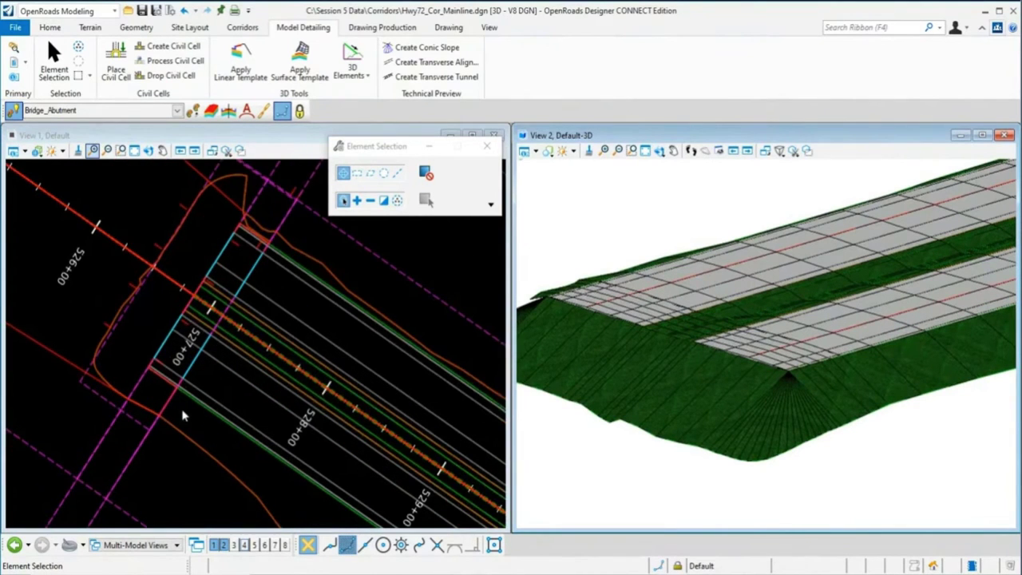
- Add the abutment's linear template as a clipping reference to the mainline corridor, with the tunnel clipping option set to None
left_click(186, 414)
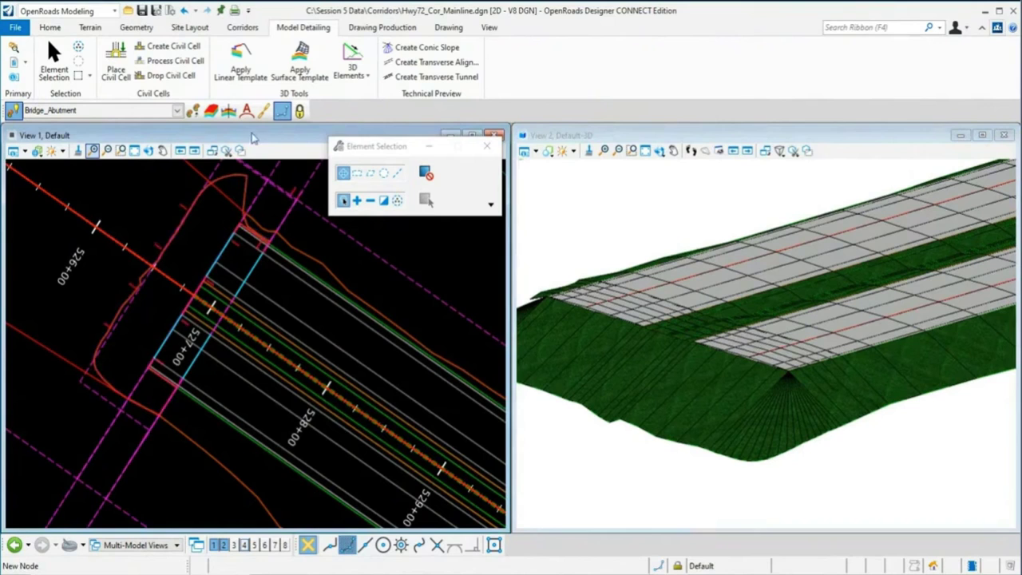
left_click(243, 28)
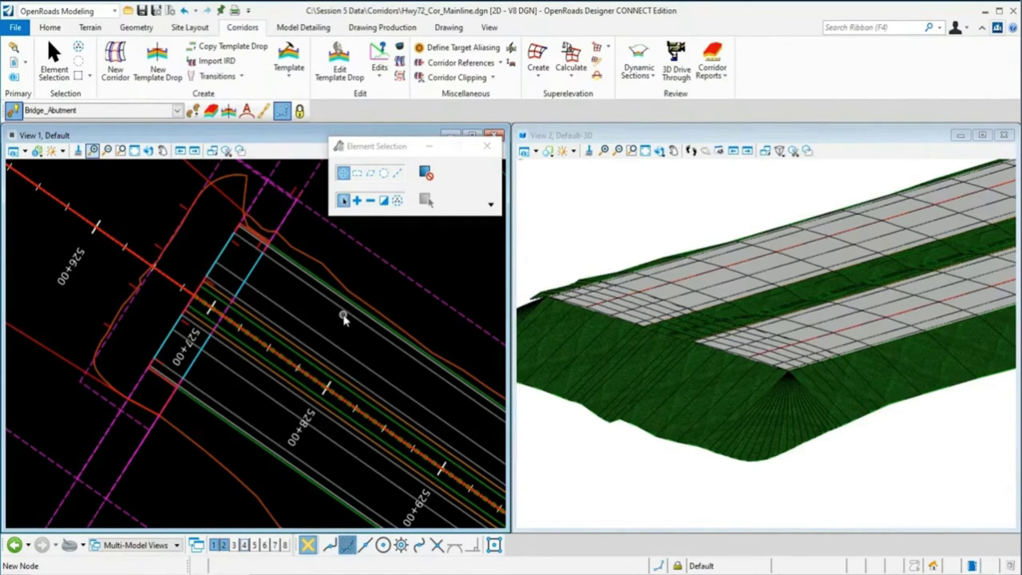
left_click(864, 431)
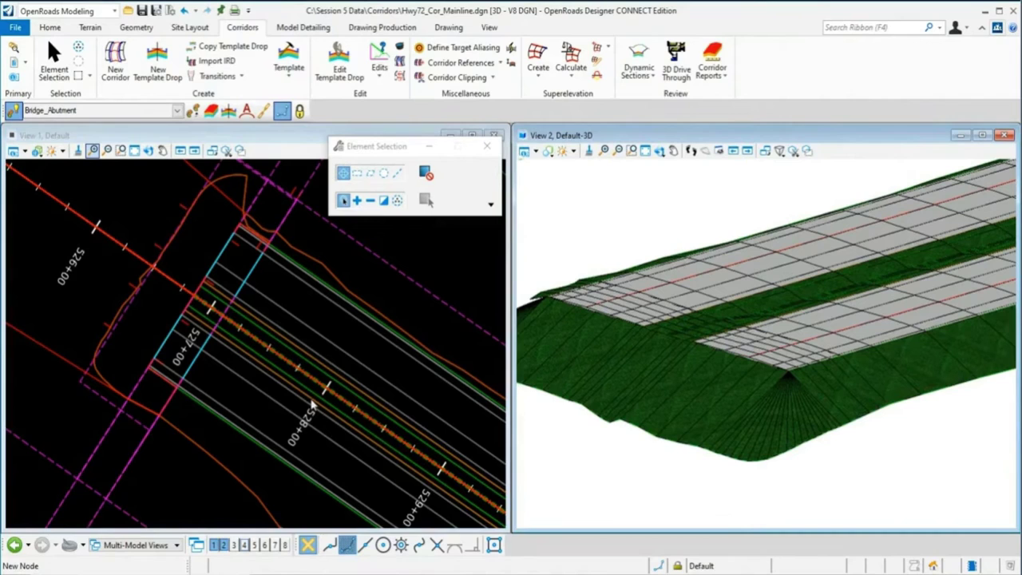
left_click(326, 321)
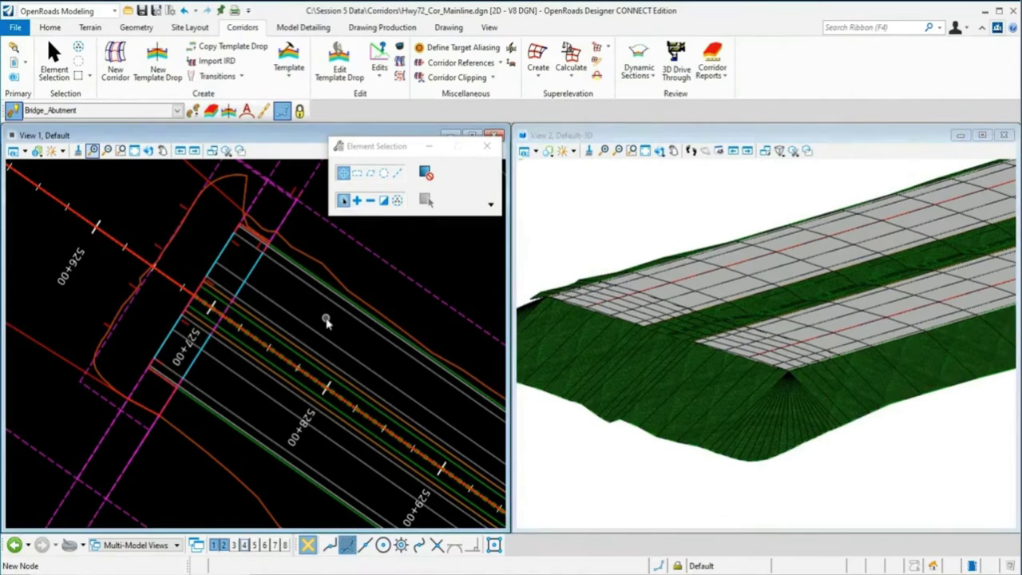
left_click(493, 78)
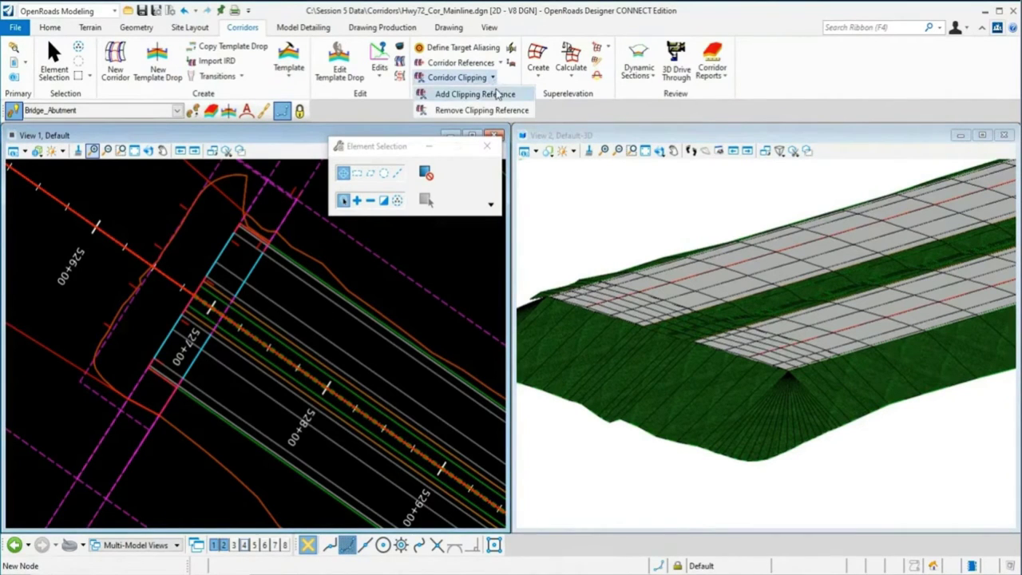
left_click(475, 94)
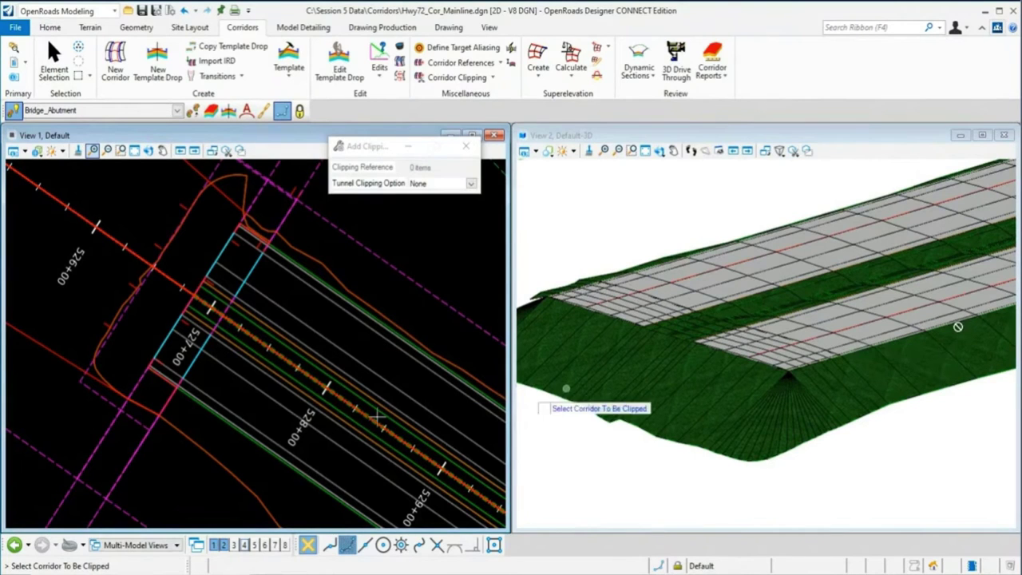
left_click(214, 470)
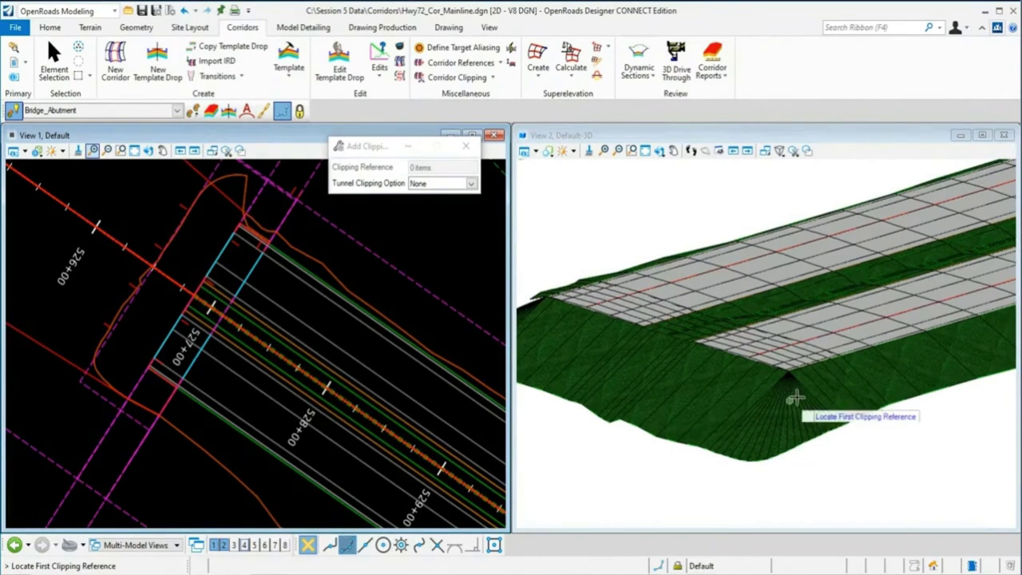
left_click(100, 369)
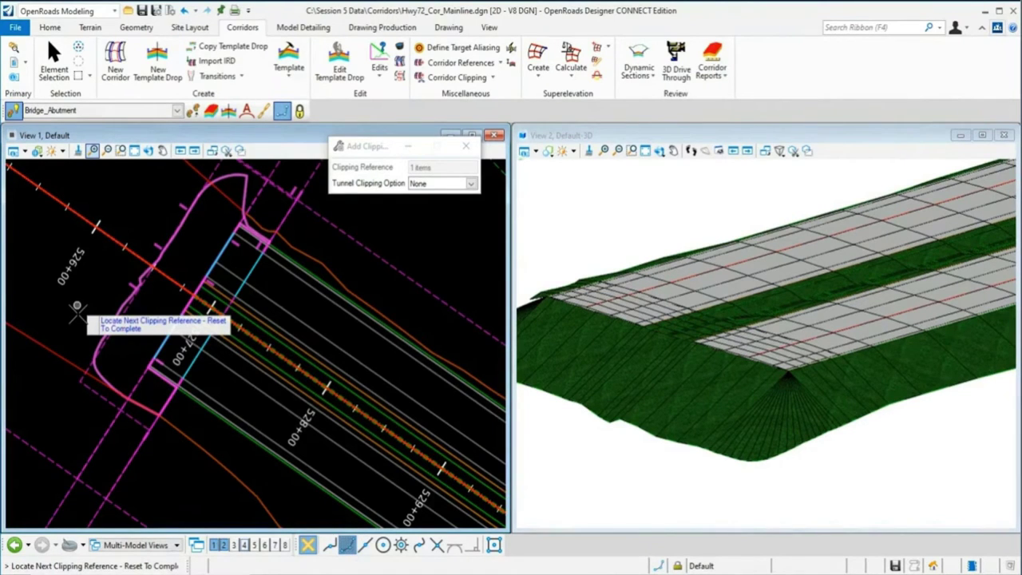
right_click(77, 312)
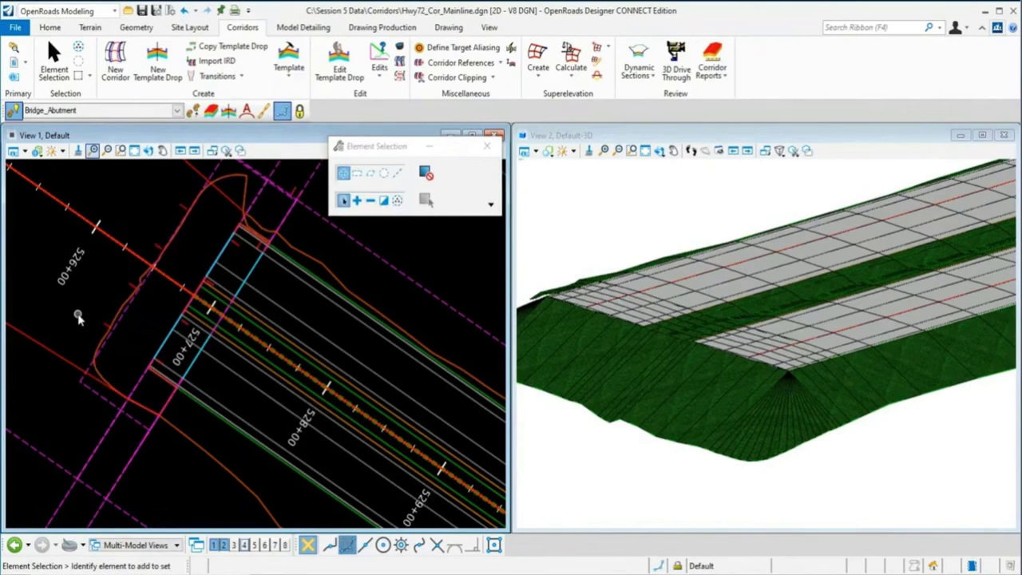
left_click(120, 150)
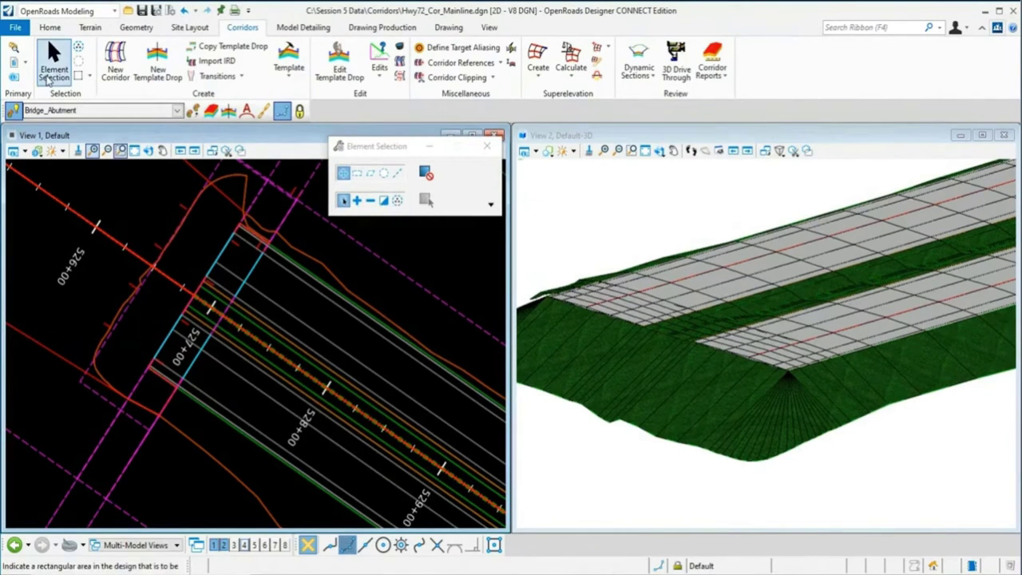
left_click(51, 75)
- Change the abutment linear template's assigned template to Bridge Fill 2:1 Down (RipRap) from the Grading folder
left_click(901, 461)
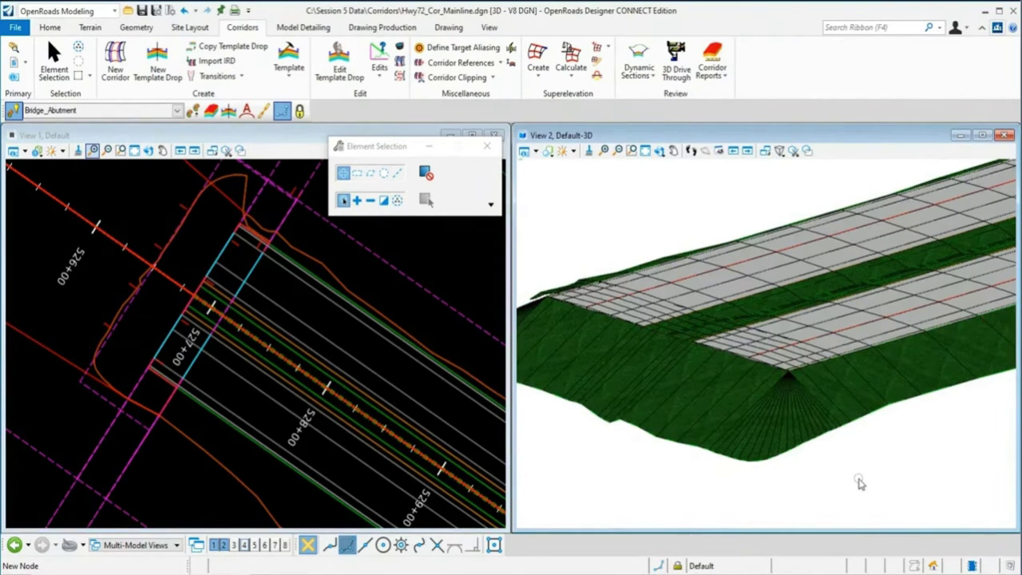
middle_click_drag(861, 483, 952, 406, "shift")
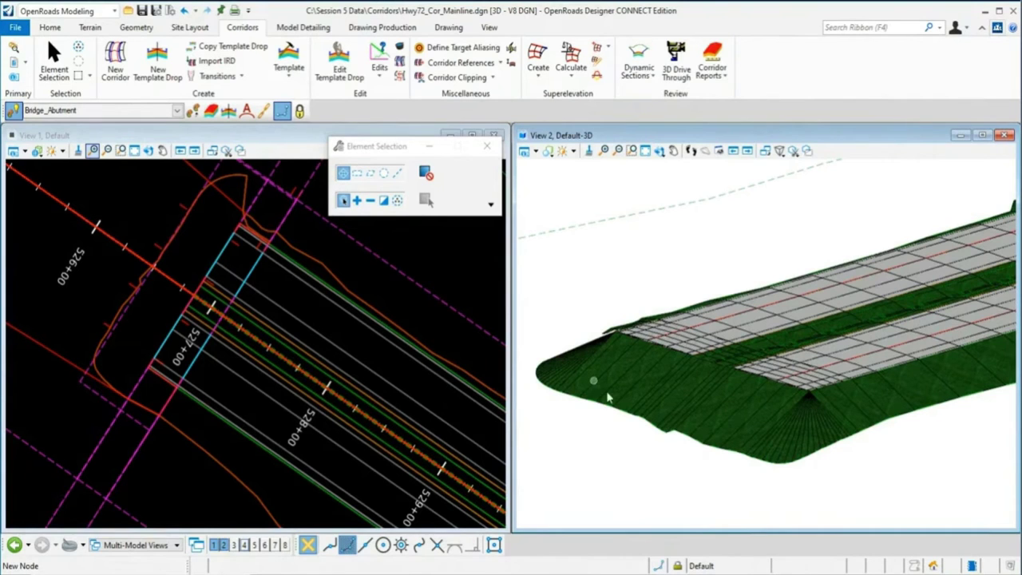
left_click(150, 476)
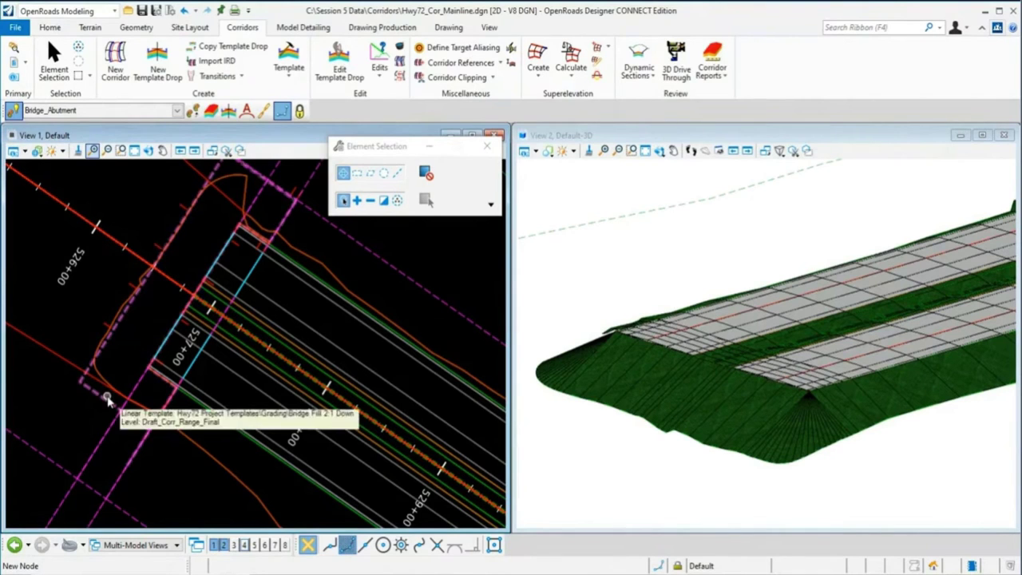
mouse_move(105, 402)
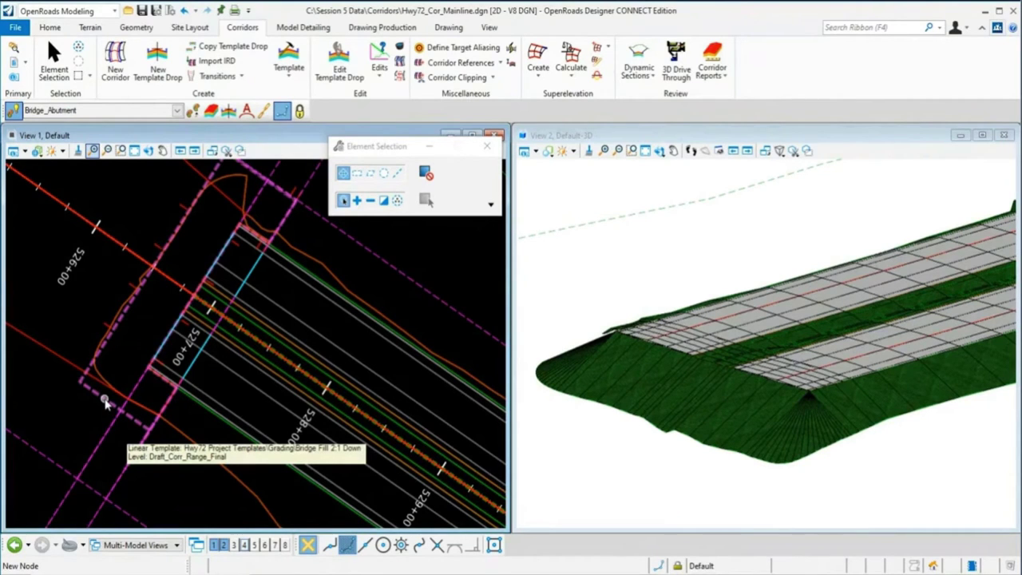
left_click(105, 401)
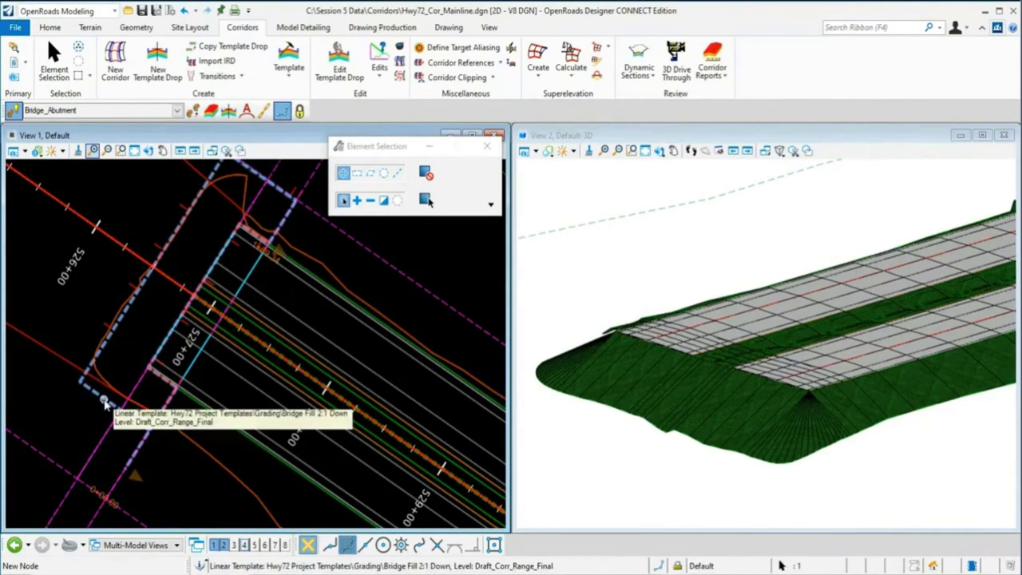
mouse_move(114, 397)
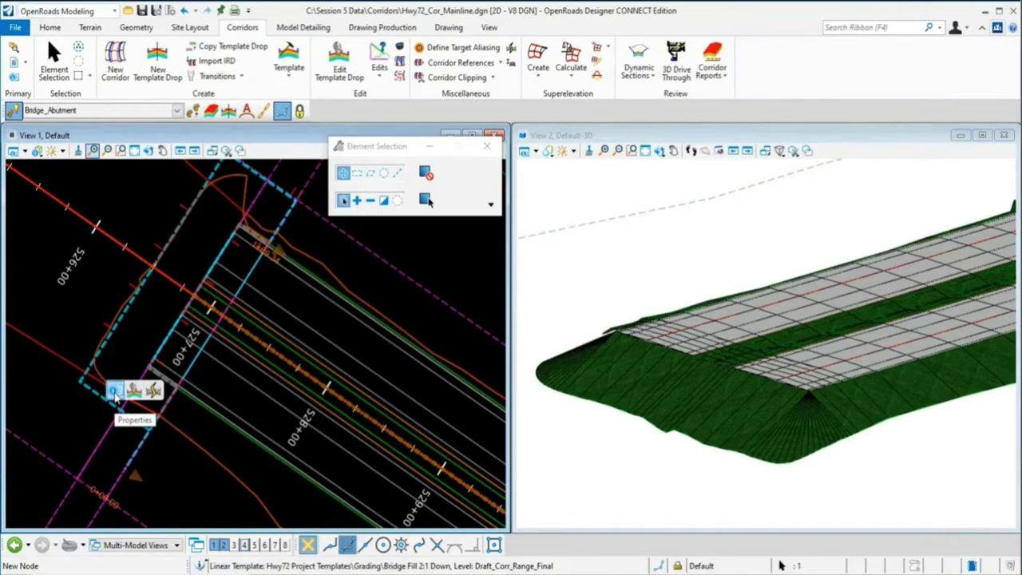
left_click(115, 391)
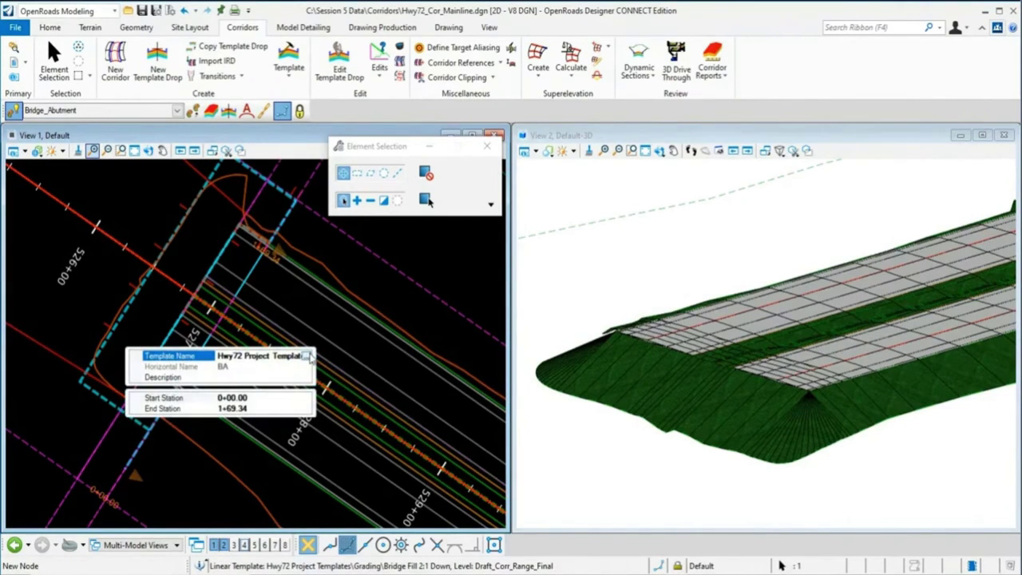
left_click(309, 356)
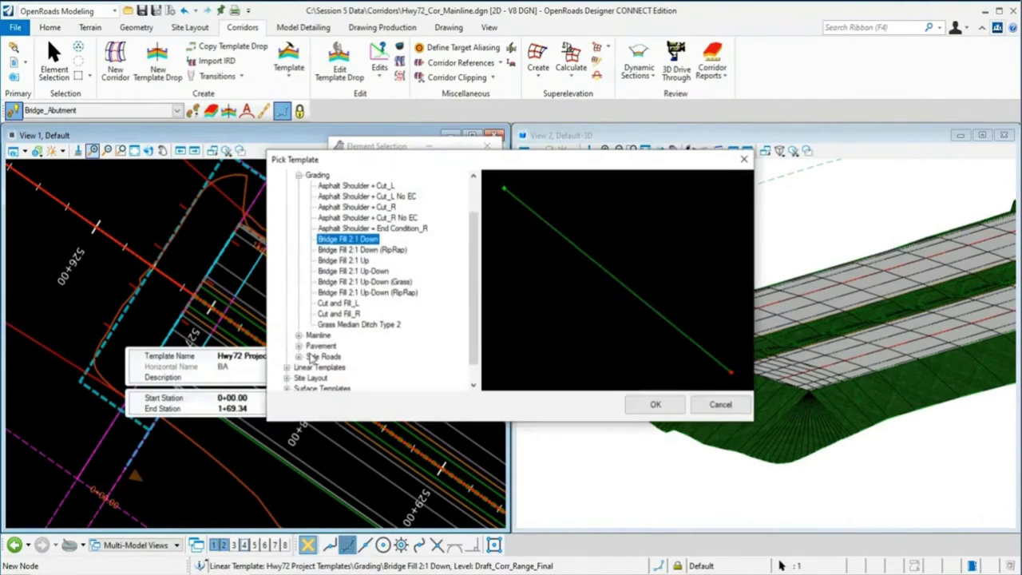
left_click(384, 250)
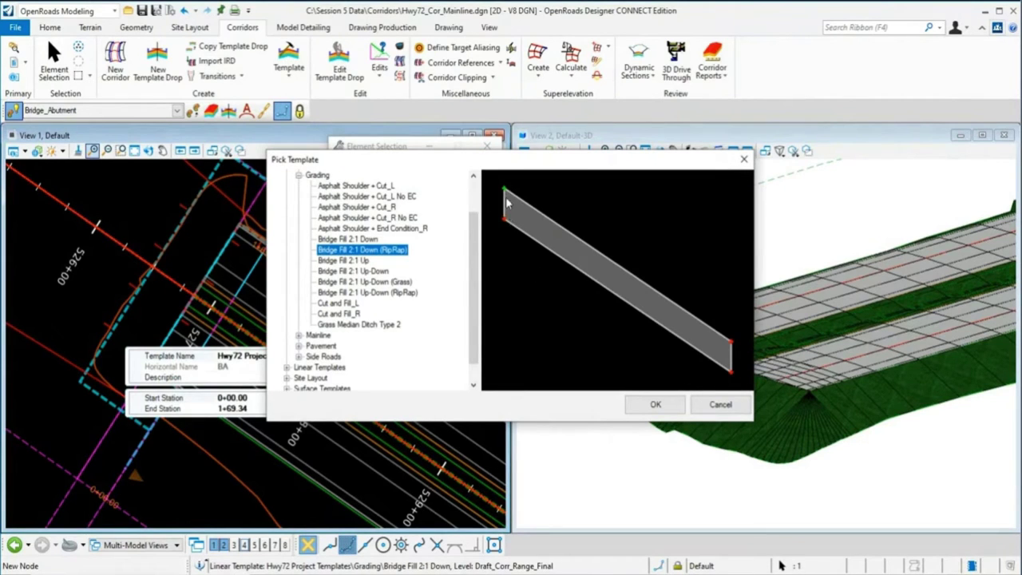
left_click(654, 406)
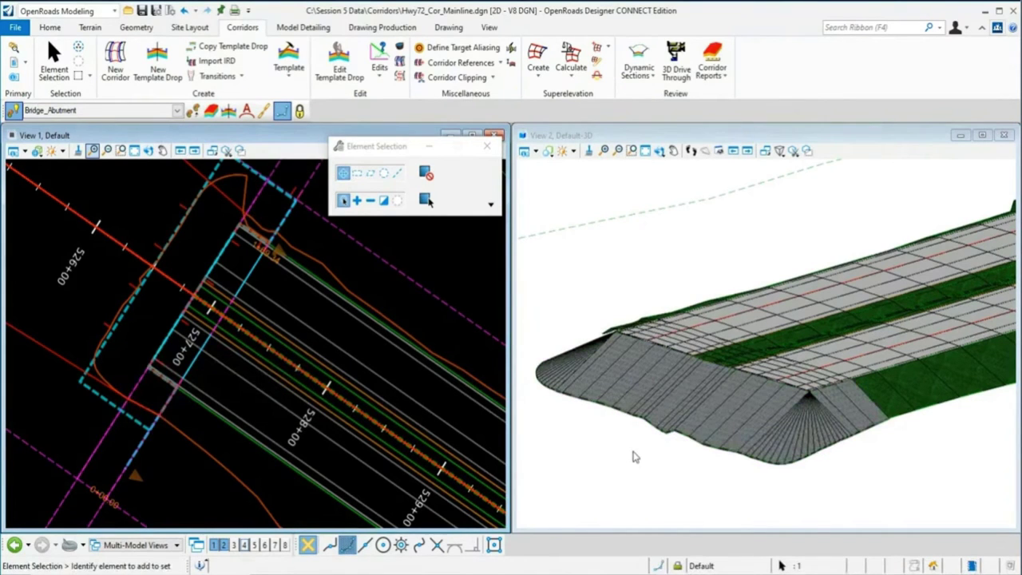
- Inspect the riprap slope up close in 3D and check the volume and surface area in the riprap component's properties
scroll(881, 448, "up", 5)
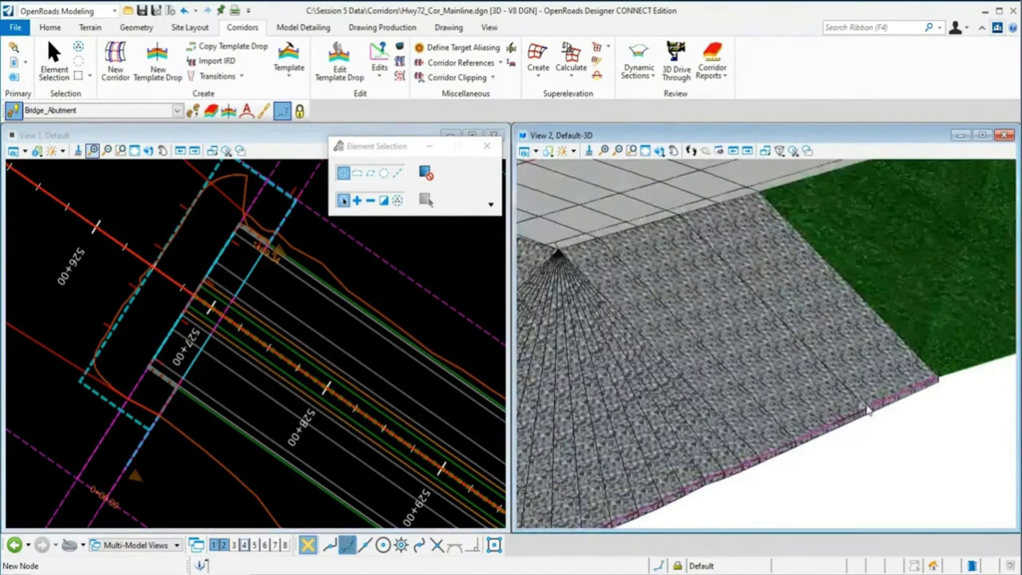
scroll(844, 388, "down", 1)
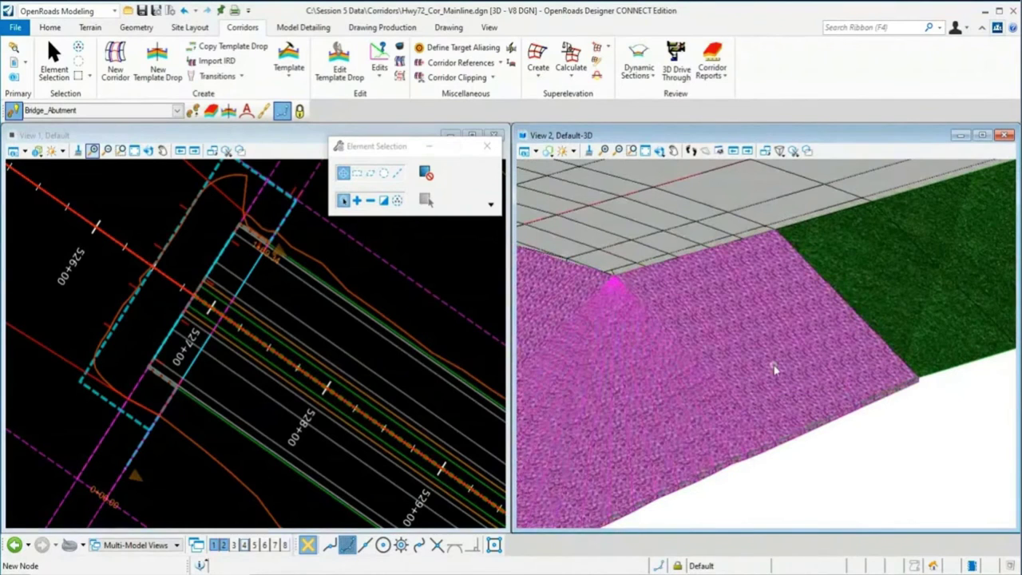
scroll(775, 368, "down", 1)
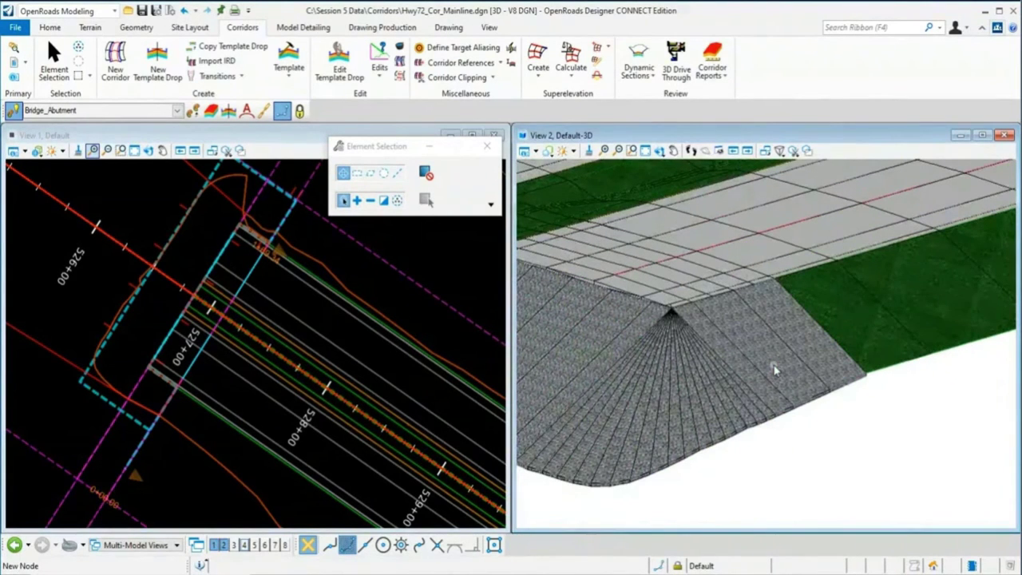
left_click(772, 372)
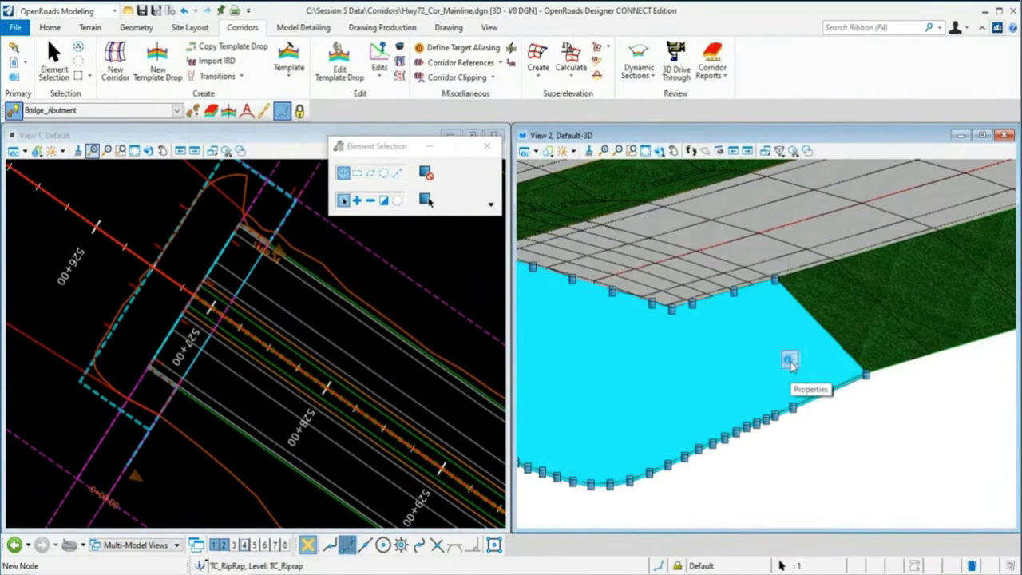
left_click(789, 362)
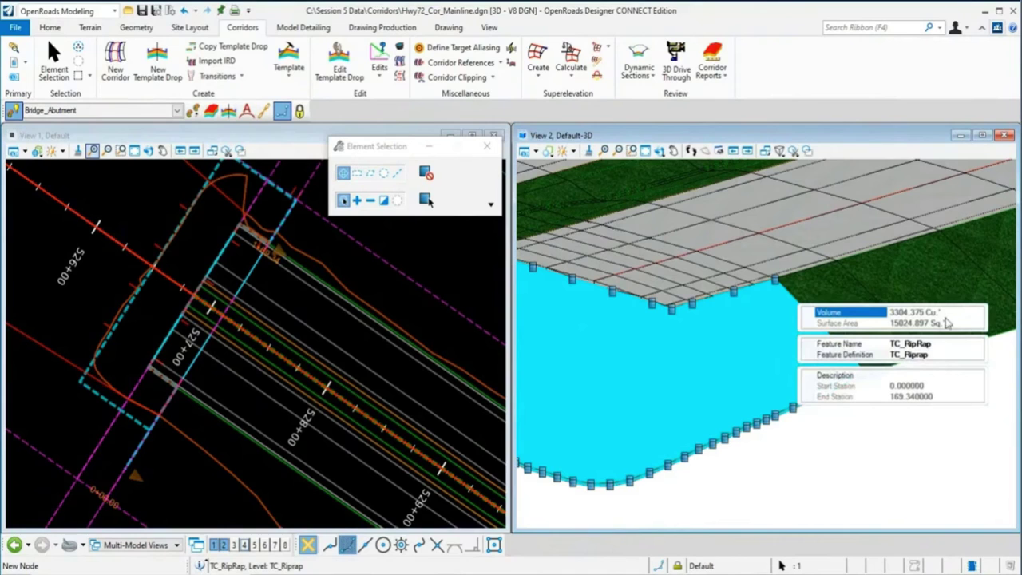
left_click_drag(944, 314, 893, 313)
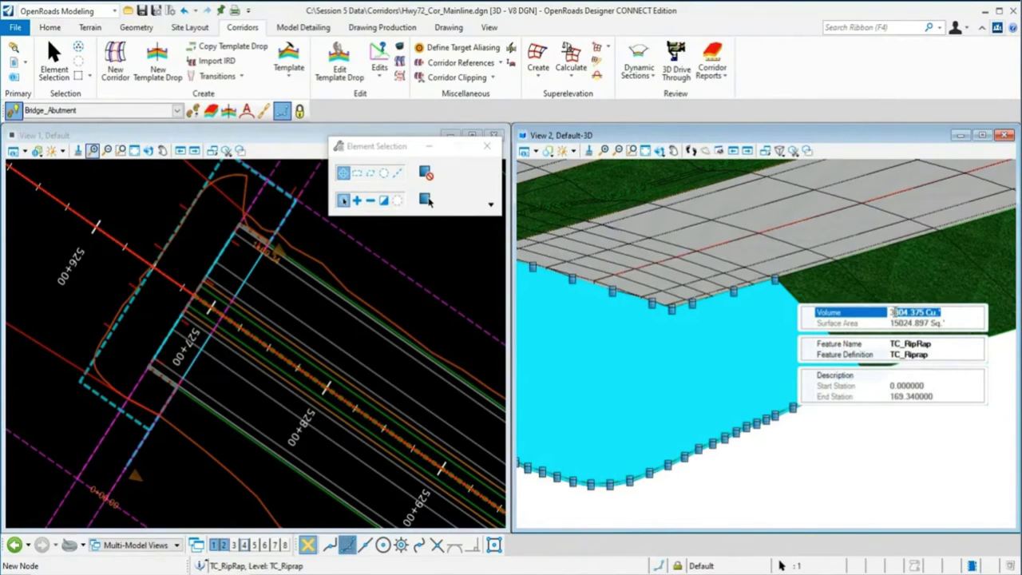
left_click(869, 441)
middle_click_drag(869, 440, 875, 444, "shift")
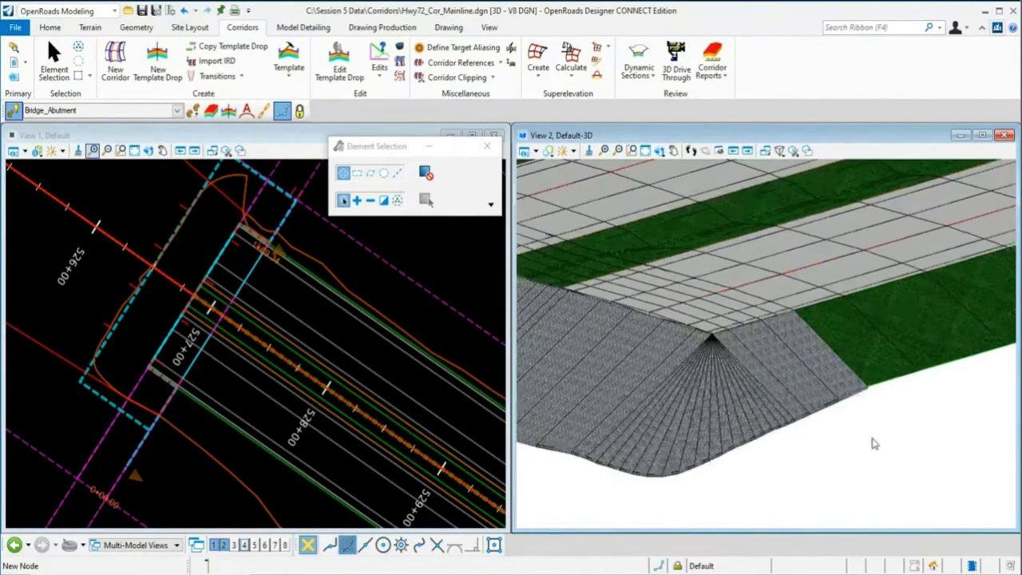
scroll(874, 444, "down", 3)
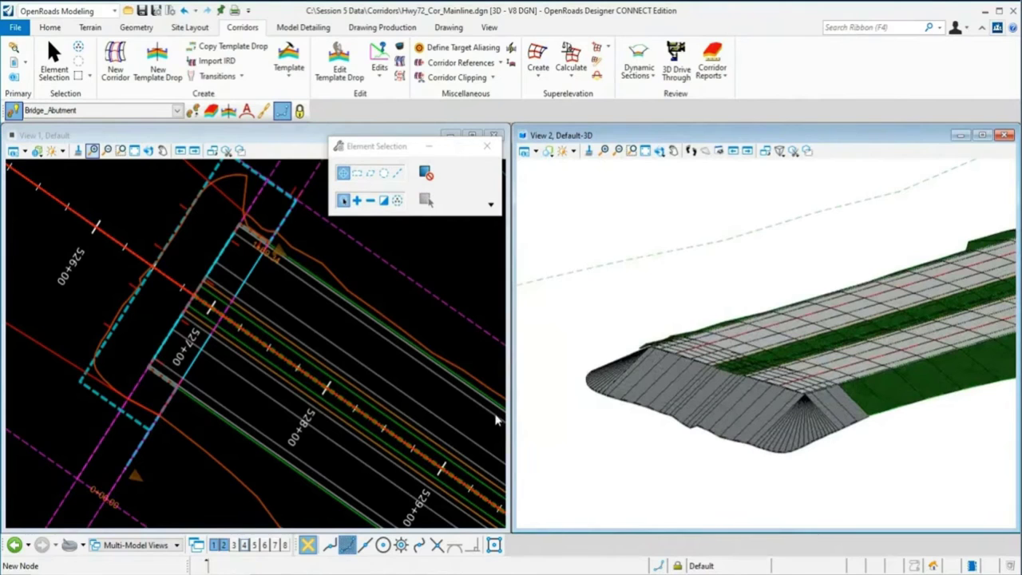
- Generate a Quantities Report By Named Boundary with the named boundary group set to None
left_click(496, 421)
left_click(49, 27)
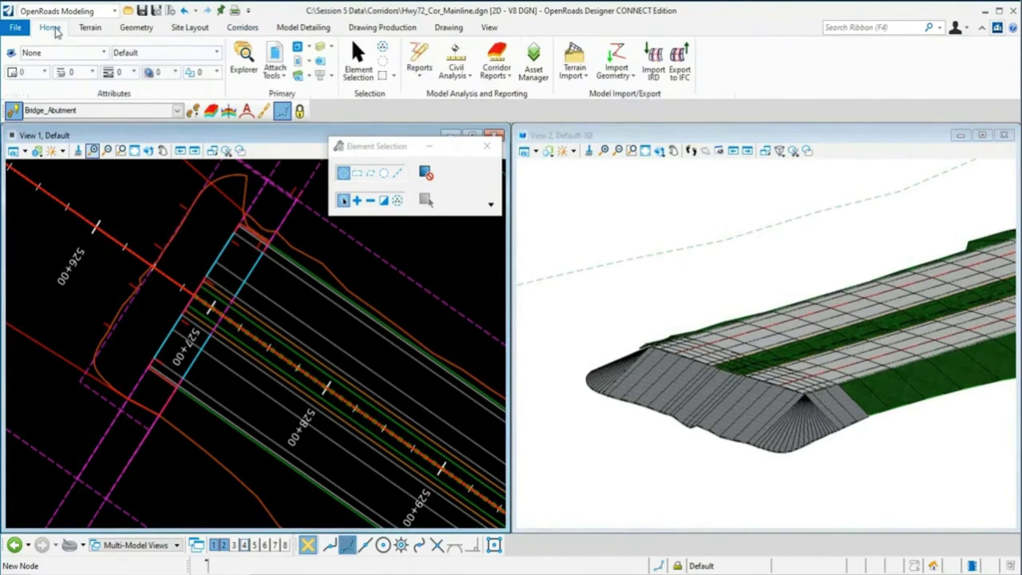
left_click(465, 76)
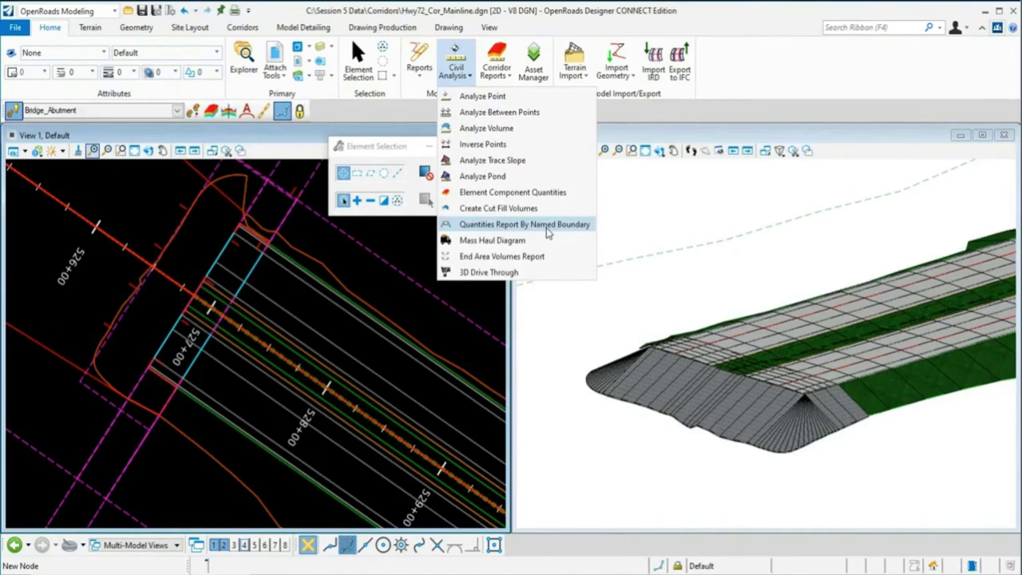
left_click(548, 231)
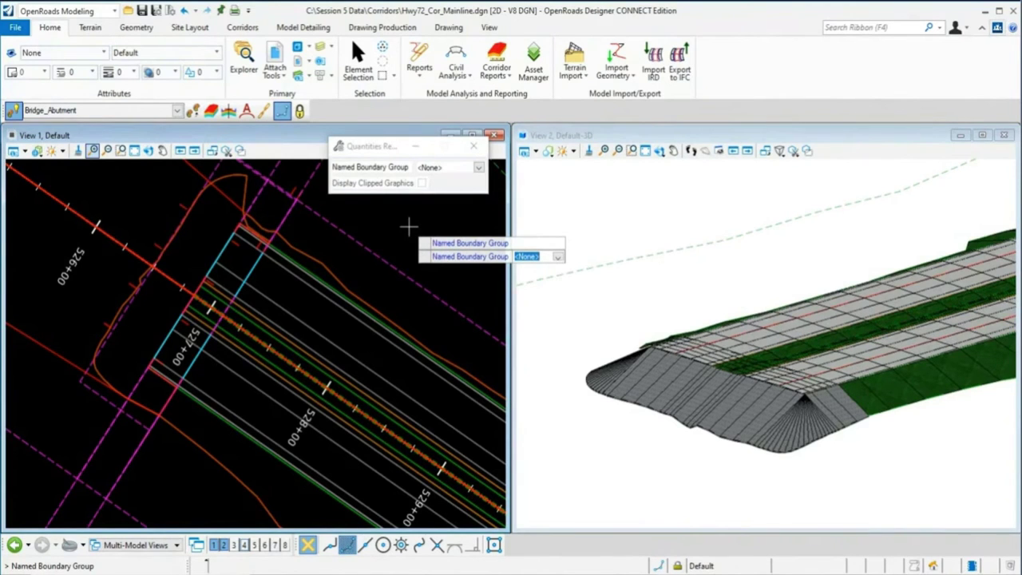
left_click(408, 227)
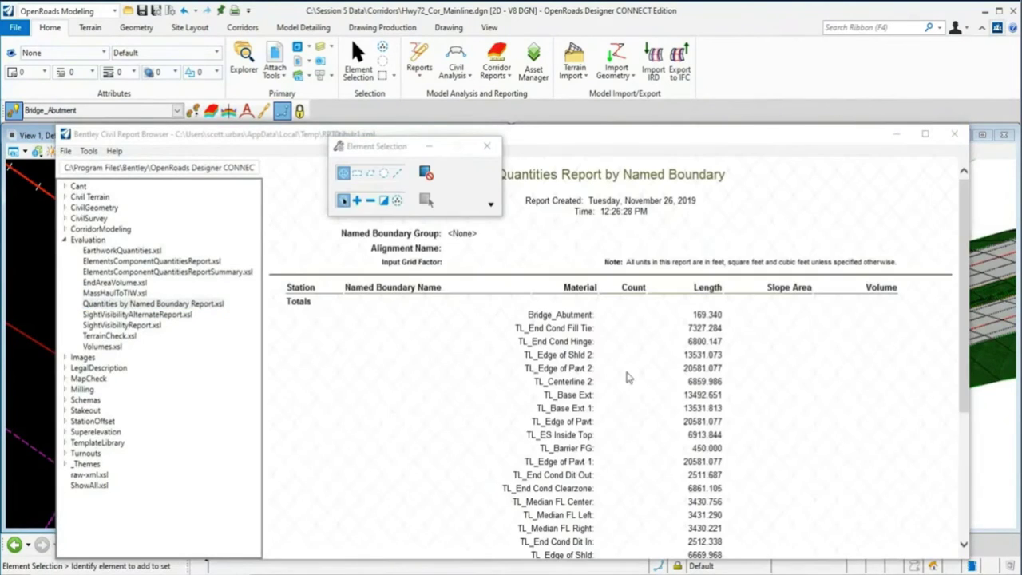
- Read the riprap material's slope area and volume in the totals of the quantities report
left_click(628, 377)
scroll(628, 376, "down", 3)
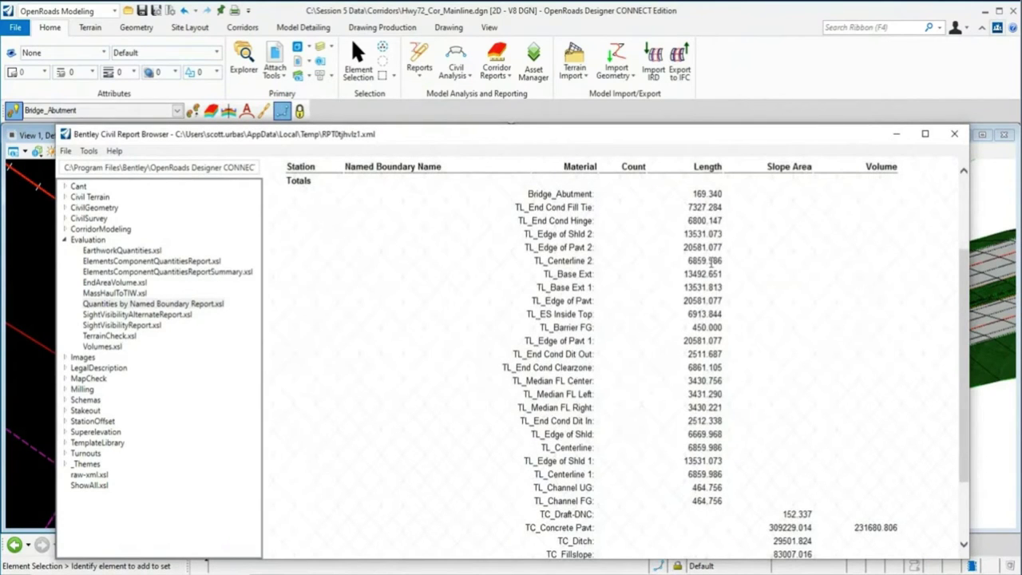
scroll(711, 262, "down", 3)
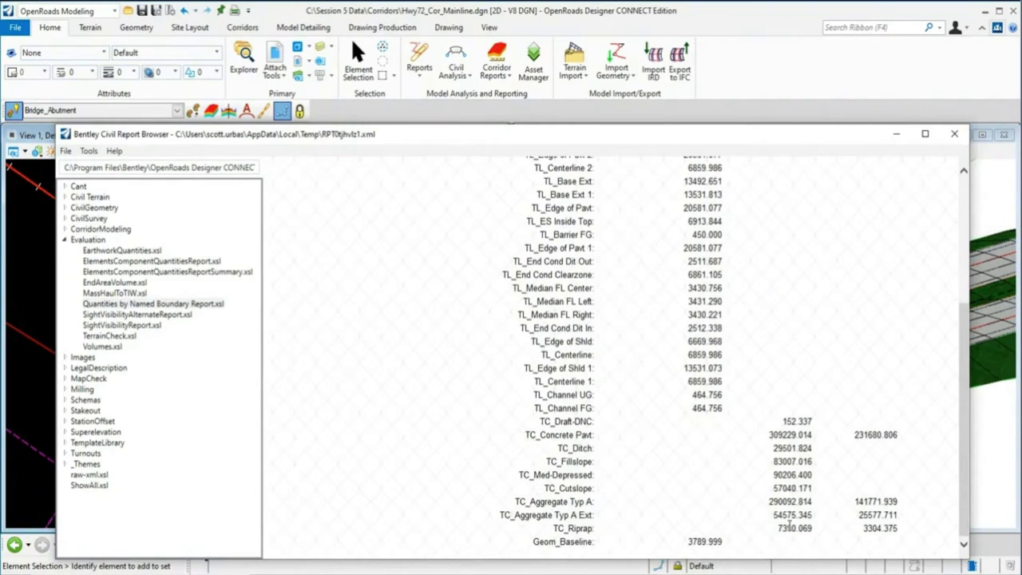
left_click_drag(906, 538, 872, 534)
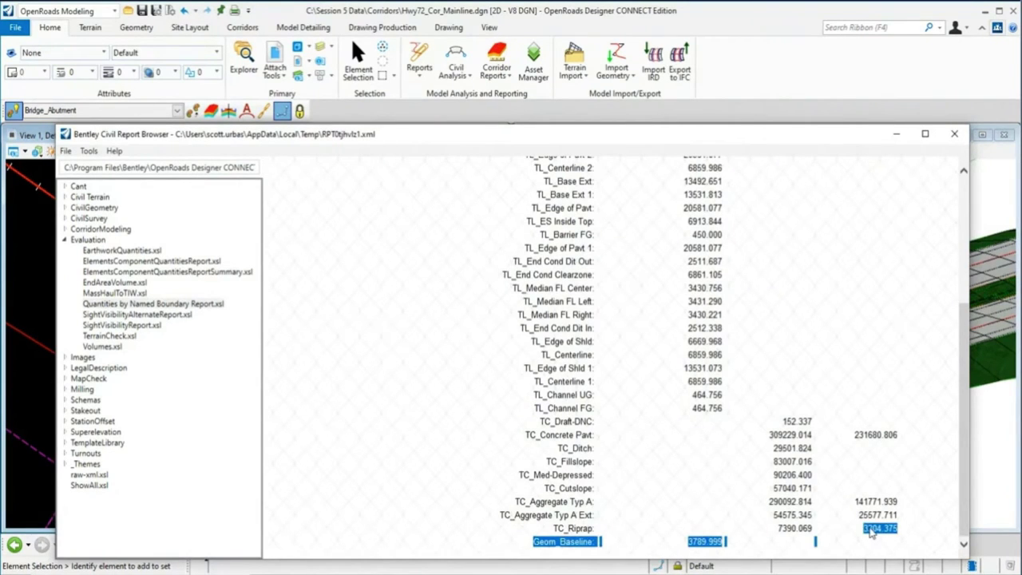
left_click(820, 484)
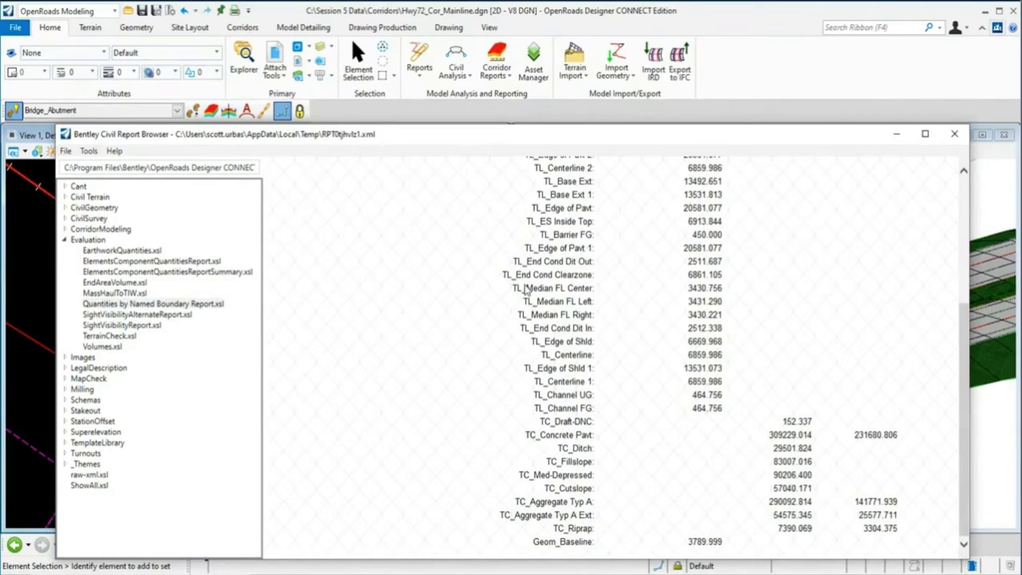
- Convert the report's cubic units to cubic yards, check the riprap volume, and close the report
left_click(89, 152)
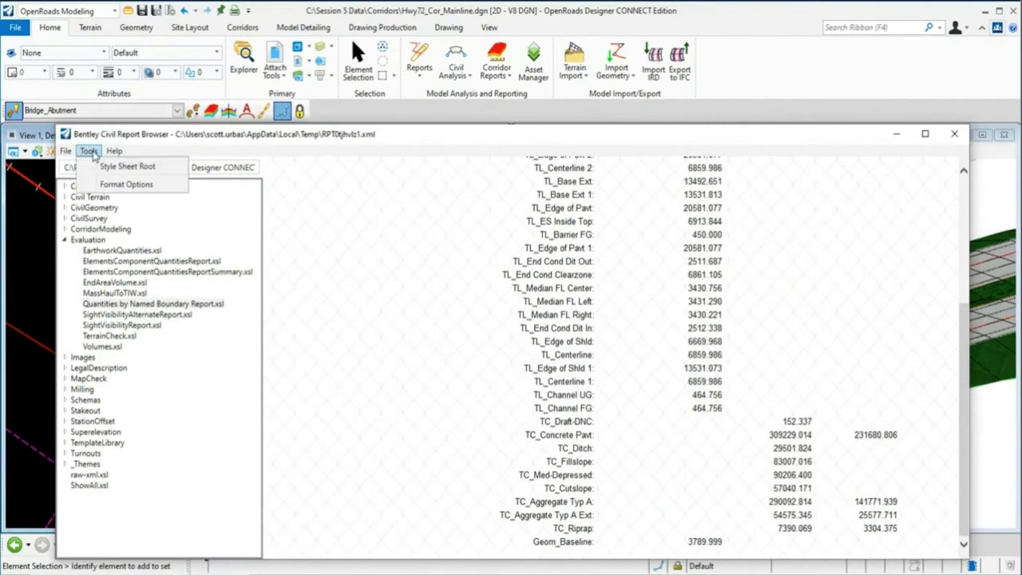
left_click(108, 186)
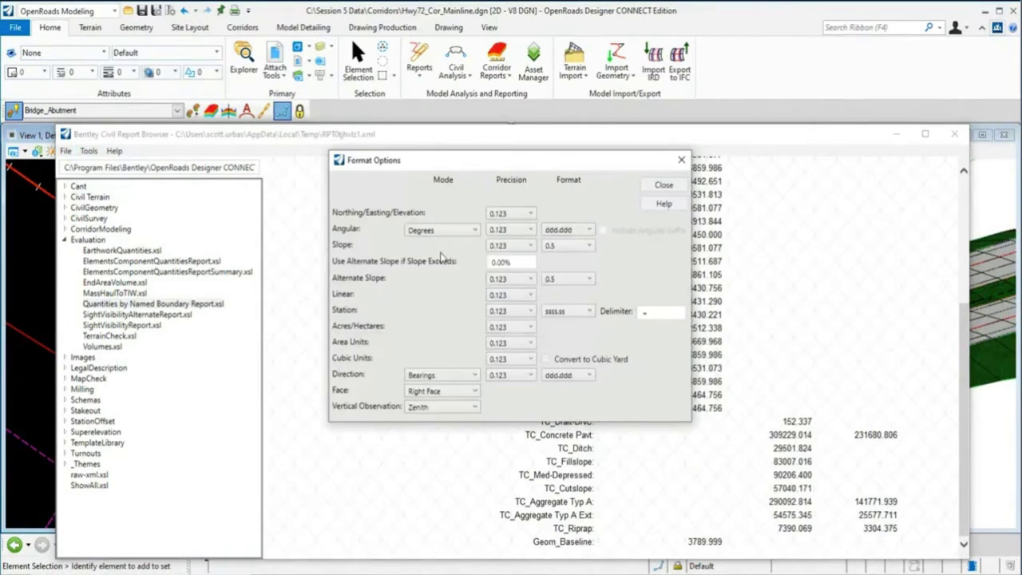
left_click(547, 360)
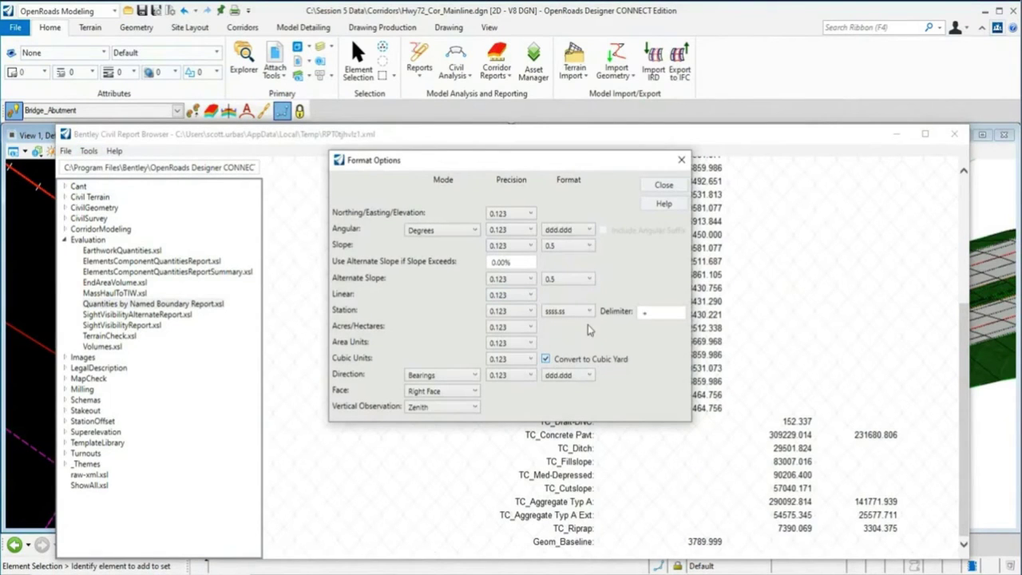
left_click(663, 186)
scroll(767, 396, "down", 10)
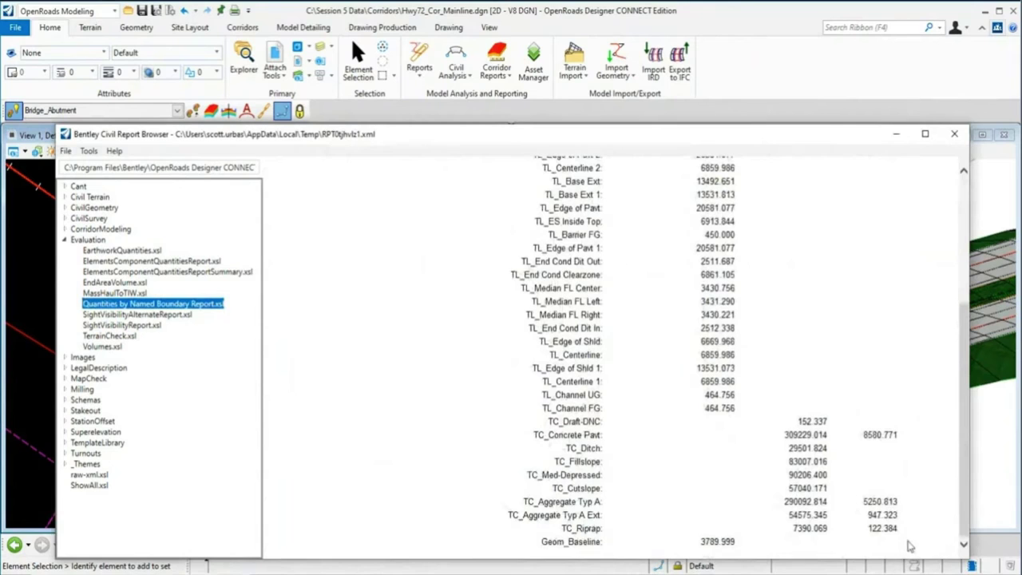
left_click_drag(905, 534, 881, 529)
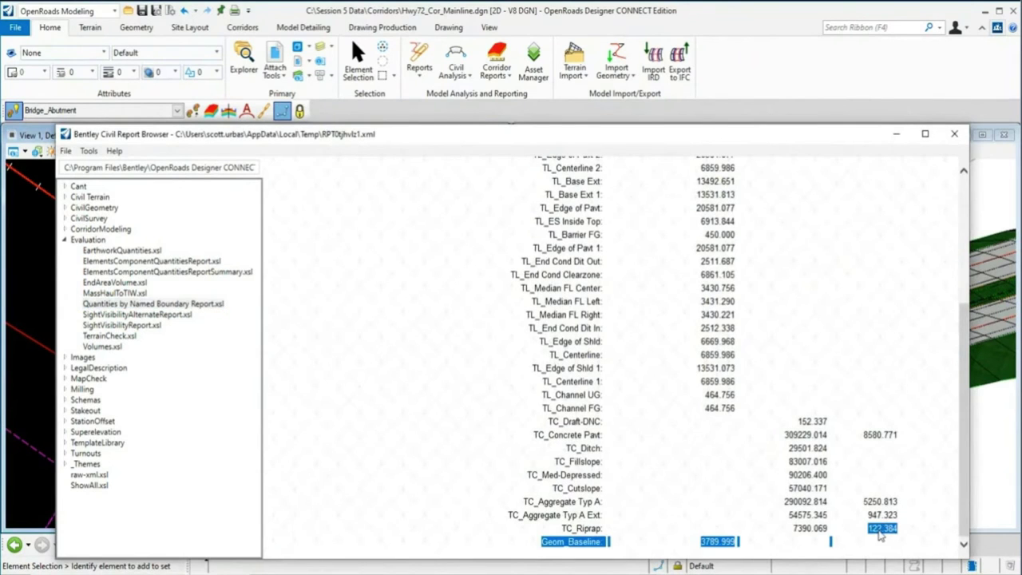
left_click(902, 497)
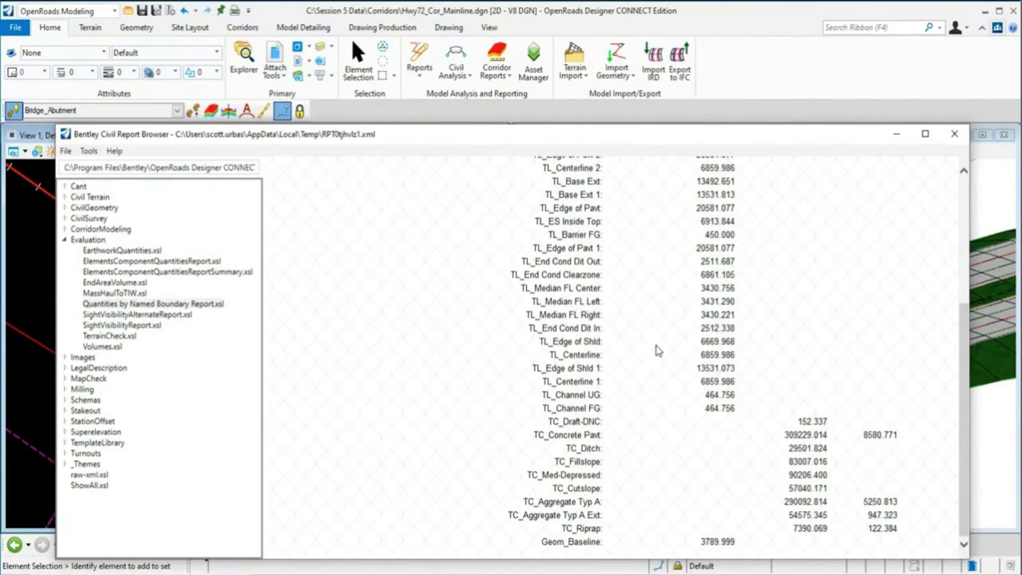
scroll(656, 350, "up", 5)
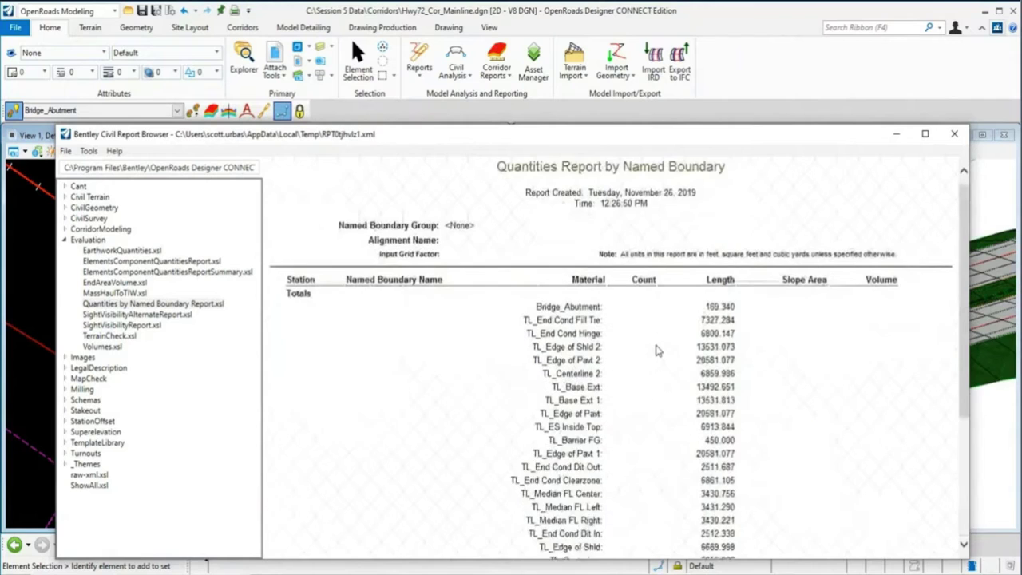
left_click(955, 133)
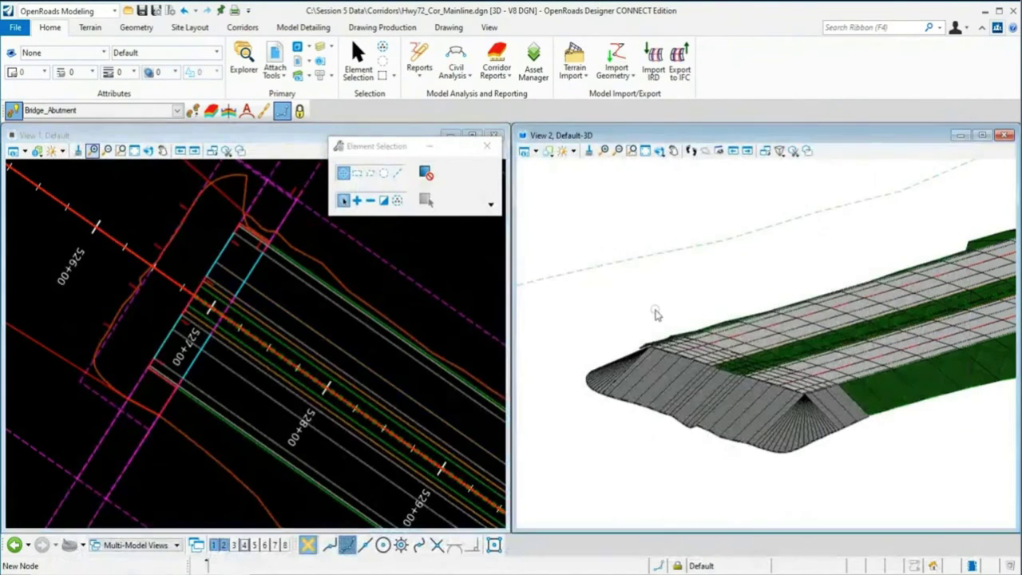
- Switch to the PowerPoint slide show on grading design at bridge abutments
left_click(460, 80)
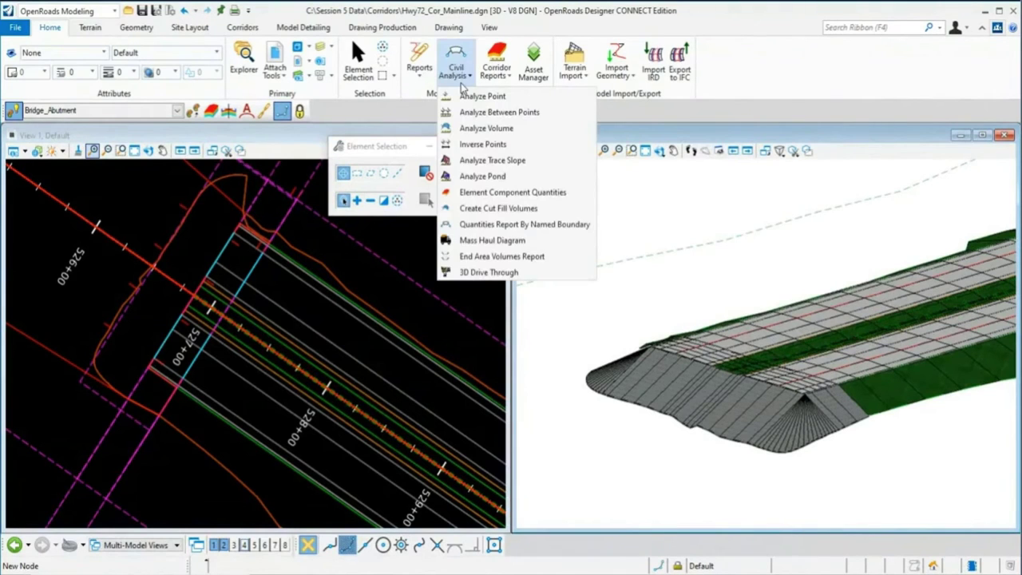
left_click(559, 226)
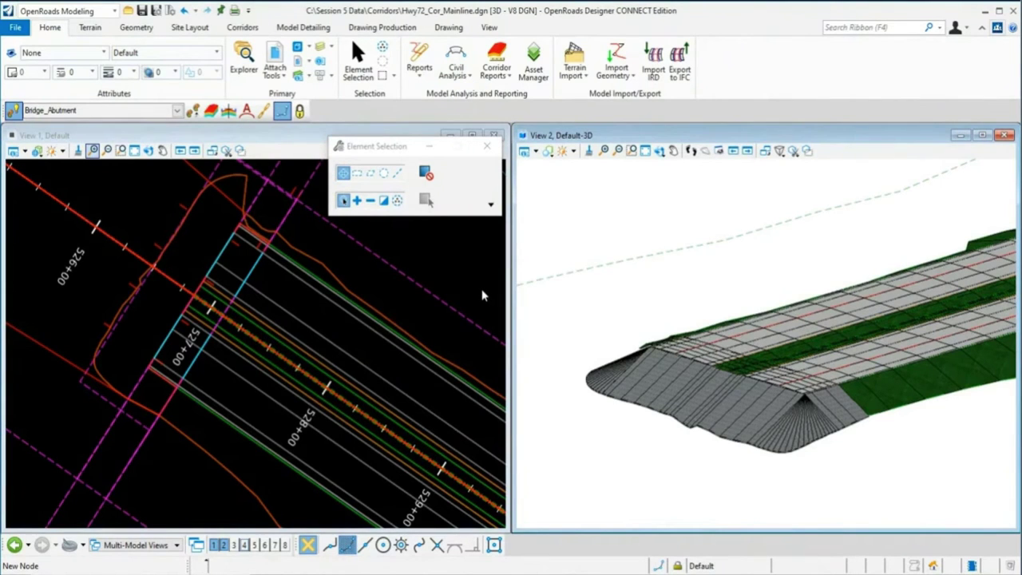
key("alt+Tab")
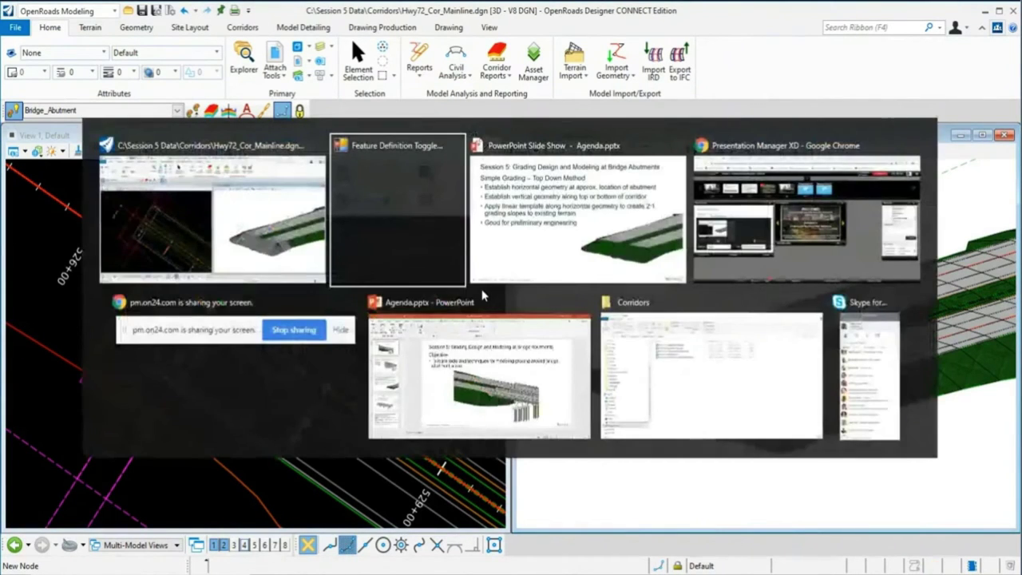
key("alt+Tab")
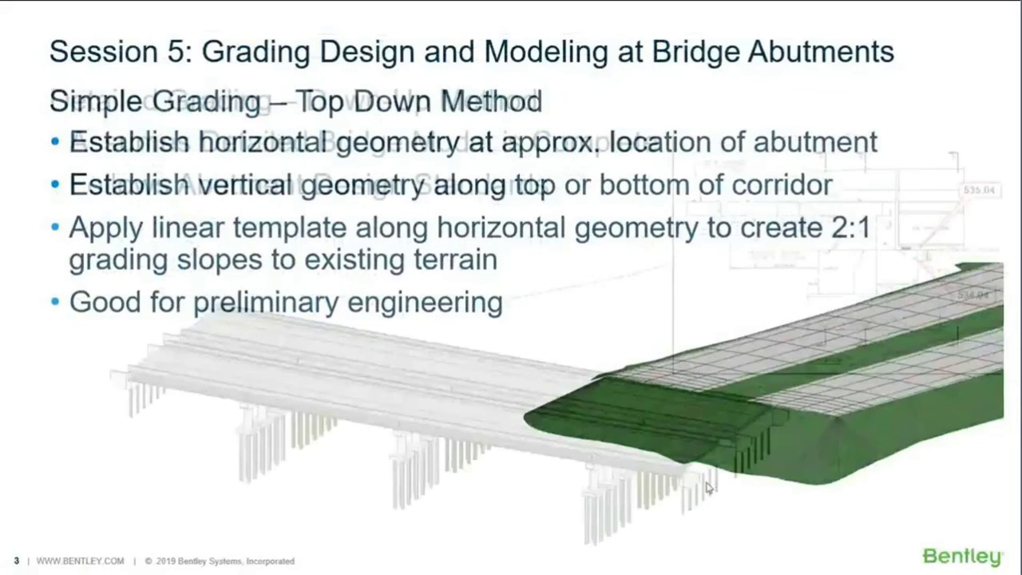
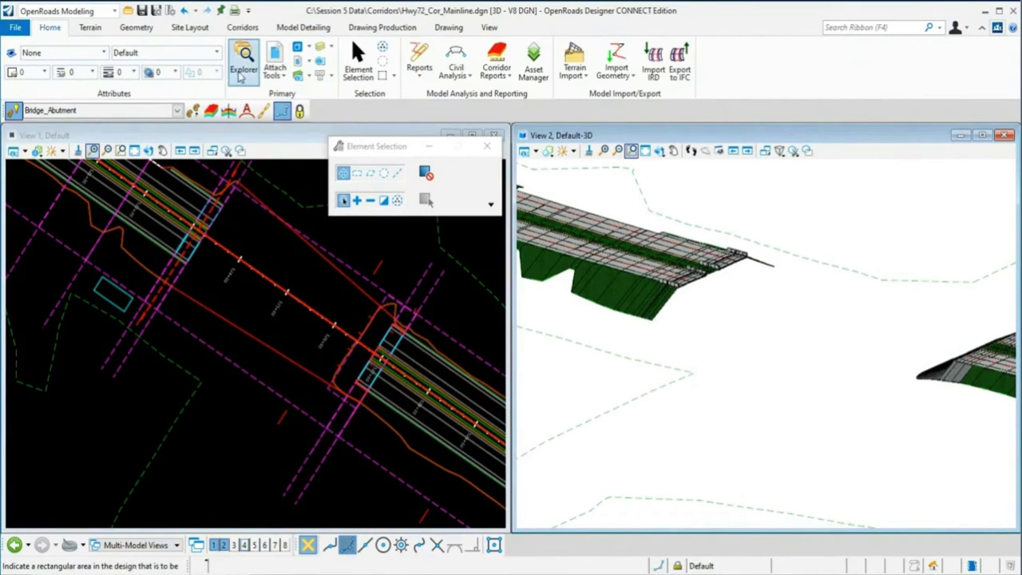
- Turn on the display of the Hwy72_Bridge_EB01.dgn and Hwy72_Bridge_WB01.dgn references in the 3D model
left_click(274, 68)
left_click(296, 100)
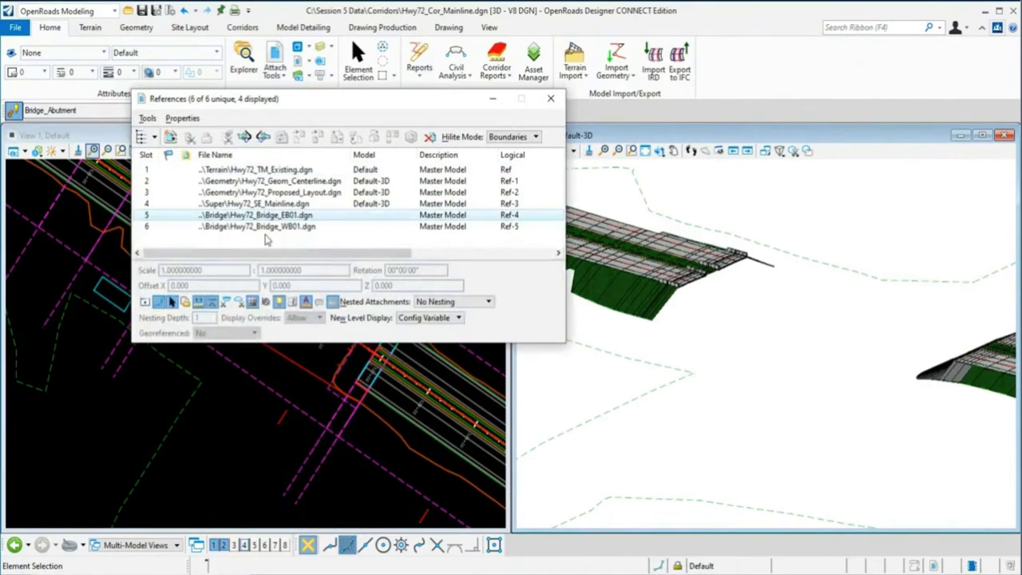
left_click(267, 228, "shift")
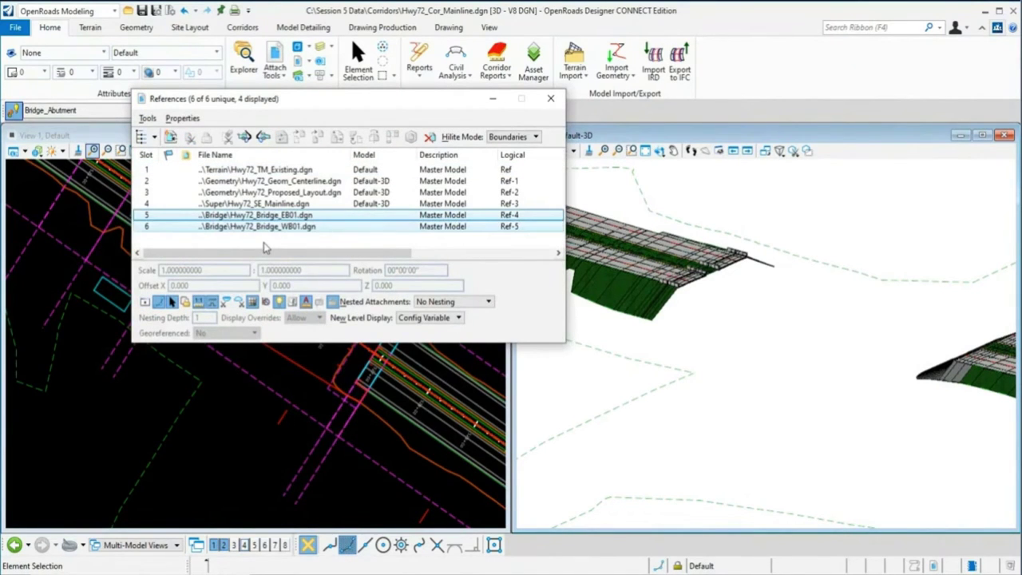
left_click(146, 303)
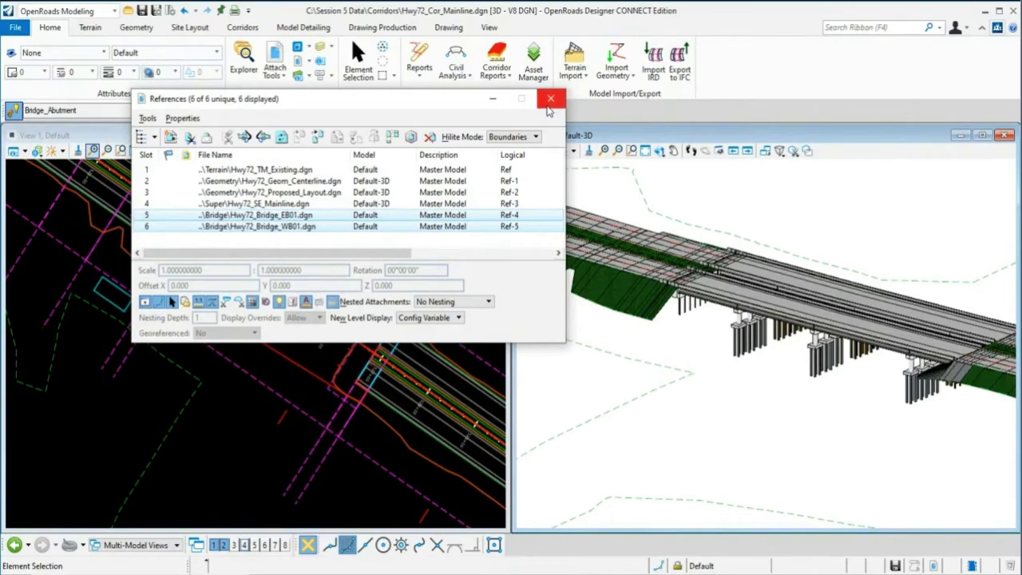
- Display the eastbound and westbound bridge references, Hwy72_Bridge_EB01.dgn and Hwy72_Bridge_WB01.dgn, in the 2D plan model
left_click(223, 418)
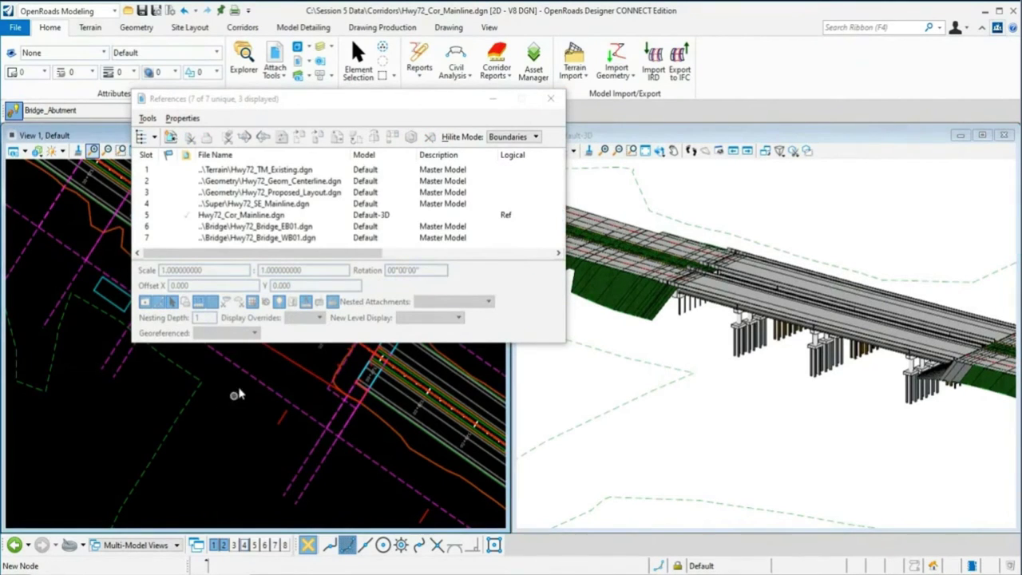
left_click(275, 229)
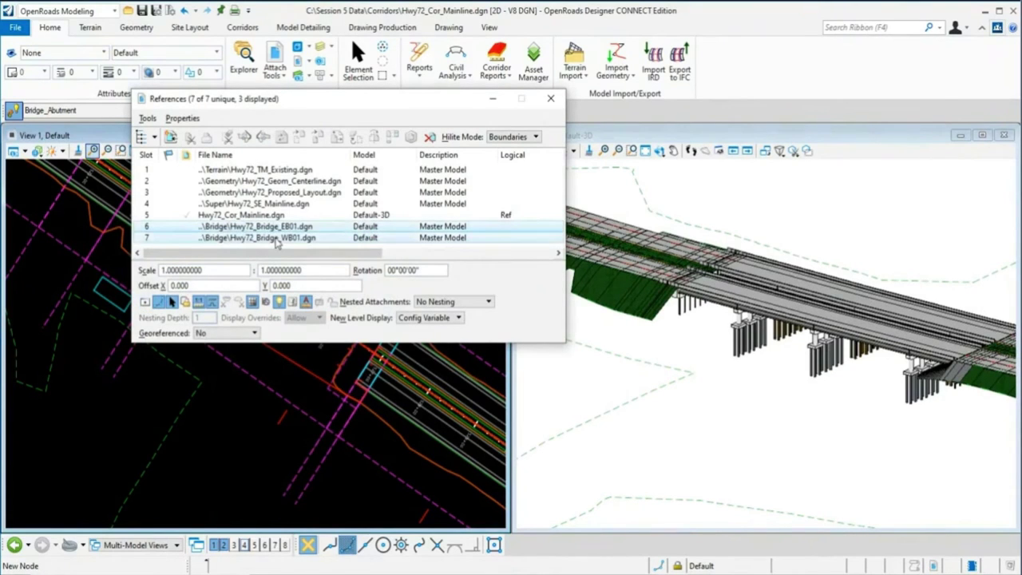
left_click(145, 303)
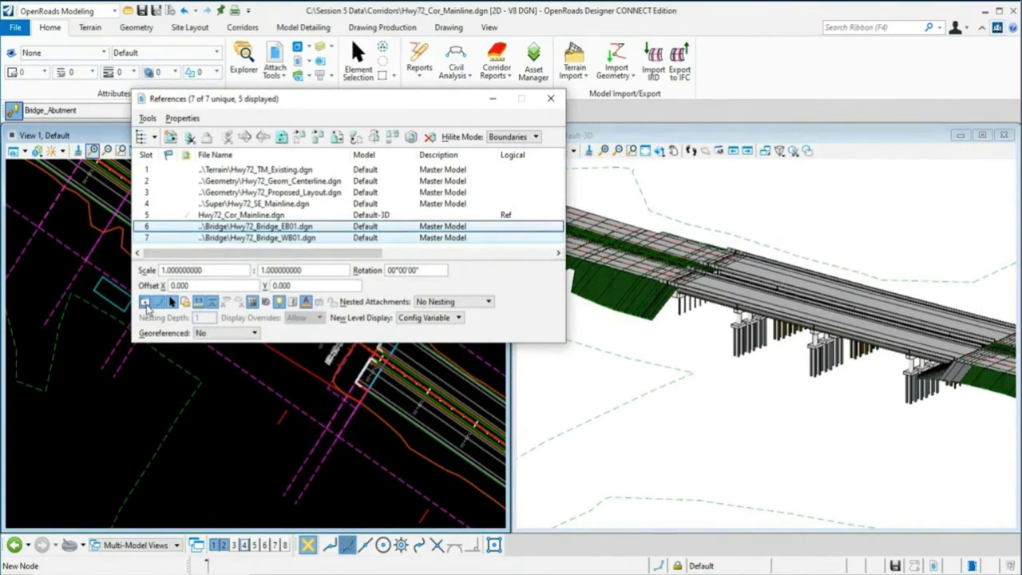
left_click(551, 100)
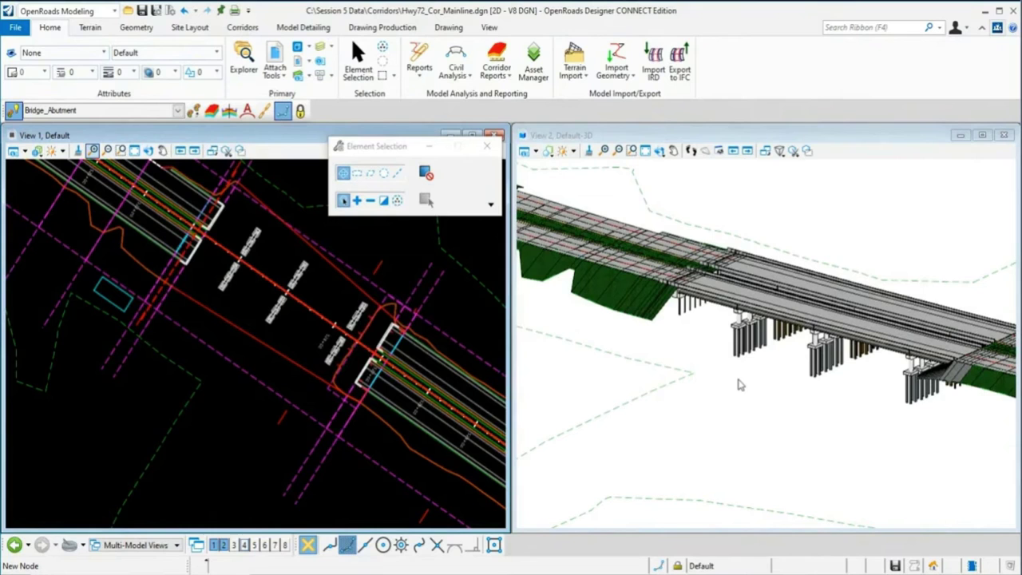
- Inspect the eastbound bridge abutment up close in 3D where it meets the corridor's side slope
scroll(722, 288, "up", 3)
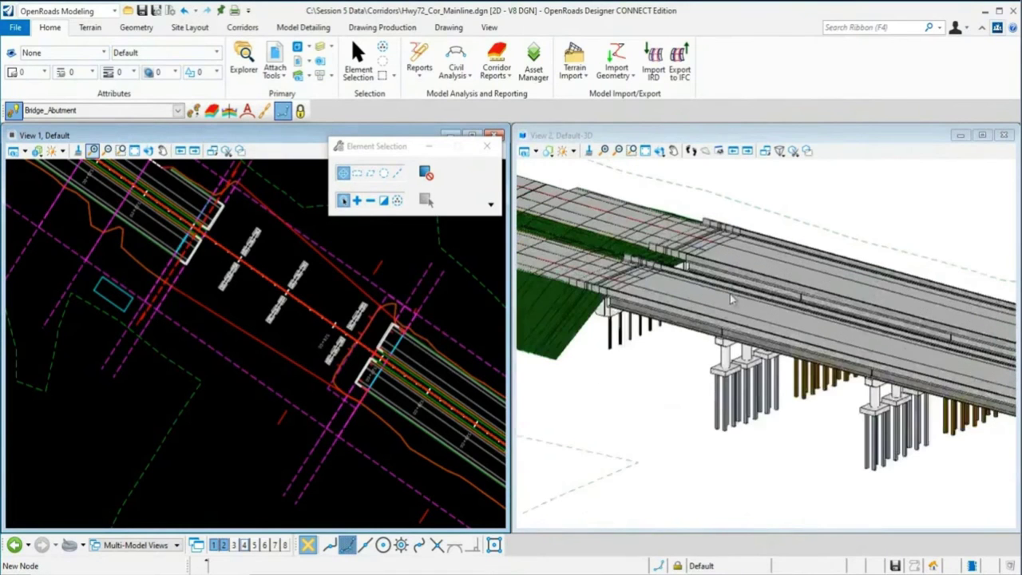
scroll(649, 335, "up", 4)
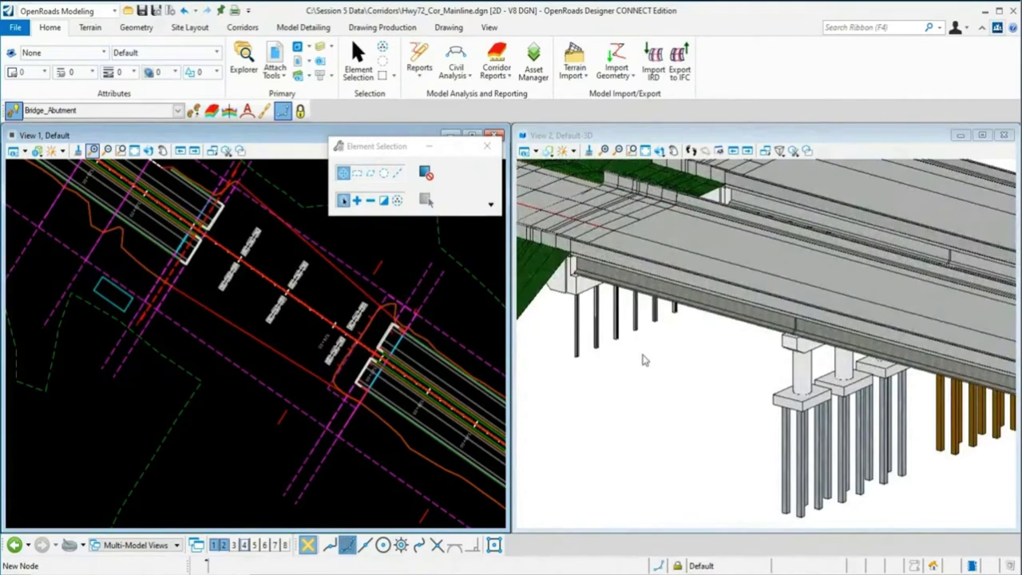
scroll(584, 351, "up", 4)
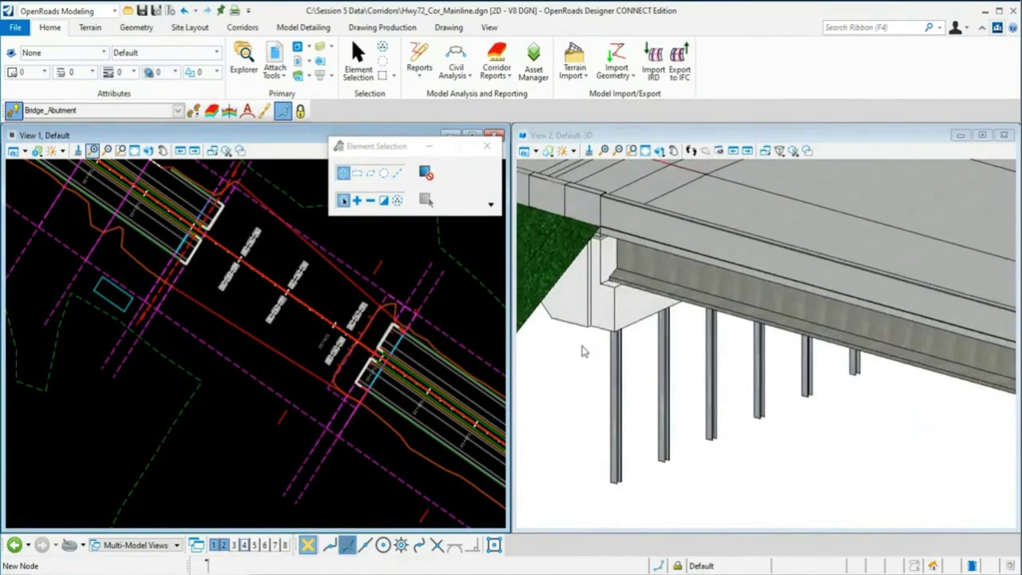
left_click(584, 352)
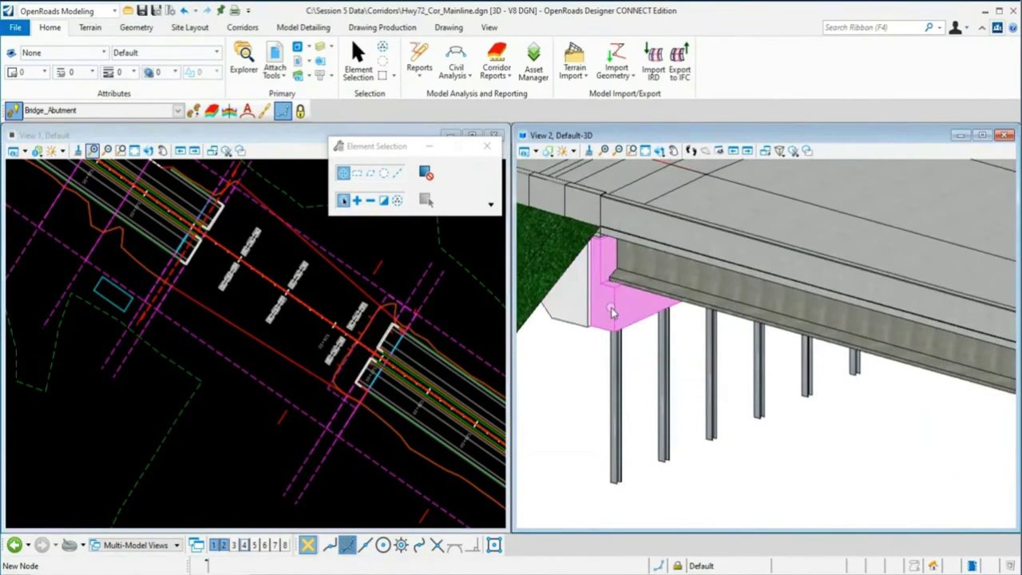
scroll(608, 332, "down", 5)
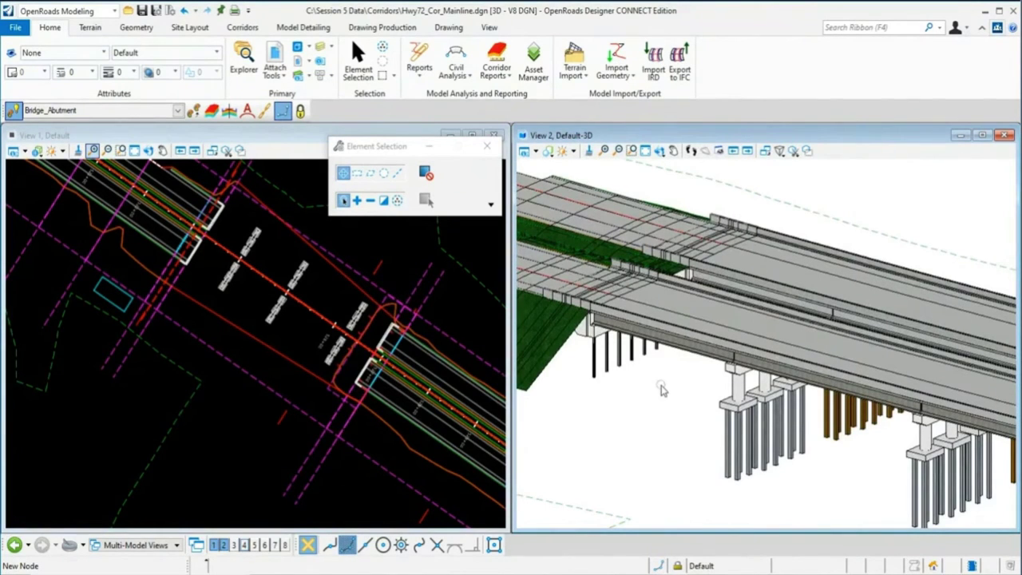
- Turn off the deck, barrier, haunch and girder levels of both bridges by element in the 3D model, exposing the abutments
right_click(662, 390)
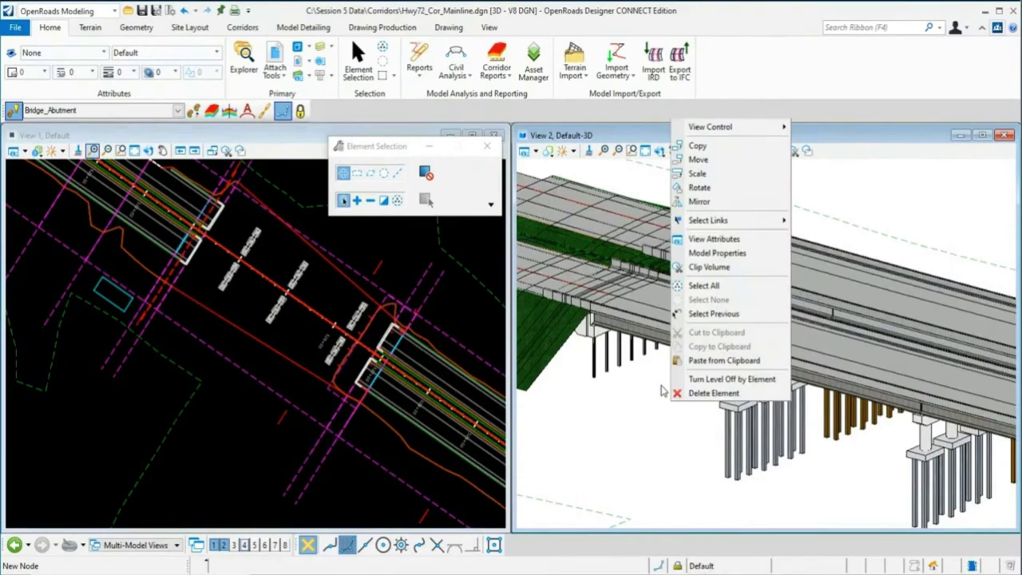
left_click(771, 385)
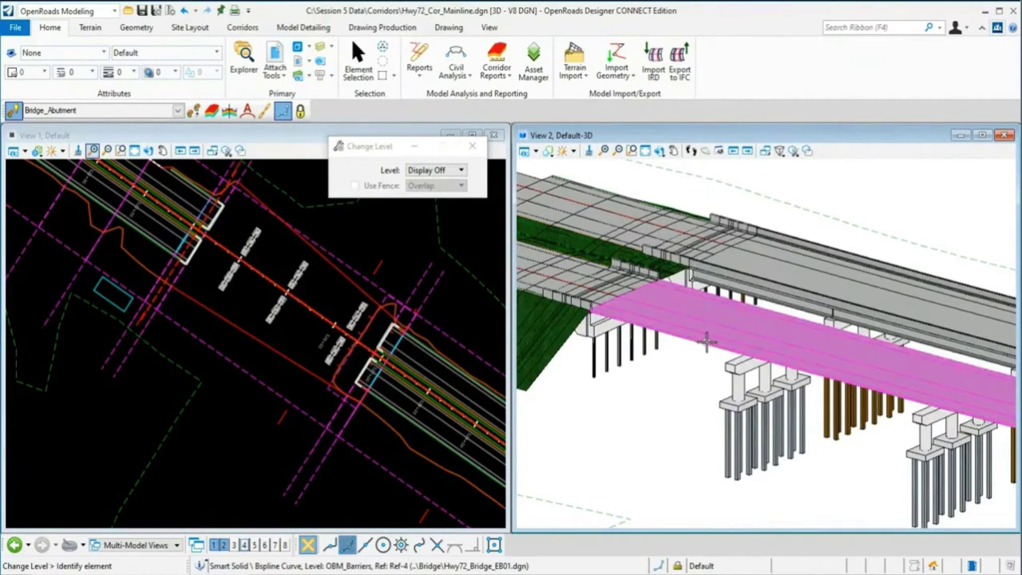
left_click(706, 341)
left_click(706, 342)
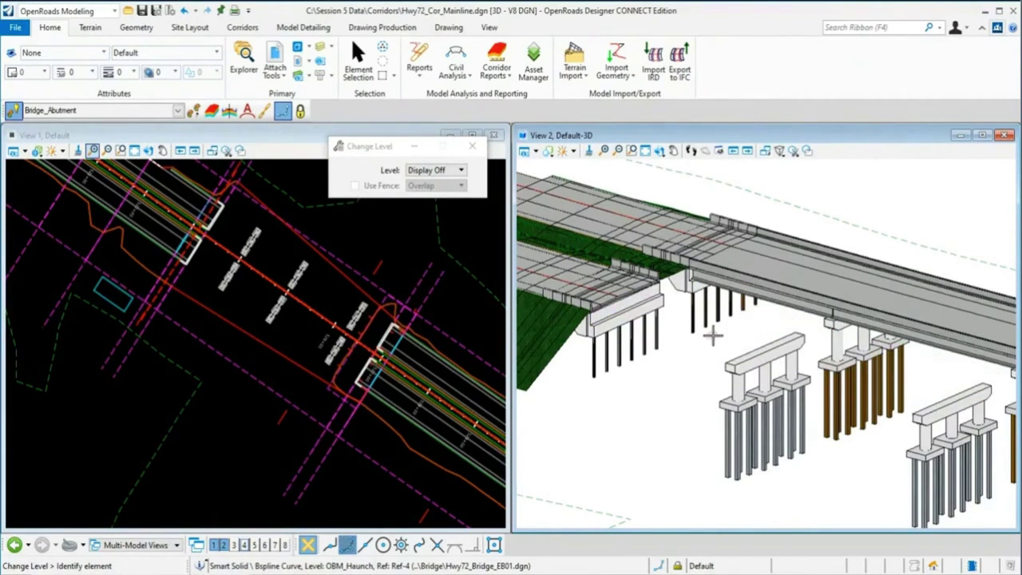
left_click(788, 295)
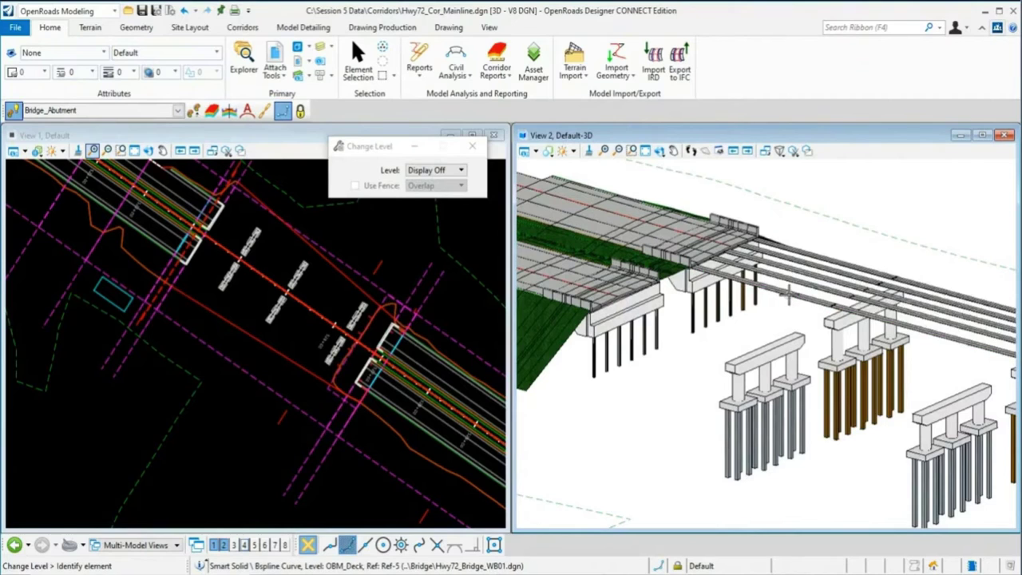
left_click(799, 290)
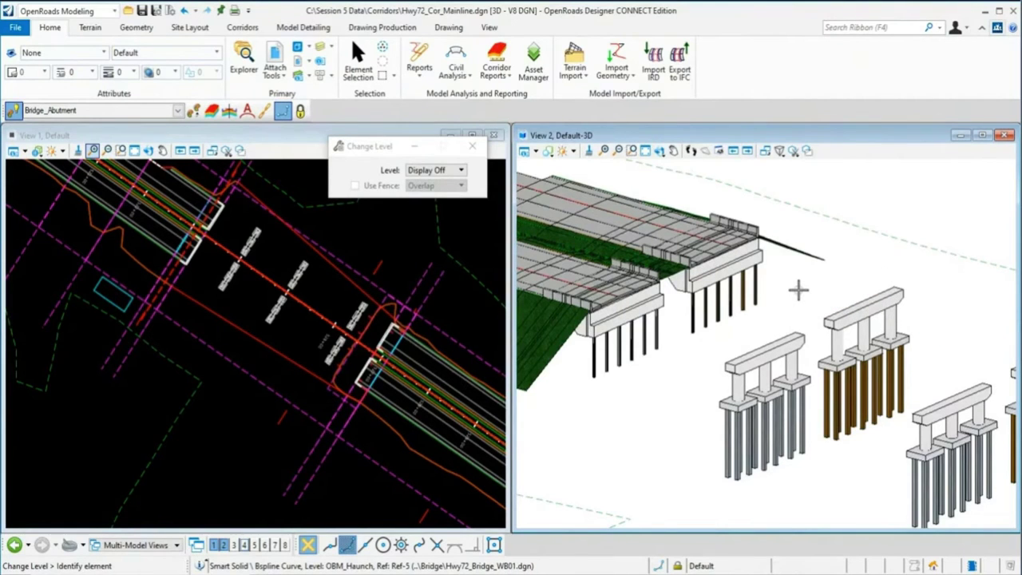
middle_click_drag(799, 290, 651, 318, "shift")
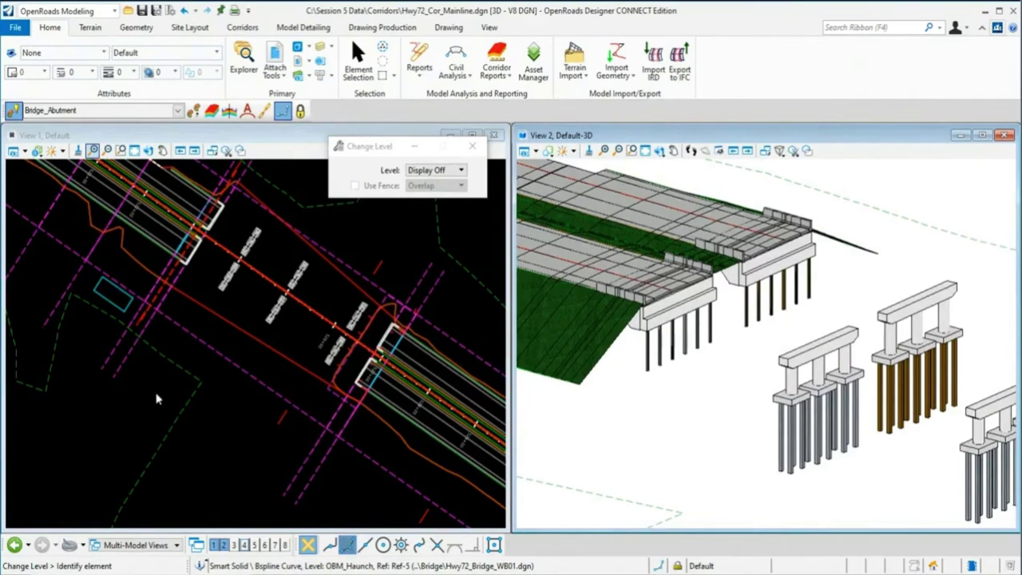
- Examine the eastbound and westbound abutment caps near station 523+00 in the plan view
scroll(160, 352, "up", 2)
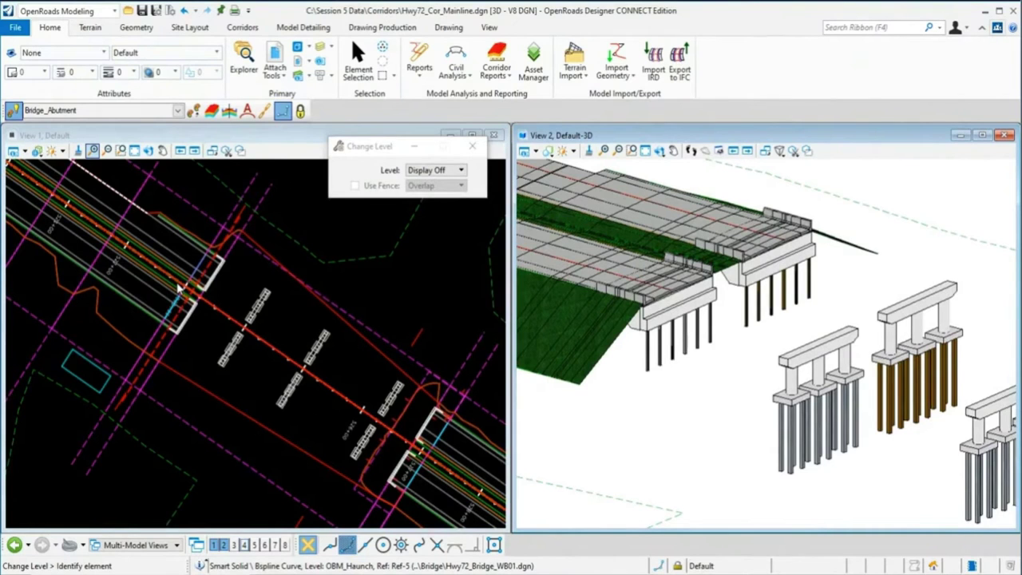
scroll(175, 284, "down", 1)
scroll(170, 269, "up", 1)
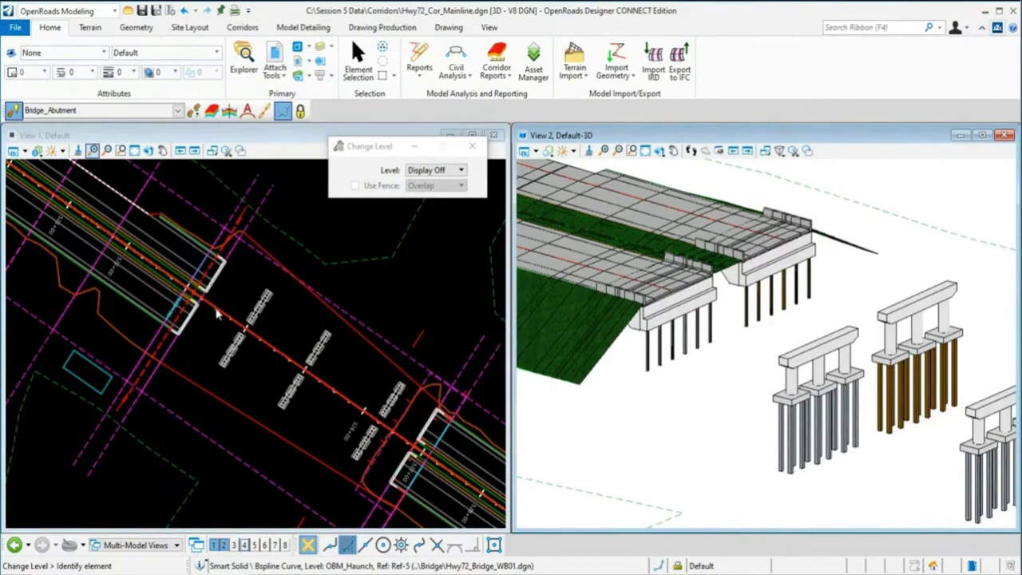
scroll(216, 277, "up", 2)
scroll(172, 408, "down", 1)
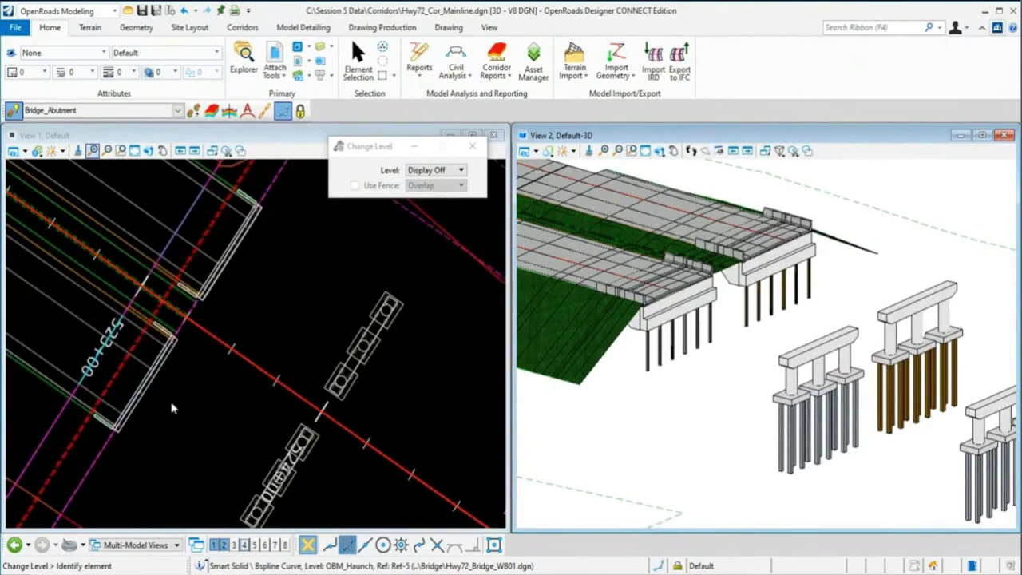
scroll(172, 408, "up", 1)
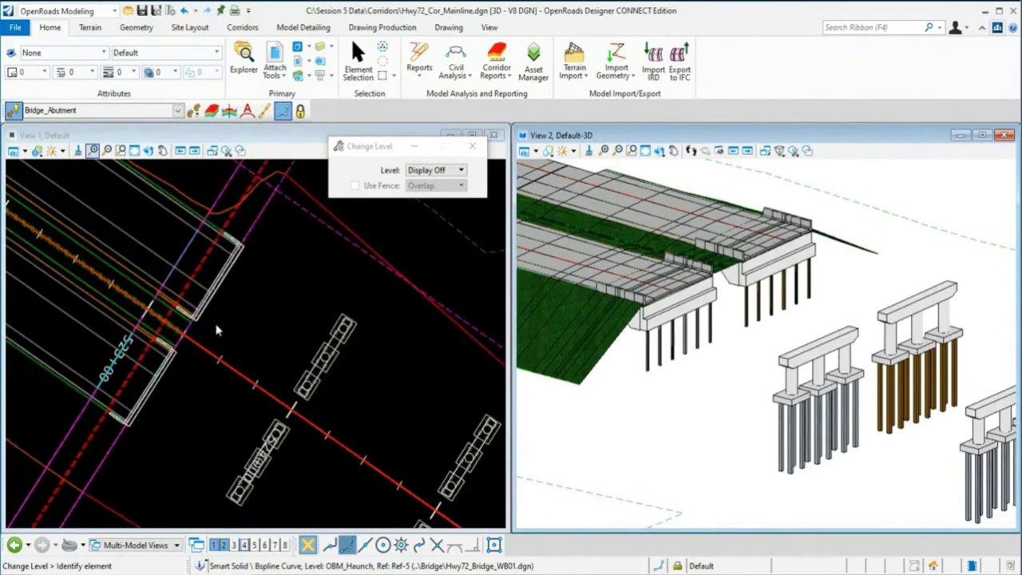
scroll(218, 331, "up", 1)
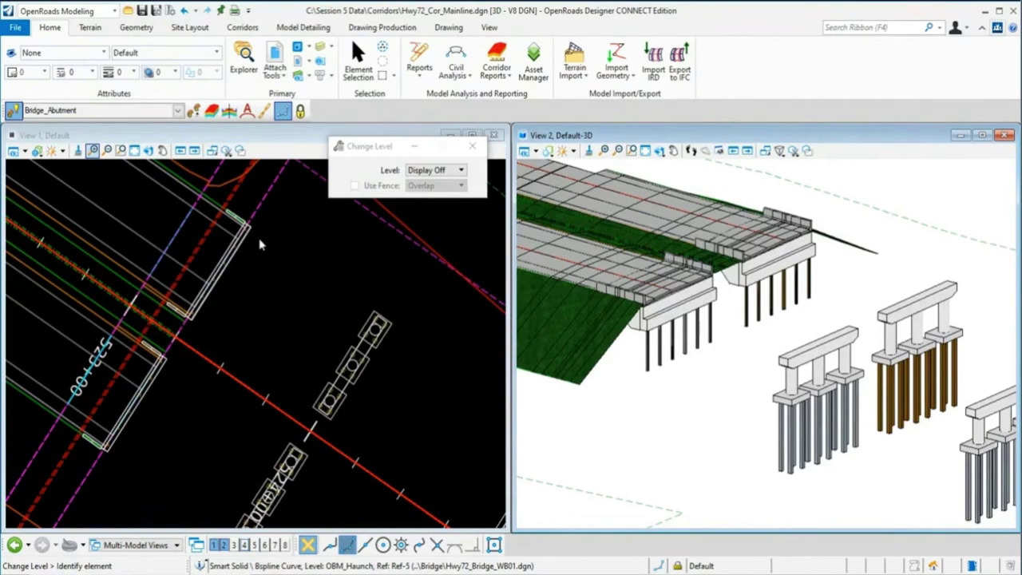
left_click(357, 64)
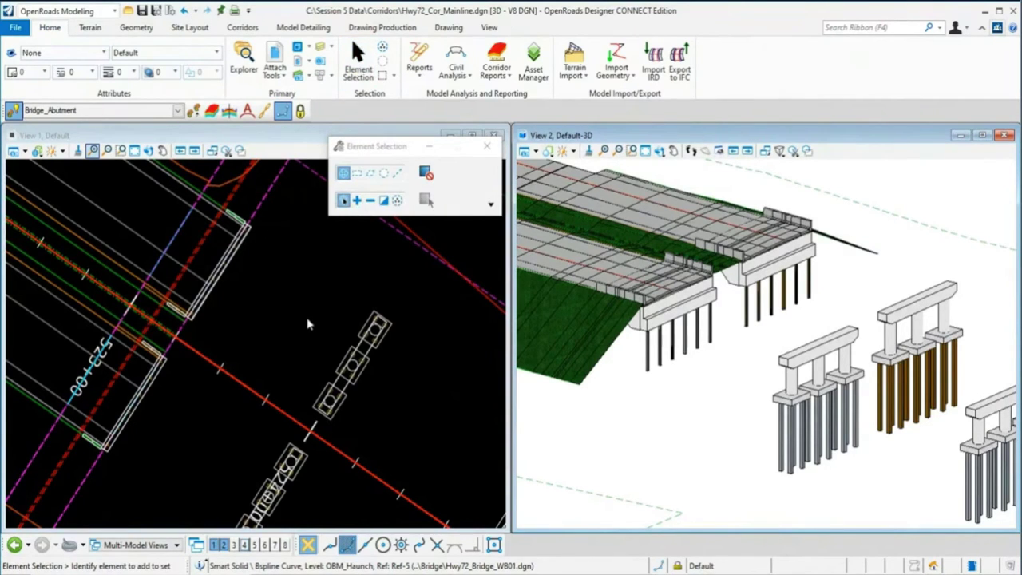
- Draw a Bridge_Abutment line about 119.33 long along the caps' front face, from the eastbound outer corner to the westbound outer corner
left_click(142, 31)
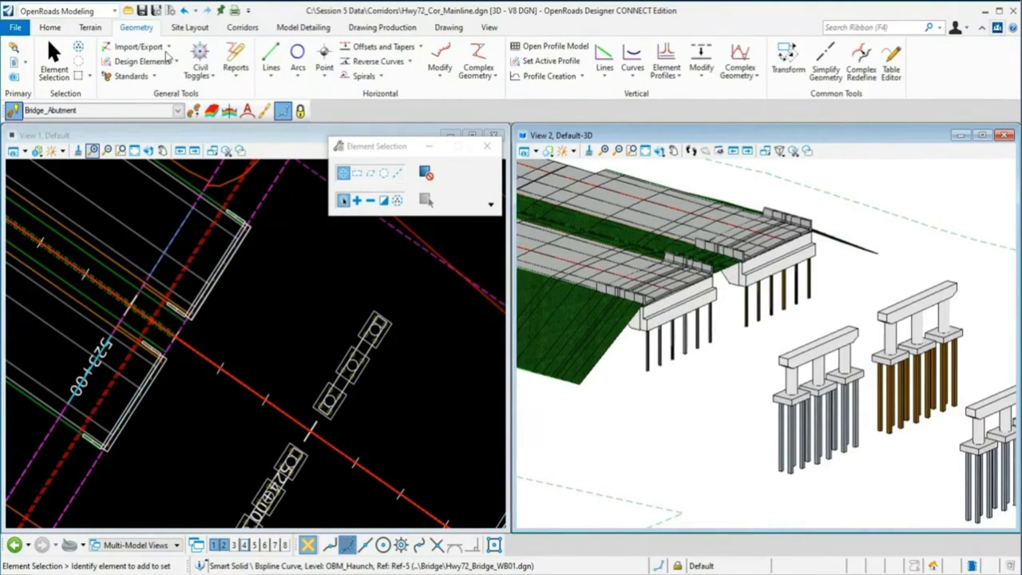
left_click(271, 57)
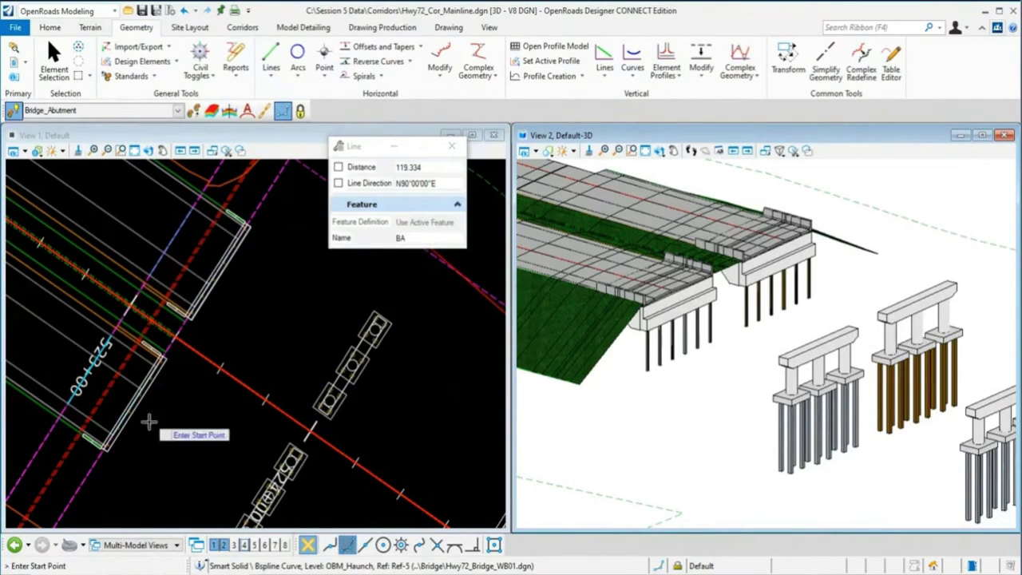
scroll(101, 468, "up", 1)
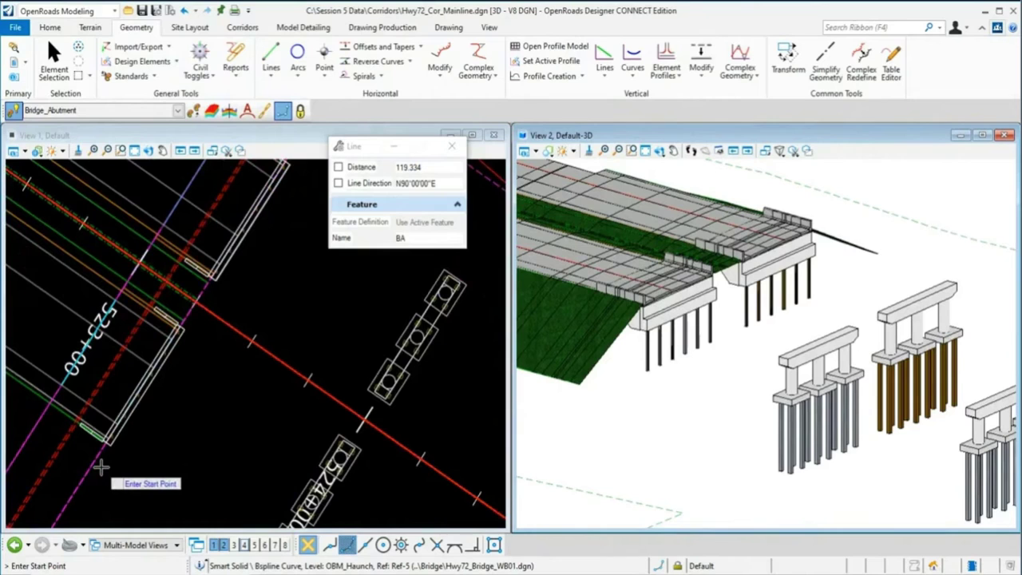
scroll(102, 463, "up", 3)
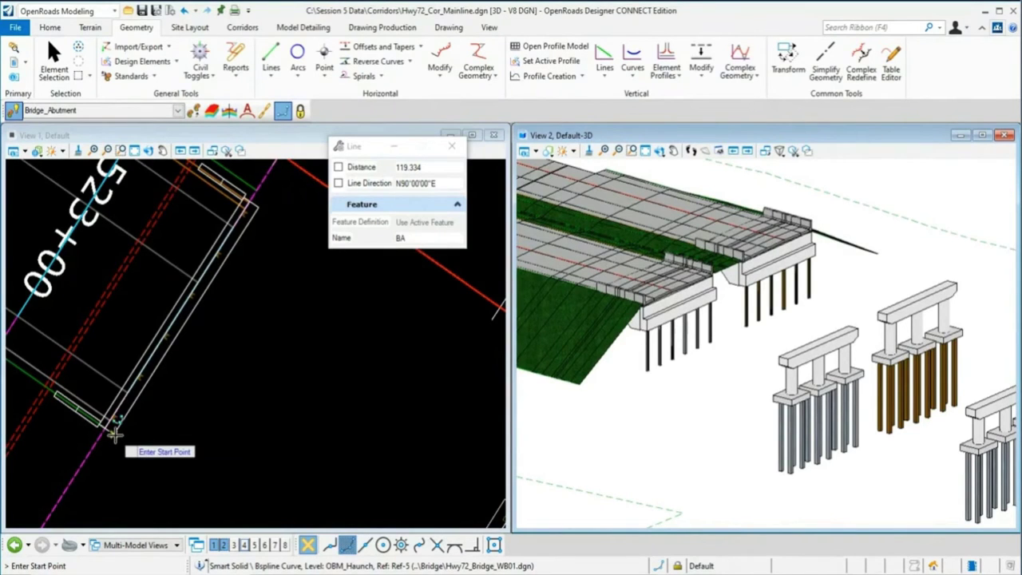
left_click(116, 435)
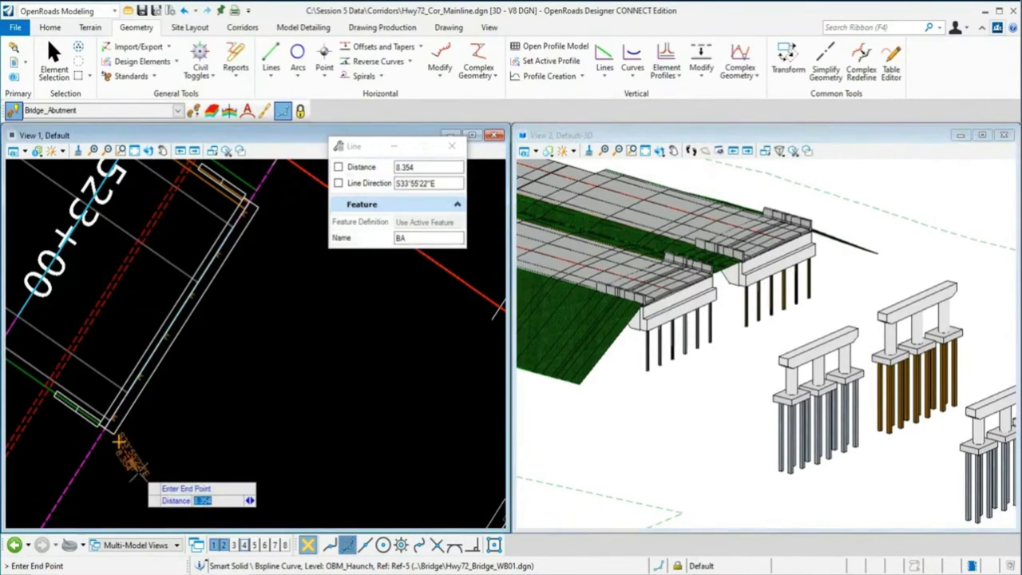
scroll(116, 438, "down", 4)
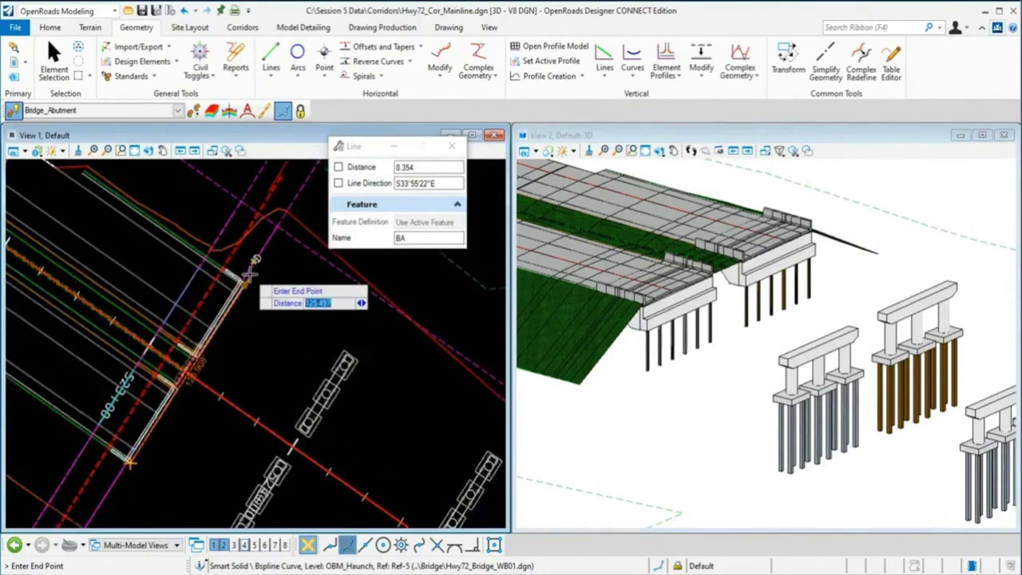
scroll(249, 274, "up", 4)
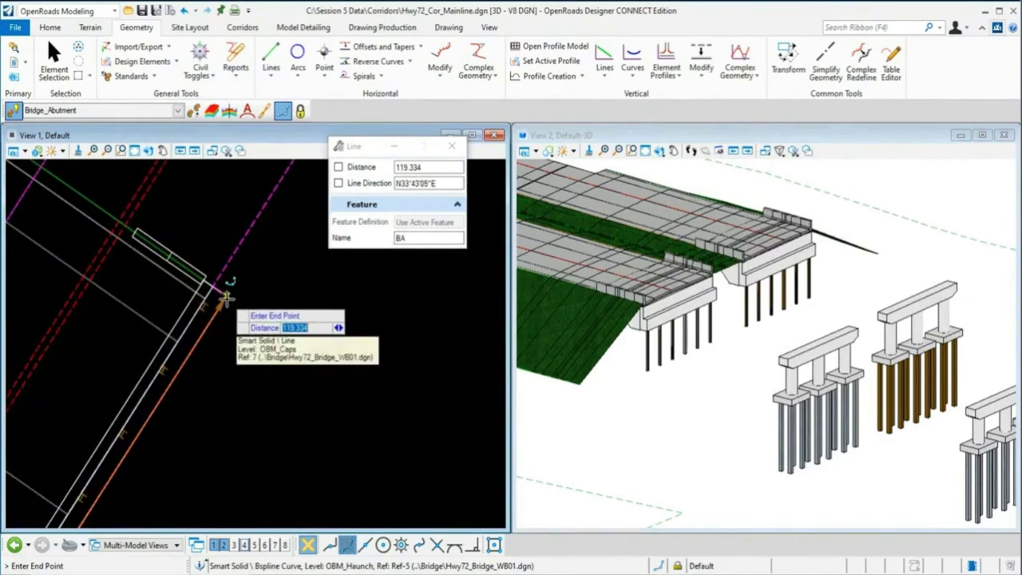
left_click(227, 297)
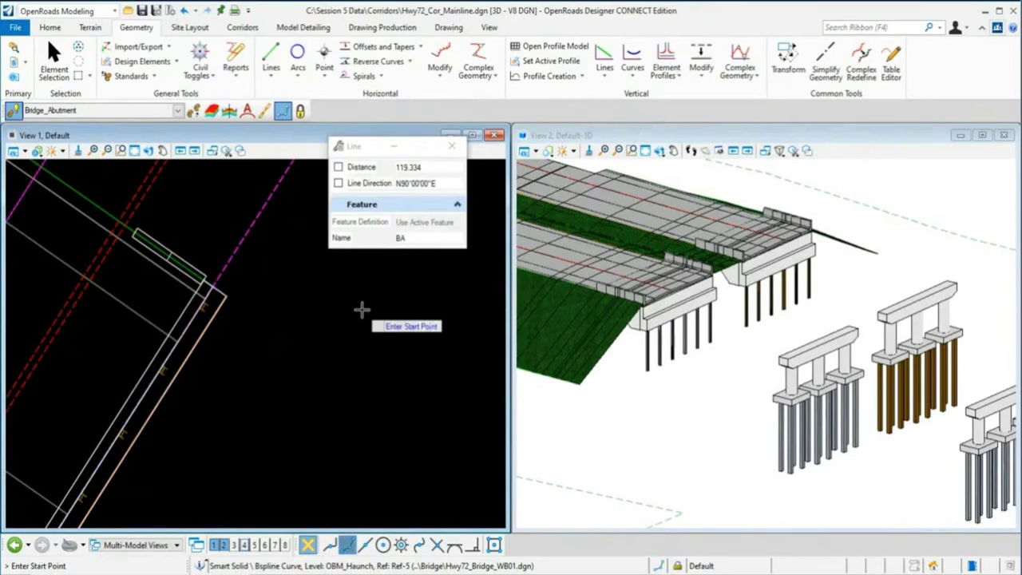
scroll(361, 309, "down", 3)
scroll(331, 416, "up", 4)
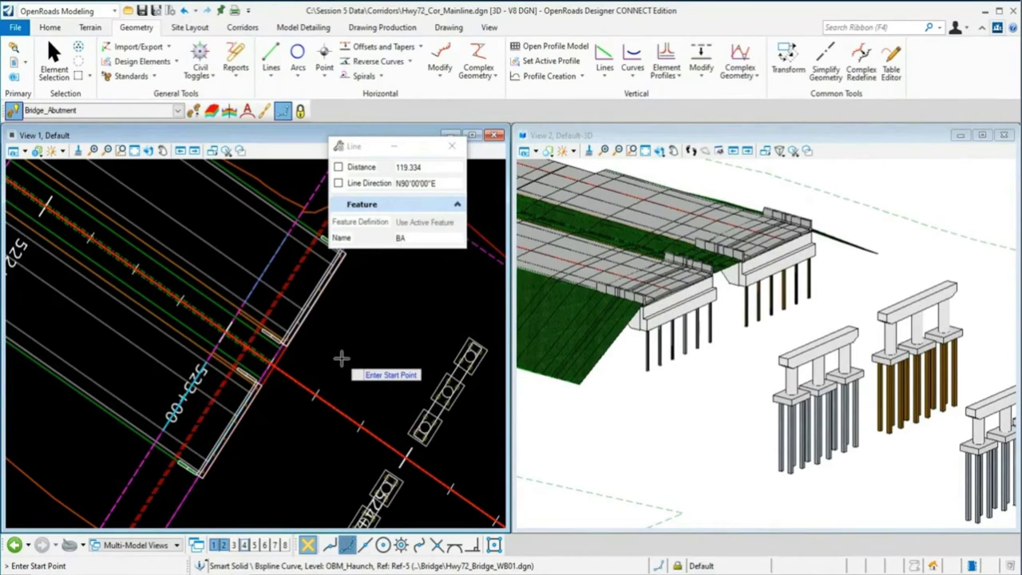
- Open the profile model of the new abutment line in View 4
left_click(57, 66)
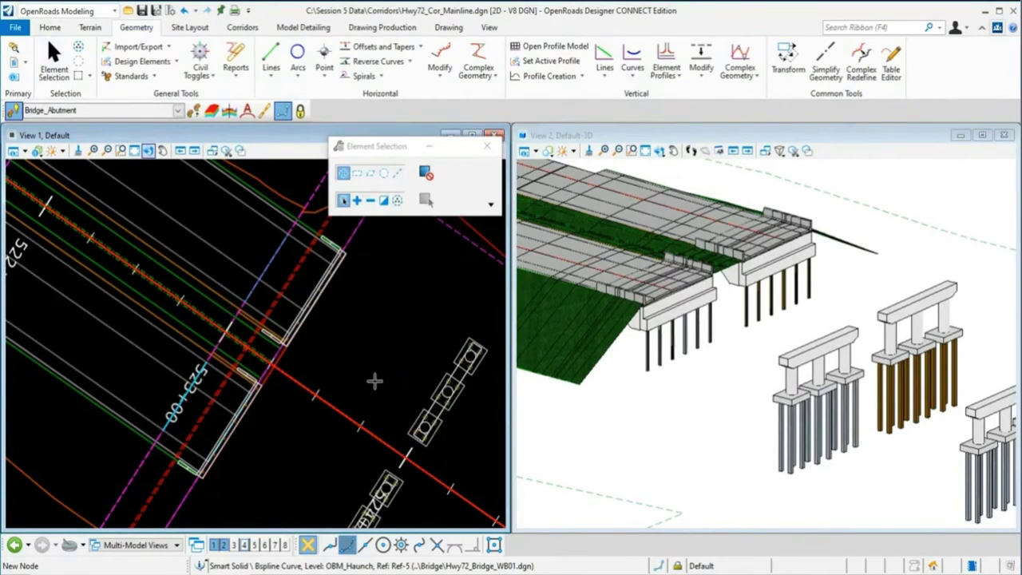
scroll(280, 363, "up", 3)
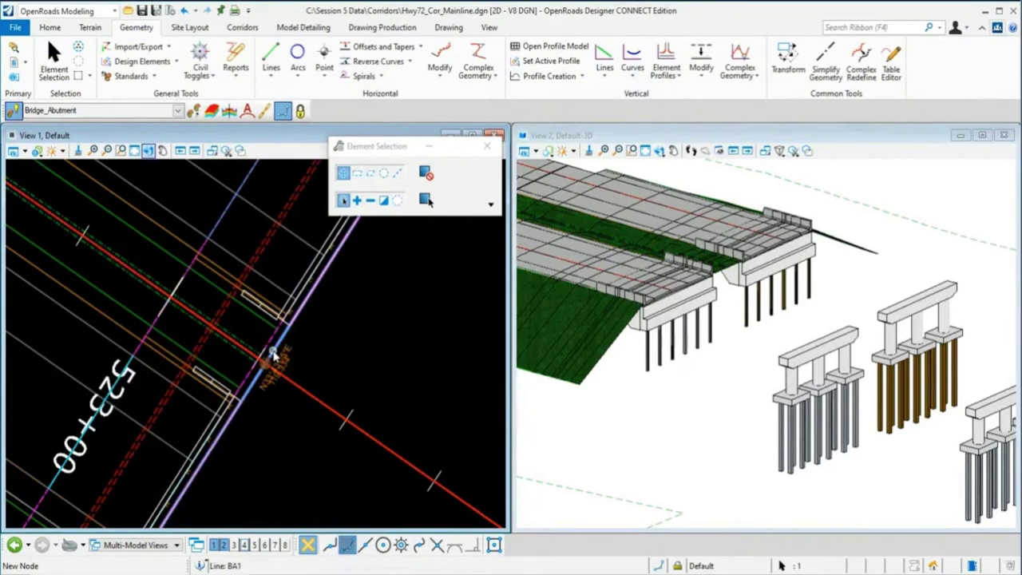
mouse_move(274, 356)
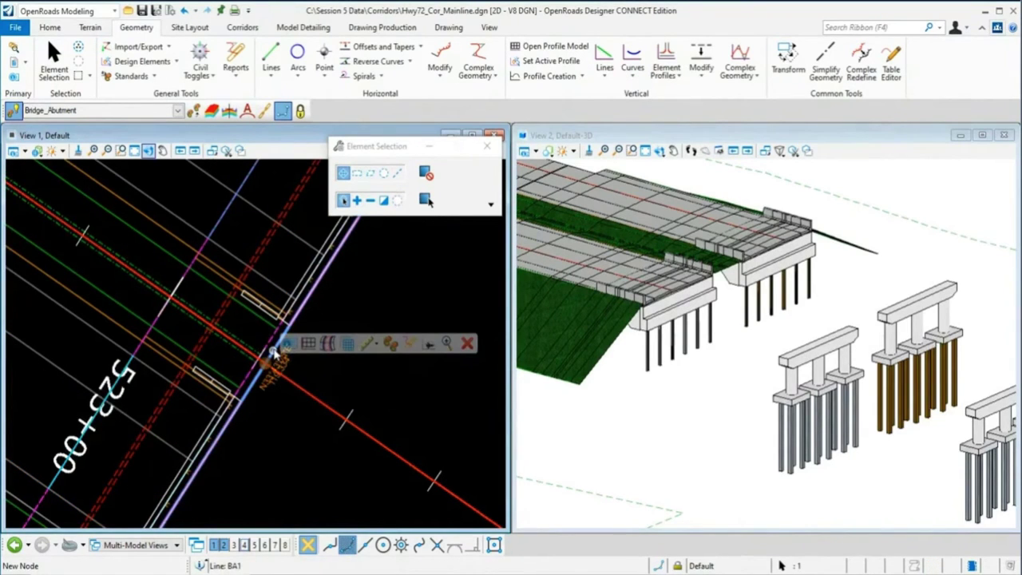
left_click(274, 354)
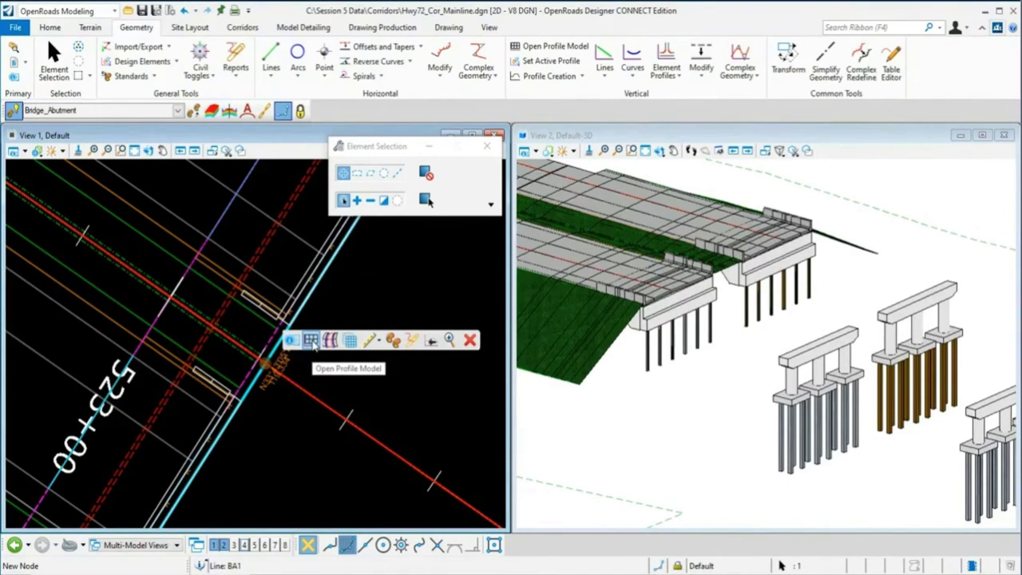
left_click(310, 341)
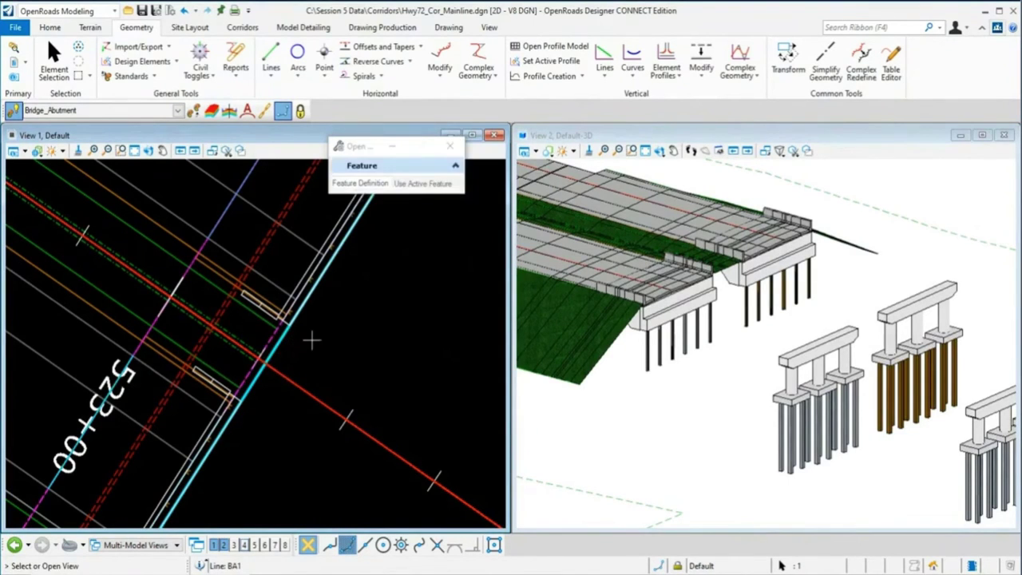
left_click(245, 545)
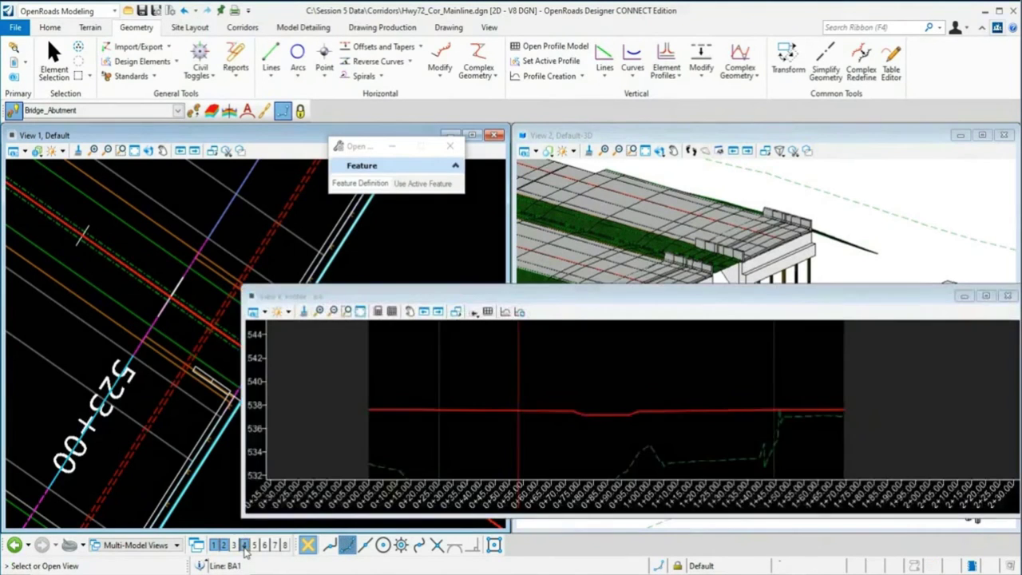
left_click(254, 545)
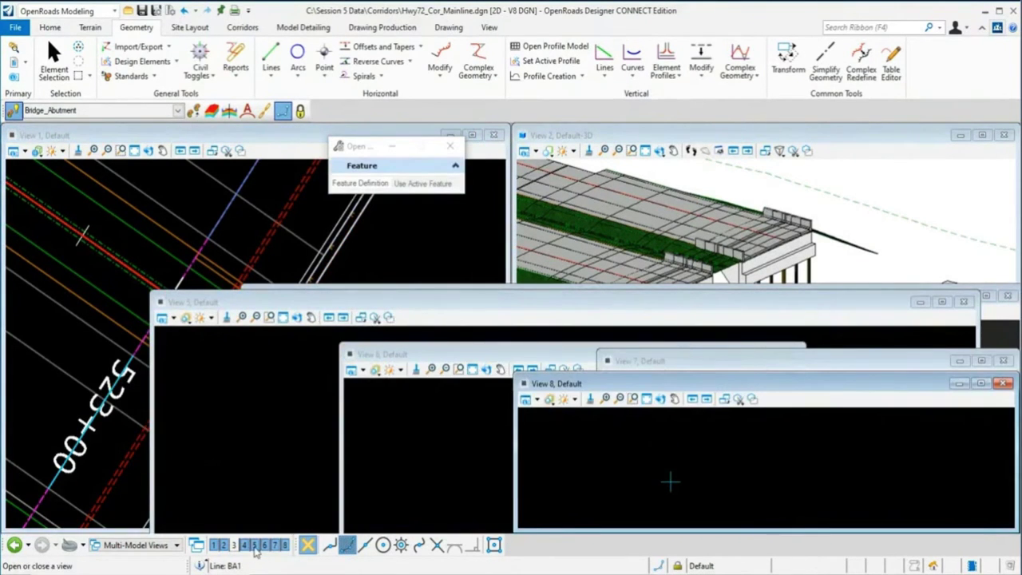
left_click_drag(254, 544, 285, 548)
left_click(547, 372)
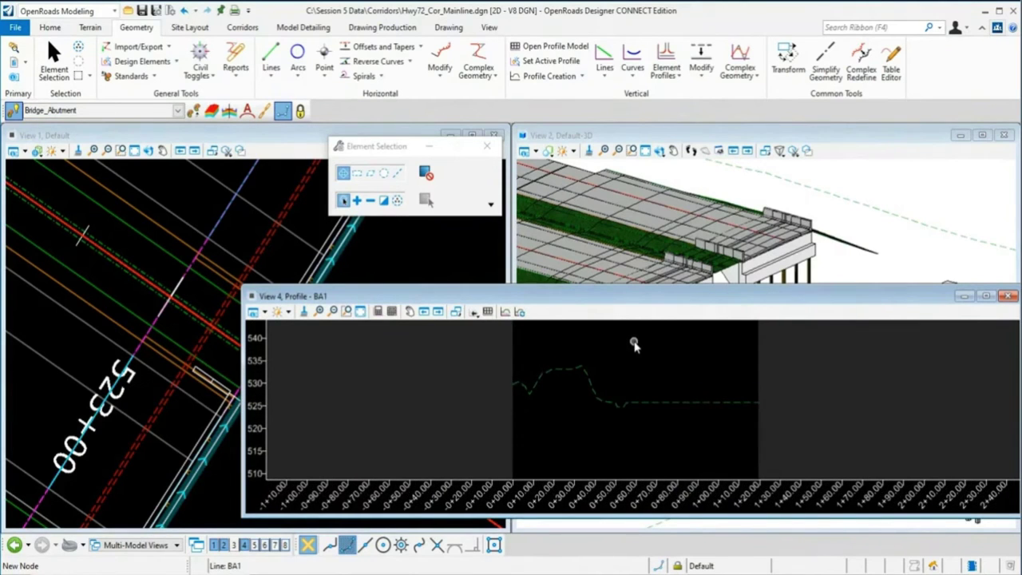
- Create a 3D cut in the abutment's profile view by the Corners method, spanning the line's full length from about elevation 520.6 upward
scroll(633, 347, "up", 1)
scroll(725, 379, "up", 1)
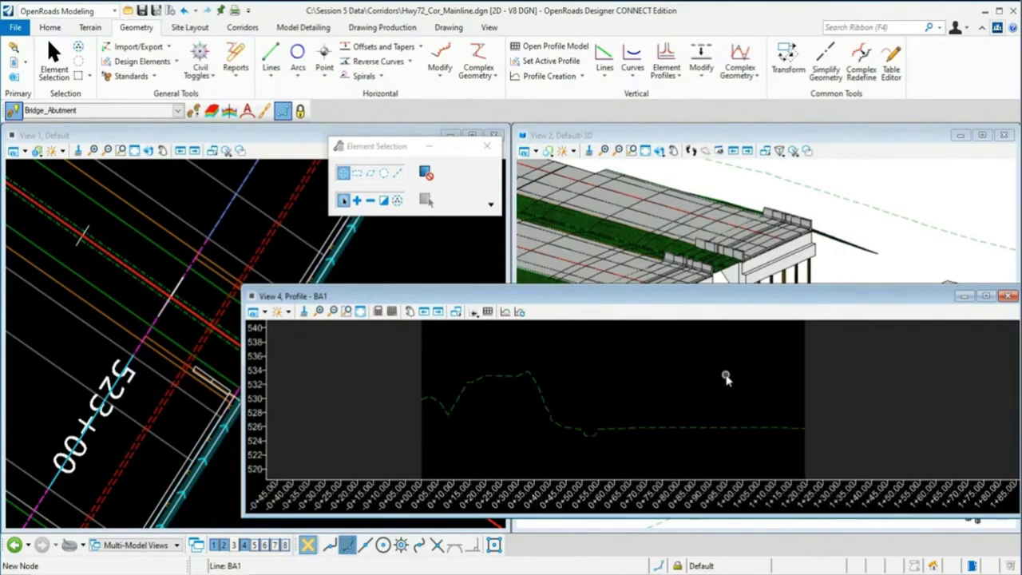
scroll(503, 445, "down", 2)
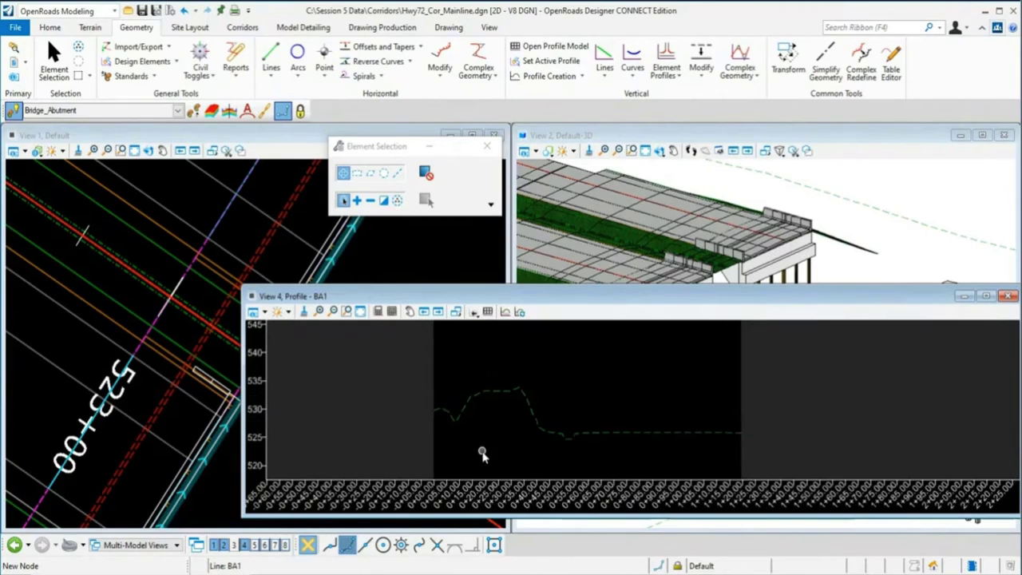
left_click(507, 312)
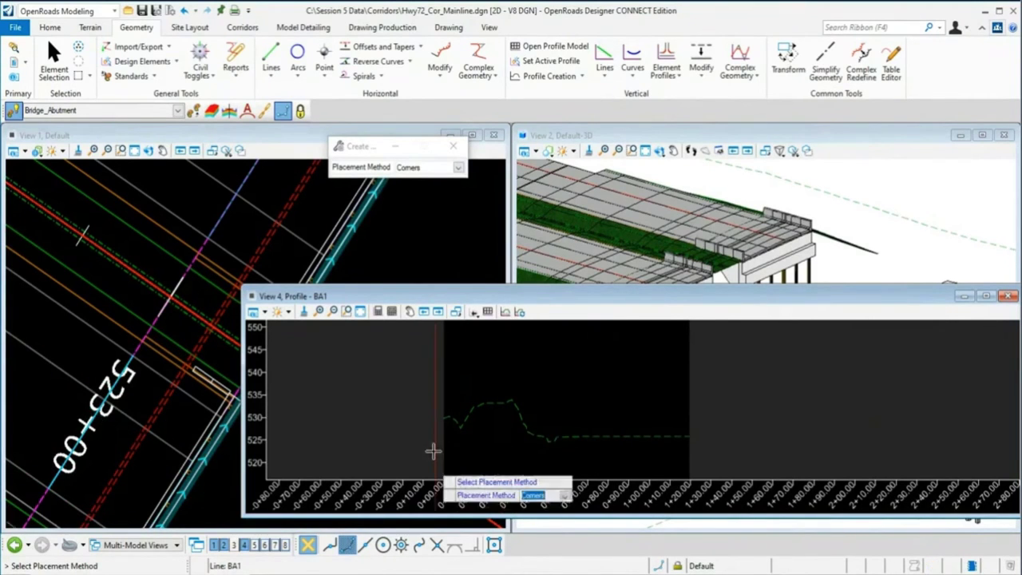
left_click(422, 415)
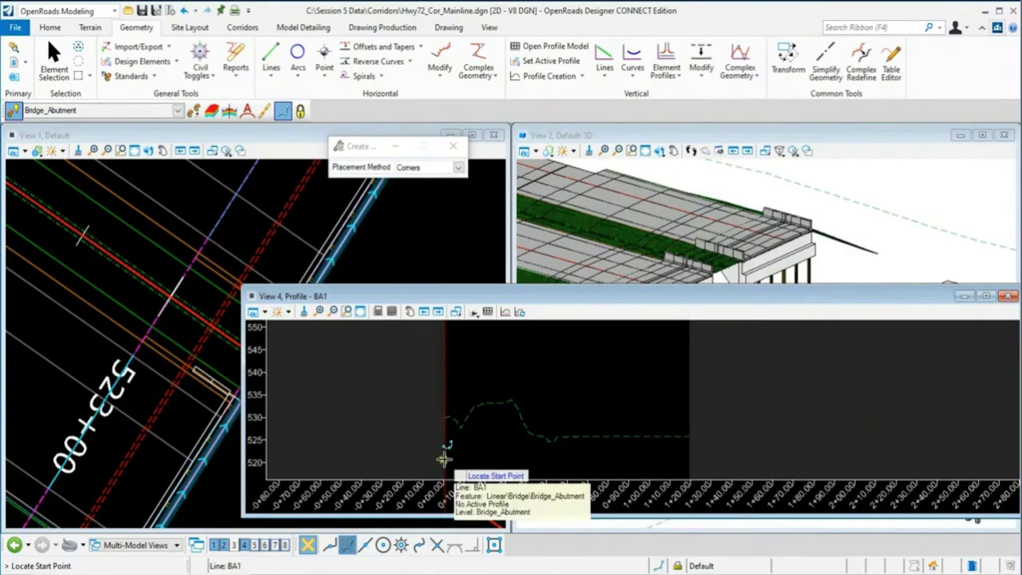
left_click(495, 437)
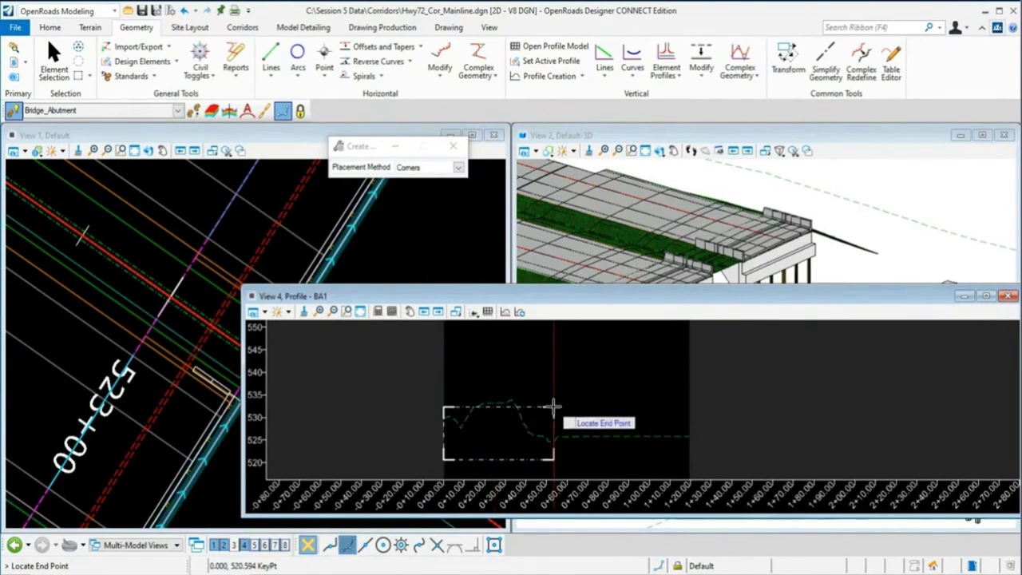
scroll(623, 357, "down", 2)
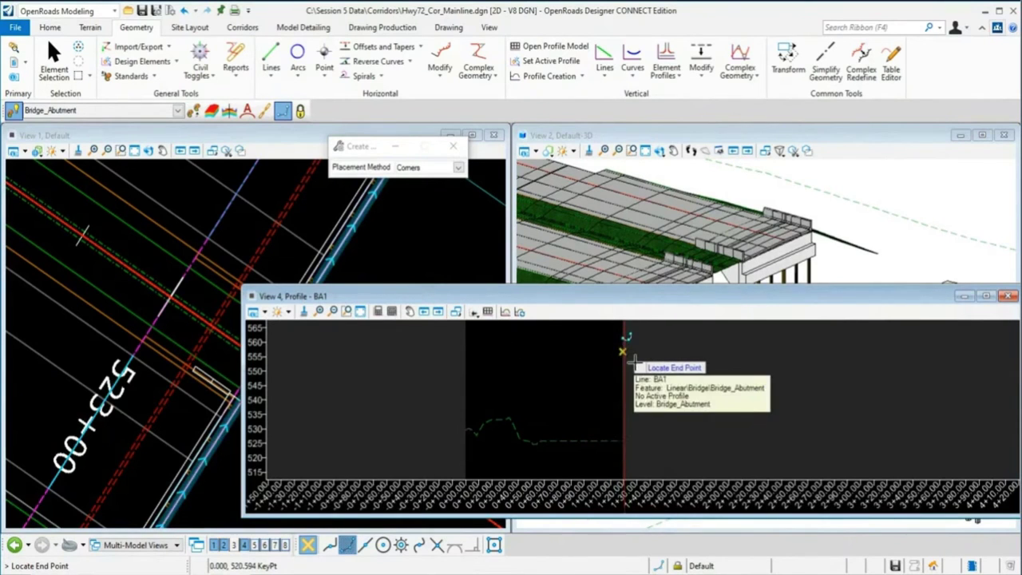
left_click(631, 361)
scroll(582, 429, "up", 2)
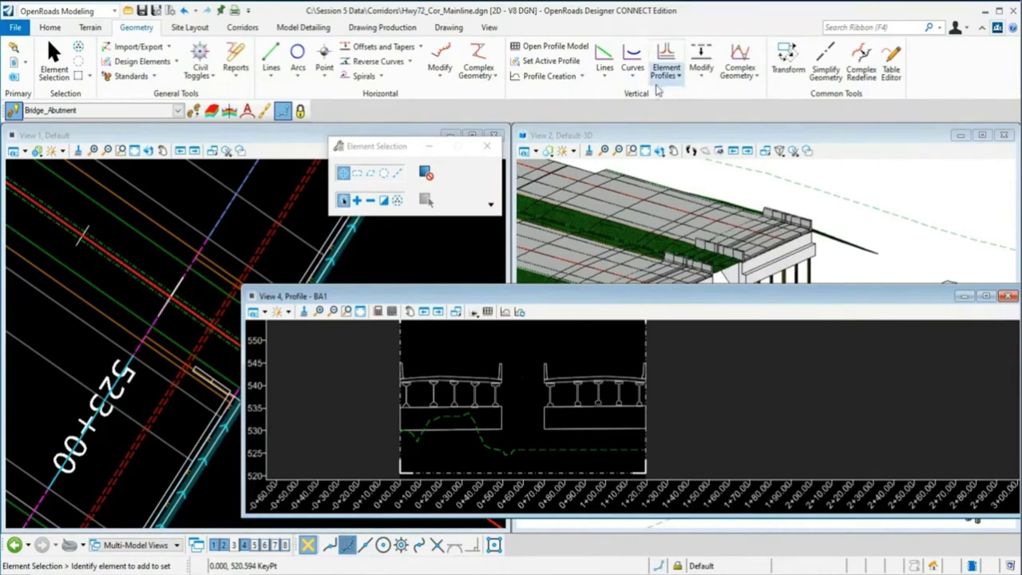
- Assign the abutment line a profile by constant elevation of 534.04
left_click(681, 80)
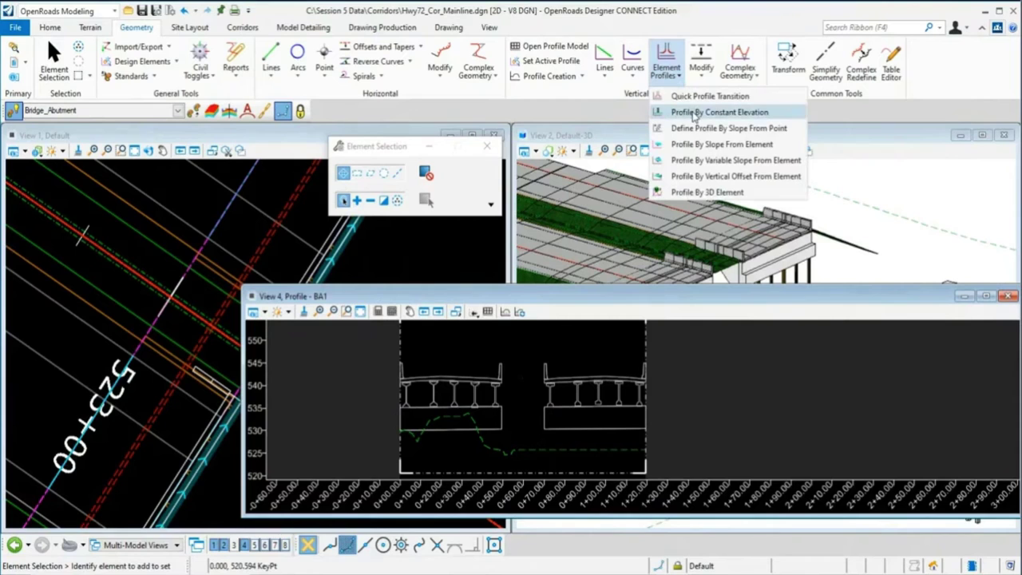
left_click(667, 64)
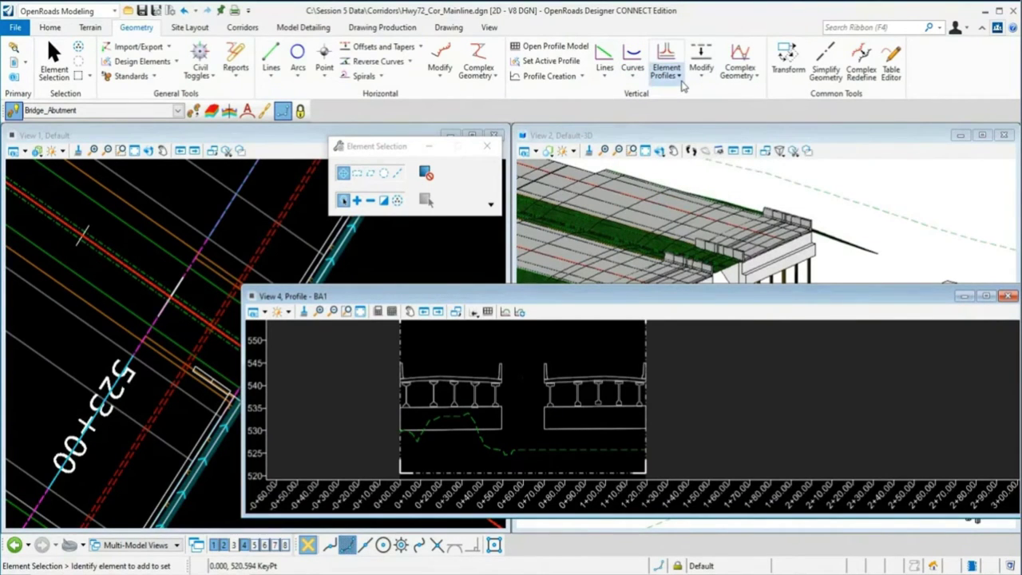
left_click(681, 78)
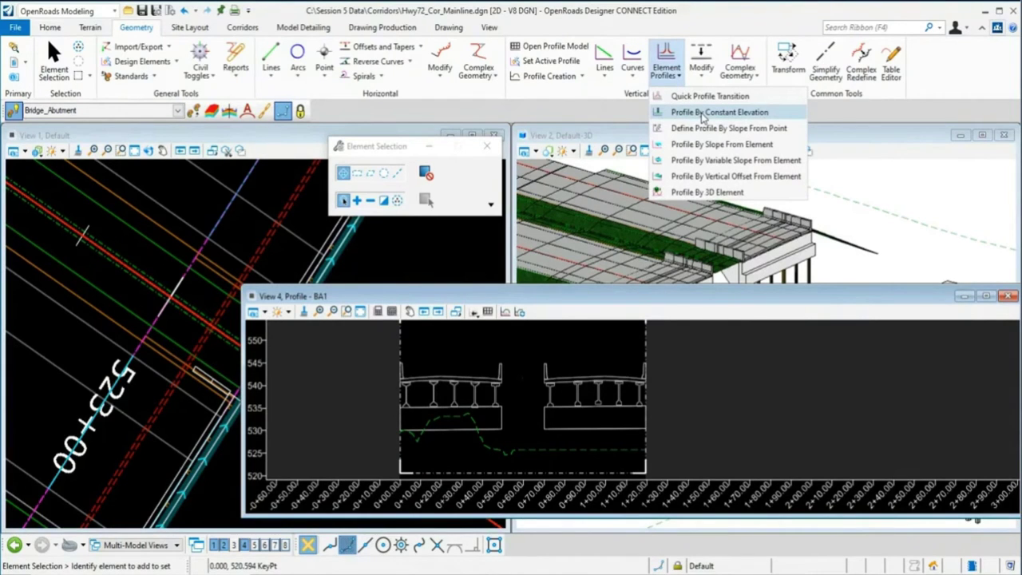
left_click(703, 116)
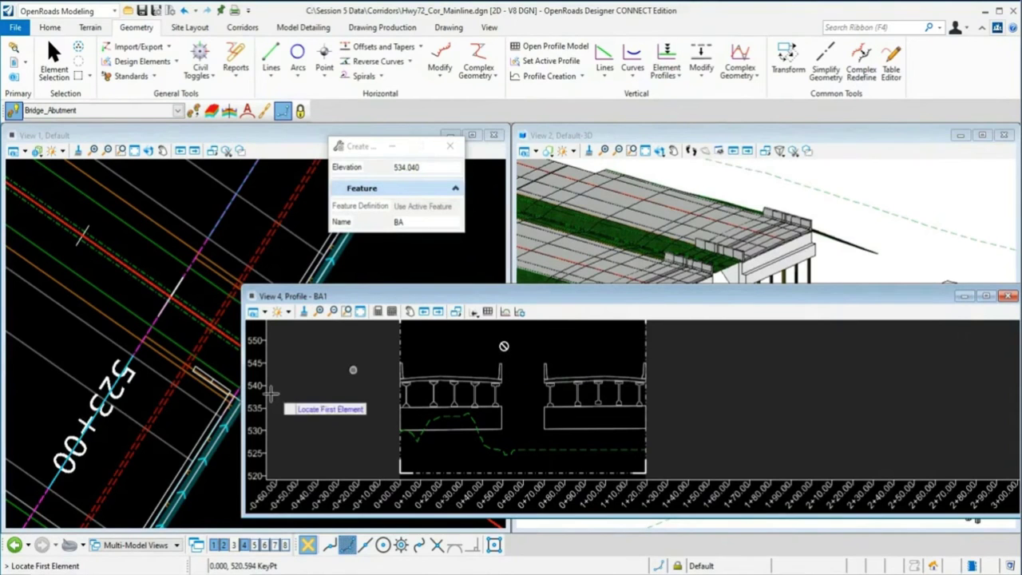
scroll(214, 407, "down", 2)
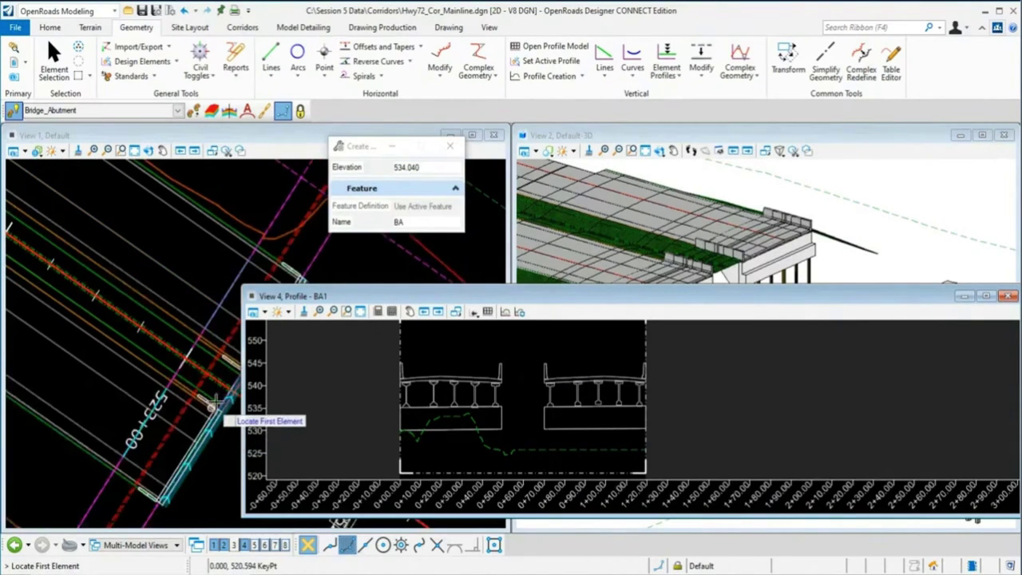
scroll(214, 406, "up", 3)
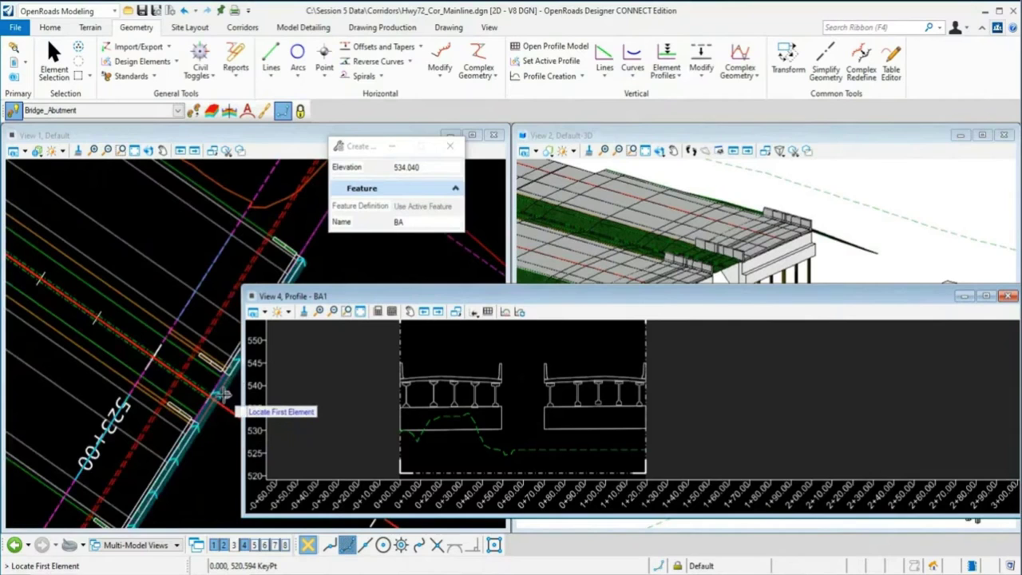
left_click(223, 386)
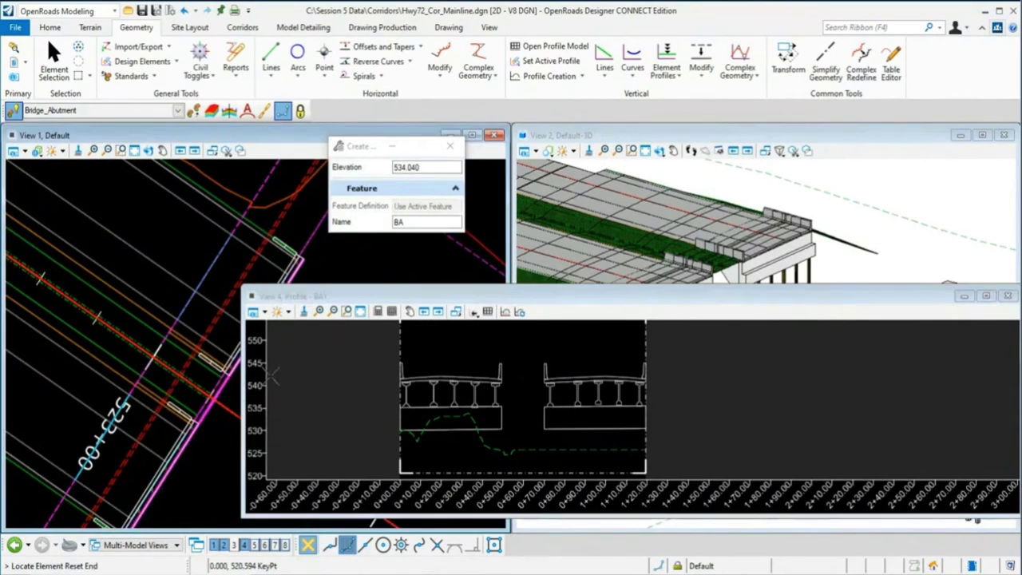
right_click(306, 361)
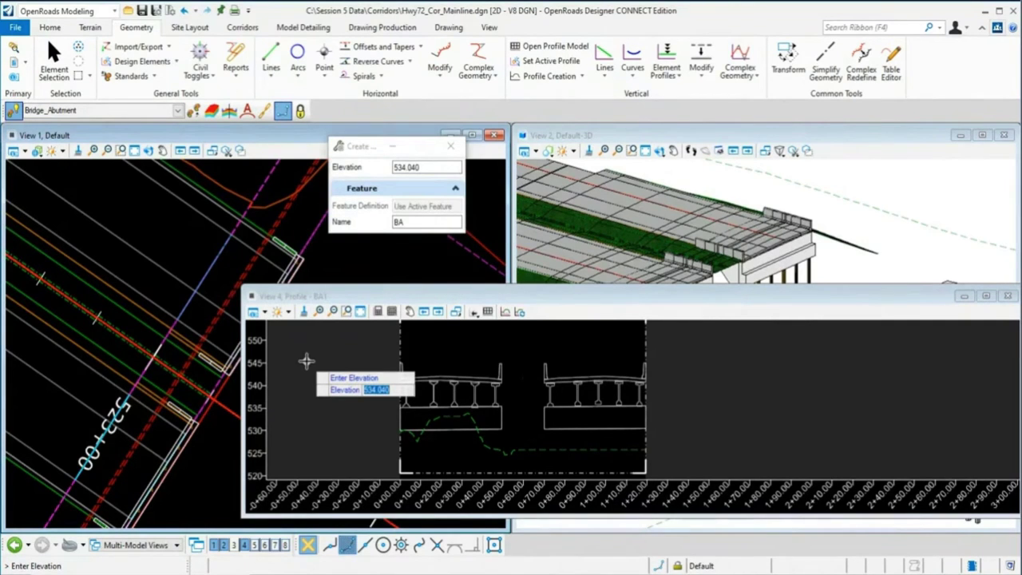
type("534.04")
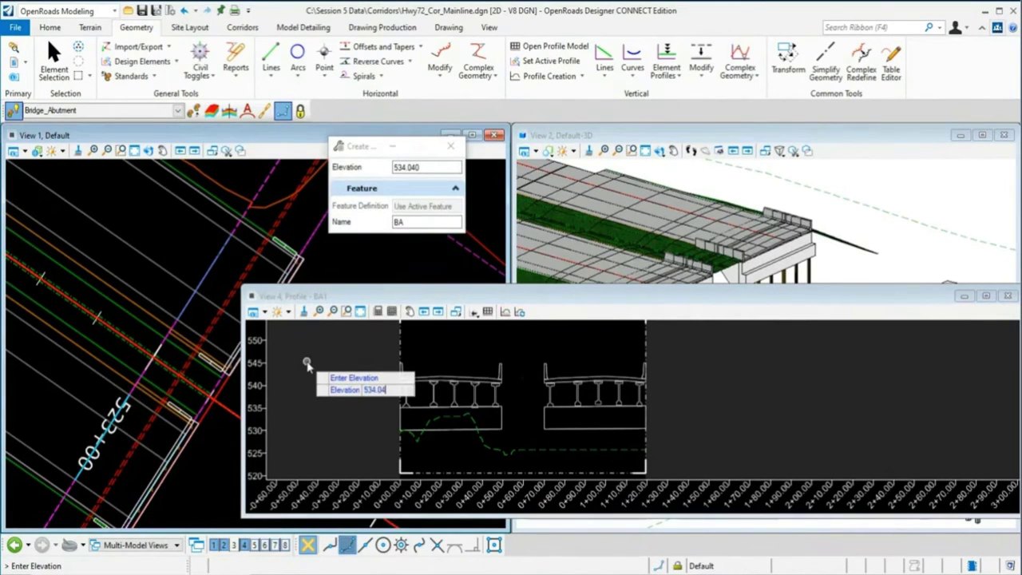
key("Return")
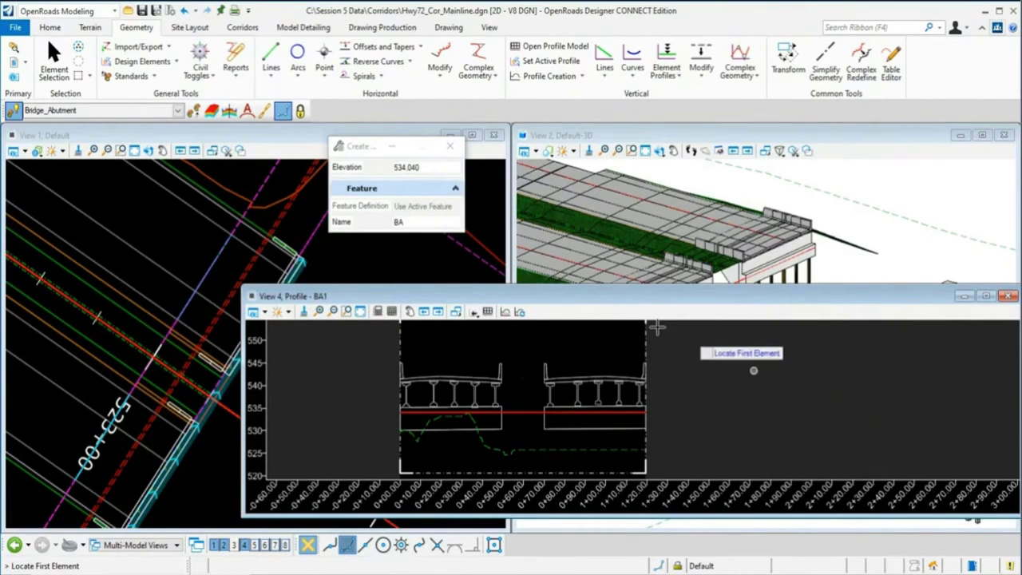
key("Escape")
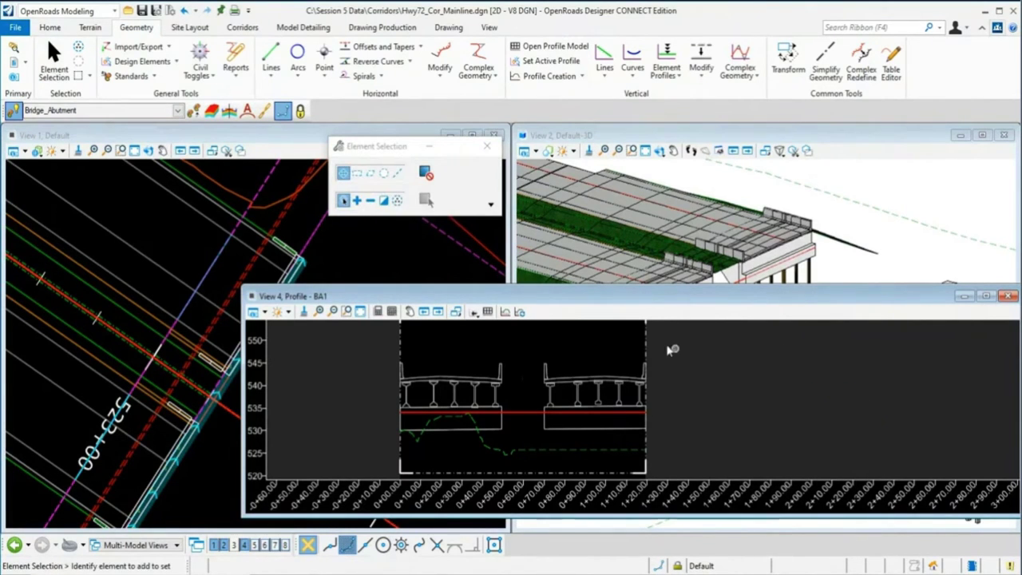
- Delete the 3D cut volume from the abutment profile and close the View 4 profile window
left_click(645, 337)
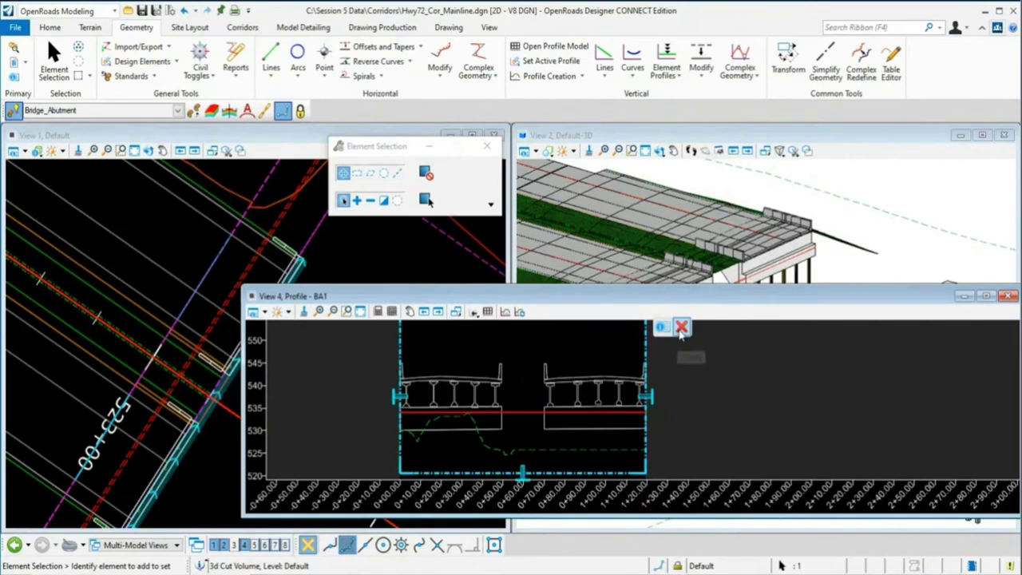
left_click(680, 328)
mouse_move(543, 421)
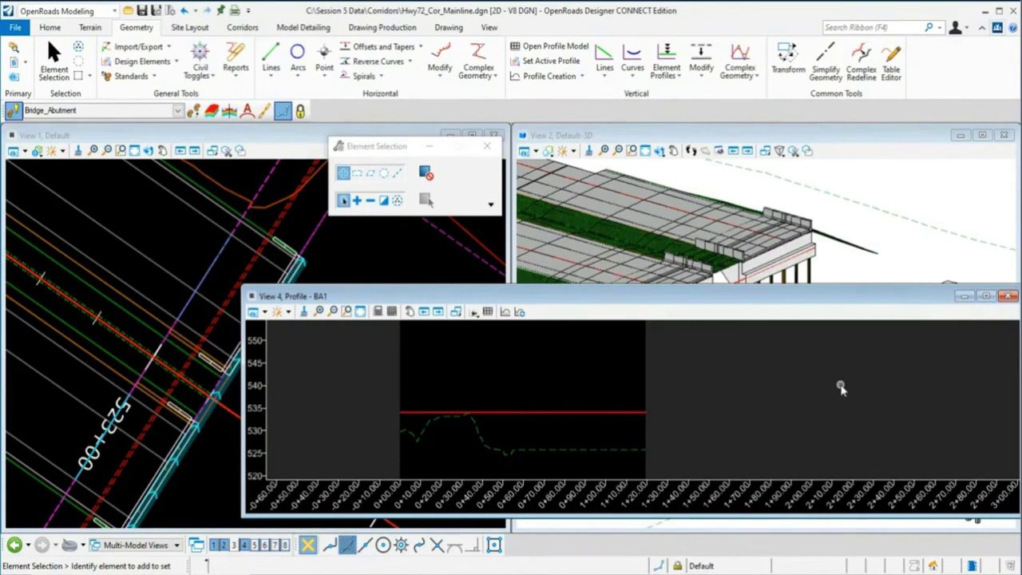
left_click(1008, 297)
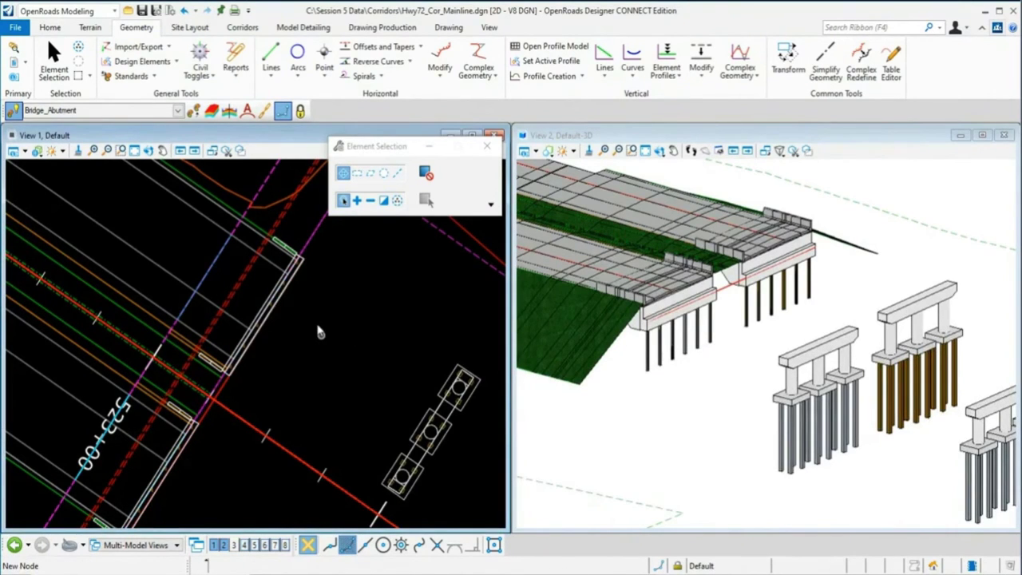
- Open the Bridge Fill 2:1 Up-Down template from the Hwy72 grading templates and examine its upward and downward slope components
scroll(296, 352, "down", 3)
scroll(261, 401, "up", 1)
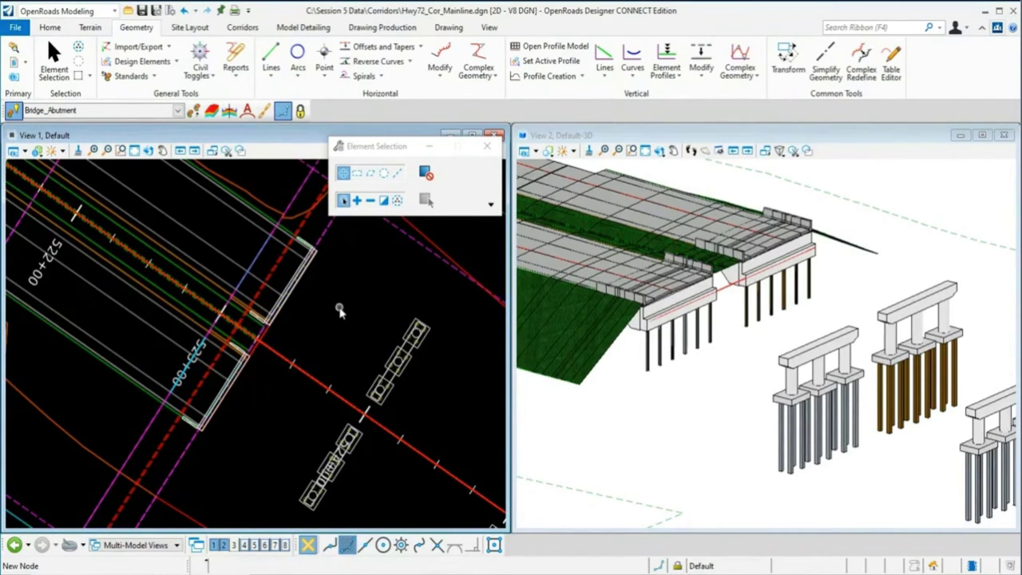
left_click(243, 28)
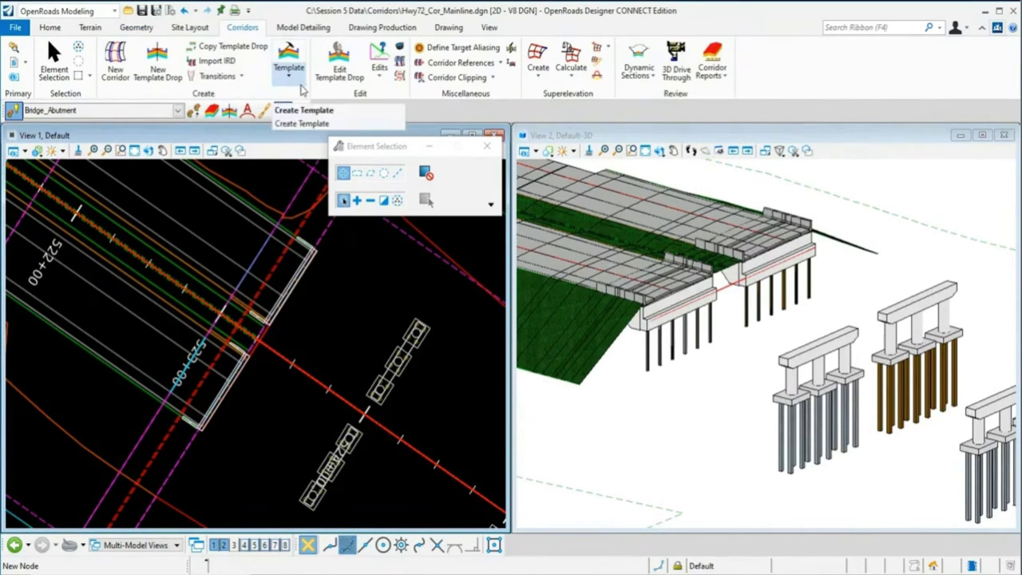
left_click(291, 78)
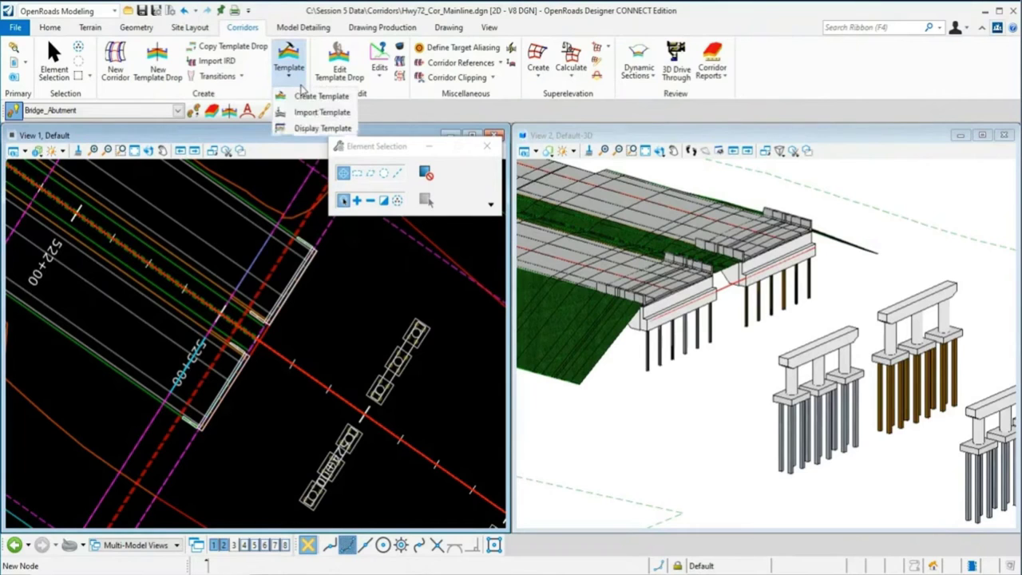
left_click(309, 99)
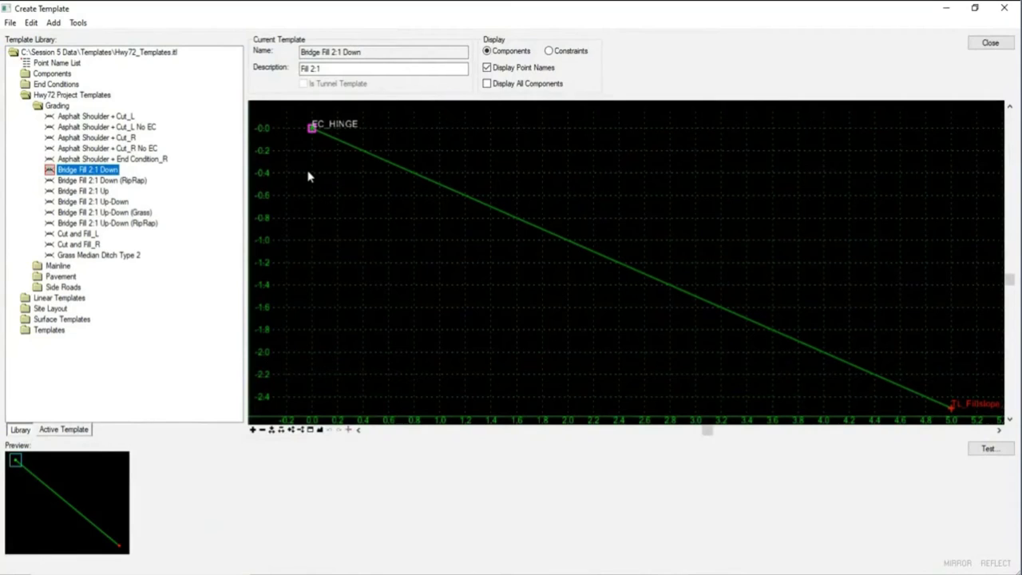
left_click(114, 204)
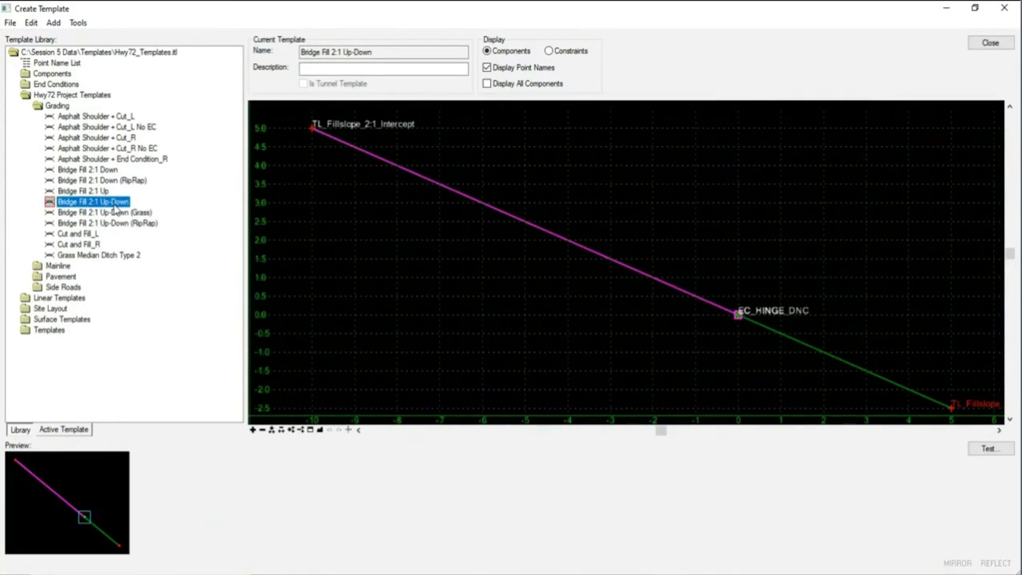
scroll(436, 214, "down", 2)
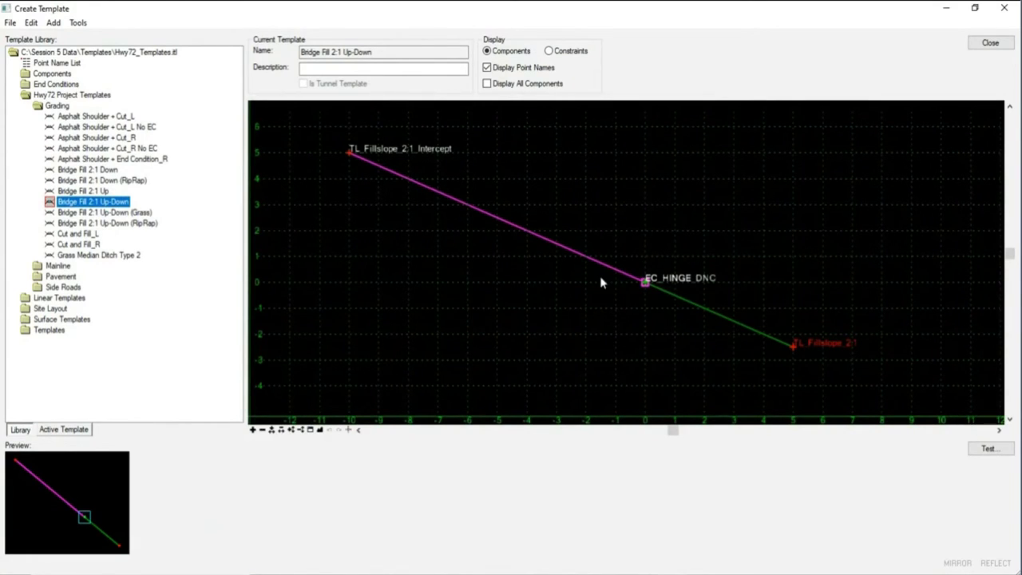
mouse_move(600, 271)
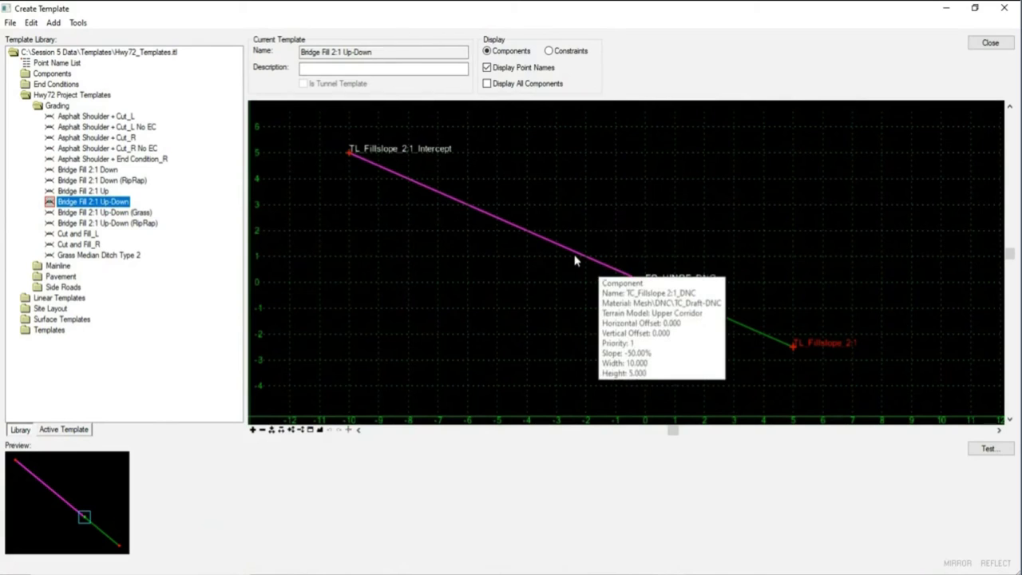
mouse_move(352, 156)
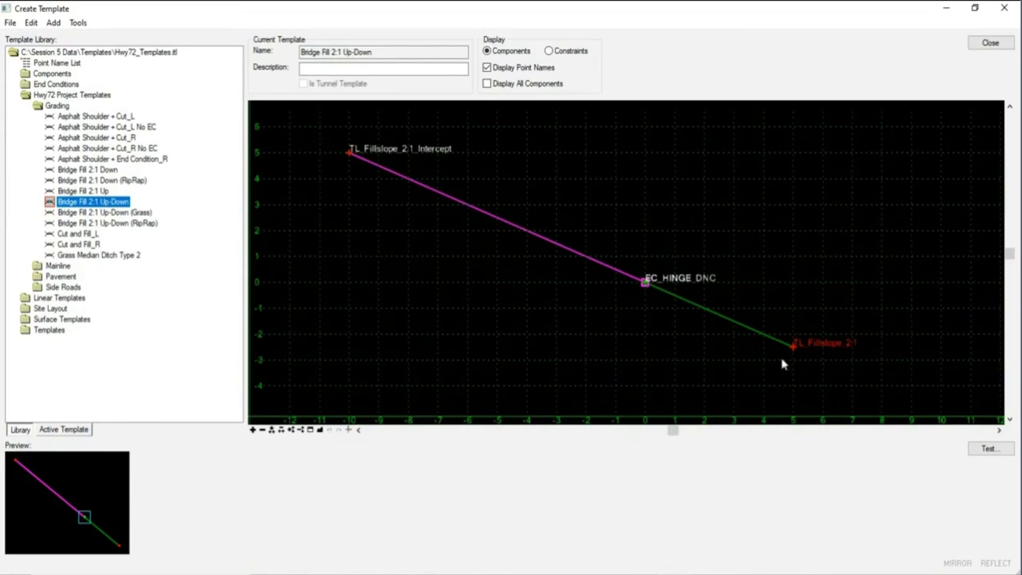
- Test the template's end conditions against the active terrain model at 0.00% surface slope, placing the surface below the hinge
left_click(989, 450)
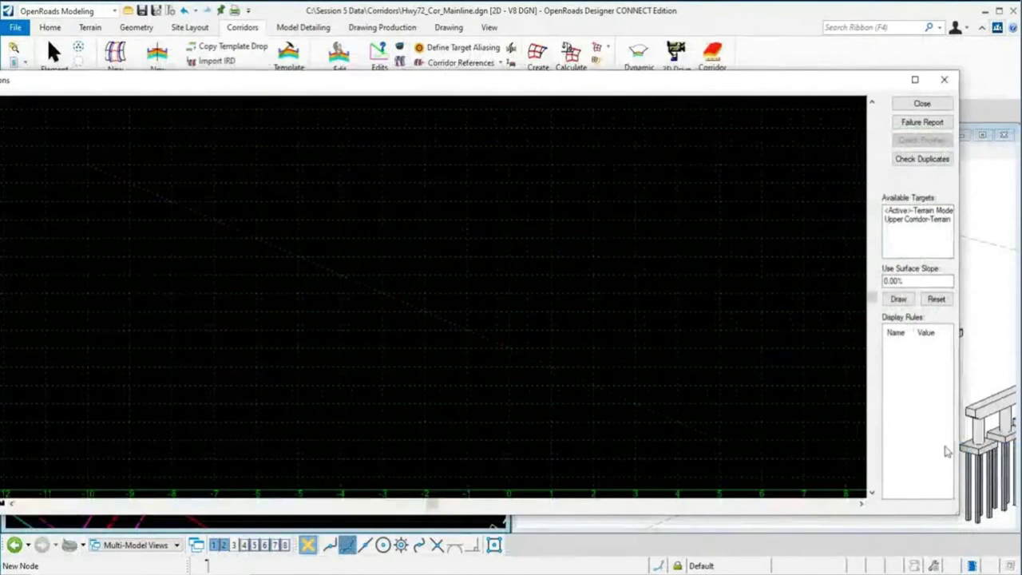
left_click(911, 211)
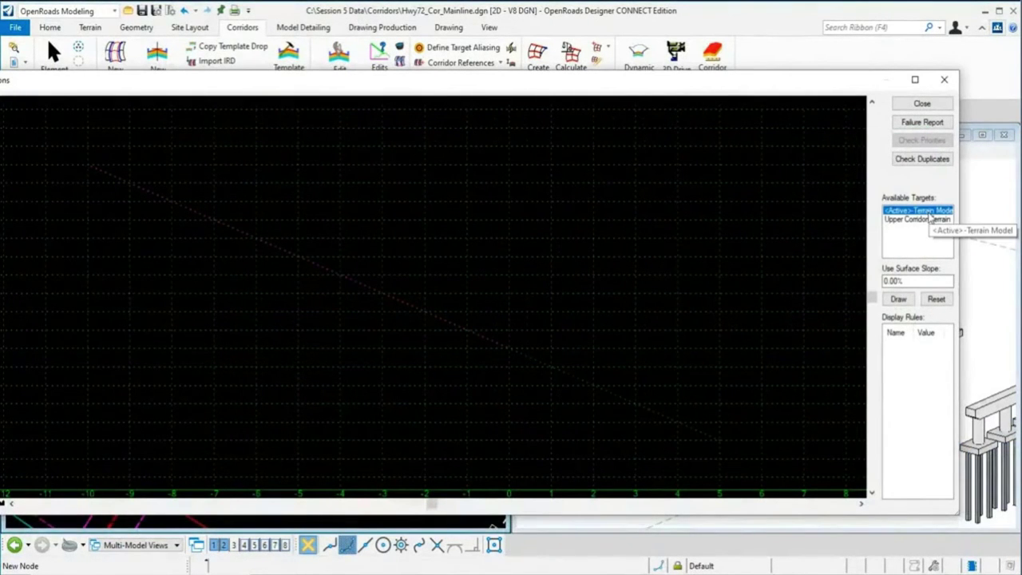
left_click(897, 302)
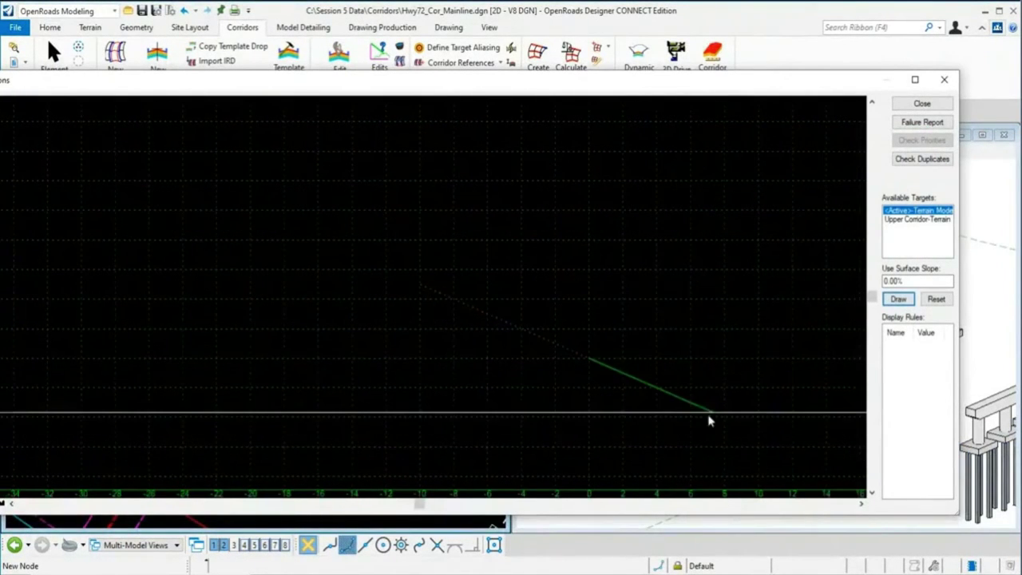
left_click(760, 439)
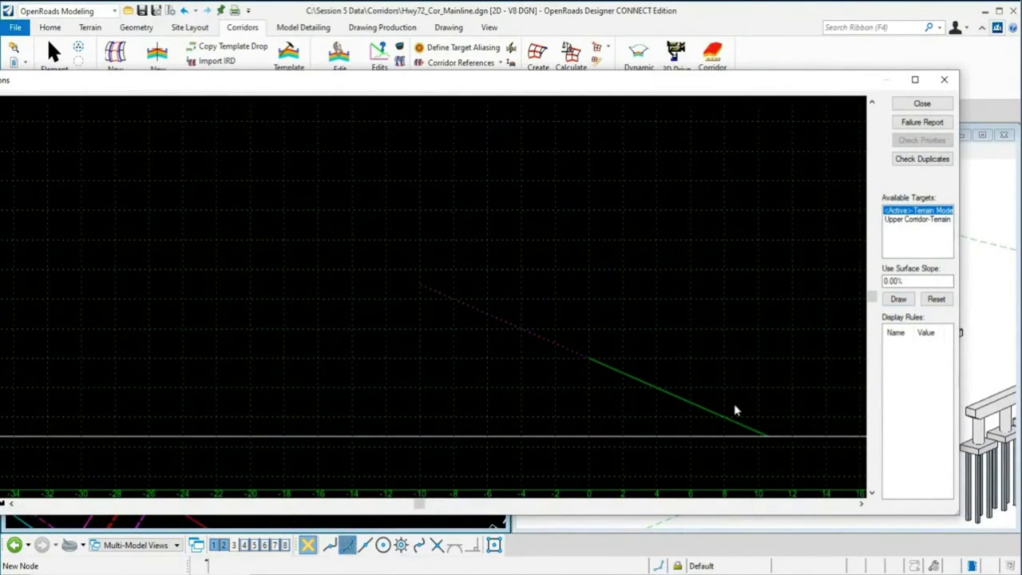
- Test the template's end conditions against the Upper Corridor terrain model at 0.00% surface slope, placing the surface above the hinge
left_click(920, 220)
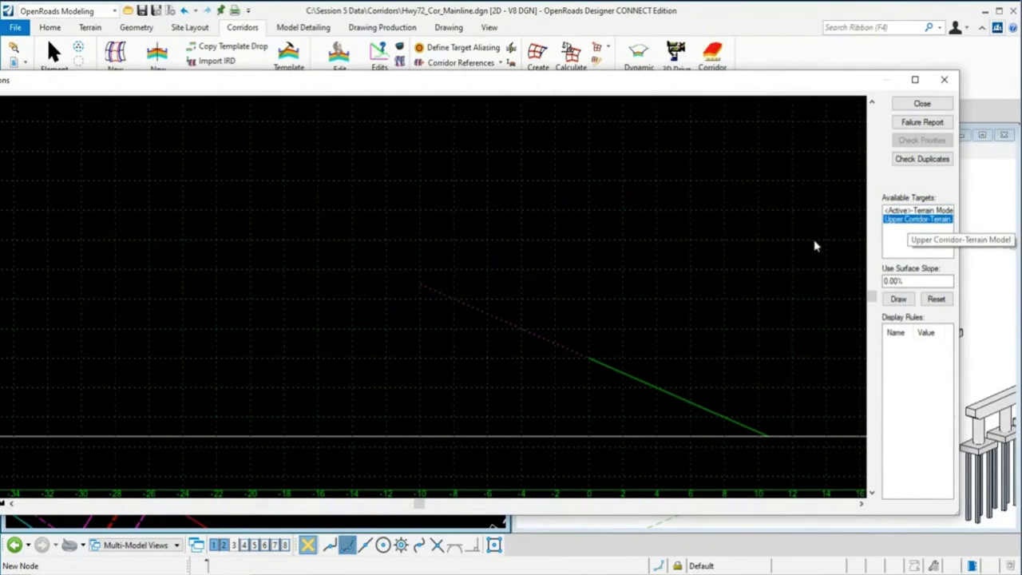
mouse_move(478, 304)
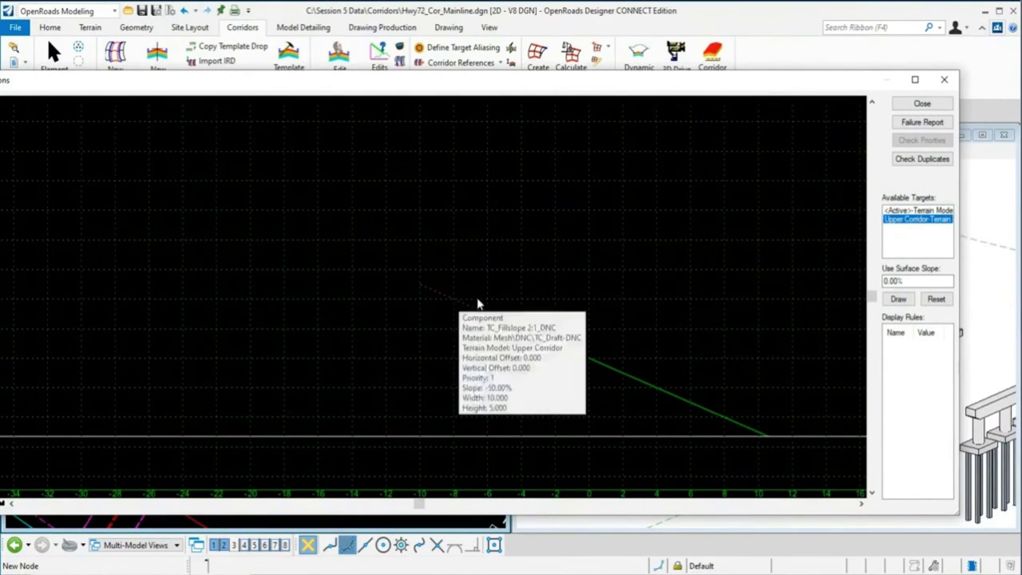
left_click(899, 299)
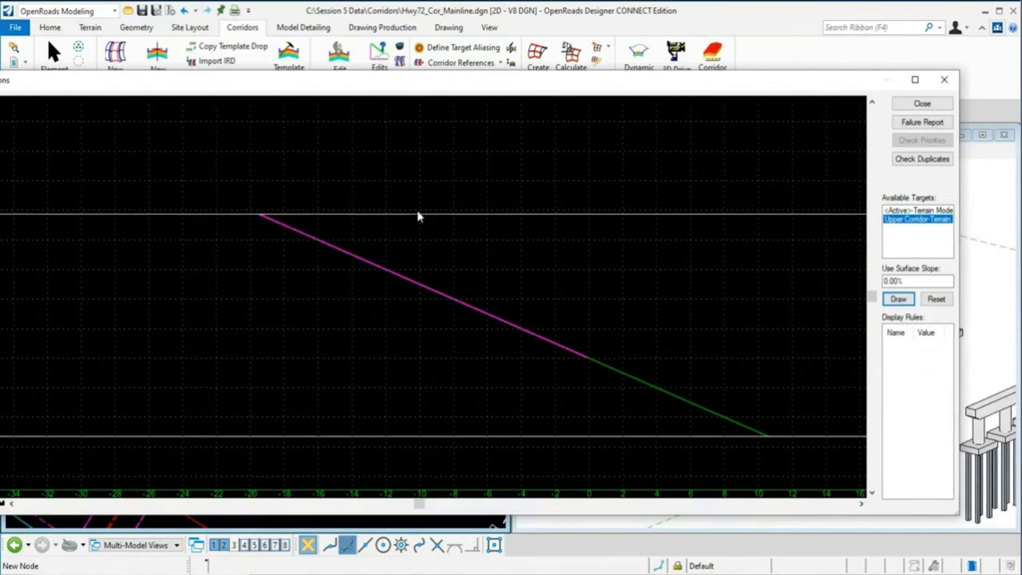
left_click(426, 199)
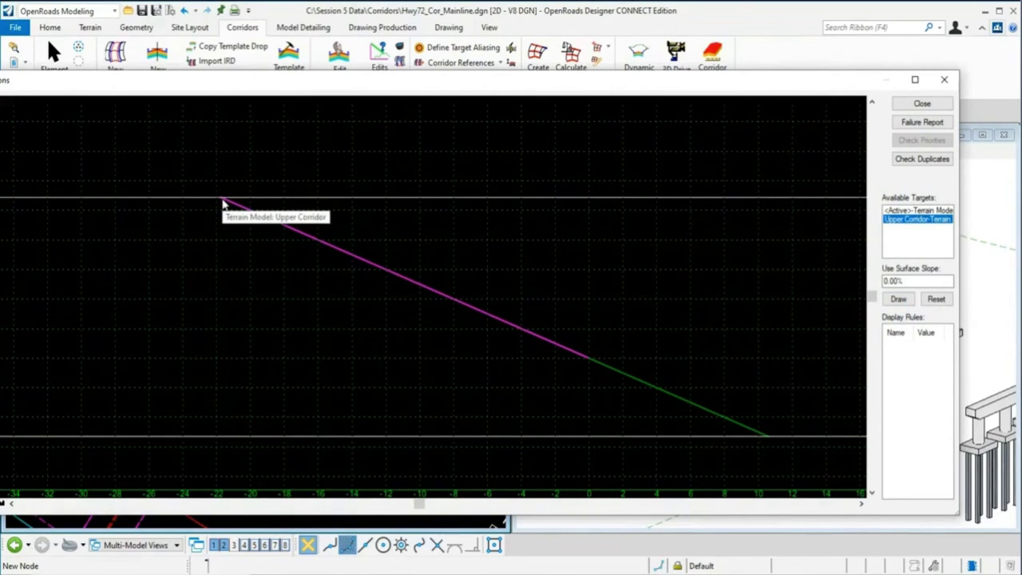
left_click(920, 104)
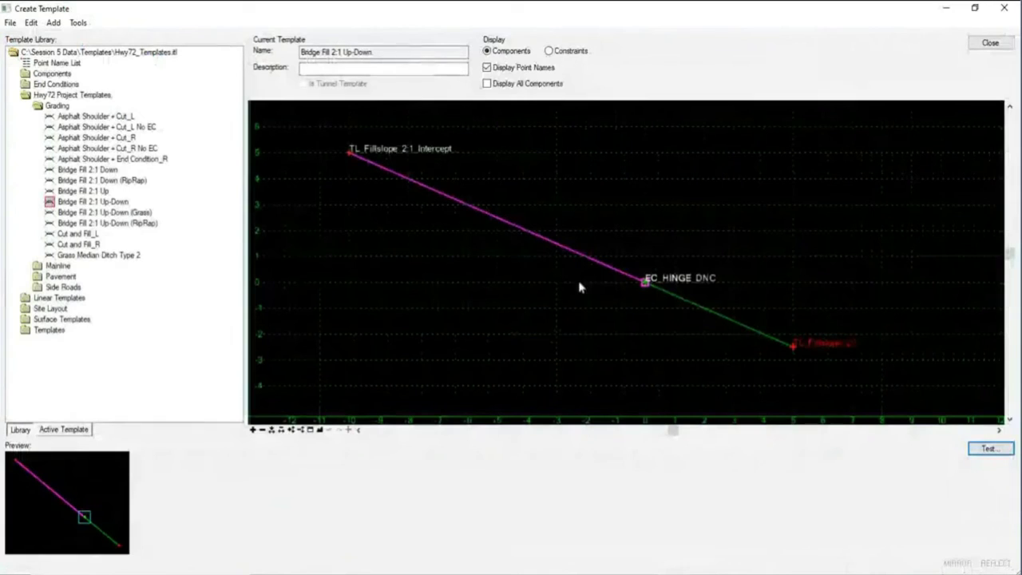
- Examine the target type and terrain model in the downward fill slope component's properties, leaving them as set
double_click(690, 308)
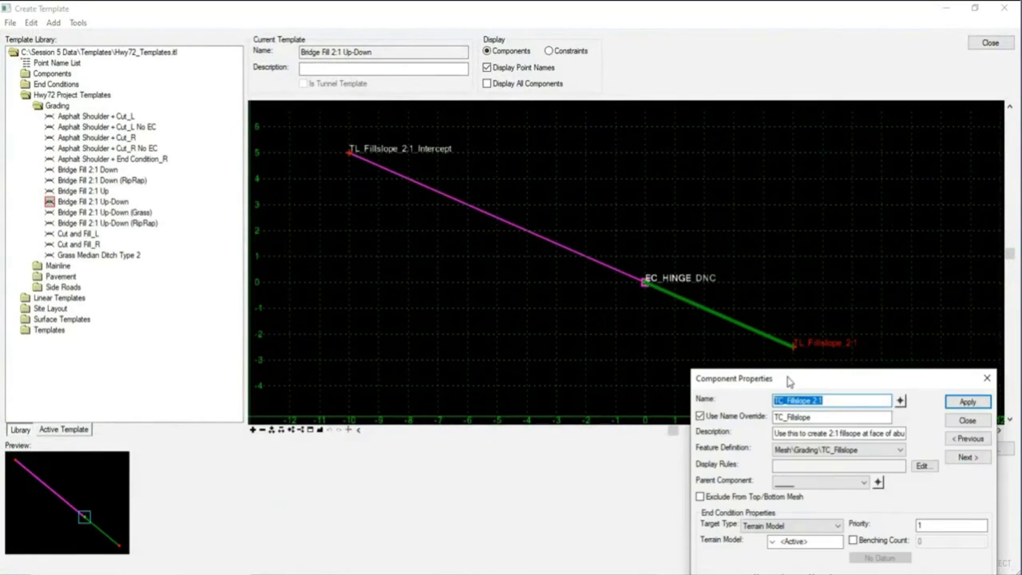
left_click_drag(788, 379, 433, 287)
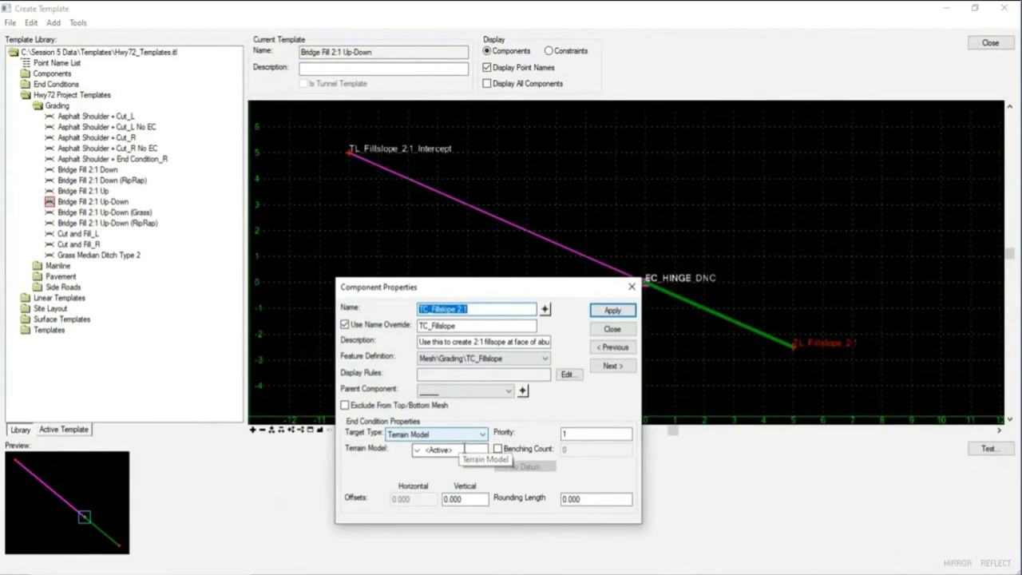
left_click(613, 330)
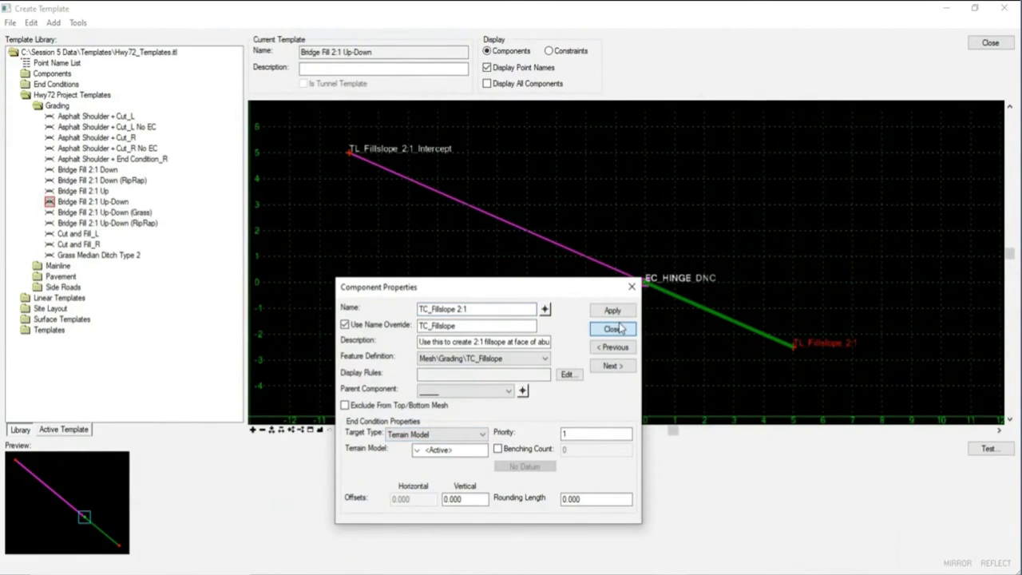
left_click(613, 329)
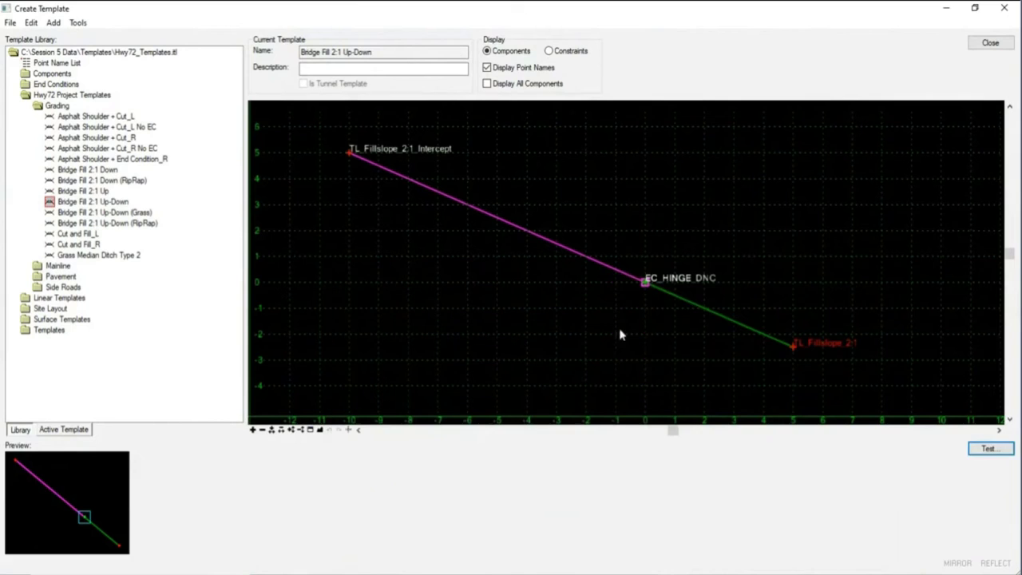
- Examine the terrain model targeted by the upward fill slope component in its properties, leaving it as set
double_click(565, 252)
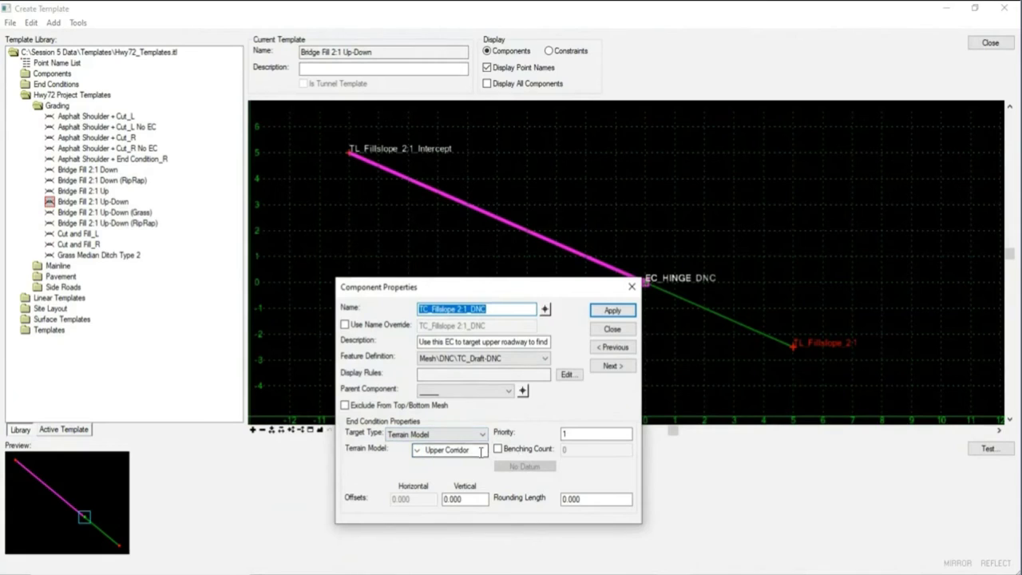
left_click(481, 452)
left_click(480, 452)
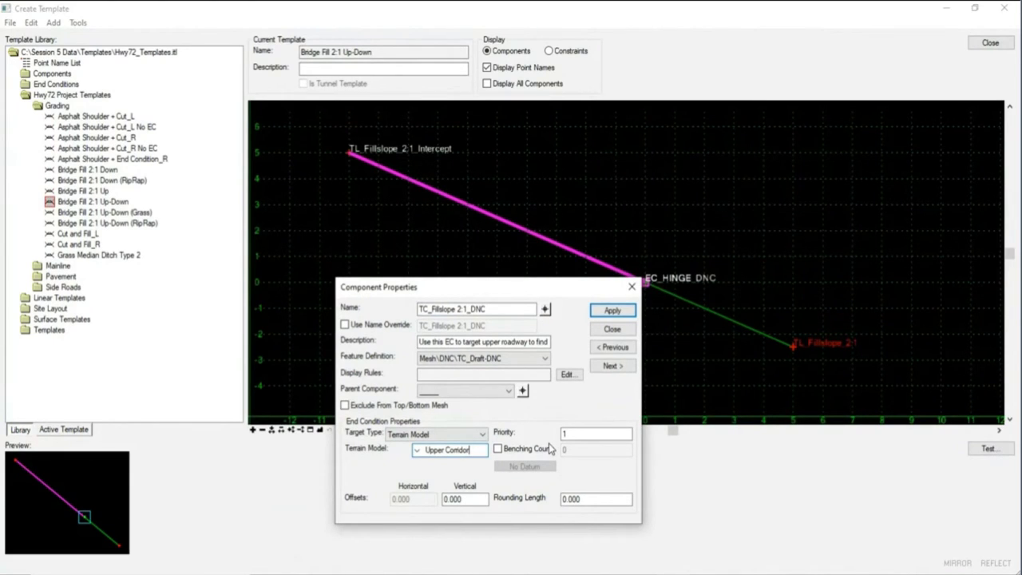
left_click(612, 329)
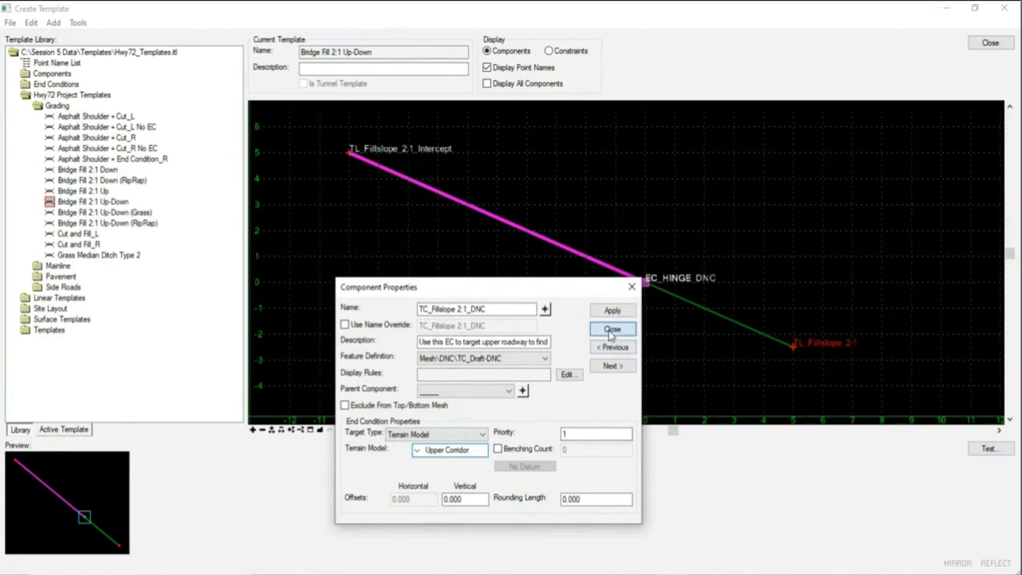
left_click(644, 283)
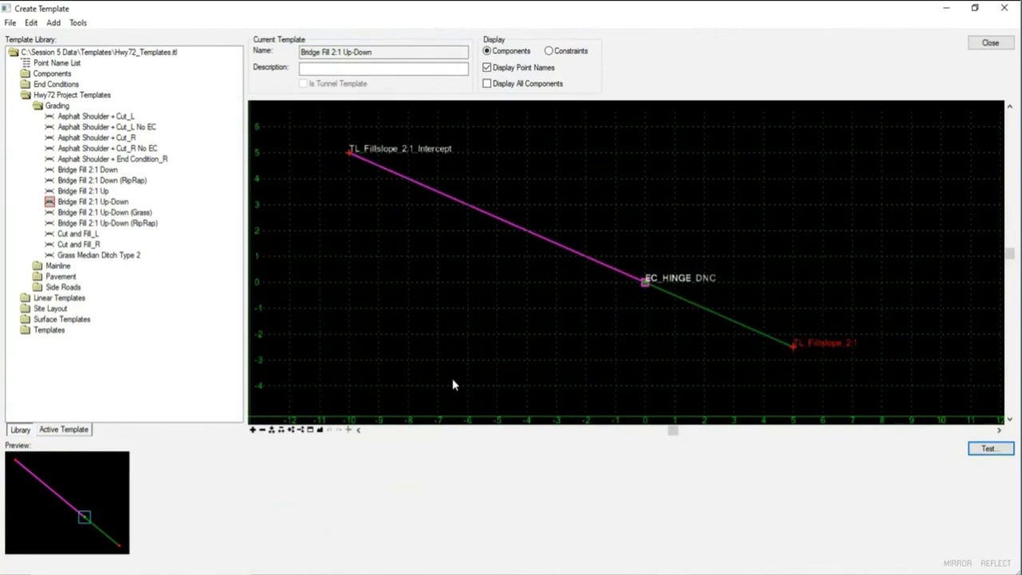
- Test the Bridge Fill 2:1 Up-Down (Grass) template against the active and Upper Corridor terrain models, and close the template library
double_click(120, 217)
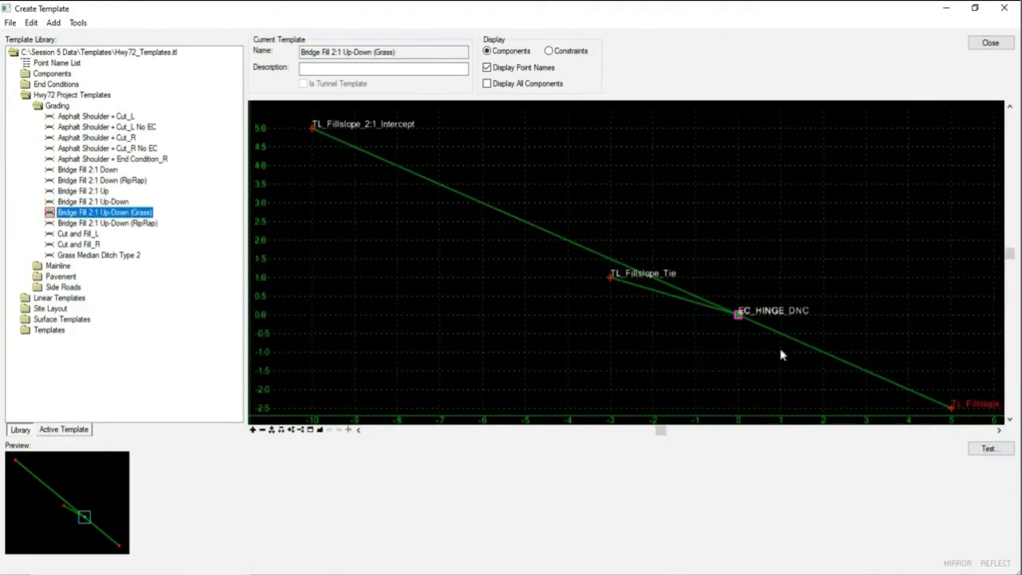
left_click(988, 451)
left_click(918, 210)
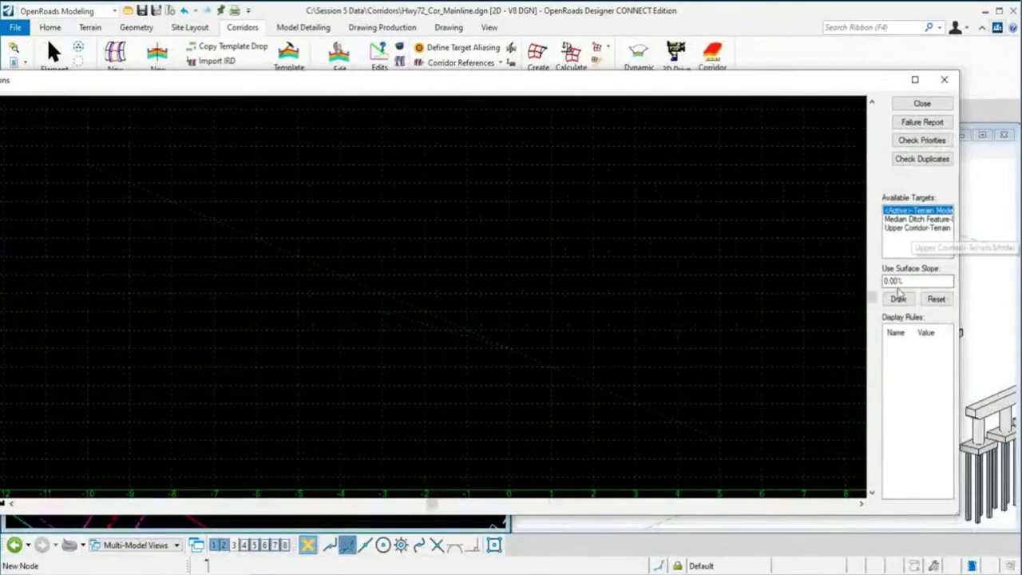
left_click(899, 299)
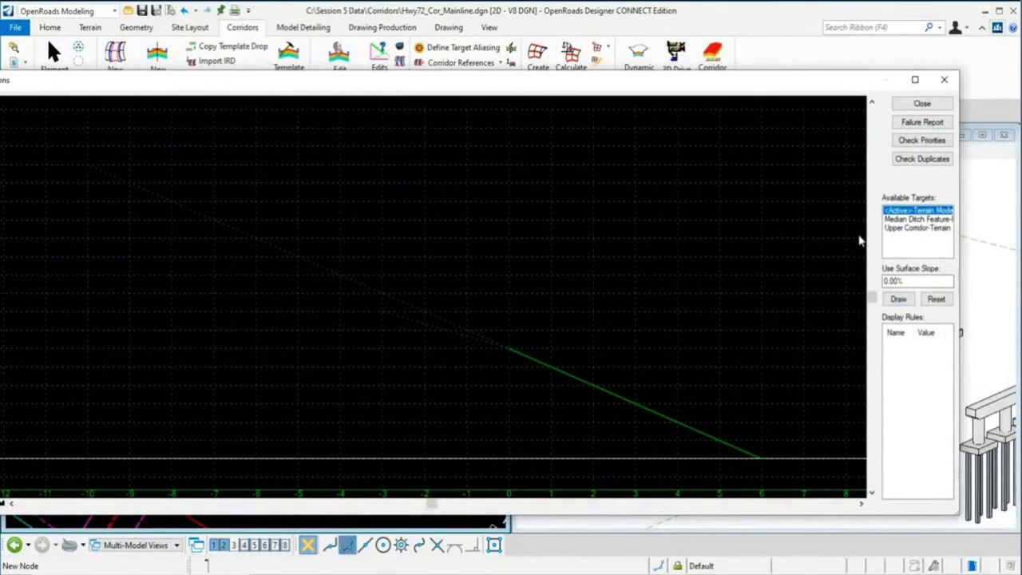
left_click(910, 228)
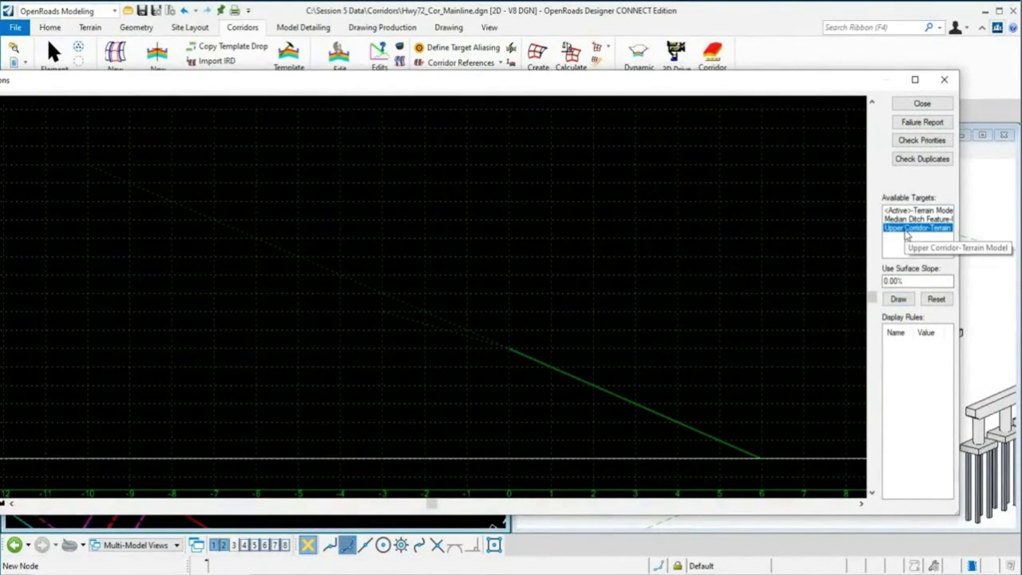
left_click(899, 298)
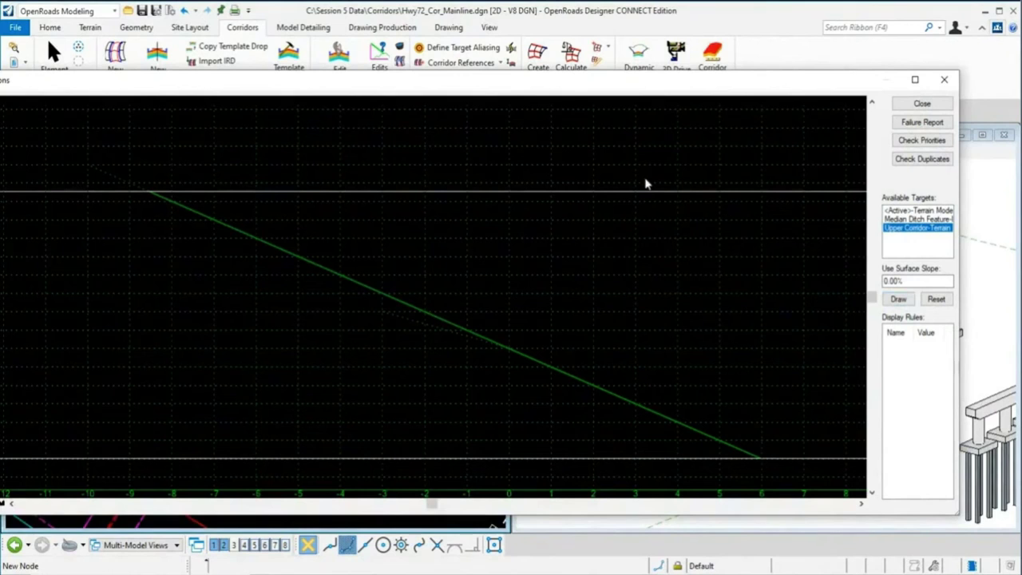
left_click(923, 106)
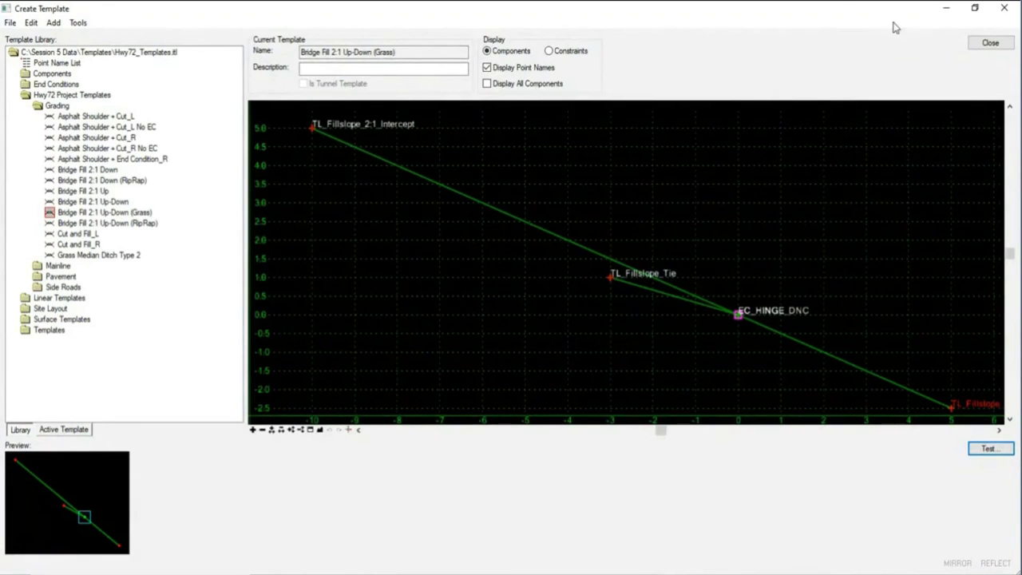
left_click(989, 47)
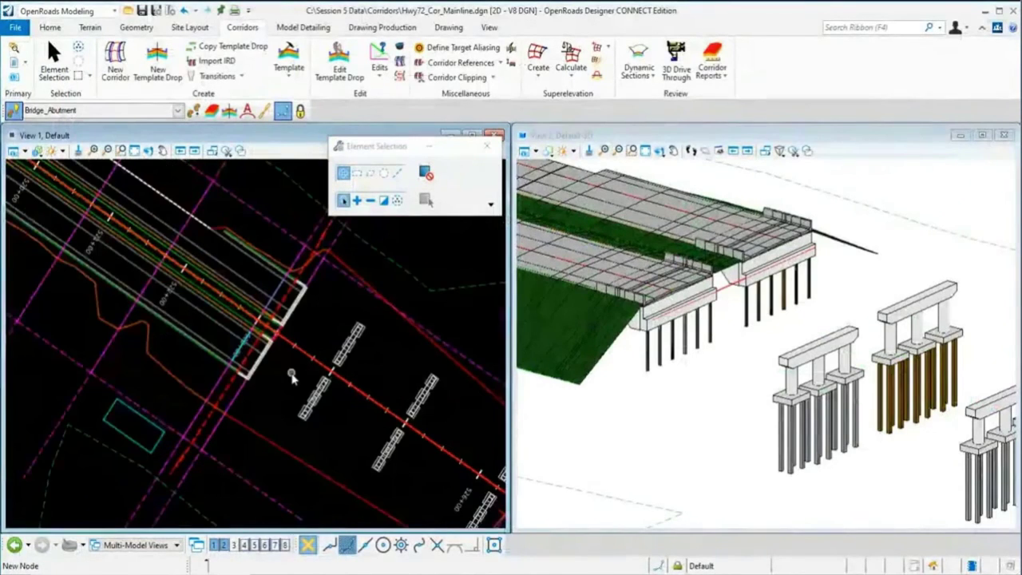
- Start Apply Linear Template on the BA1 bridge abutment line and choose the Bridge Fill 2:1 Up-Down grading template
scroll(292, 379, "up", 1)
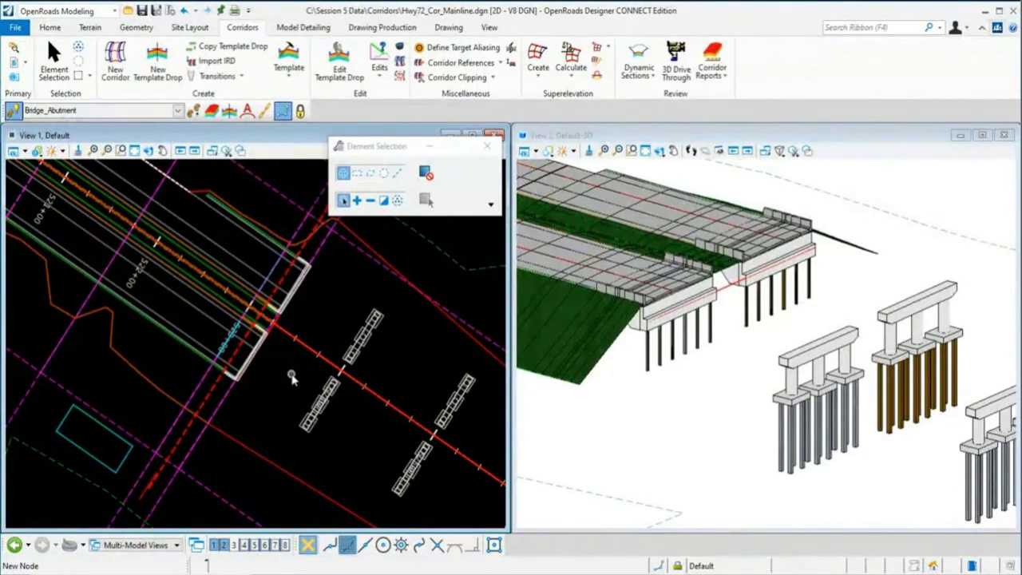
left_click(316, 30)
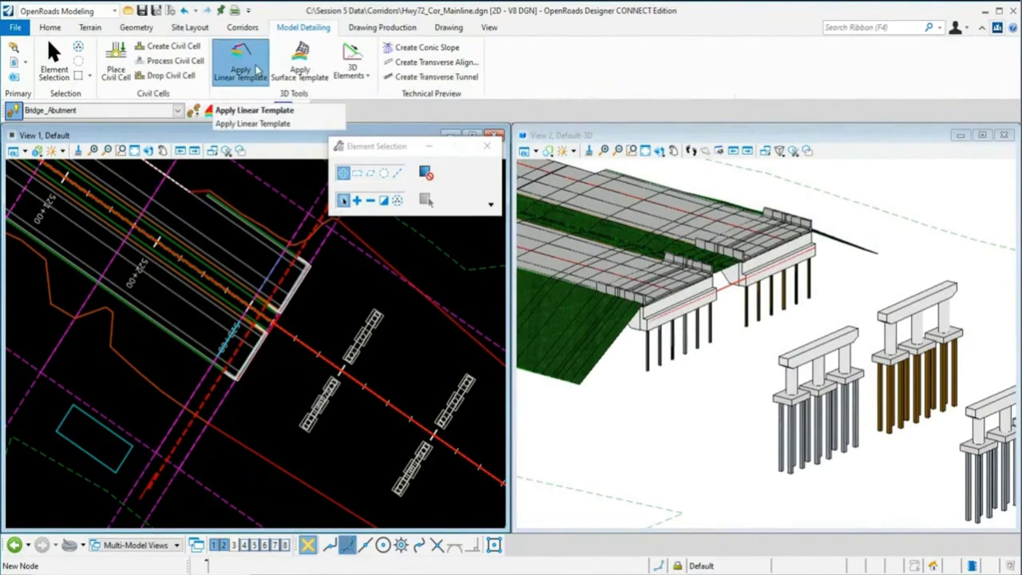
left_click(240, 68)
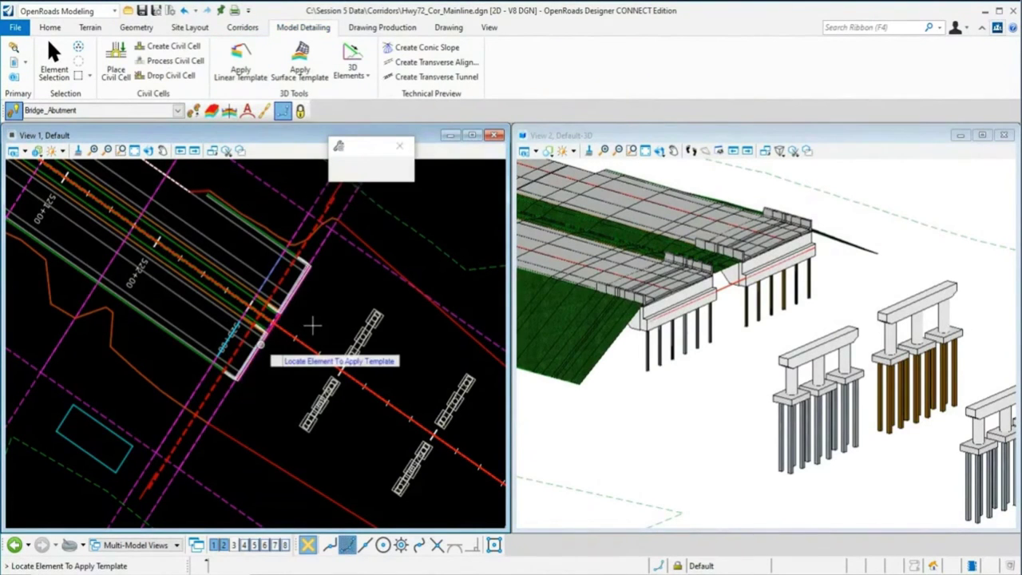
scroll(305, 328, "up", 1)
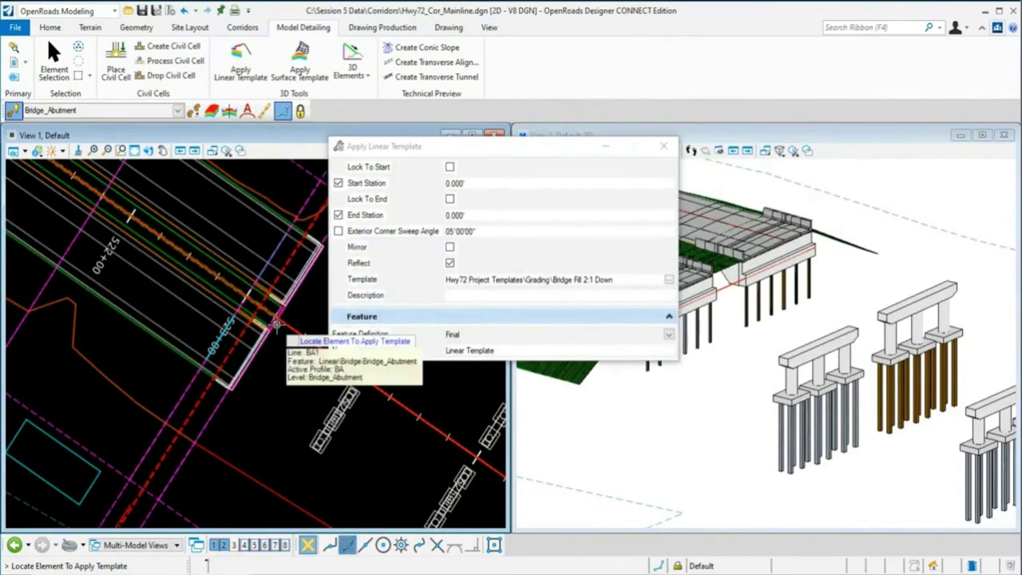
left_click(275, 323)
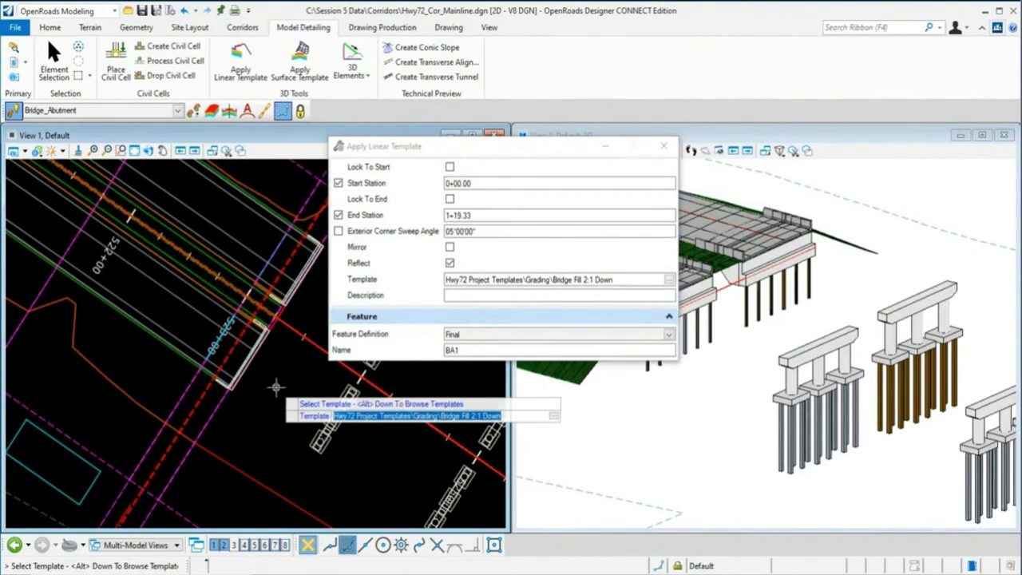
key("alt+Down")
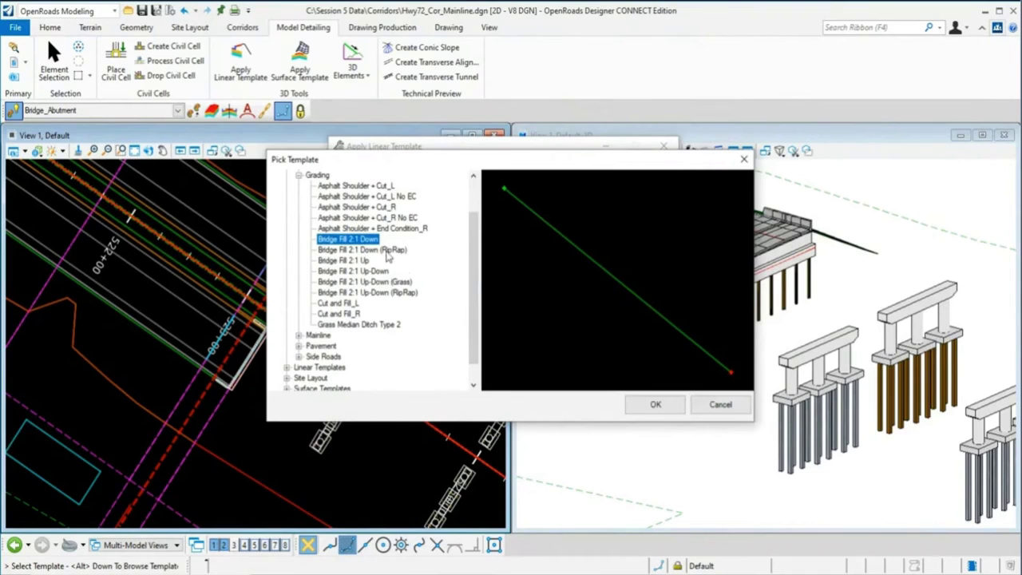
left_click(369, 272)
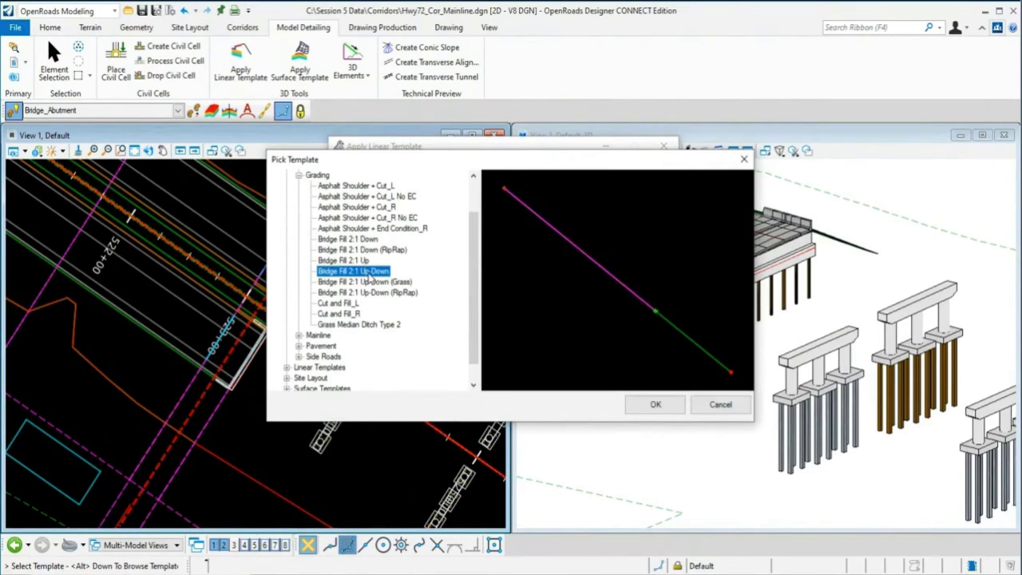
left_click(656, 404)
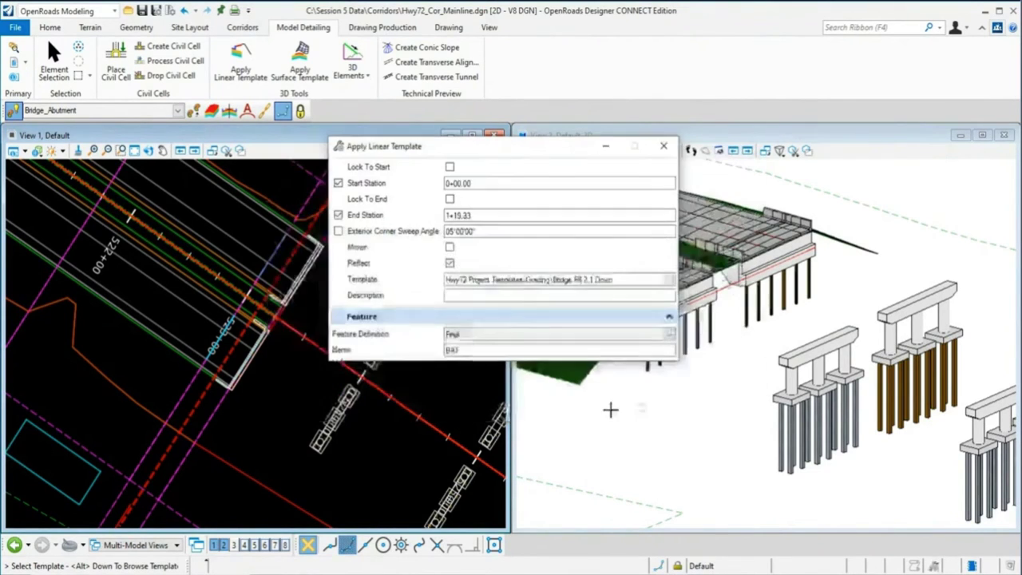
- Accept 0+00.00 as the linear template's start station and unlock its end station value
left_click(266, 421)
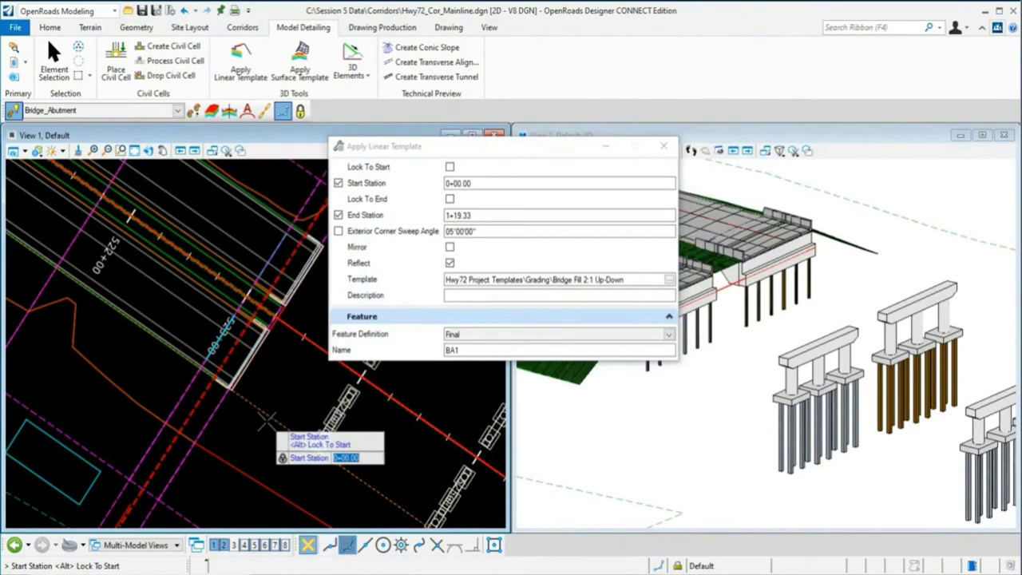
left_click(267, 420)
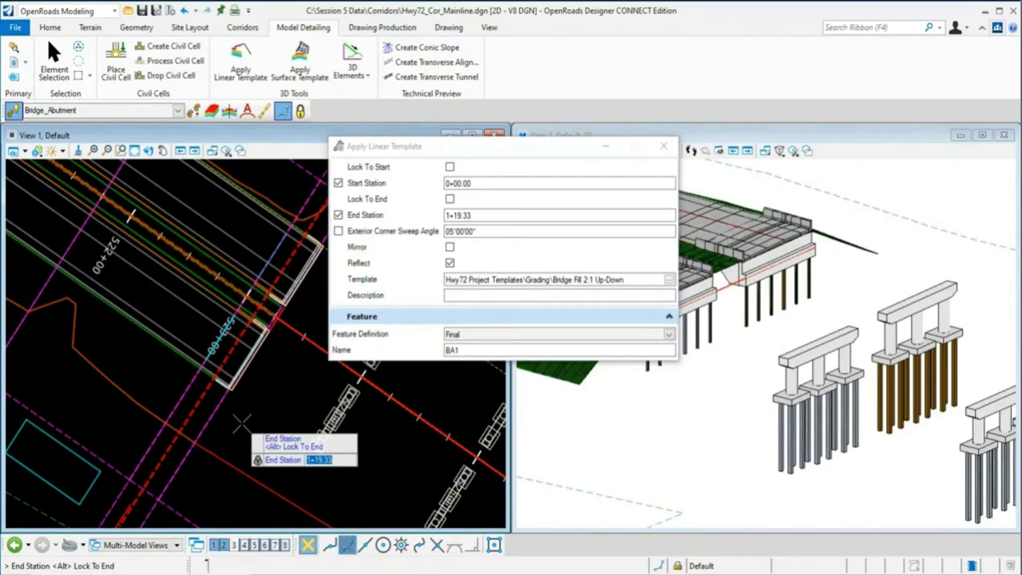
key("BackSpace")
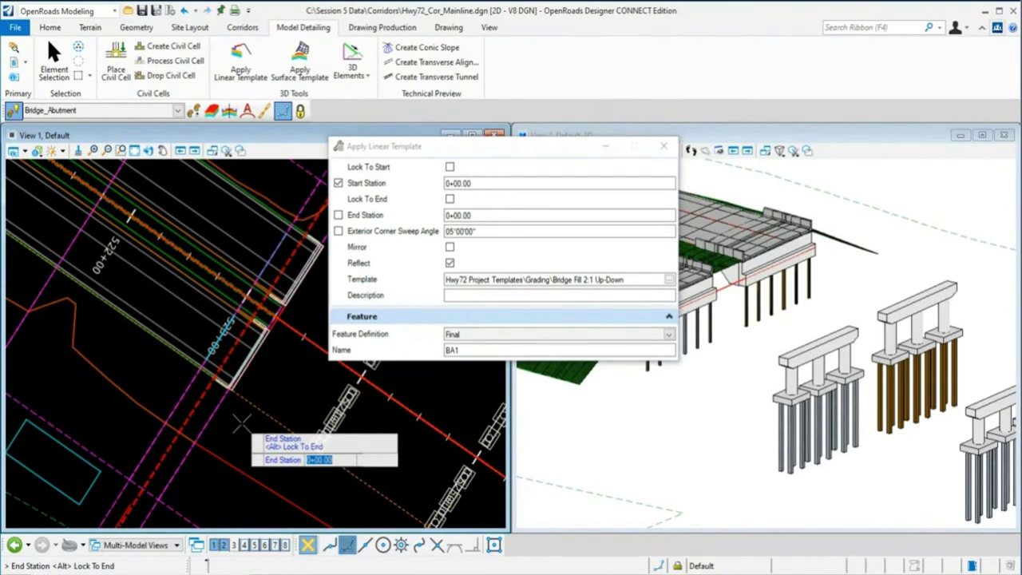
- Apply the Bridge Fill 2:1 Up-Down template along the first abutment up to end station 0+49.04, placing it on the side away from the deck
type("0+49.04")
key("Return")
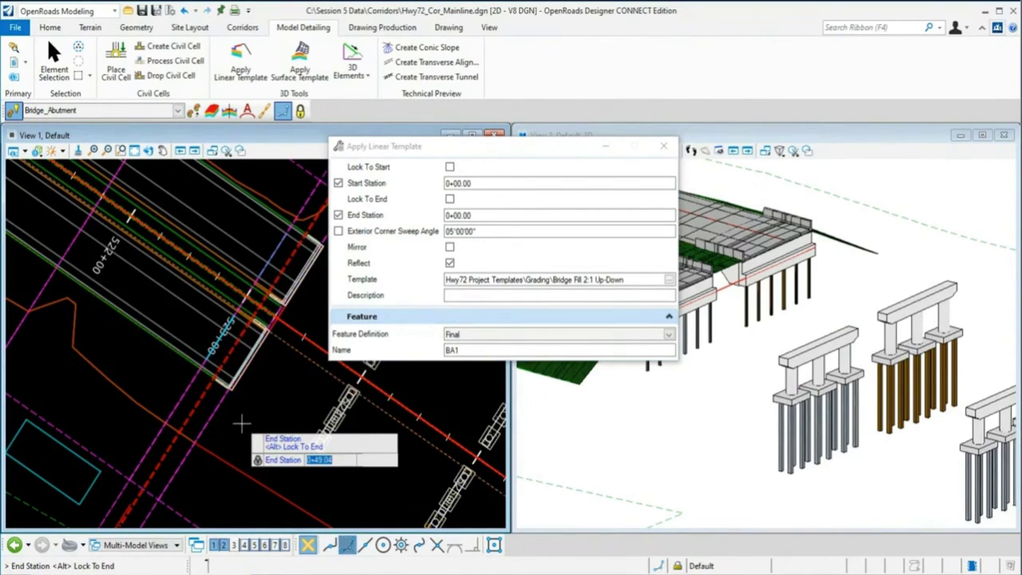
left_click(241, 424)
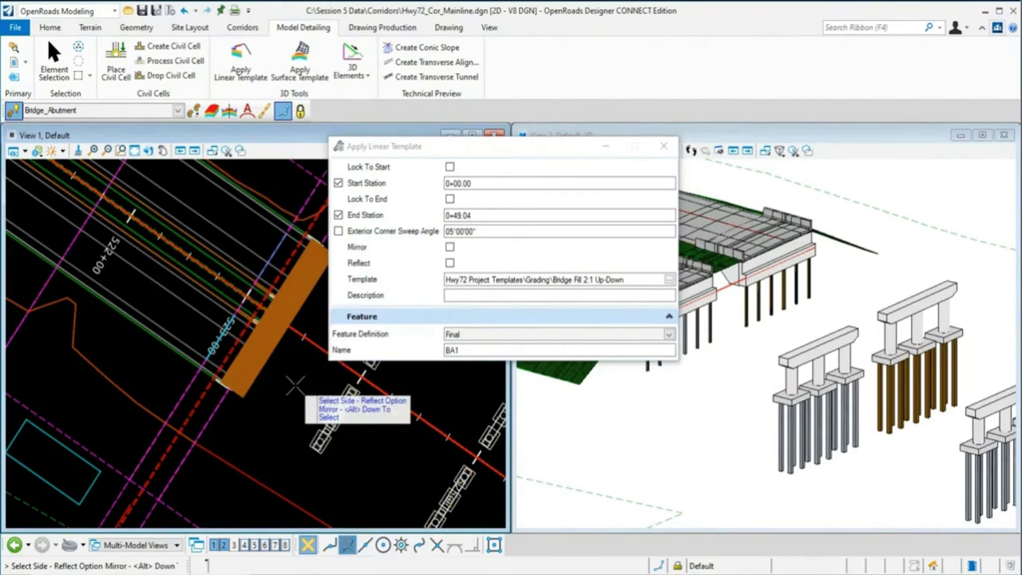
left_click(296, 385)
left_click(296, 385)
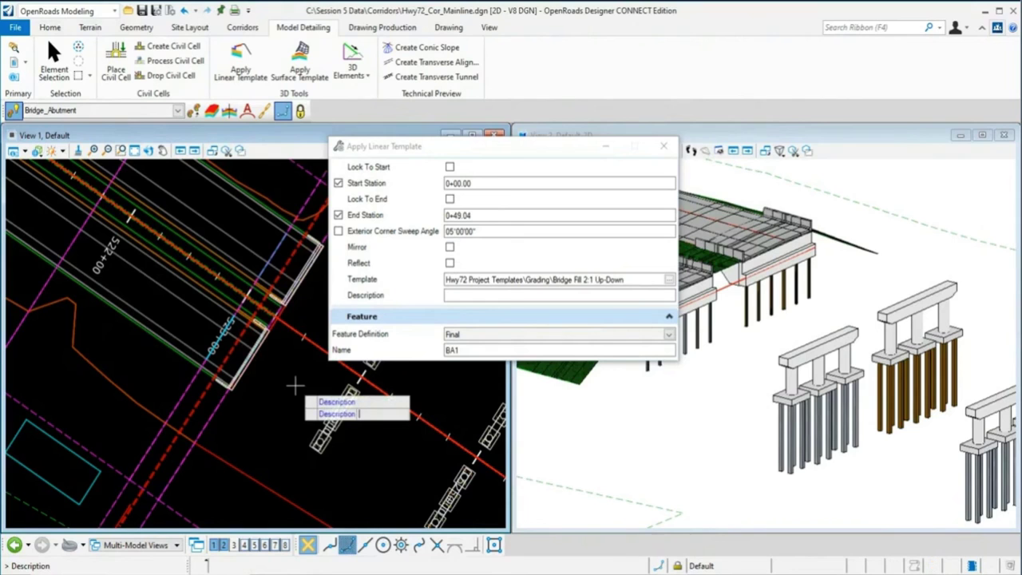
left_click(296, 385)
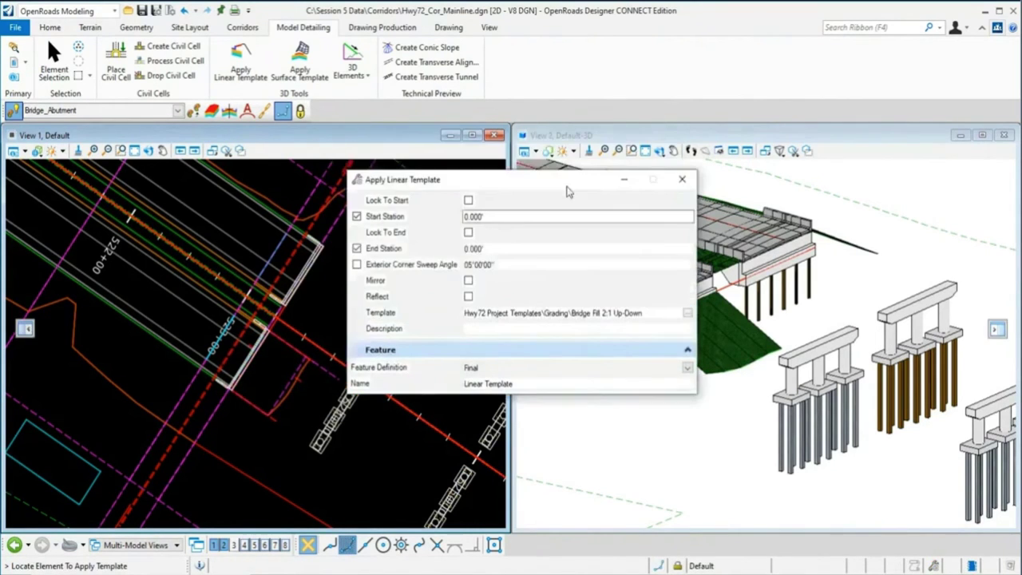
left_click_drag(567, 192, 771, 437)
scroll(639, 311, "up", 3)
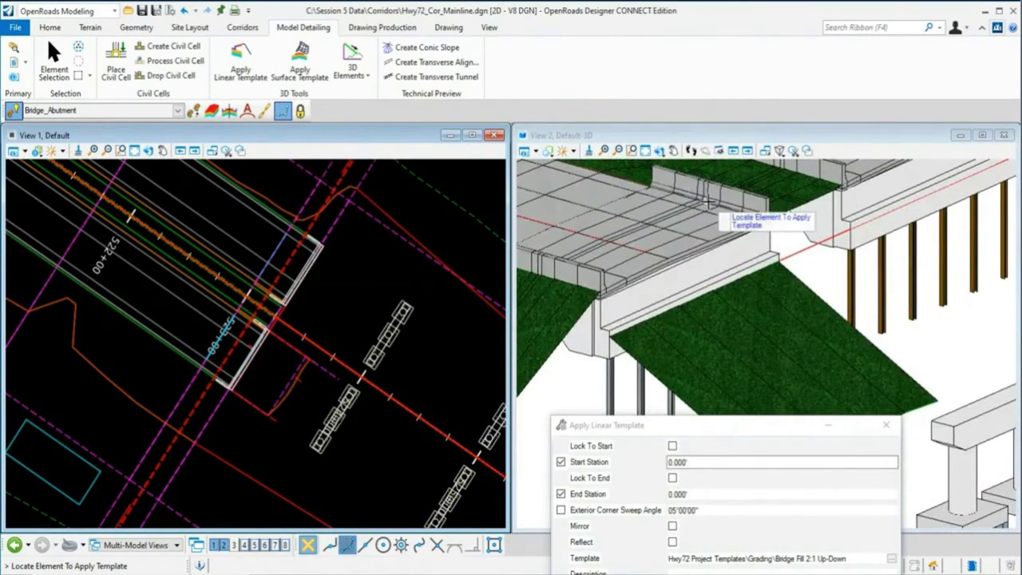
scroll(600, 206, "down", 1)
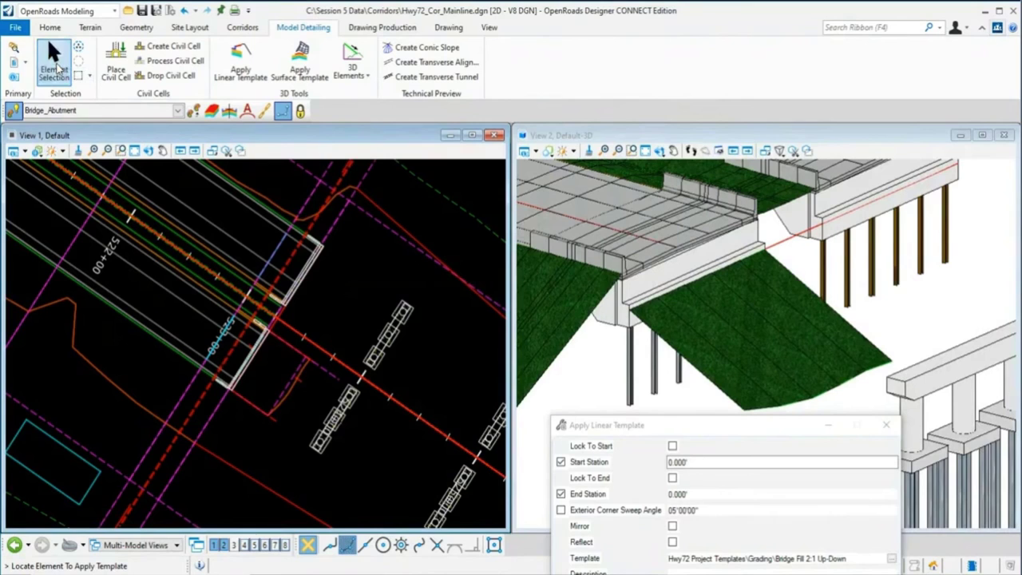
left_click(56, 63)
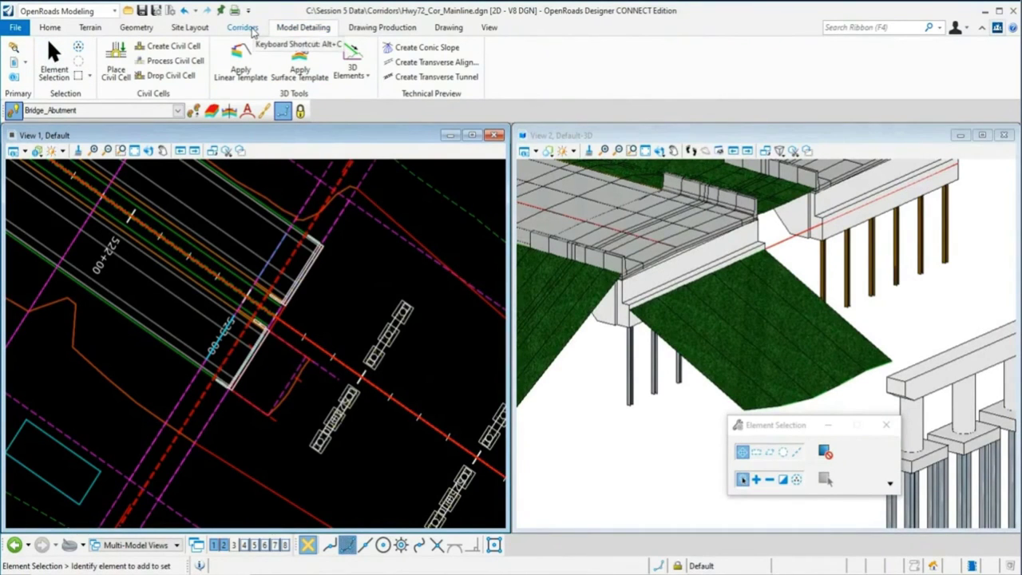
- Define target aliasing for the new abutment fill template, assigning Corridor - HWY 72 as the alias for the Upper Corridor target
left_click(253, 29)
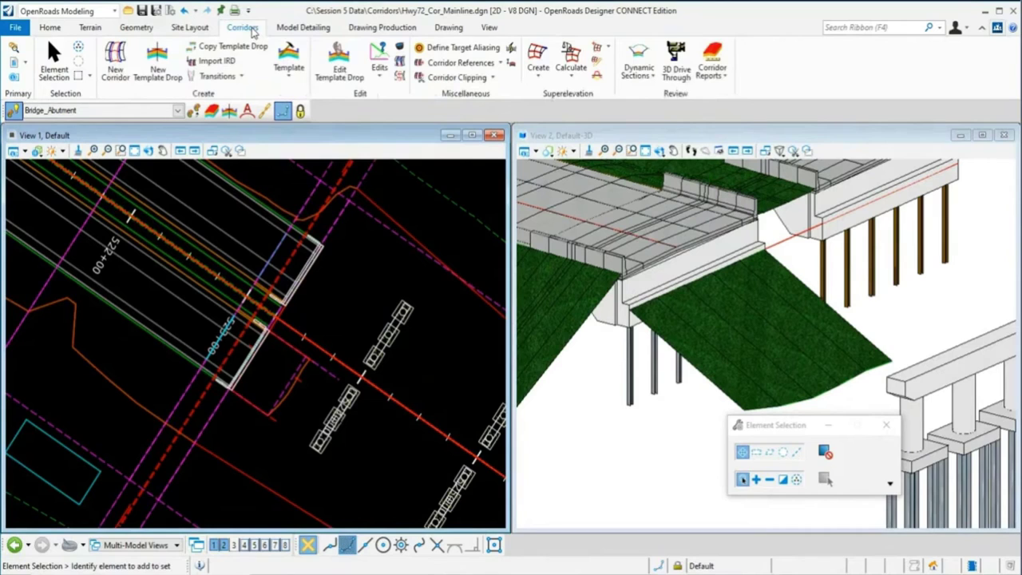
left_click(459, 49)
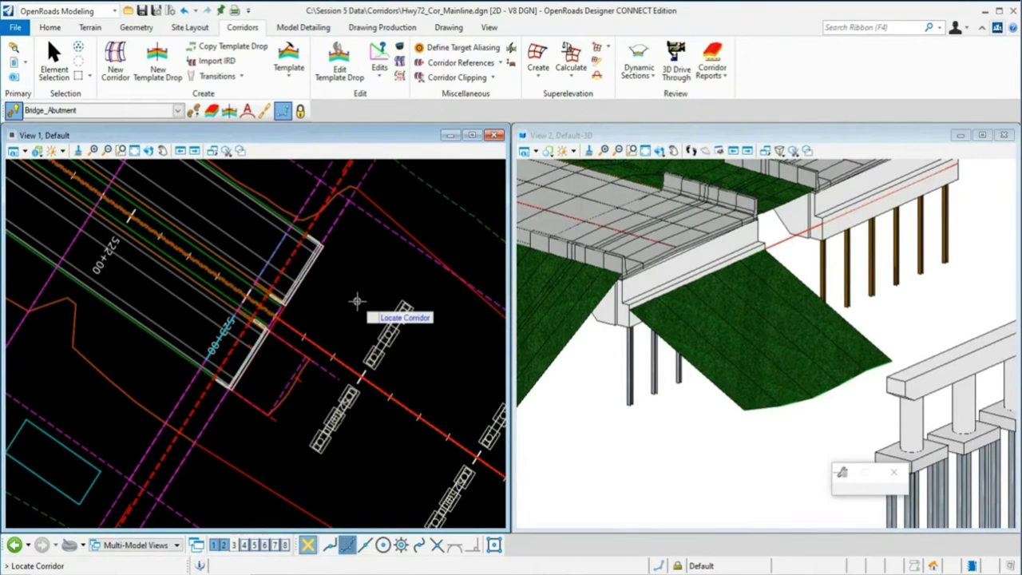
left_click(295, 384)
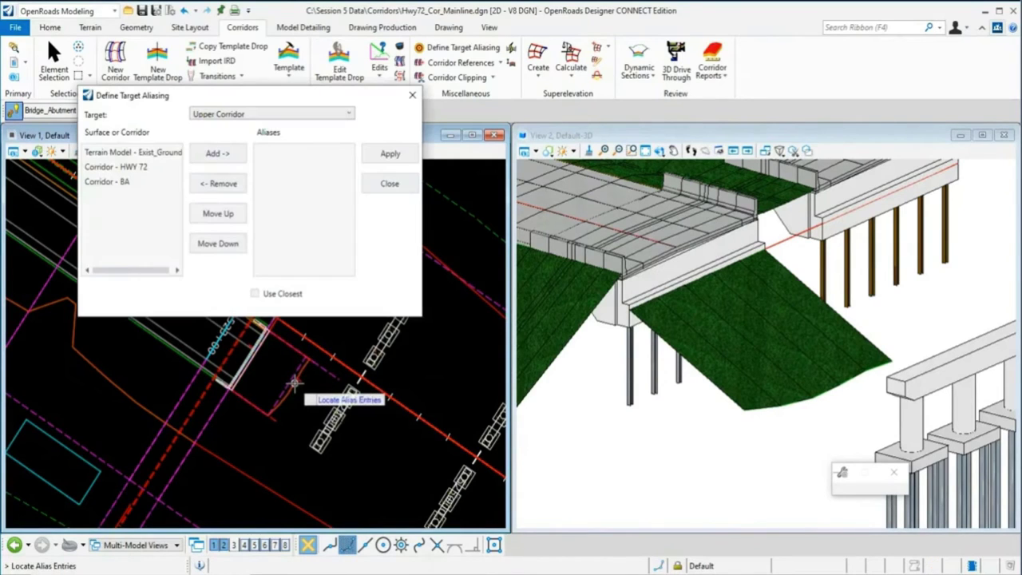
left_click(247, 115)
left_click(253, 141)
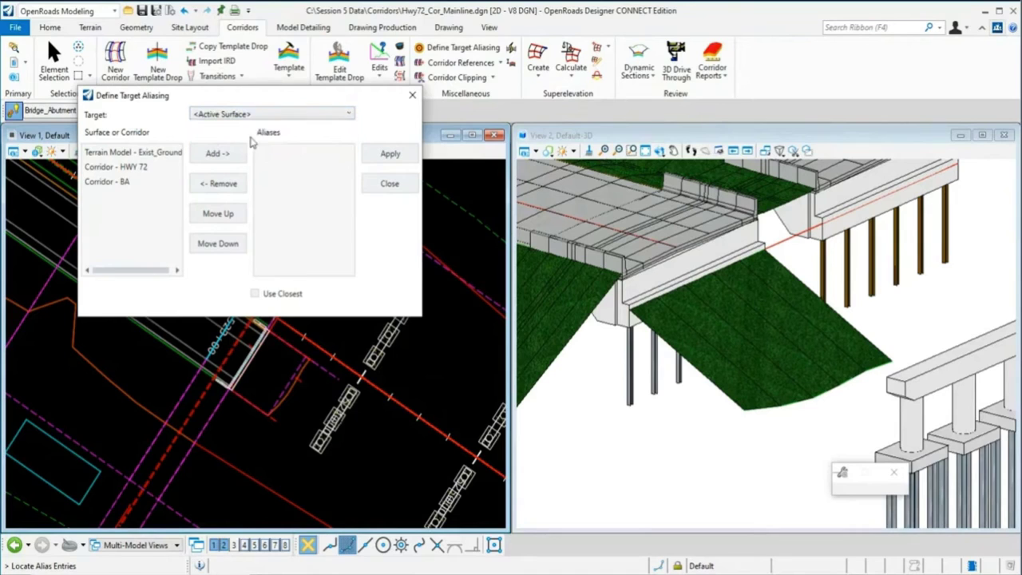
left_click(260, 118)
left_click(255, 128)
left_click(123, 183)
left_click(141, 172)
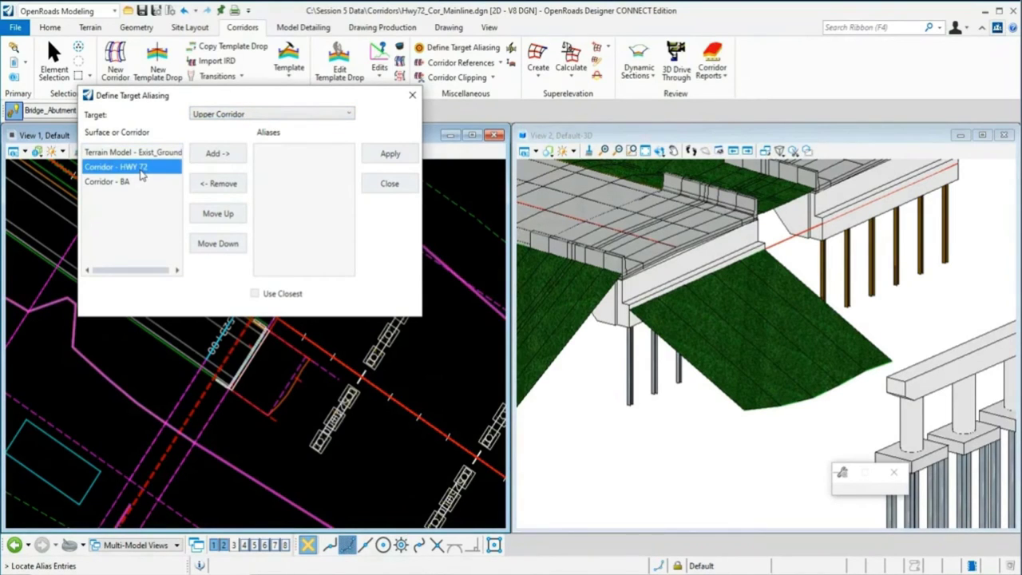
left_click(219, 154)
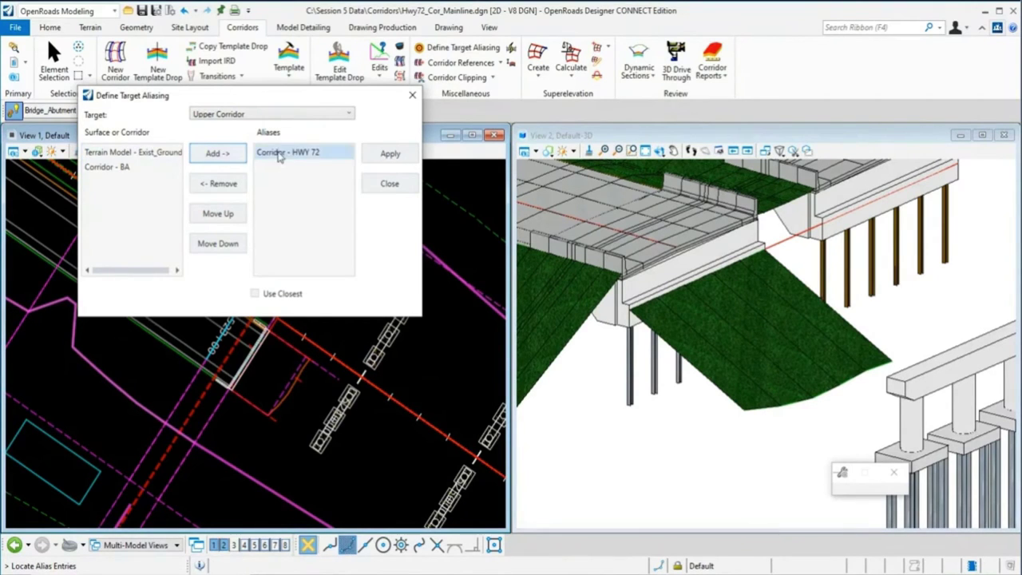
left_click(399, 156)
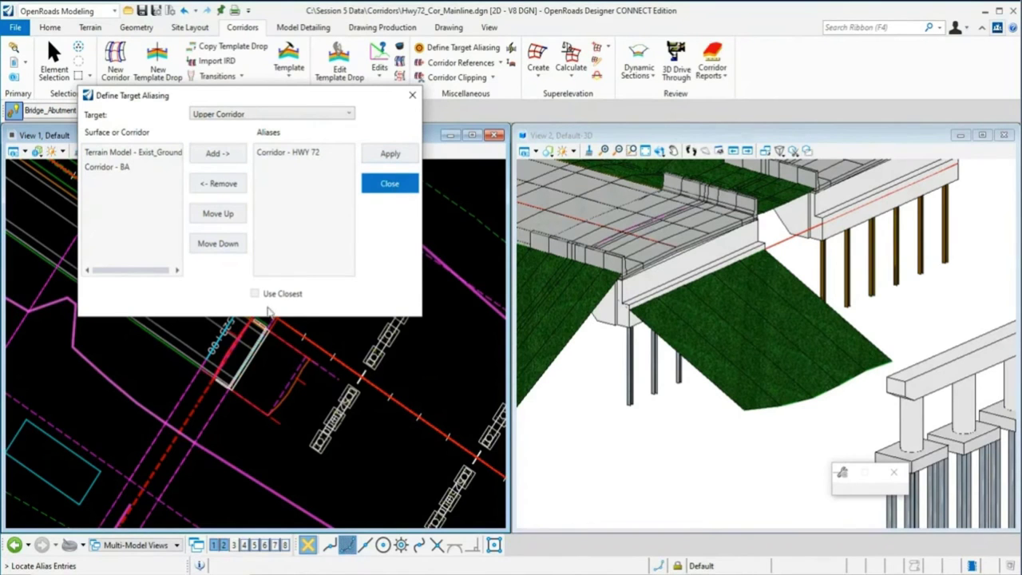
- Set the 3D view's display style to Transparent
scroll(675, 203, "up", 2)
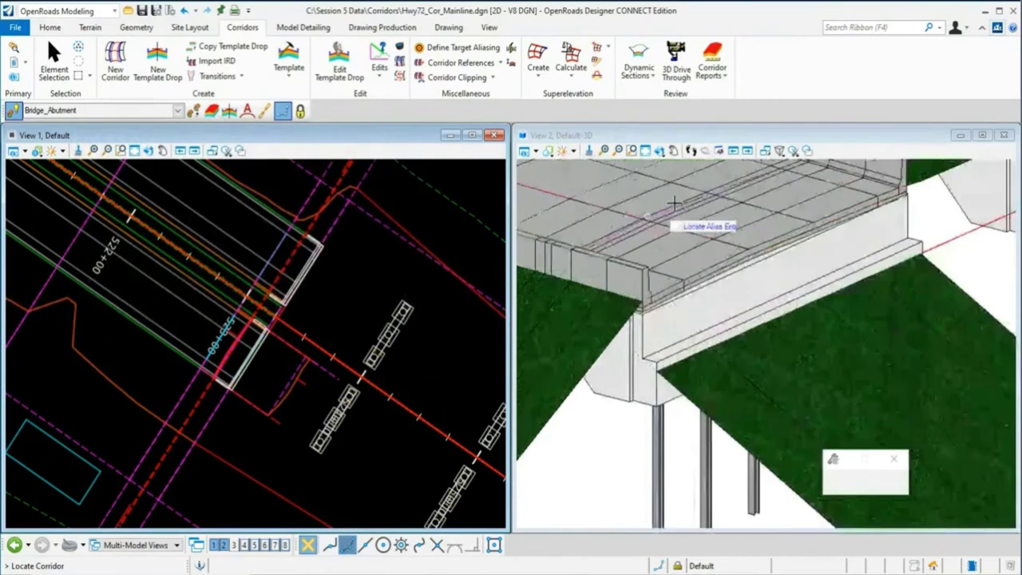
scroll(674, 204, "up", 2)
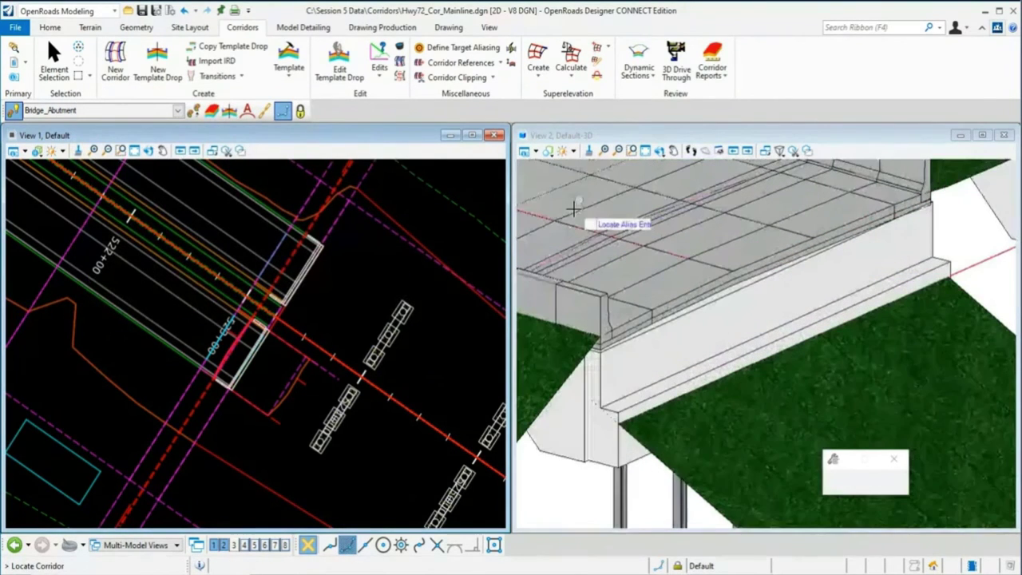
left_click(537, 152)
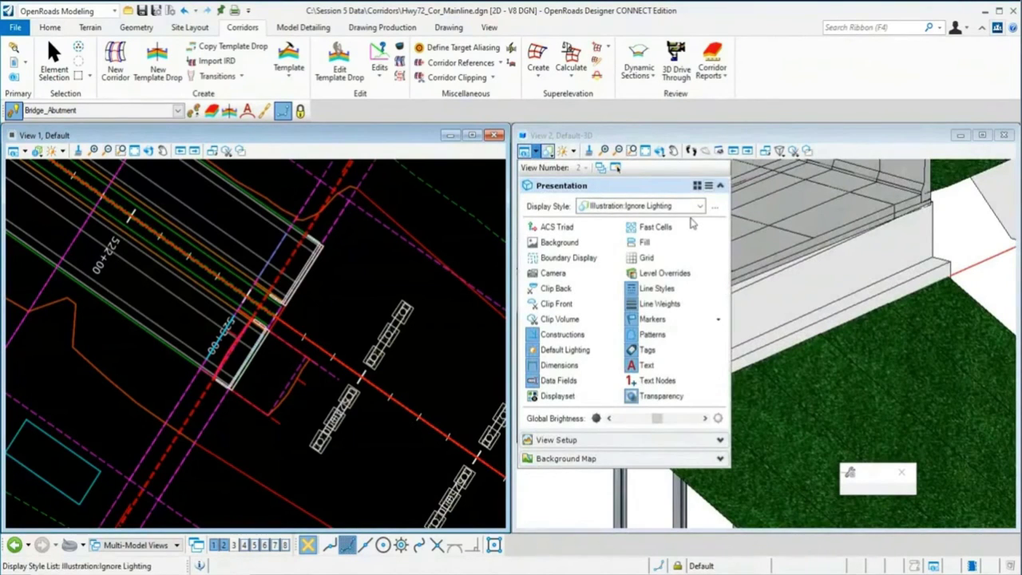
left_click(537, 151)
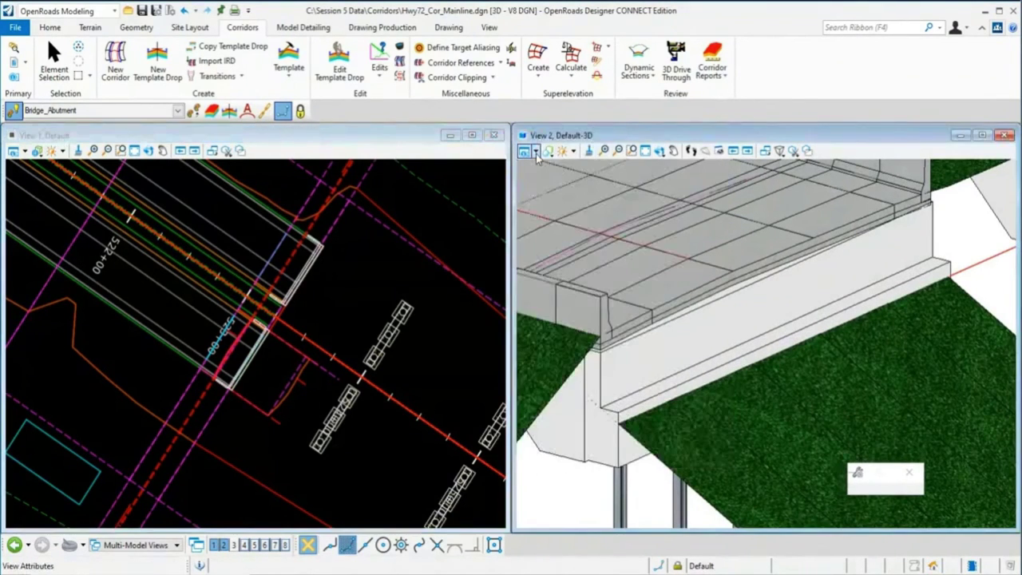
left_click(537, 152)
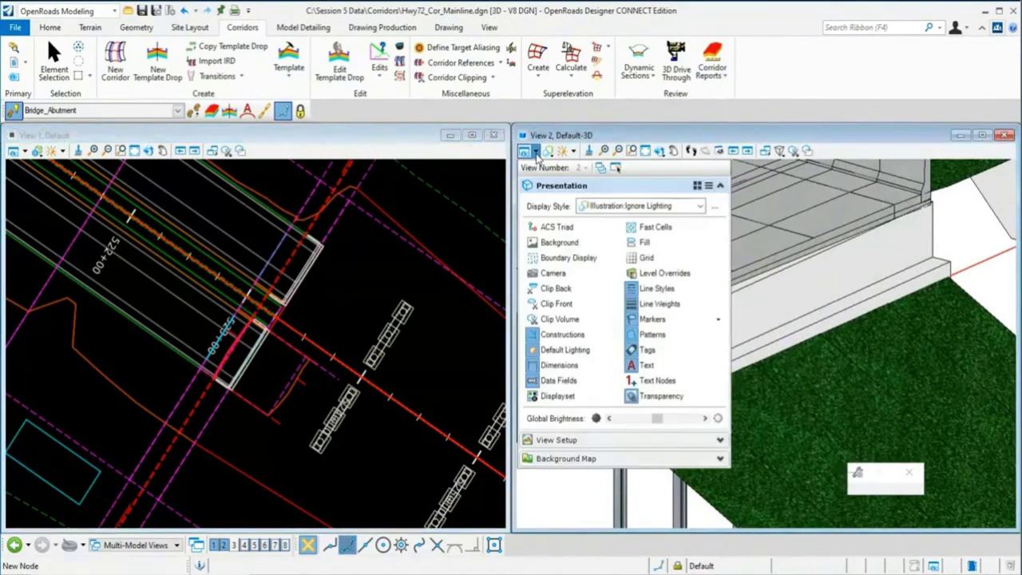
left_click(701, 209)
scroll(702, 314, "down", 2)
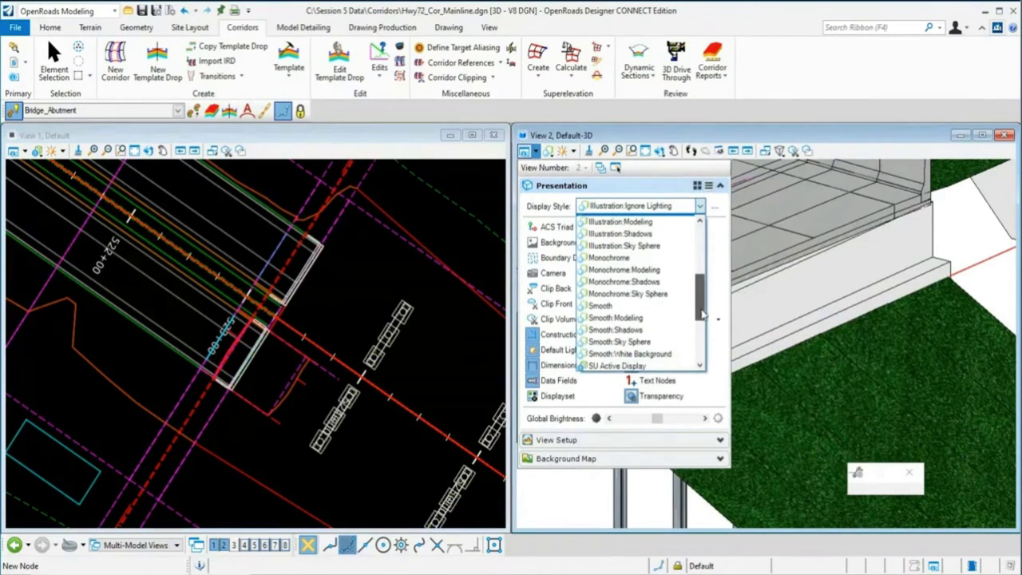
scroll(701, 314, "down", 3)
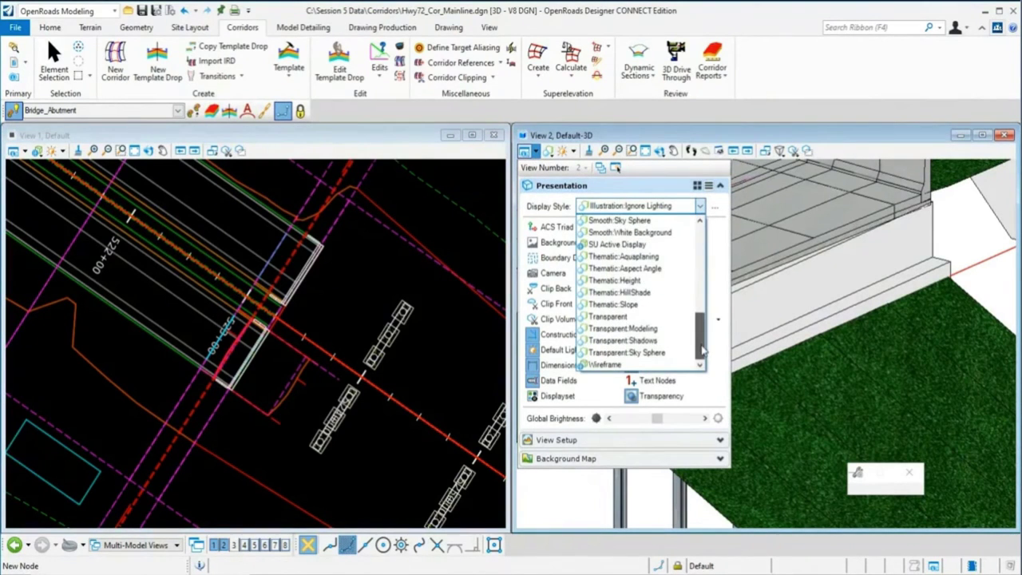
left_click(653, 320)
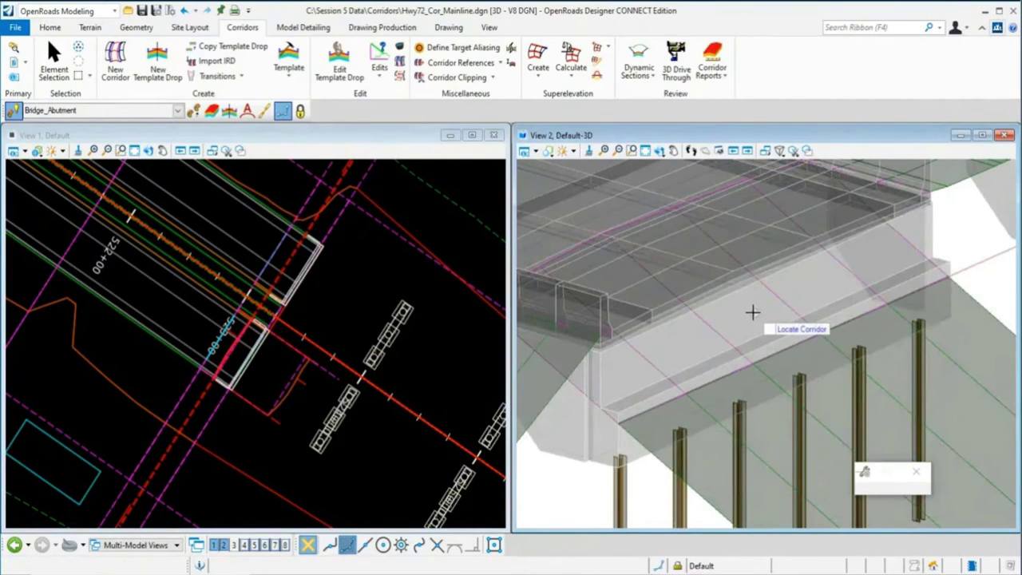
- Examine in the plan and 3D views where the abutment fill slope ties into the bridge deck corridor near station 523+00
scroll(753, 312, "down", 2)
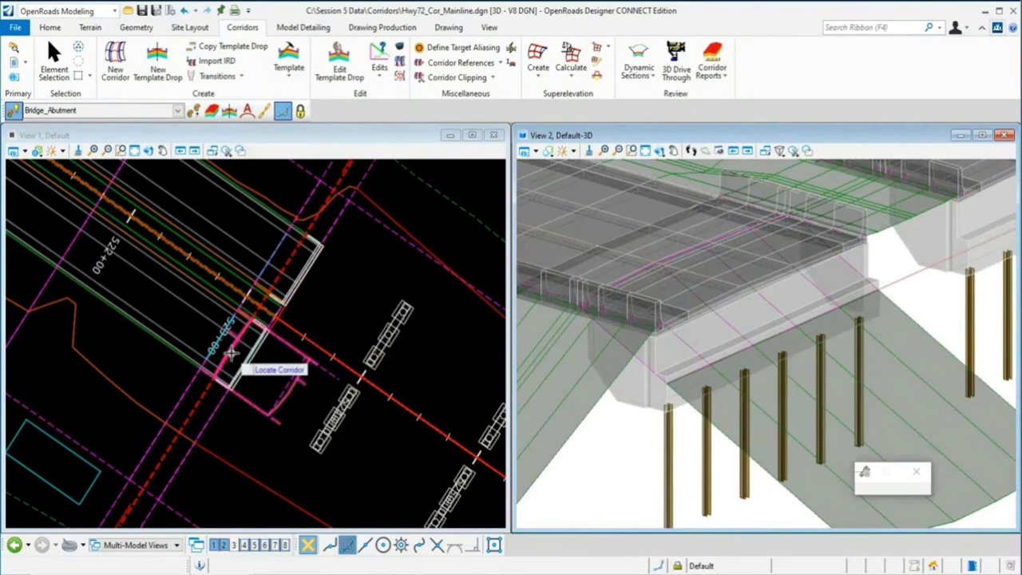
scroll(231, 352, "up", 3)
key("Escape")
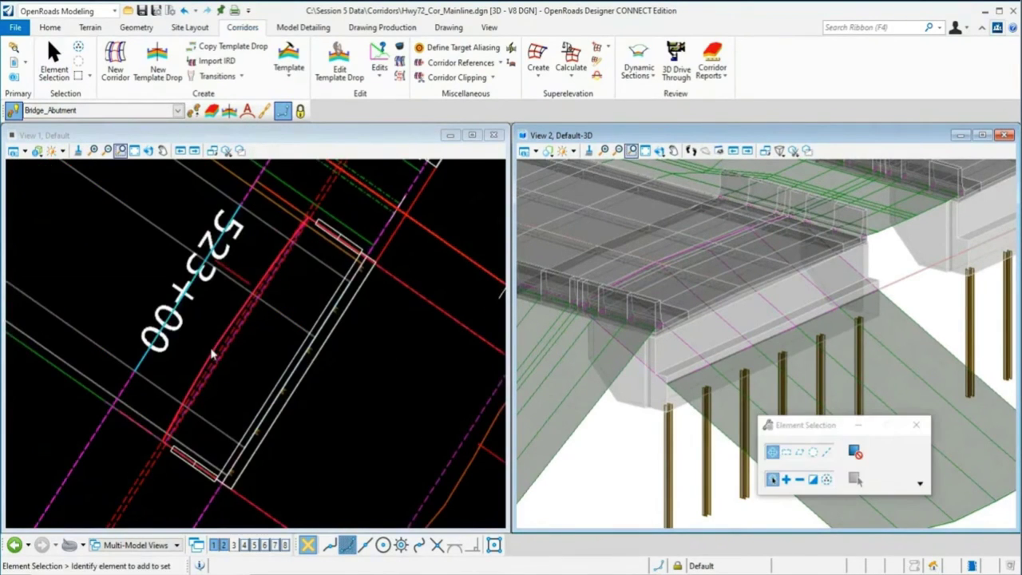
left_click(213, 351)
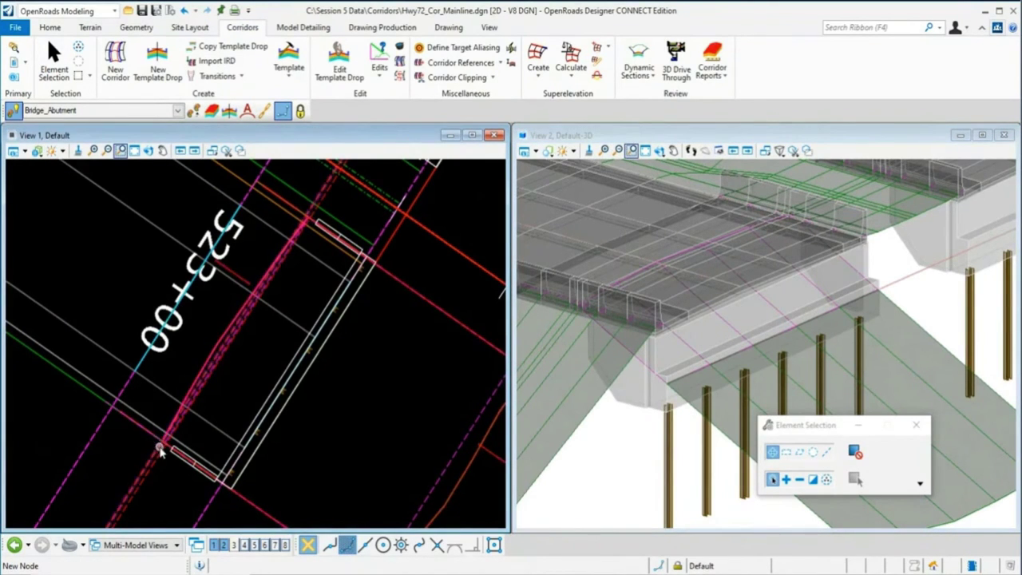
scroll(278, 364, "down", 2)
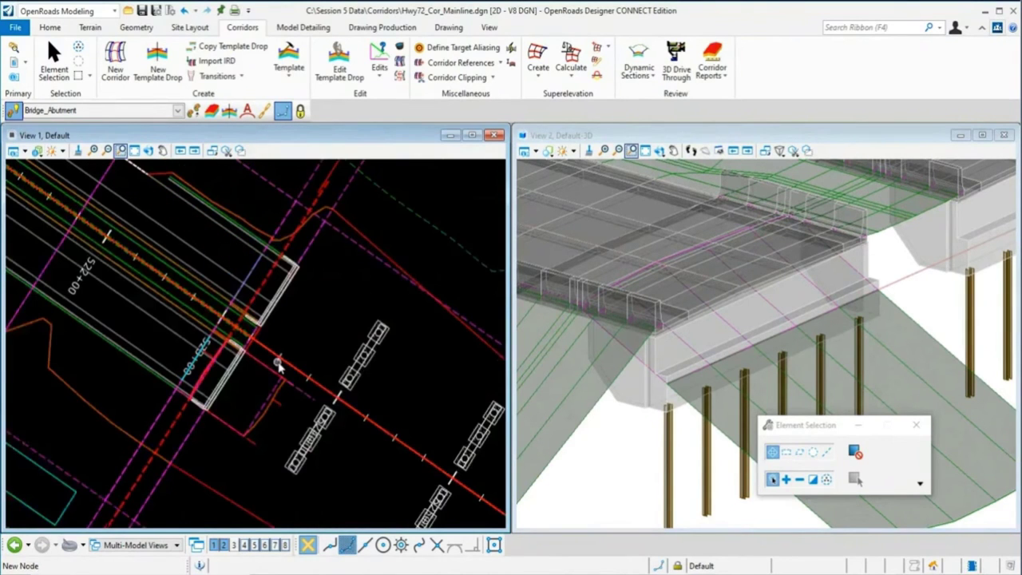
scroll(278, 364, "up", 1)
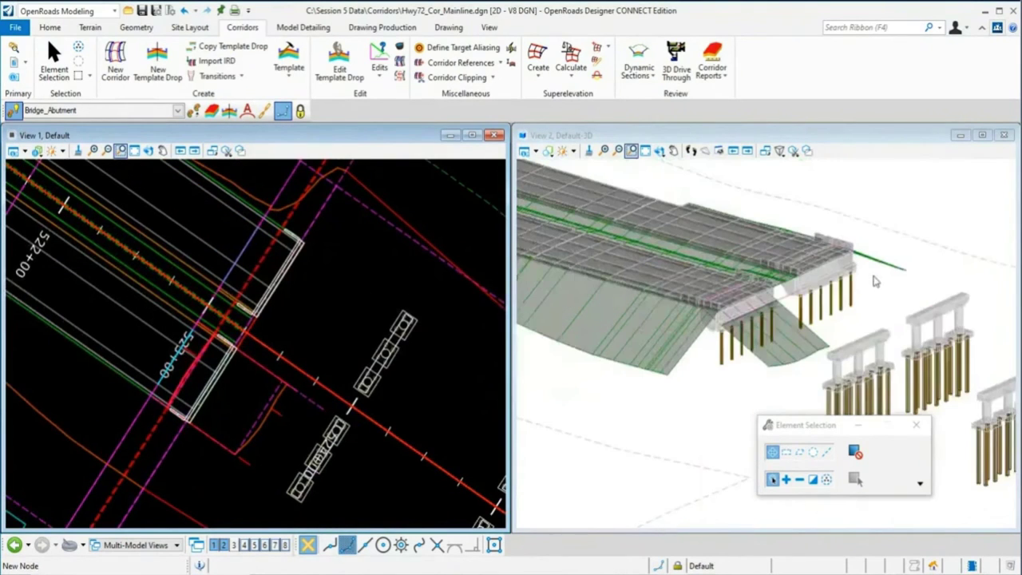
scroll(264, 343, "up", 2)
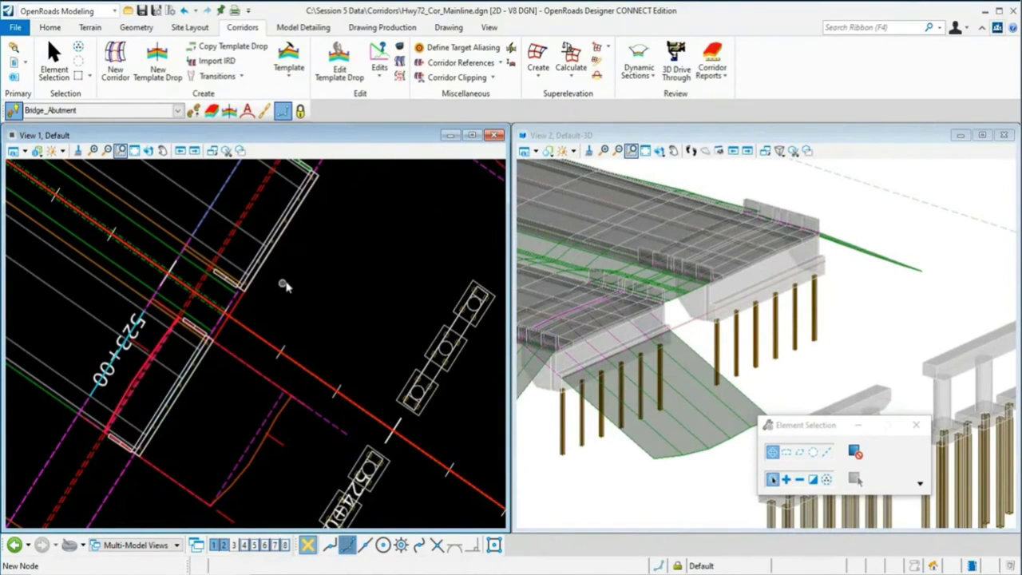
- Start another linear template on the abutment line and choose the Bridge Fill 2:1 Up-Down (Grass) template
left_click(316, 29)
left_click(241, 62)
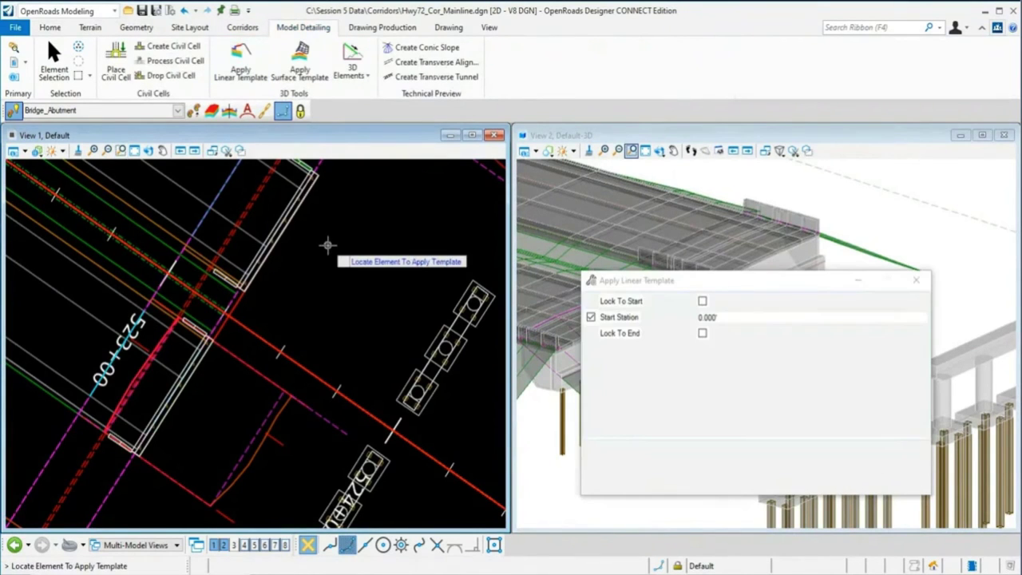
left_click(243, 321)
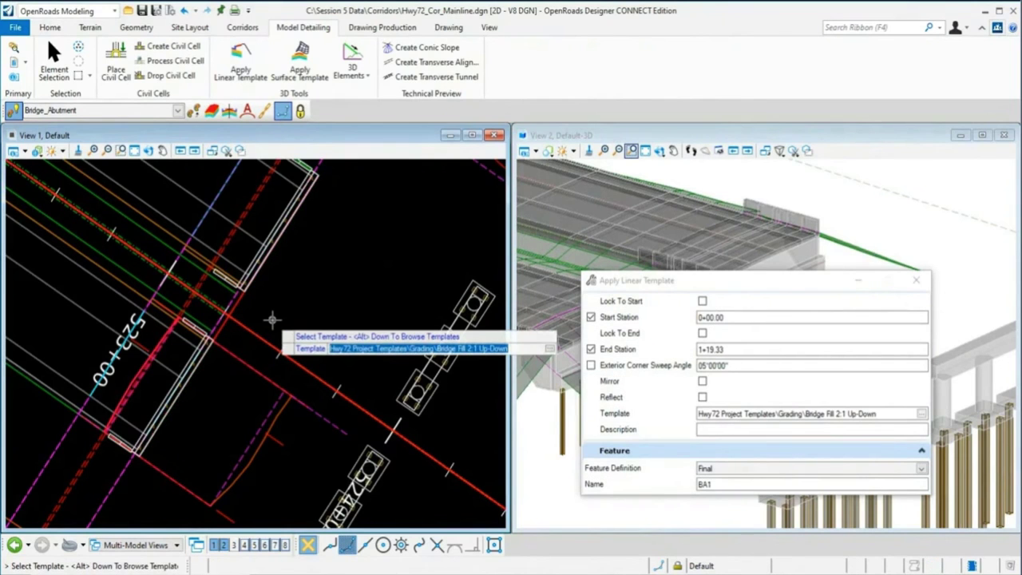
key("alt+Down")
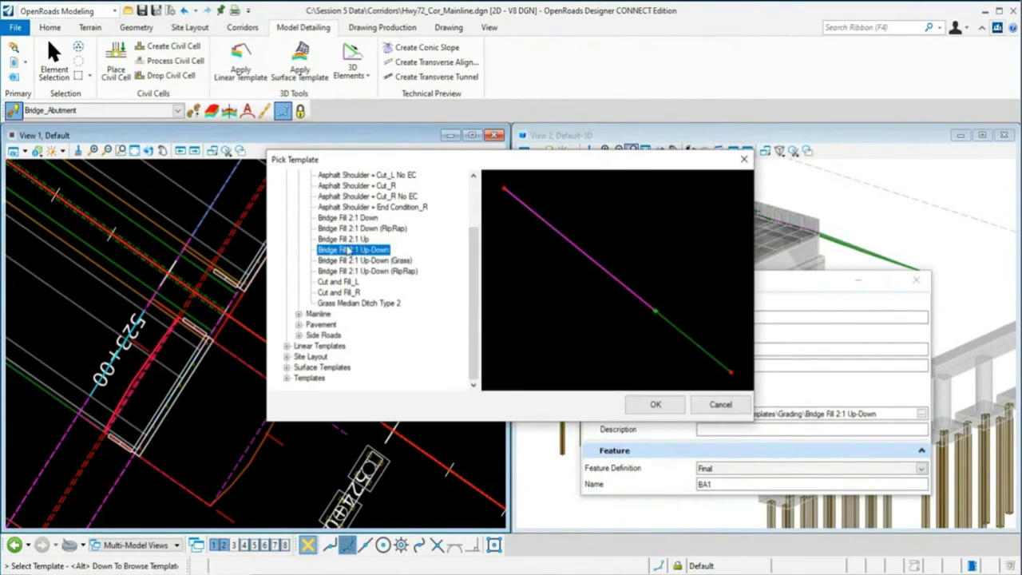
left_click(366, 261)
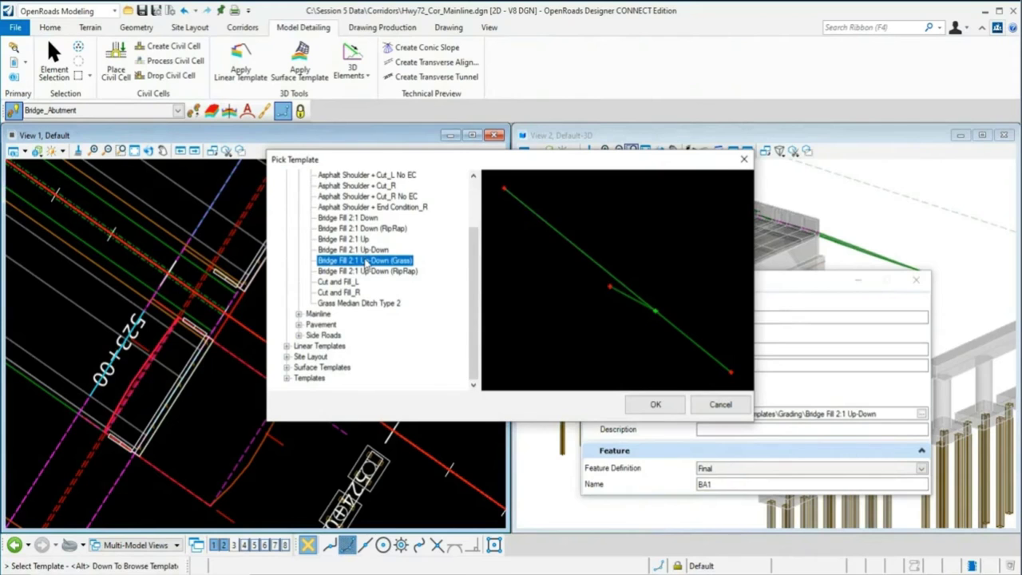
double_click(367, 262)
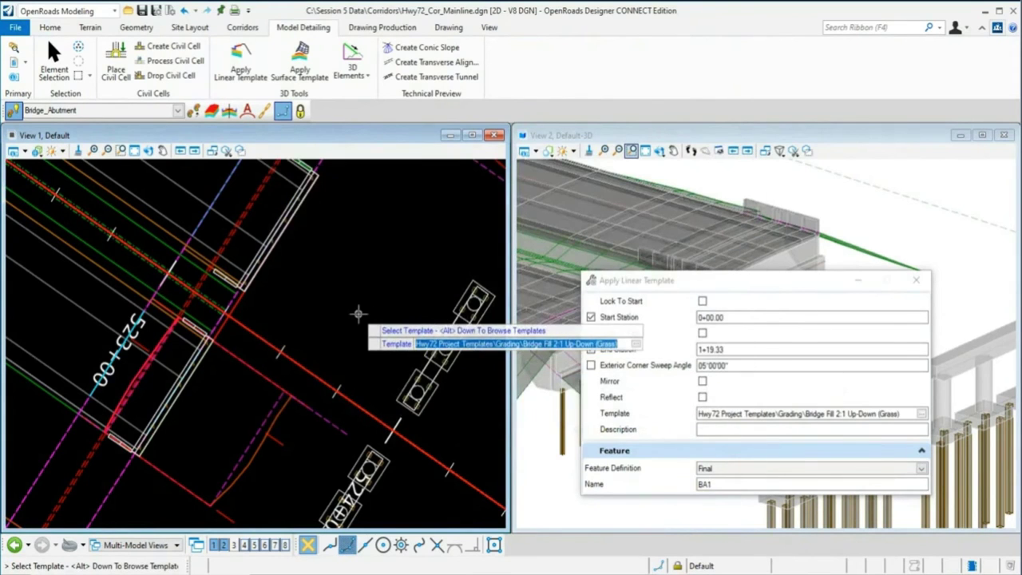
- Accept the grass fill template and set its start station to 0+49.04
left_click(326, 304)
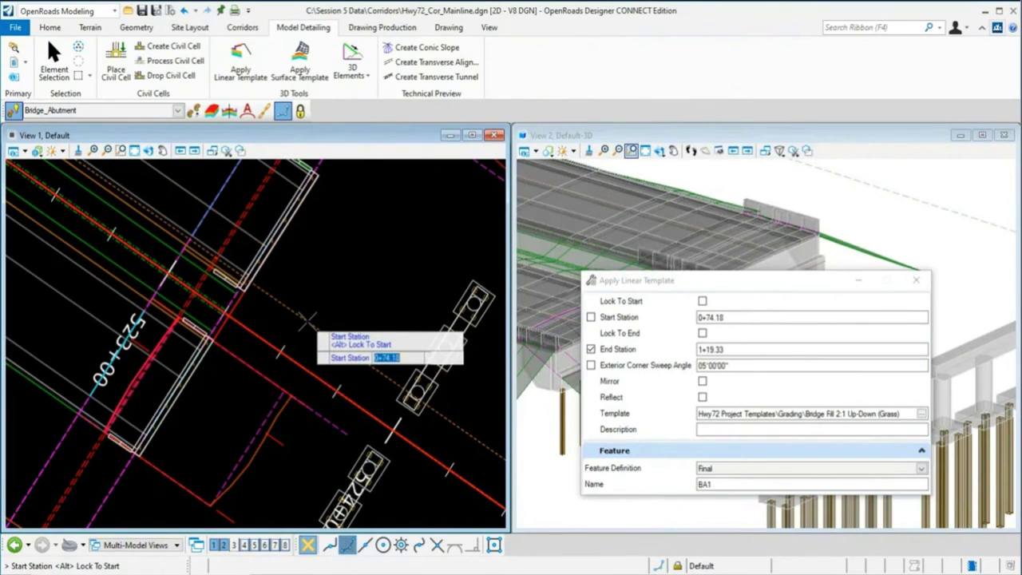
type("0+49.04")
key("Return")
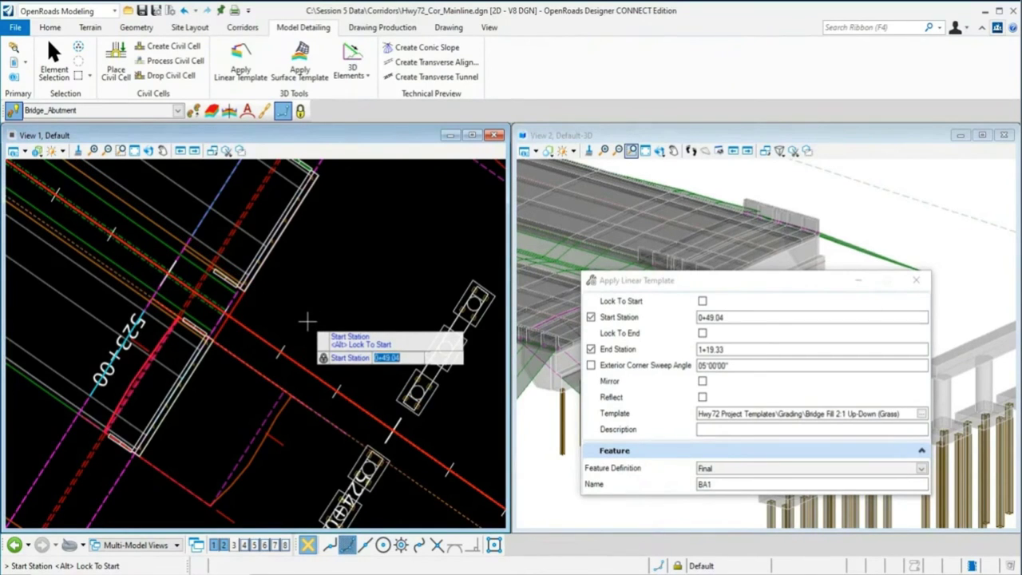
- Set the grass fill template's end station to 0+70.30 and place it on the pier side of the abutment line
left_click(308, 321)
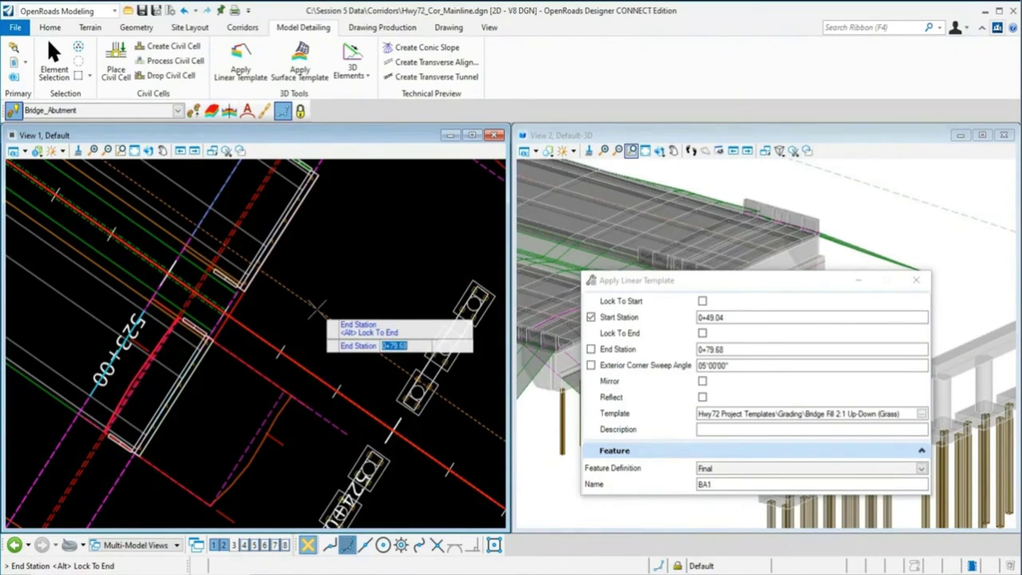
type("0+70.30")
key("Return")
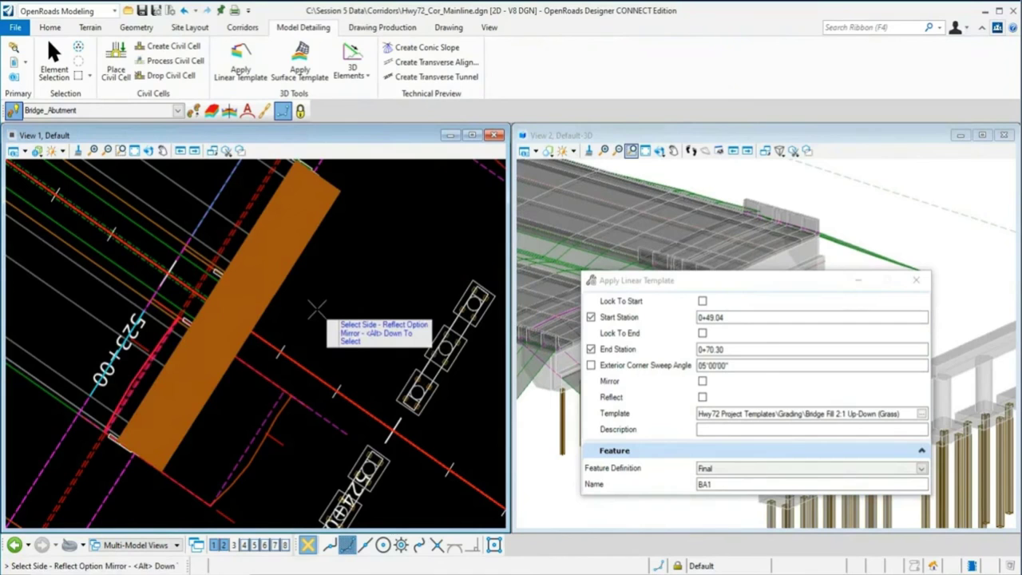
left_click(329, 333)
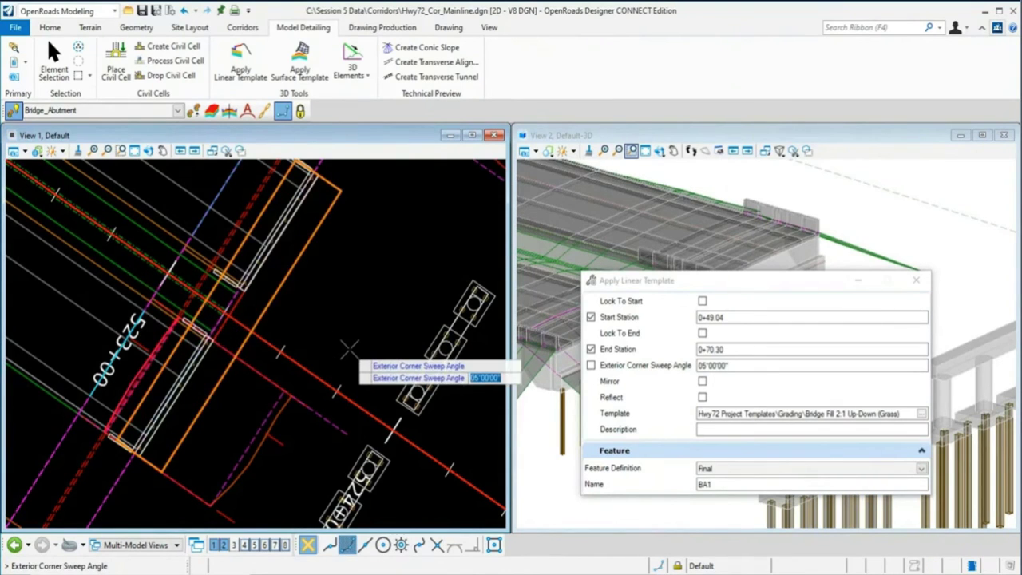
key("Return")
key("Return")
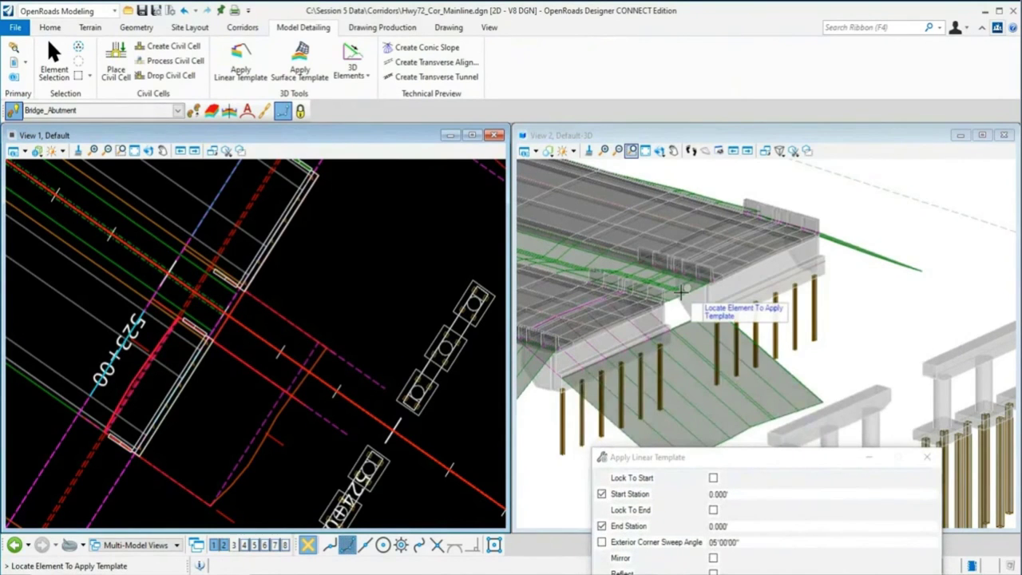
scroll(681, 292, "up", 2)
left_click(926, 457)
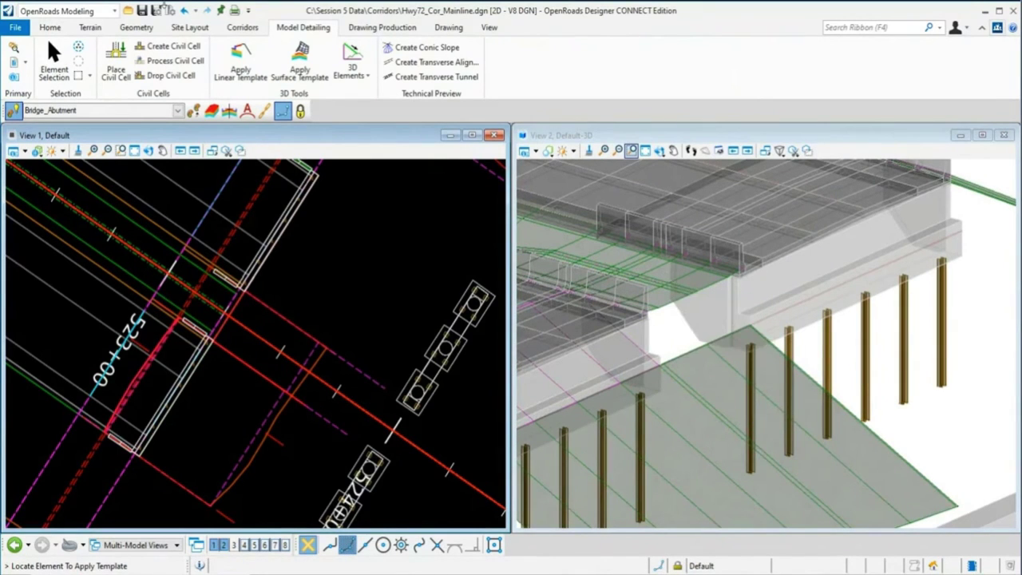
- Define target aliasing for the grass fill linear template, assigning Corridor - HWY 72 as the alias of the Upper Corridor target
left_click(243, 28)
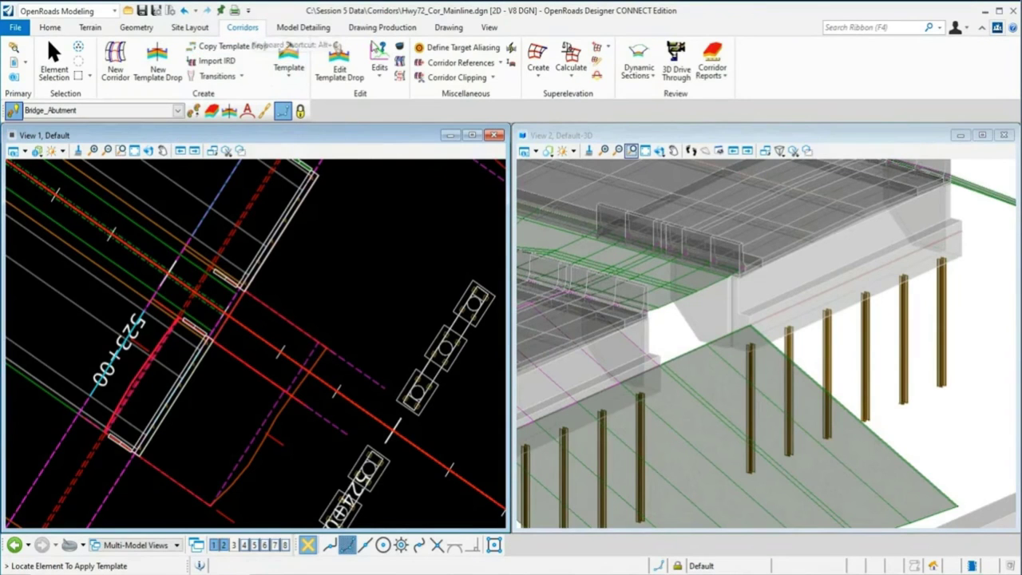
left_click(451, 47)
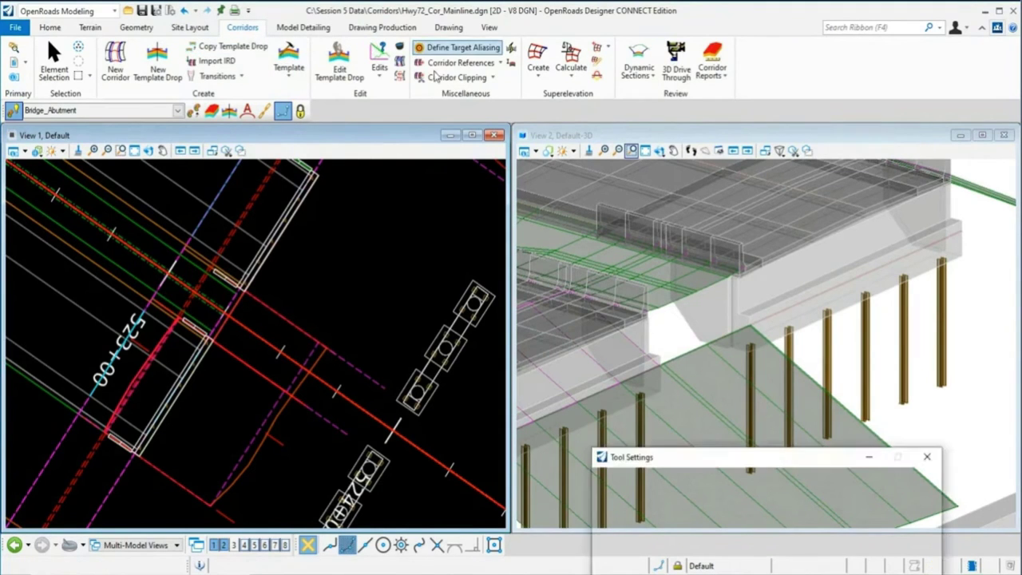
left_click(315, 362)
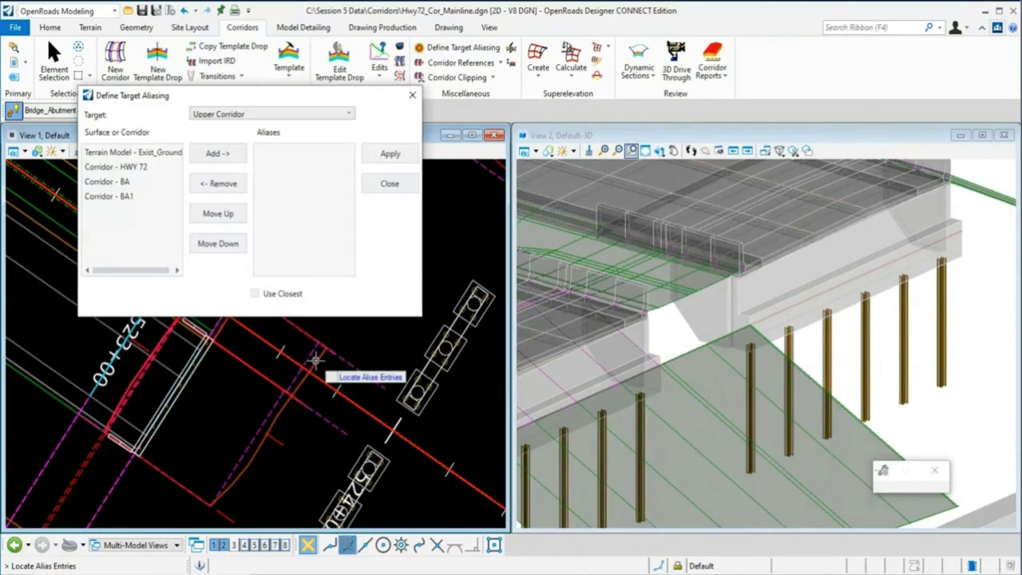
left_click(286, 116)
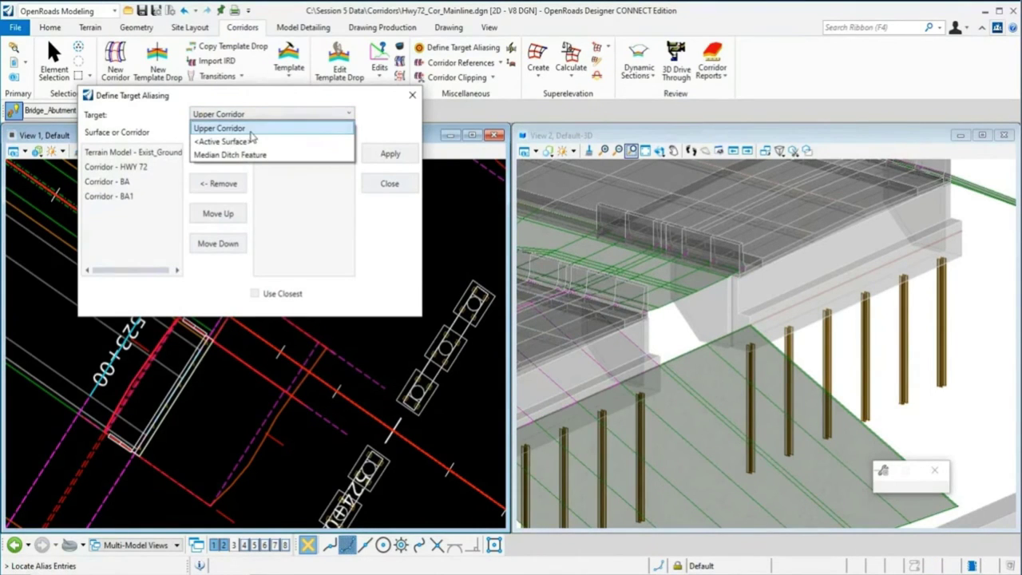
left_click(240, 128)
left_click(140, 169)
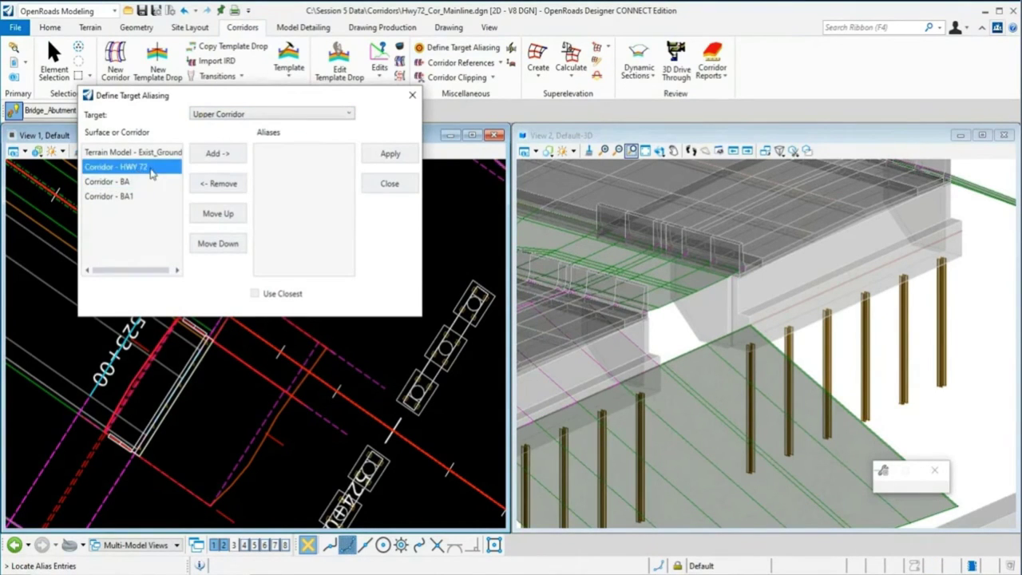
left_click(217, 153)
left_click(389, 159)
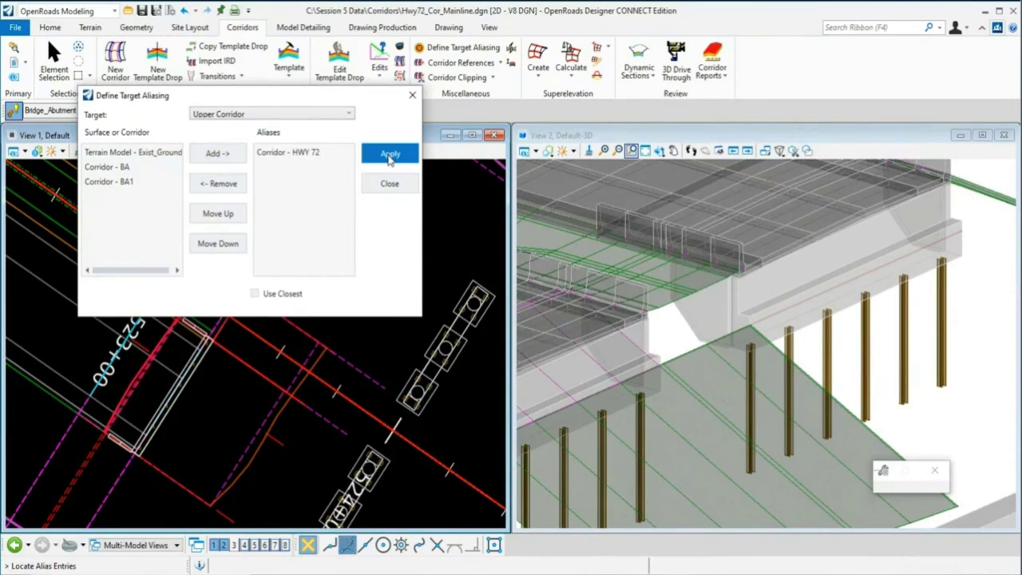
right_click(444, 266)
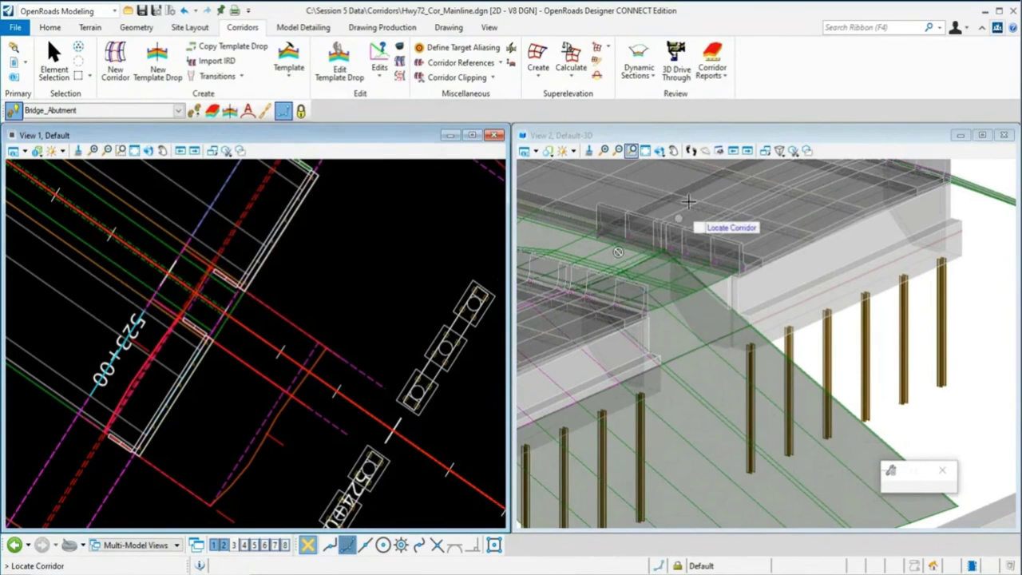
middle_click_drag(689, 201, 719, 312, "shift")
middle_click_drag(828, 308, 871, 293, "shift")
scroll(791, 336, "up", 2)
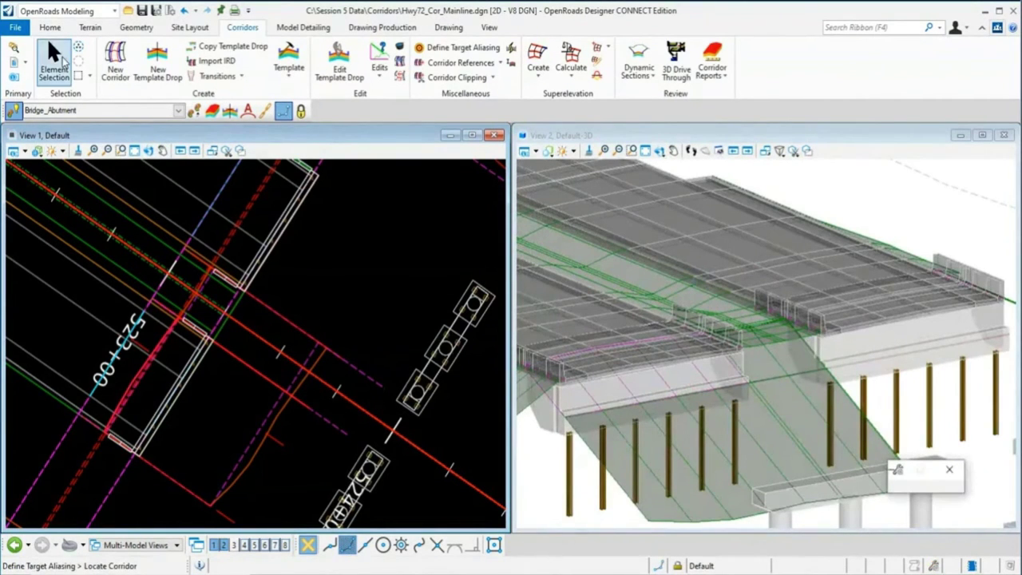
left_click(55, 56)
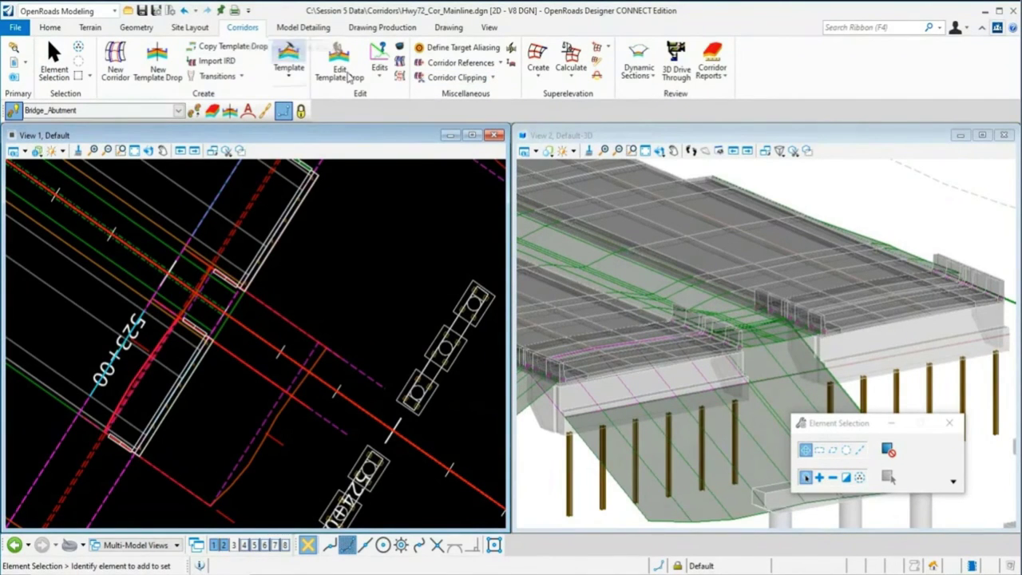
- Add the grass fill linear template between the two bridge decks as a clipping reference for the HWY 72 corridor
left_click(493, 80)
left_click(459, 96)
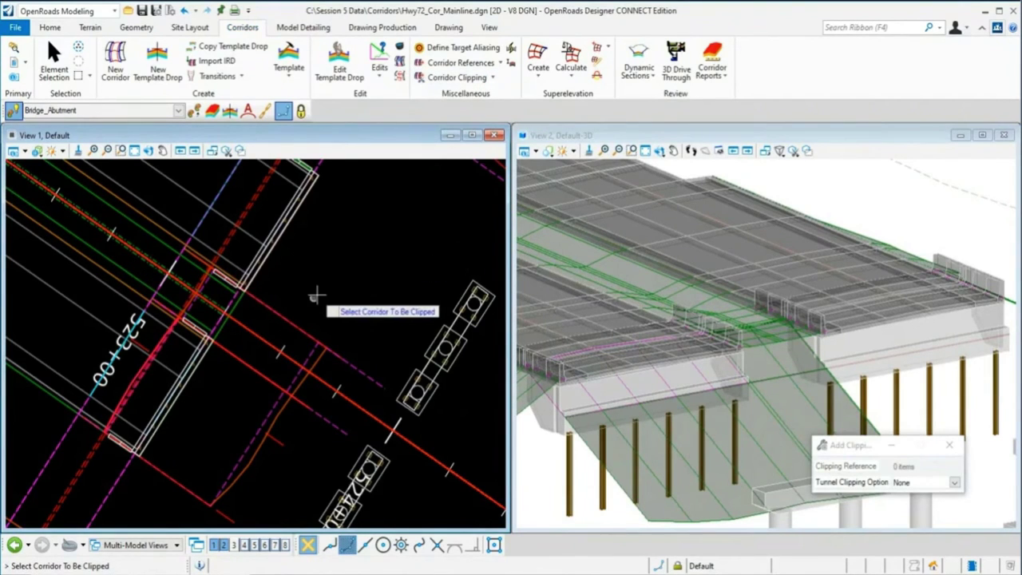
scroll(316, 296, "down", 1)
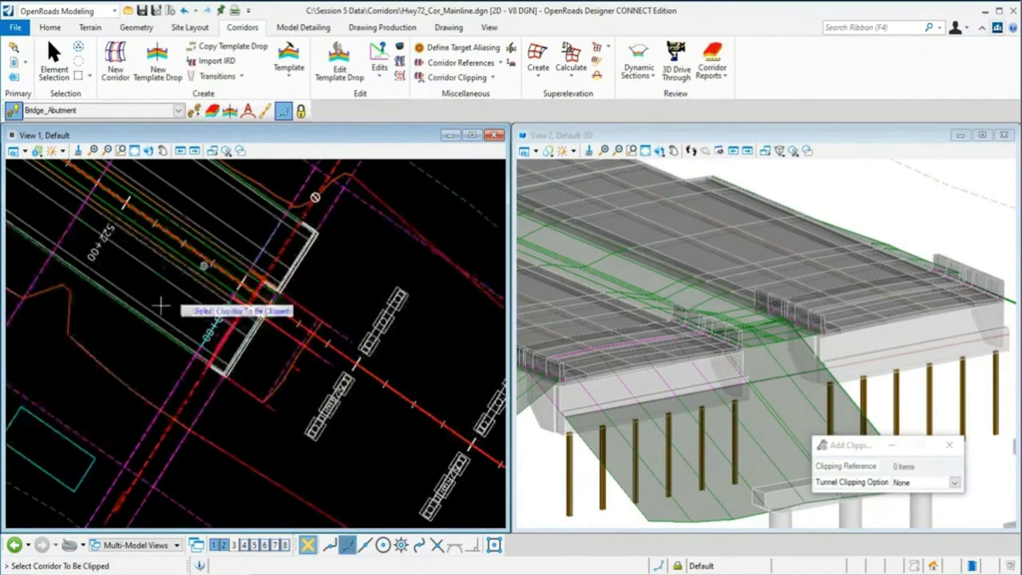
left_click(119, 391)
scroll(316, 277, "up", 1)
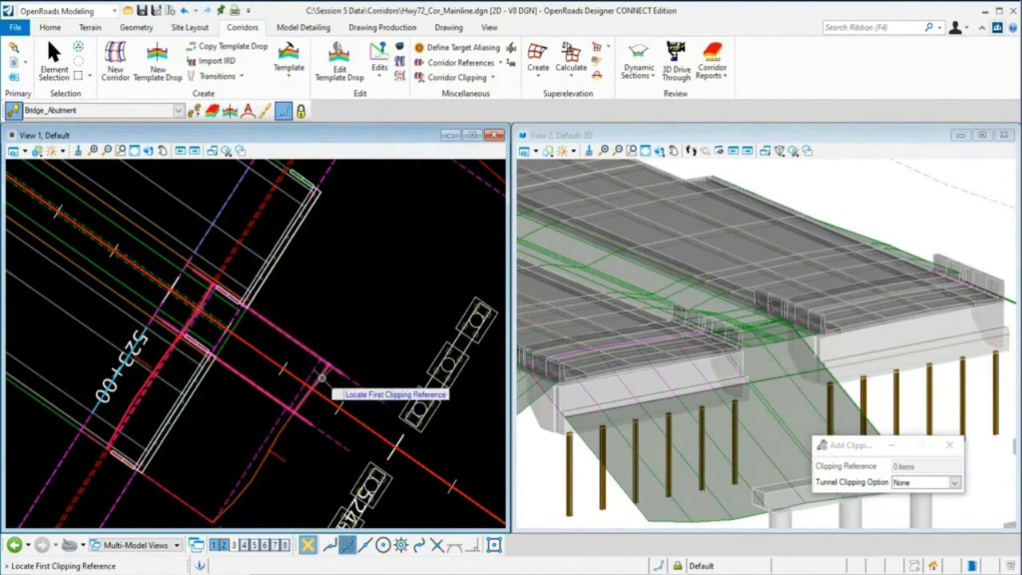
left_click(321, 378)
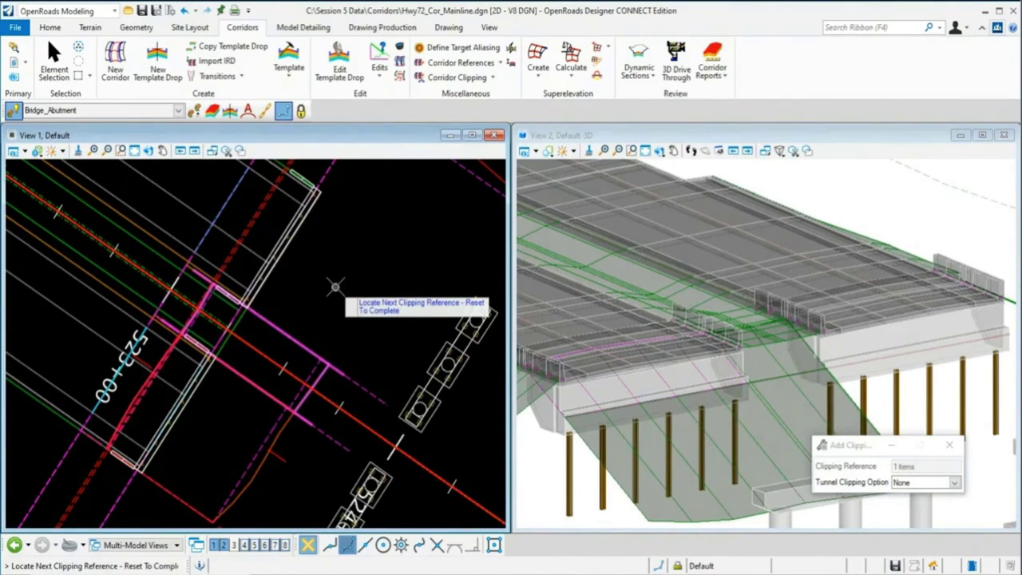
right_click(336, 287)
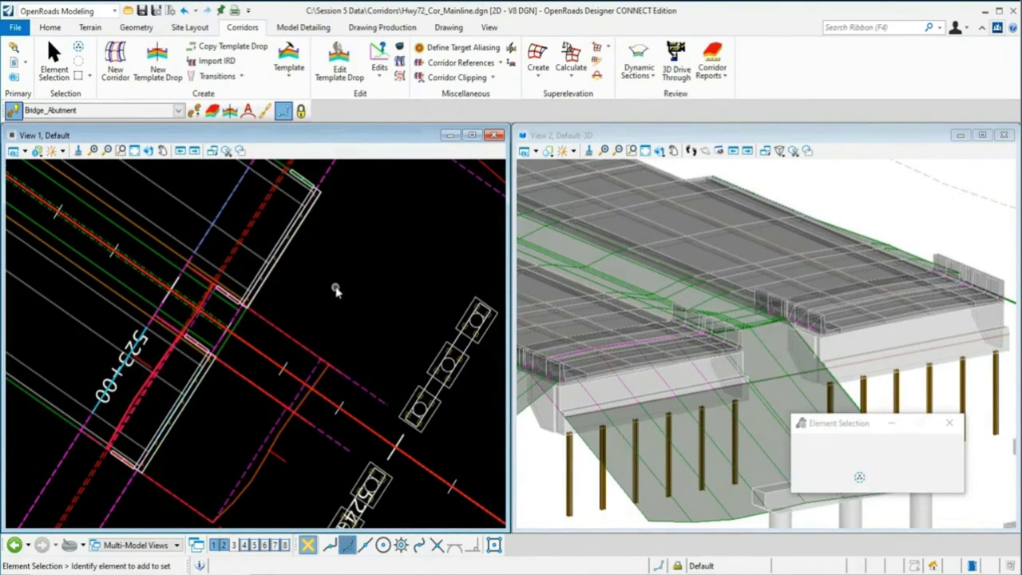
scroll(701, 346, "up", 3)
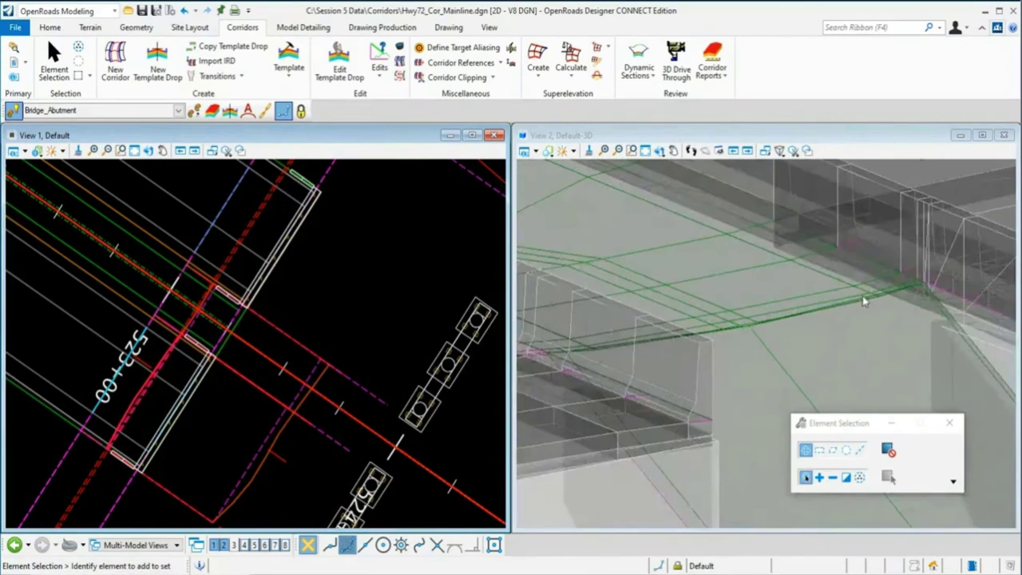
scroll(684, 315, "down", 5)
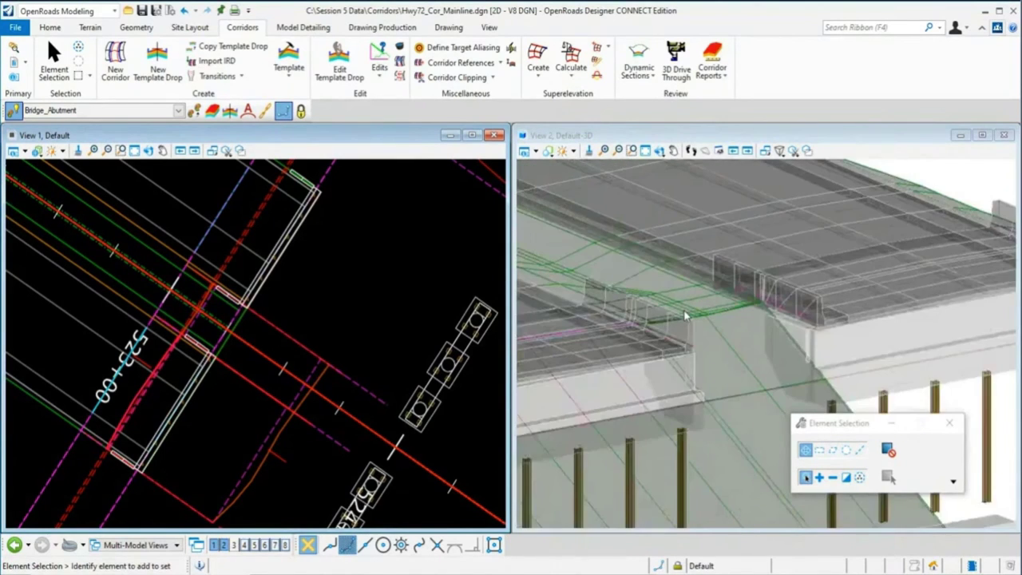
scroll(685, 315, "down", 1)
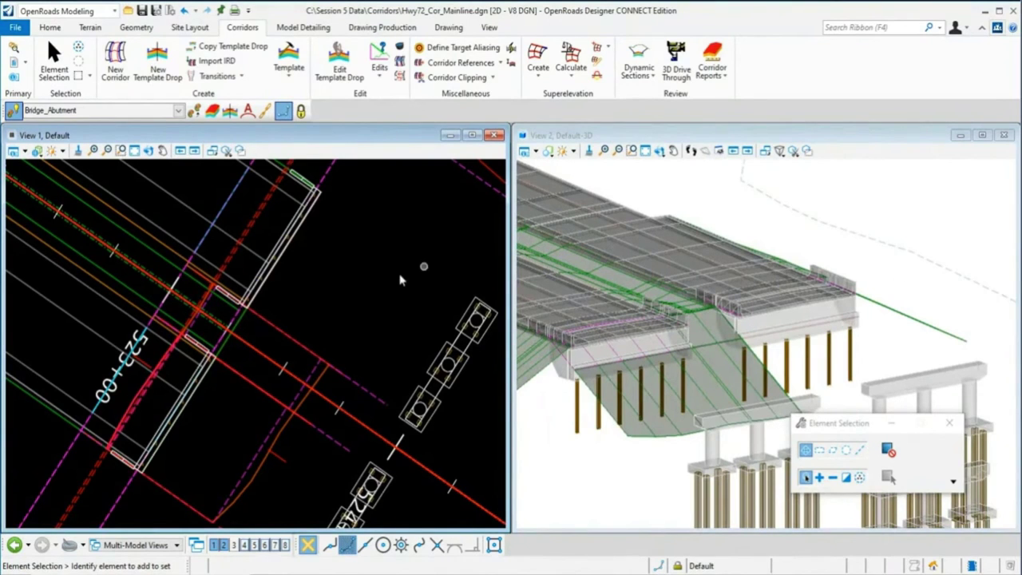
- Start another linear template on the abutment line using the Bridge Fill 2:1 Up-Down template
left_click(318, 30)
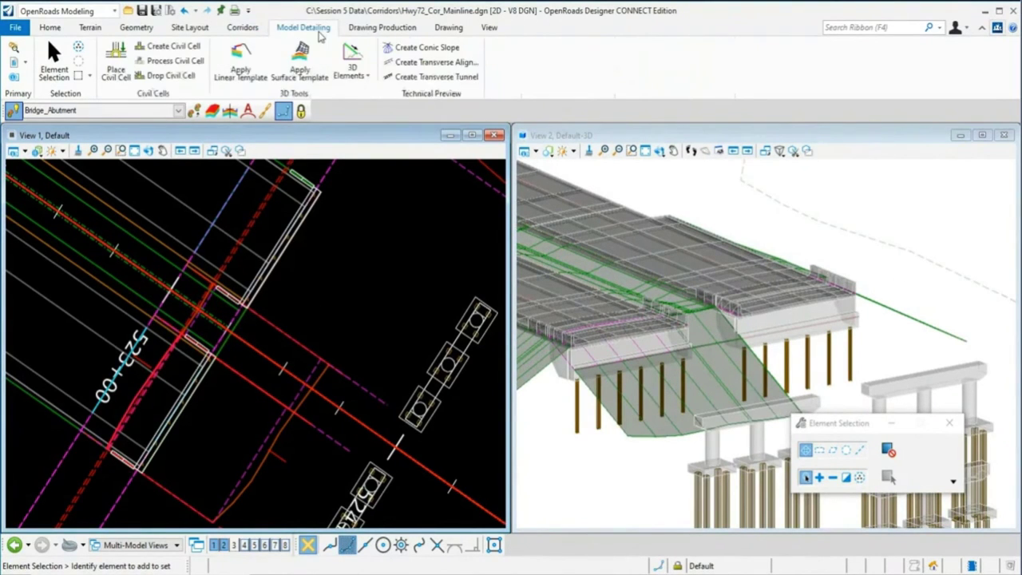
left_click(240, 72)
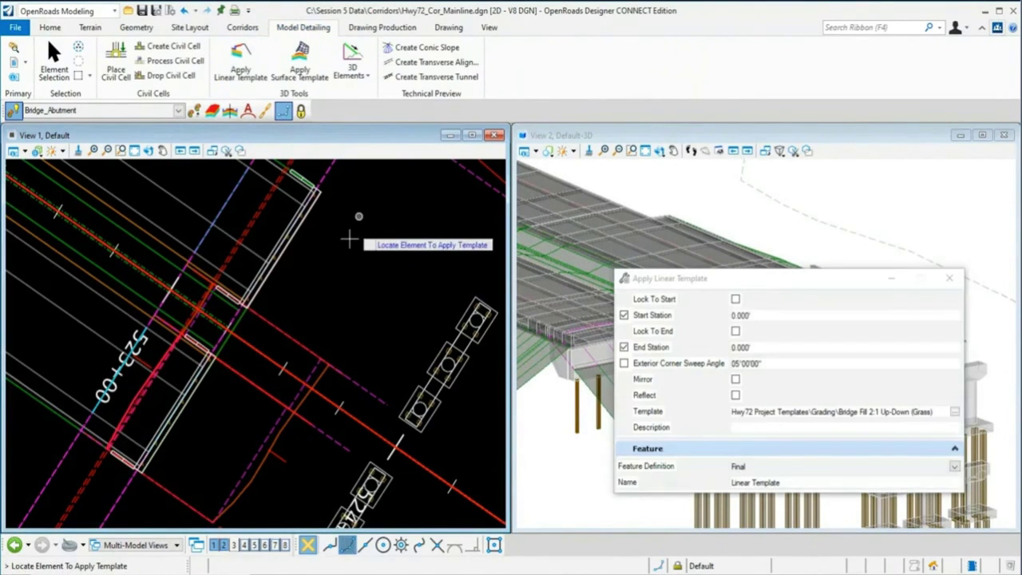
left_click(263, 285)
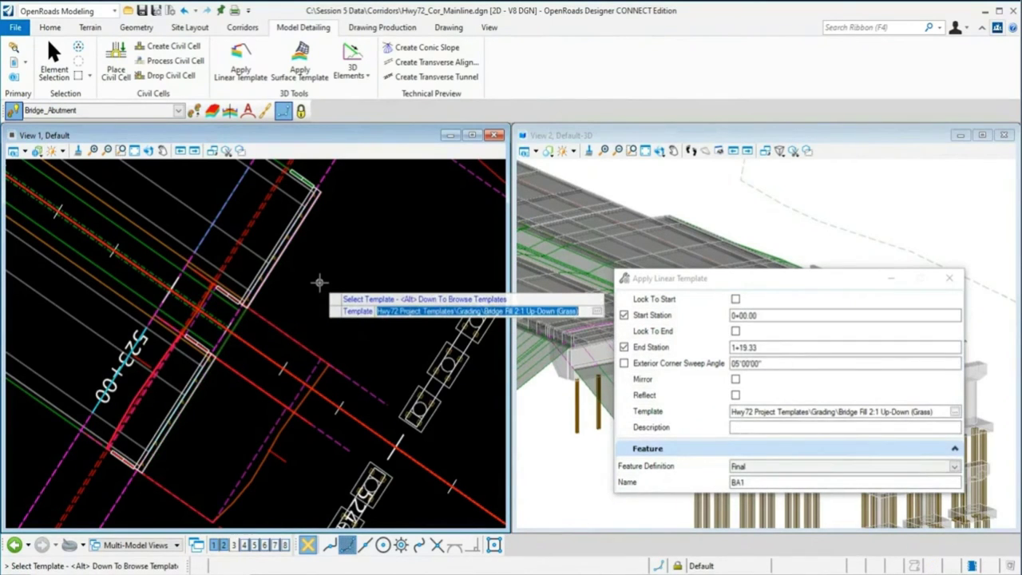
key("alt+Down")
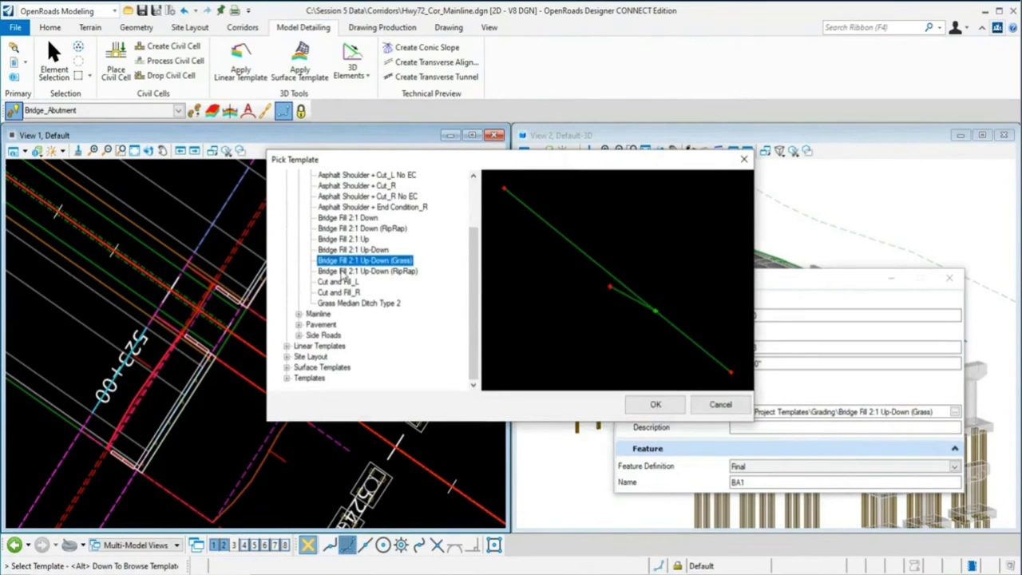
left_click(351, 251)
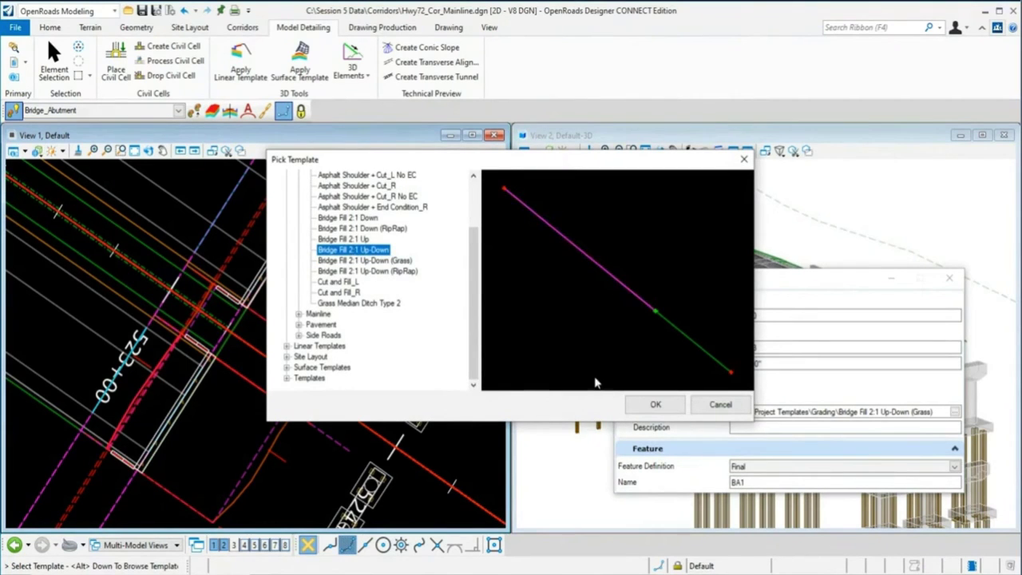
left_click(655, 406)
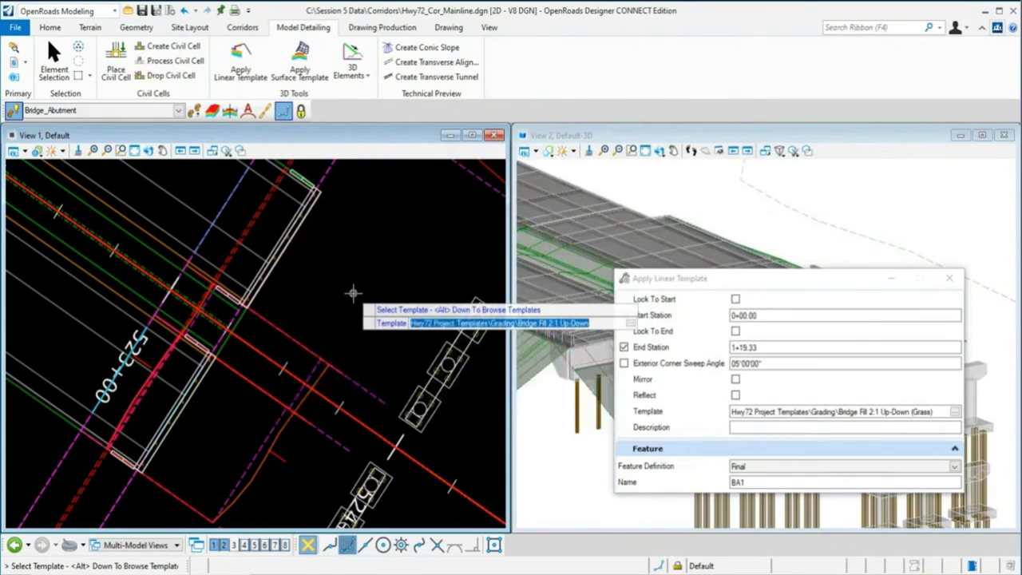
left_click(353, 295)
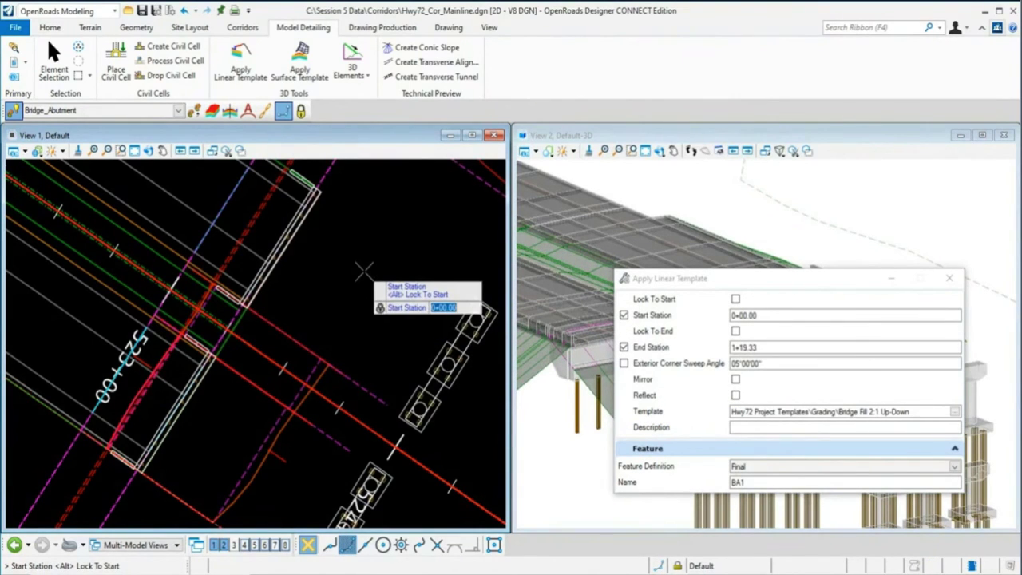
- Set the start station to 0+70.30, lock the end to the line's end, and place the fill on the pier side
left_click(624, 315)
left_click(624, 347)
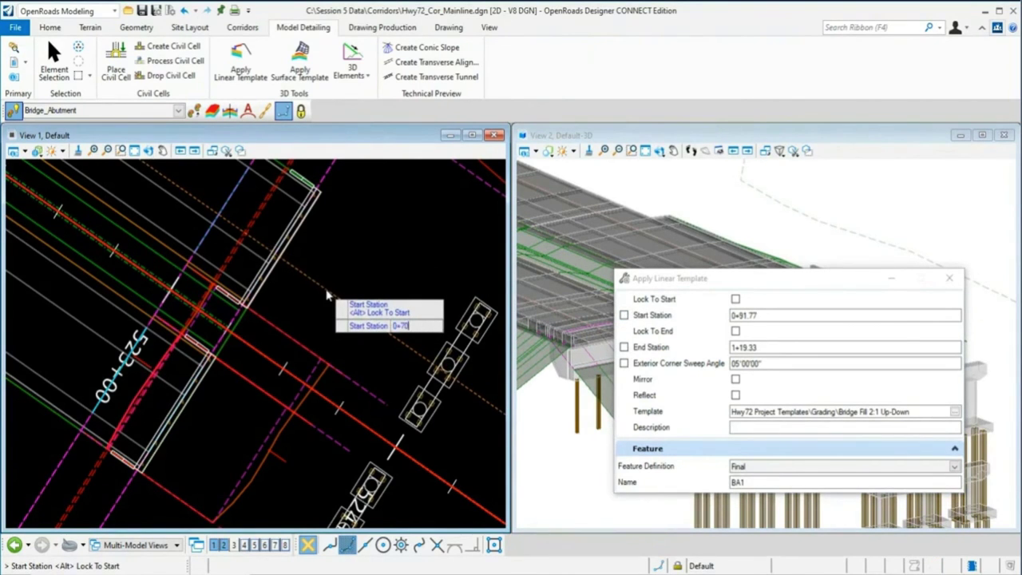
left_click(333, 296)
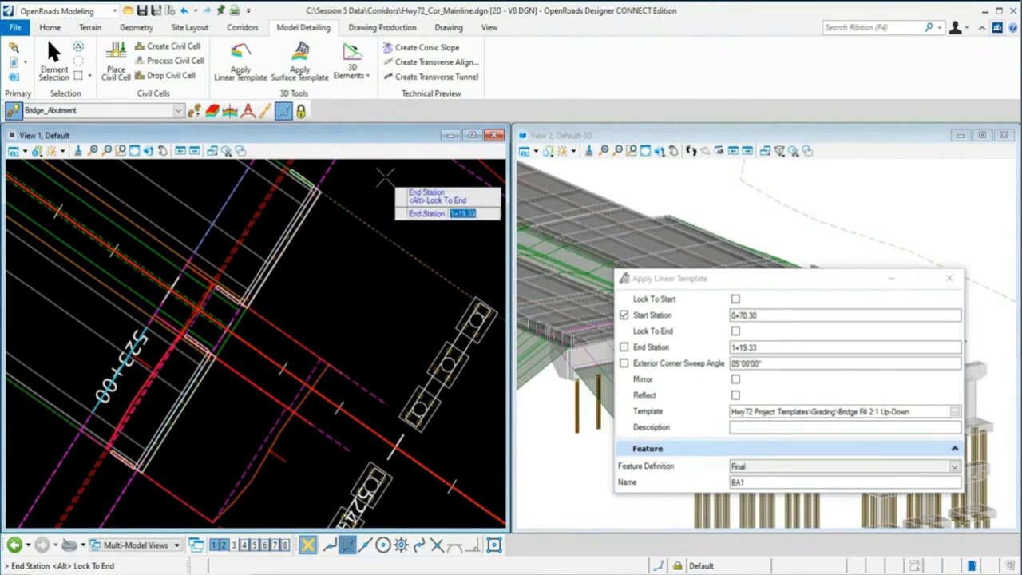
key("alt")
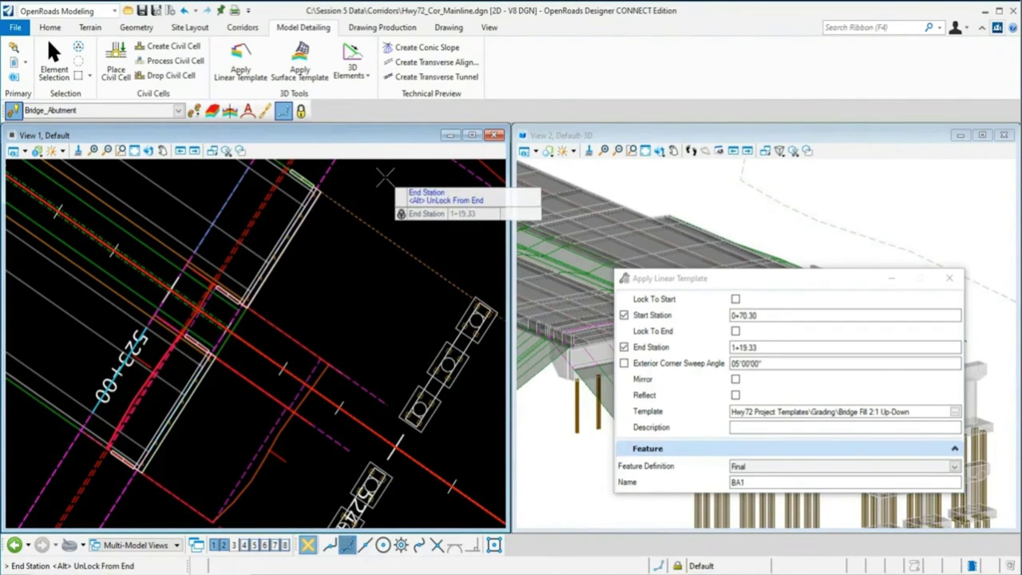
left_click(391, 185)
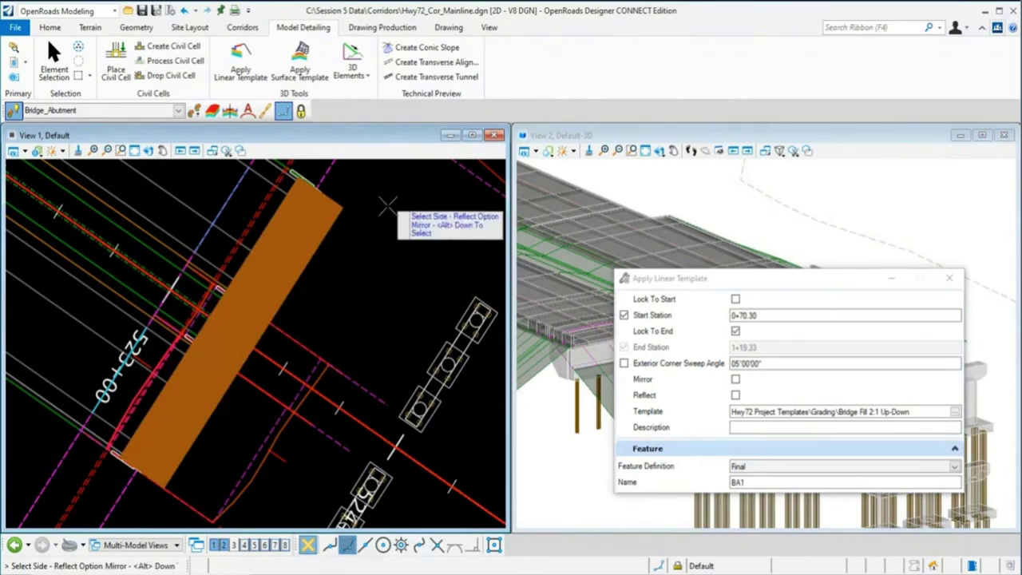
left_click(404, 256)
left_click(407, 281)
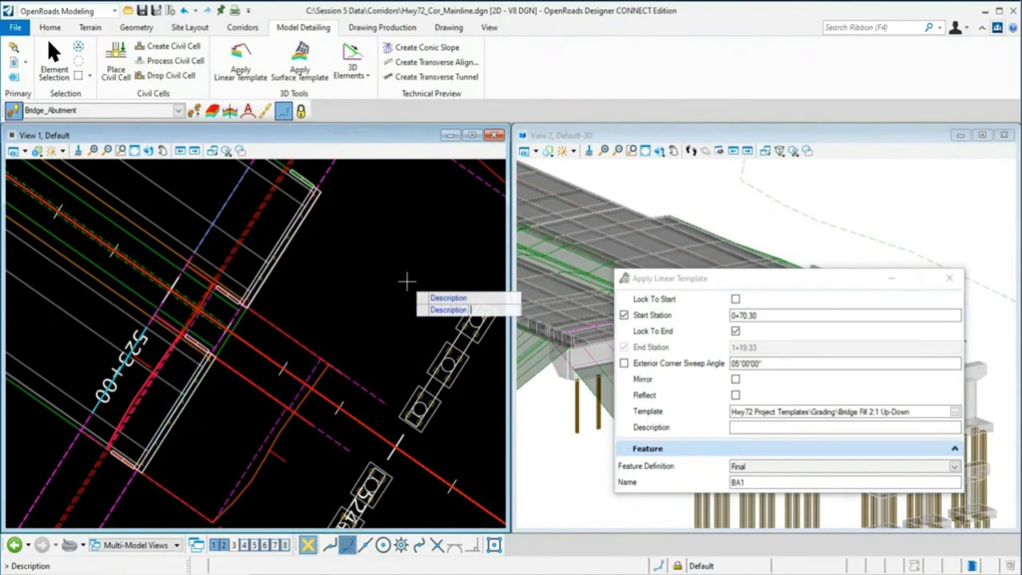
left_click(408, 281)
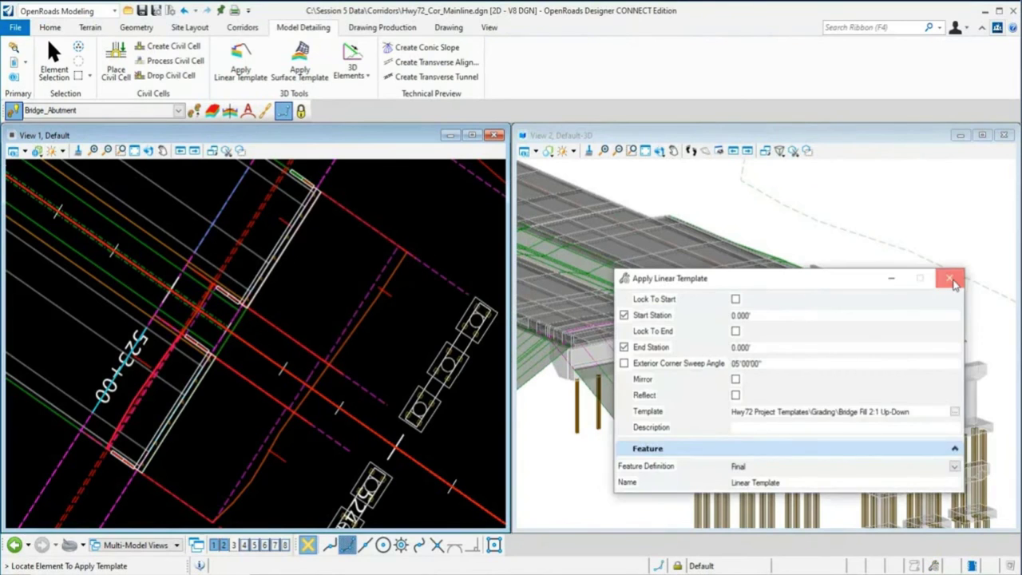
- Define target aliasing for the pier-side Bridge Fill 2:1 Up-Down linear template, assigning Corridor - HWY 72 as the alias of Upper Corridor
left_click(953, 281)
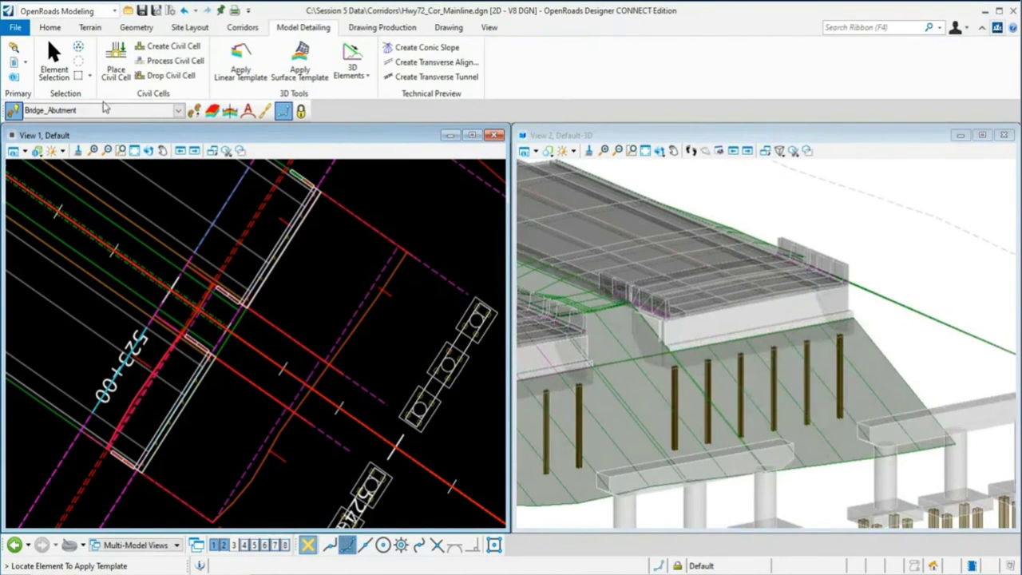
left_click(244, 28)
left_click(457, 49)
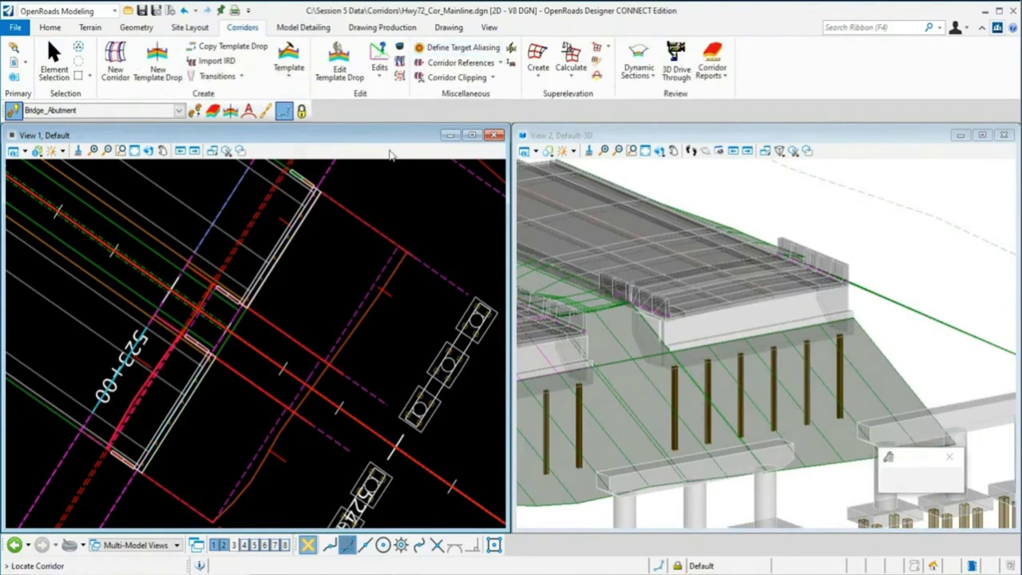
left_click(394, 275)
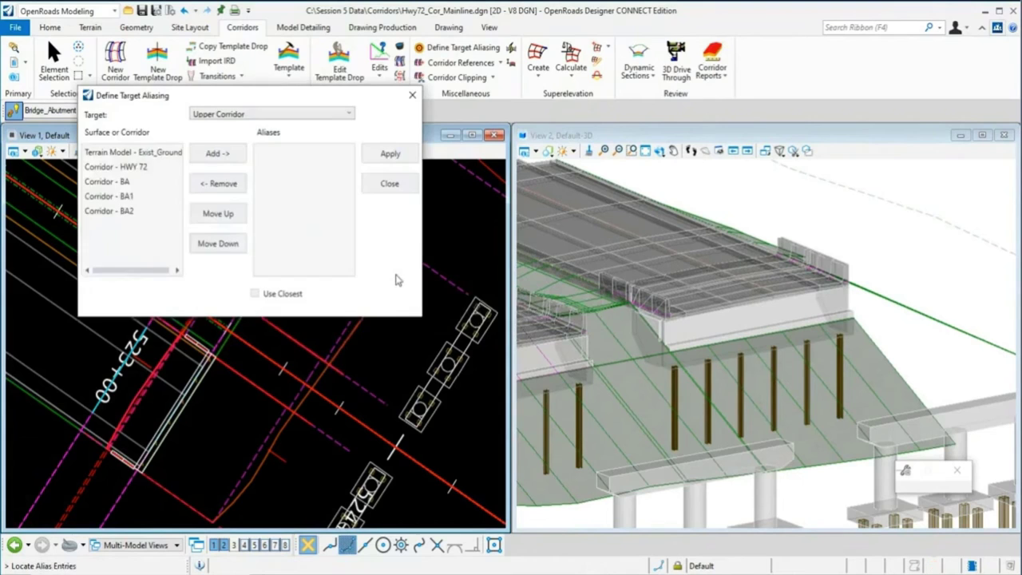
left_click(136, 166)
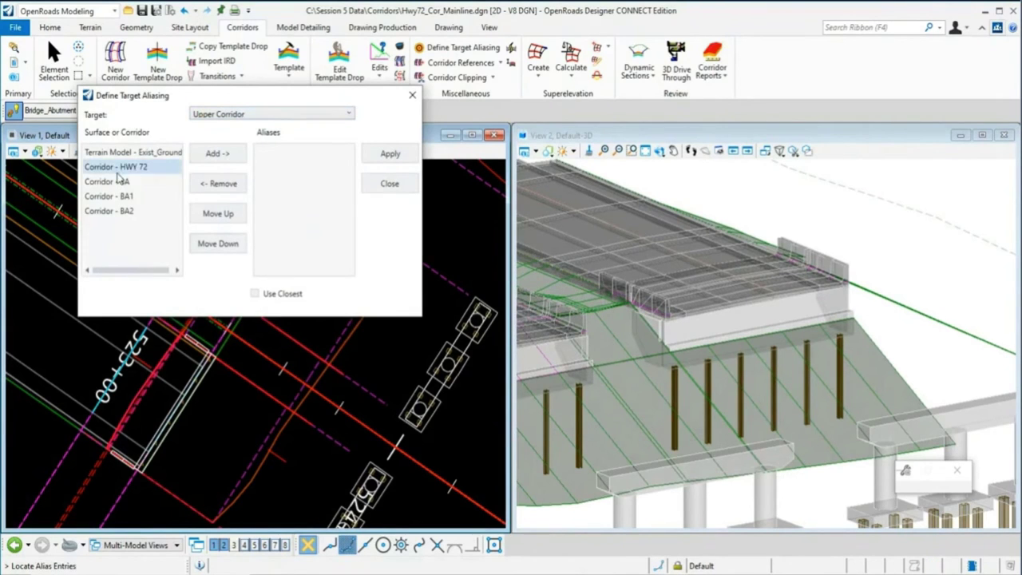
left_click(211, 155)
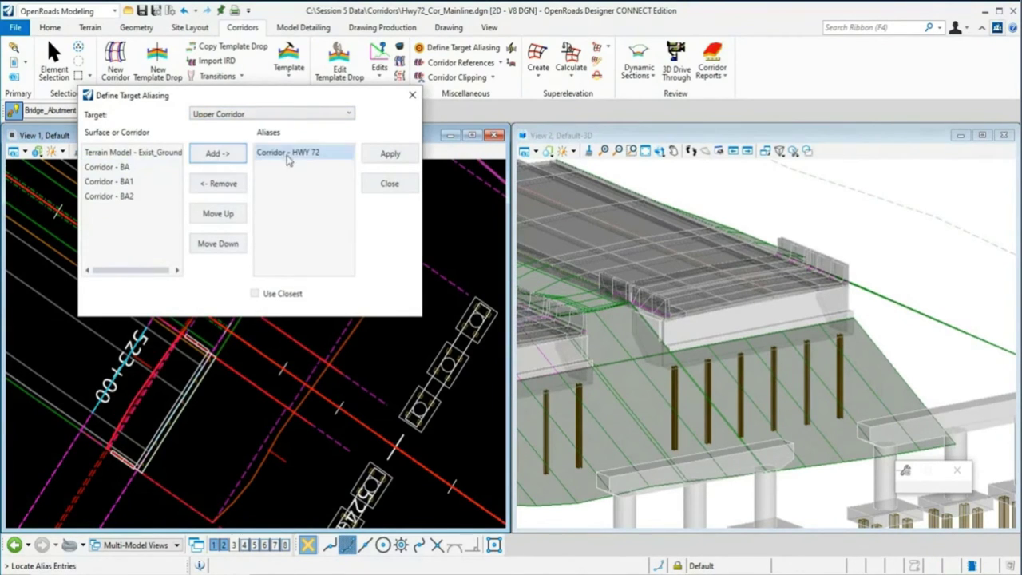
left_click(393, 156)
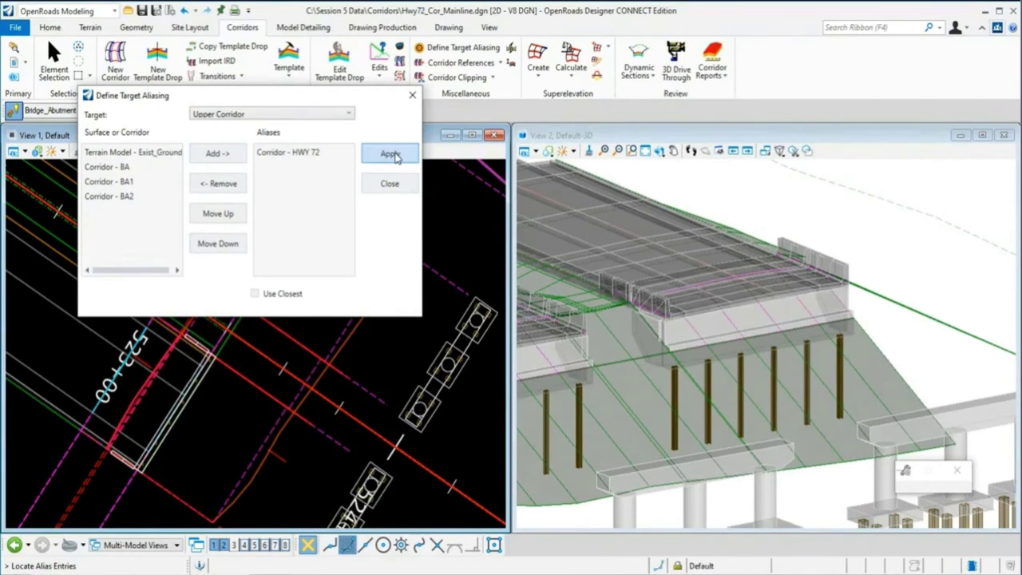
left_click(412, 96)
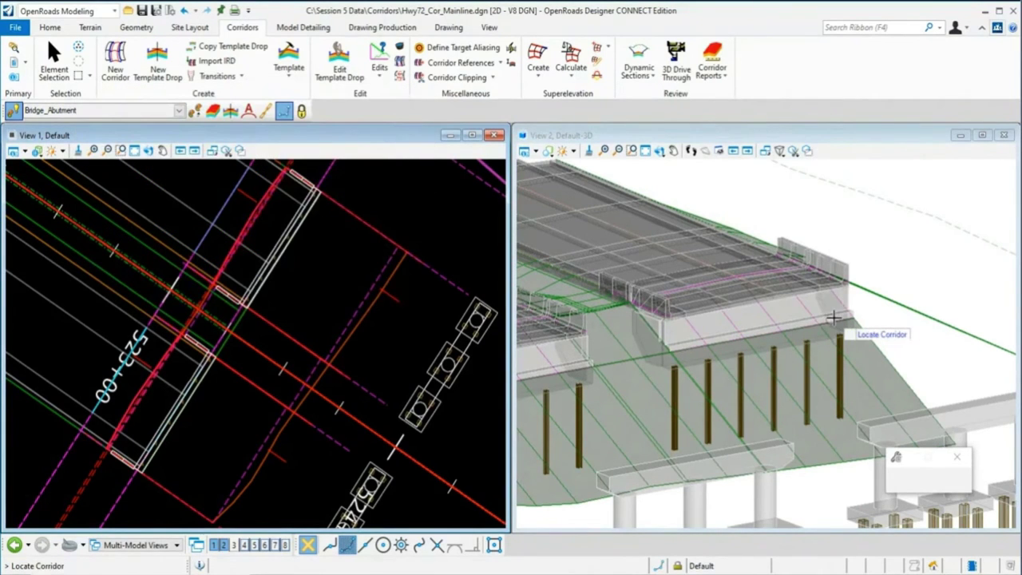
- Examine the abutment fill in 3D and plan, especially the corner where the HWY 72 corridor edge meets the abutment line
scroll(833, 318, "down", 2)
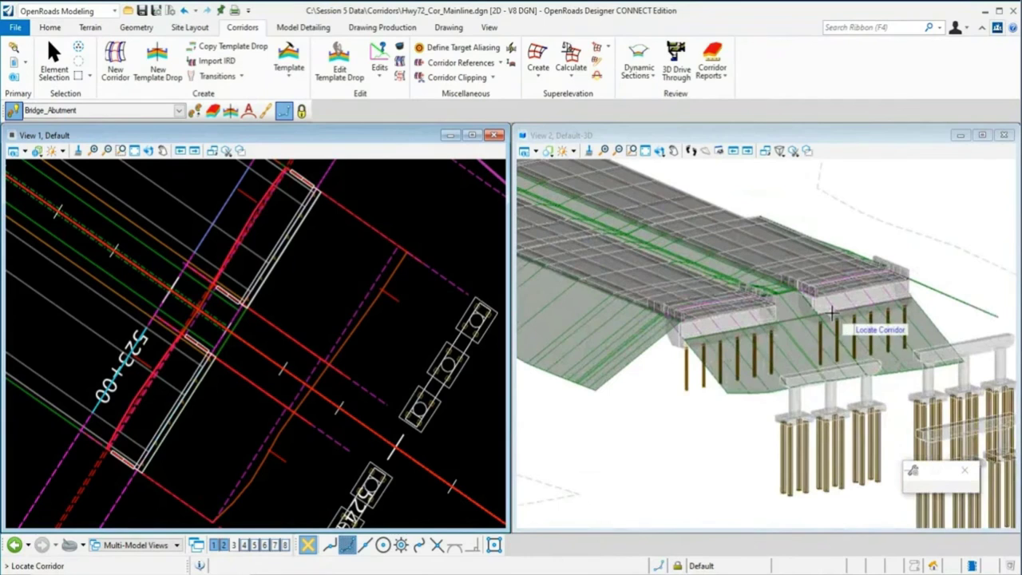
mouse_move(833, 313)
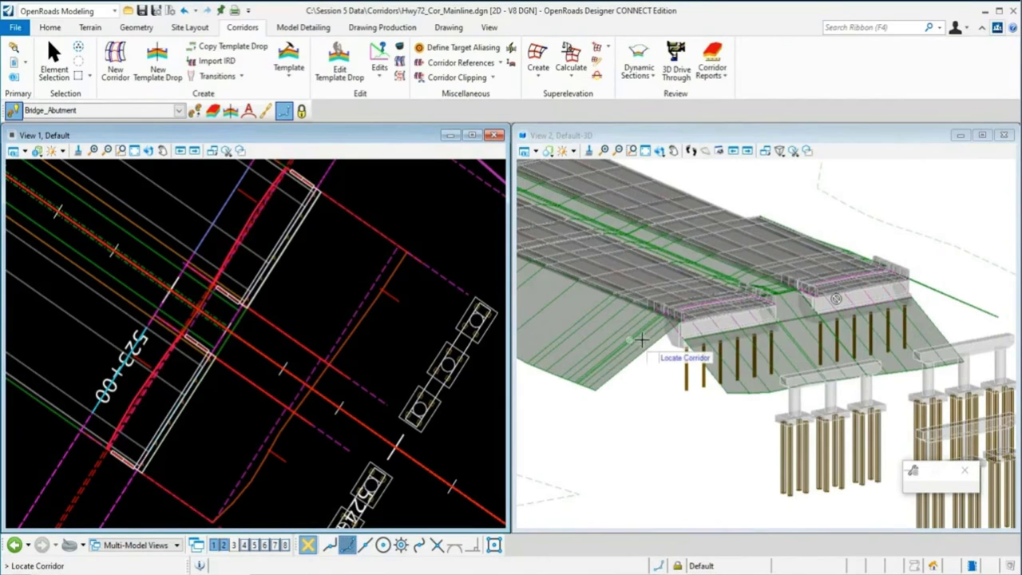
scroll(641, 340, "up", 2)
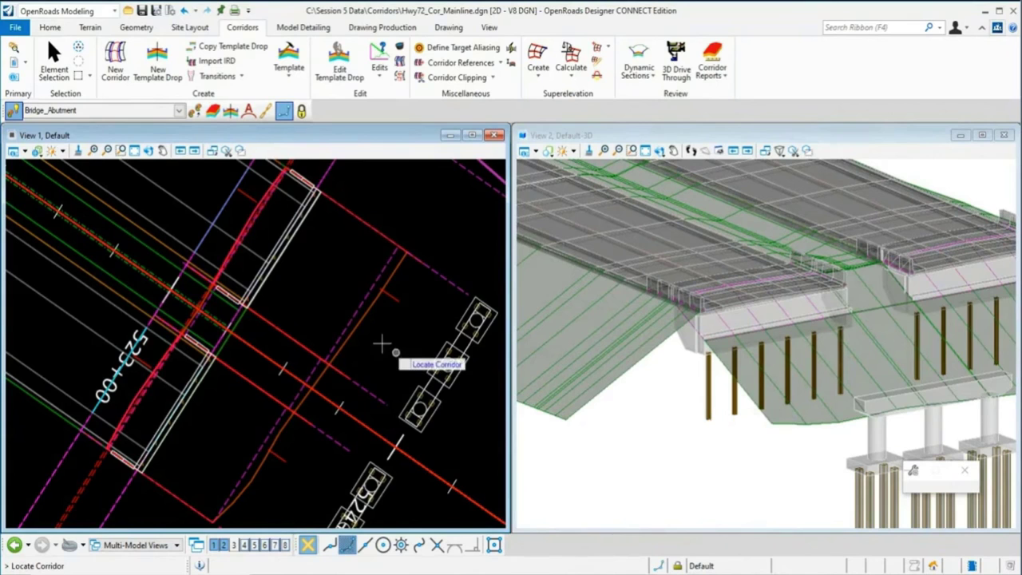
scroll(357, 340, "down", 1)
scroll(357, 341, "down", 1)
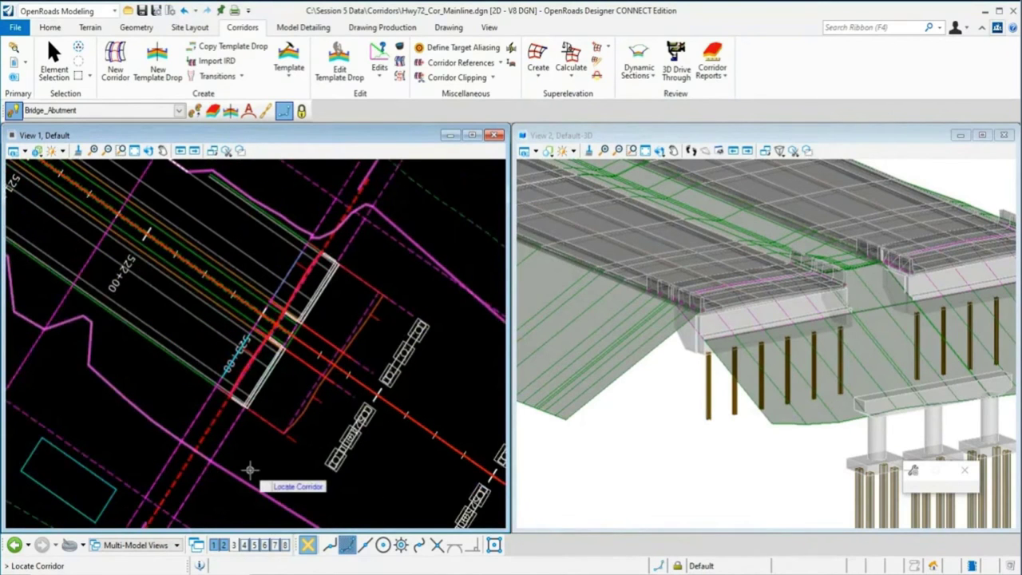
scroll(254, 467, "up", 1)
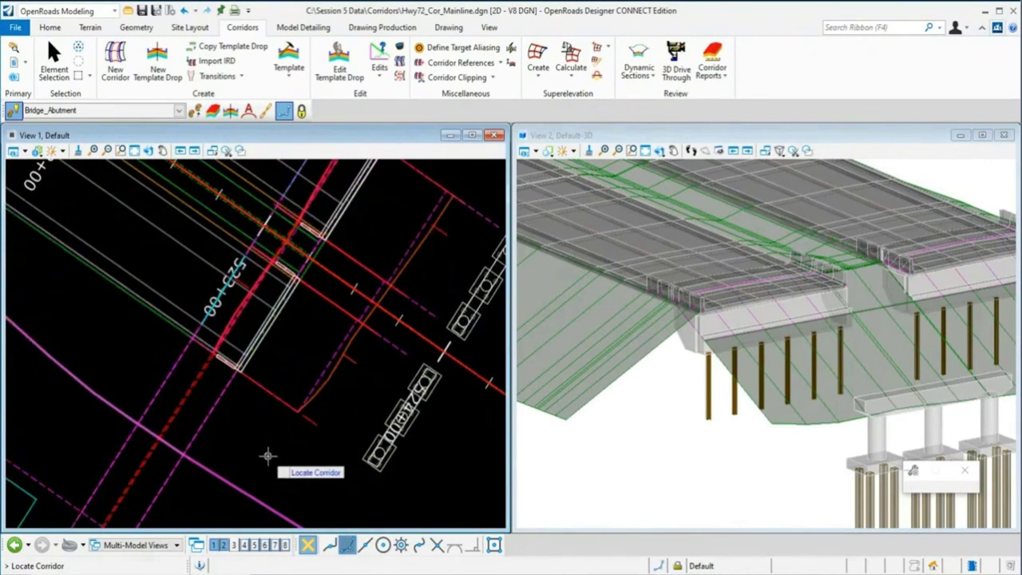
scroll(268, 456, "up", 1)
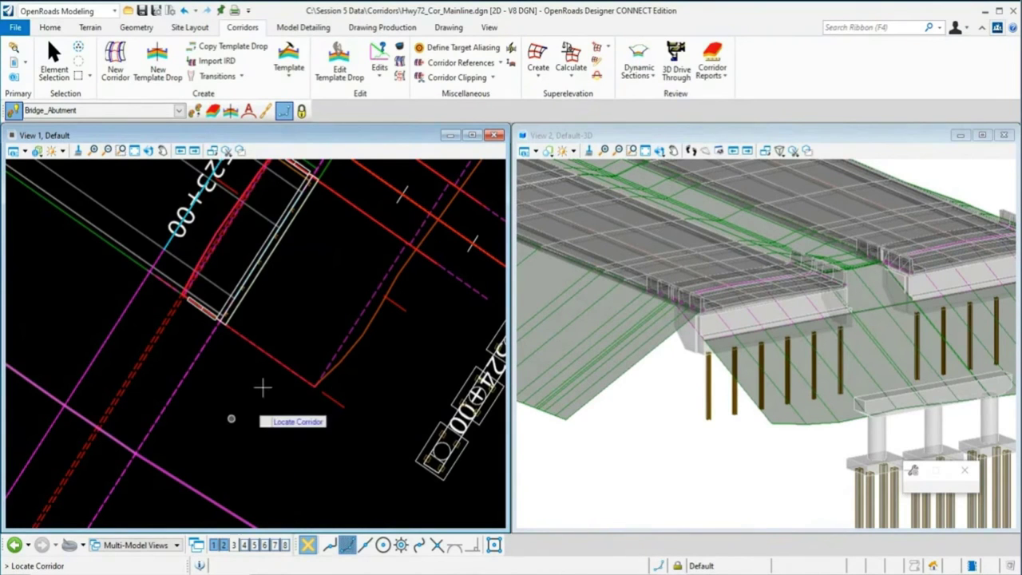
left_click(62, 68)
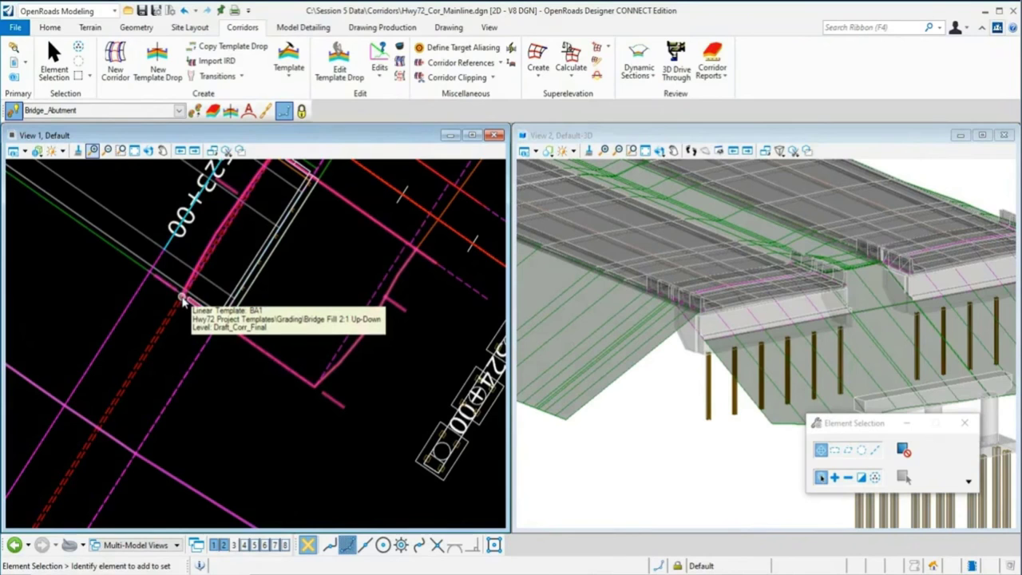
scroll(182, 298, "up", 2)
scroll(182, 298, "up", 2)
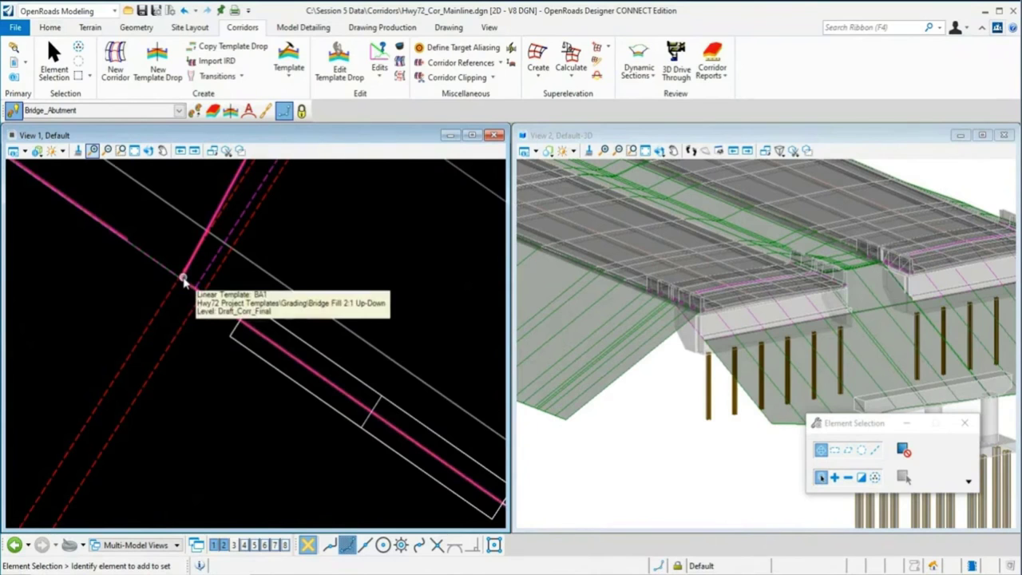
scroll(183, 279, "down", 3)
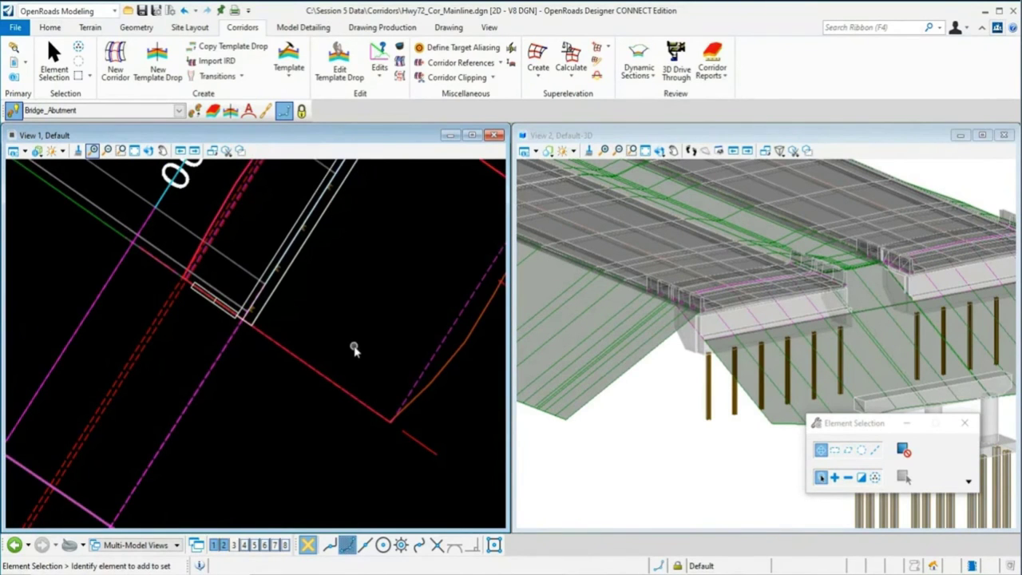
scroll(263, 384, "down", 3)
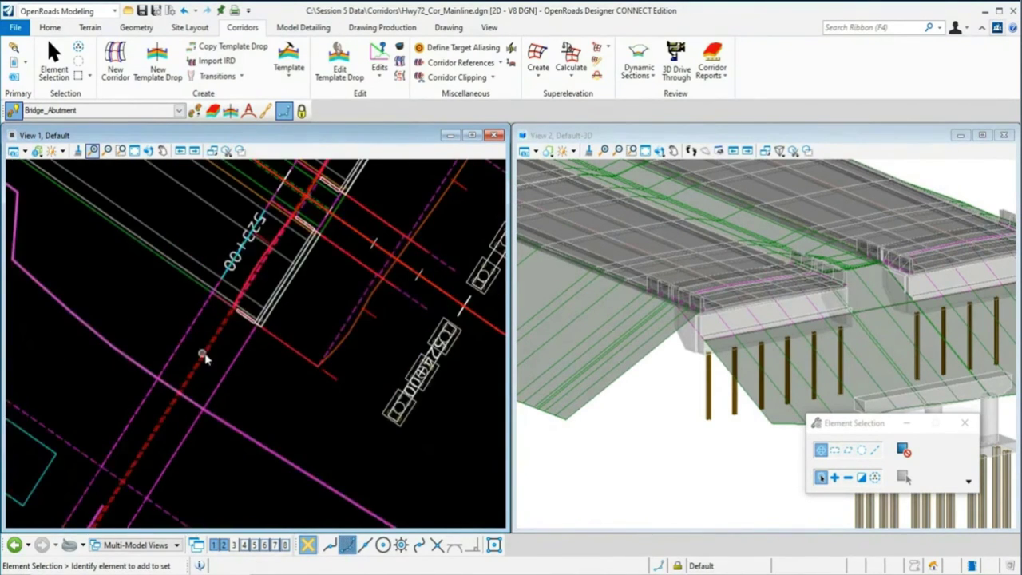
scroll(204, 358, "up", 3)
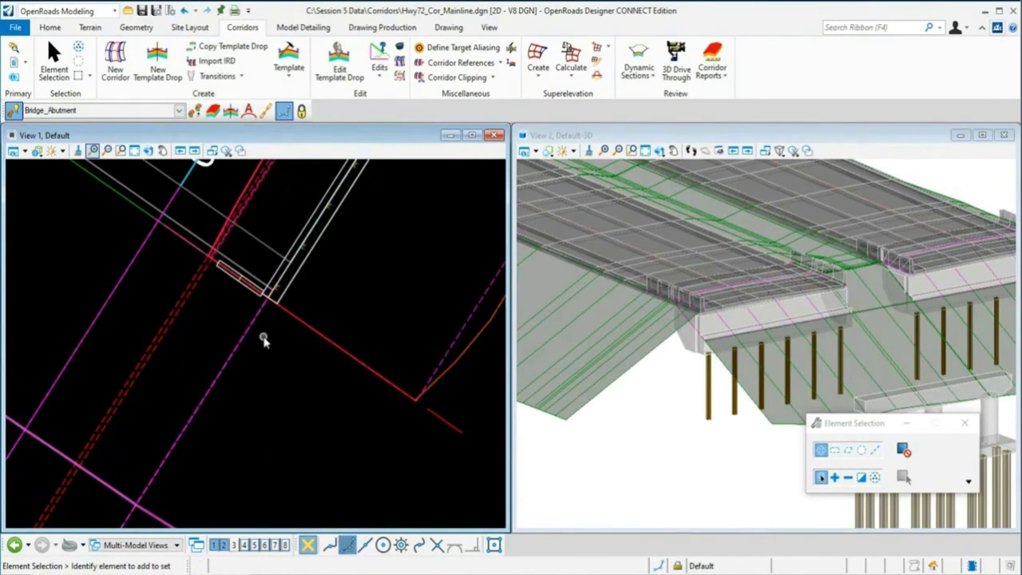
scroll(263, 340, "down", 2)
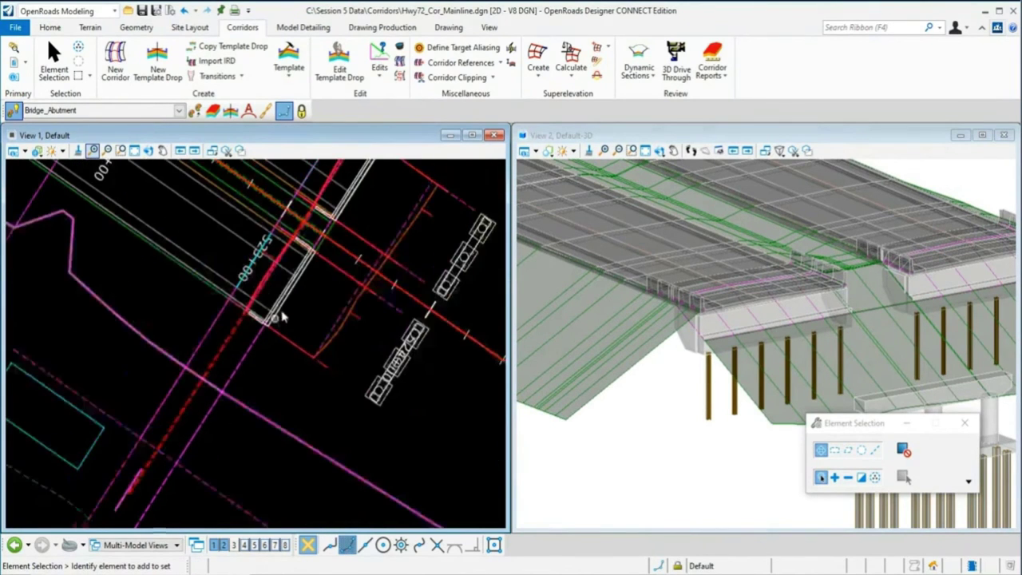
scroll(231, 308, "down", 1)
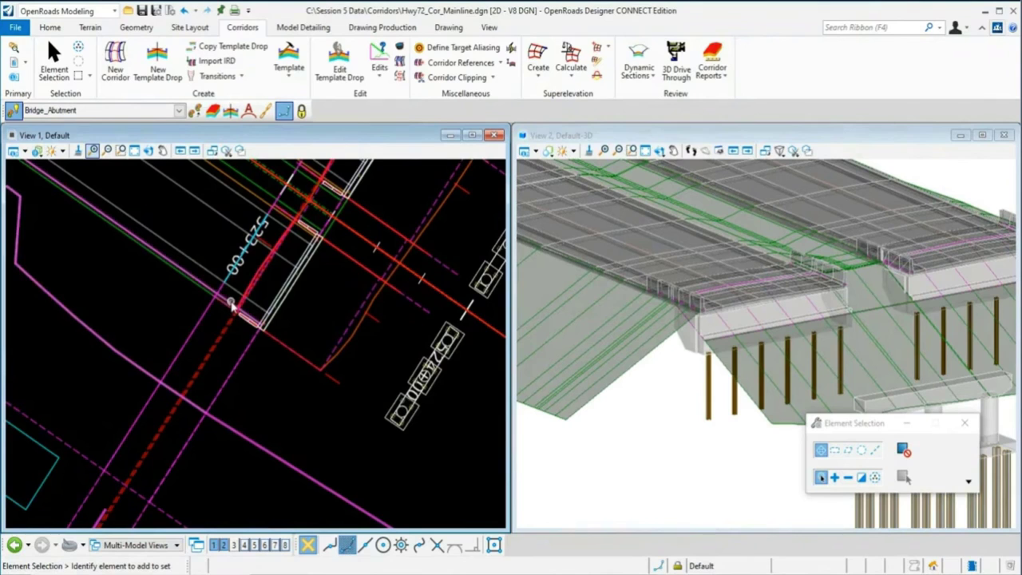
mouse_move(237, 312)
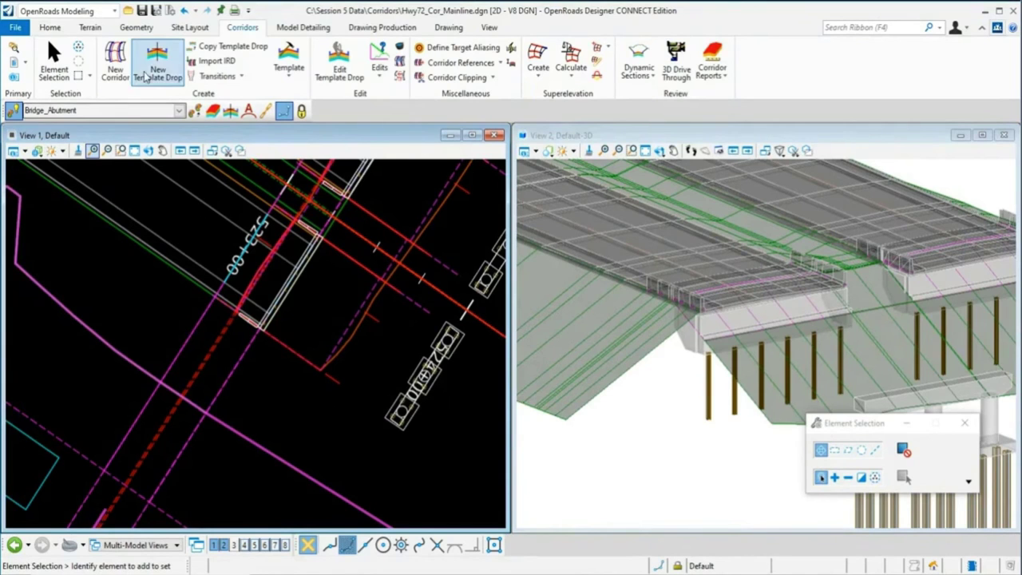
- Analyze the elevation and slope along the HWY 72 end-condition hinge EC_HINGE_R near the abutment corner with Analyze Point
left_click(136, 27)
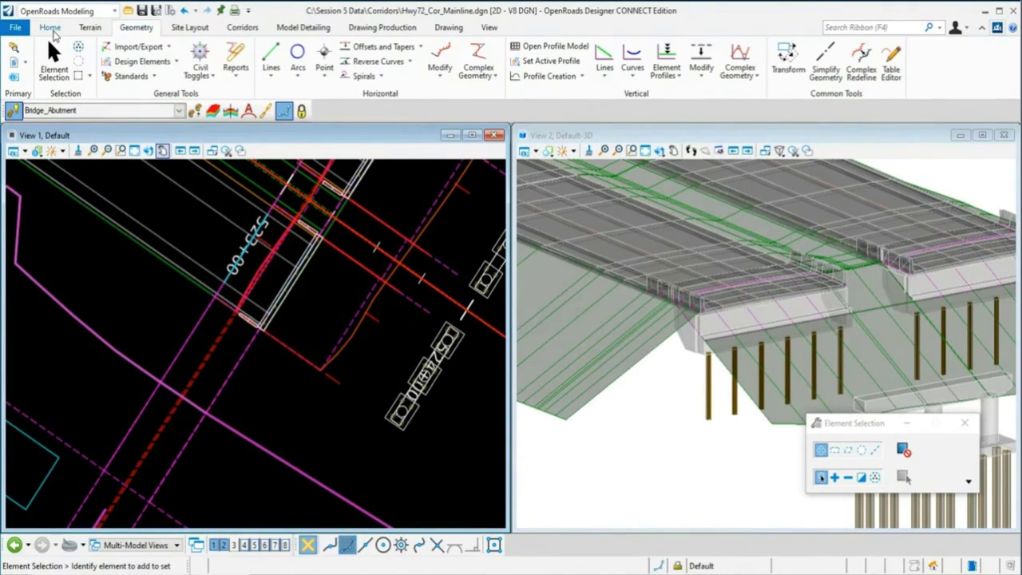
left_click(53, 32)
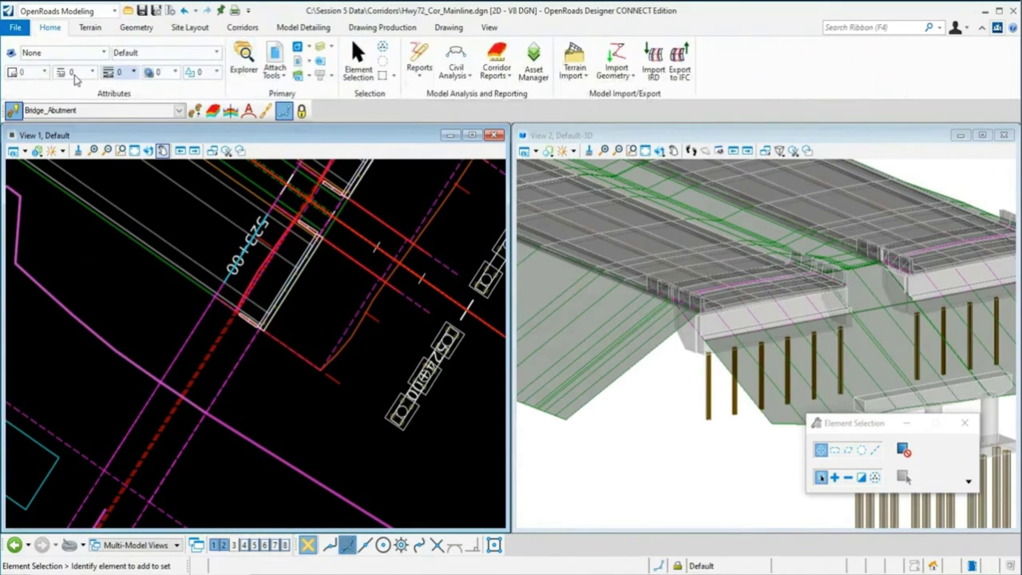
left_click(455, 70)
left_click(477, 102)
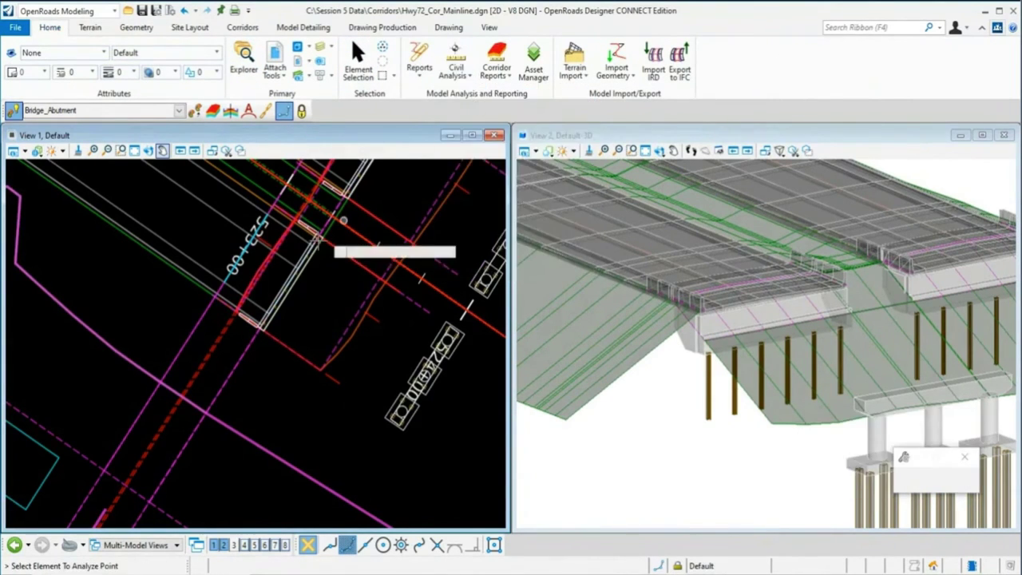
mouse_move(184, 280)
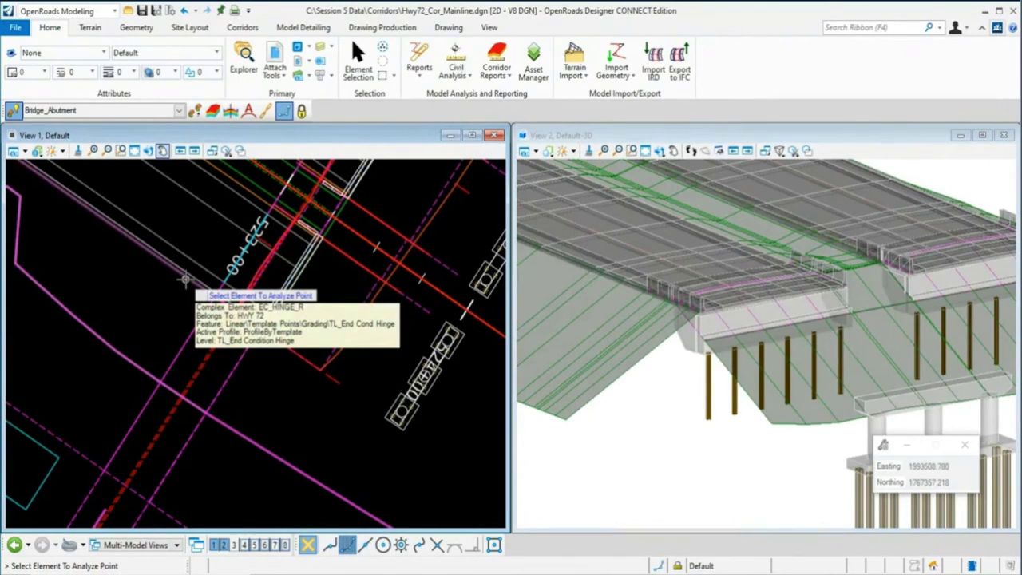
left_click(185, 279)
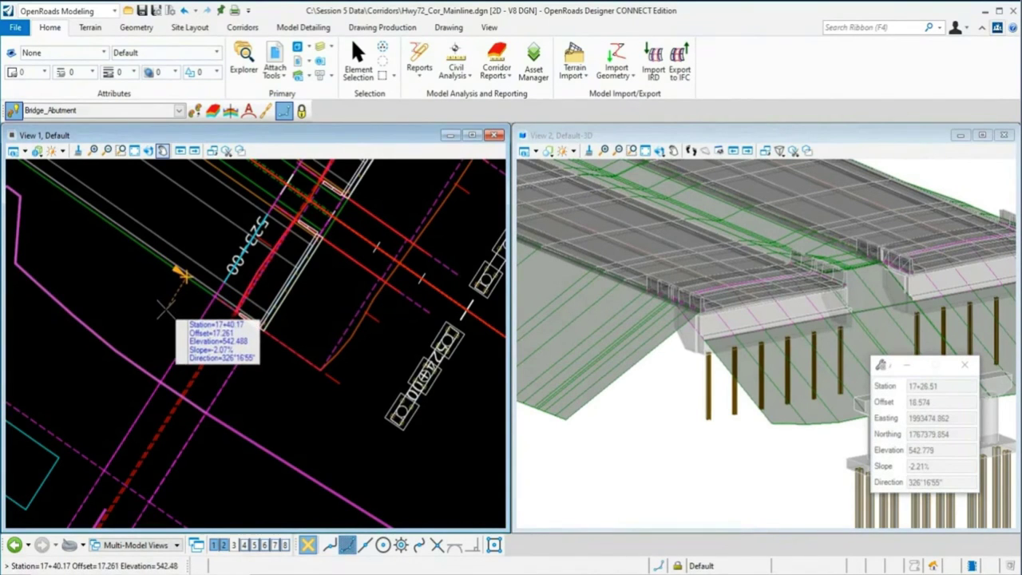
scroll(244, 290, "up", 5)
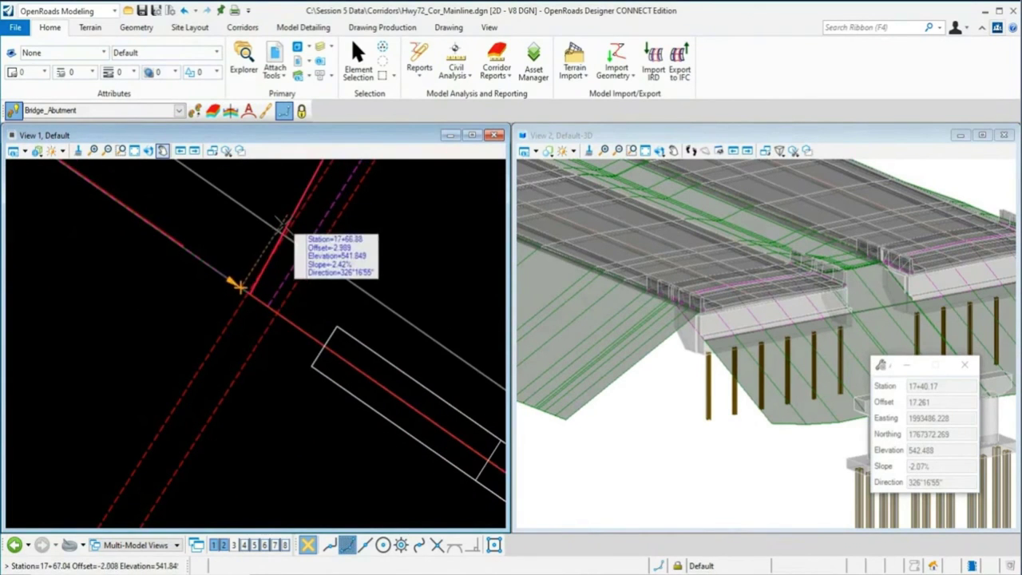
right_click(250, 291)
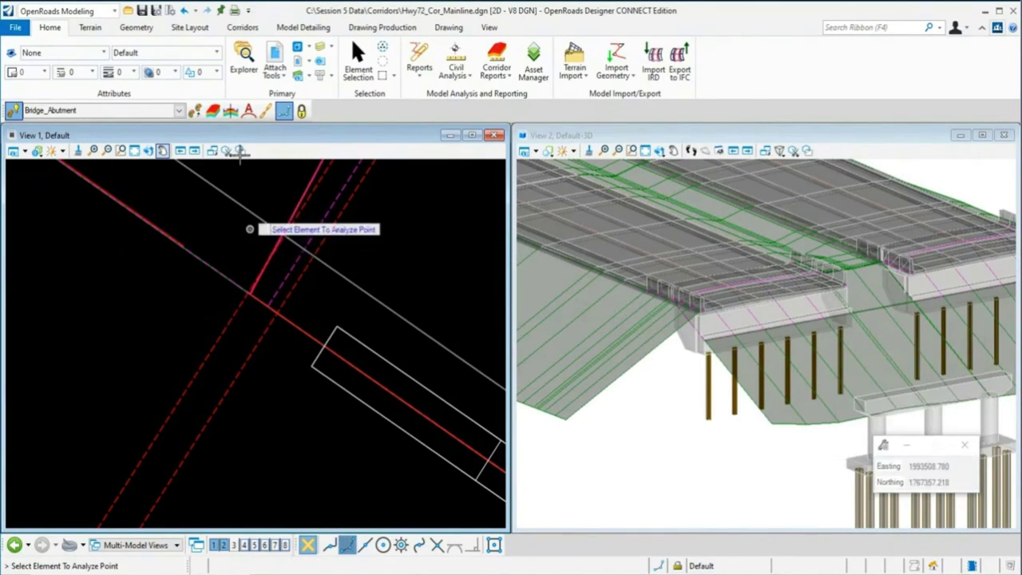
- Start placing a civil geometry point with its elevation mode set to From Alignment
left_click(137, 29)
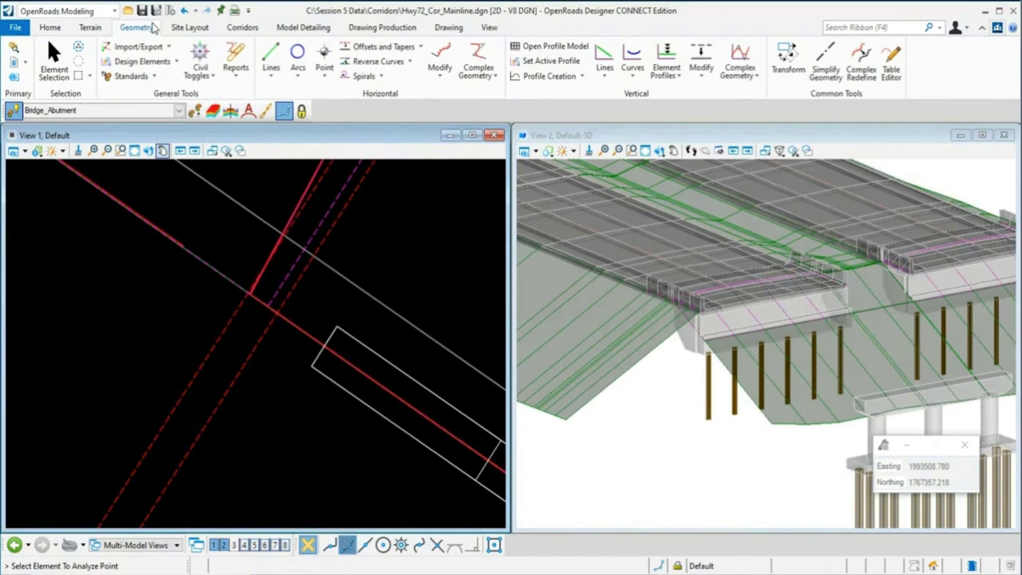
left_click(329, 80)
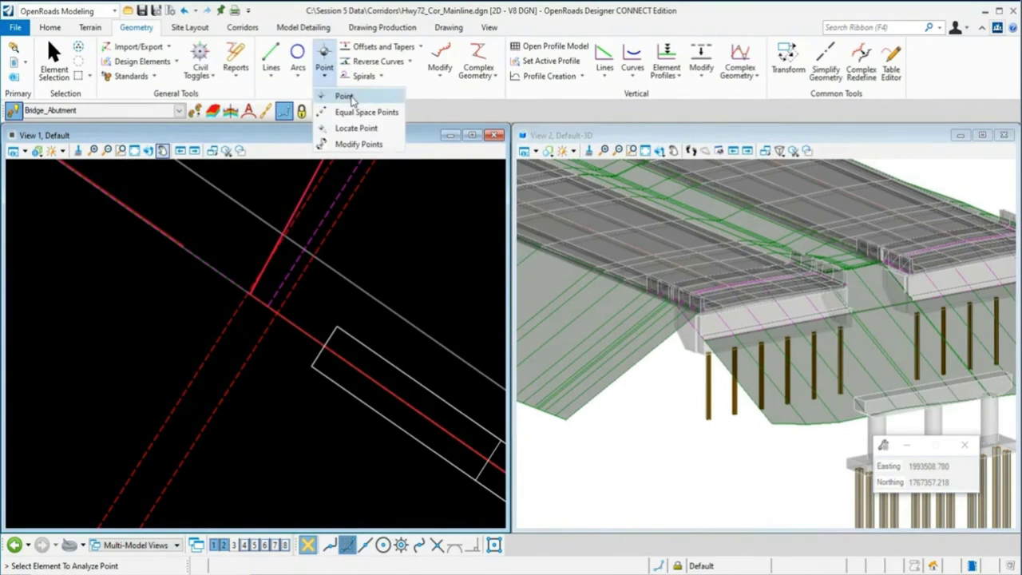
left_click(358, 99)
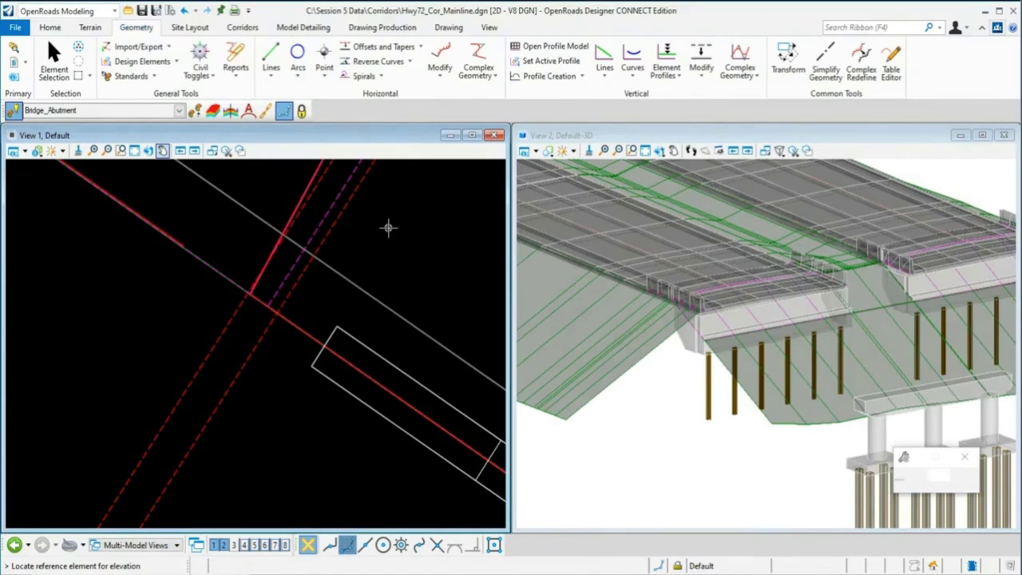
left_click_drag(807, 295, 457, 141)
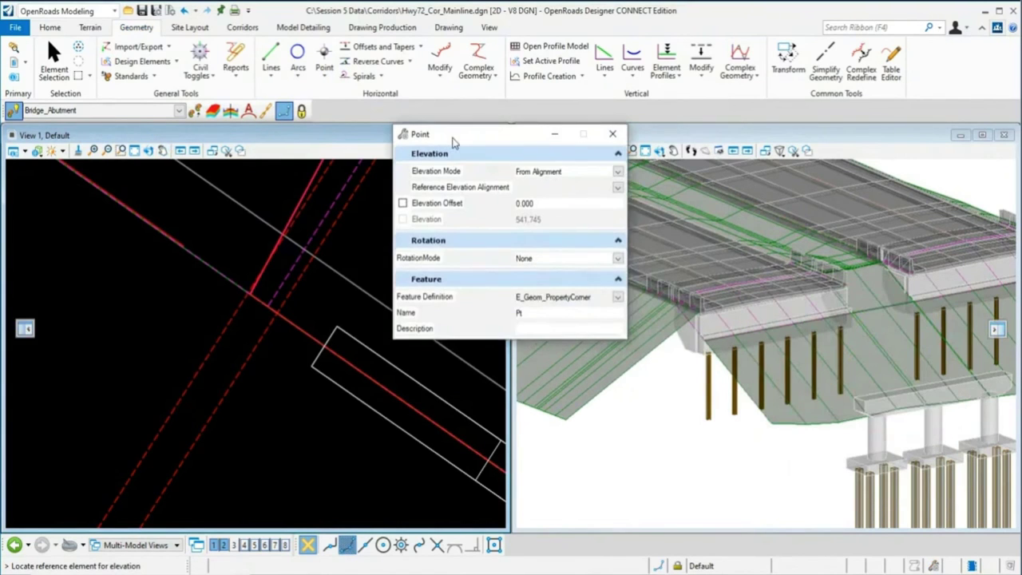
left_click(620, 170)
left_click(563, 183)
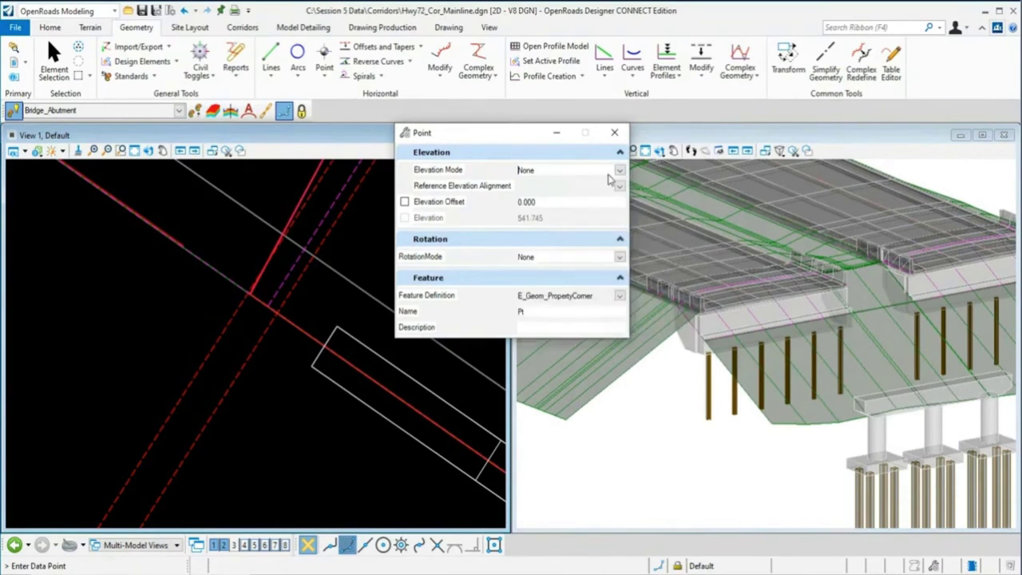
left_click(620, 170)
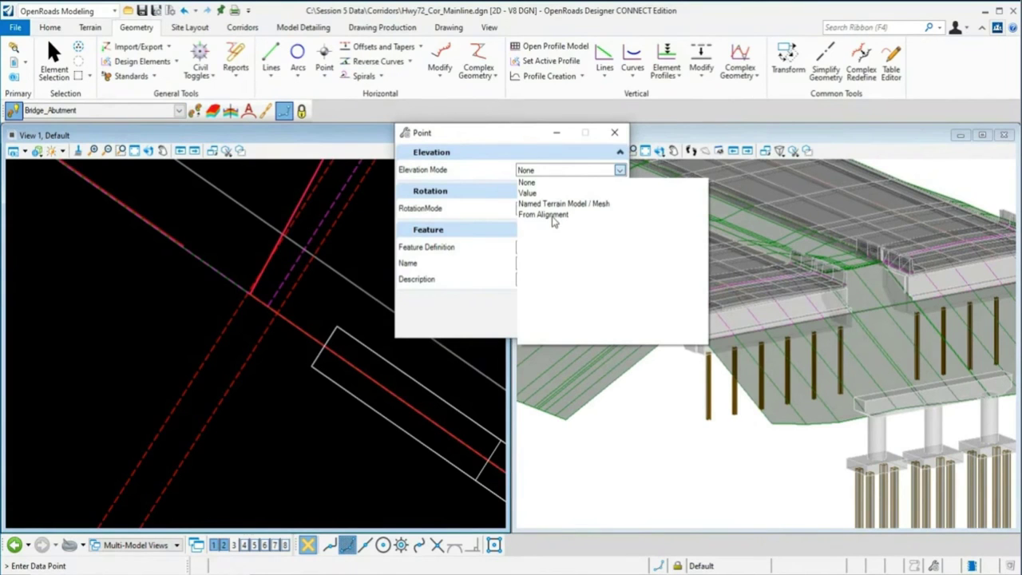
left_click(552, 215)
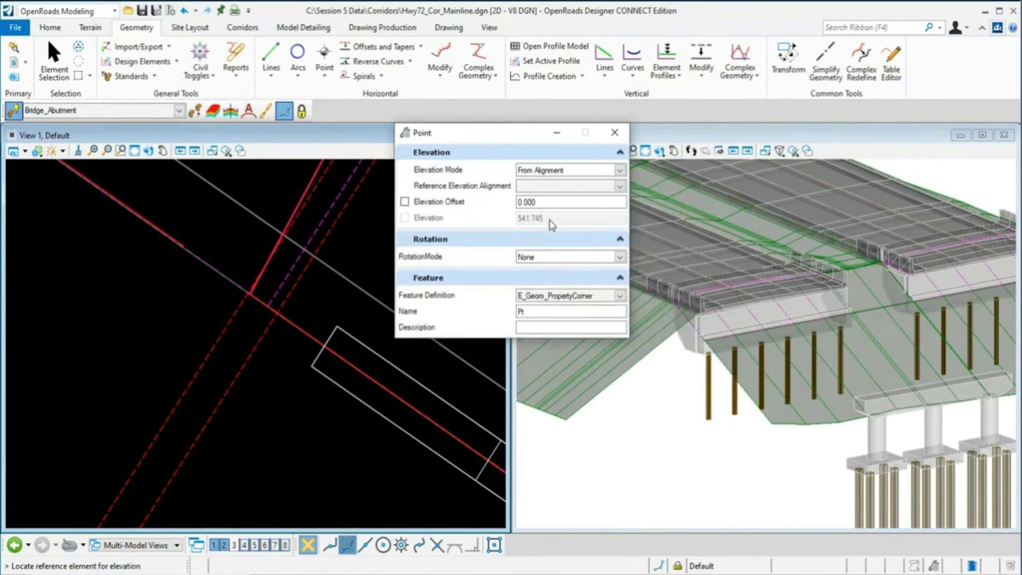
- Assign the HWY 72 end-condition hinge EC_HINGE_R as the point's reference elevation alignment and accept the 0.000 elevation offset
scroll(224, 312, "down", 1)
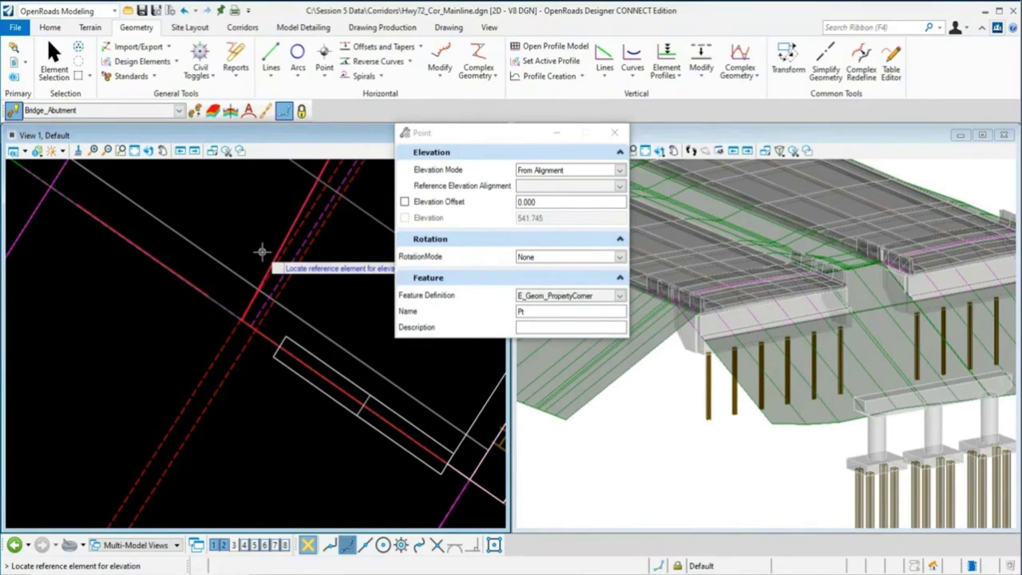
scroll(173, 313, "down", 1)
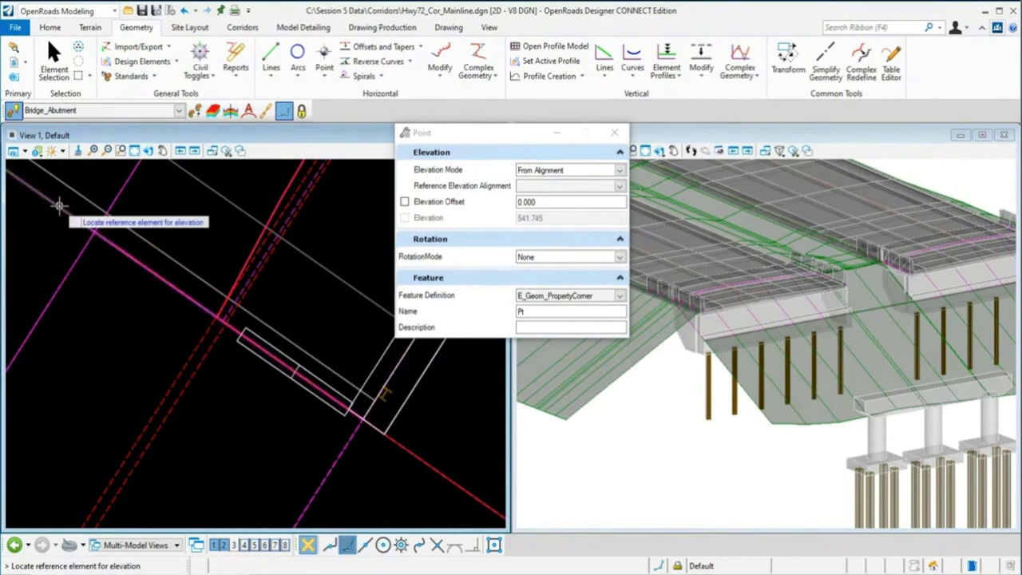
mouse_move(60, 205)
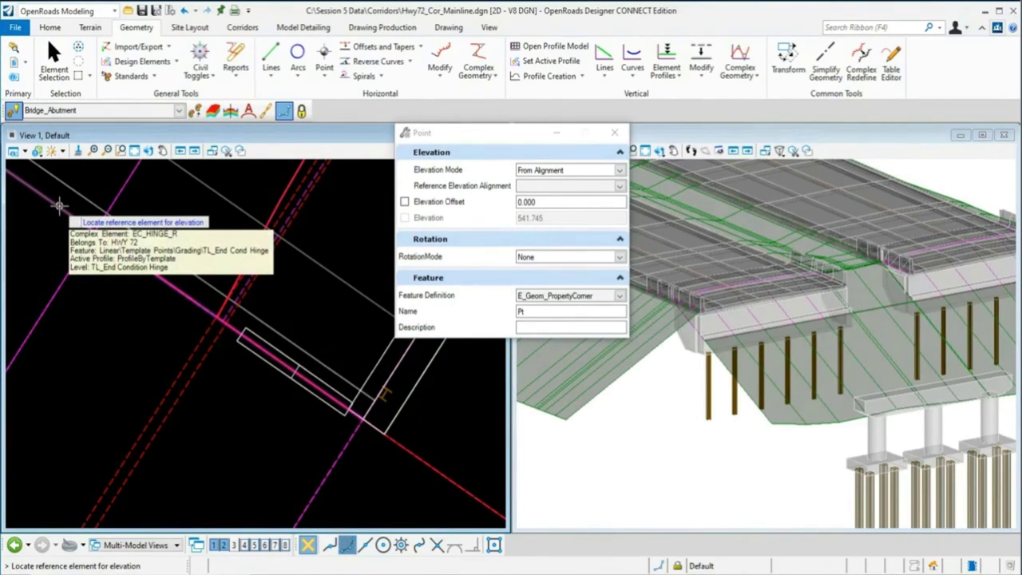
left_click(59, 205)
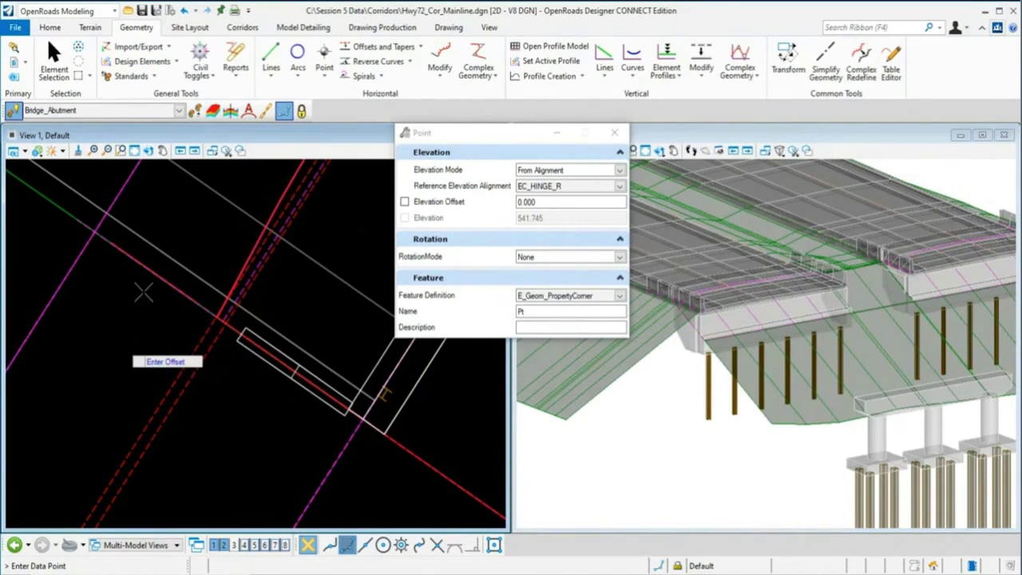
key("Return")
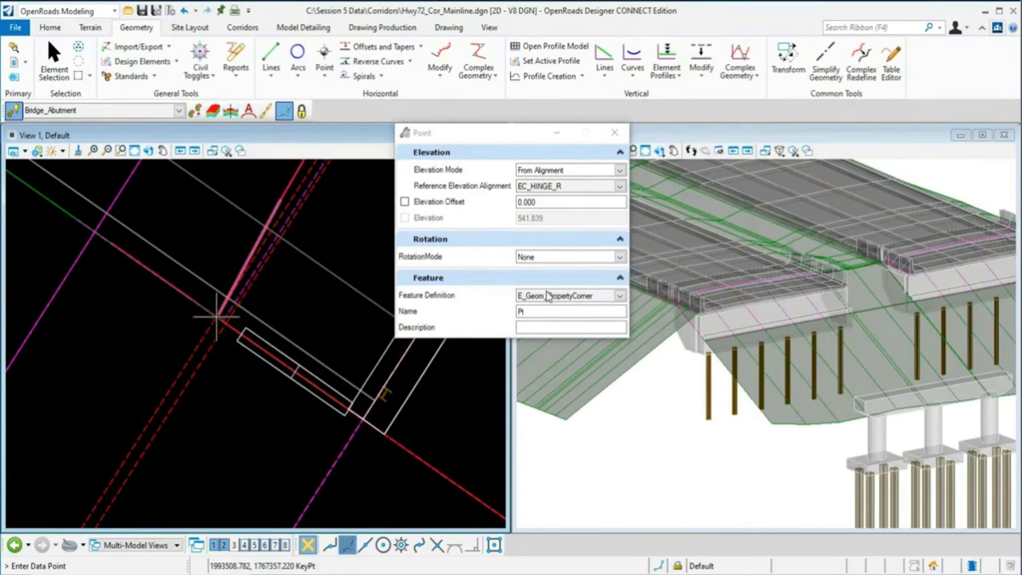
- Name the point EB_Point, place it at the abutment corner where the line meets the HWY 72 edge, and end the command
double_click(568, 312)
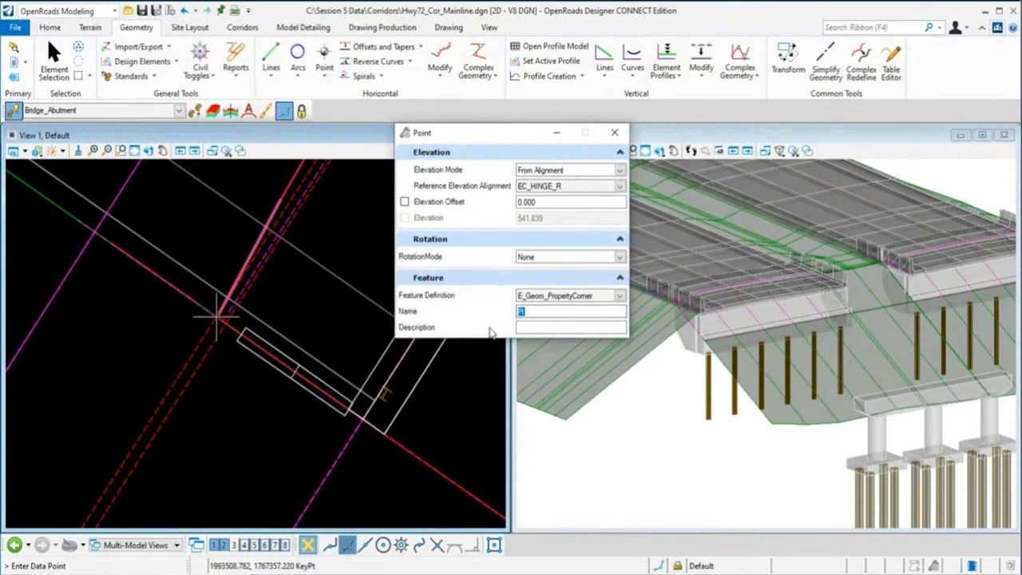
type("EB_Point")
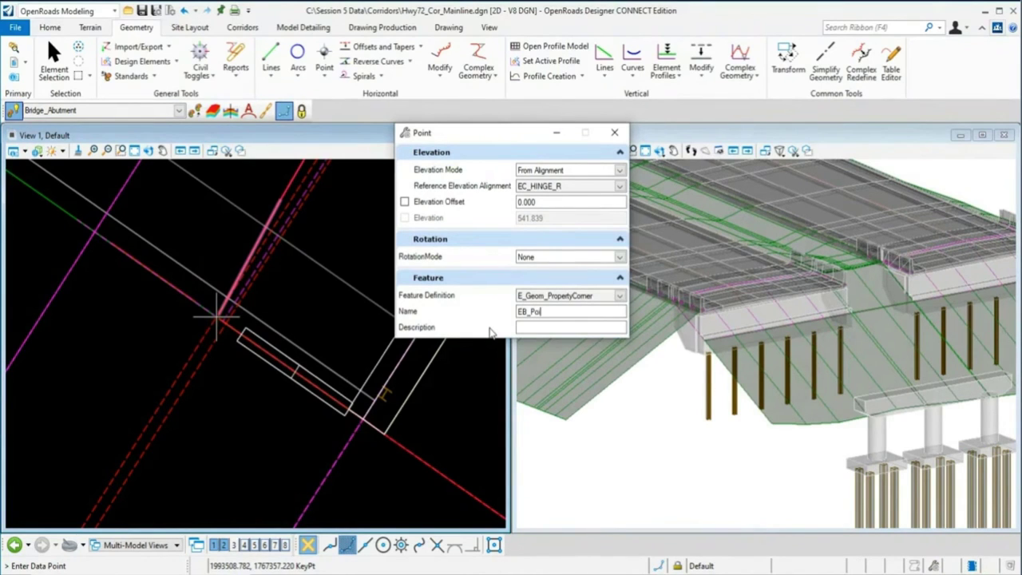
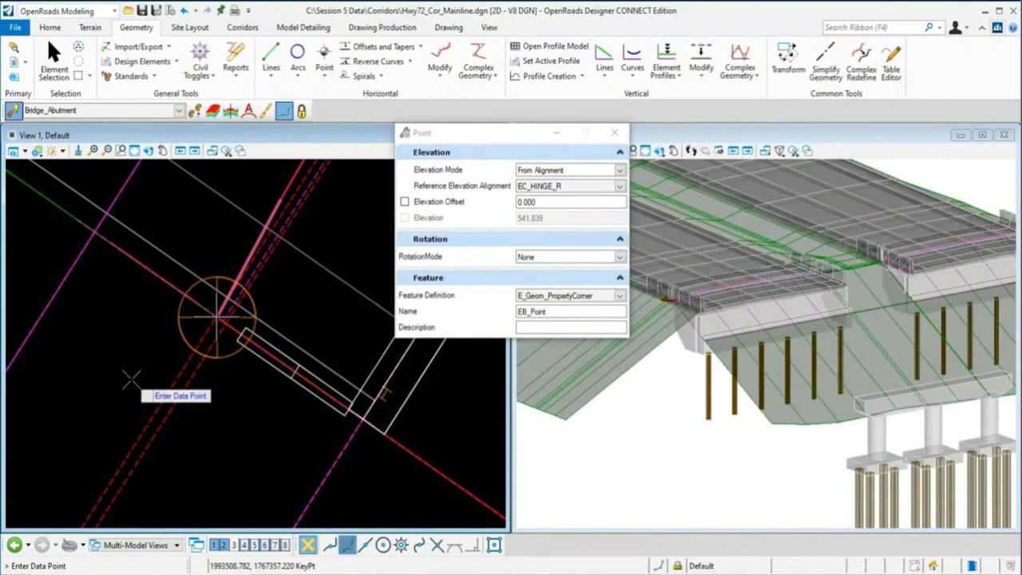
type("Pt")
left_click(217, 315)
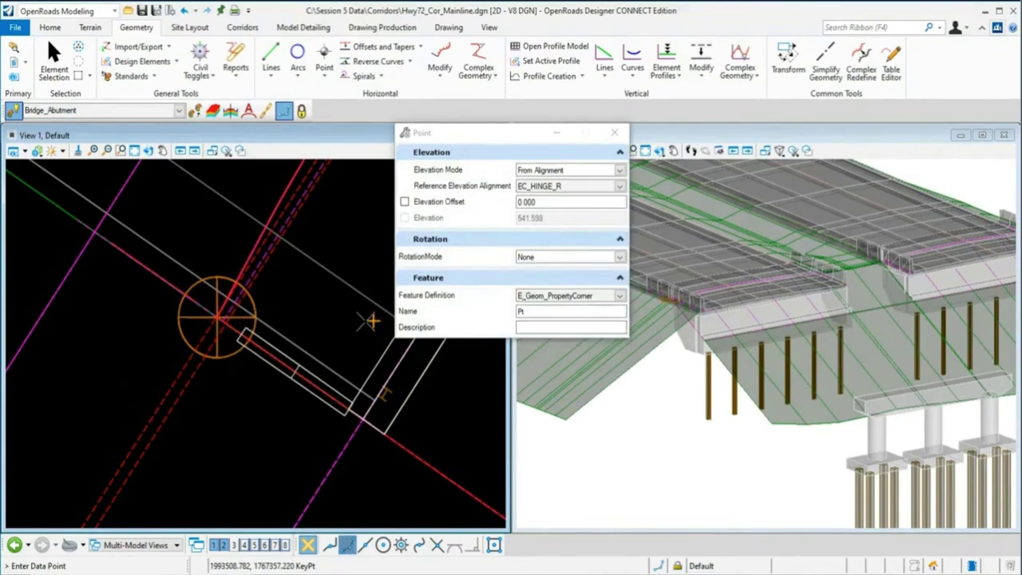
key("Escape")
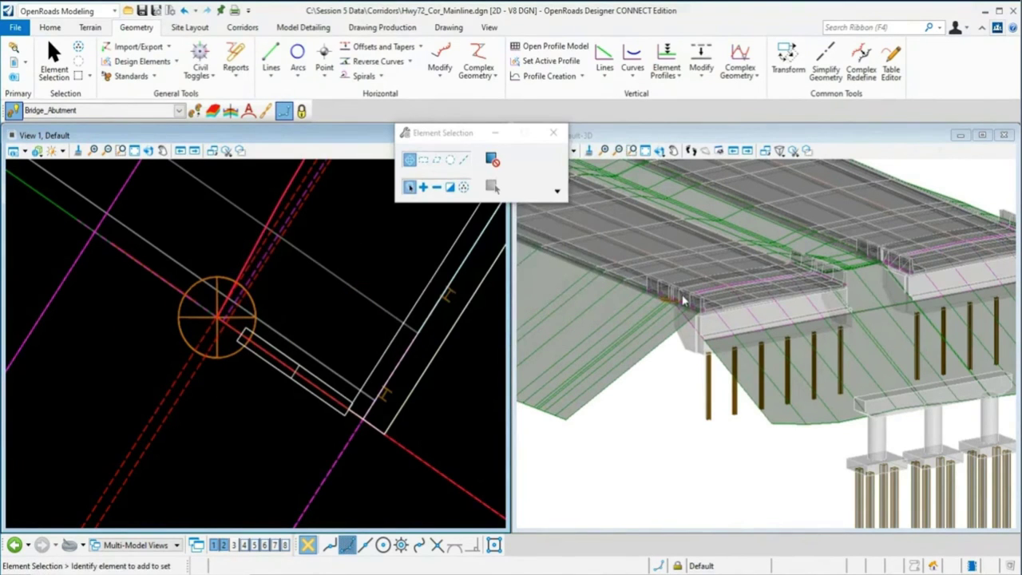
scroll(684, 301, "up", 3)
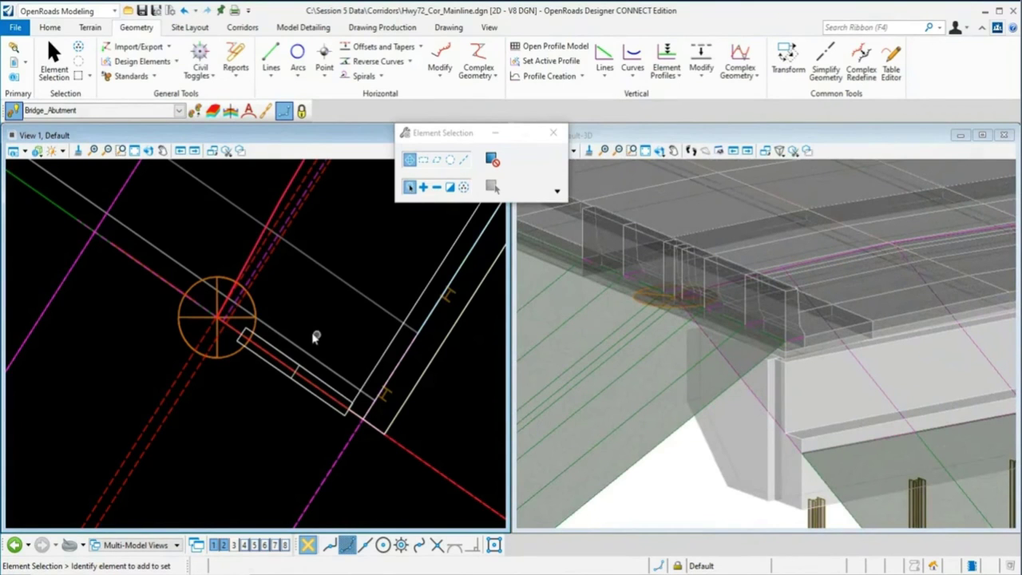
- Start a Center\Radius arc between points with the radius locked at 15 ft and its center snapped to the origin of EB_Point
scroll(315, 337, "down", 3)
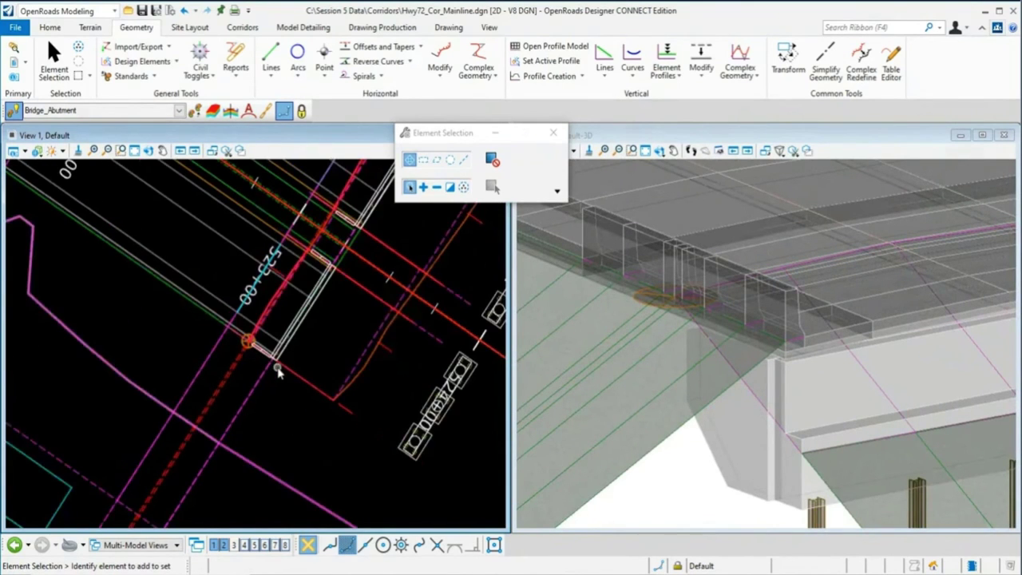
scroll(278, 372, "up", 2)
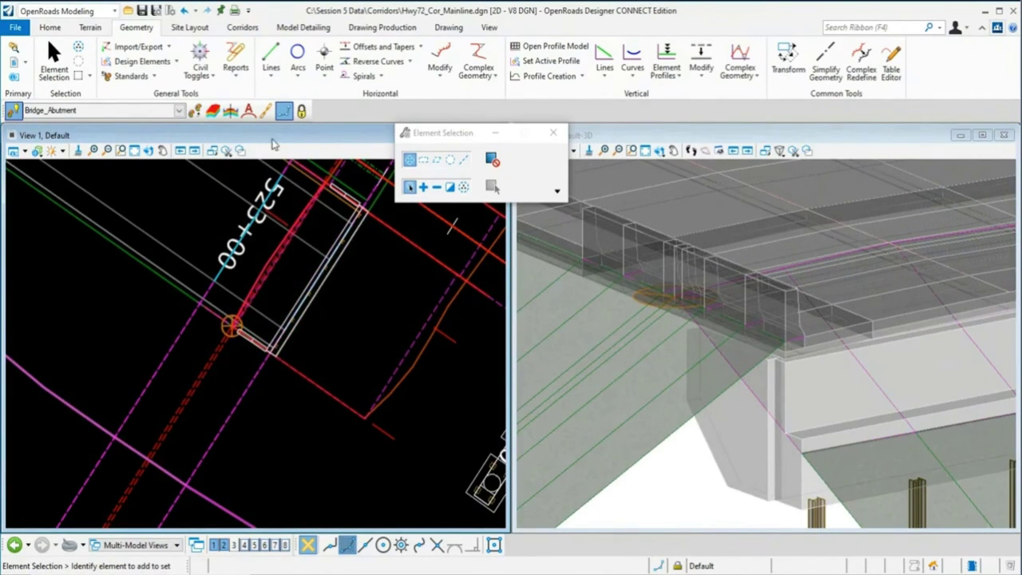
left_click(304, 80)
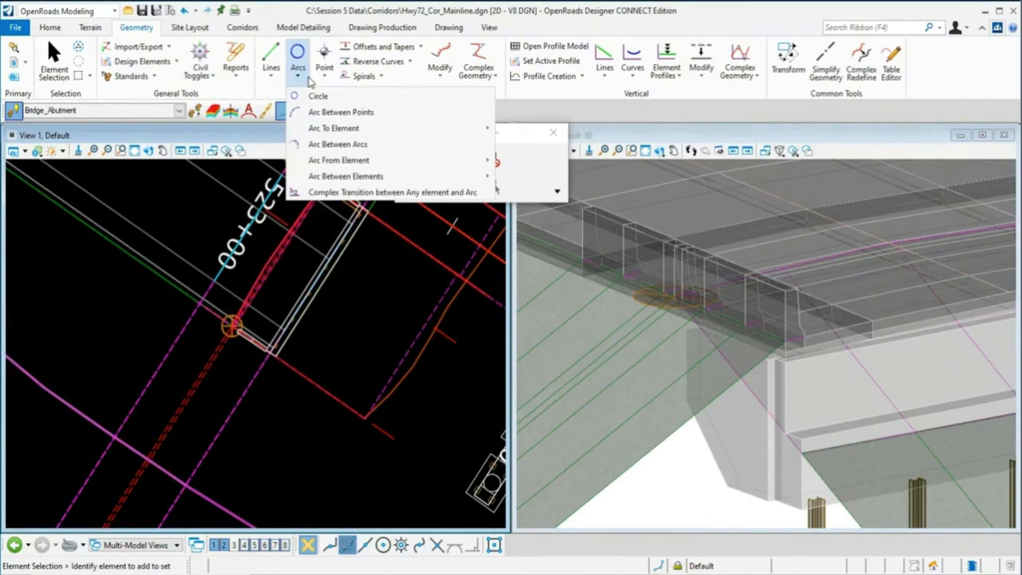
left_click(342, 115)
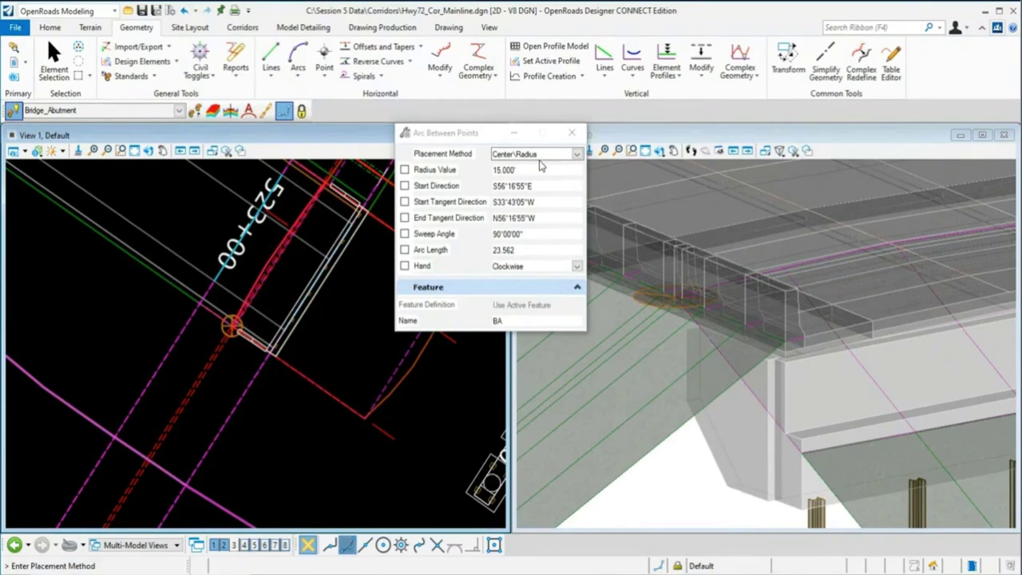
left_click(282, 442)
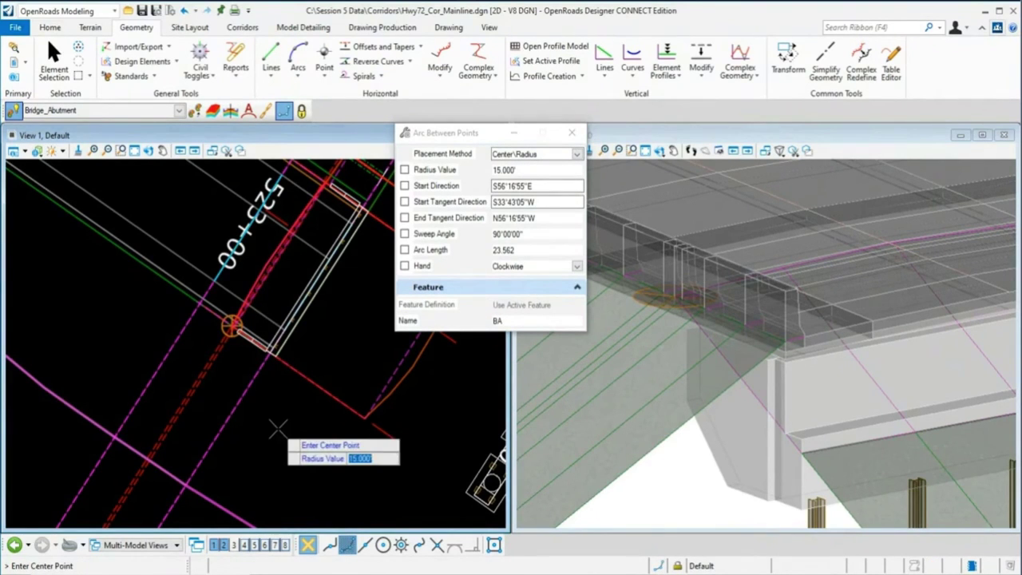
type("15")
key("Return")
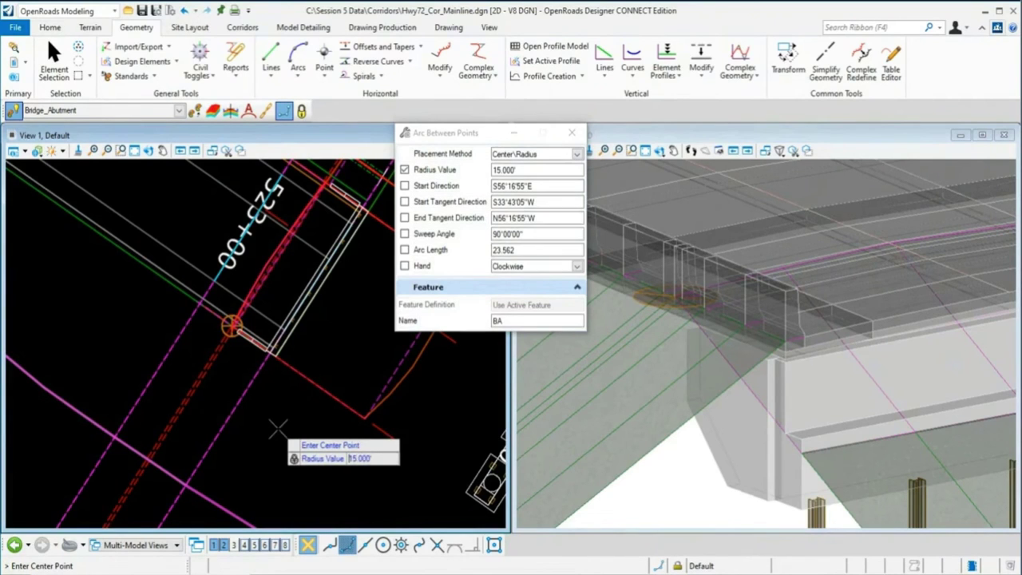
left_click(401, 550)
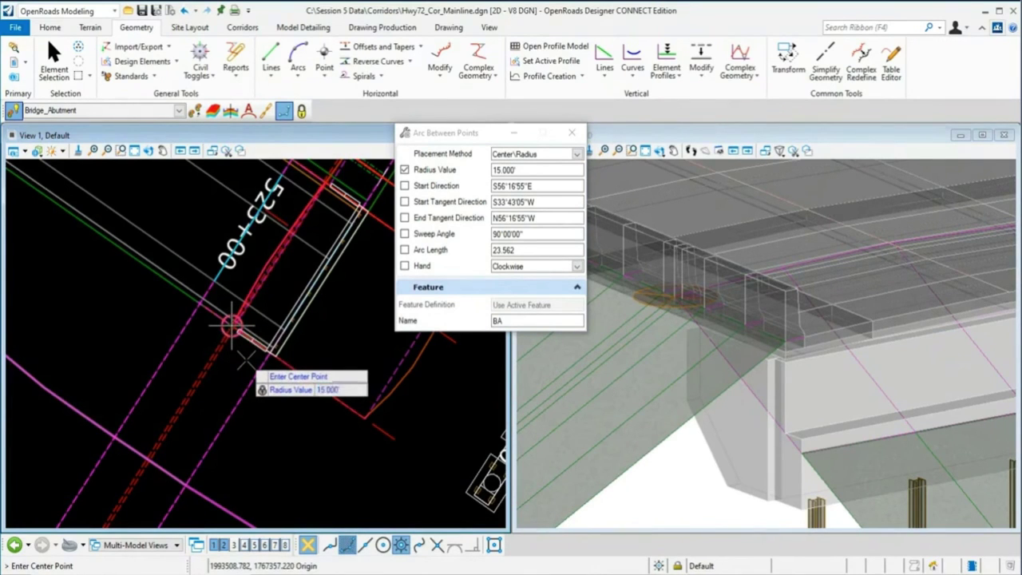
left_click(246, 349)
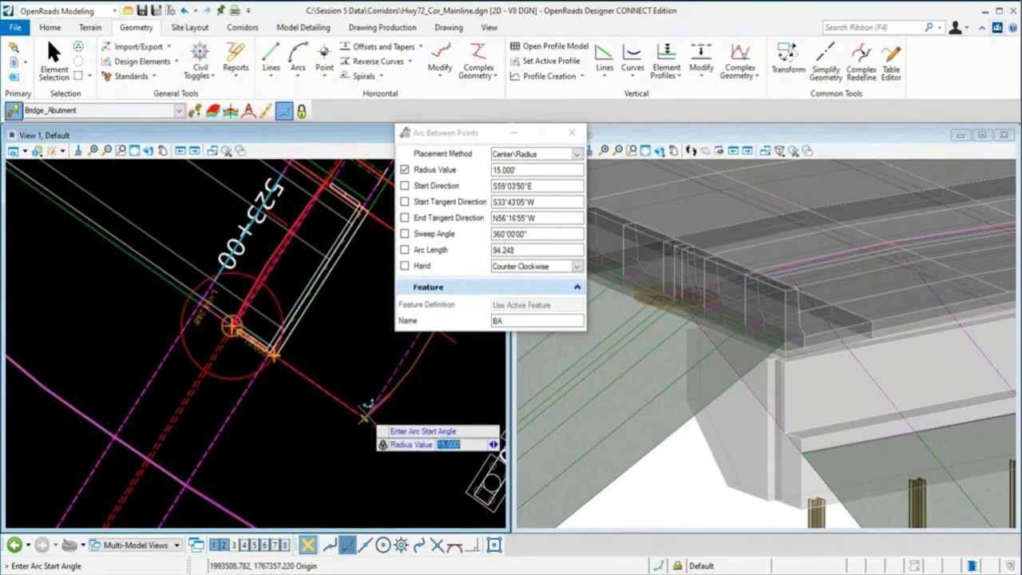
- Complete the arc by aiming its start at the far end of the red fill line and sweeping 90° clockwise to the dashed lines
scroll(366, 417, "down", 1)
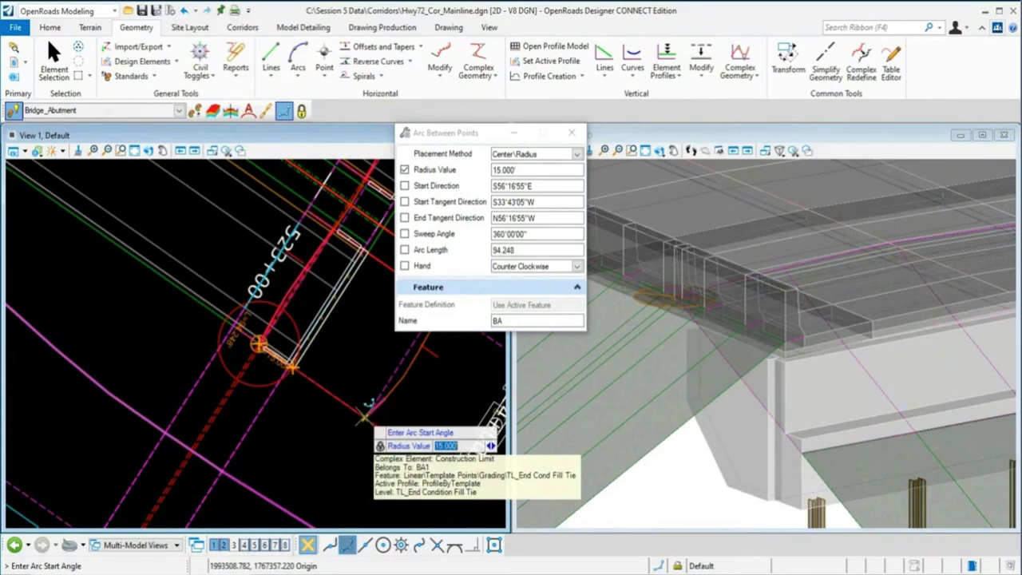
left_click(361, 433)
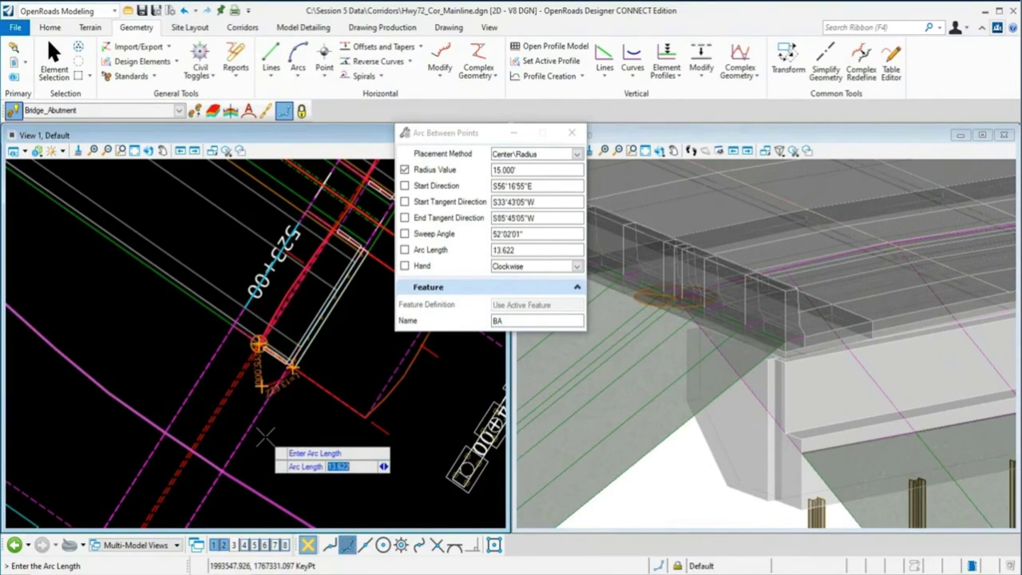
key("Right")
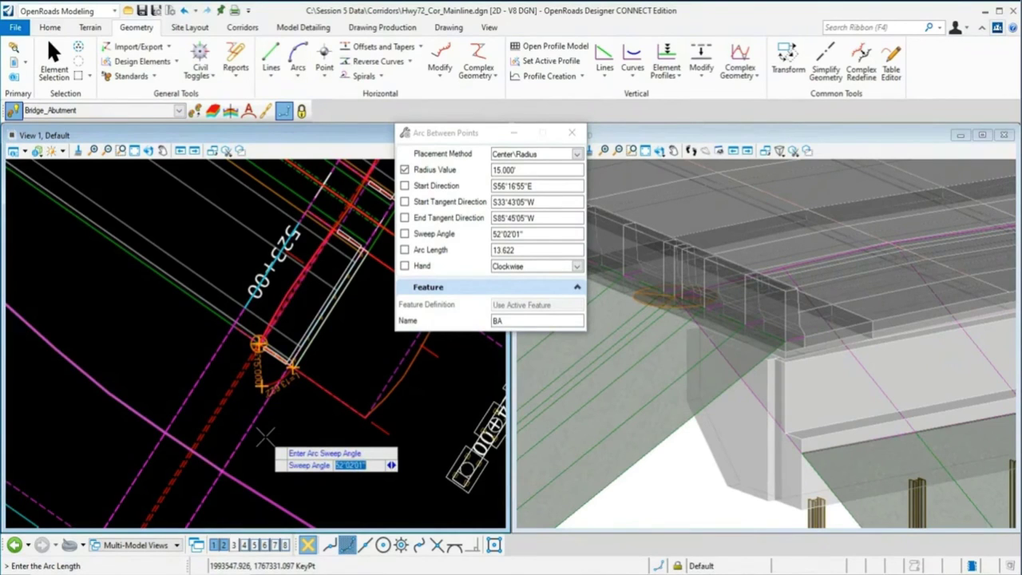
type("90")
key("Return")
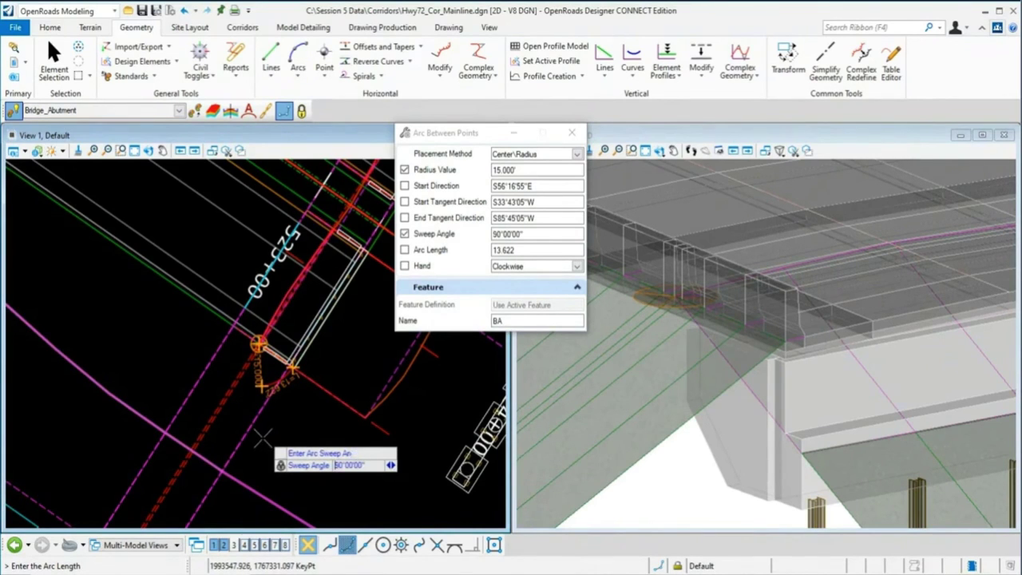
left_click(239, 401)
scroll(240, 397, "up", 1)
scroll(239, 397, "up", 1)
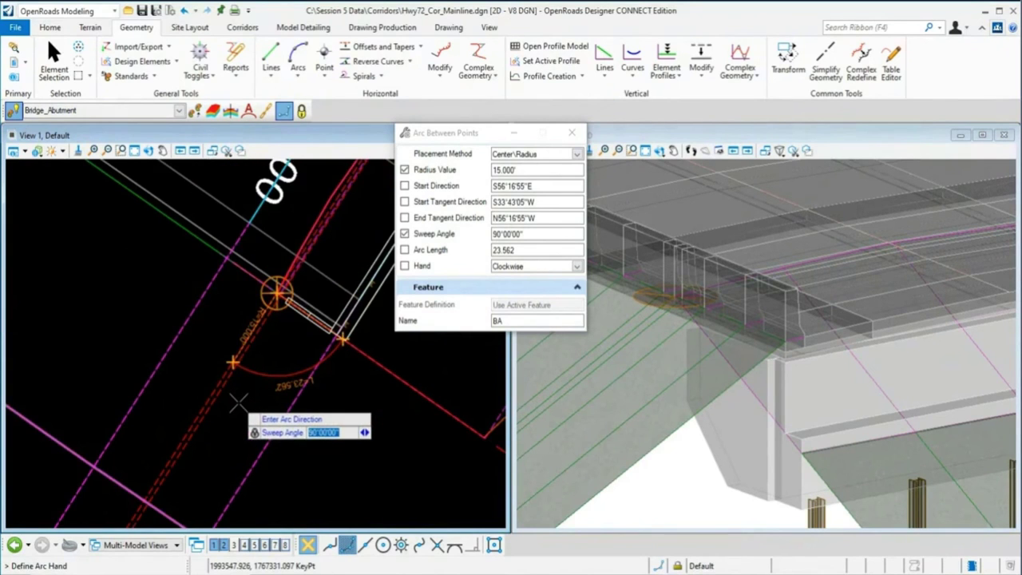
left_click(239, 399)
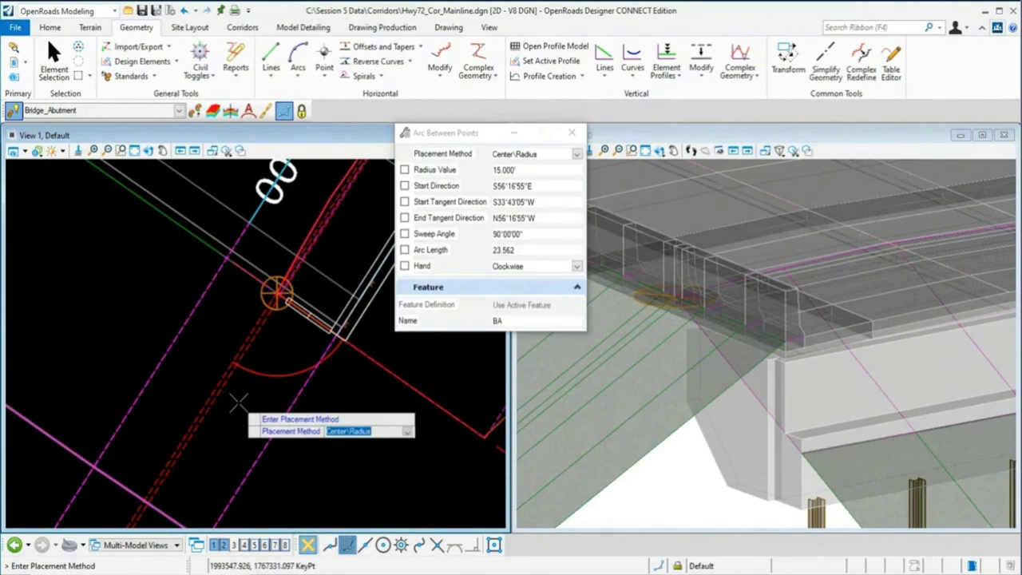
right_click(240, 401)
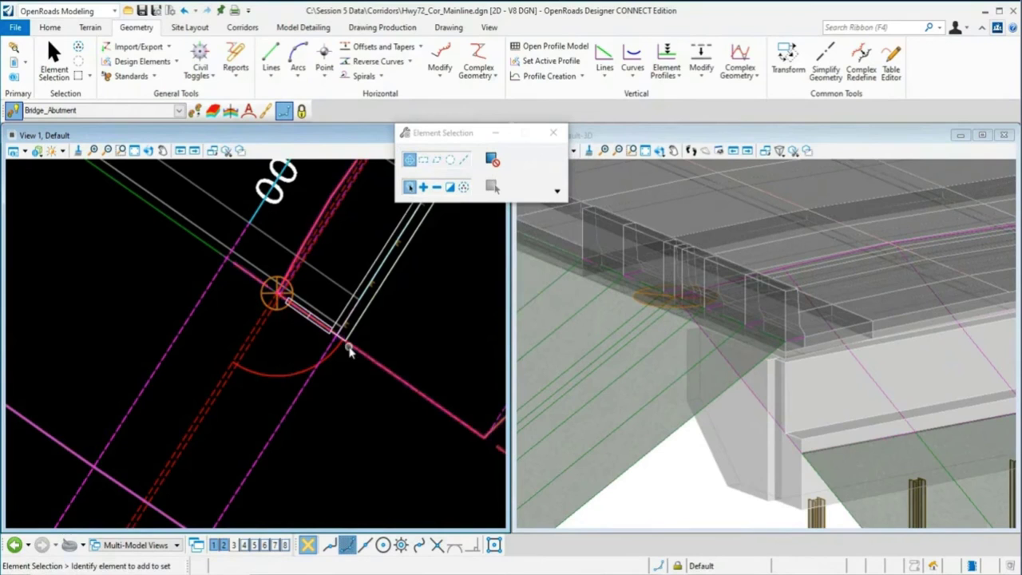
scroll(299, 334, "up", 1)
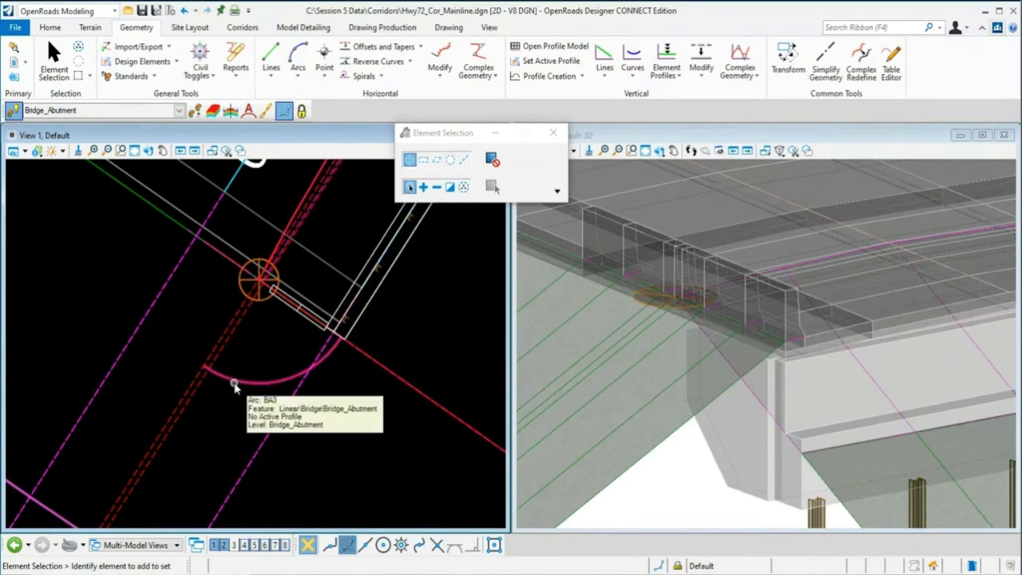
scroll(247, 387, "down", 1)
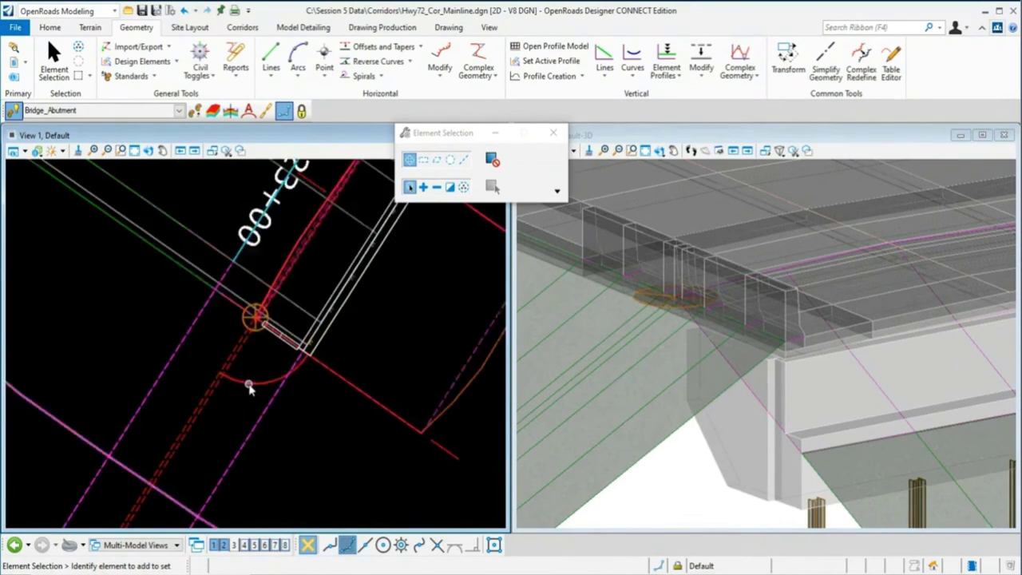
scroll(248, 386, "down", 1)
scroll(636, 397, "down", 2)
scroll(746, 361, "down", 2)
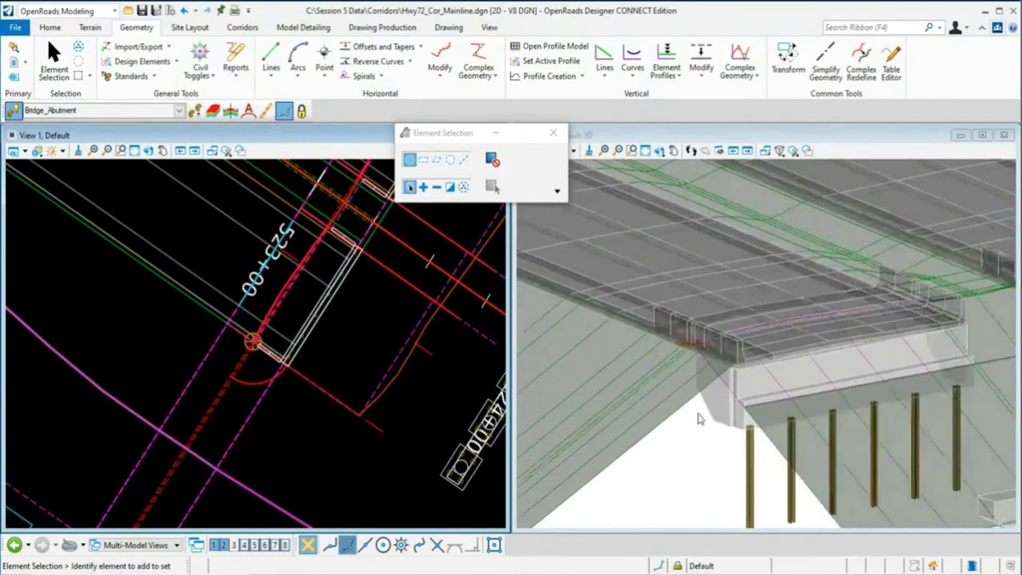
scroll(667, 445, "up", 2)
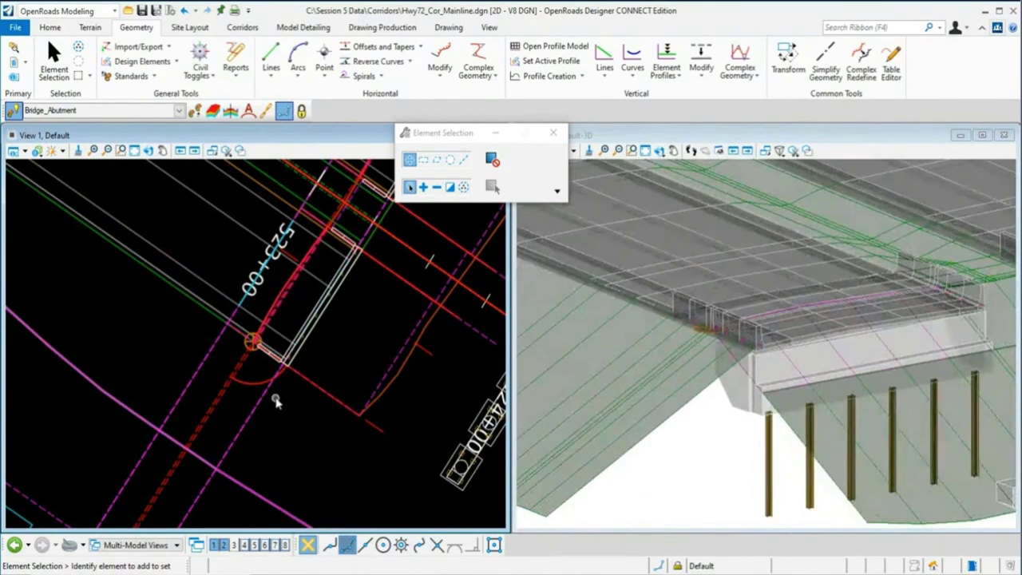
scroll(275, 402, "up", 2)
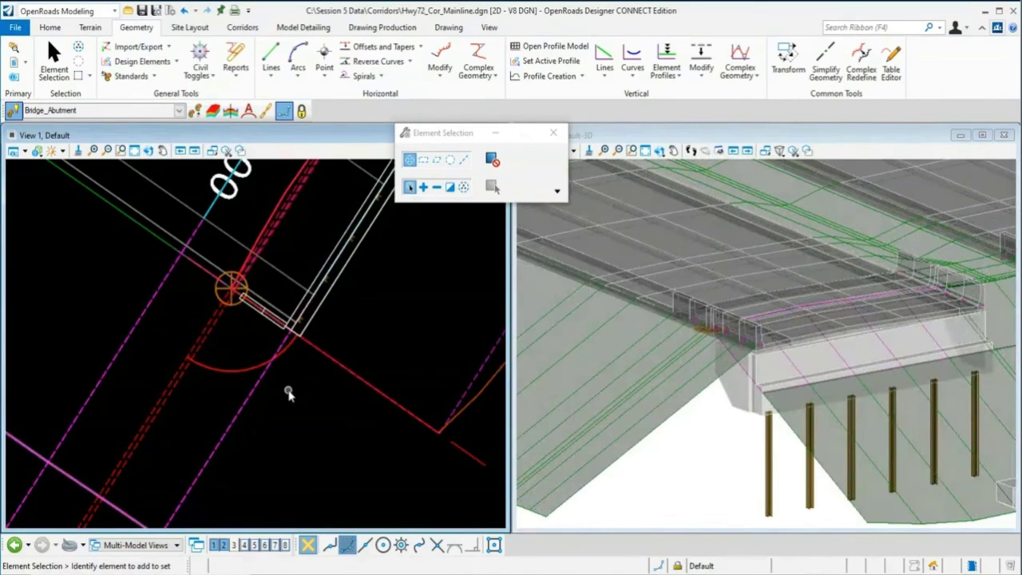
left_click(294, 29)
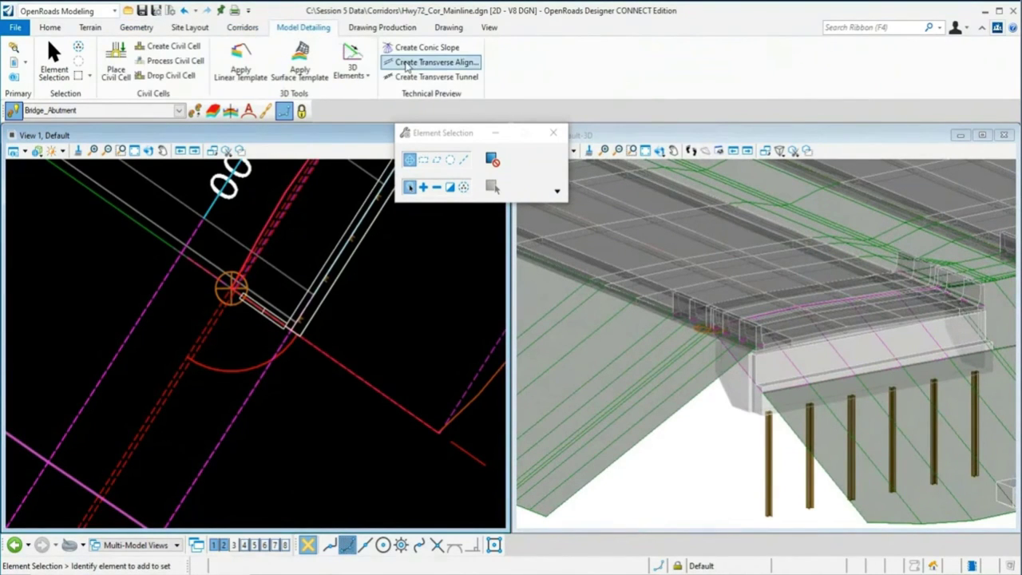
left_click(369, 77)
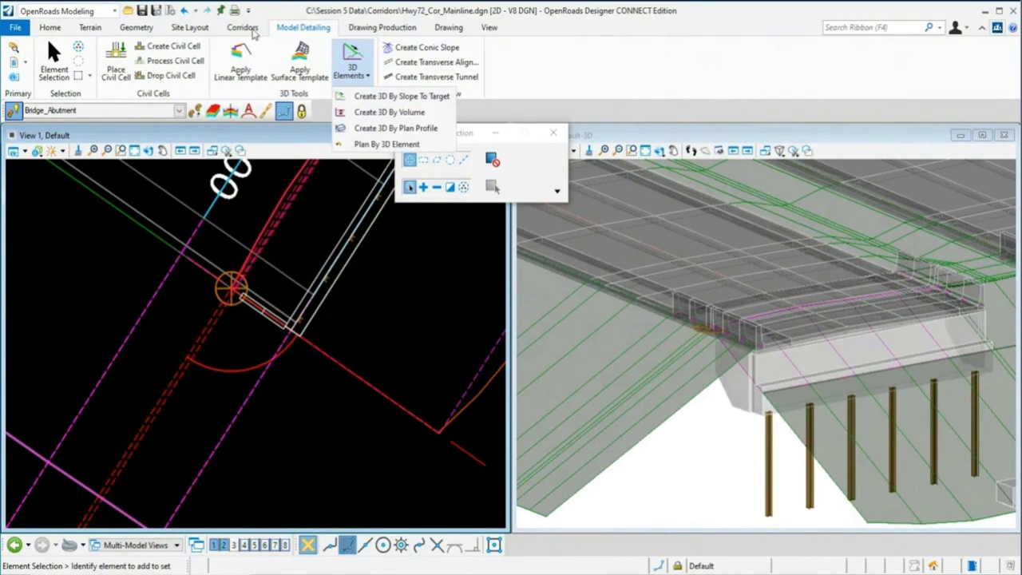
- Start Define Profile By Slope From Point on the 15 ft corner arc, using EB_Point as the reference 3D point
left_click(136, 28)
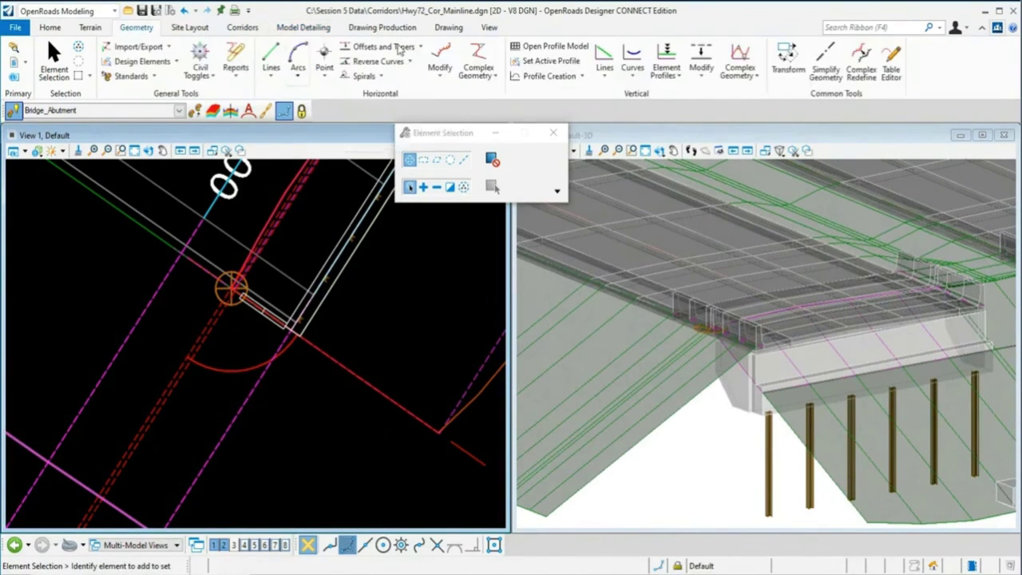
left_click(680, 84)
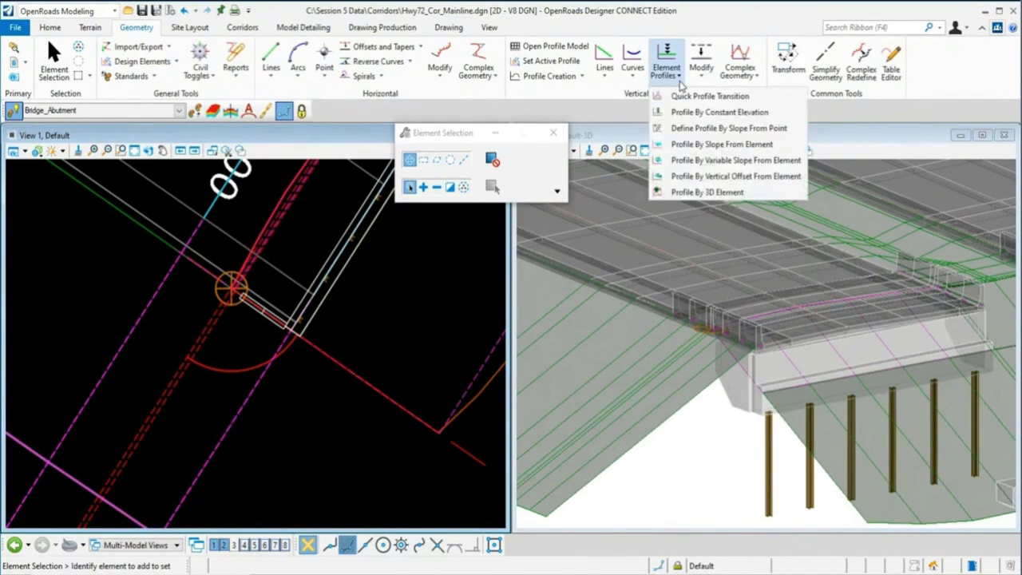
left_click(703, 130)
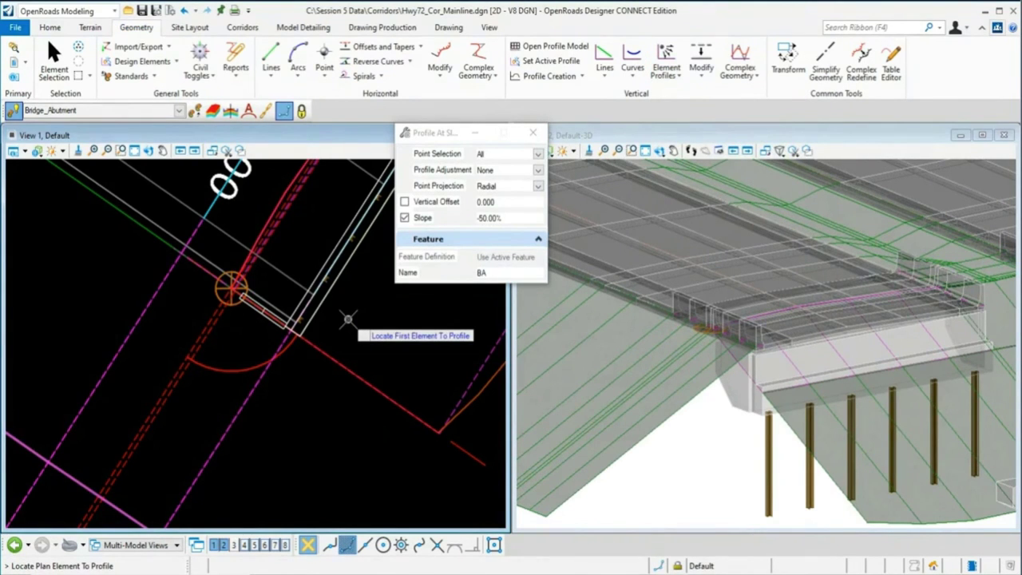
left_click(250, 368)
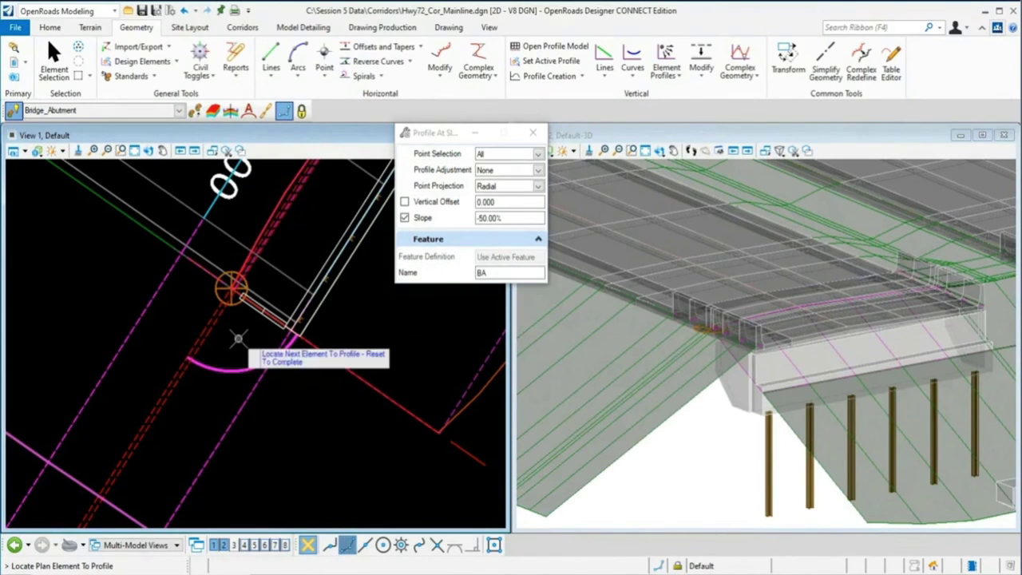
right_click(238, 338)
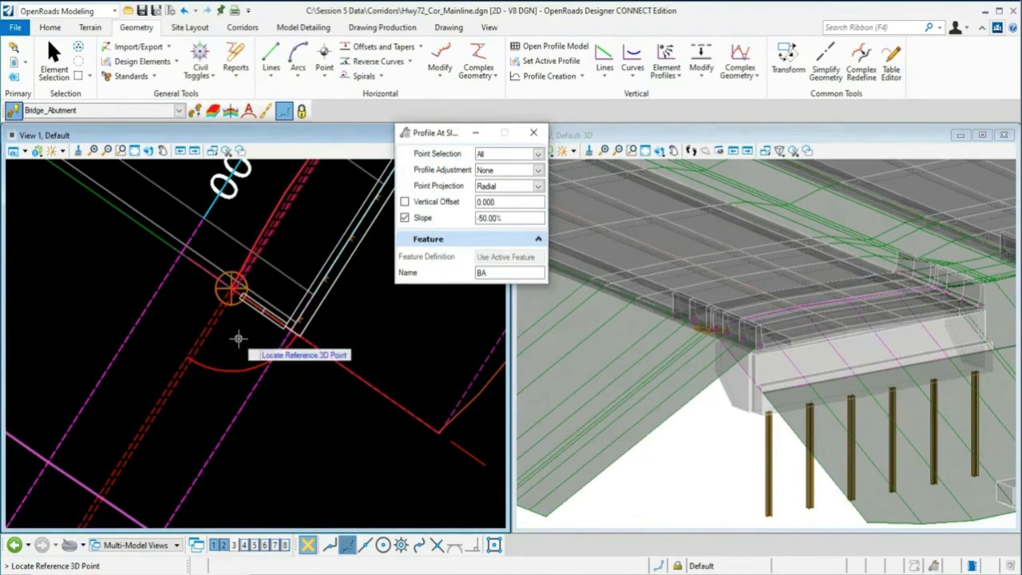
left_click(700, 331)
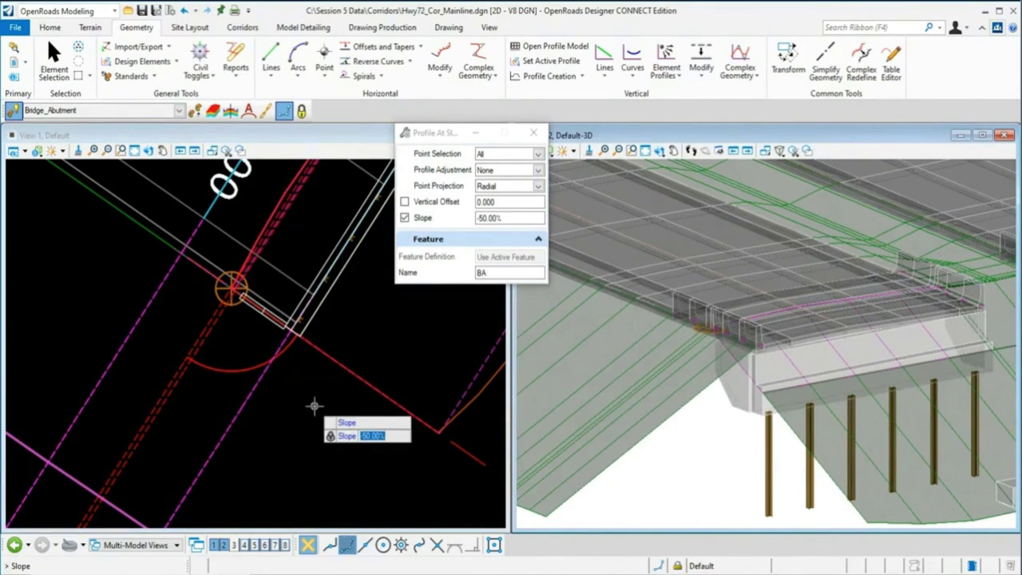
- Give the arc's profile a -50% slope, accept all points, Radial projection and 0.000 vertical offset, and end the command
key("BackSpace")
type("-50")
key("Return")
left_click(313, 406)
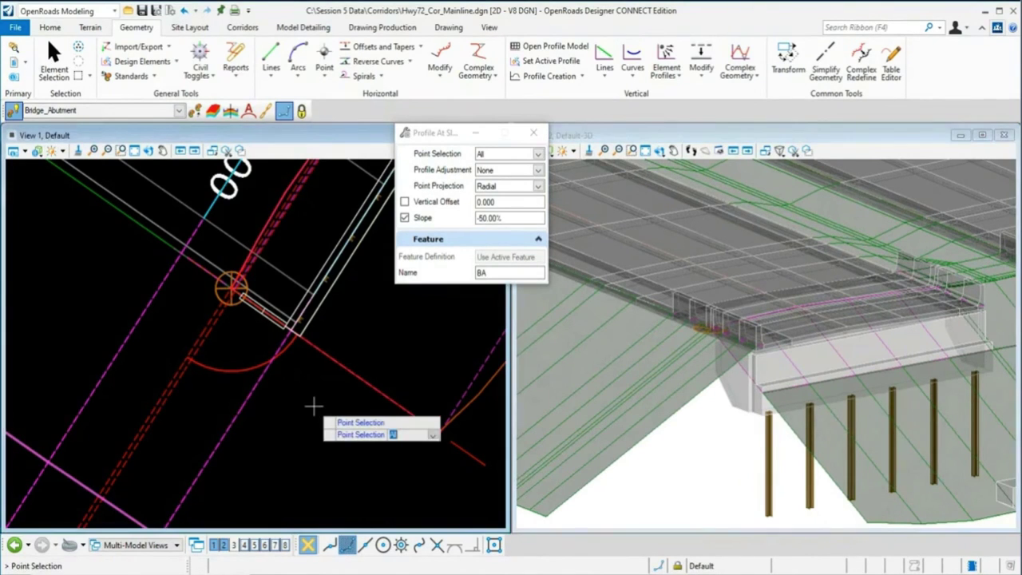
left_click(313, 406)
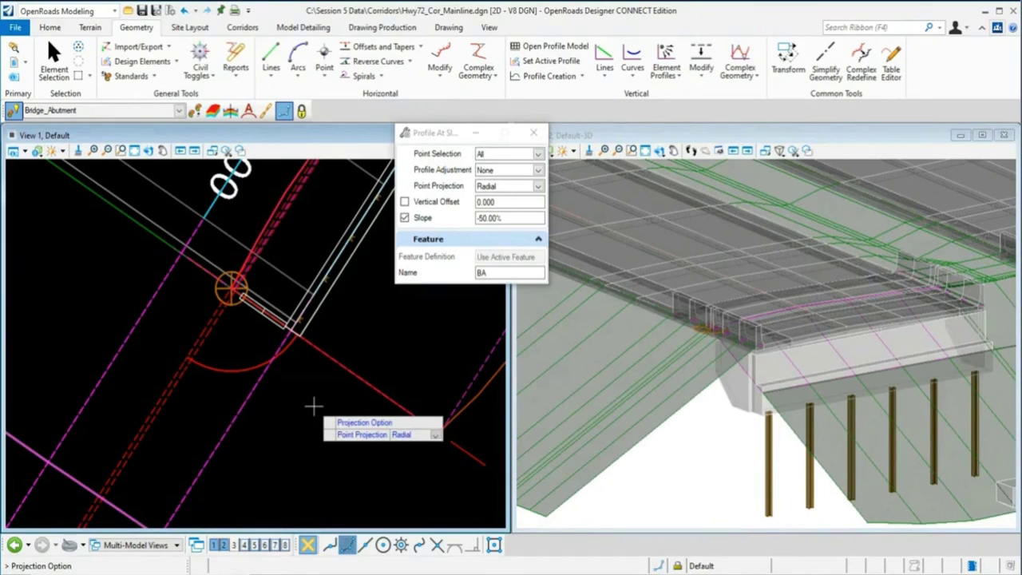
left_click(313, 407)
left_click(313, 407)
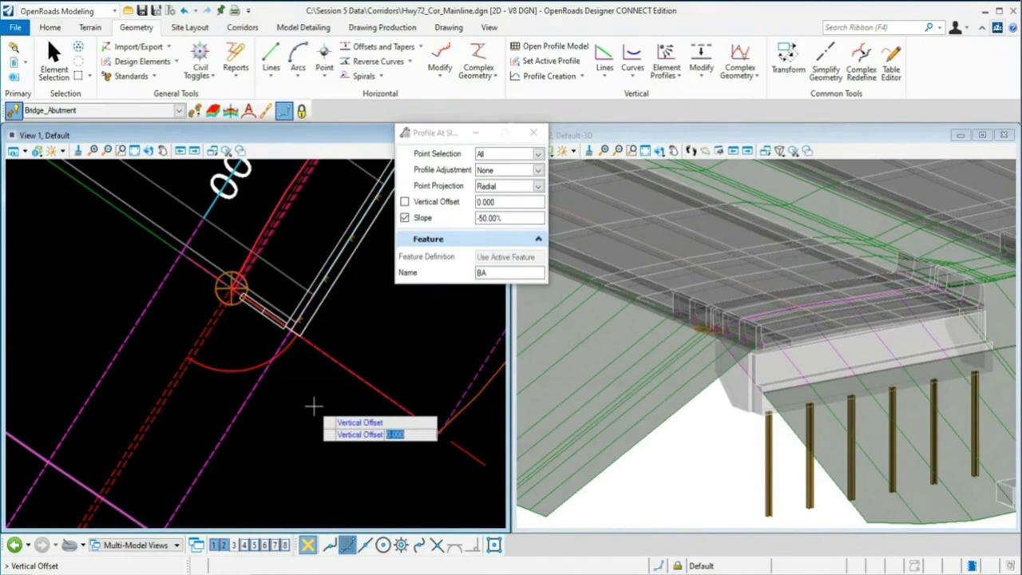
left_click(313, 406)
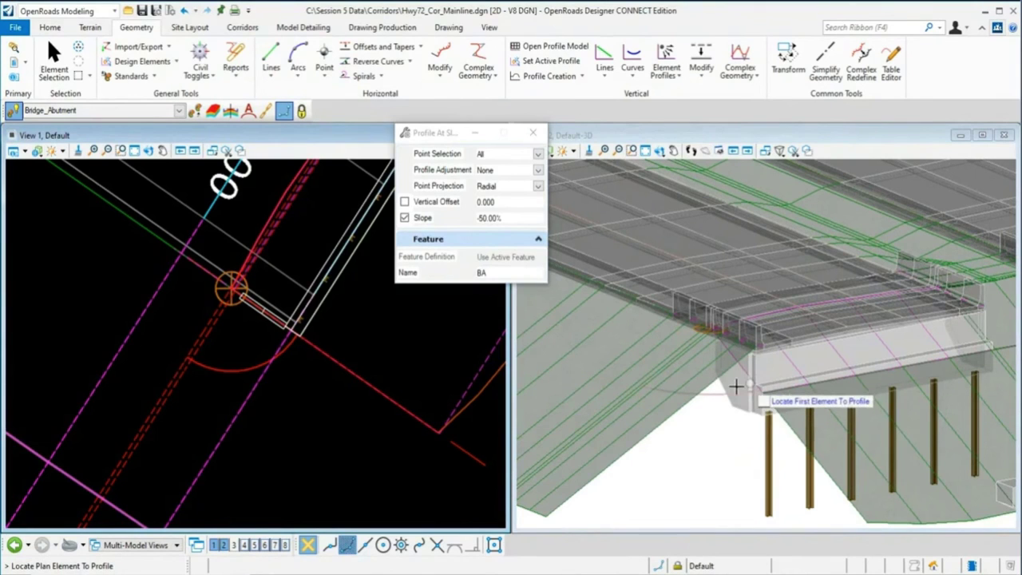
left_click(53, 62)
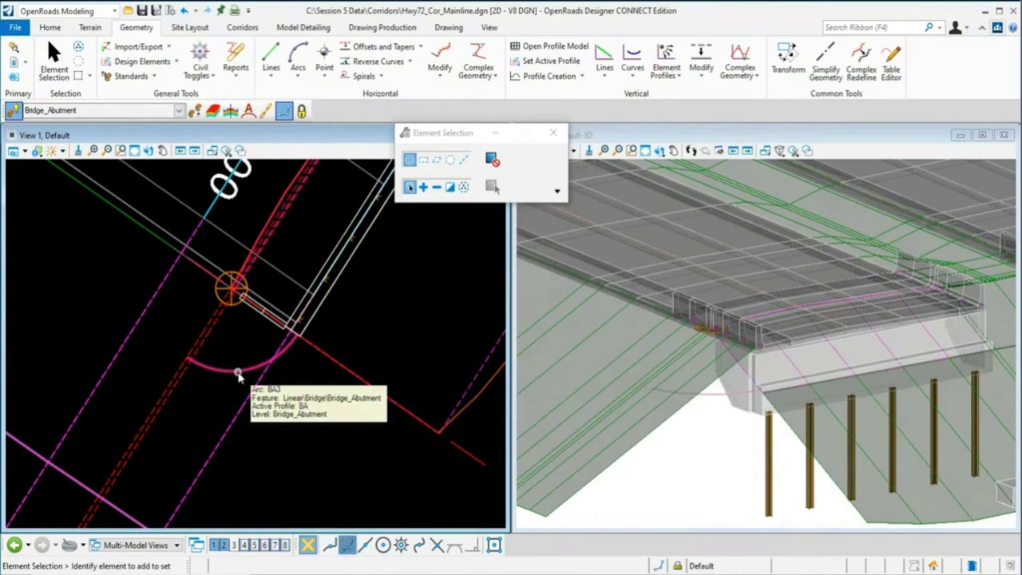
- Start applying a linear template to the corner arc and pick Bridge Fill 2:1 Down from the Grading templates
scroll(296, 383, "down", 1)
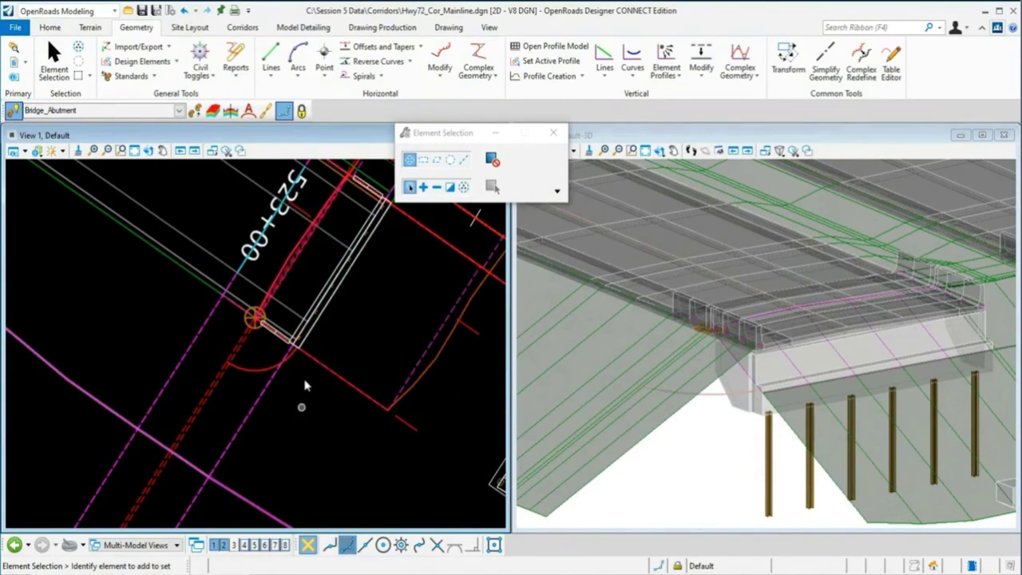
left_click(302, 29)
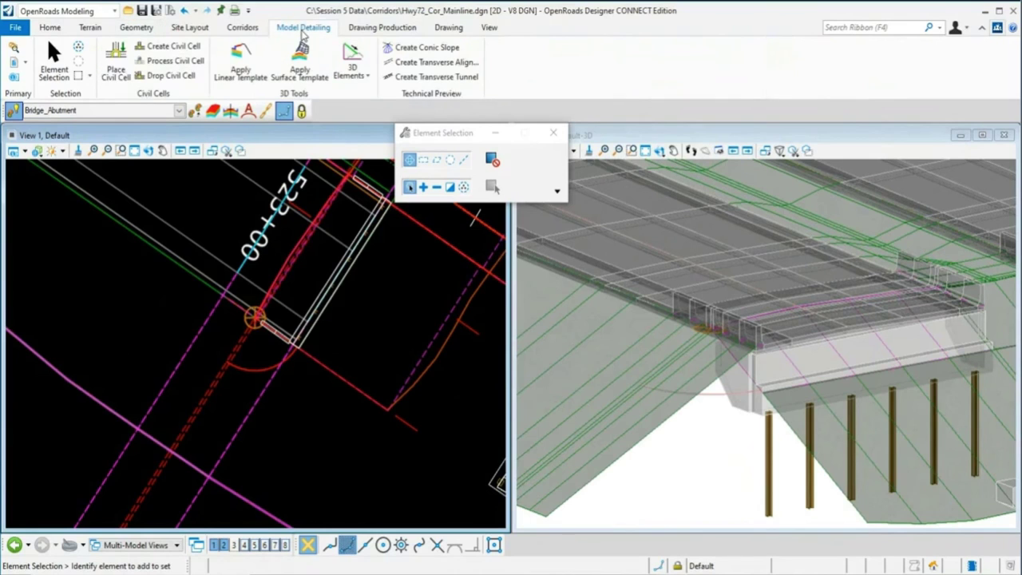
left_click(253, 80)
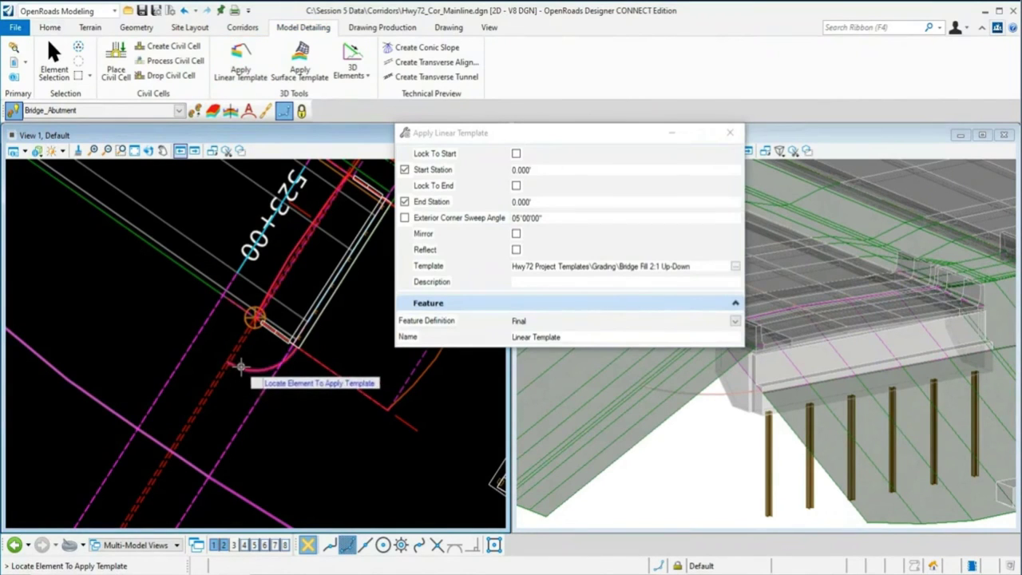
left_click(249, 317)
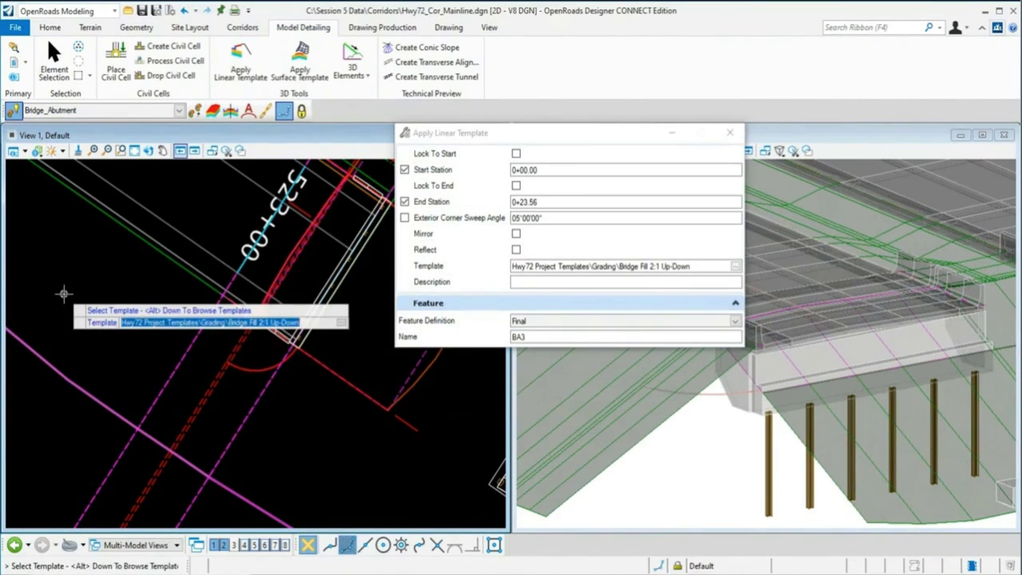
key("alt+Down")
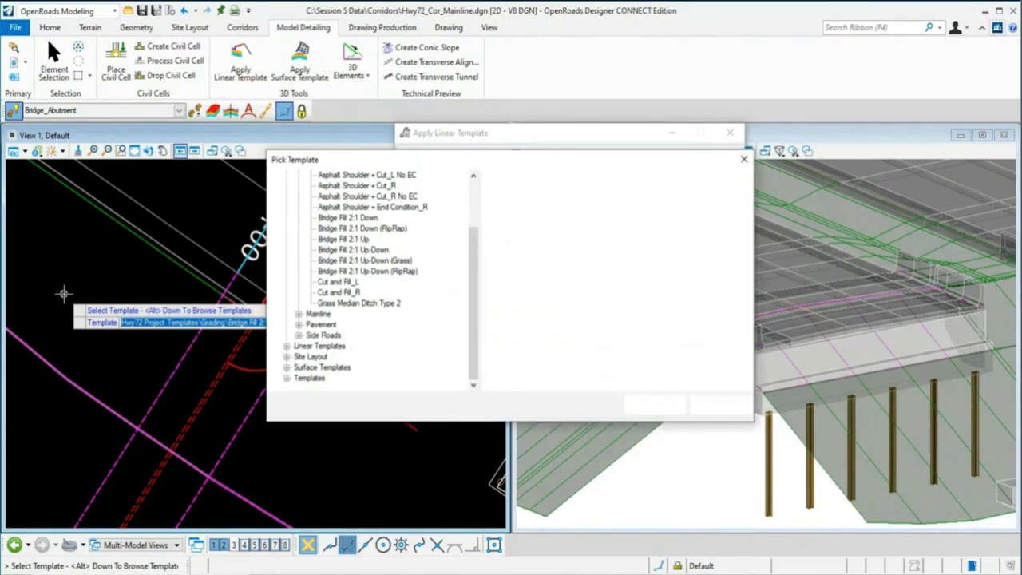
left_click(349, 219)
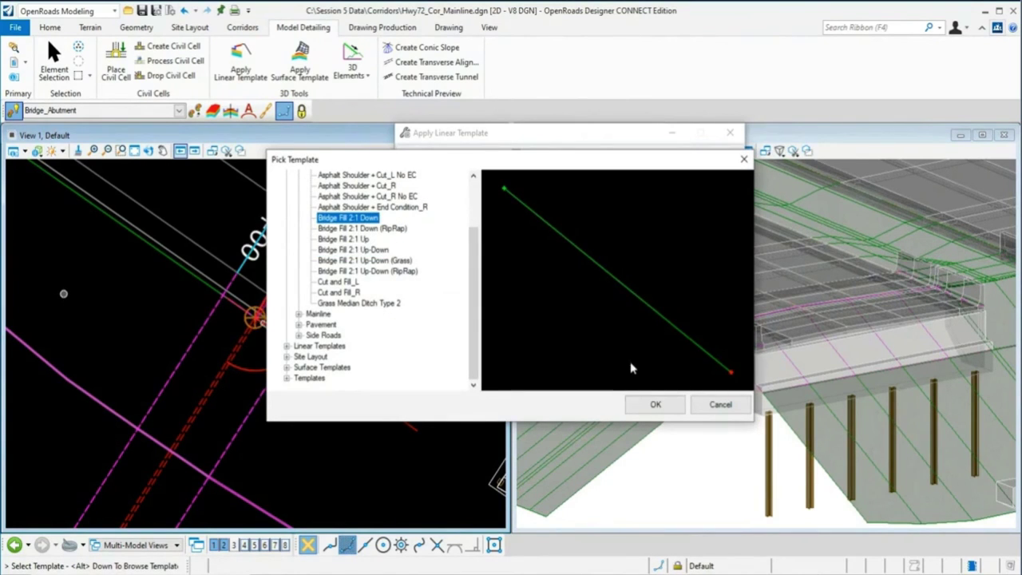
left_click(660, 405)
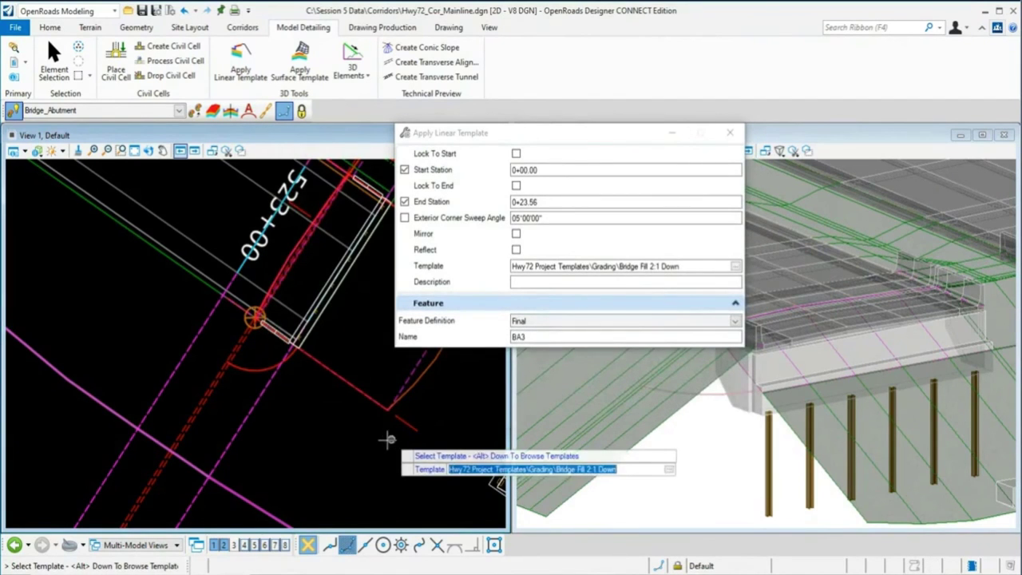
- Apply the template from station 0+00.00 to 0+23.56 on the arc's outer side, accepting the 05°00'00" sweep angle and a blank description
left_click(326, 389)
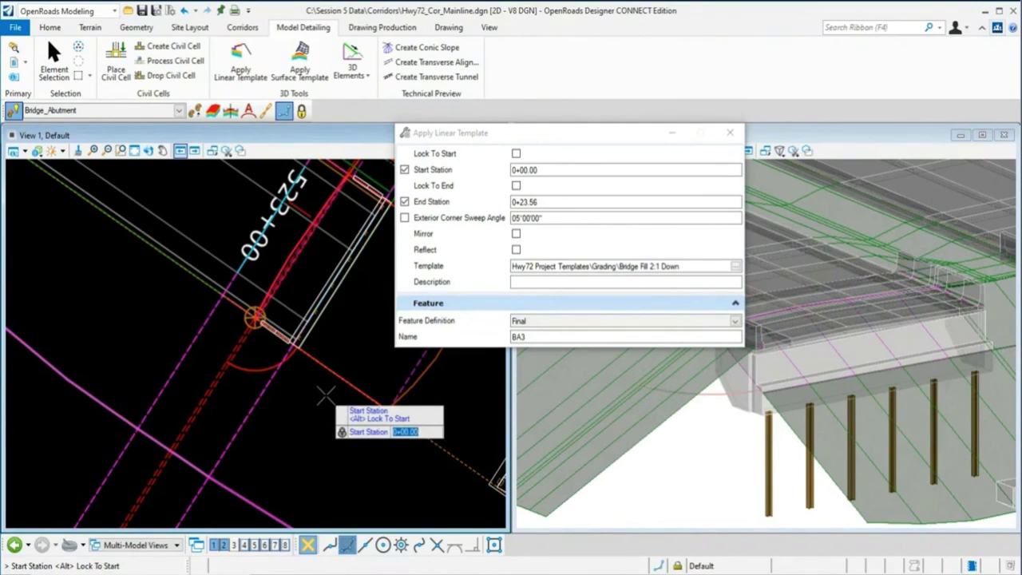
left_click(326, 395)
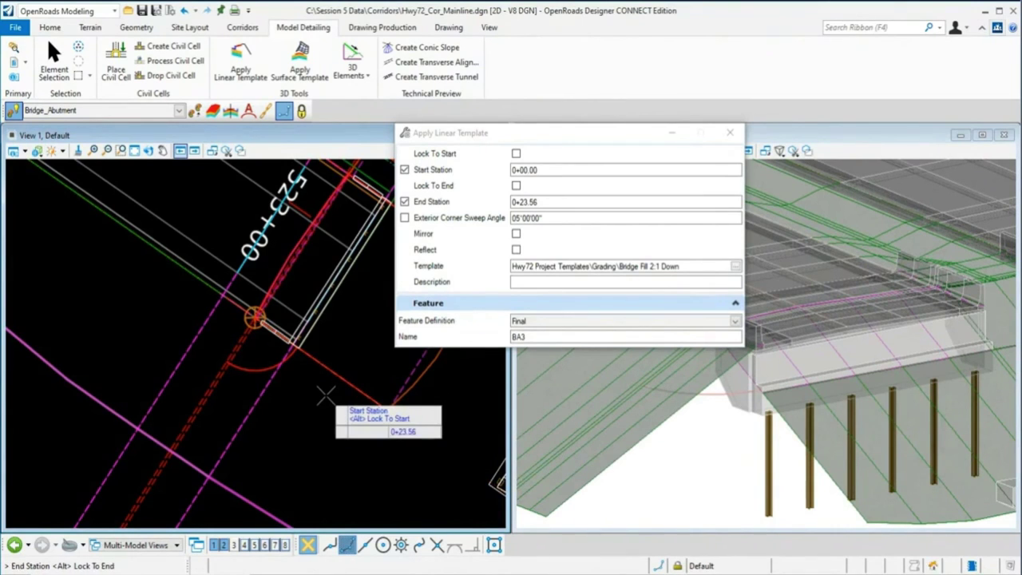
left_click(326, 394)
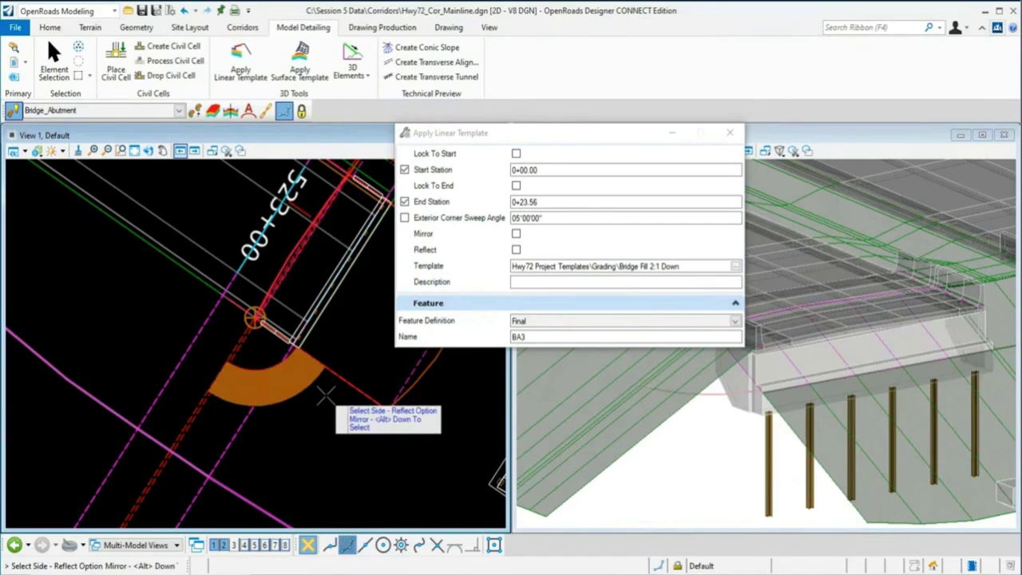
left_click(337, 429)
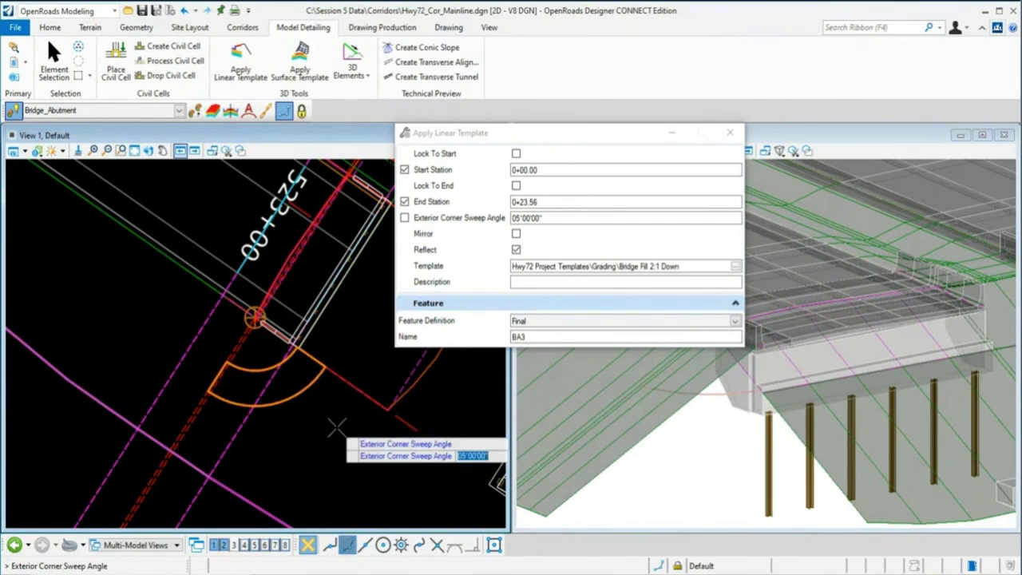
left_click(336, 429)
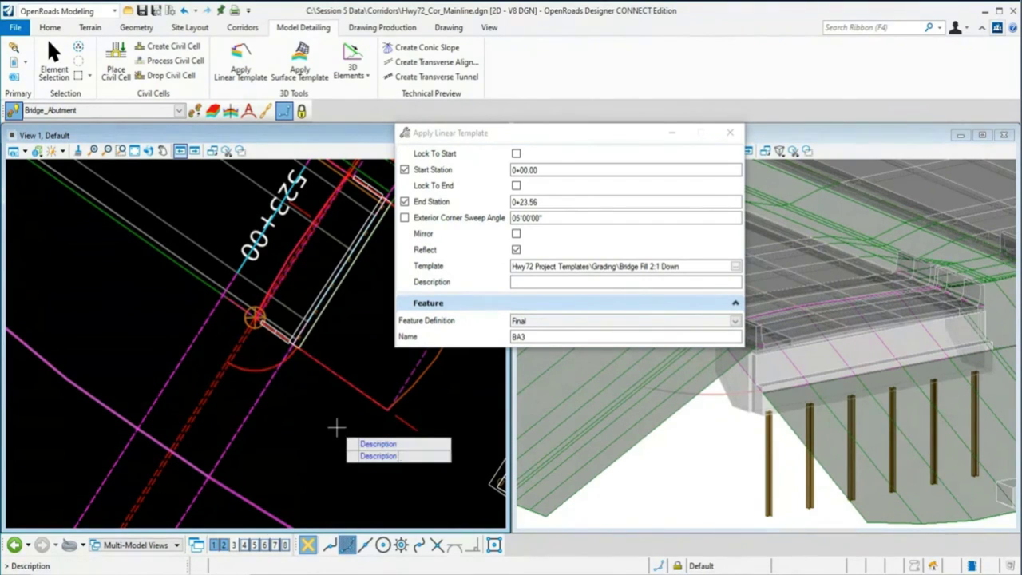
left_click(337, 429)
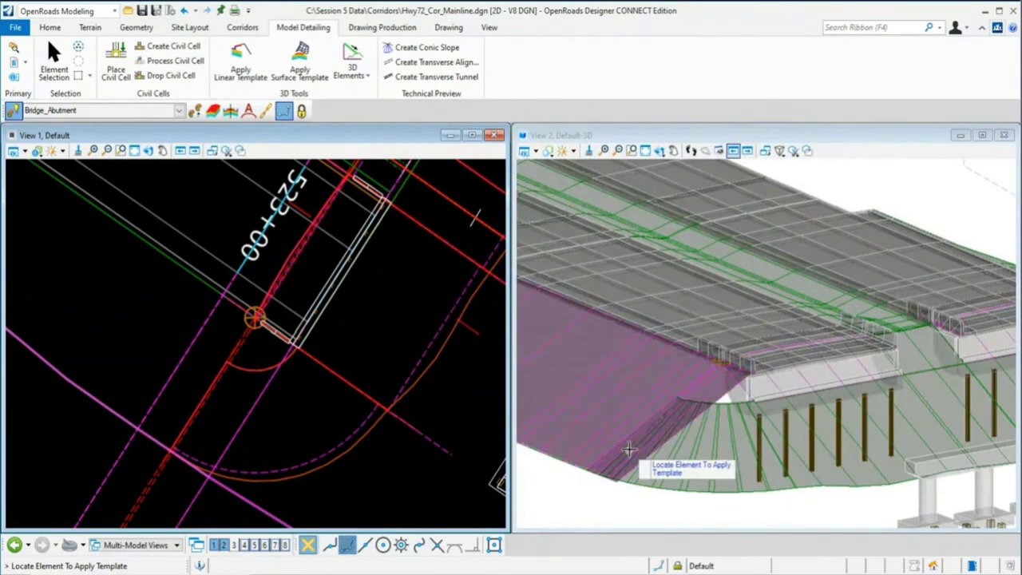
- End the template command and set the radius of the corner arc at the bridge abutment to 0.5 ft
scroll(739, 375, "up", 2)
scroll(741, 381, "up", 2)
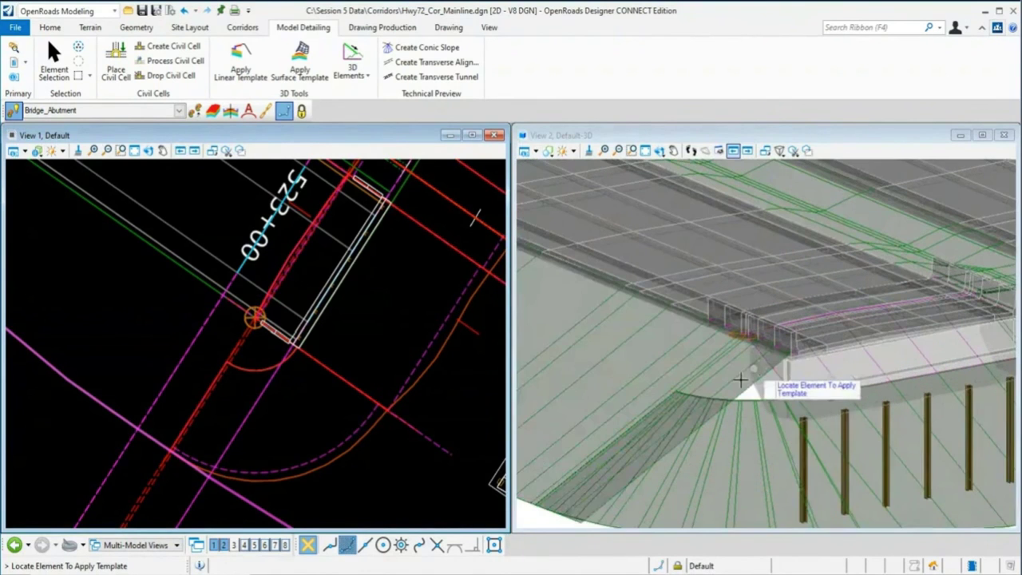
scroll(741, 380, "down", 1)
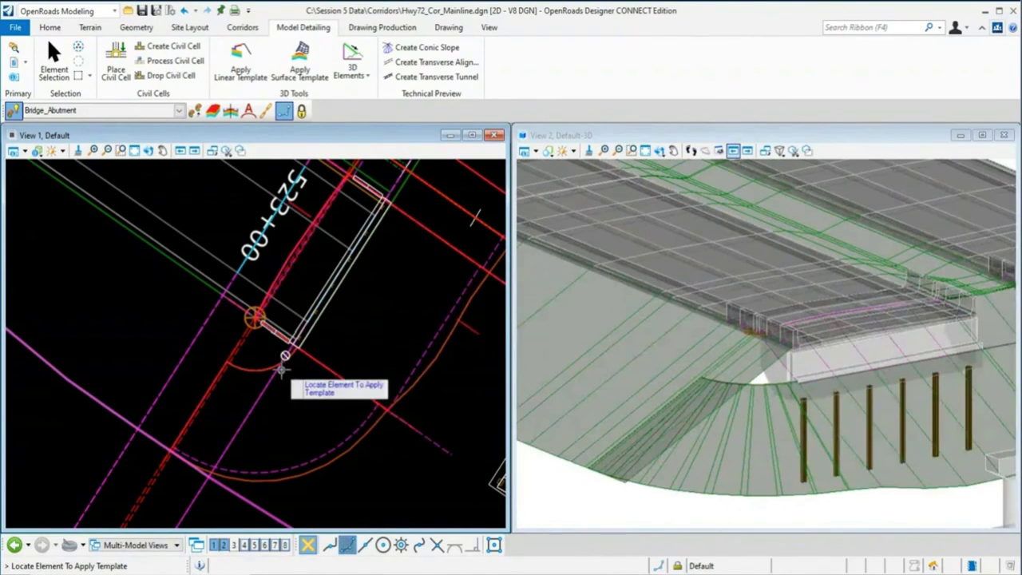
scroll(283, 364, "up", 2)
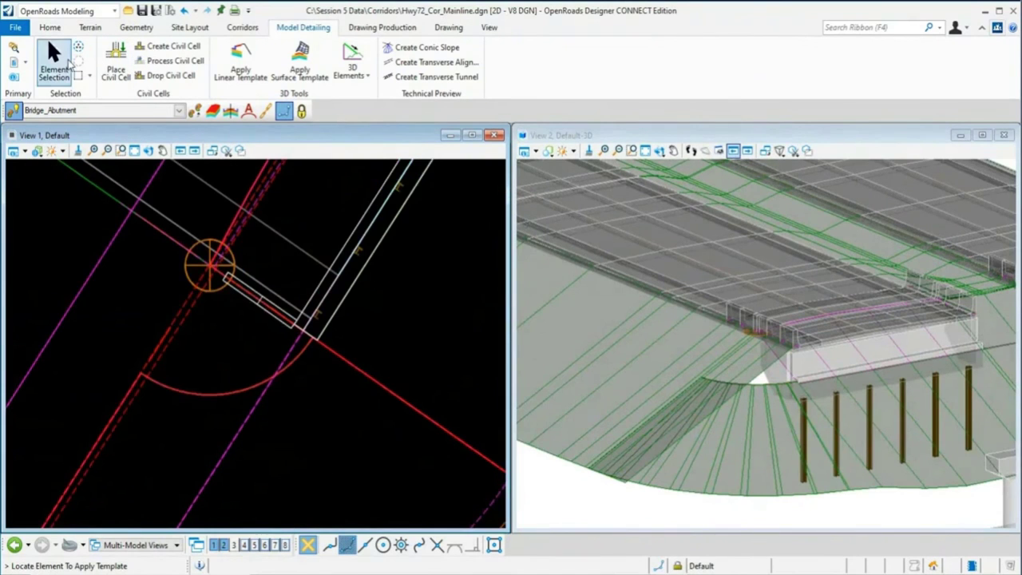
left_click(53, 53)
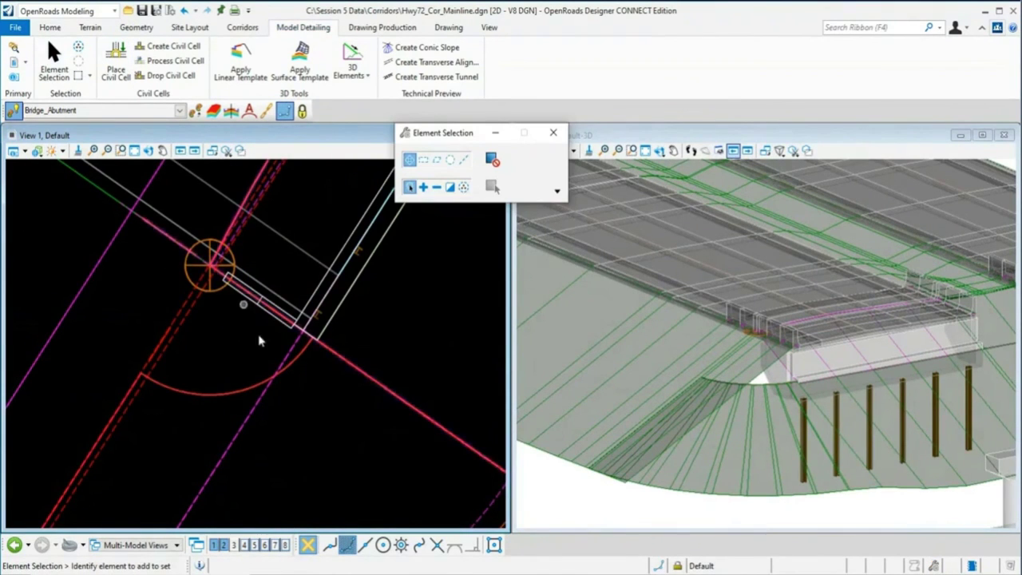
left_click(242, 393)
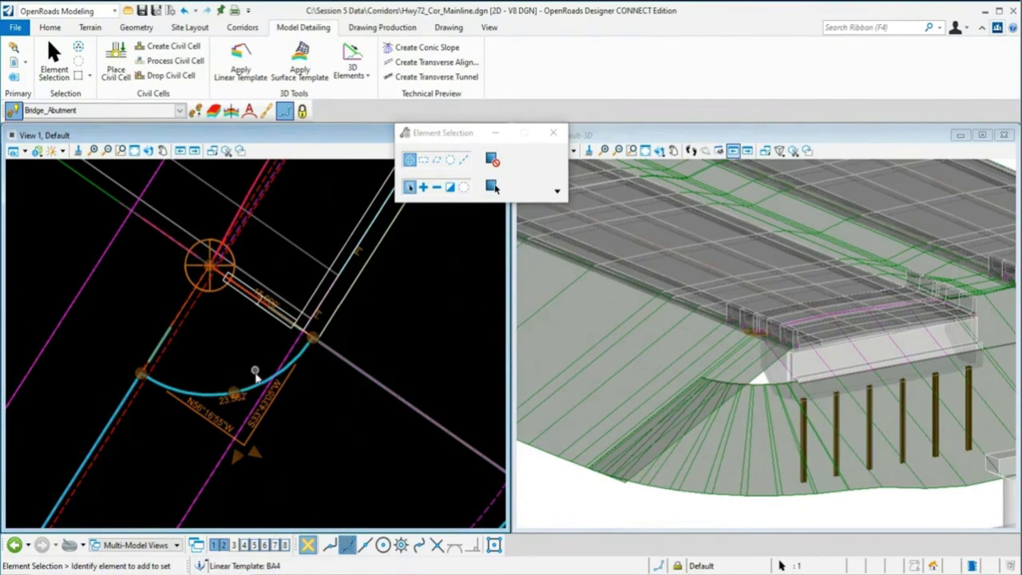
mouse_move(258, 387)
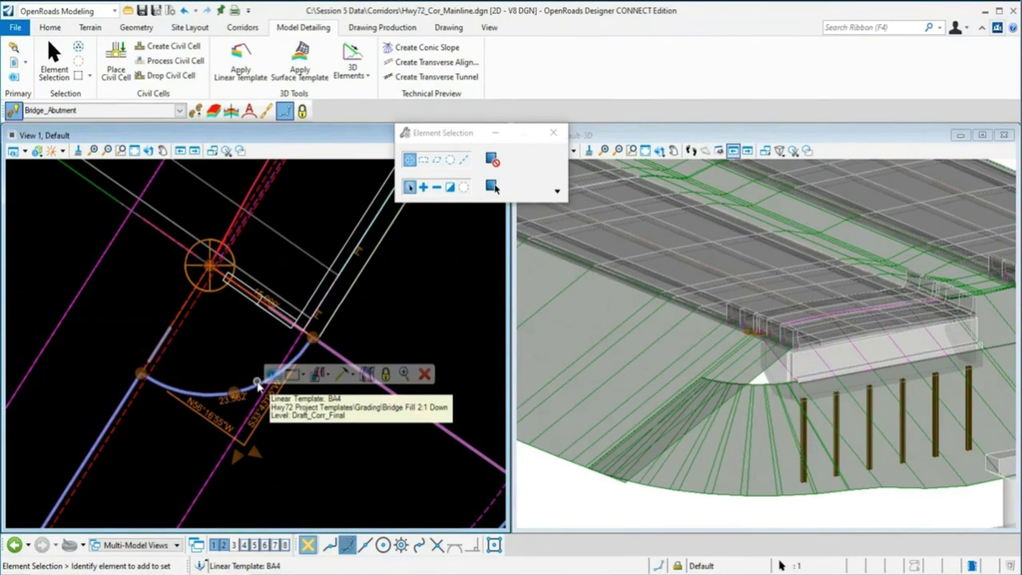
left_click(259, 386)
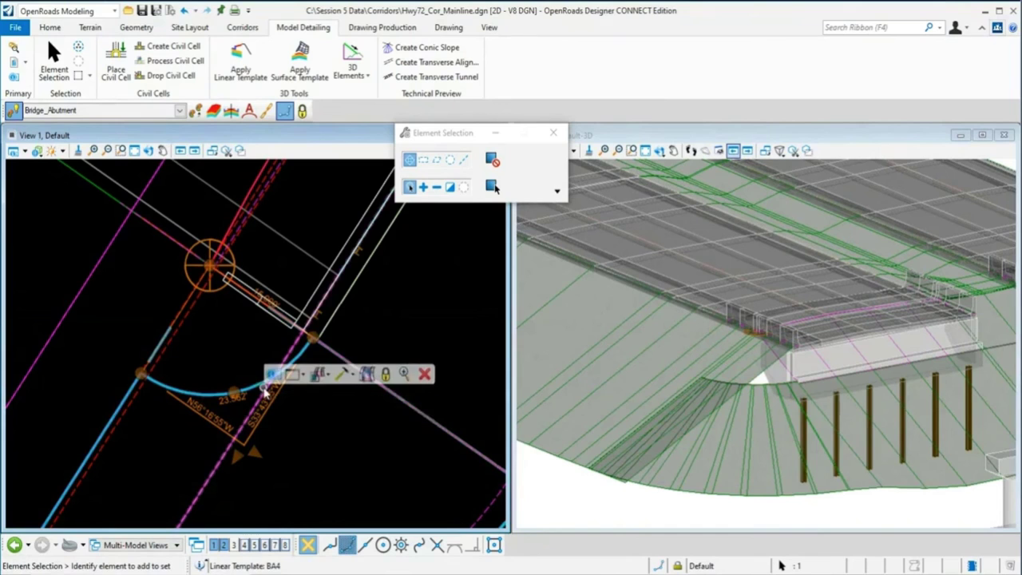
left_click(270, 297)
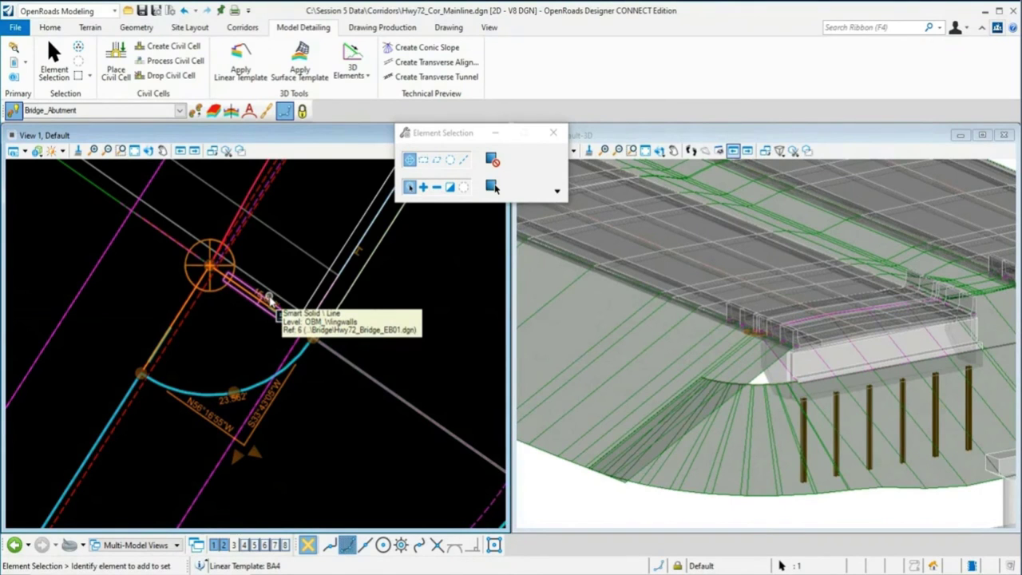
type("5")
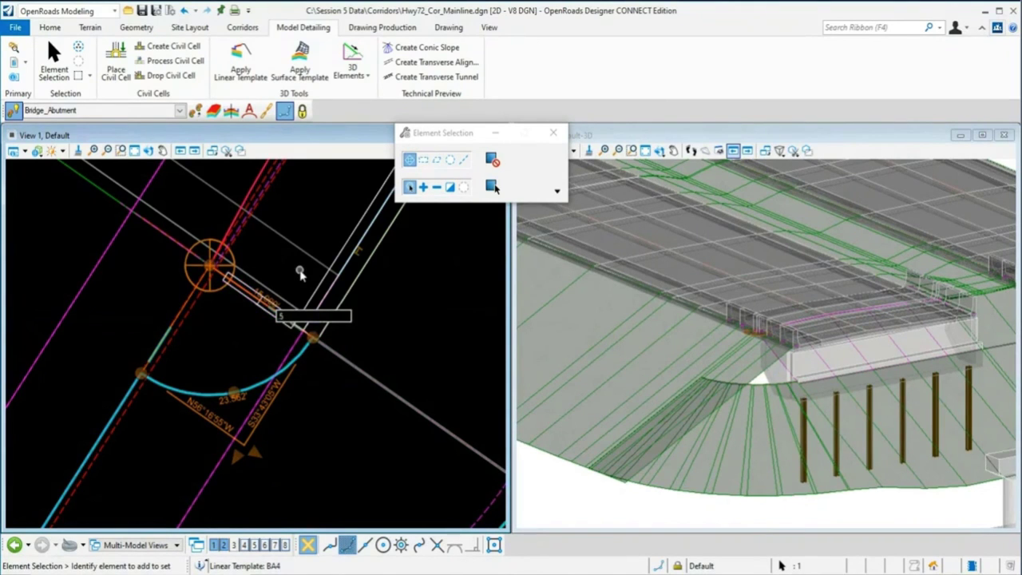
key("Return")
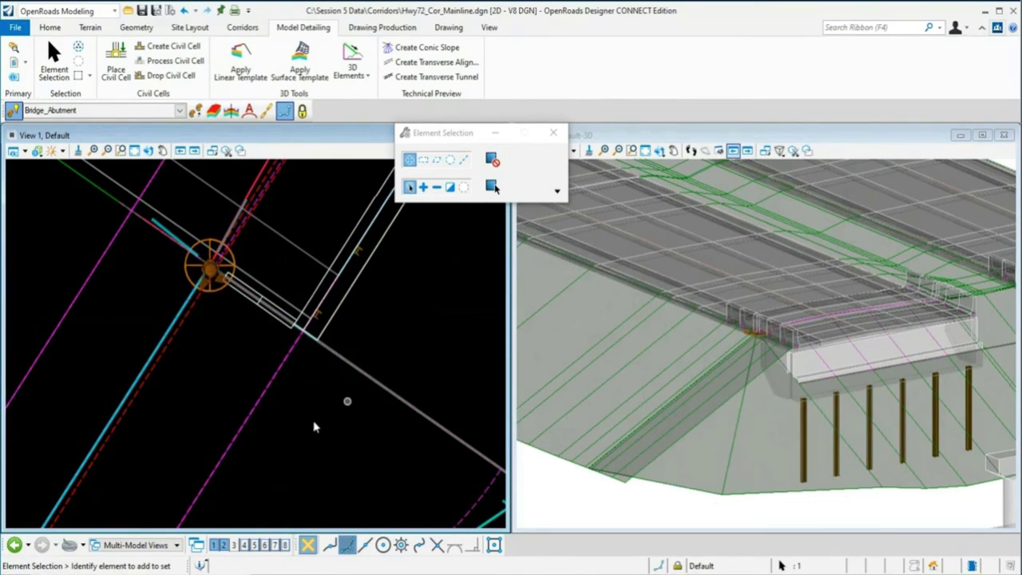
- Set the linear stroking of the small corner arc to 0.05 ft in its properties
scroll(217, 249, "up", 3)
scroll(222, 247, "up", 4)
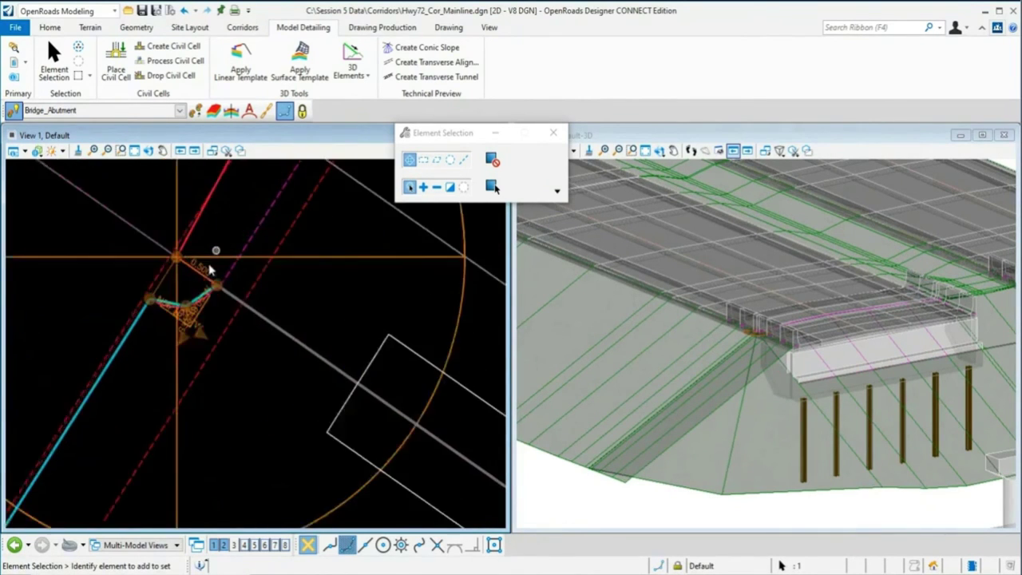
scroll(244, 298, "up", 2)
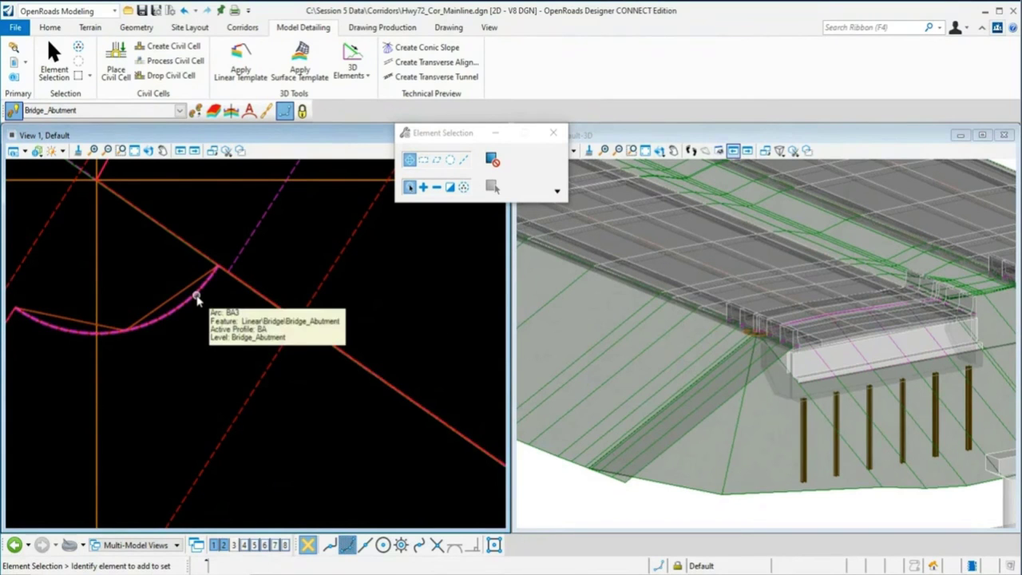
left_click(197, 297)
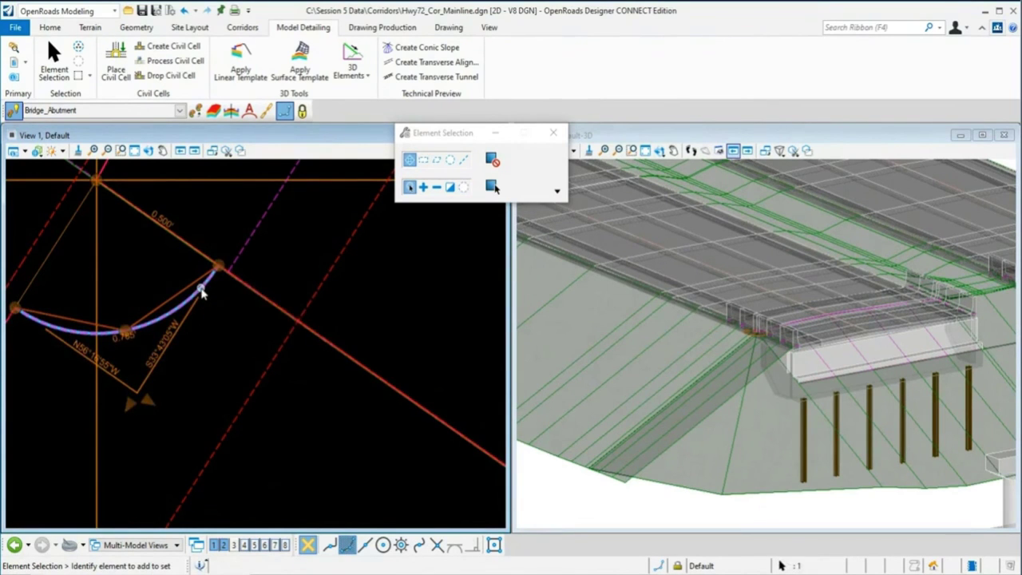
mouse_move(217, 289)
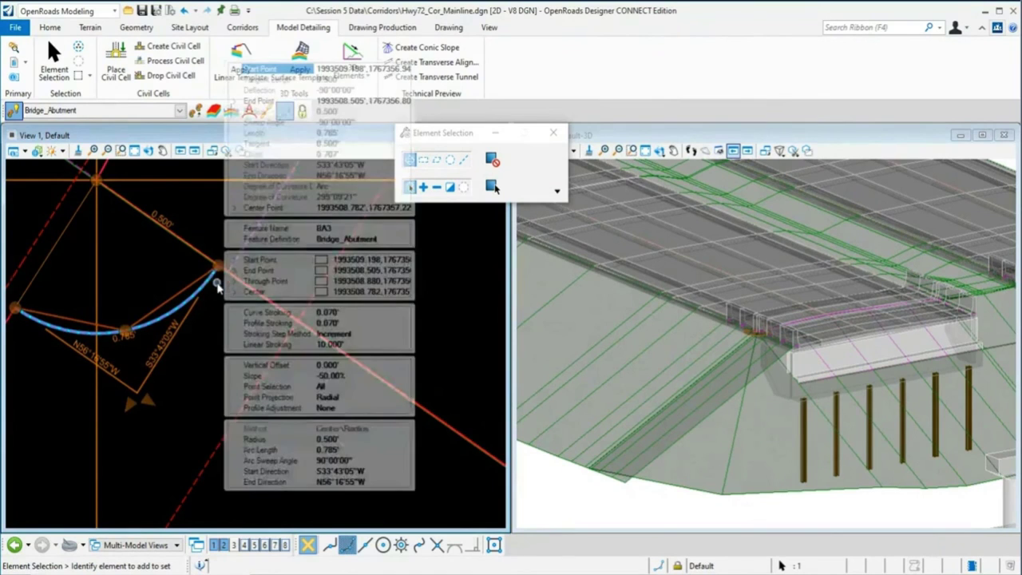
left_click(349, 343)
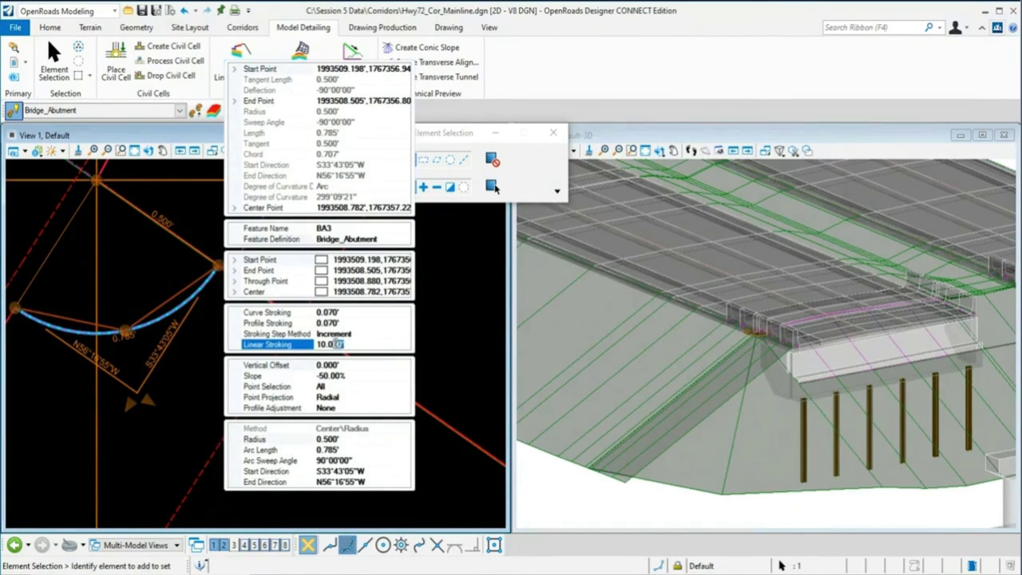
key("shift+Home")
type(".05")
key("Return")
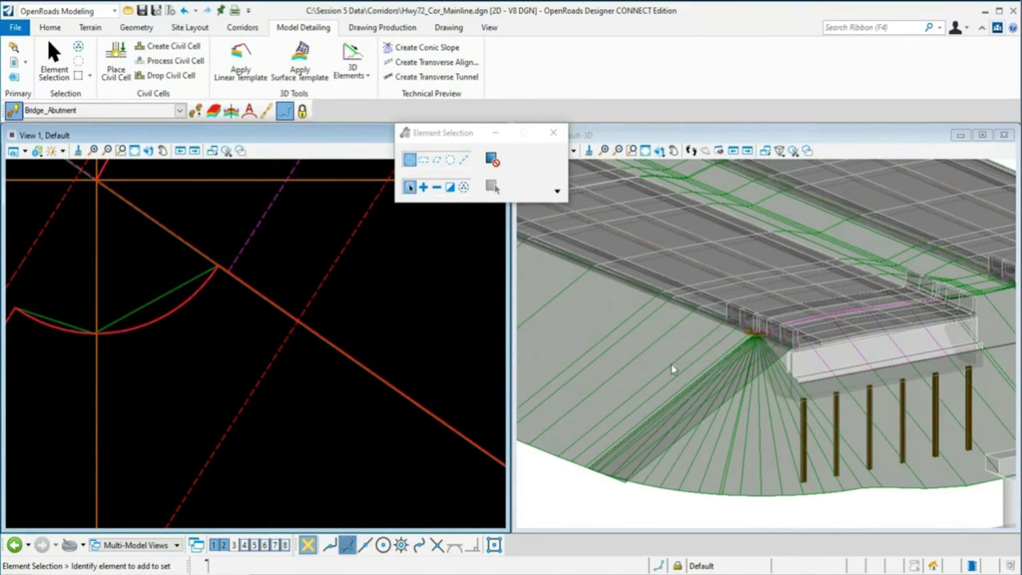
- Start Create End Condition Exception on the mainline corridor with the start and stop stations unlocked
scroll(754, 344, "up", 2)
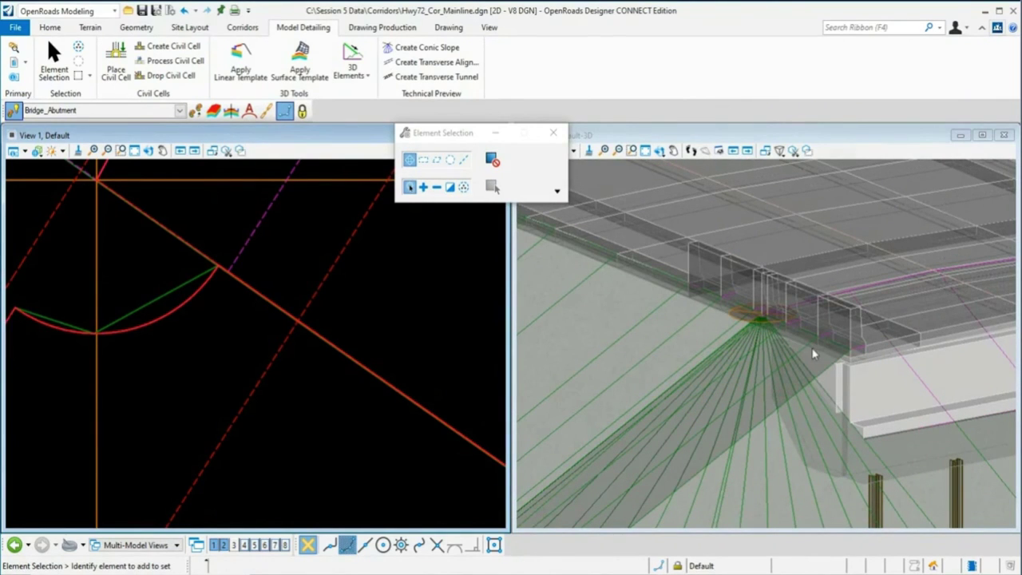
scroll(814, 354, "up", 1)
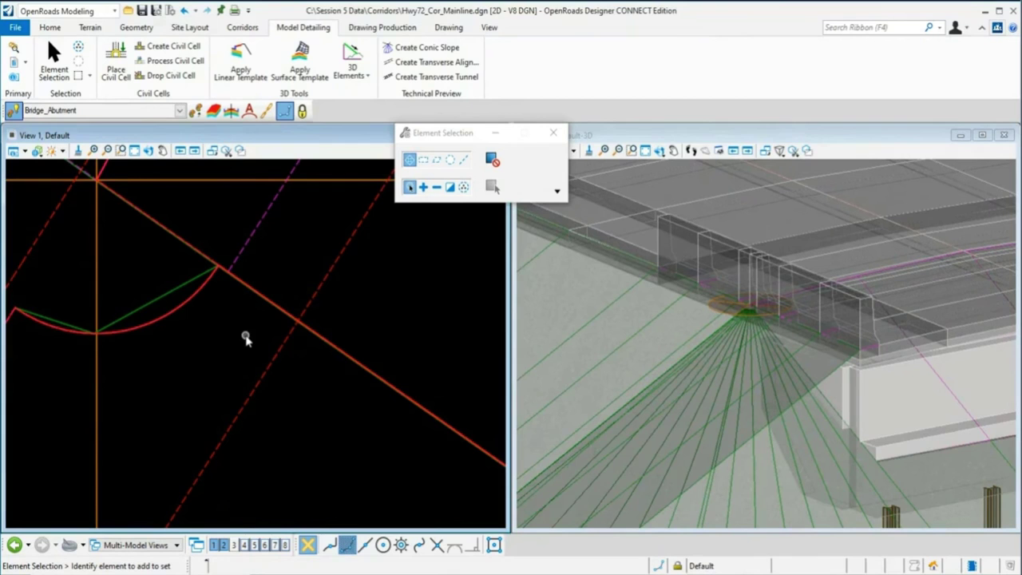
scroll(246, 339, "down", 2)
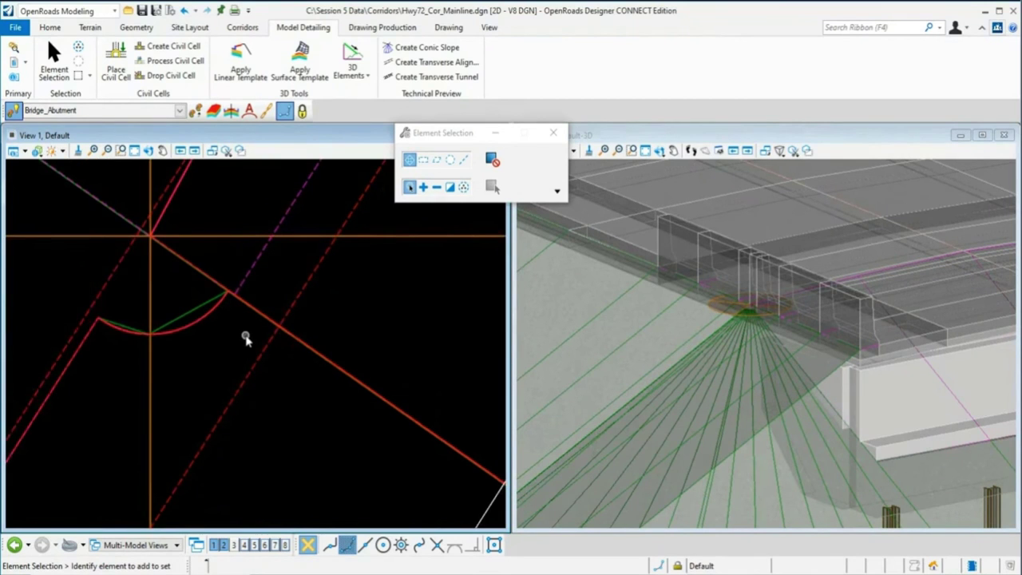
scroll(820, 294, "down", 4)
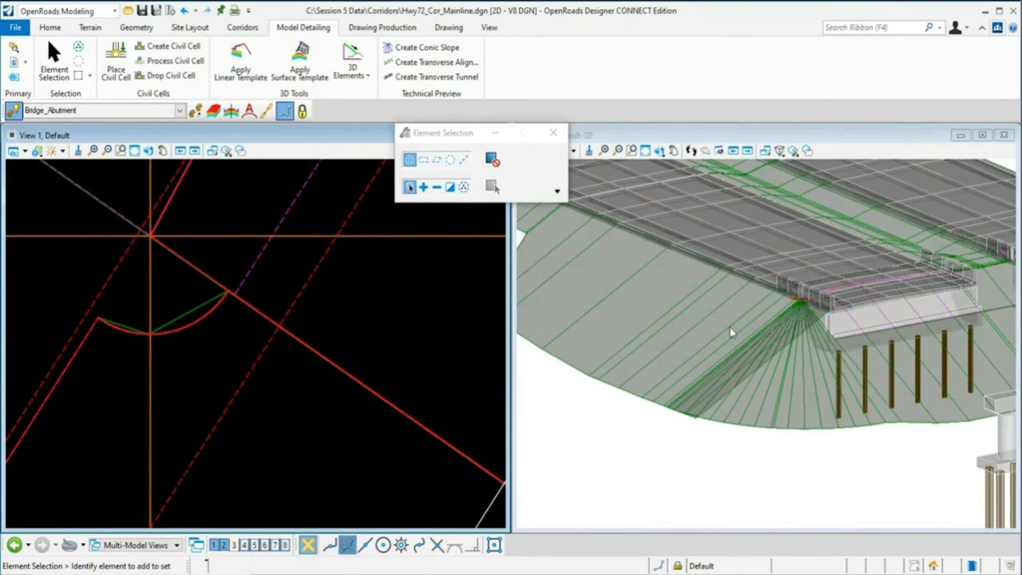
scroll(368, 329, "down", 6)
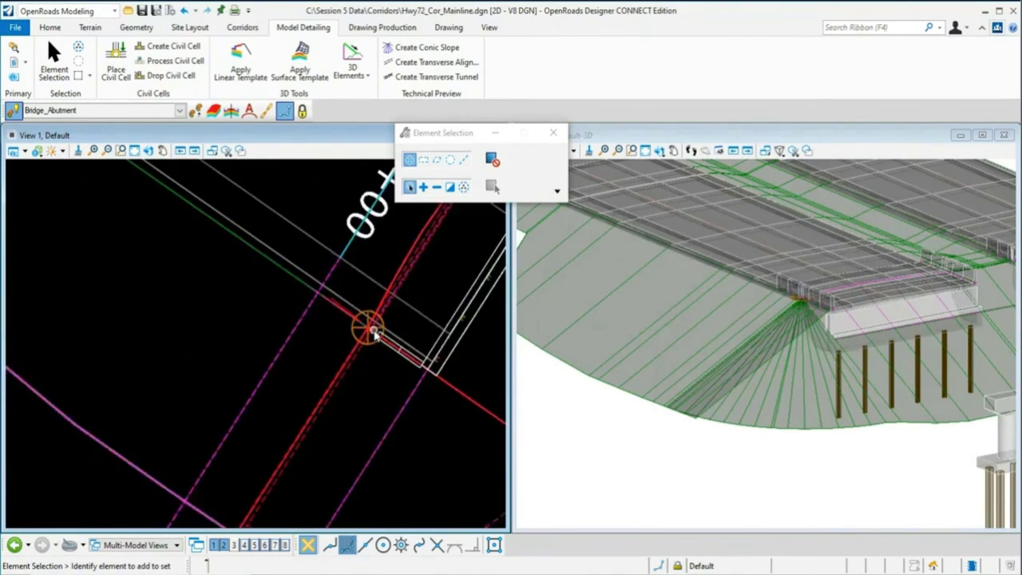
scroll(417, 326, "up", 2)
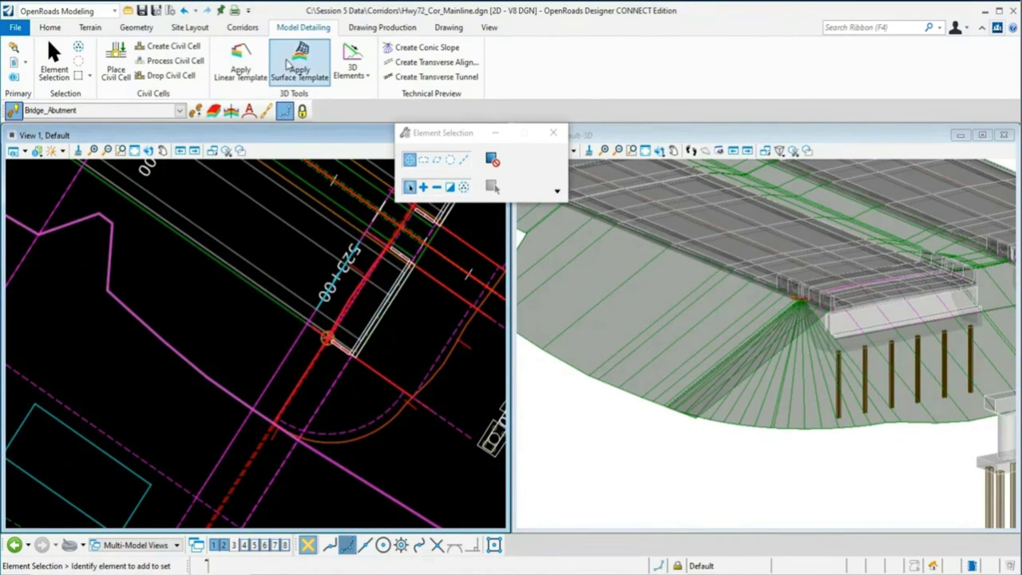
left_click(242, 28)
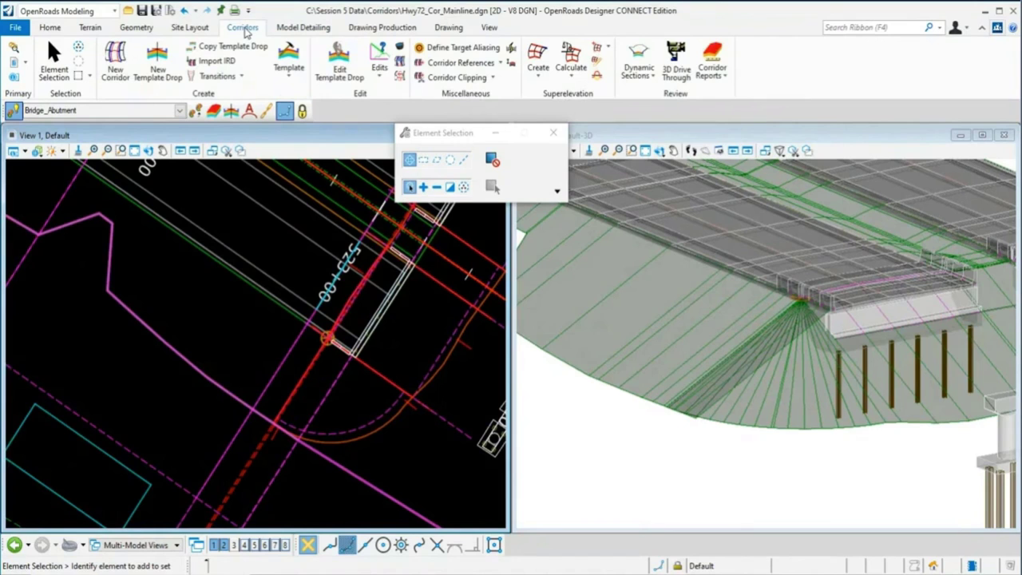
left_click(380, 76)
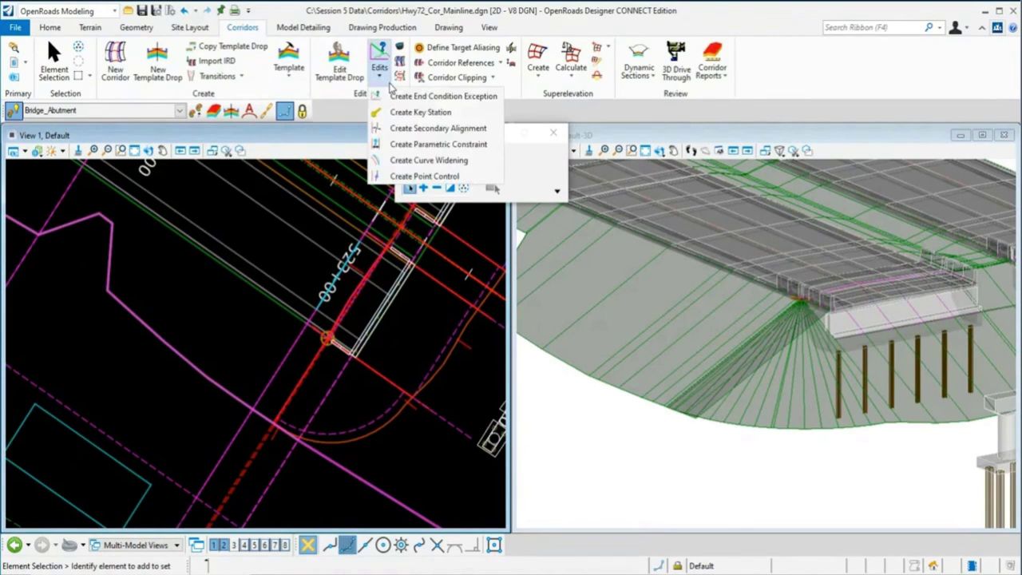
left_click(396, 96)
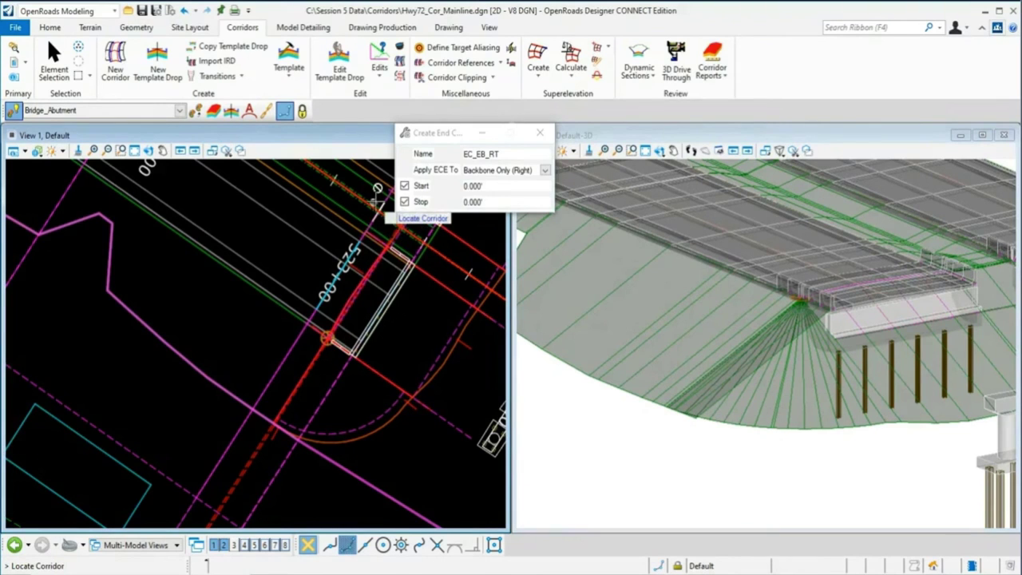
left_click(404, 185)
left_click(404, 203)
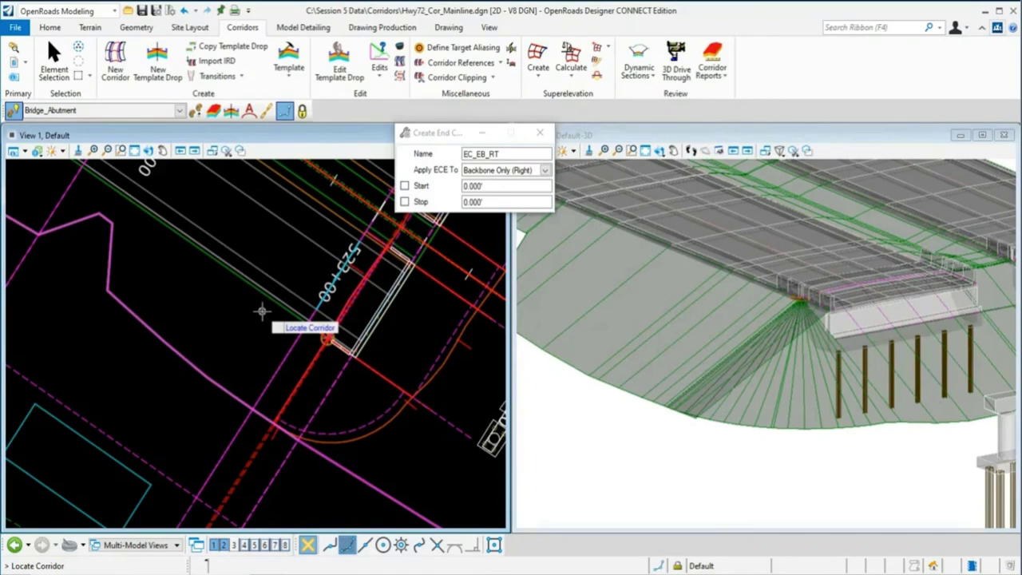
left_click(226, 391)
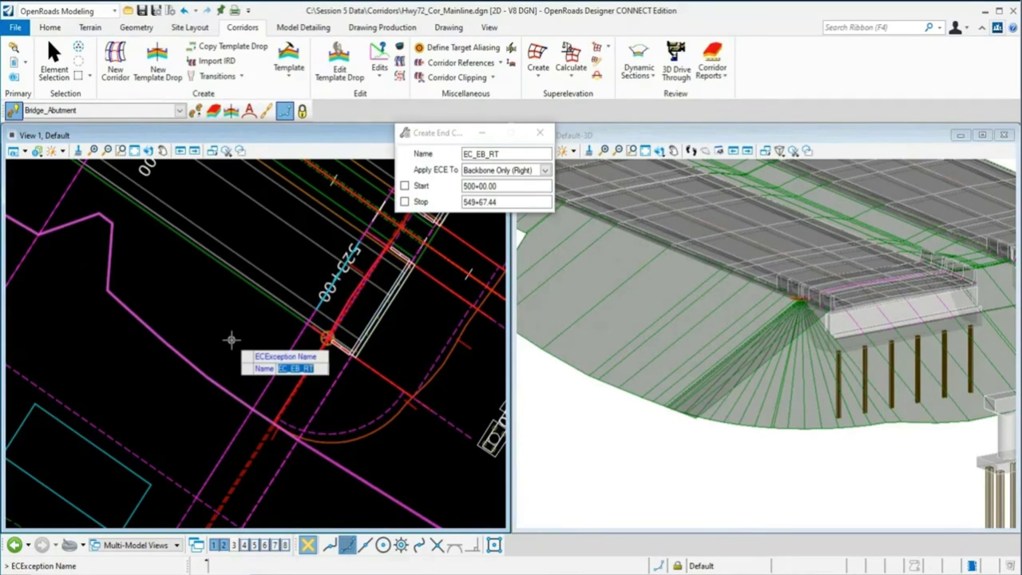
- Name the end condition exception EC_EB_RT and apply it to Backbone Only (Right)
type("EC_EB_RT")
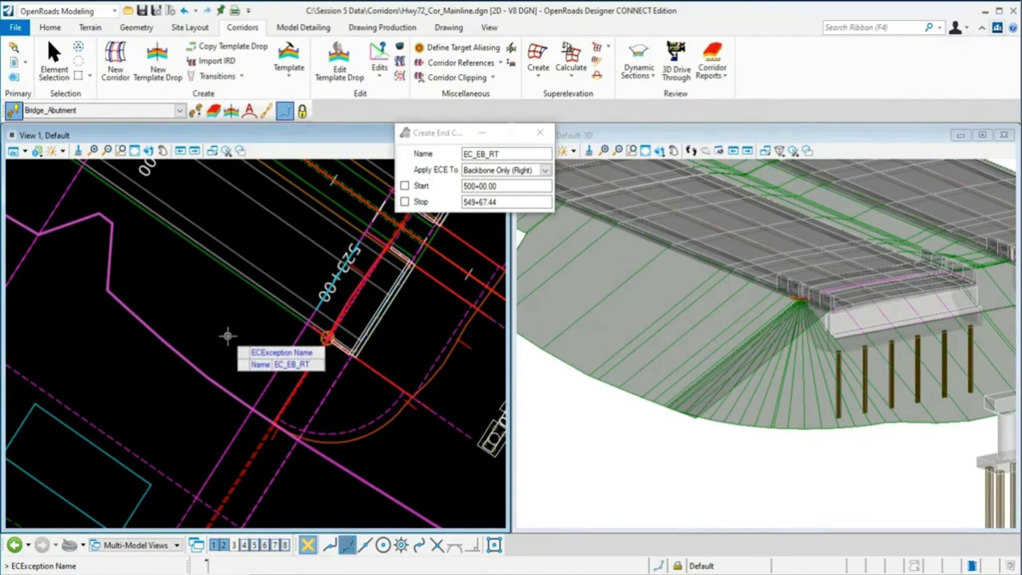
key("Return")
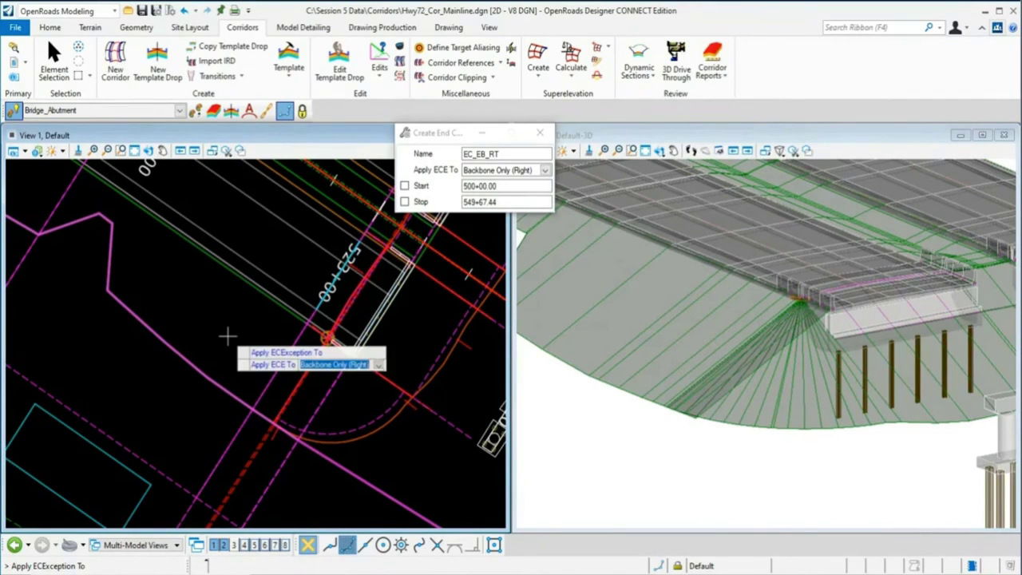
key("Down")
key("Down")
key("Down")
key("Down")
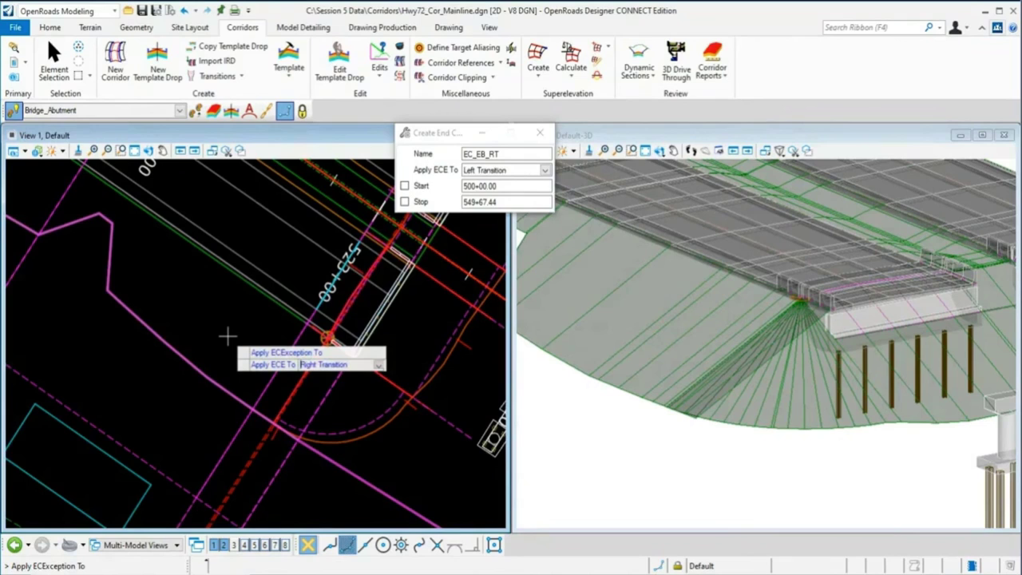
key("Down")
key("Down")
key("Down")
key("Down")
key("Down")
key("Down")
key("Down")
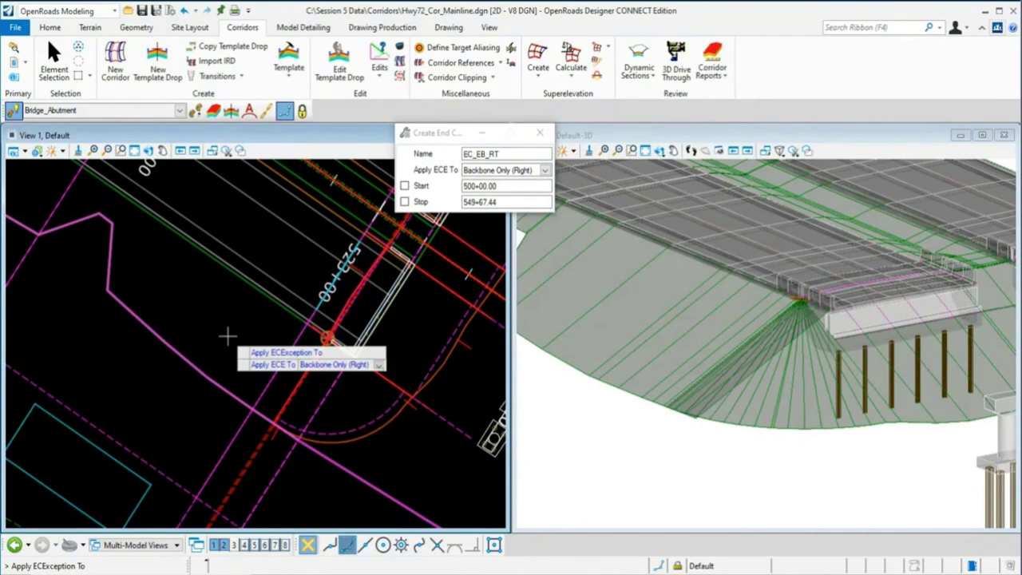
key("Return")
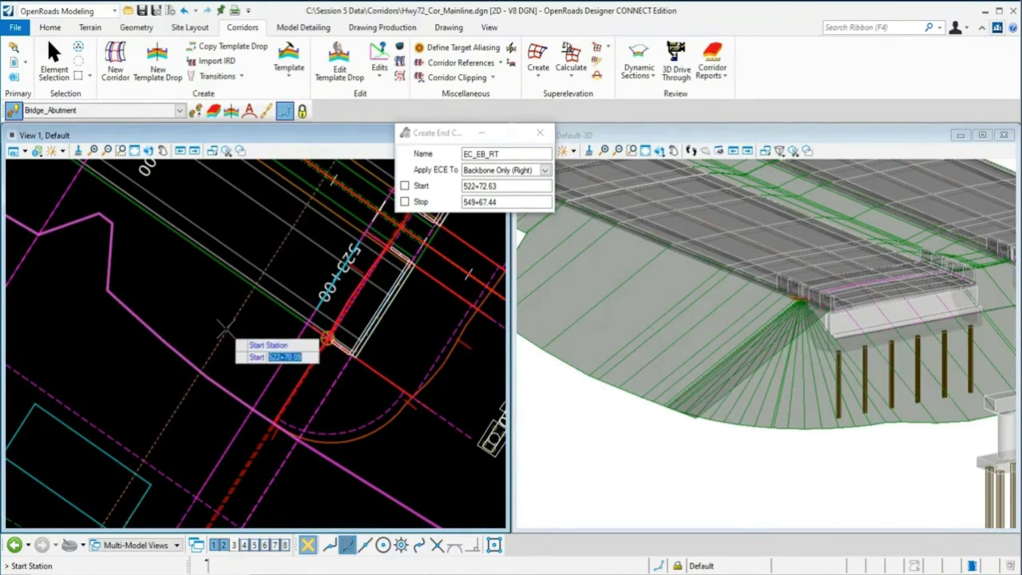
- Set the exception's start station to 523+11.40 at the bridge abutment corner
scroll(223, 328, "down", 1)
scroll(275, 380, "up", 1)
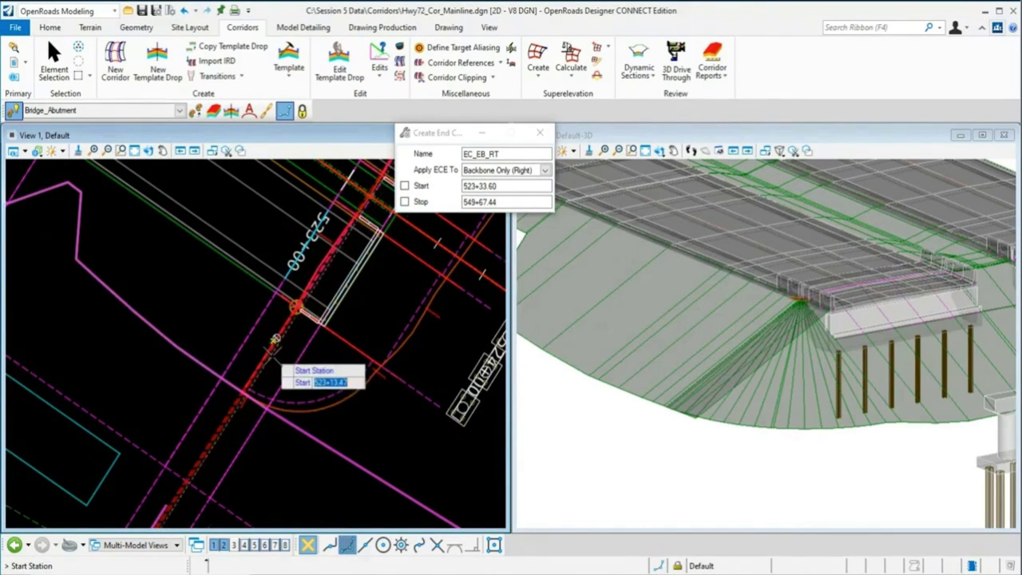
scroll(274, 340, "up", 1)
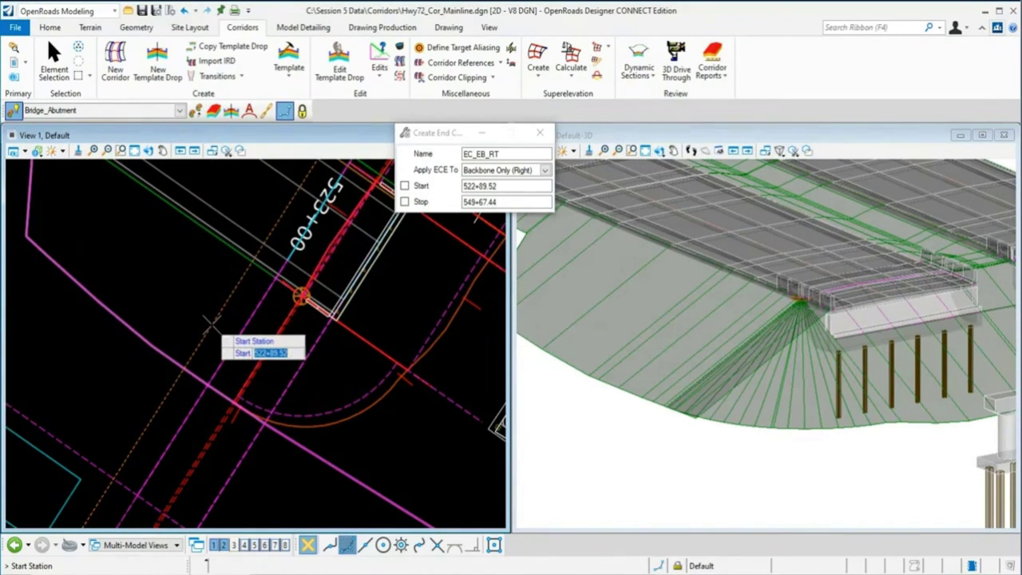
type("523+11.40")
key("Return")
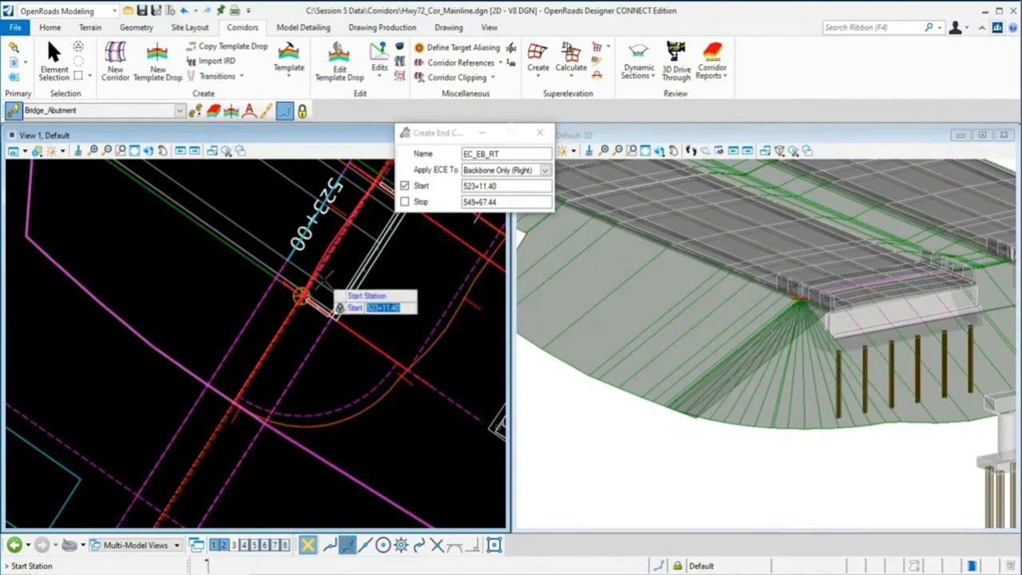
- Set the end condition exception's stop station to 523+25.00, create the exception and leave the command
left_click(336, 363)
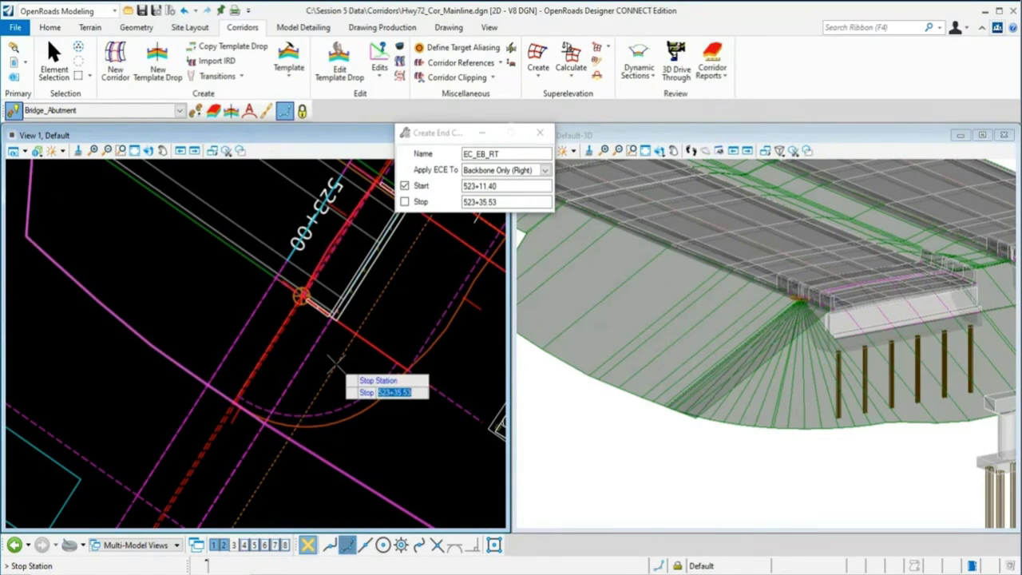
type("523+25")
key("Return")
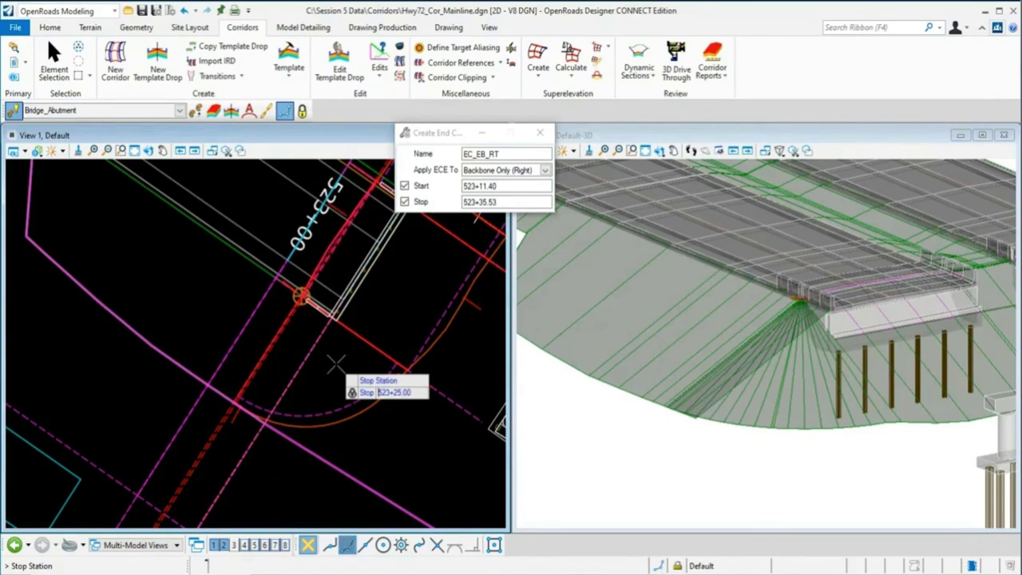
left_click(335, 363)
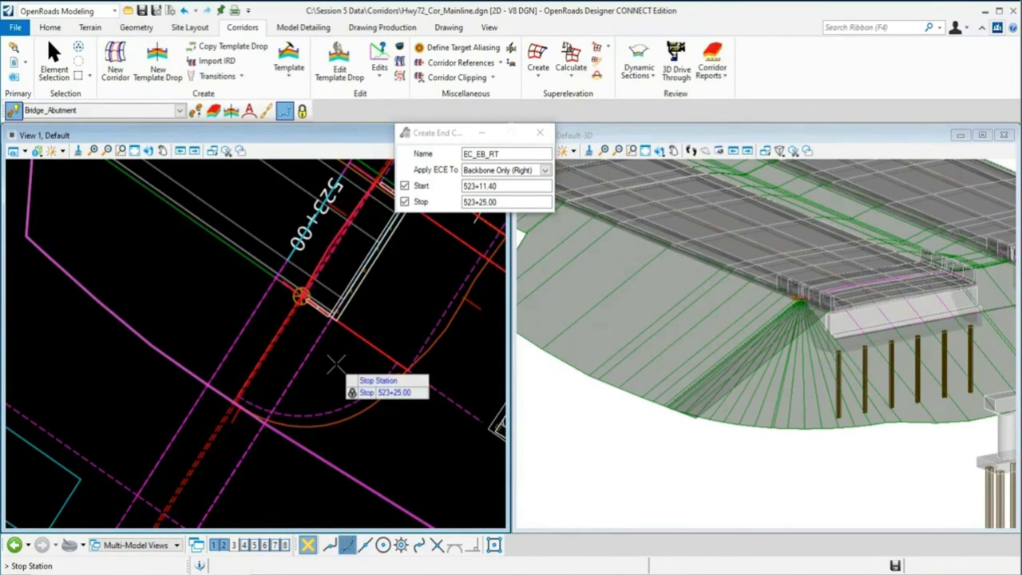
left_click(336, 363)
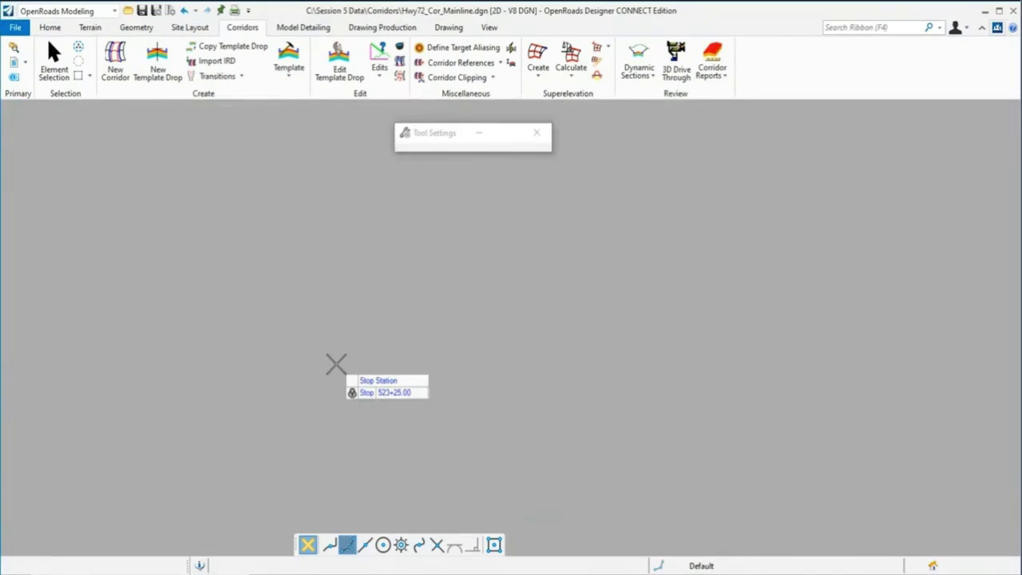
scroll(719, 335, "up", 2)
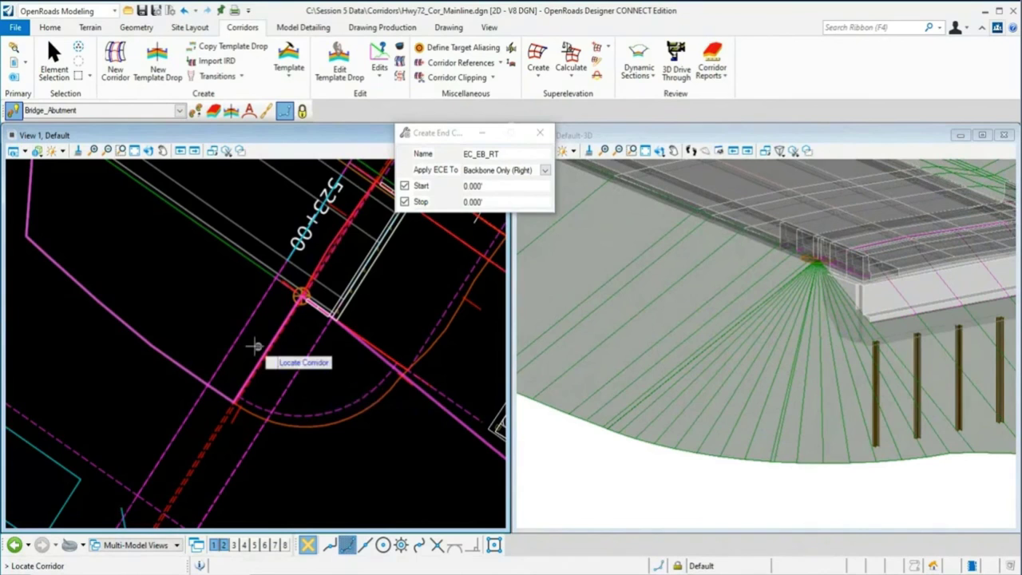
scroll(256, 345, "down", 1)
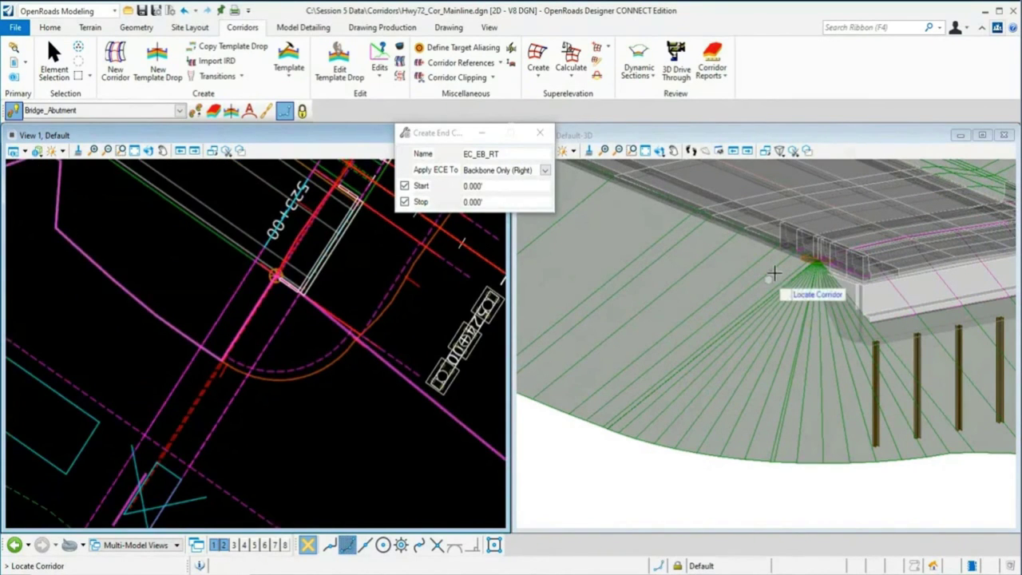
left_click(63, 67)
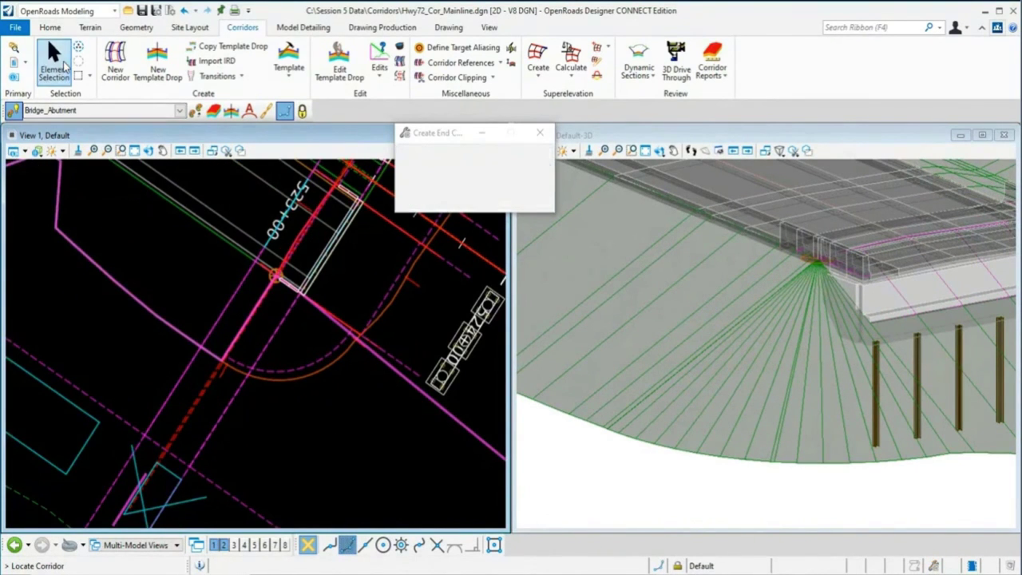
- Examine the mainline corridor's slope limits and the arc geometry in plan around the right abutment corner
scroll(205, 448, "up", 1)
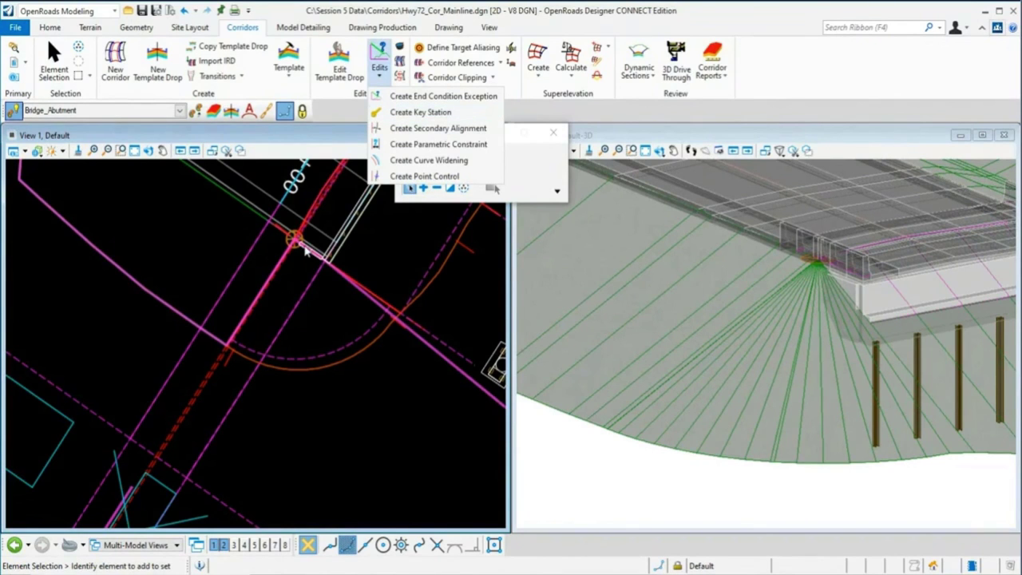
left_click(224, 374)
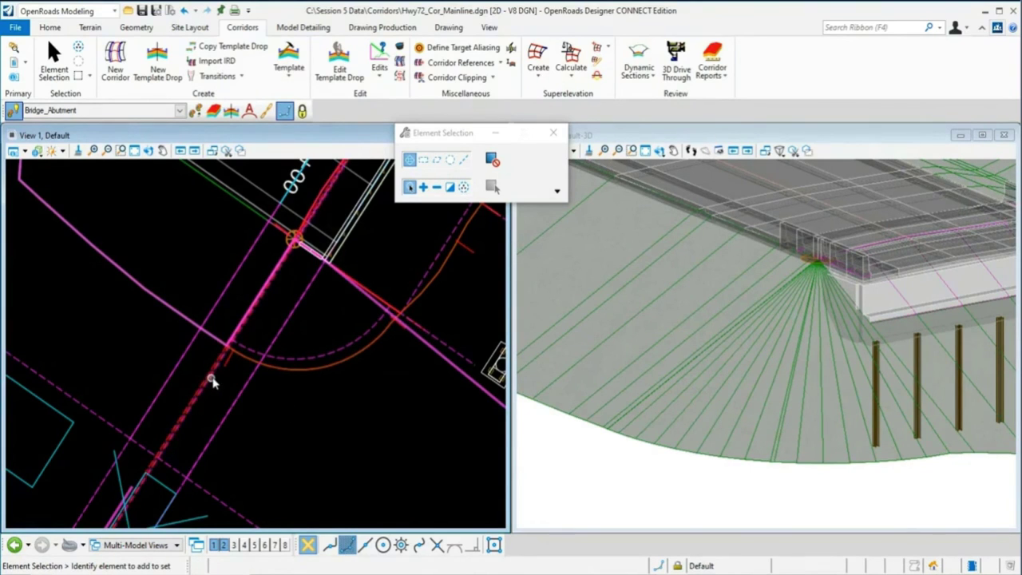
scroll(207, 376, "up", 2)
scroll(142, 468, "down", 3)
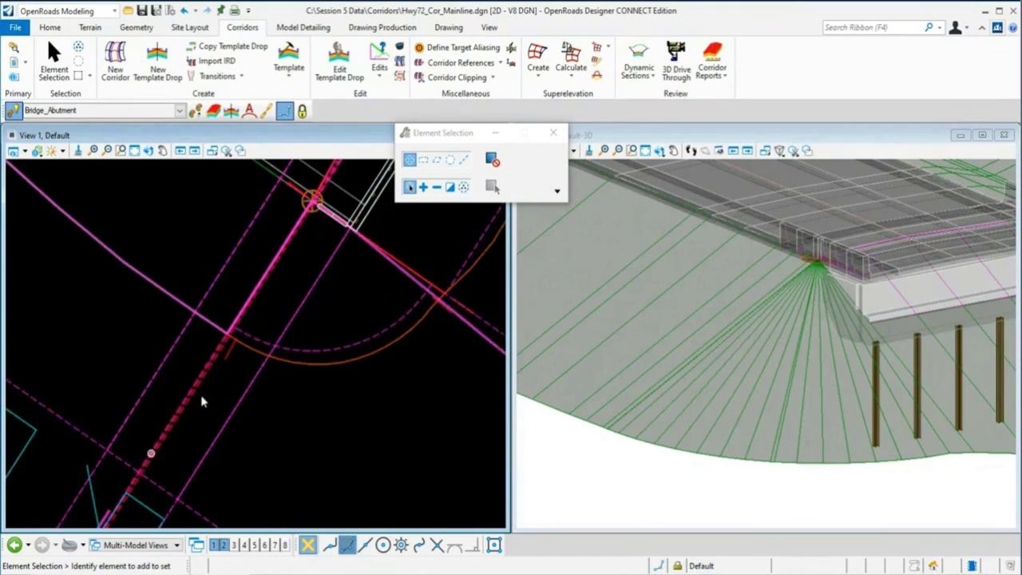
scroll(184, 434, "up", 1)
scroll(181, 436, "up", 1)
scroll(186, 393, "down", 2)
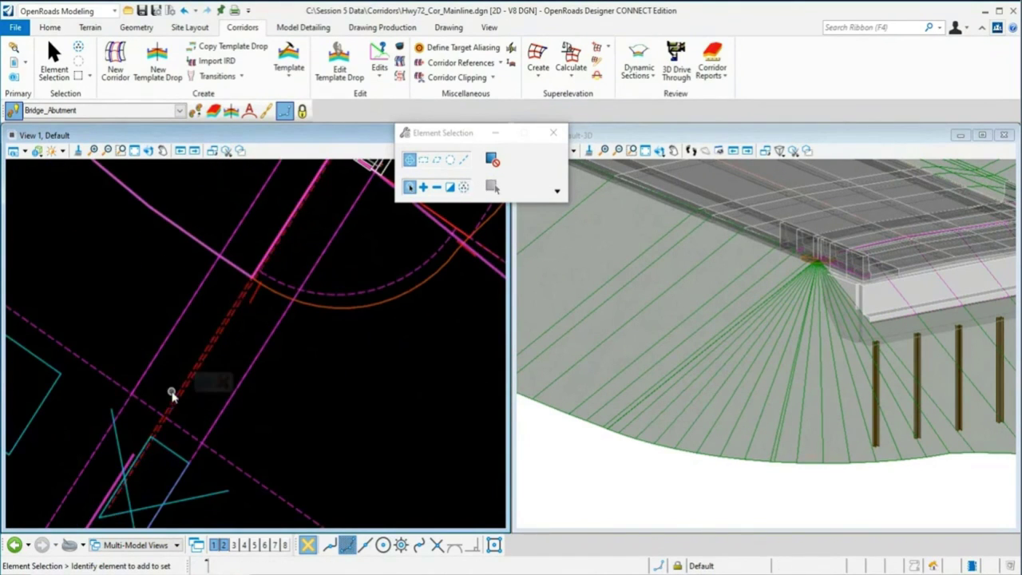
left_click(171, 395)
left_click(367, 358)
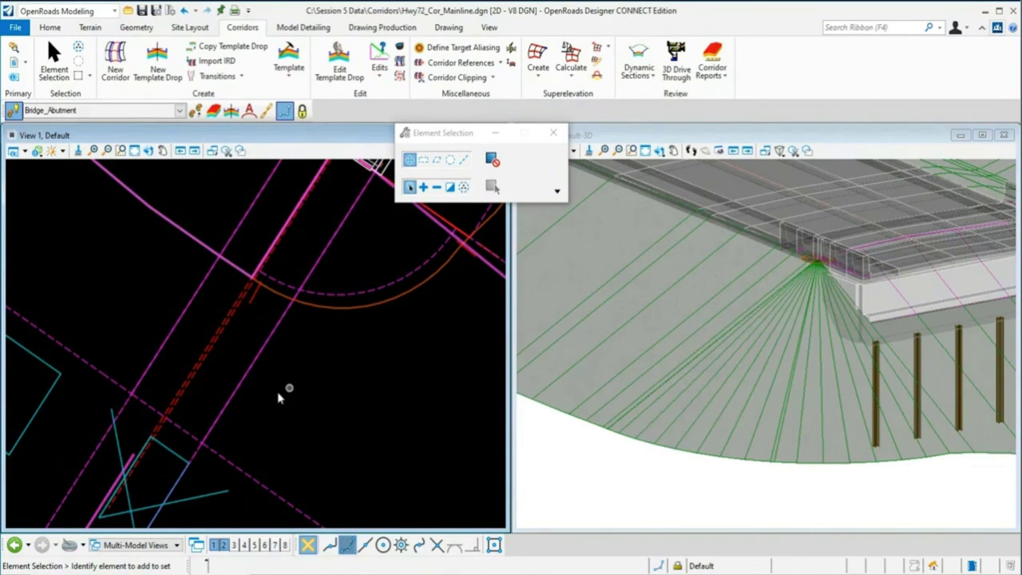
- Turn the 3D view to the opposite side of the abutment and examine that left corner in both 3D and plan
scroll(285, 388, "down", 2)
scroll(359, 294, "down", 1)
scroll(342, 334, "up", 1)
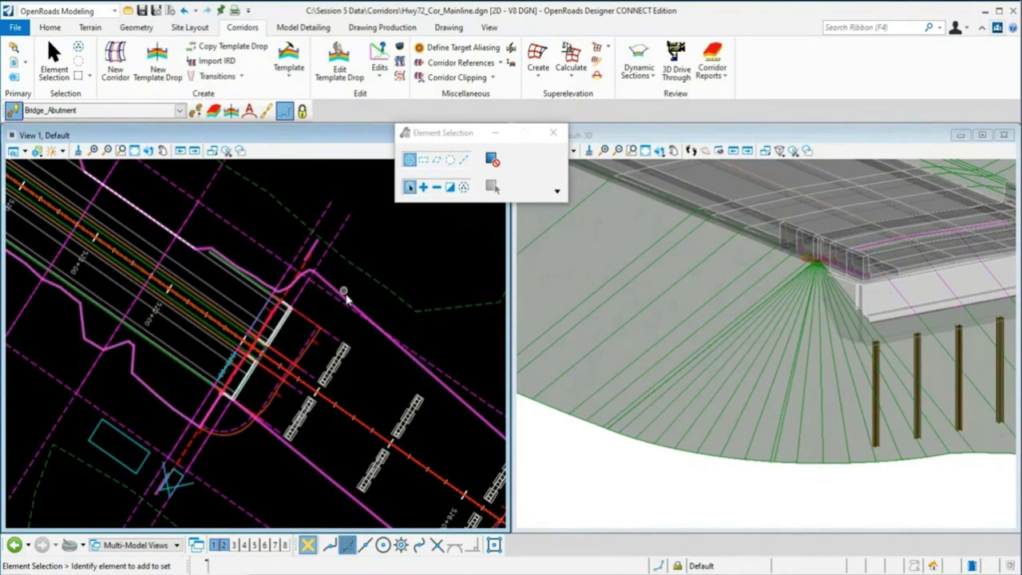
scroll(348, 299, "up", 1)
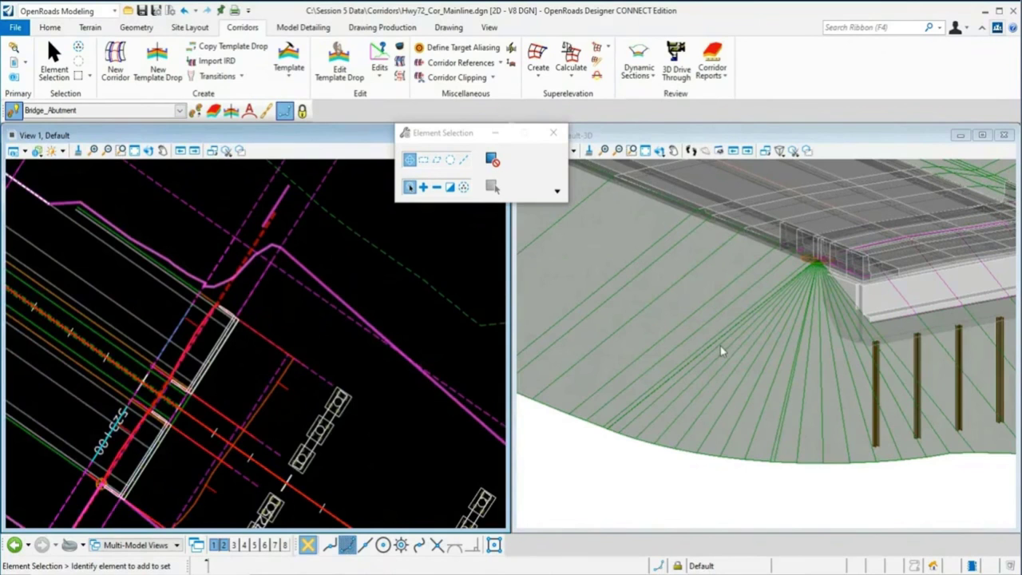
scroll(721, 346, "down", 3)
left_click(659, 152)
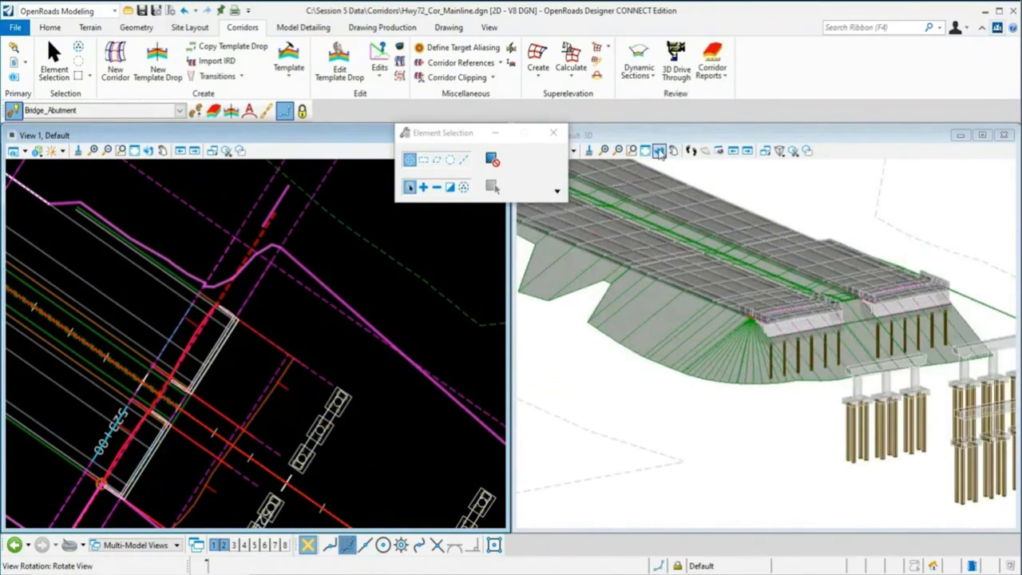
left_click(878, 303)
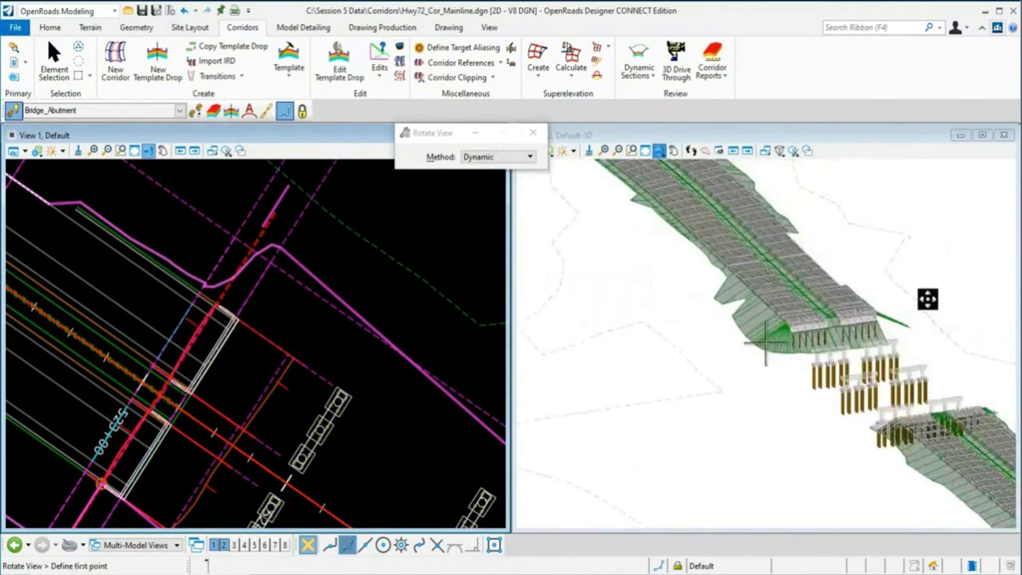
left_click(928, 299)
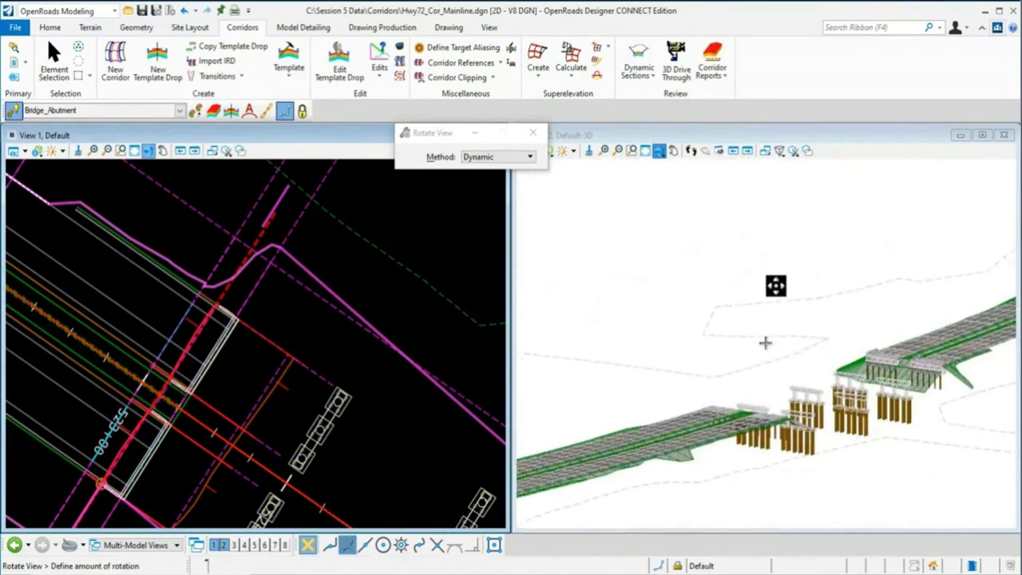
left_click(775, 290)
key("Escape")
scroll(962, 390, "up", 5)
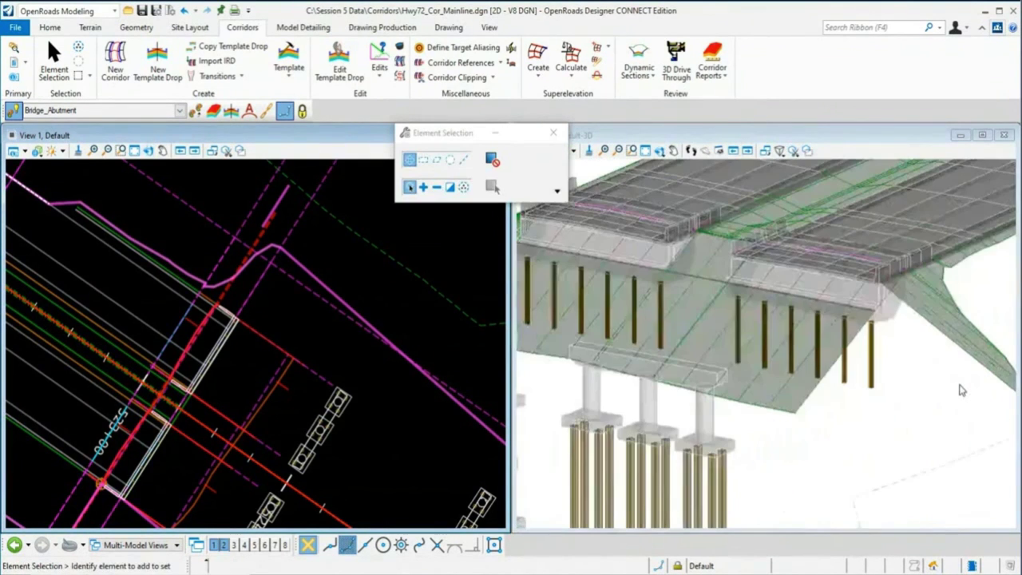
scroll(947, 299, "up", 1)
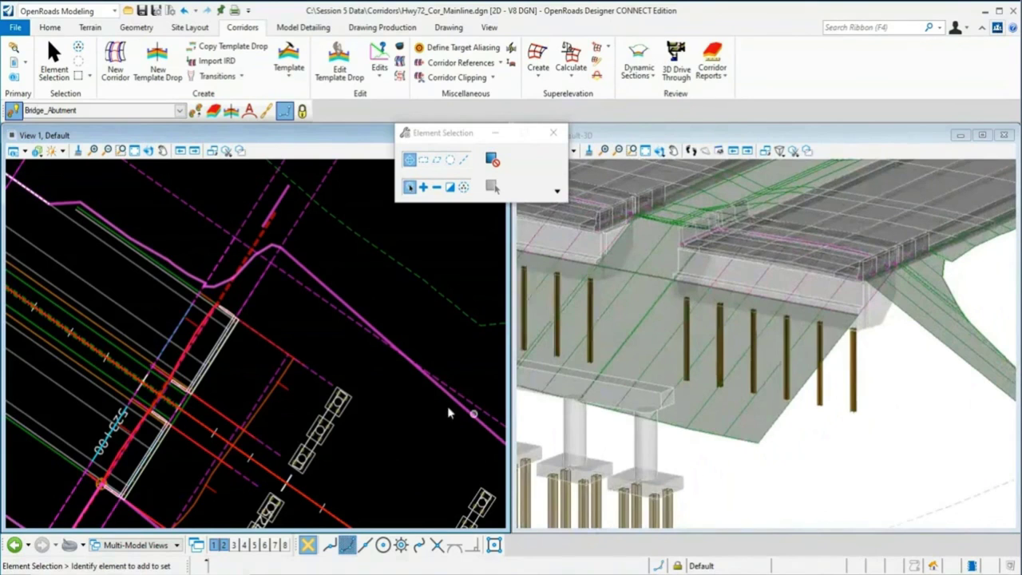
scroll(289, 342, "up", 2)
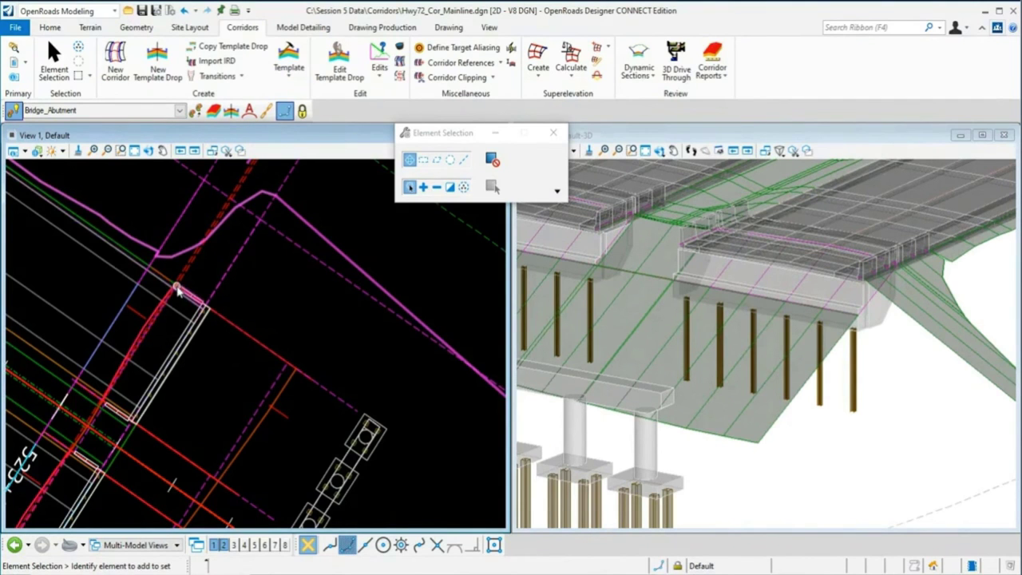
scroll(178, 292, "up", 2)
scroll(173, 283, "up", 1)
scroll(137, 315, "up", 1)
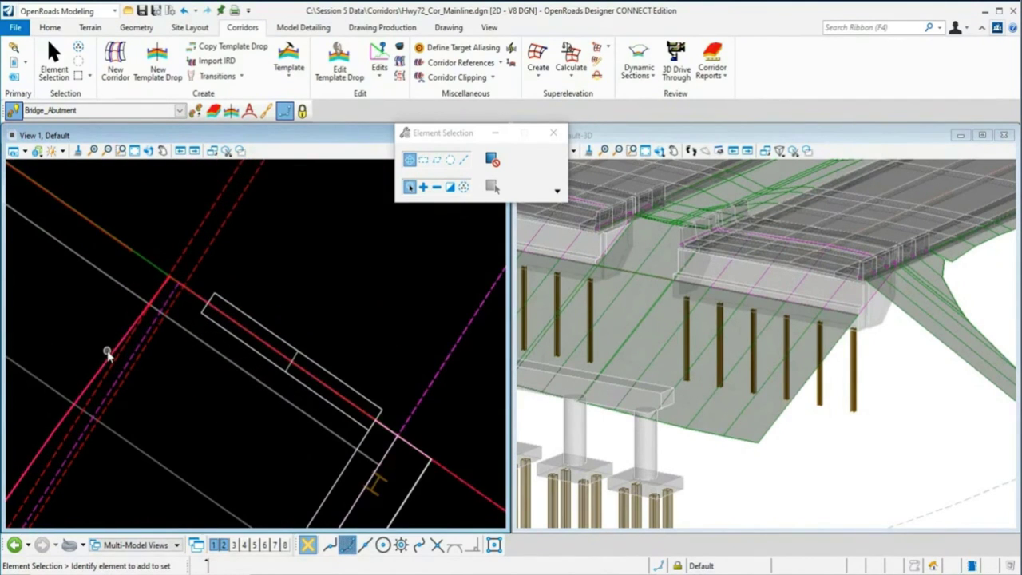
mouse_move(109, 359)
mouse_move(166, 274)
left_click(137, 28)
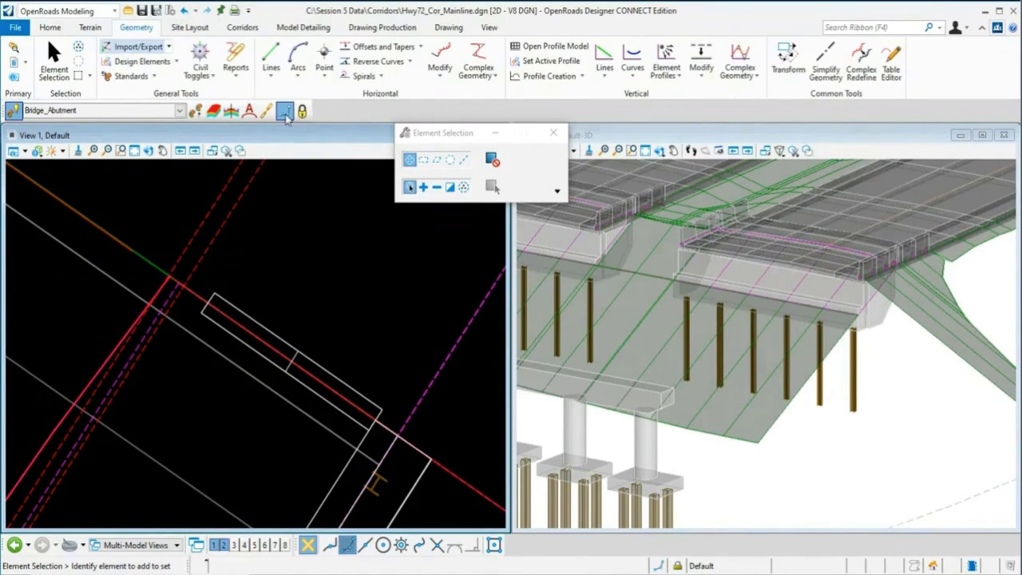
left_click(326, 80)
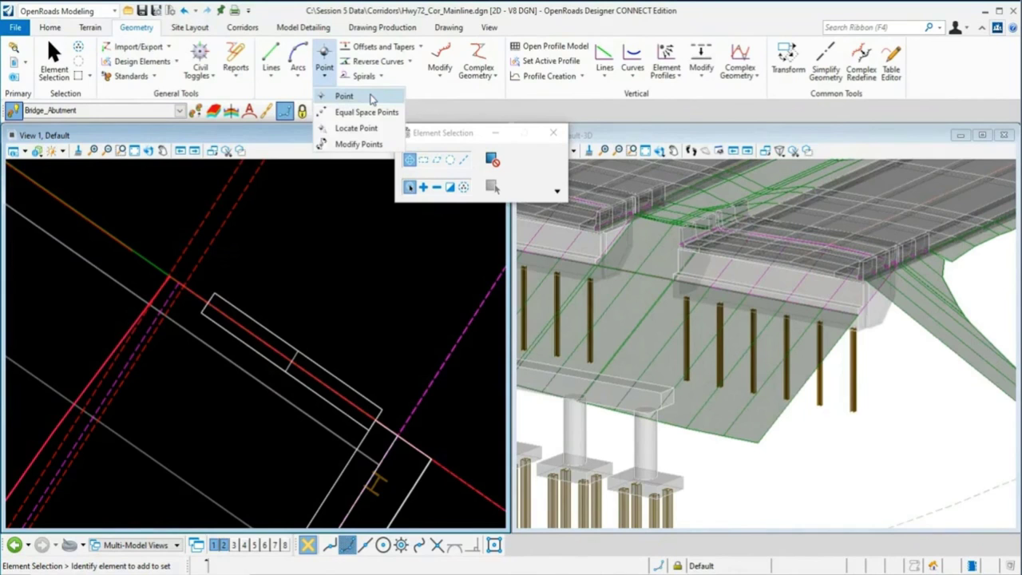
left_click(344, 96)
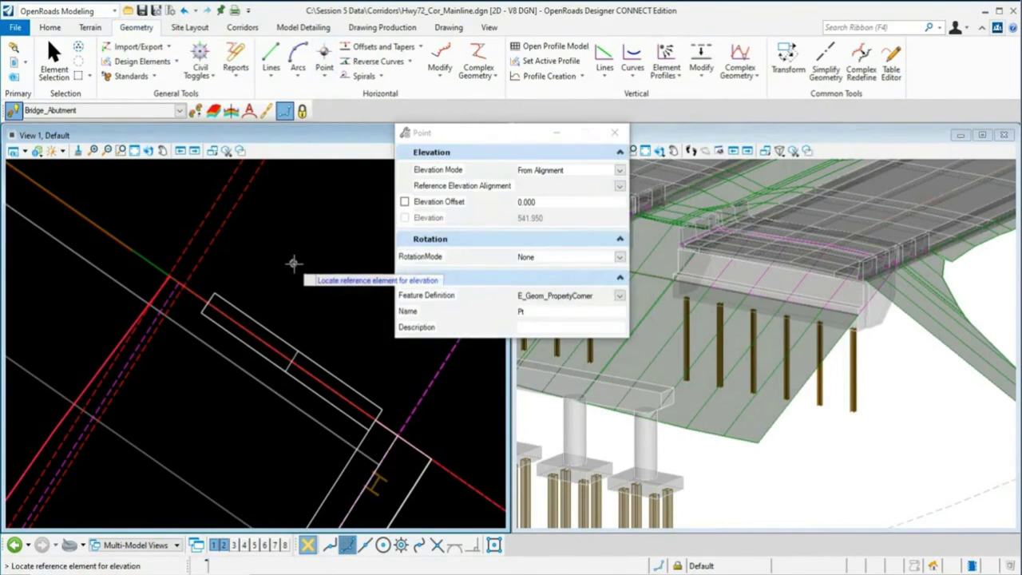
left_click(538, 312)
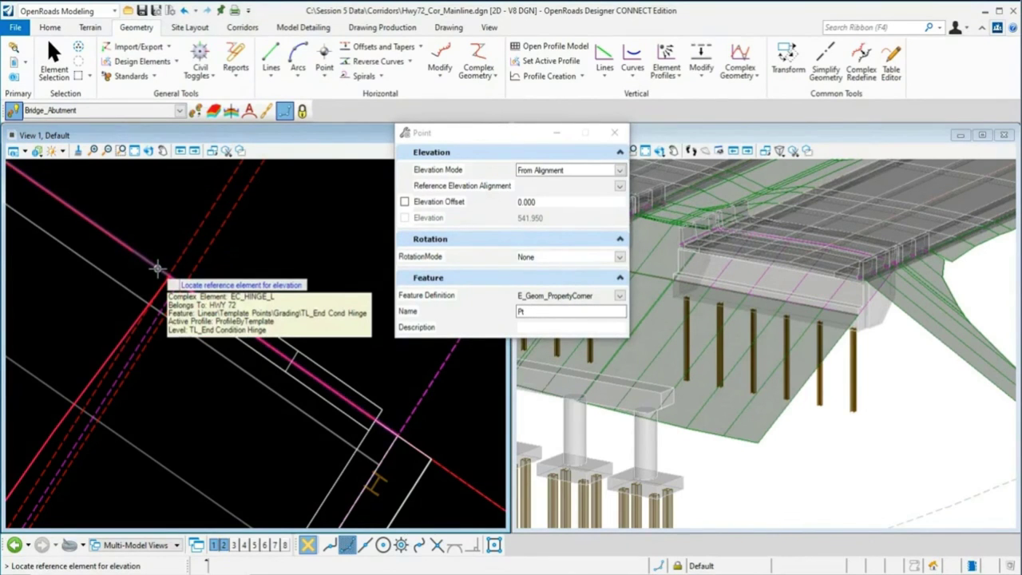
left_click(157, 268)
left_click(168, 194)
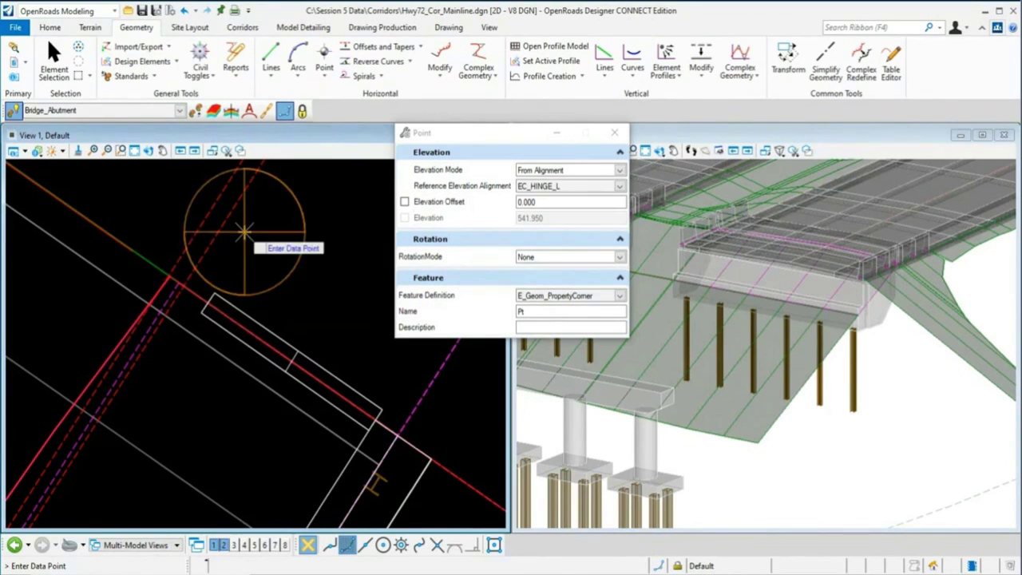
left_click(401, 545)
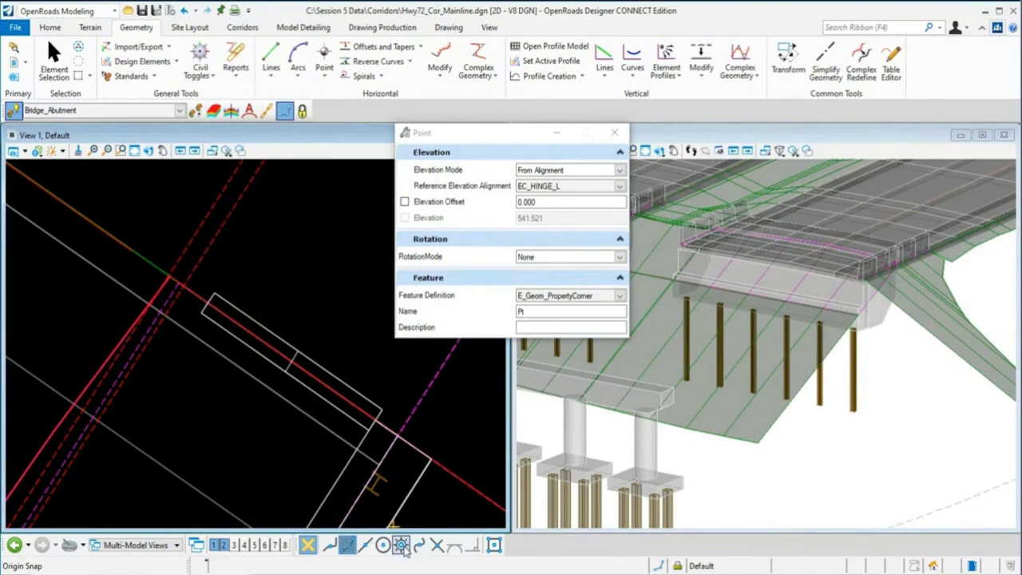
left_click(436, 546)
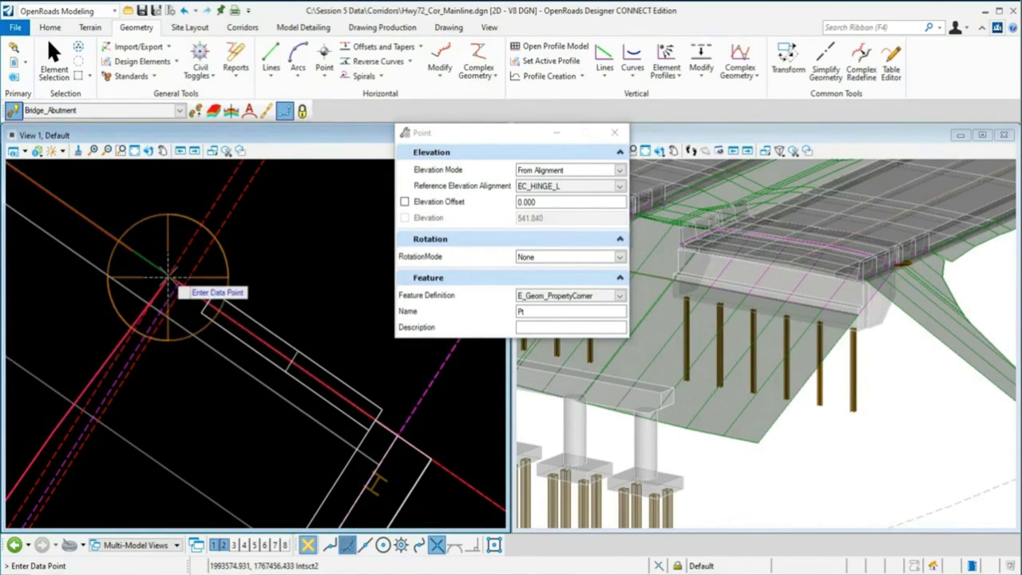
right_click(258, 266)
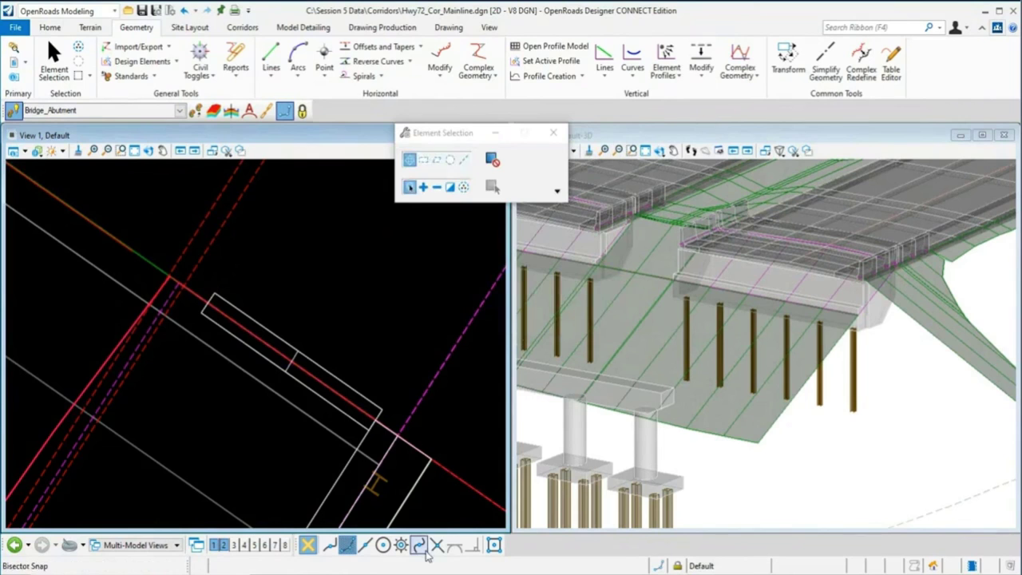
- Place an E_Geom_PropertyCorner point at the left abutment corner, taking its elevation from EC_HINGE_L with a 0.000 offset
left_click(323, 61)
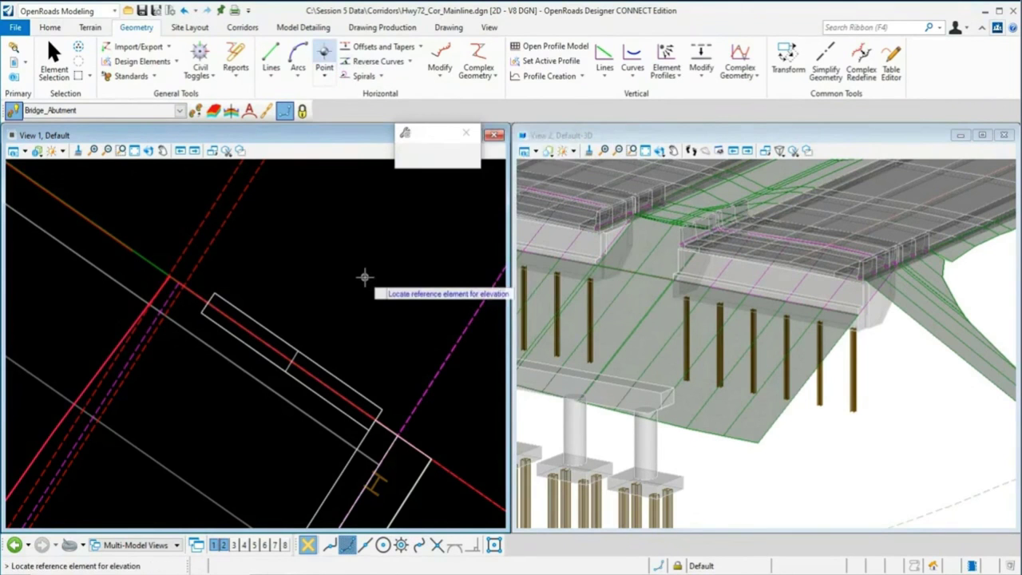
left_click(145, 257)
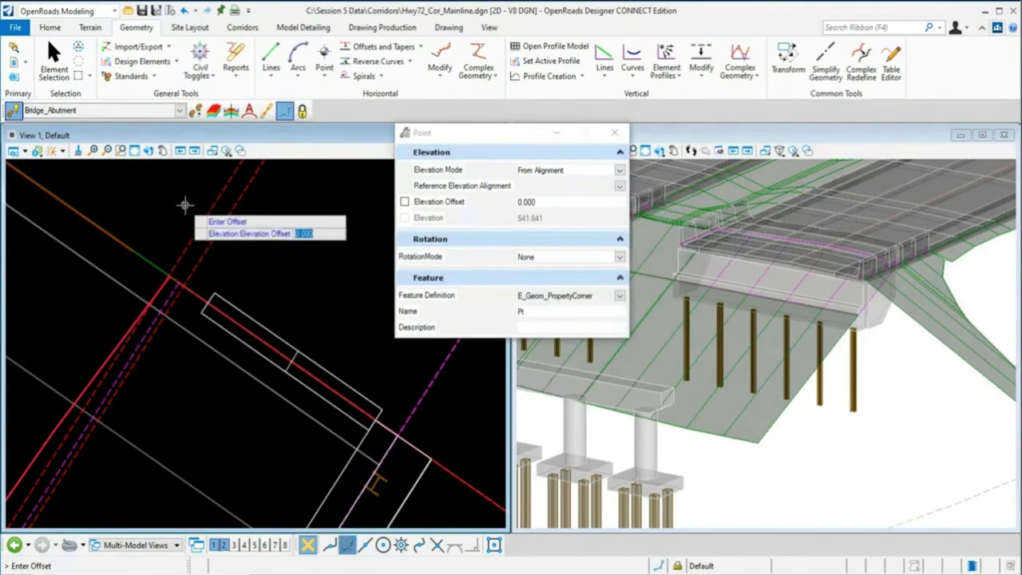
left_click(169, 280)
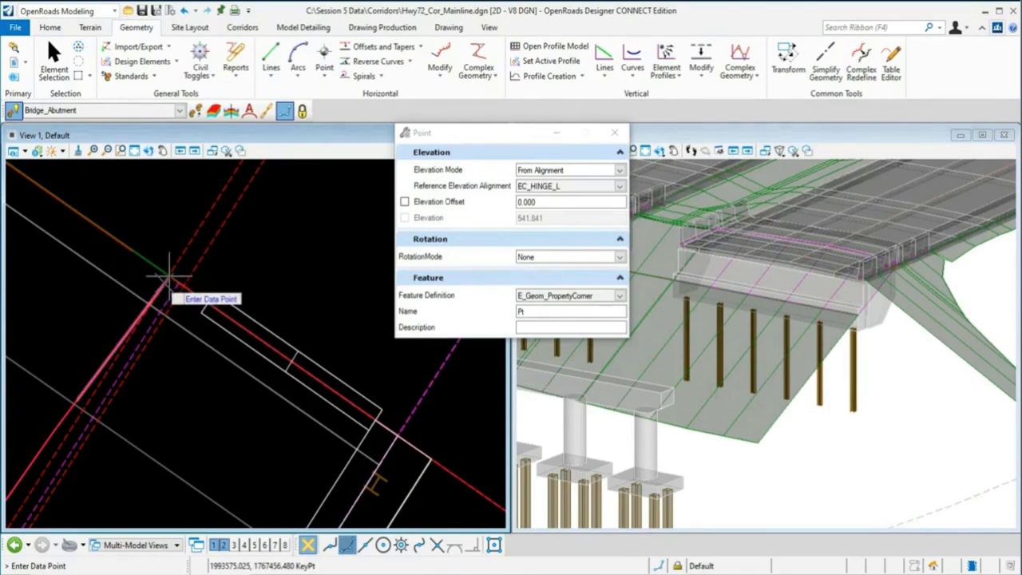
scroll(259, 238, "up", 1)
right_click(264, 248)
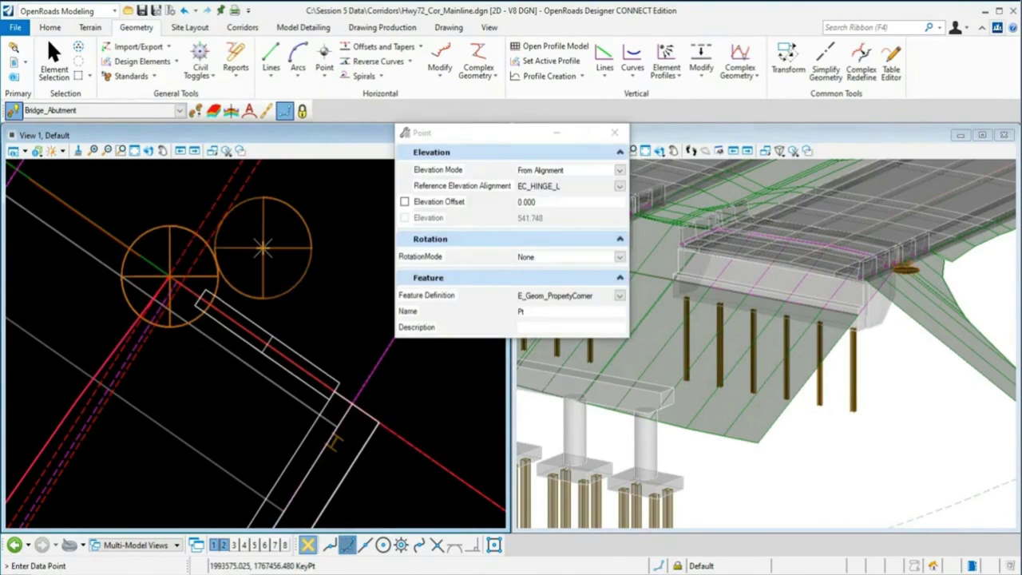
right_click(263, 248)
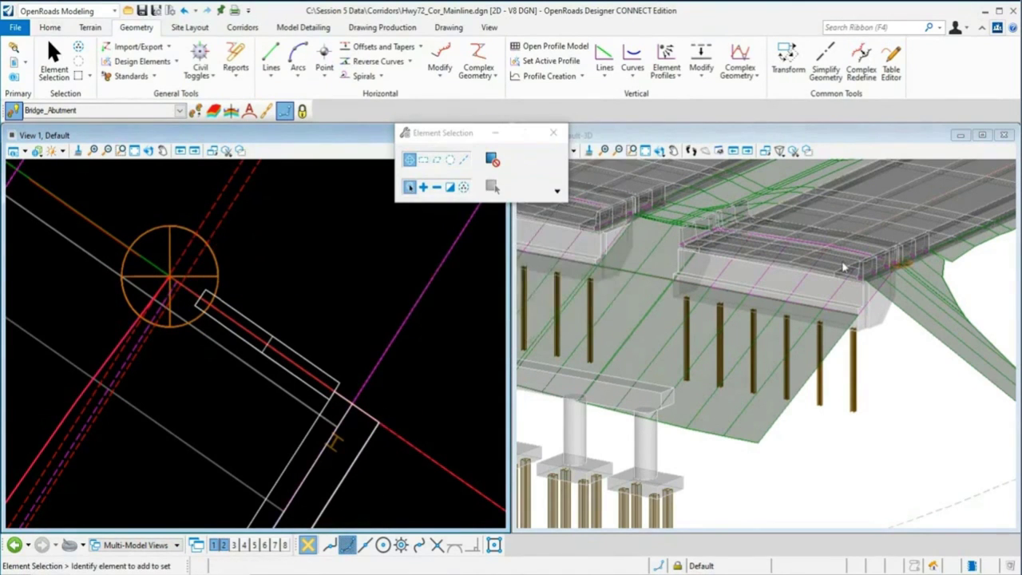
scroll(265, 274, "down", 4)
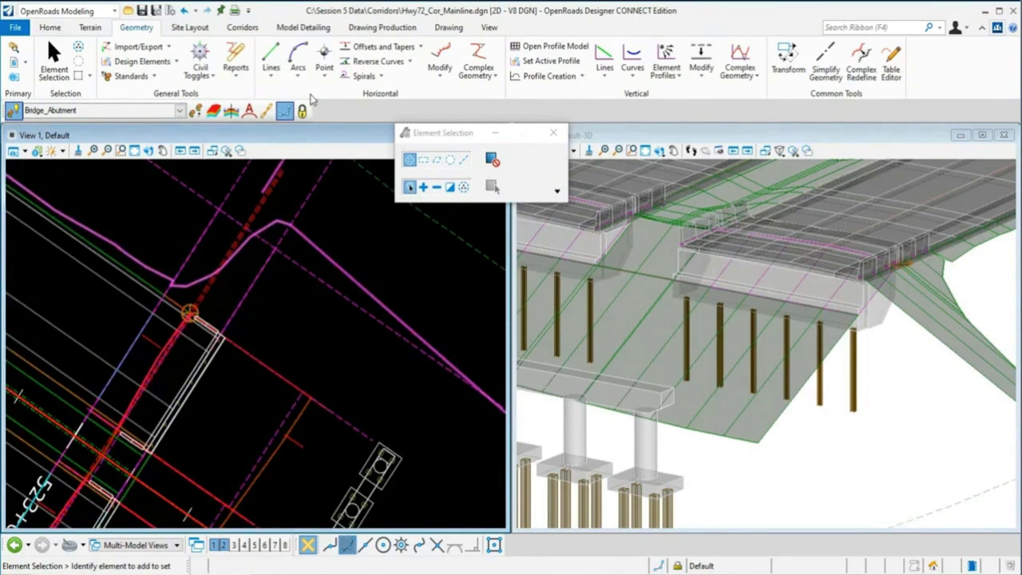
- Center a Center\Radius arc with its radius locked at 15.000' on the origin of the left abutment corner point
left_click(298, 56)
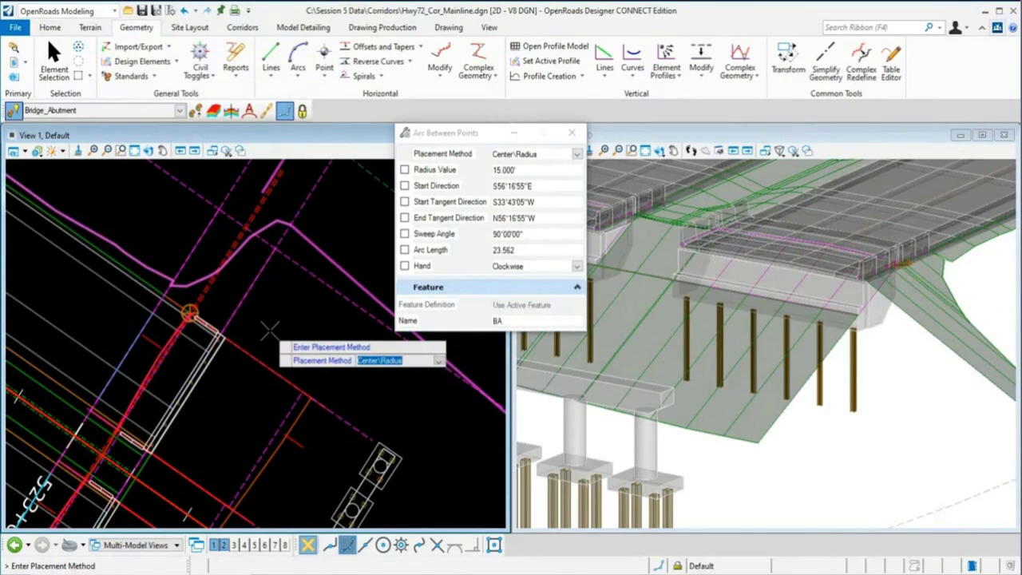
left_click(269, 328)
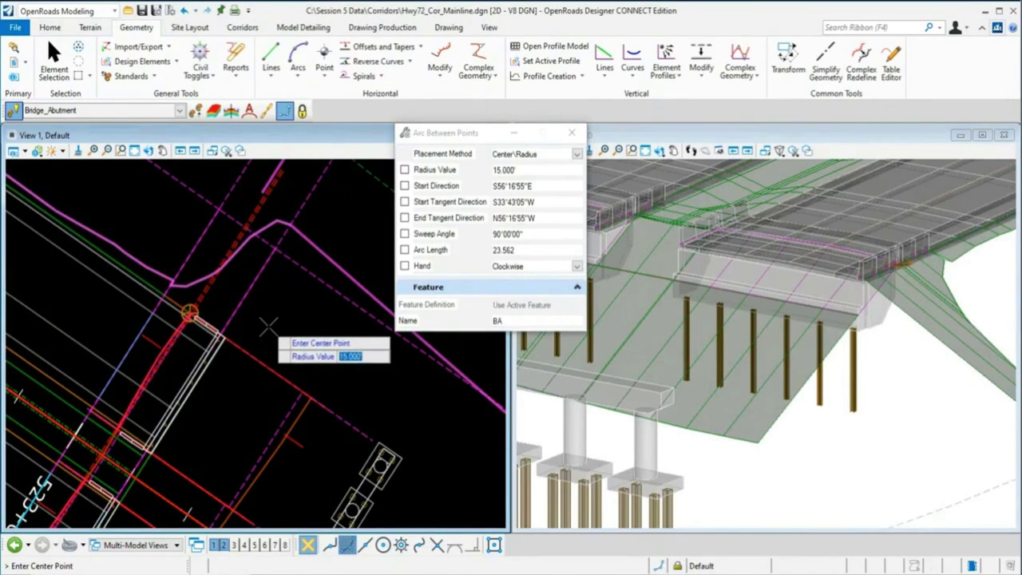
key("Left")
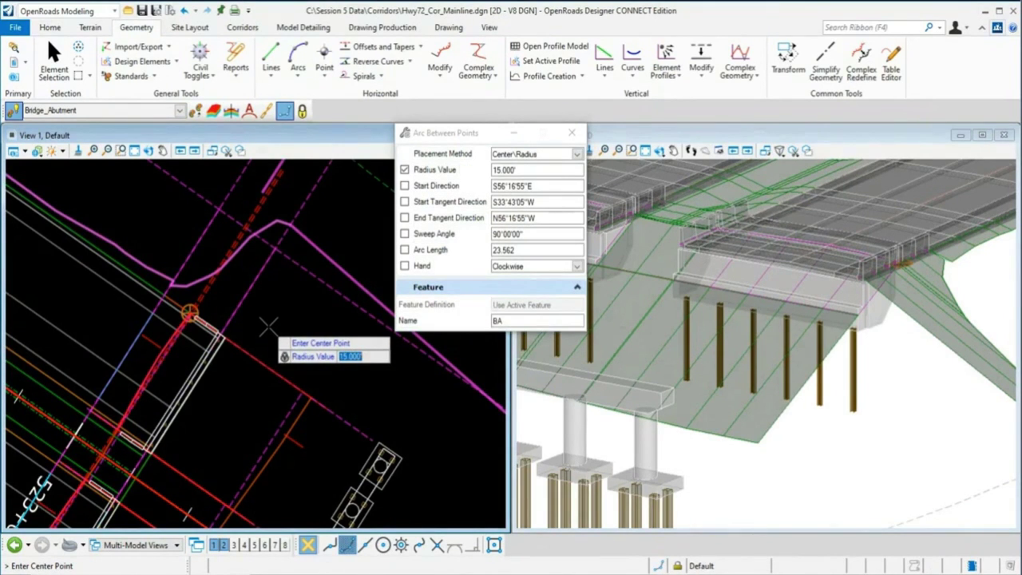
left_click(269, 326)
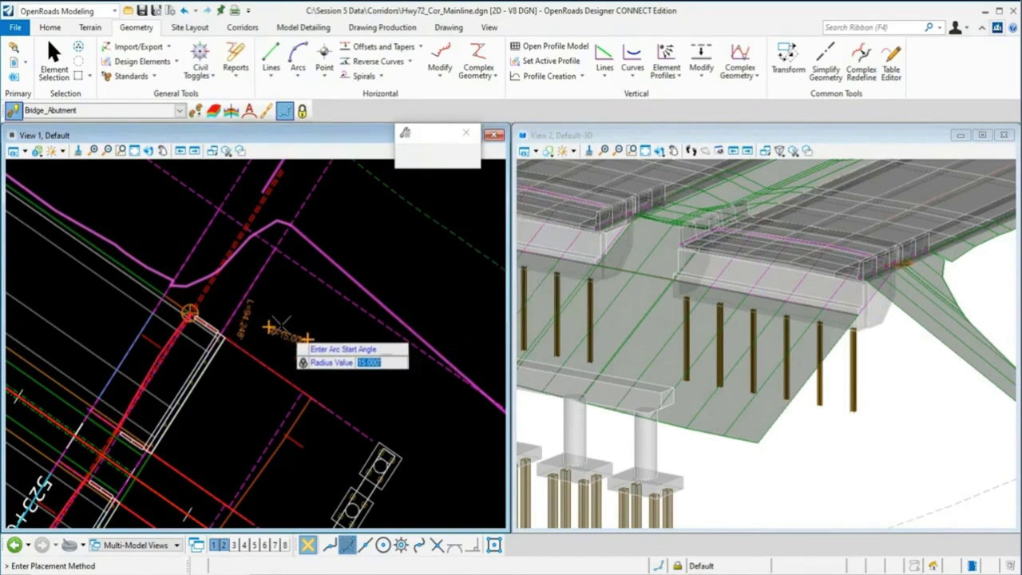
left_click(276, 327)
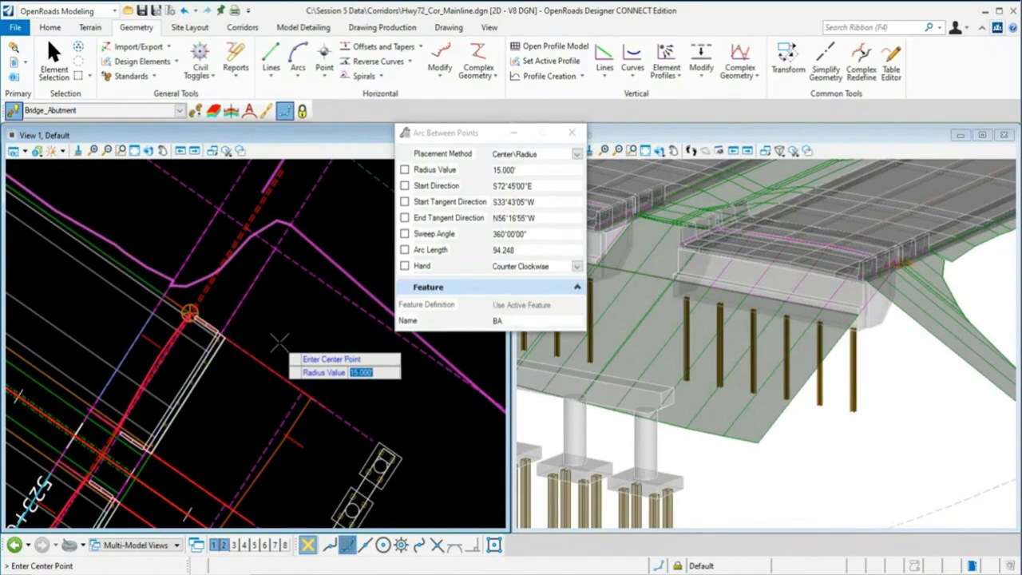
key("Left")
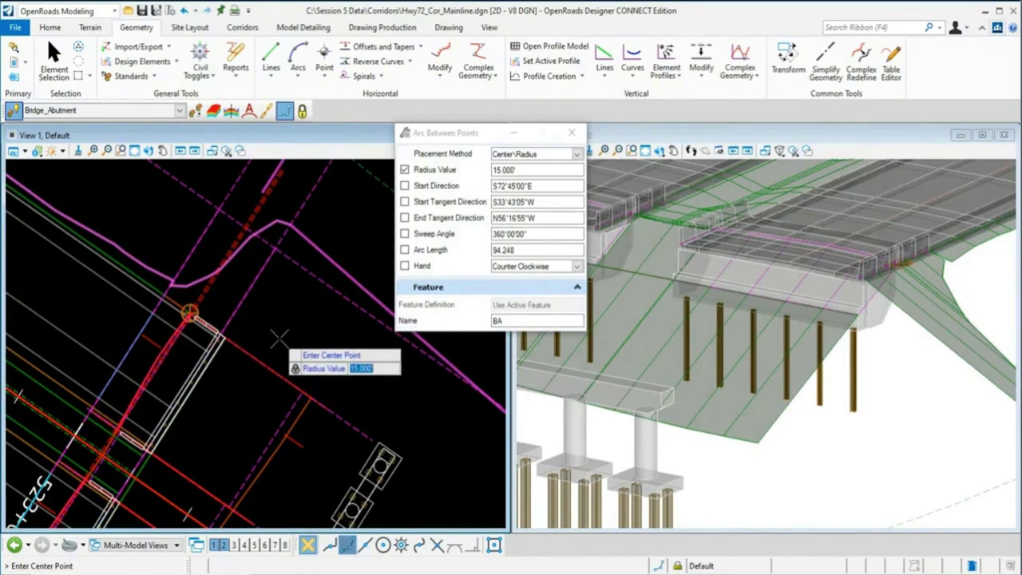
left_click(401, 545)
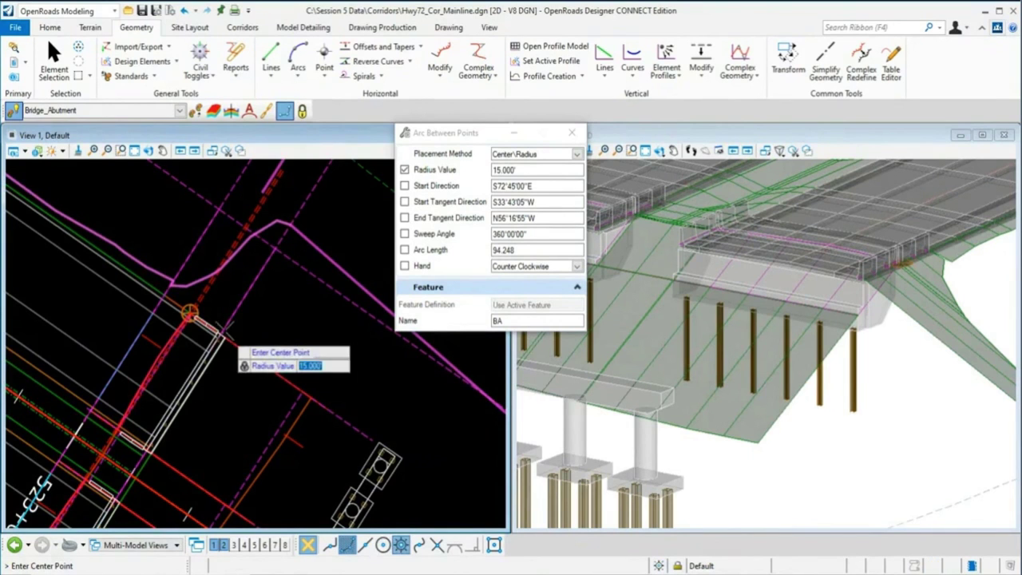
scroll(227, 329, "up", 1)
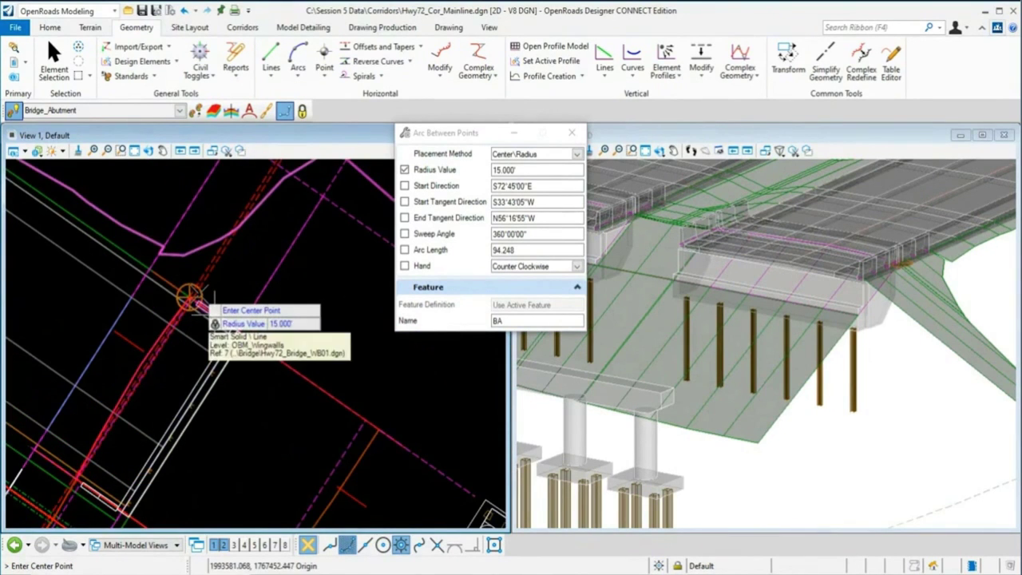
left_click(190, 298)
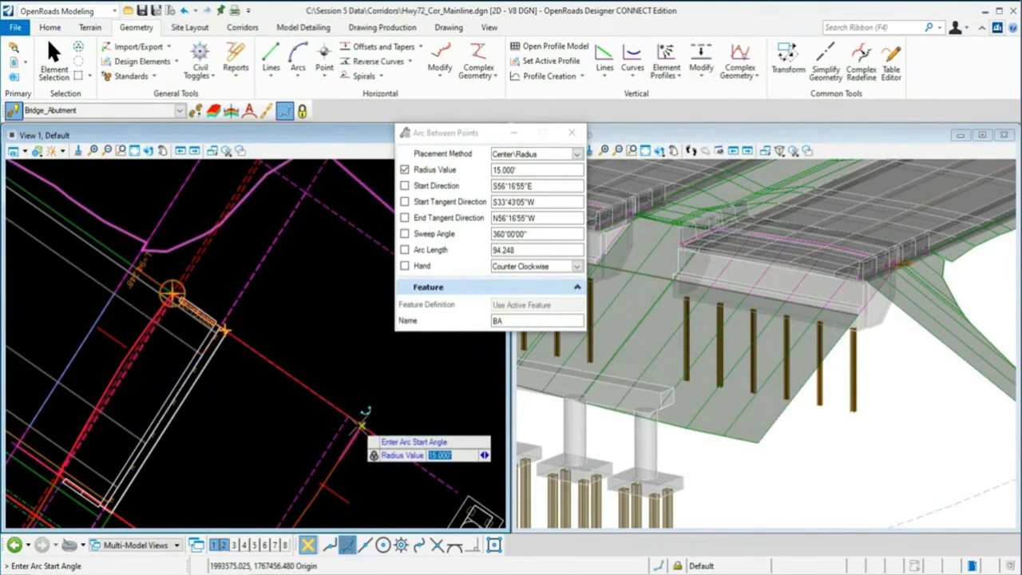
- Start the arc in line with the red abutment edge and complete it counterclockwise with a 90° sweep angle
left_click(359, 423)
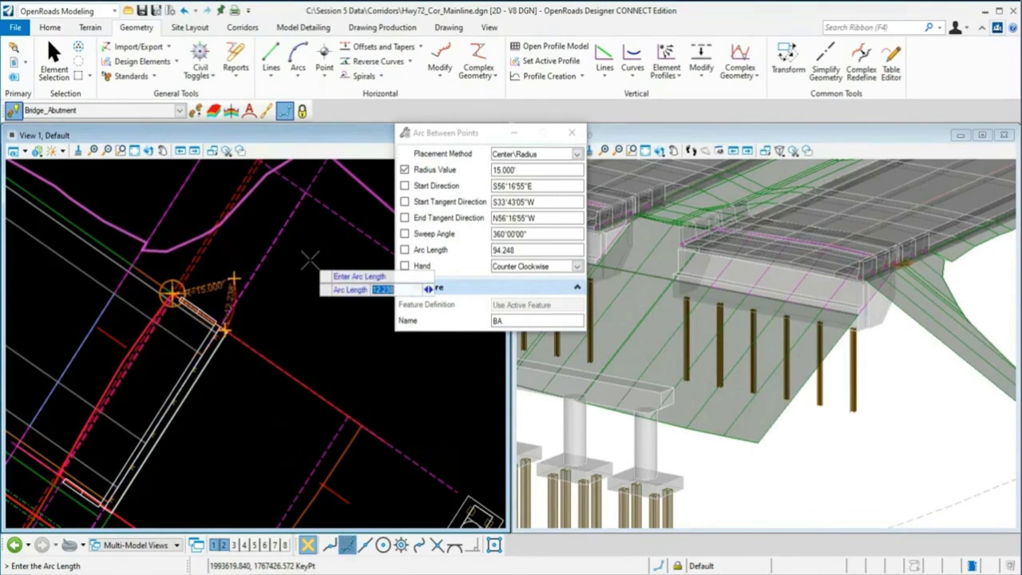
key("Right")
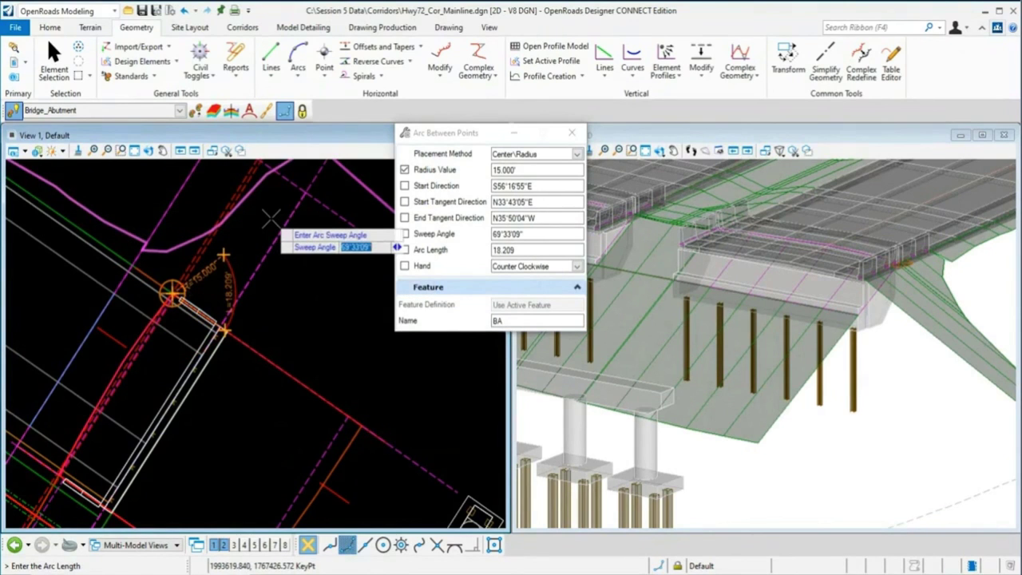
type("90")
key("Return")
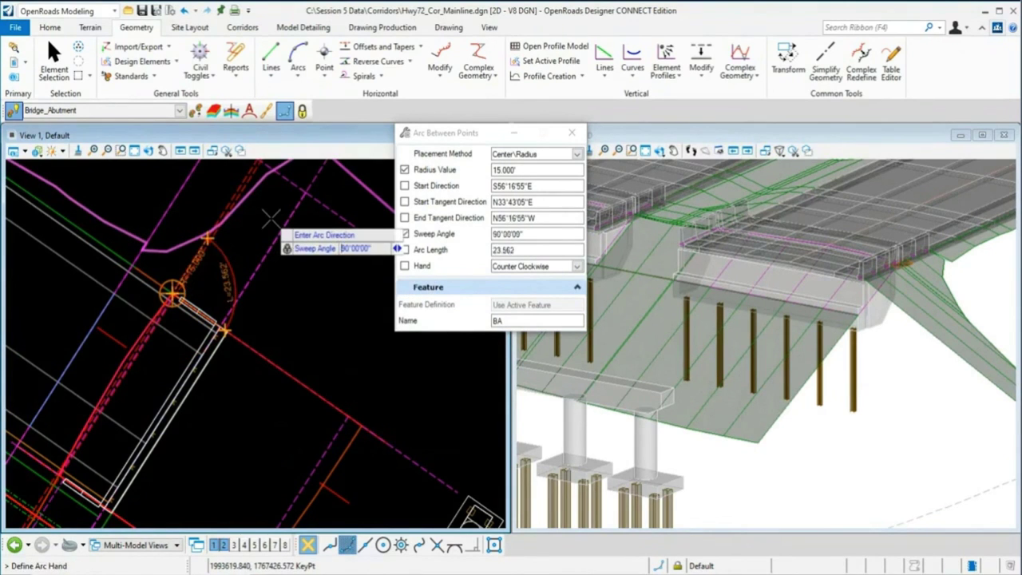
left_click(271, 218)
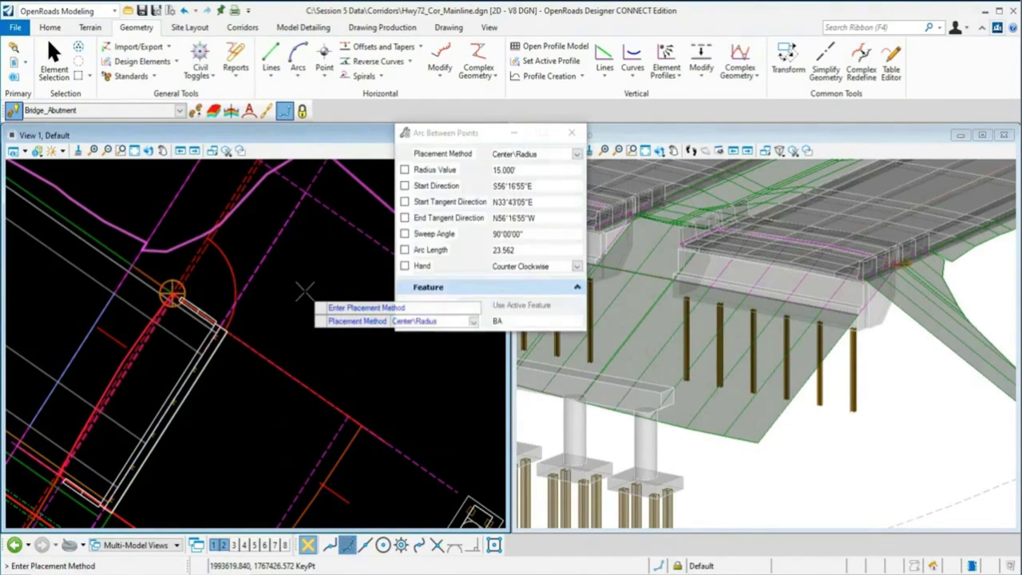
key("Escape")
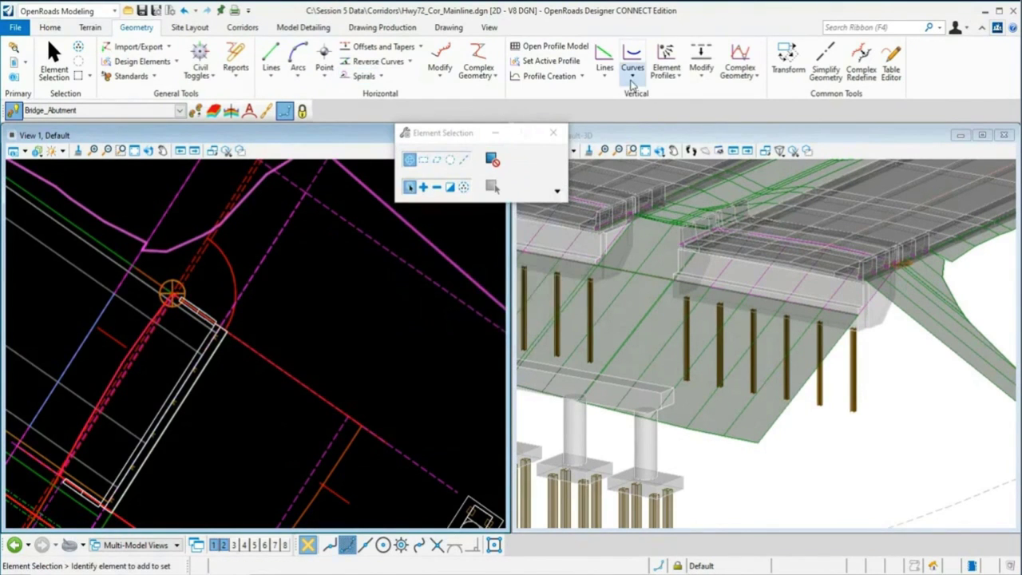
- Define the corner arc's profile by slope from the abutment corner point at -50.00%, with all points, no profile adjustment and radial projection
left_click(678, 76)
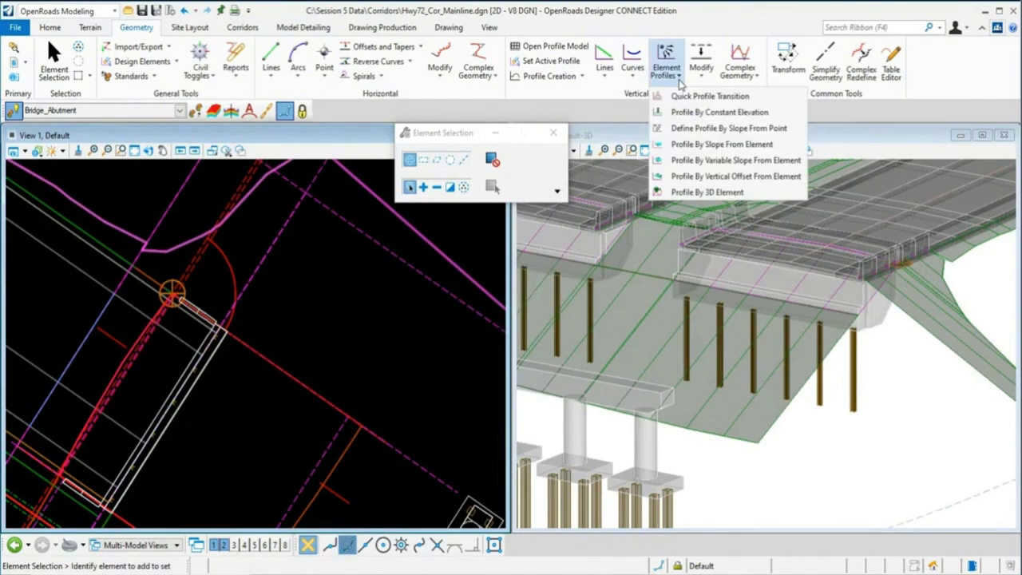
left_click(700, 129)
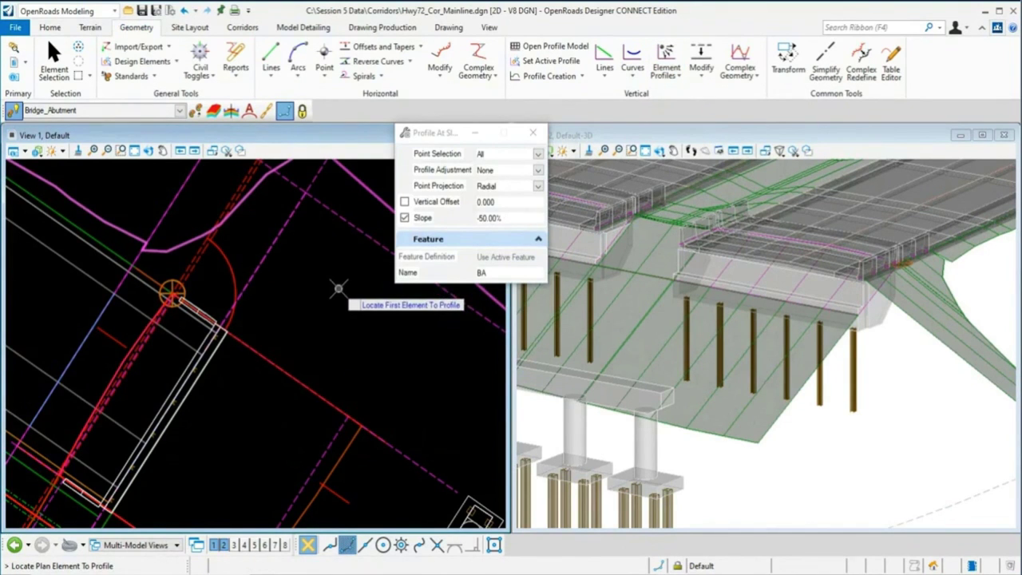
left_click(226, 270)
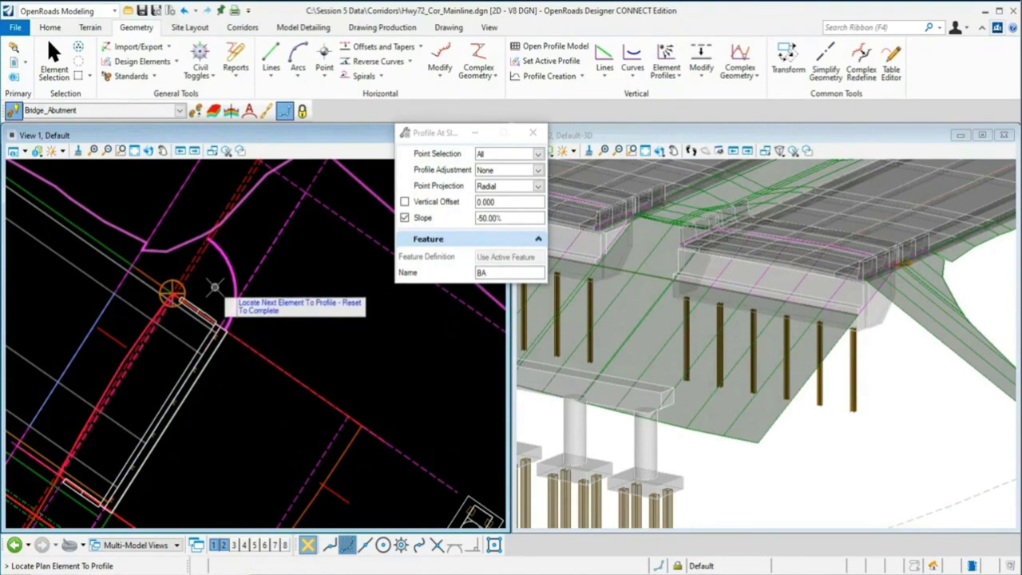
right_click(214, 285)
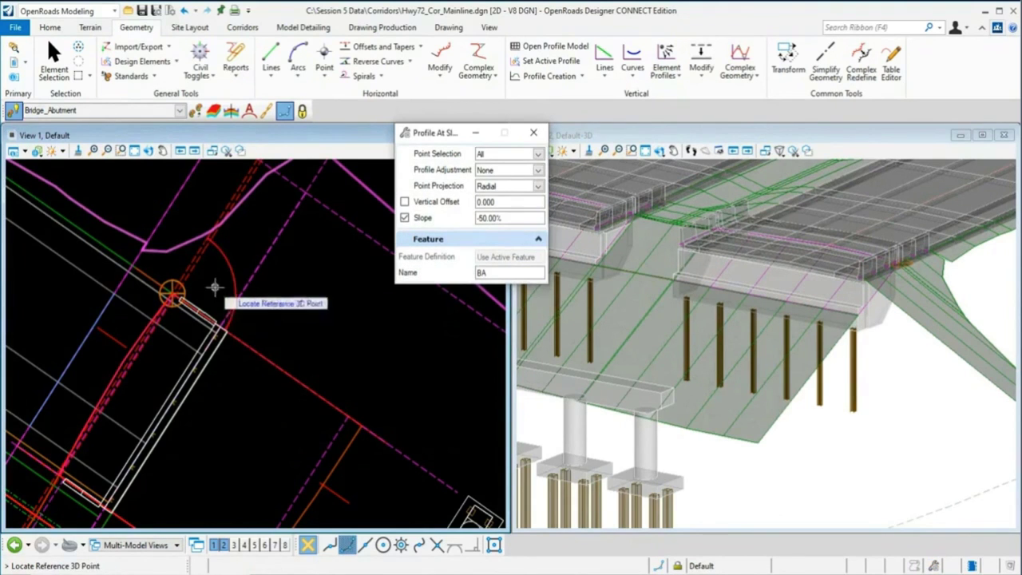
left_click(872, 272)
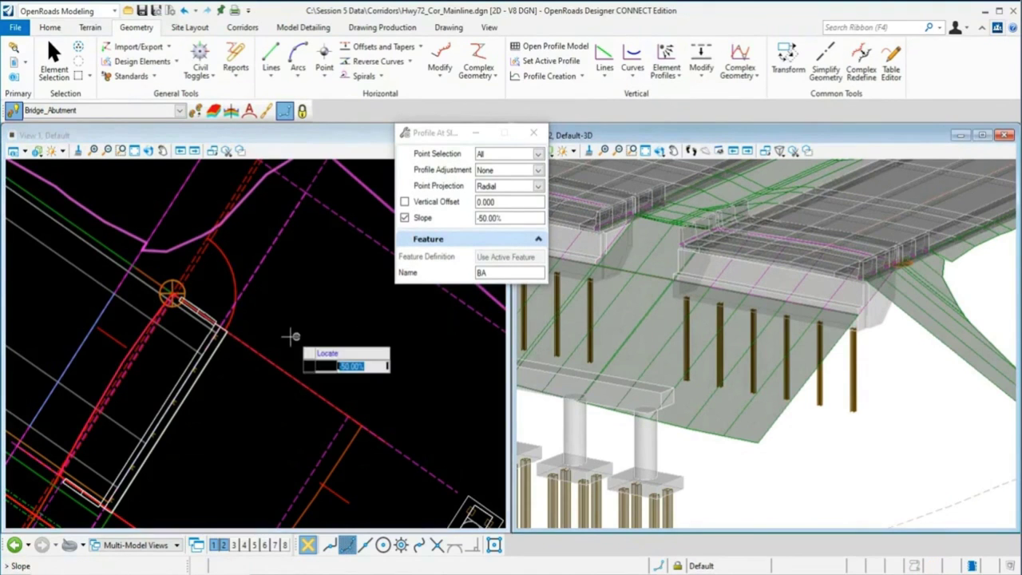
key("Down")
key("Down")
key("Down")
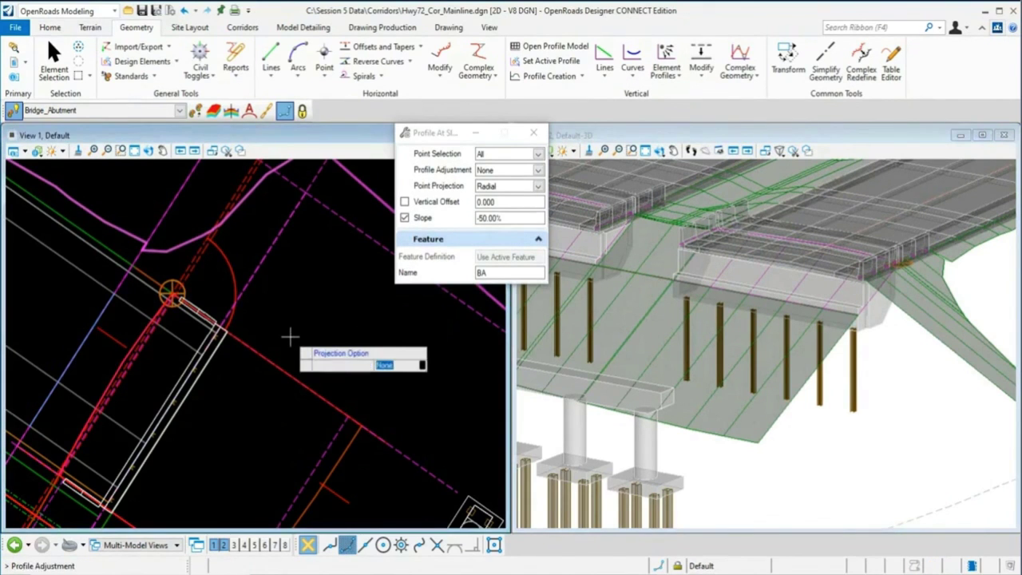
key("Down")
left_click(290, 337)
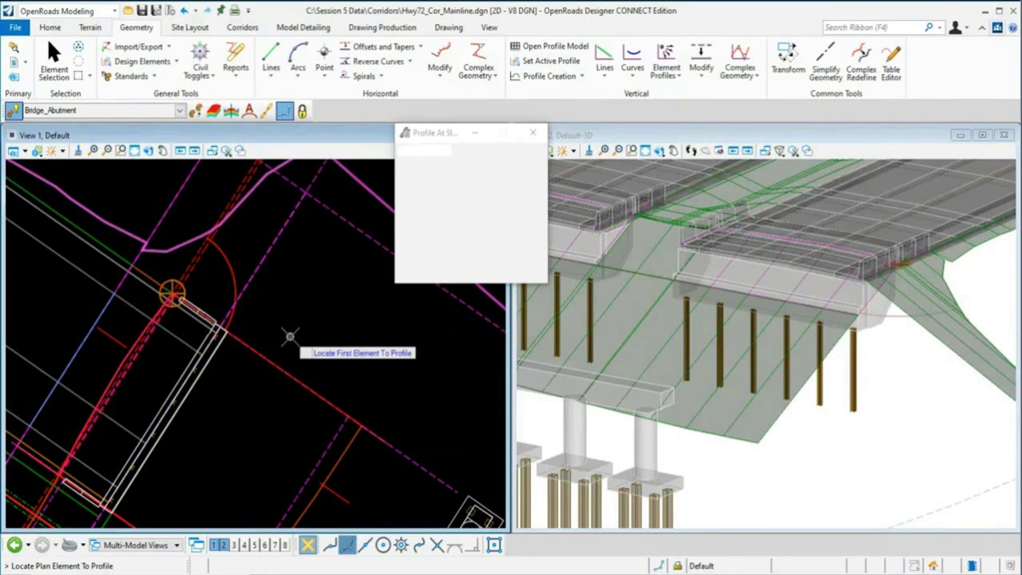
key("Escape")
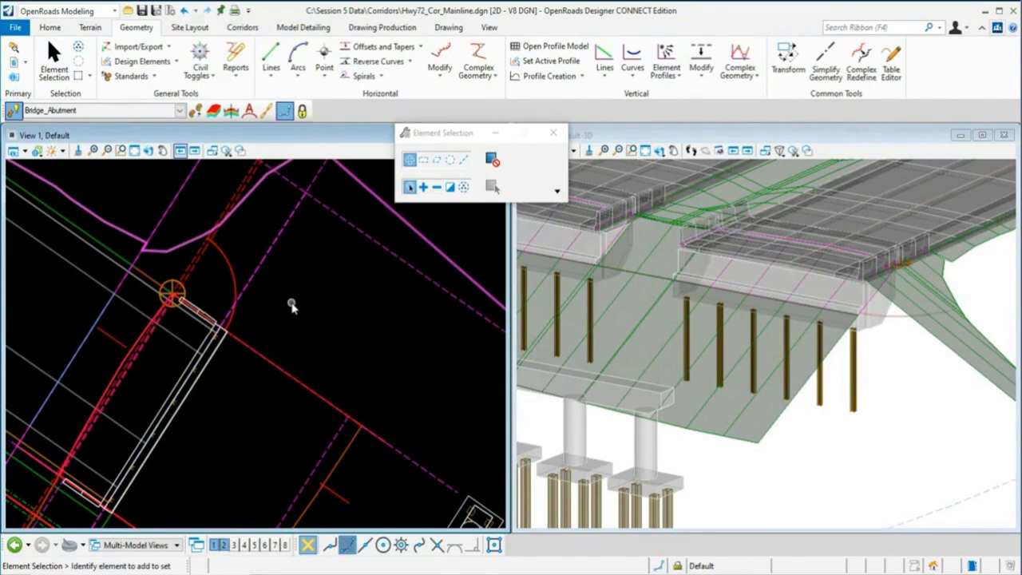
- Start Create 3D By Slope To Target with the To Terrain Model option, Fill Only and a 50.00% start fill slope
middle_click_drag(359, 301, 303, 325)
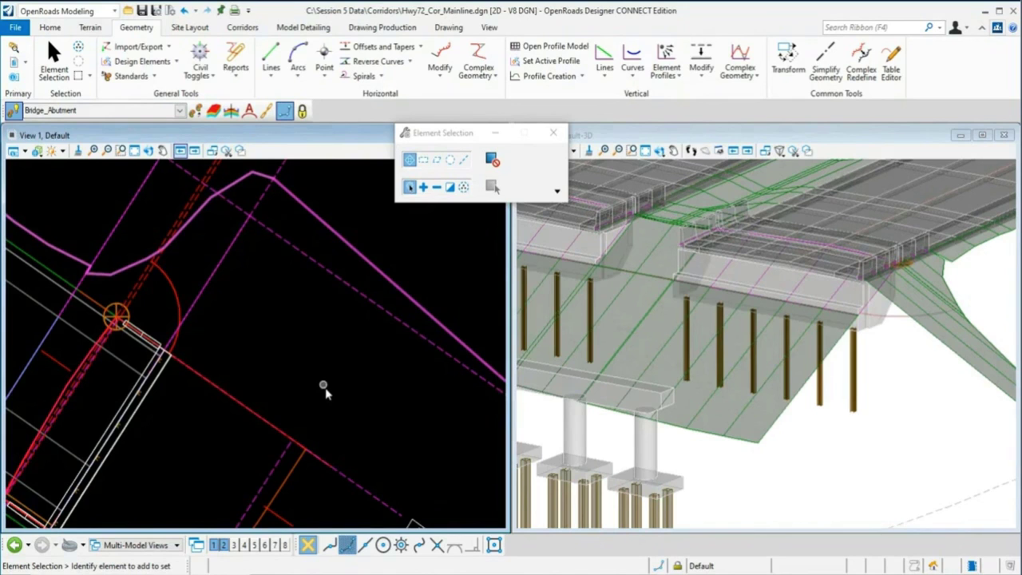
middle_click_drag(776, 422, 893, 453, "shift")
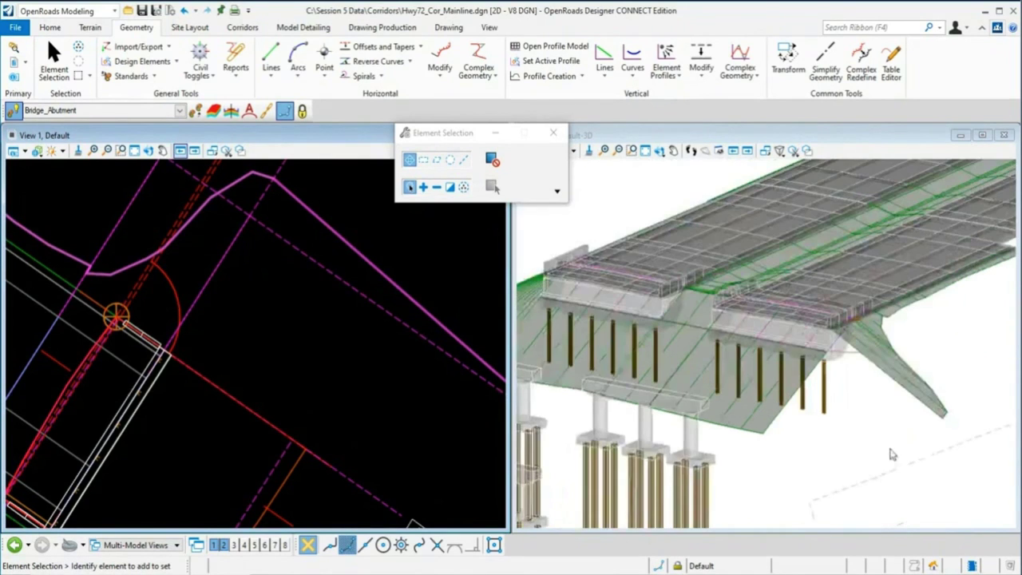
scroll(893, 453, "up", 1)
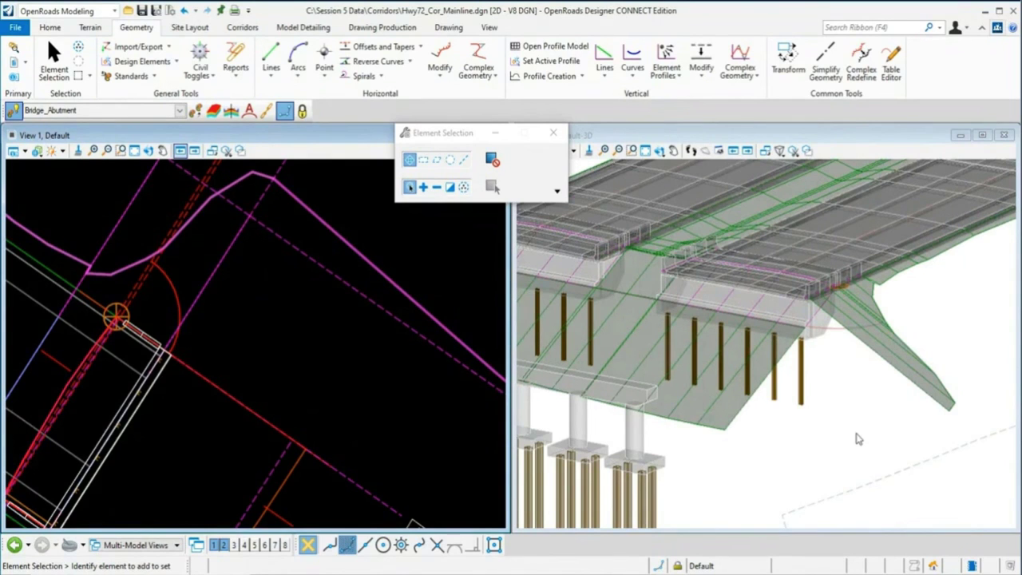
left_click(306, 30)
left_click(352, 67)
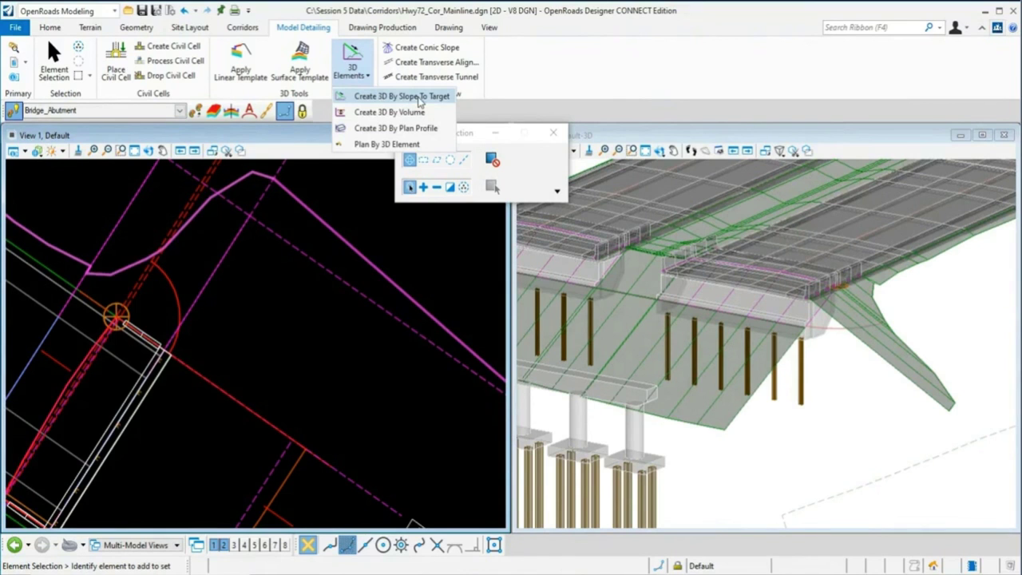
left_click(420, 96)
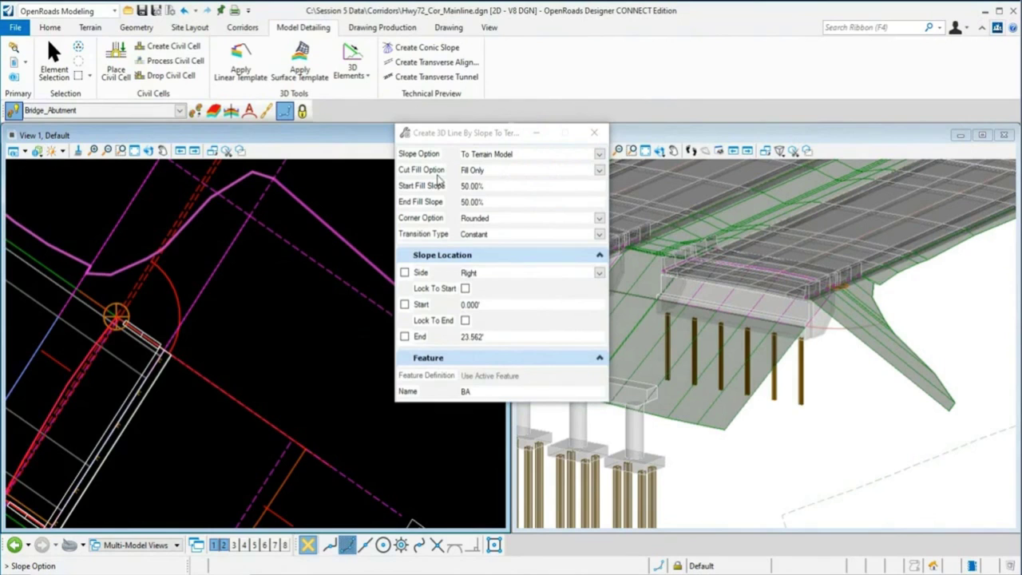
left_click(495, 187)
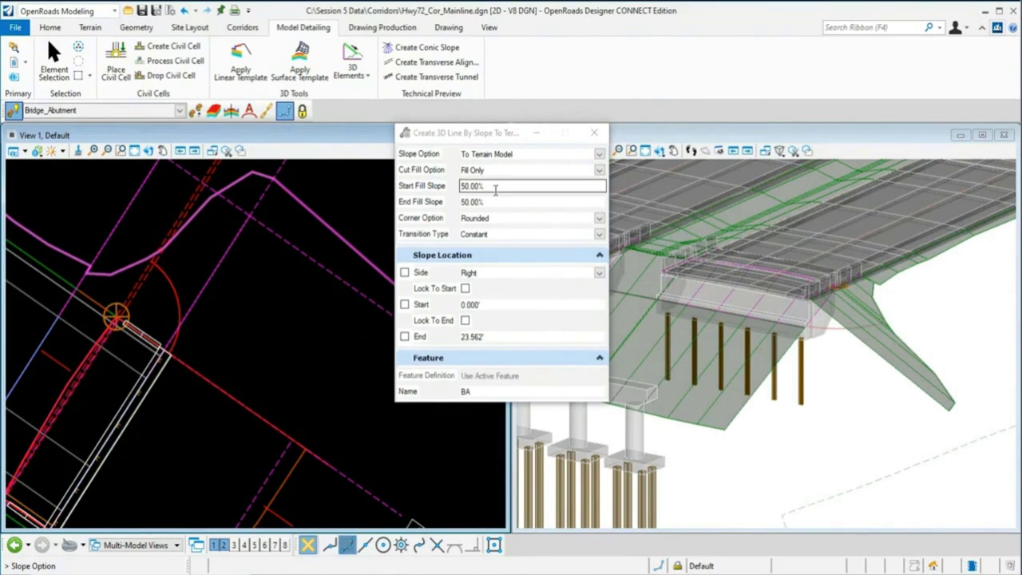
left_click(496, 189)
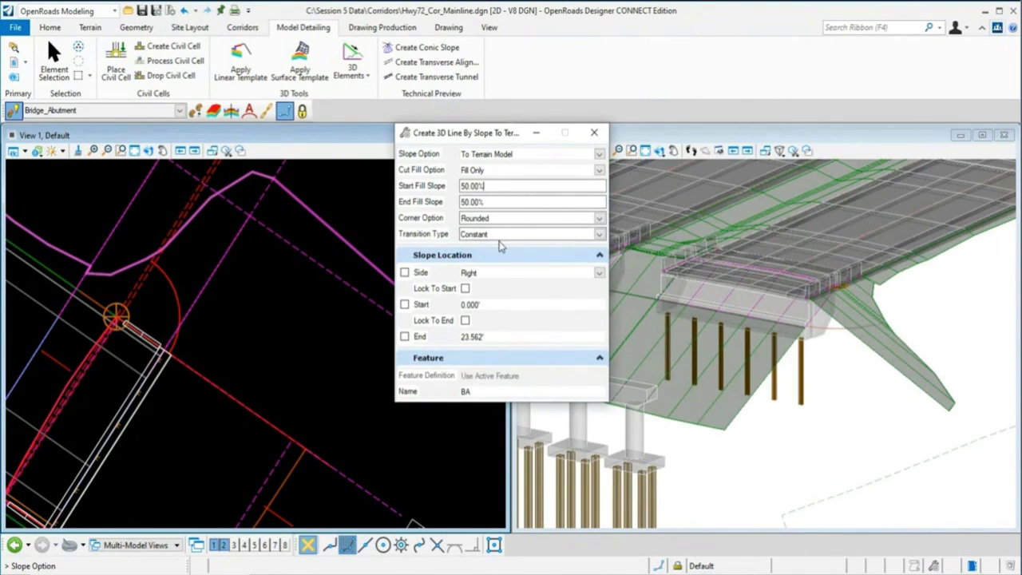
- Choose TL_End Cond Fill Tie from the Grading template points as the active feature definition
left_click(181, 112)
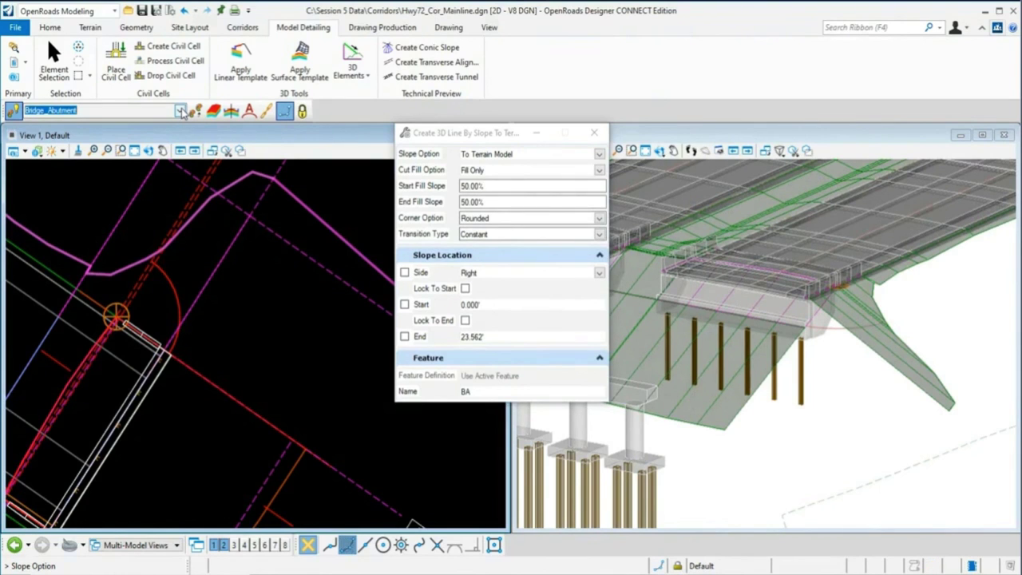
left_click(182, 112)
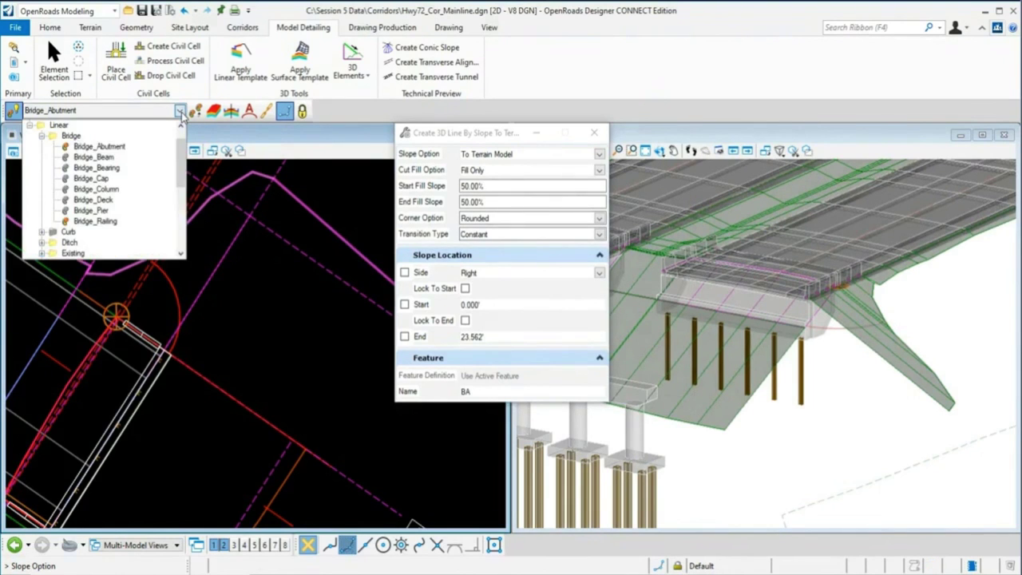
left_click(42, 136)
scroll(39, 227, "down", 2)
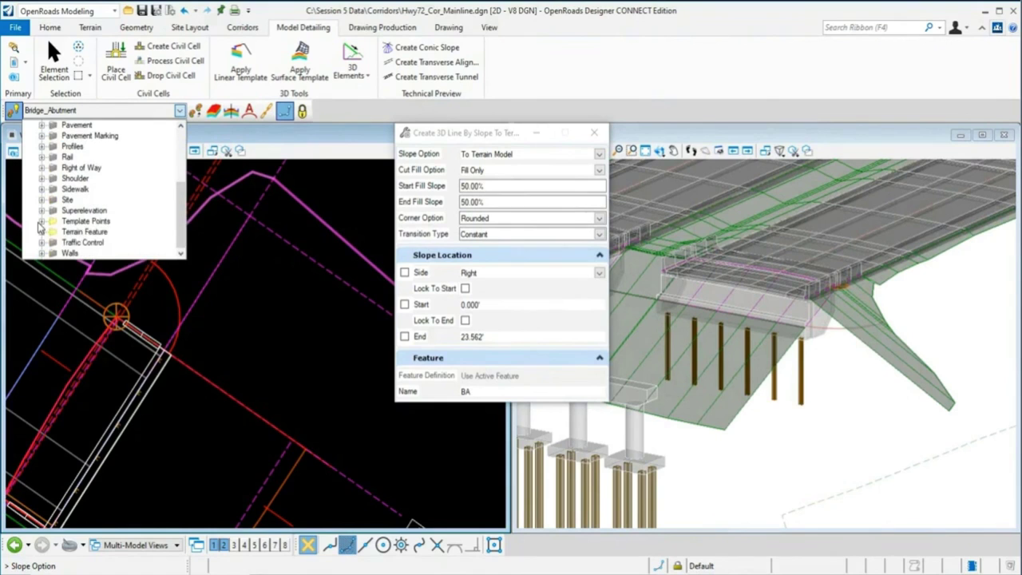
left_click(43, 221)
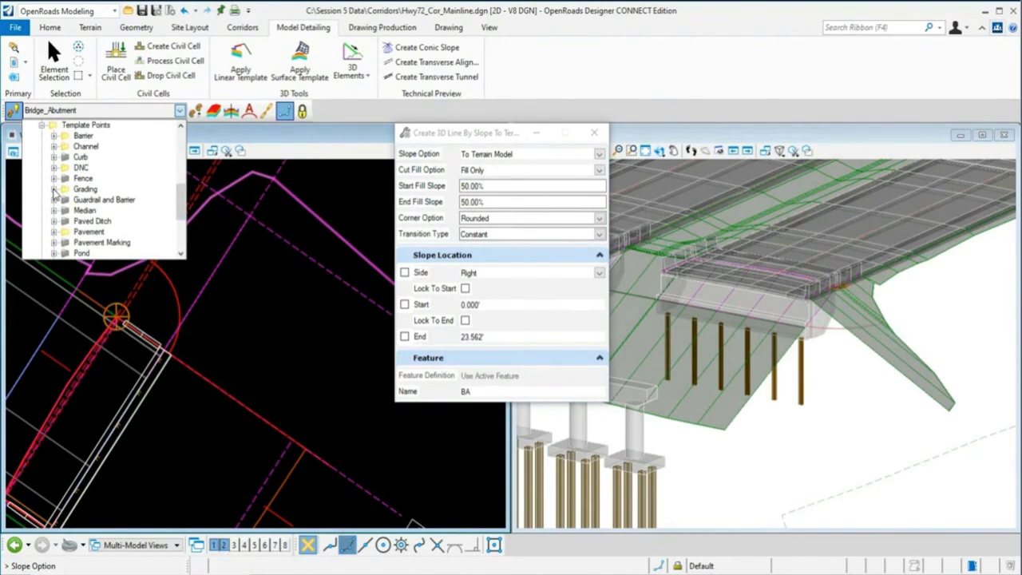
left_click(53, 189)
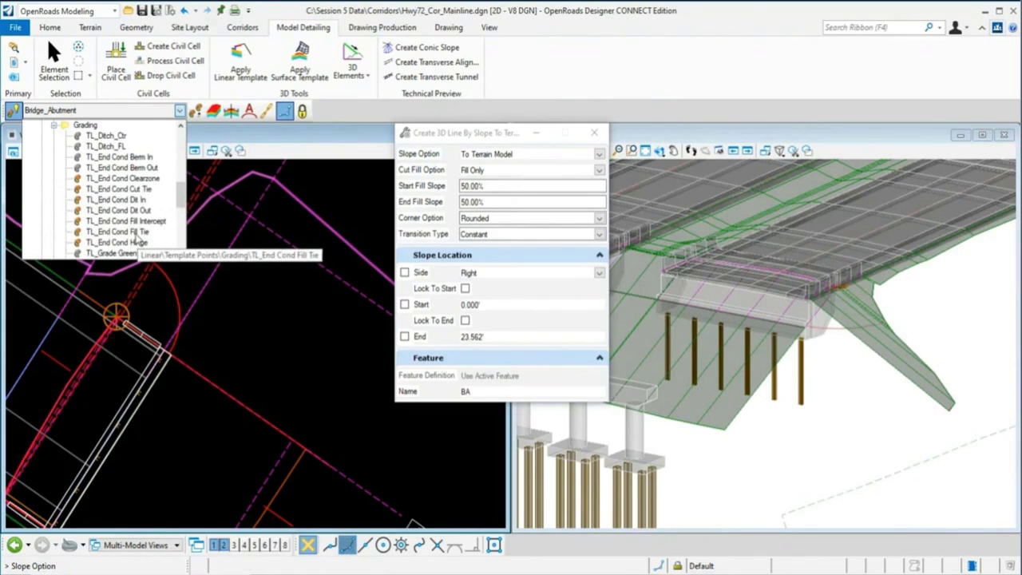
left_click(134, 231)
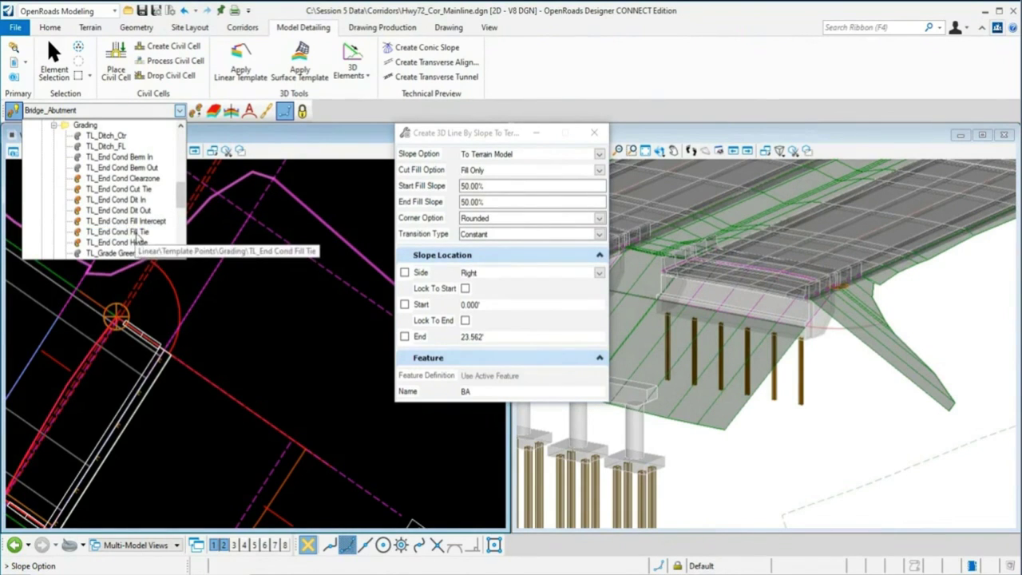
- Reference the corner arc and the active terrain model for the TL_End Cond Fill Tie slope line, with Fill Only and 50.00% slopes
left_click(134, 232)
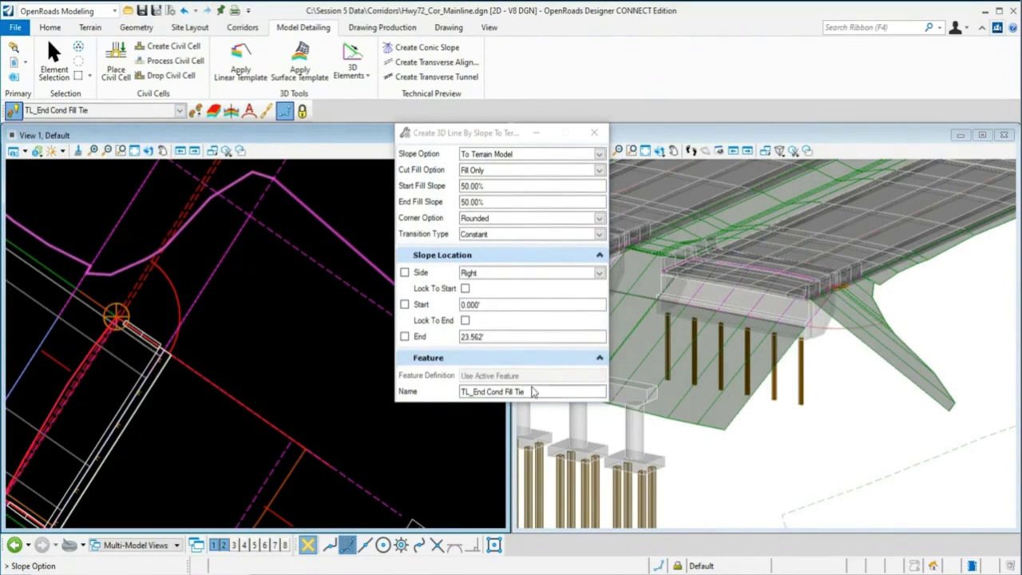
left_click(246, 314)
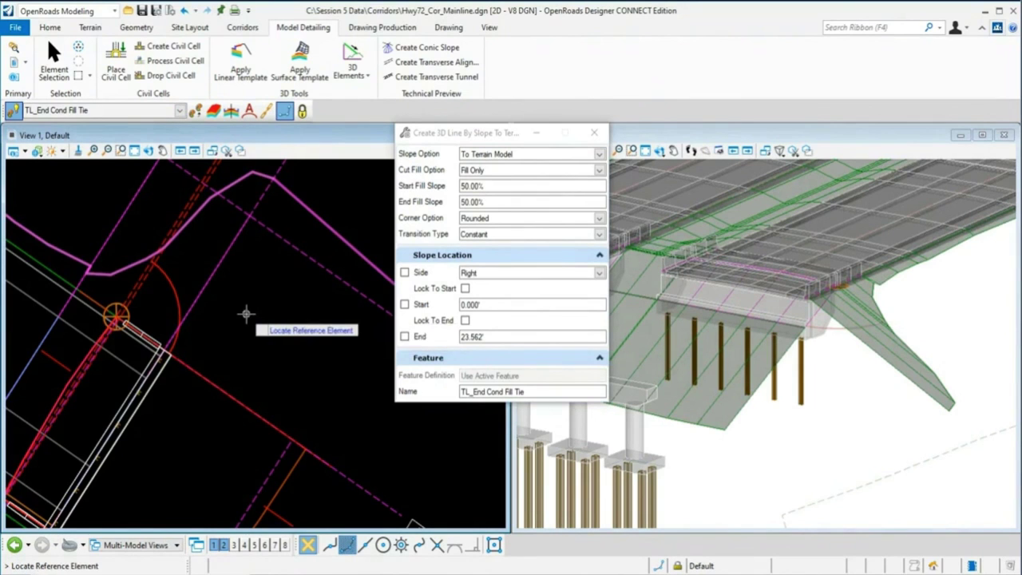
left_click(174, 276)
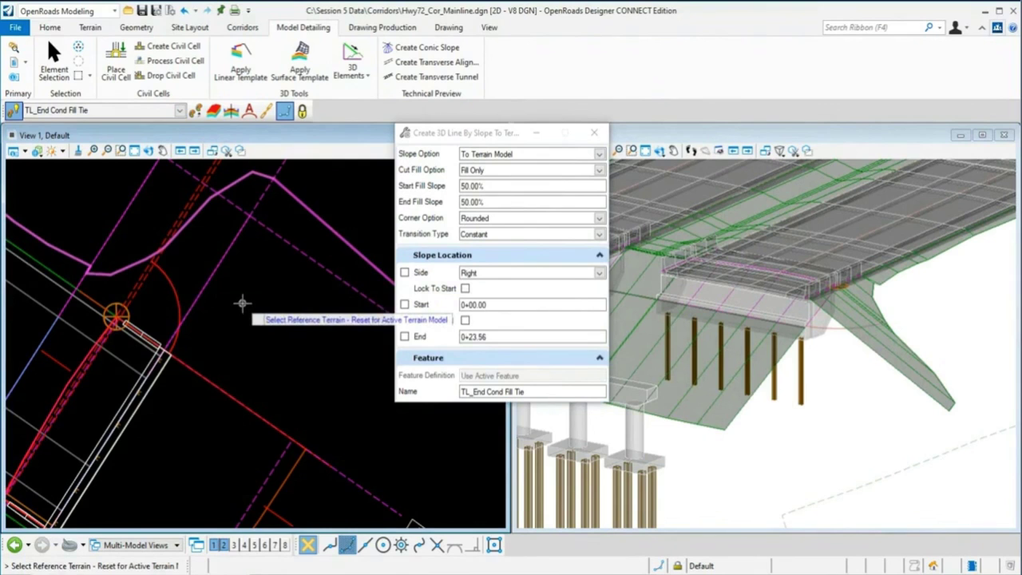
right_click(256, 350)
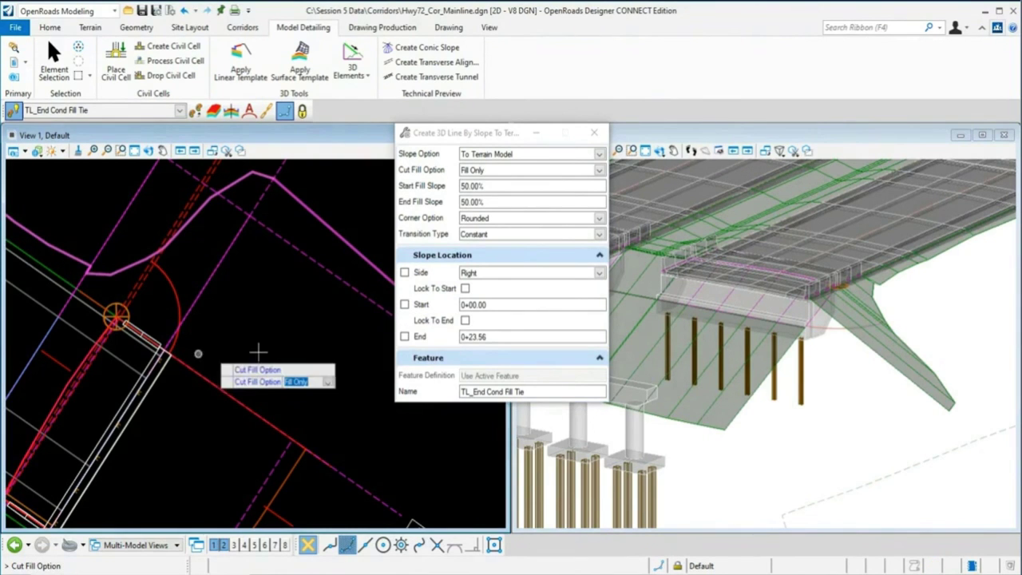
left_click(265, 296)
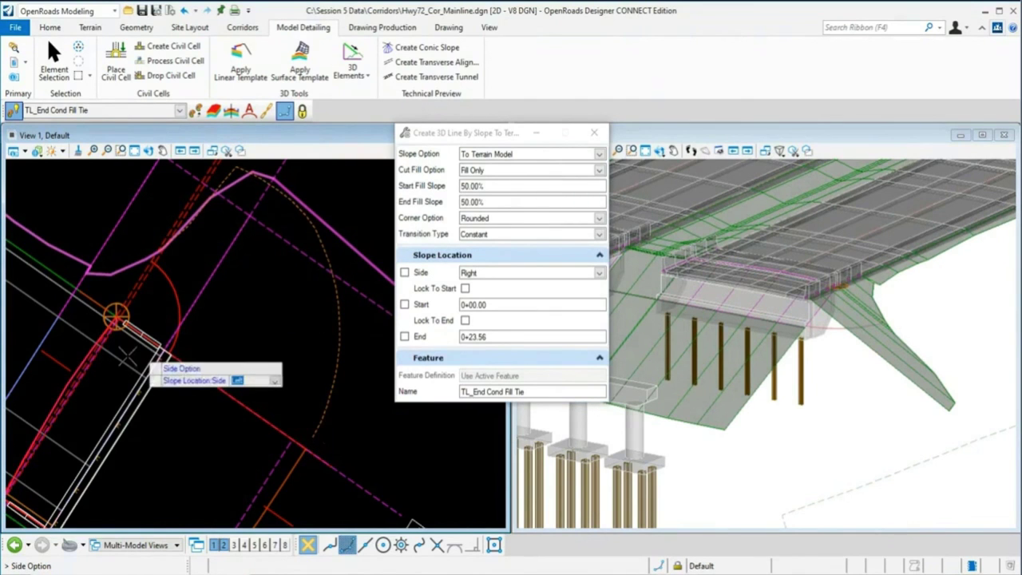
- Place the slope line on the right side of the corner arc, locked to the arc's start and end
scroll(136, 371, "down", 2)
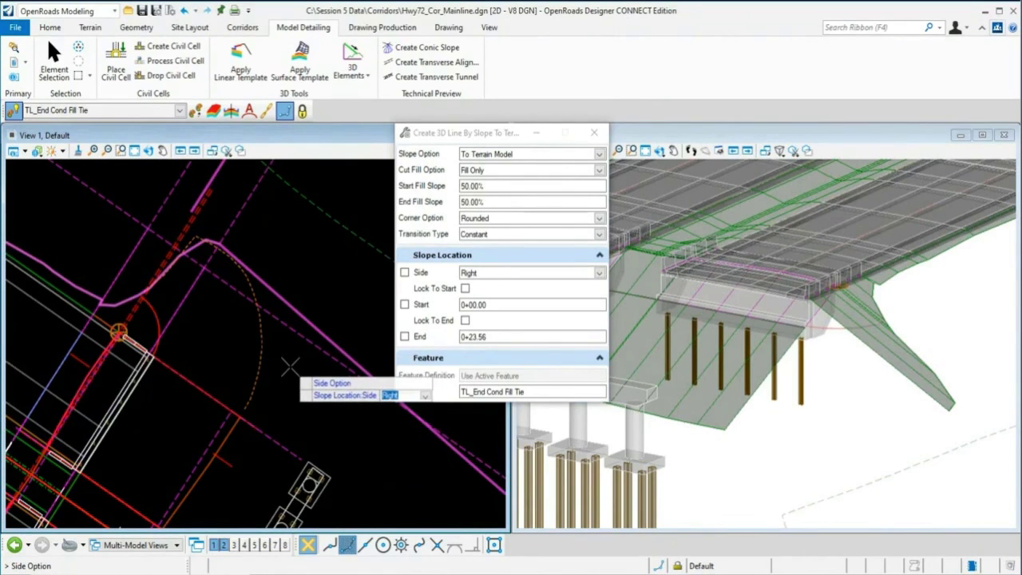
left_click(290, 367)
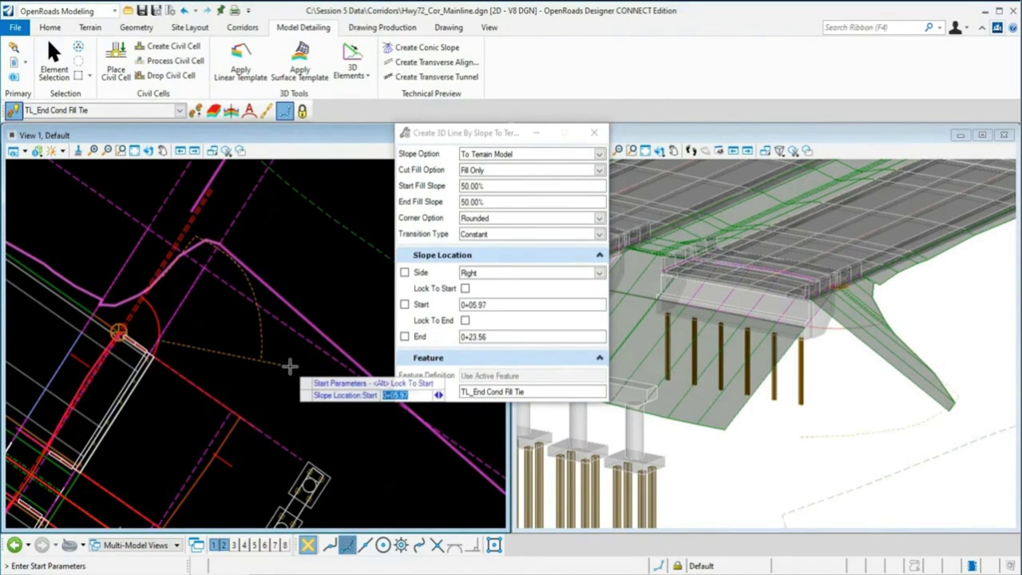
key("alt")
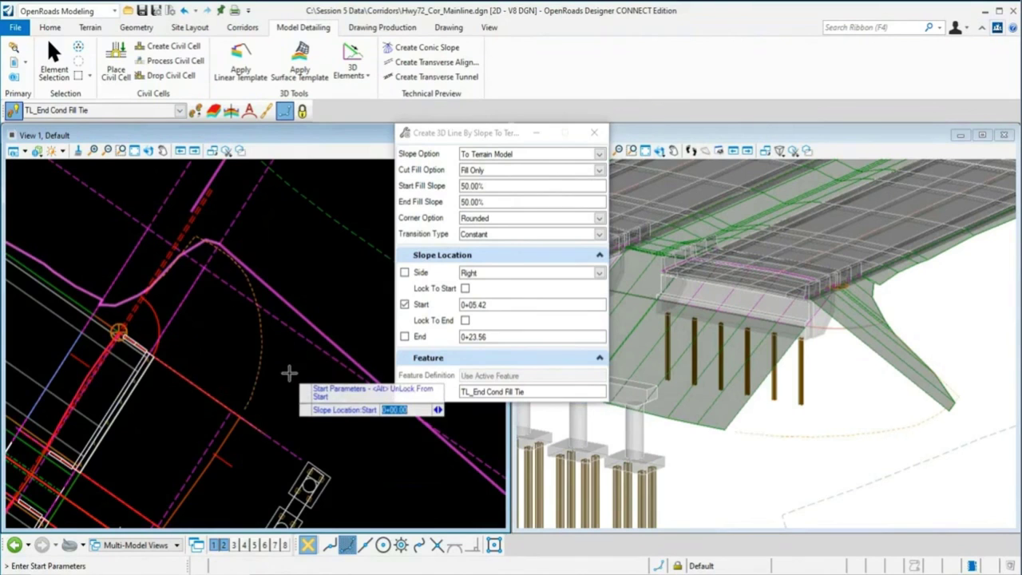
left_click(289, 373)
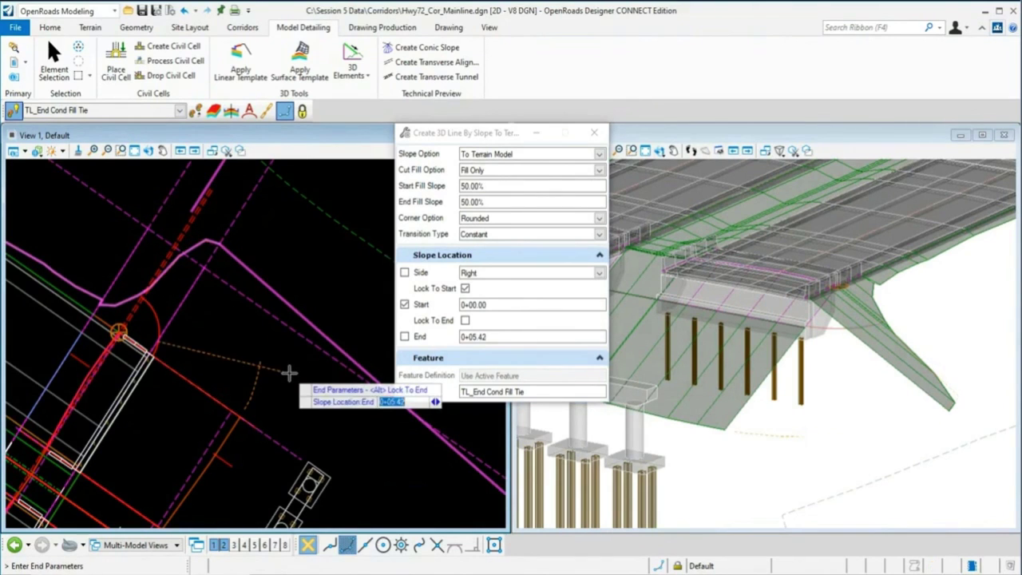
key("alt")
left_click(289, 372)
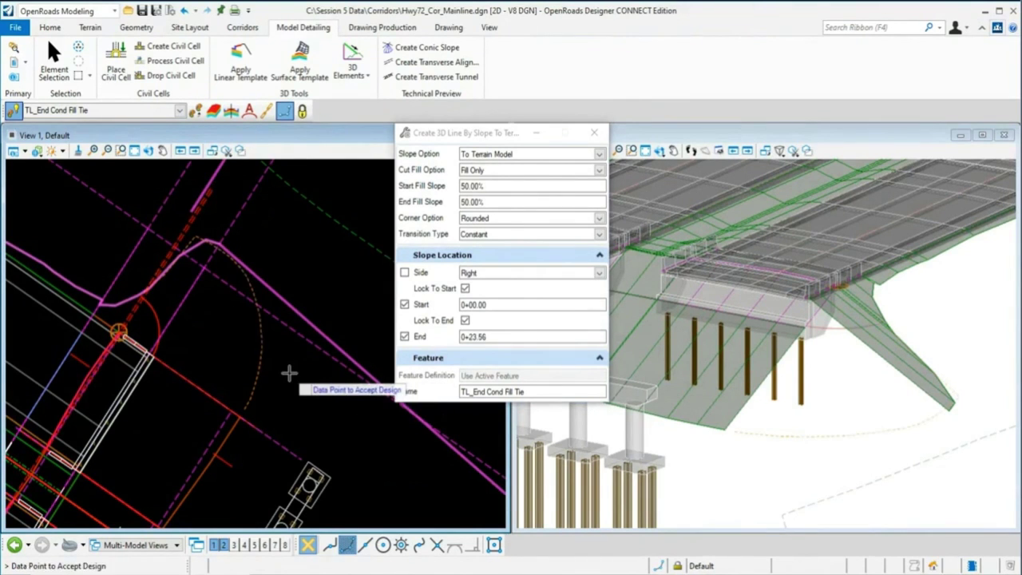
left_click(289, 373)
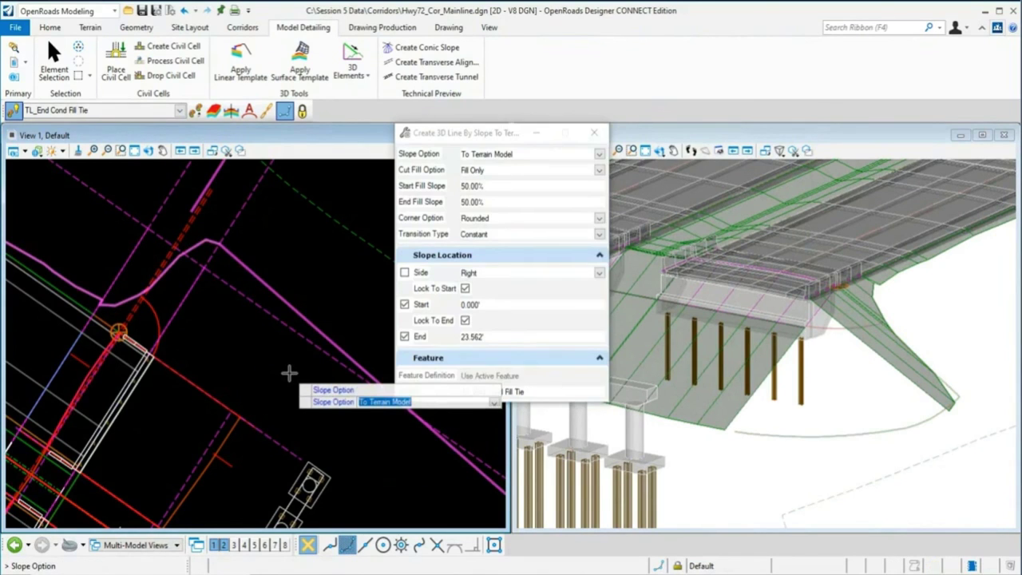
left_click(594, 132)
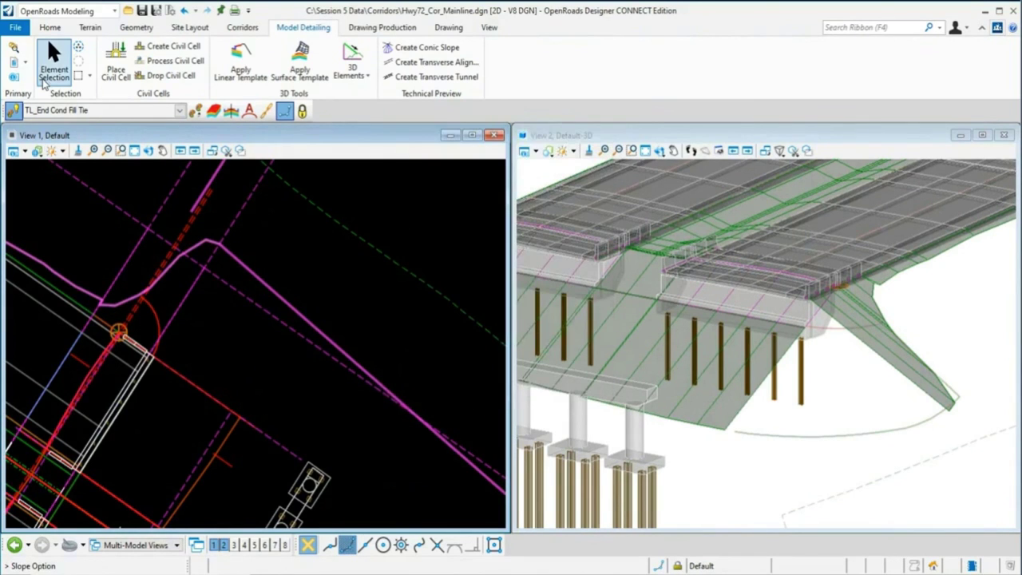
- Set the corner arc's linear stroking to 0.05 in its properties
left_click(50, 72)
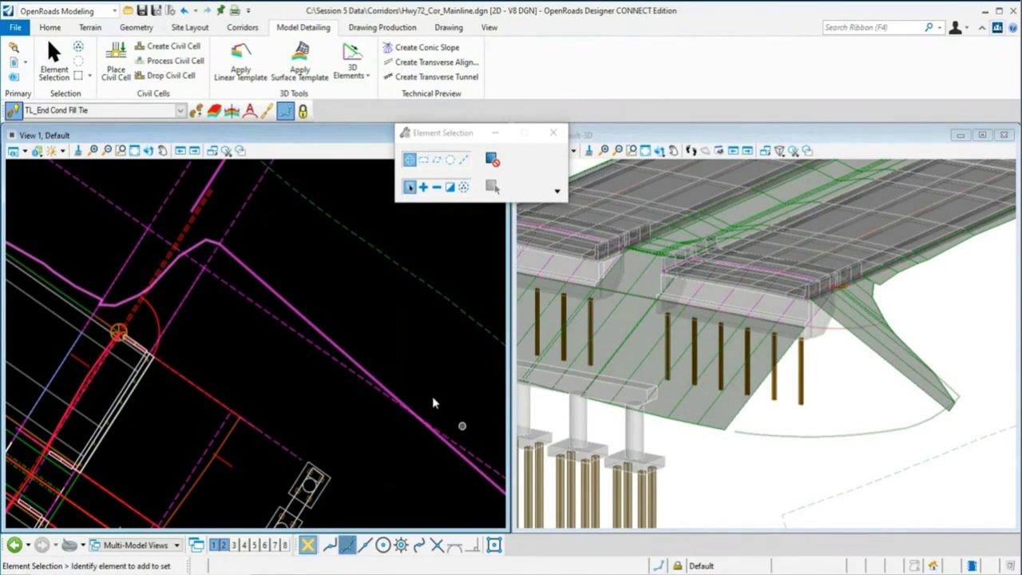
scroll(136, 309, "up", 3)
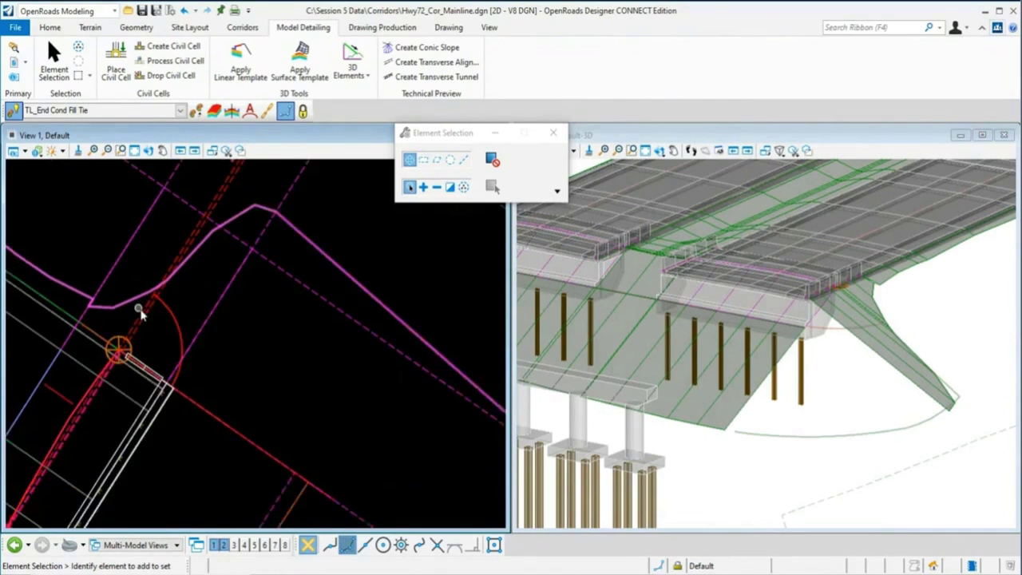
left_click(181, 324)
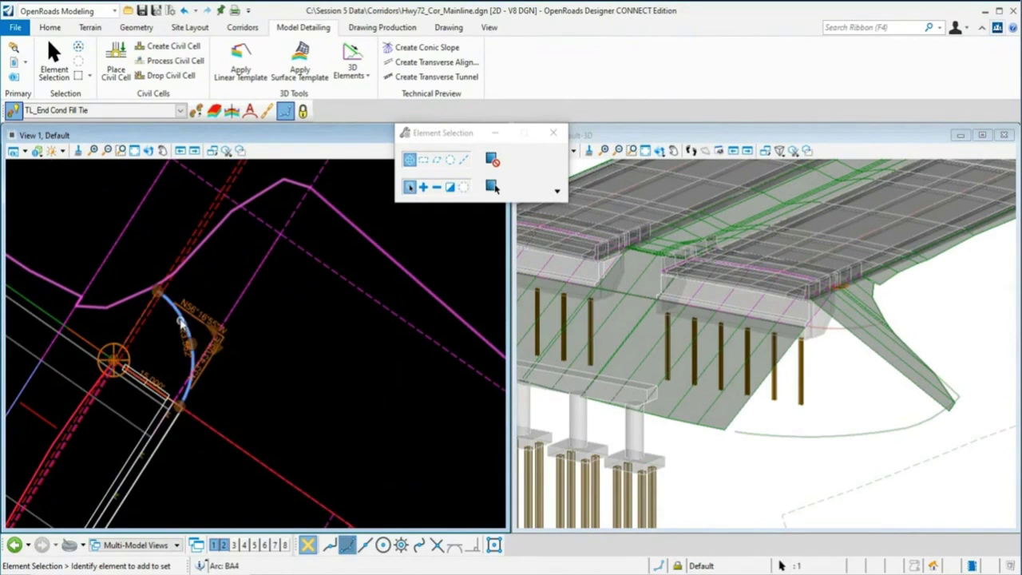
mouse_move(179, 316)
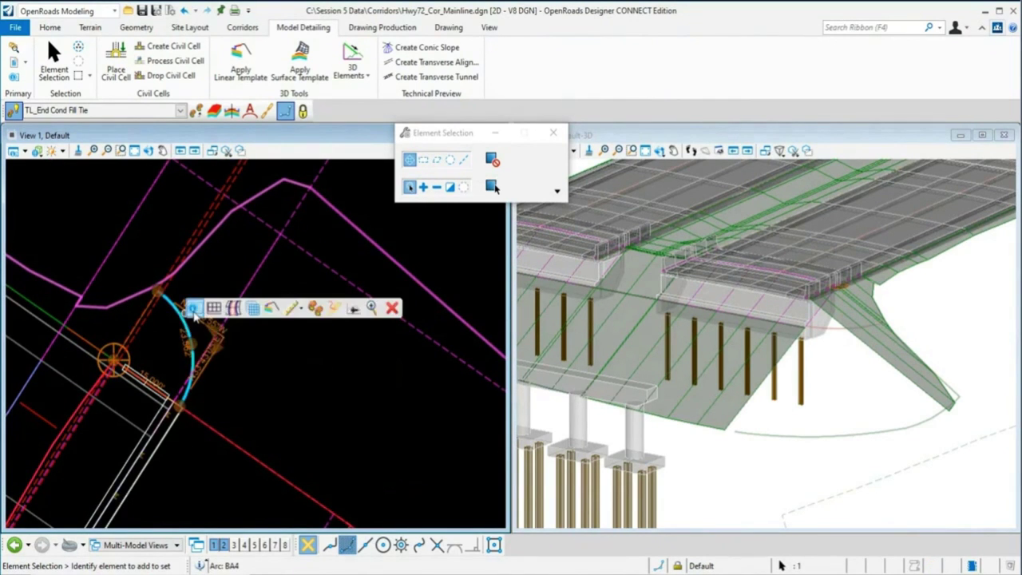
left_click(201, 313)
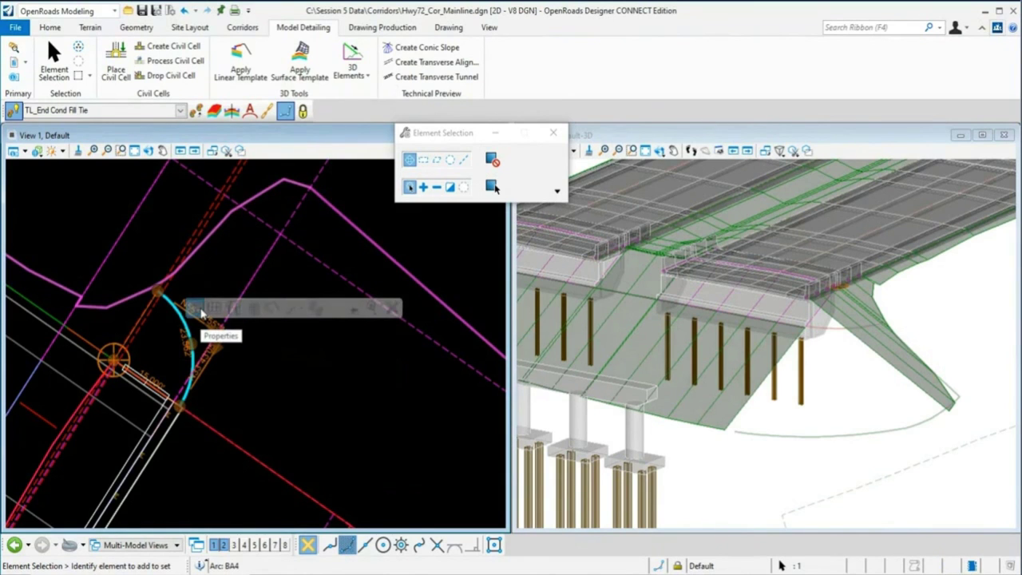
left_click(337, 370)
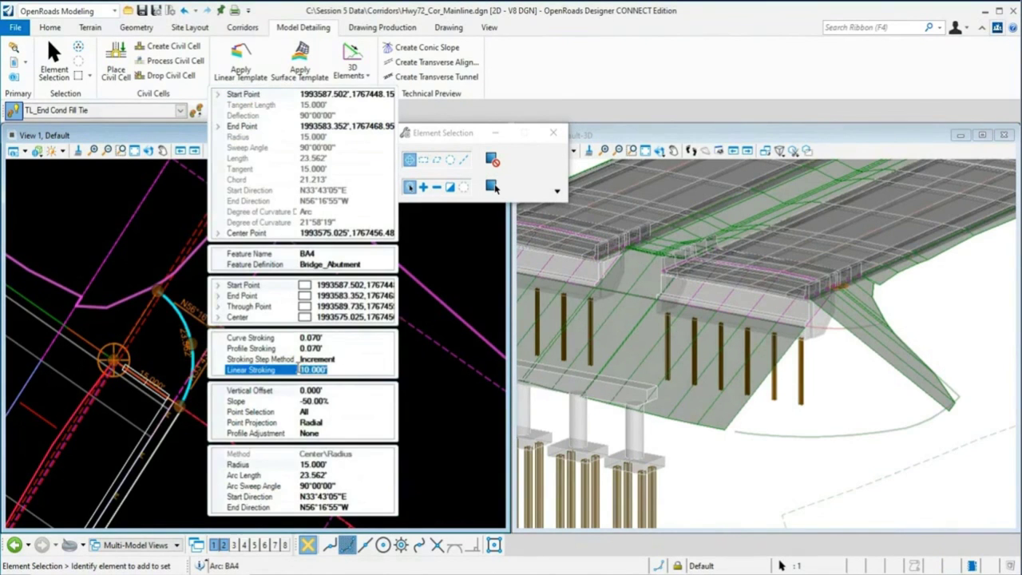
type("0.05")
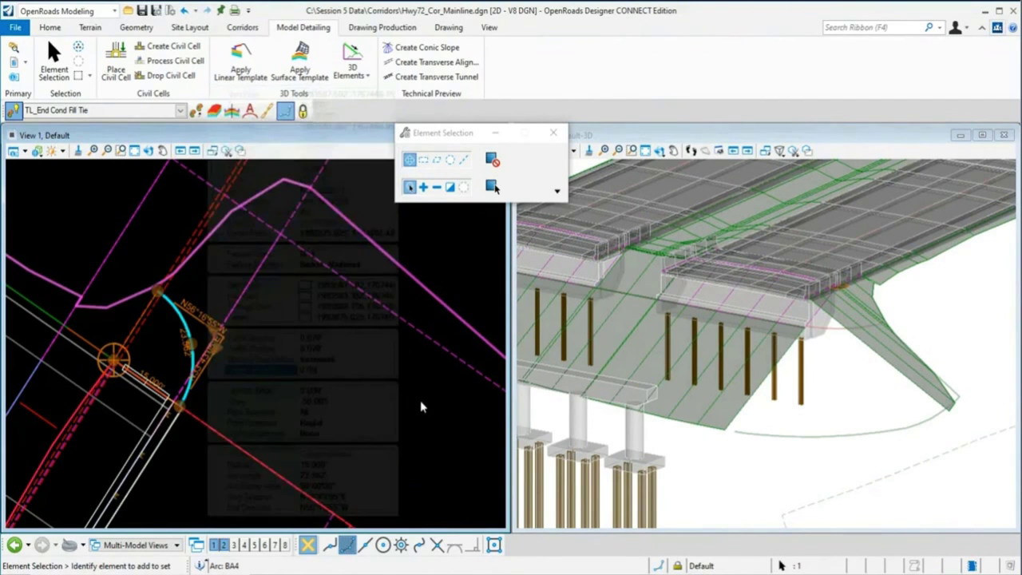
left_click(427, 362)
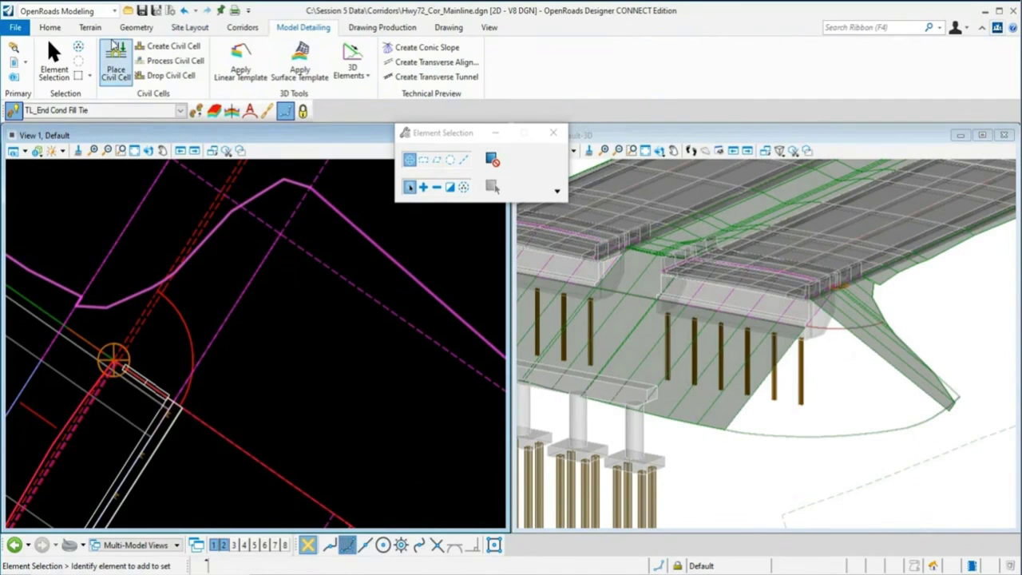
- Set up a terrain model from elements with feature type Break Line, edge method None, definition Proposed Boundary and name WB_FillSlope
left_click(90, 28)
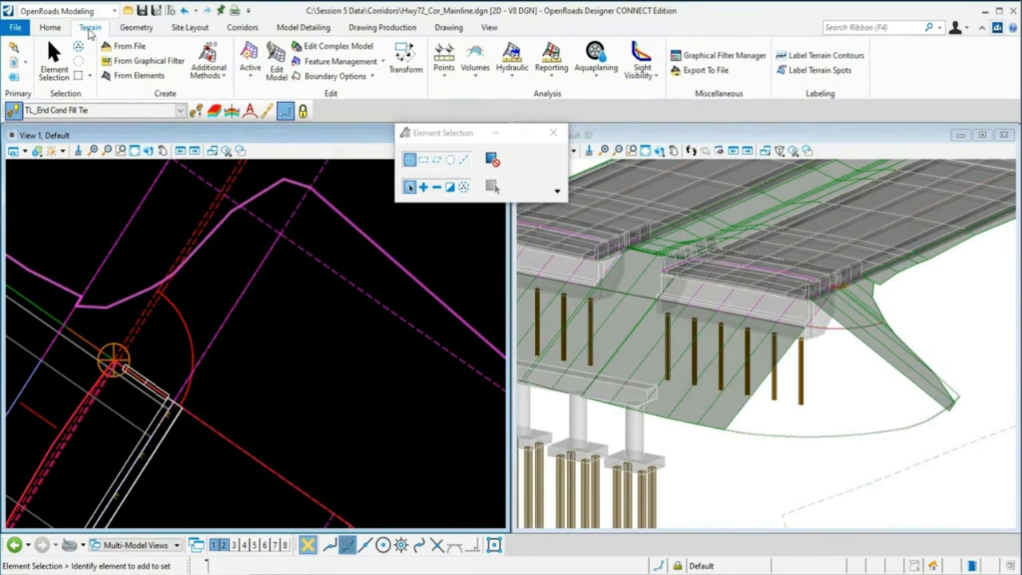
left_click(160, 76)
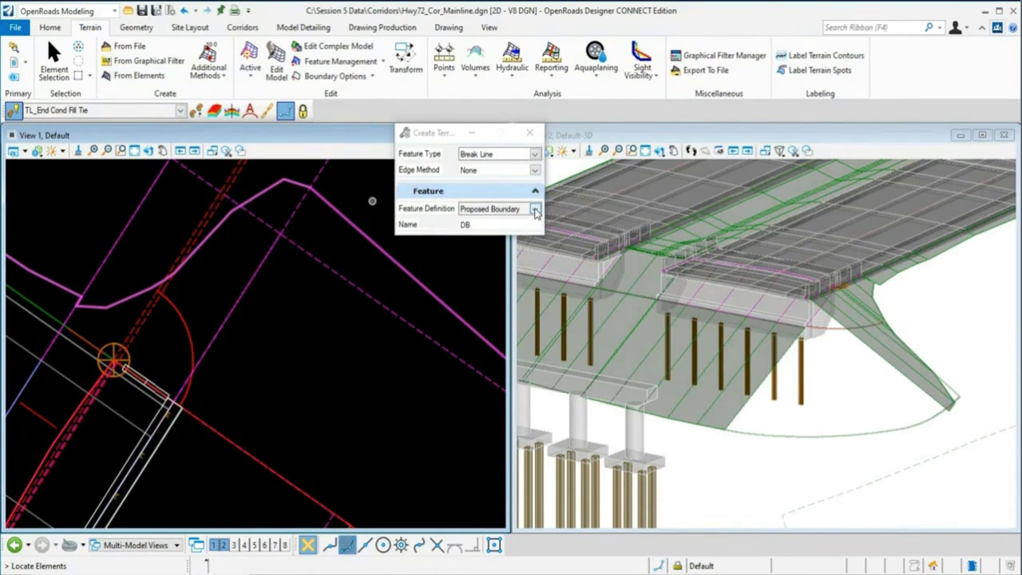
left_click(535, 210)
left_click(534, 265)
left_click(500, 226)
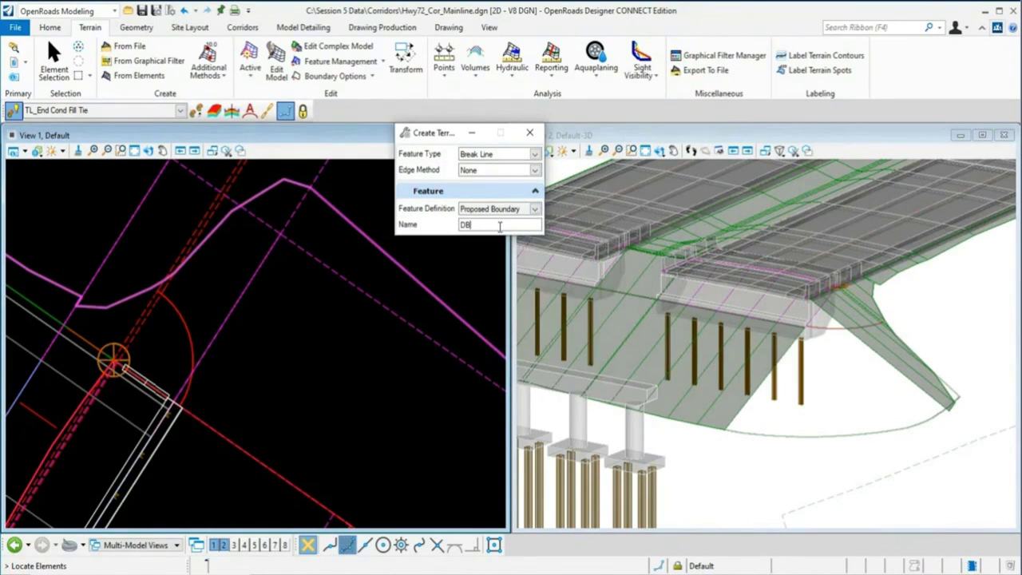
left_click_drag(500, 227, 461, 226)
type("WB_FillSlope")
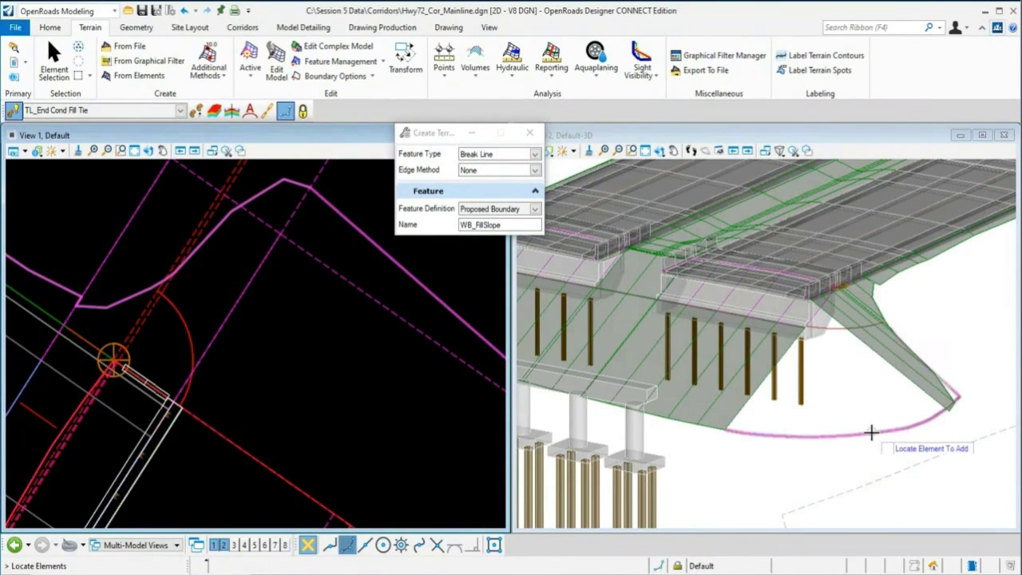
- Create the terrain from the fill-slope toe line and the corner arc in the 3D view
left_click(819, 327)
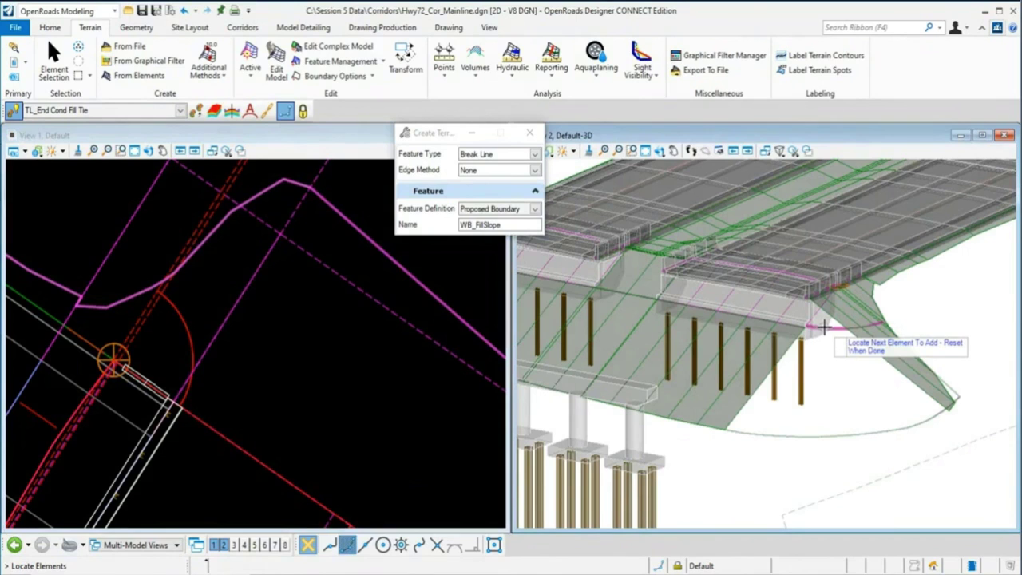
right_click(465, 409)
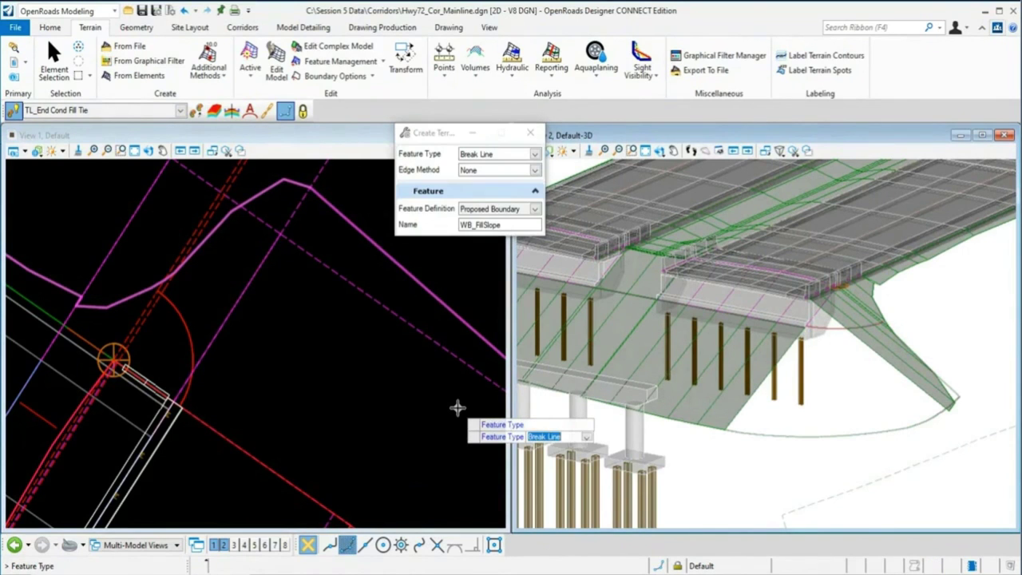
left_click(457, 408)
left_click(456, 411)
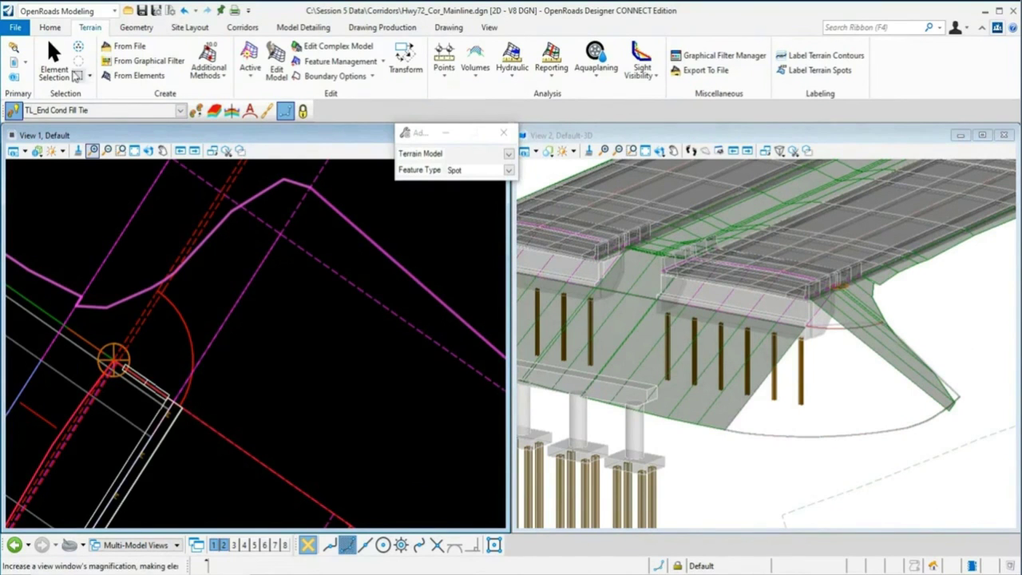
- Add the abutment corner point to the WB_FillSlope terrain model as a Spot feature
left_click(54, 65)
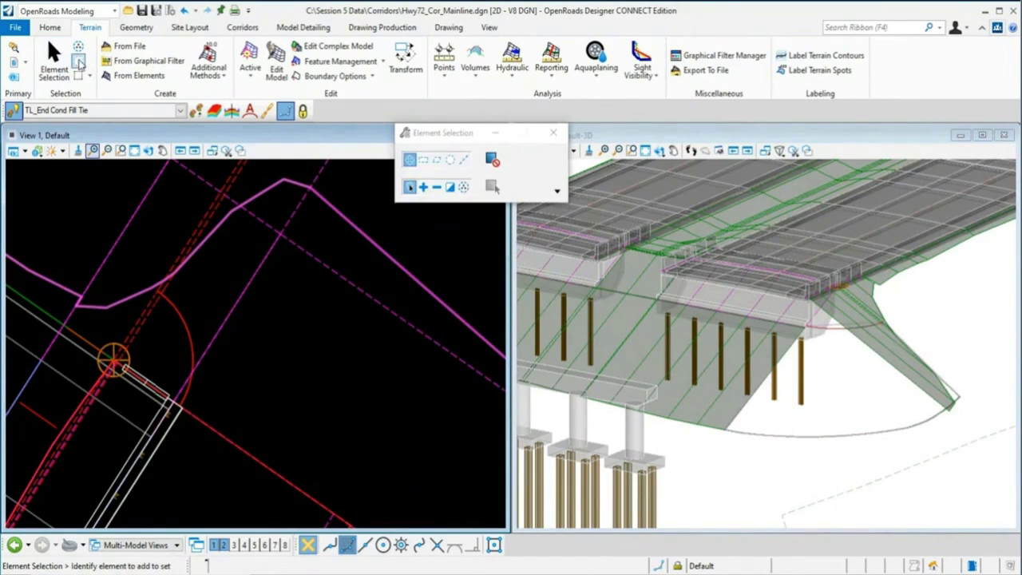
left_click(383, 63)
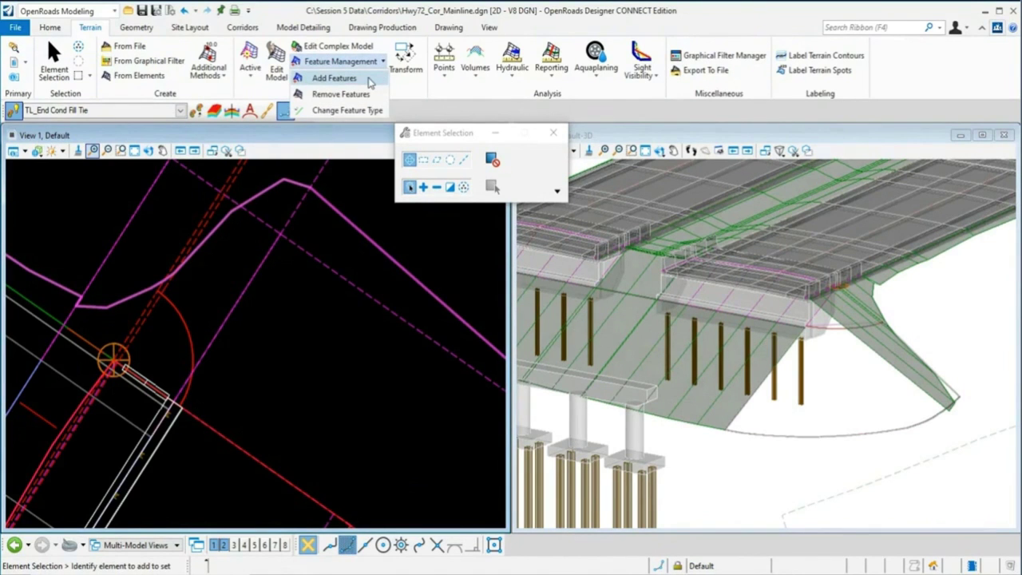
left_click(334, 79)
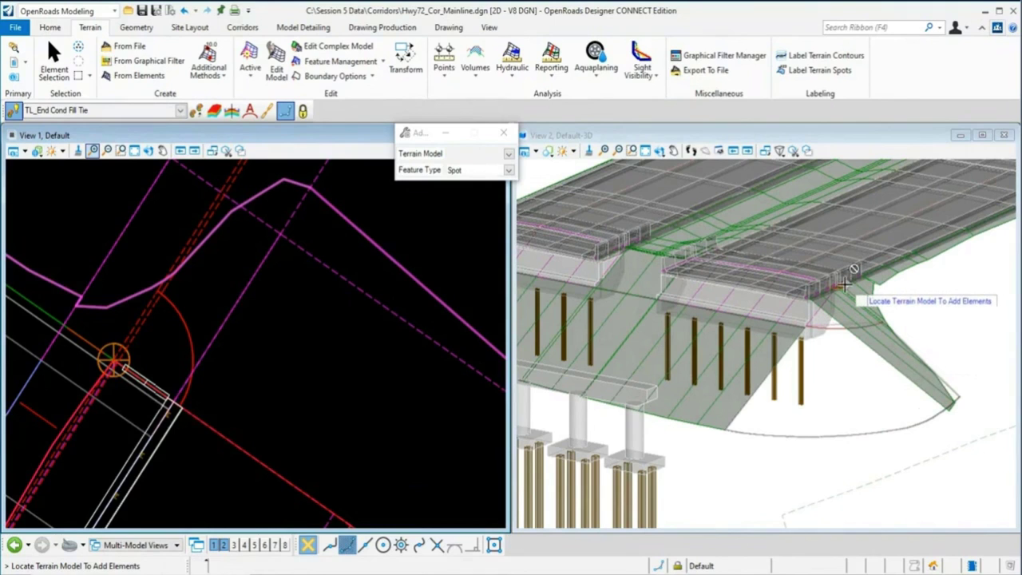
left_click(836, 326)
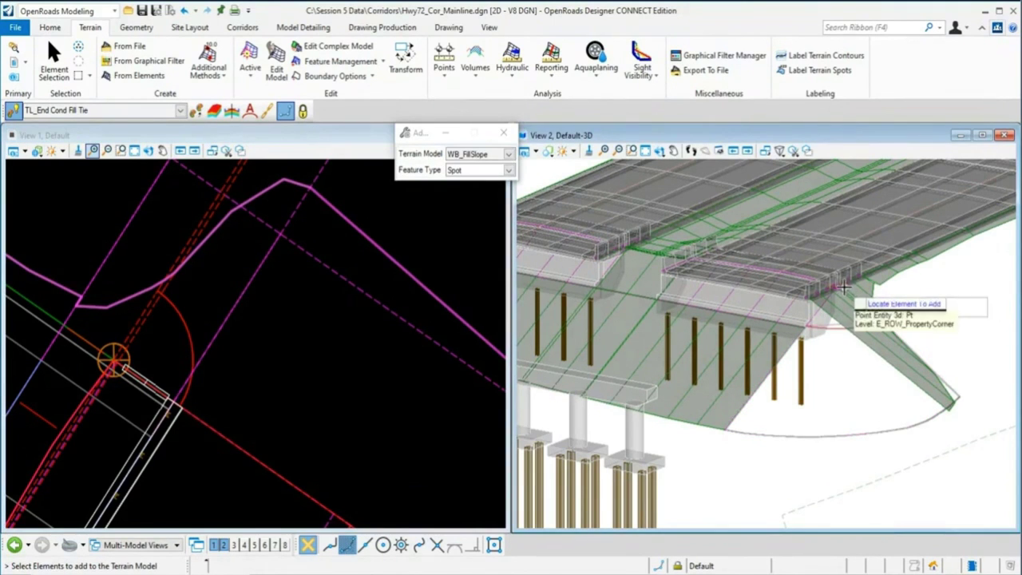
left_click(844, 289)
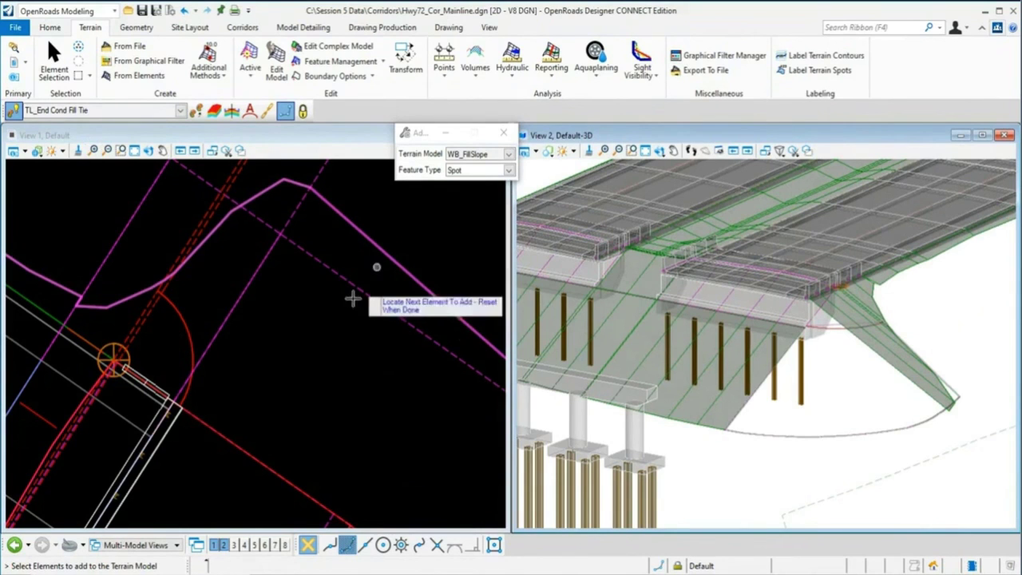
right_click(342, 328)
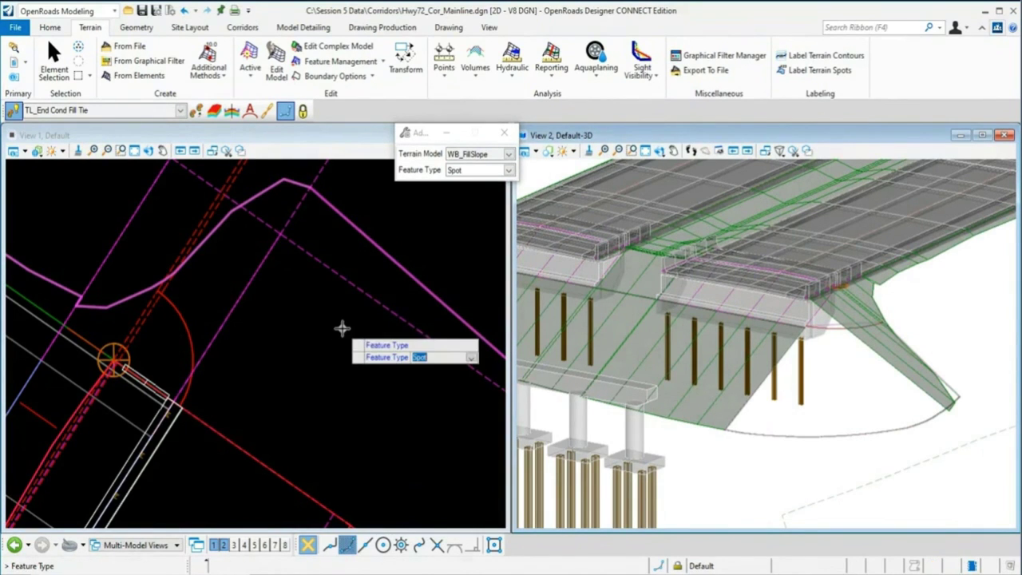
left_click(342, 328)
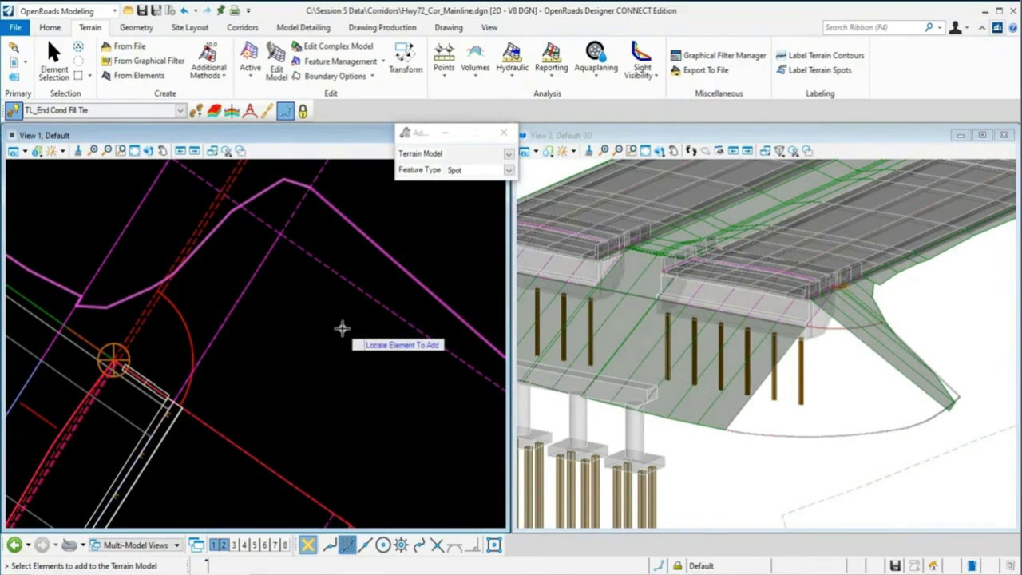
left_click(53, 64)
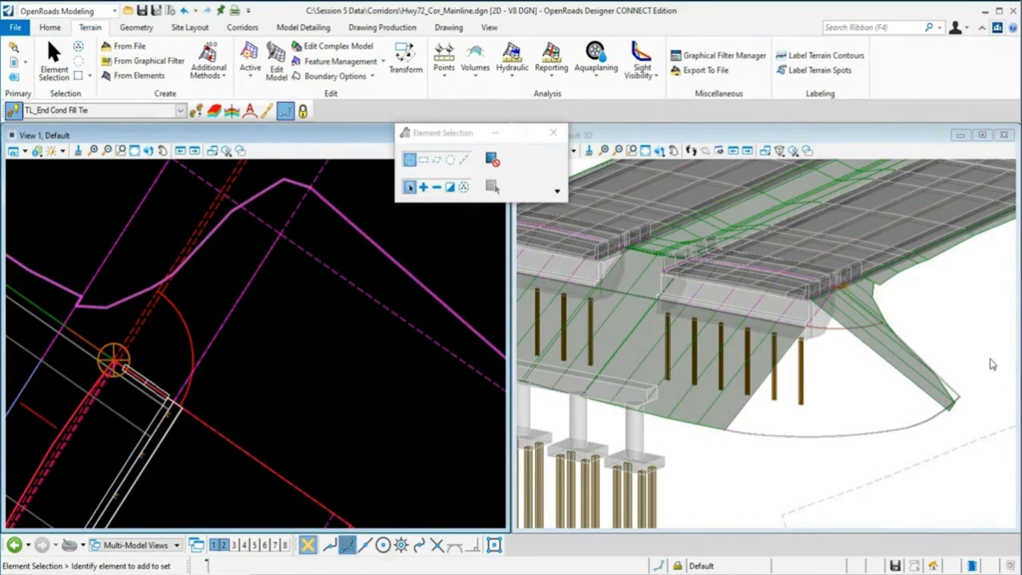
- Start applying a surface template to a terrain model and choose the Grass template from the Surface Templates folder
left_click(940, 317)
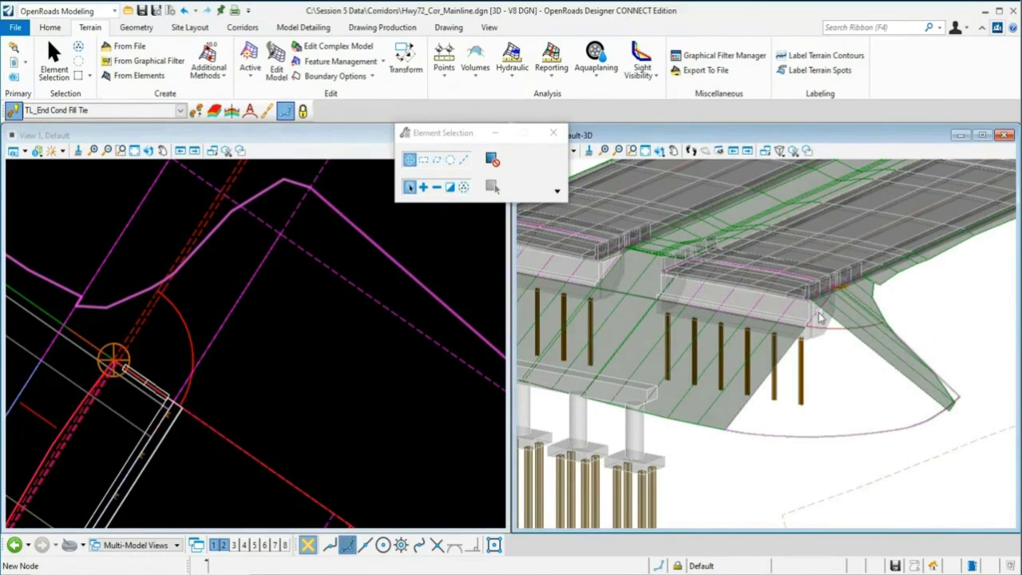
left_click(358, 380)
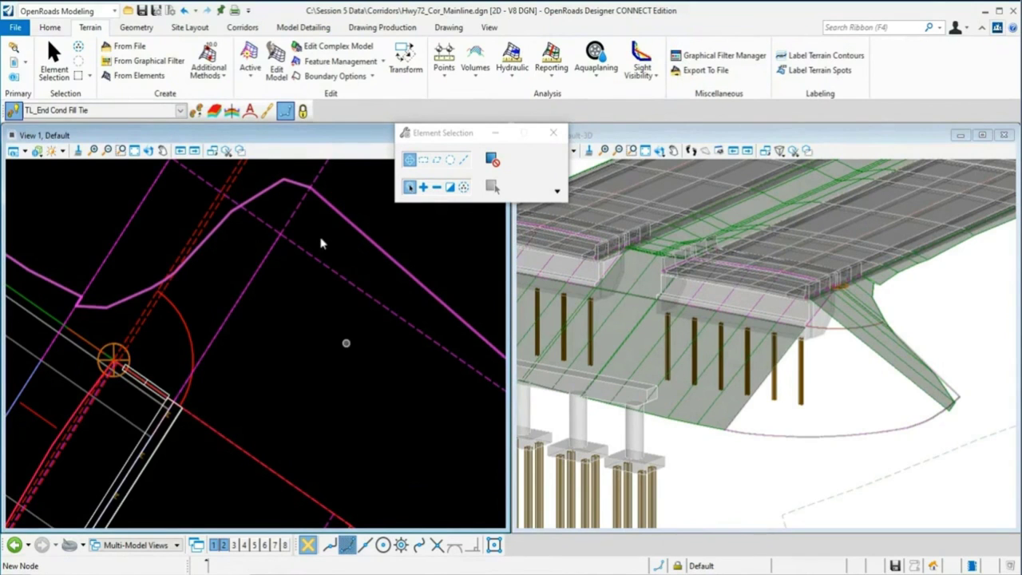
left_click(294, 31)
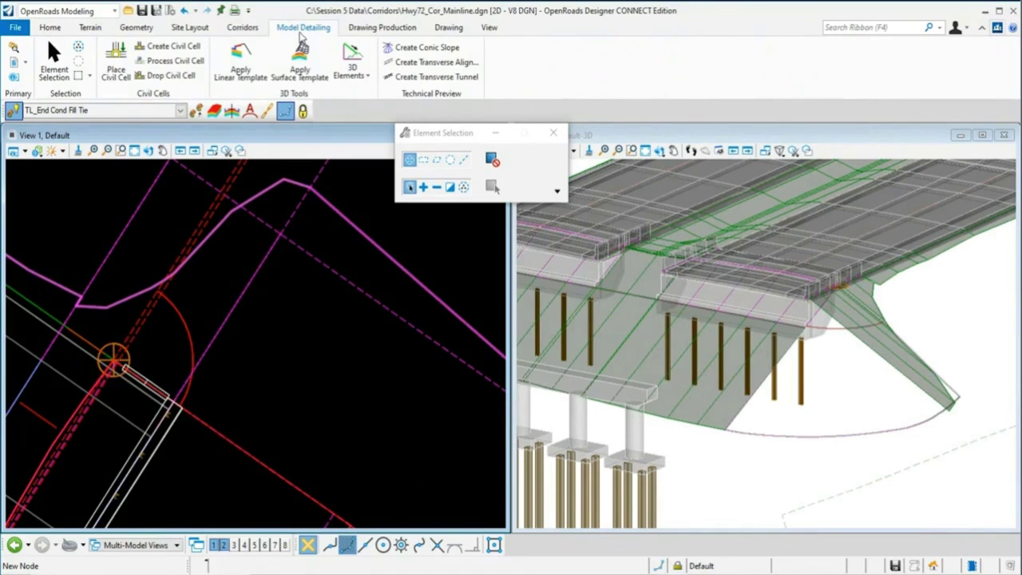
left_click(300, 60)
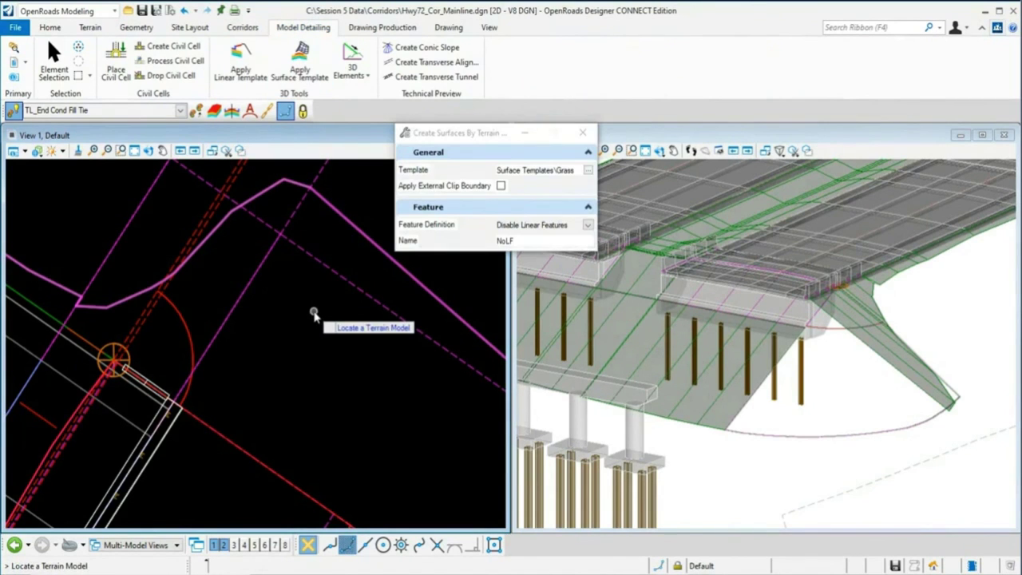
left_click_drag(470, 139, 317, 332)
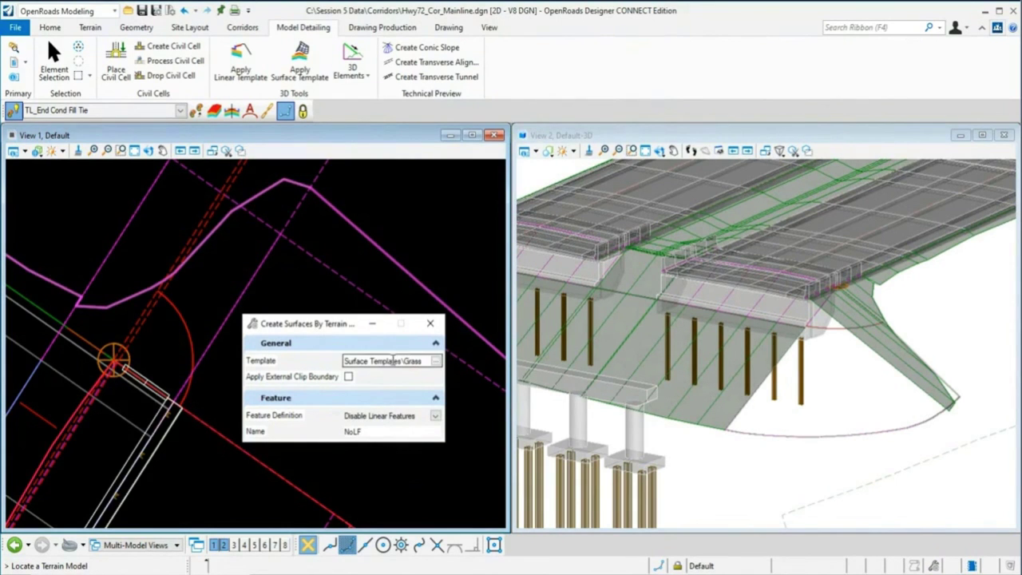
left_click(436, 361)
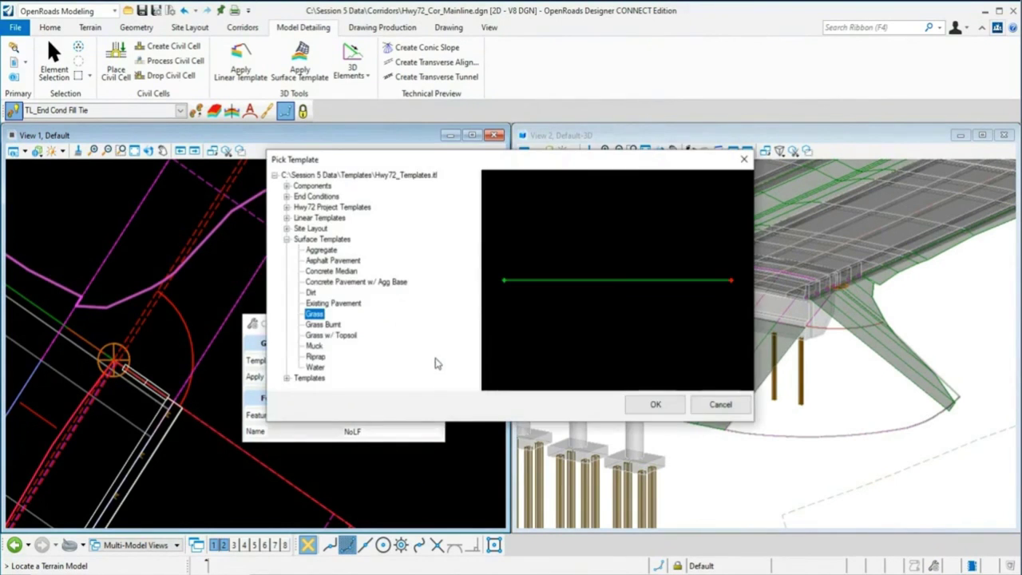
left_click(313, 240)
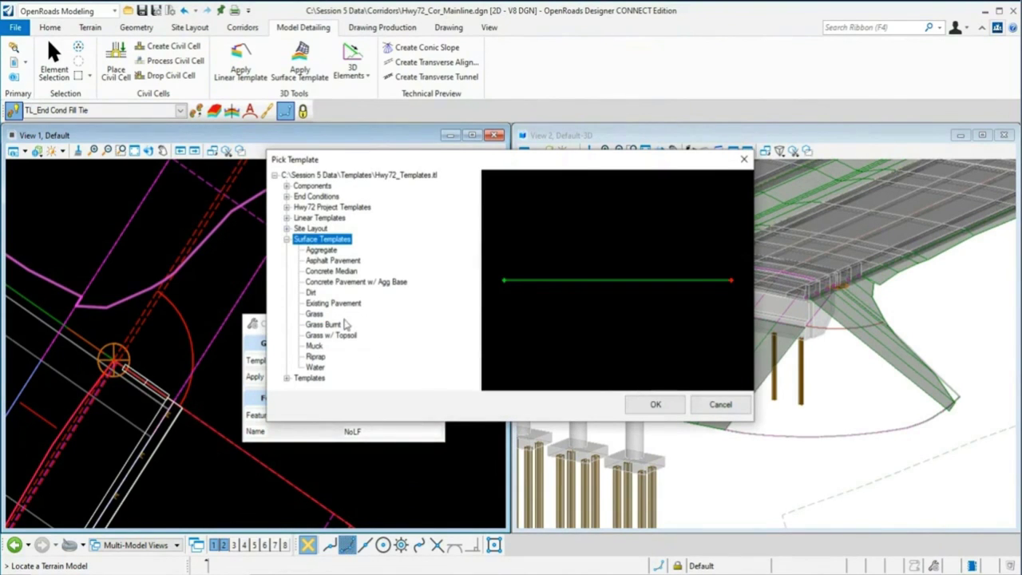
left_click(332, 261)
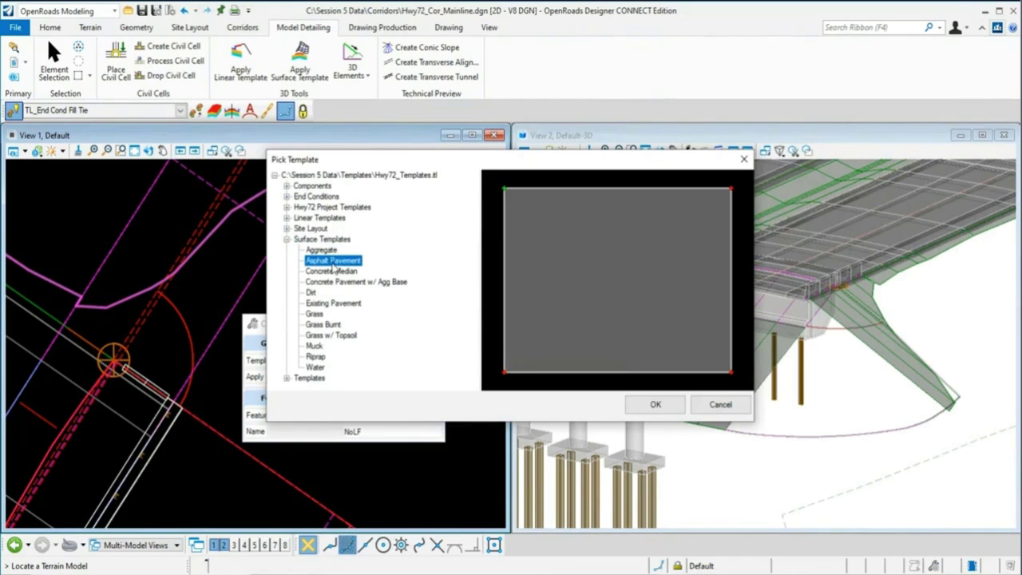
left_click(332, 272)
left_click(313, 293)
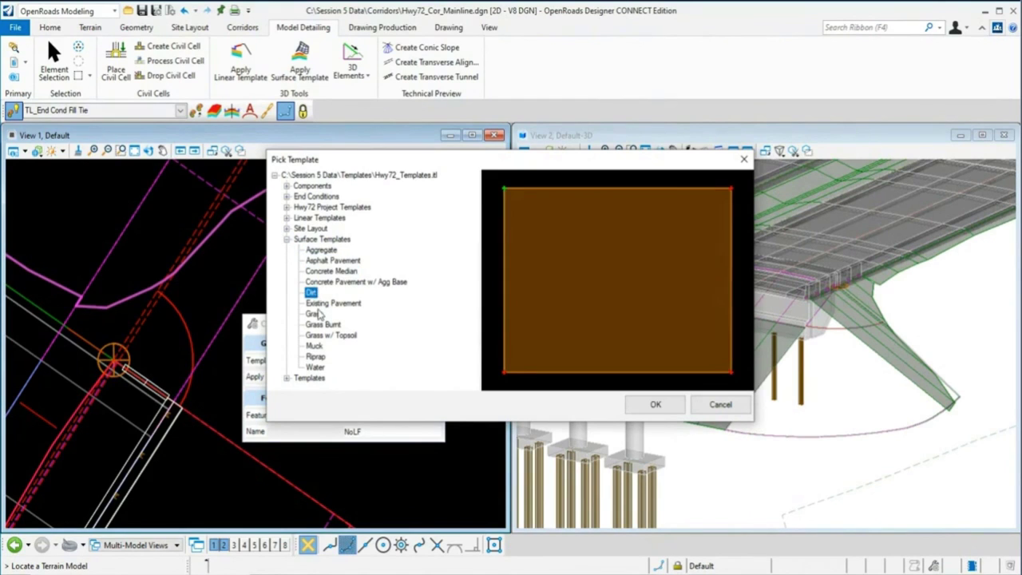
left_click(314, 314)
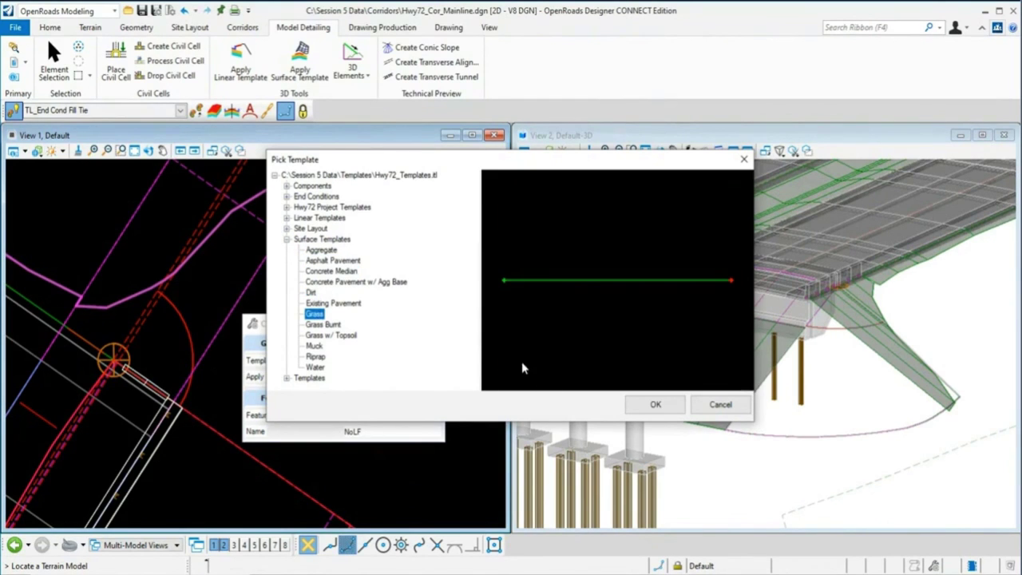
left_click(651, 407)
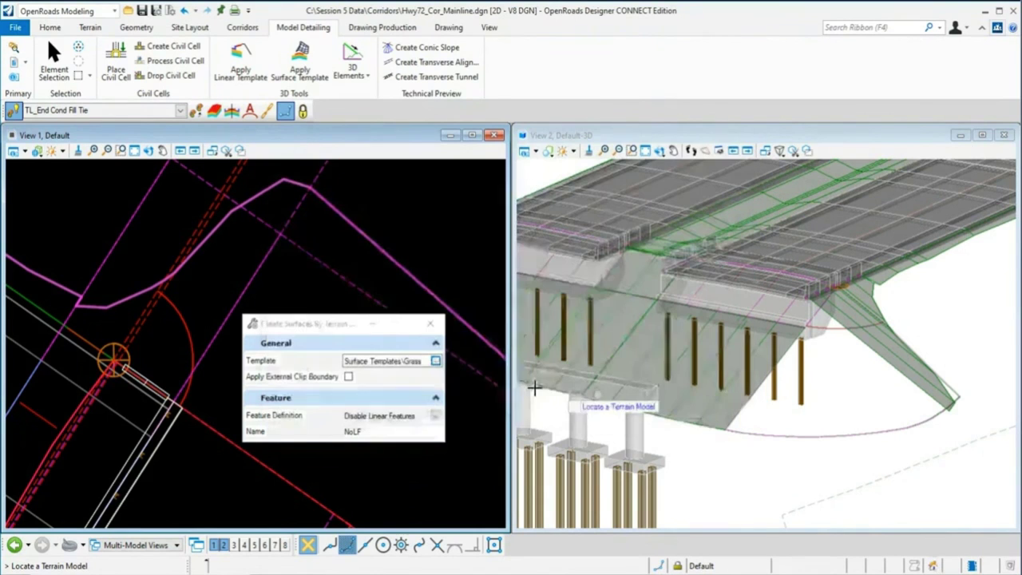
- Apply the Grass surface template to the corner fill-slope terrain in the 3D view without an external clip boundary
left_click(795, 438)
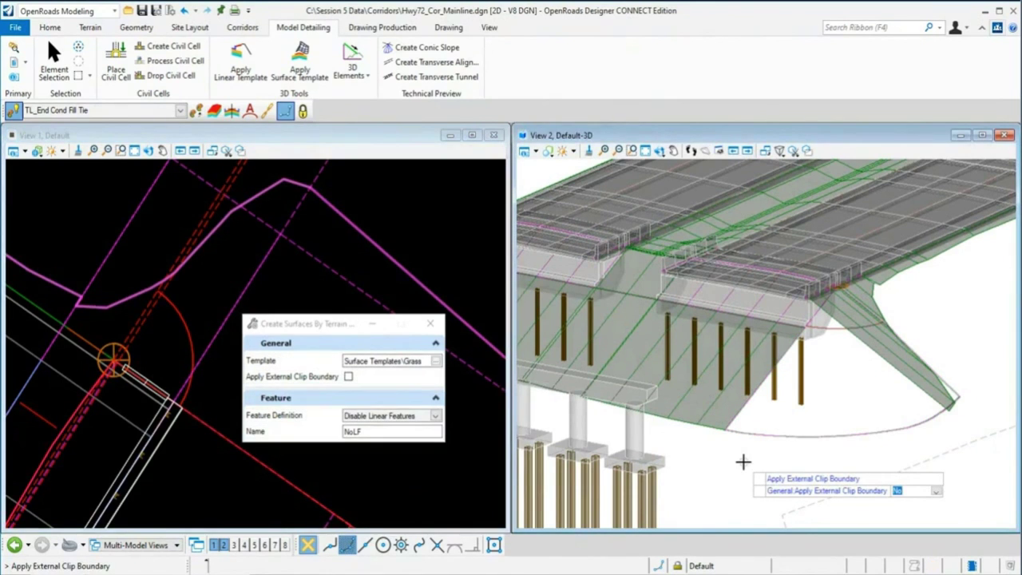
left_click(743, 462)
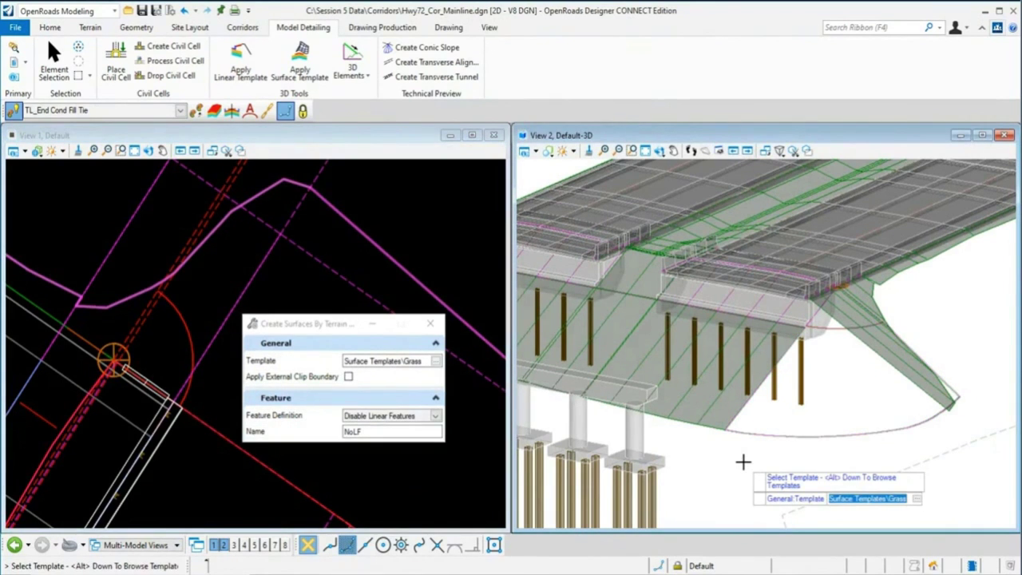
left_click(744, 462)
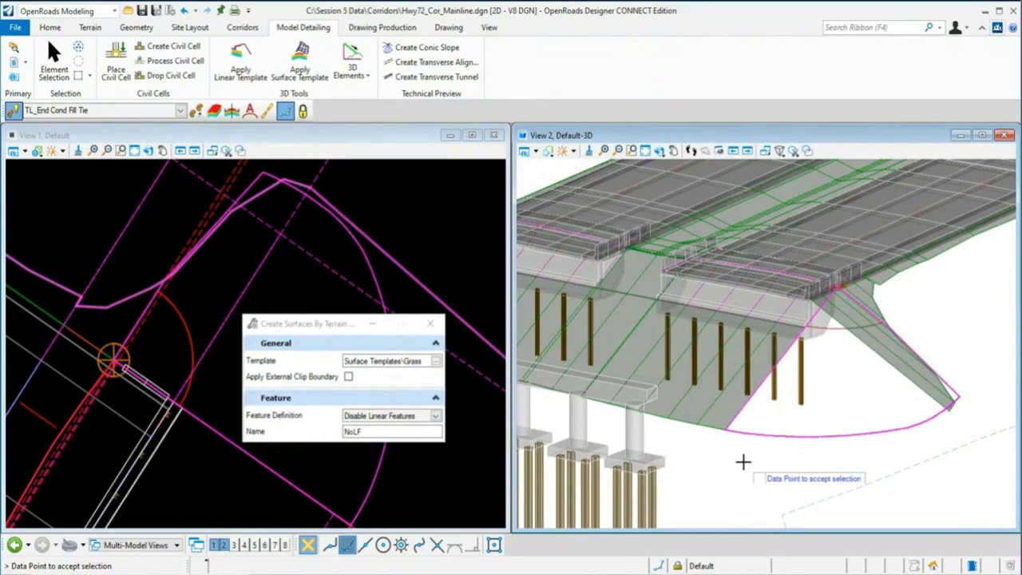
left_click(744, 463)
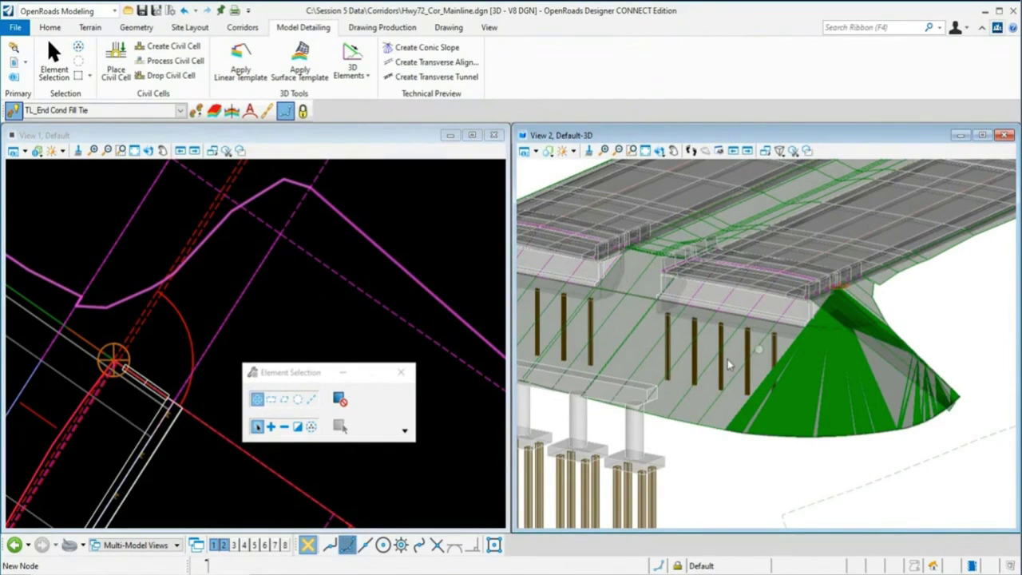
scroll(823, 315, "down", 3)
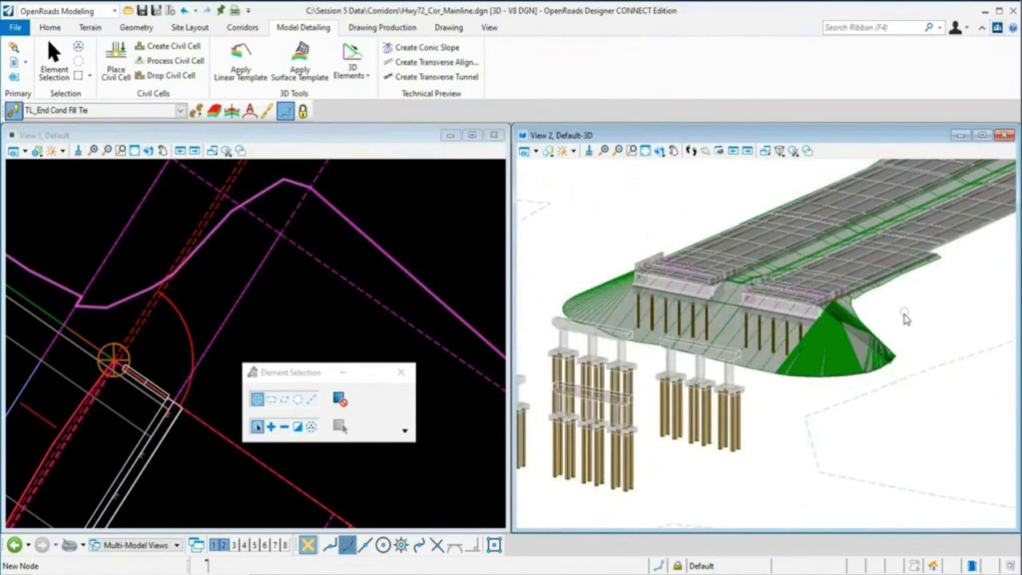
scroll(905, 318, "up", 2)
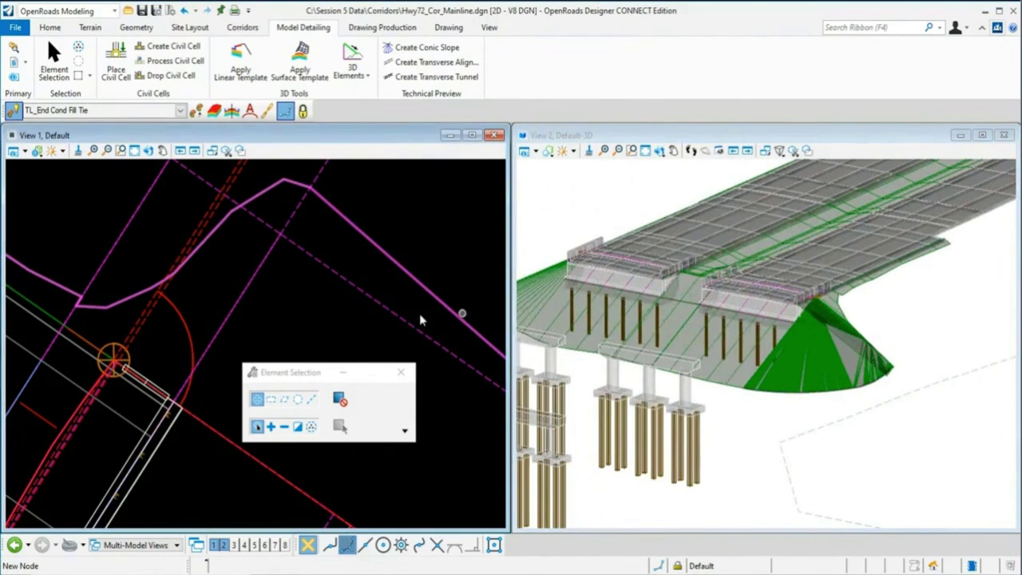
- Start an end condition exception with the Start and Stop stations unlocked and pick the mainline corridor near the abutment corner
left_click(314, 333)
scroll(312, 331, "down", 3)
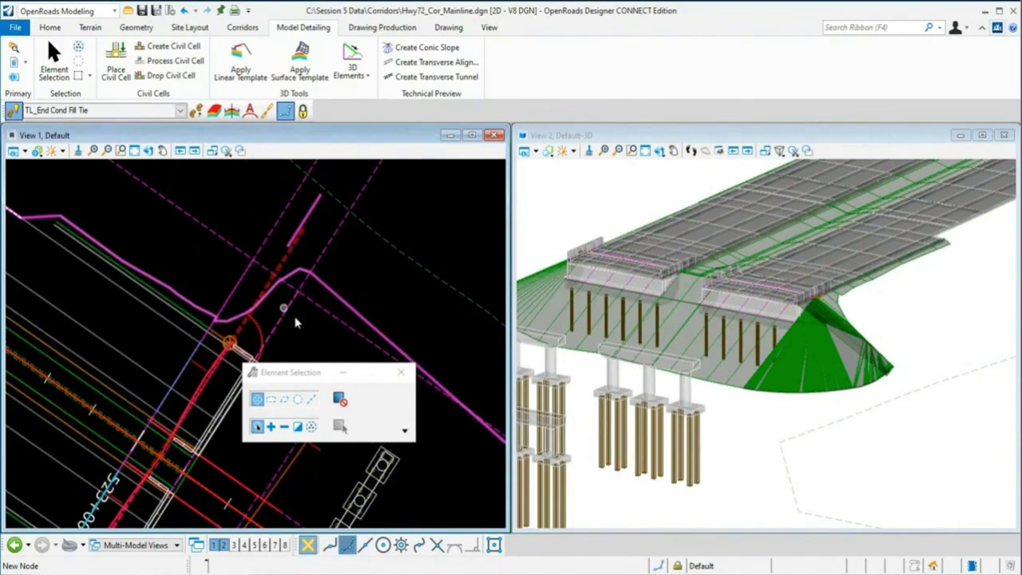
left_click(240, 28)
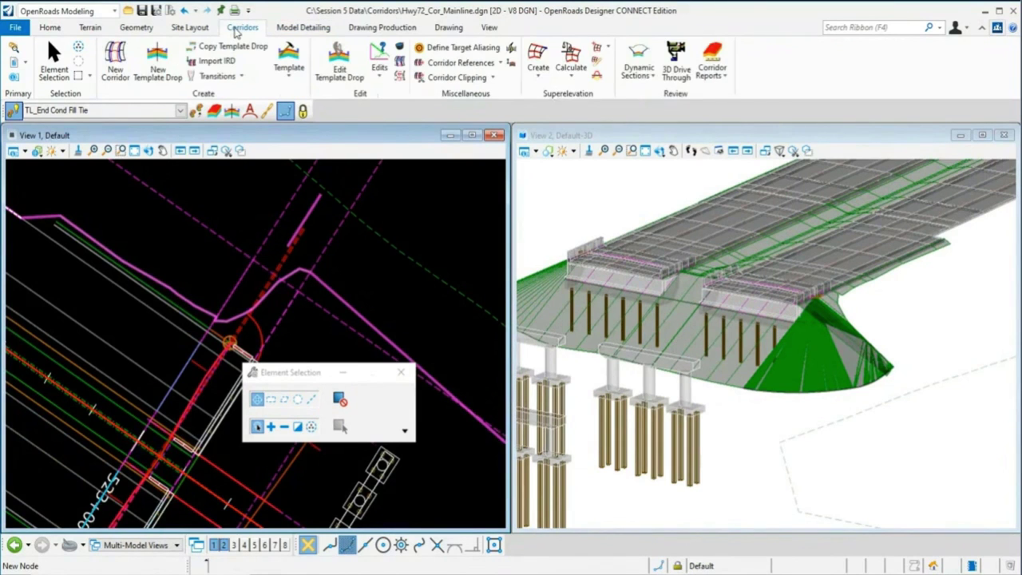
left_click(388, 83)
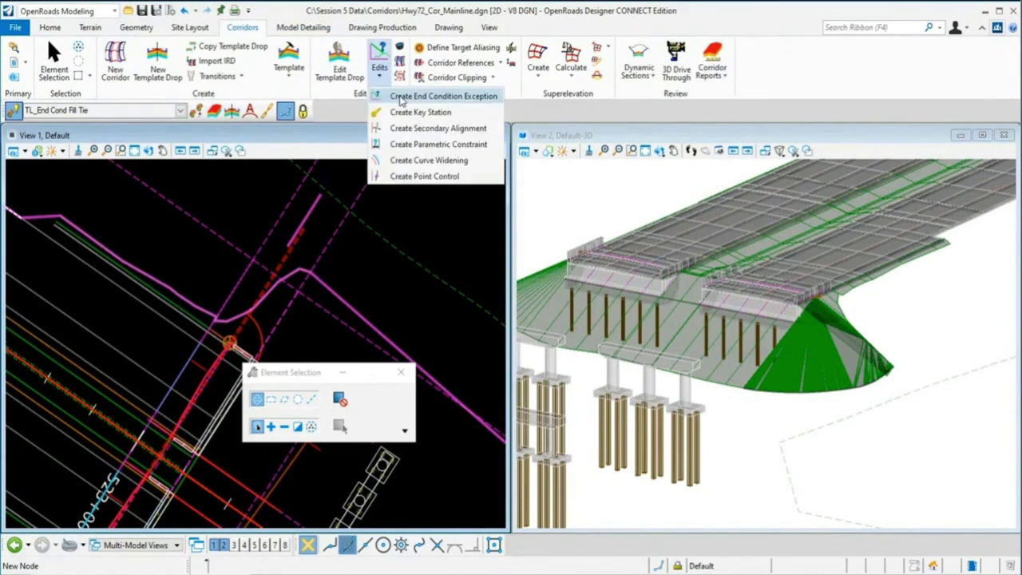
left_click(444, 98)
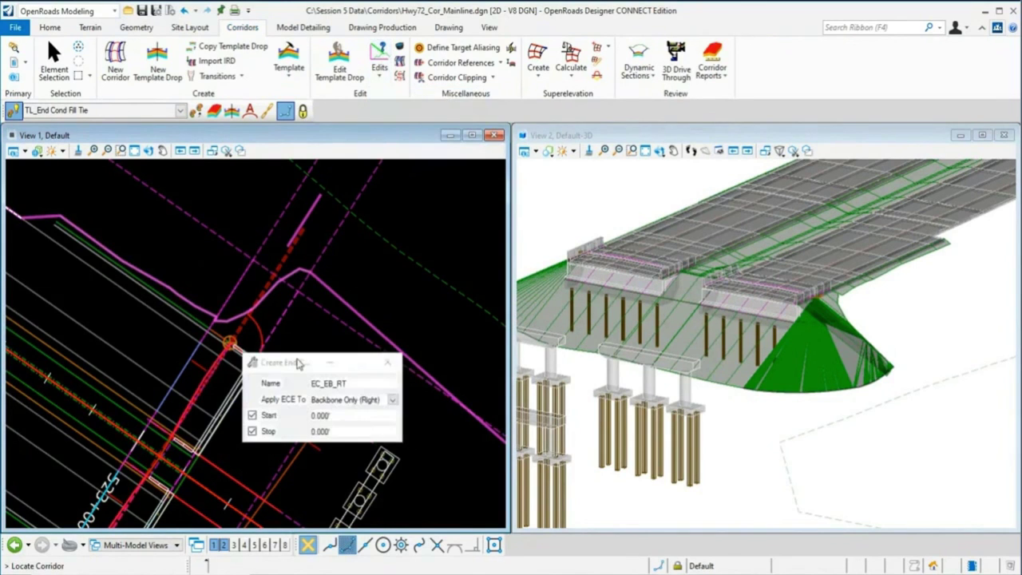
scroll(333, 353, "up", 3)
left_click(253, 415)
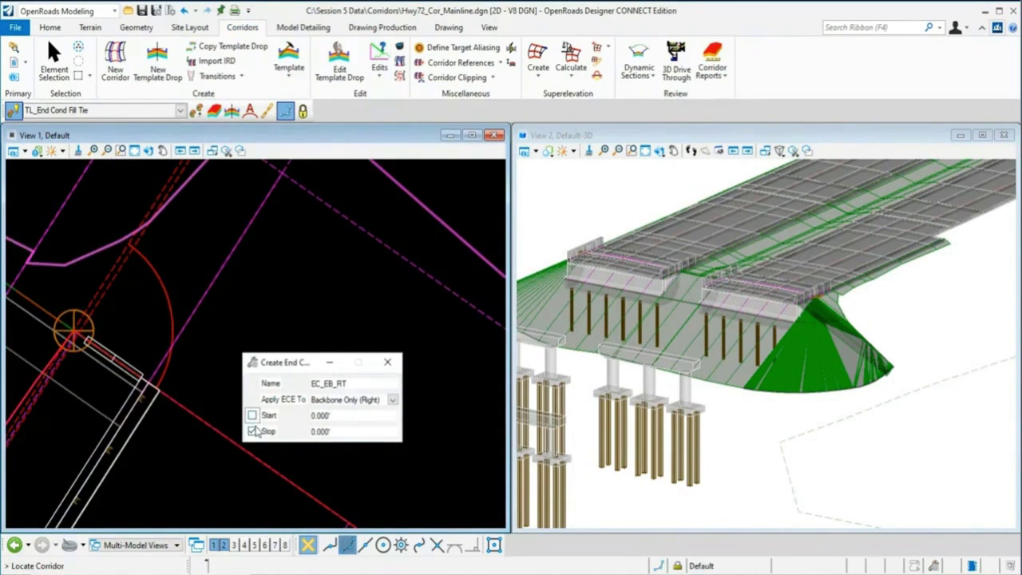
scroll(295, 236, "down", 1)
scroll(296, 236, "down", 1)
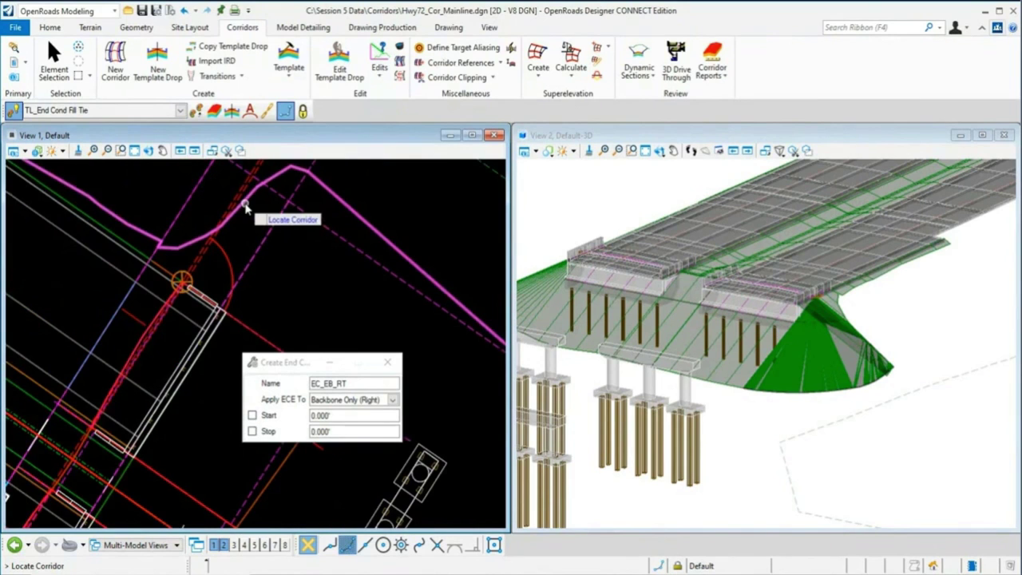
left_click(246, 206)
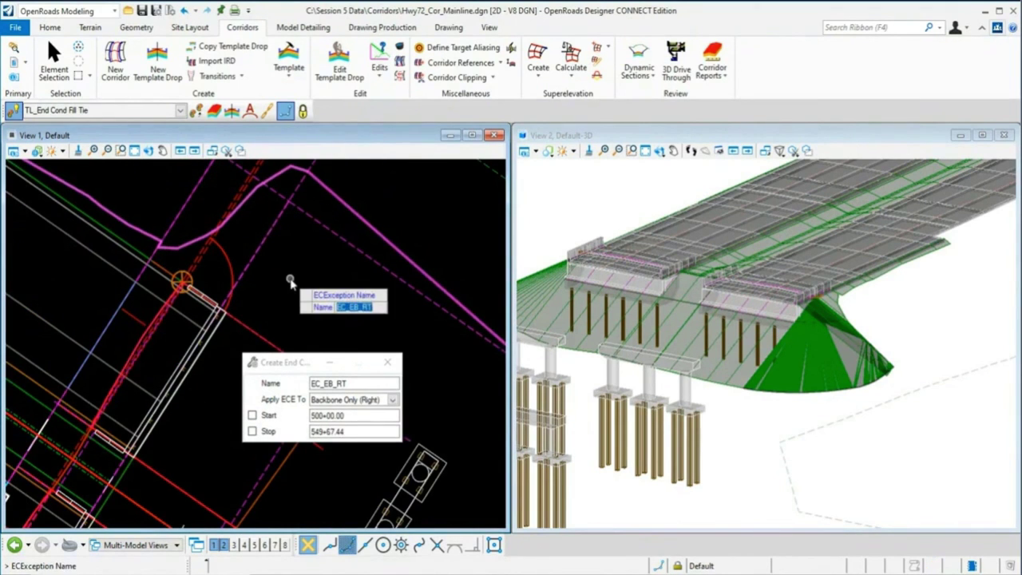
- Name the end condition exception EC_WB_LT and apply it to Backbone Only (Left)
type("EC_")
type("WB")
type("_LT")
key("Return")
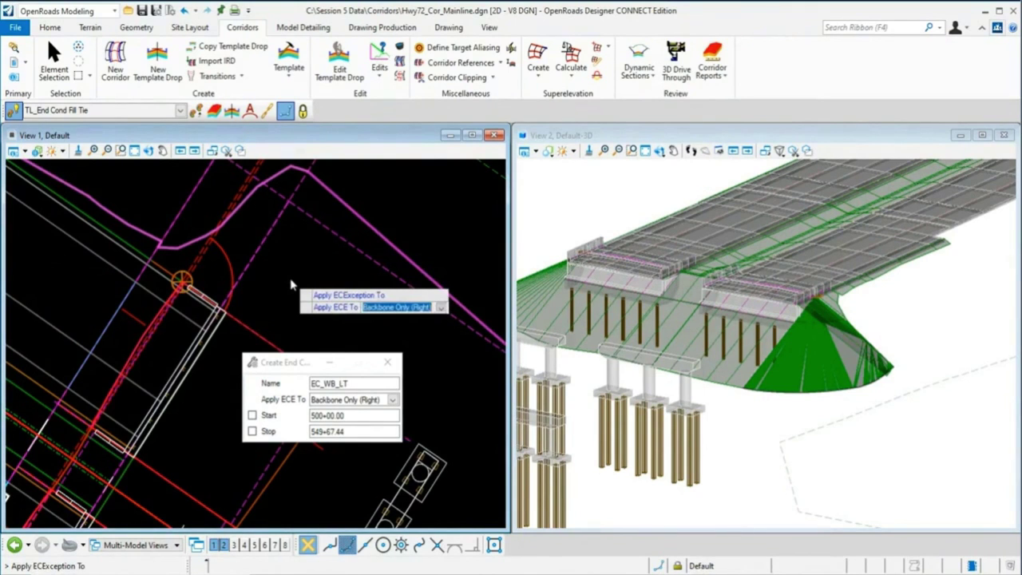
key("Down")
key("Down")
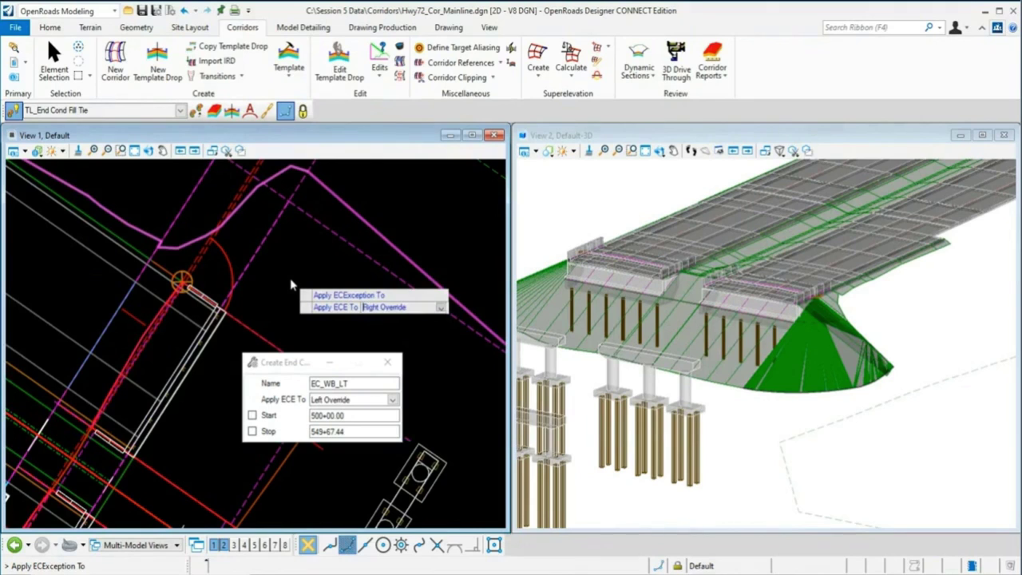
key("Down")
key("Down")
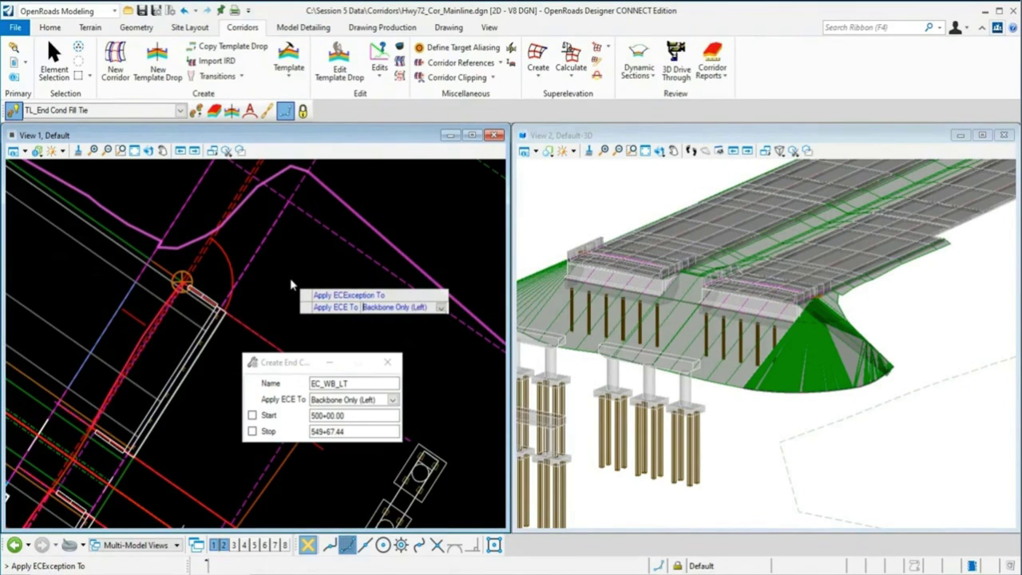
key("Return")
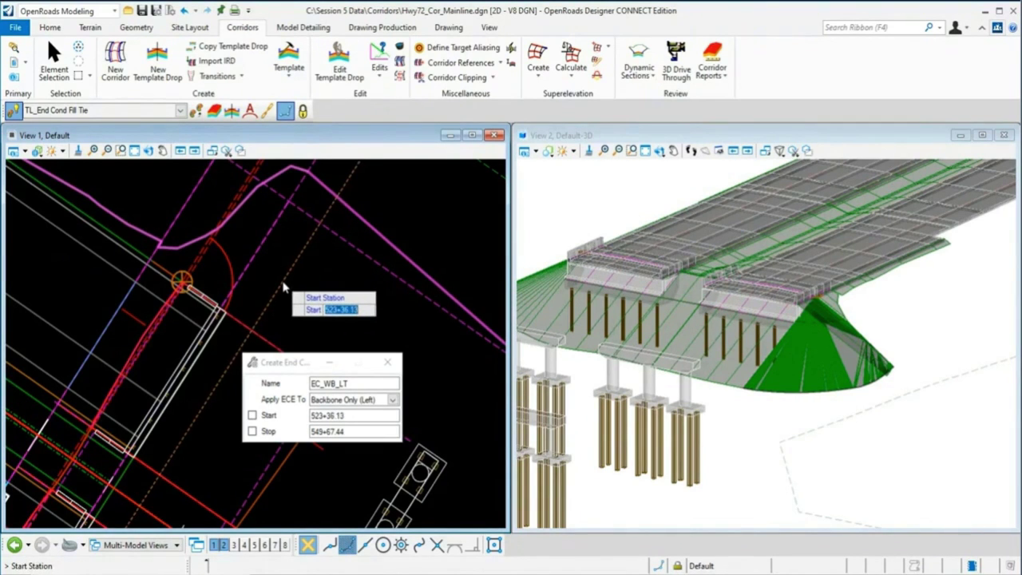
- Set the exception's start station to 523+11.40 and stop station to 523+25.00, and create it
type("523+11.40")
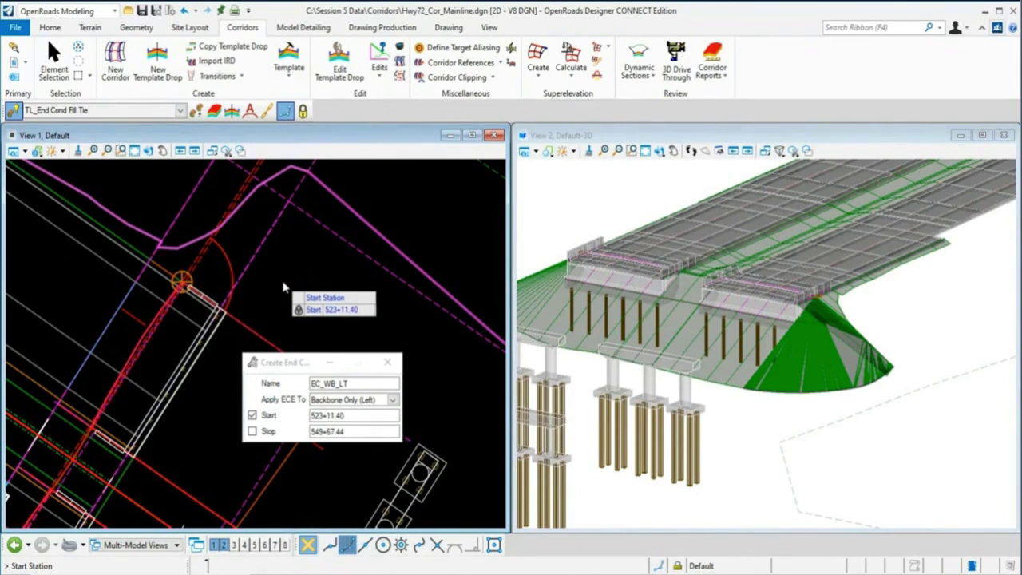
left_click(284, 287)
type("523")
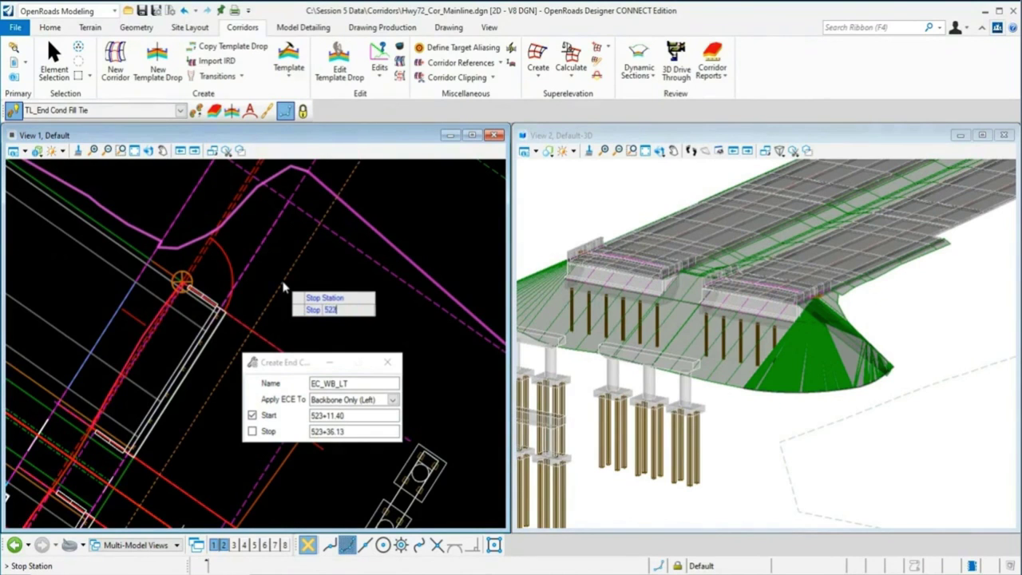
type("+25.00")
key("Return")
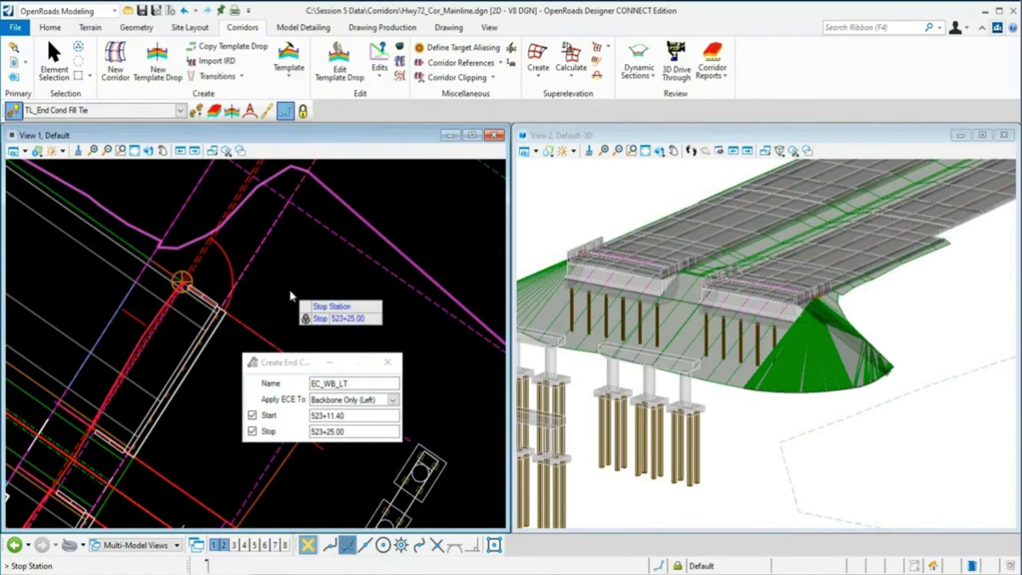
left_click(291, 297)
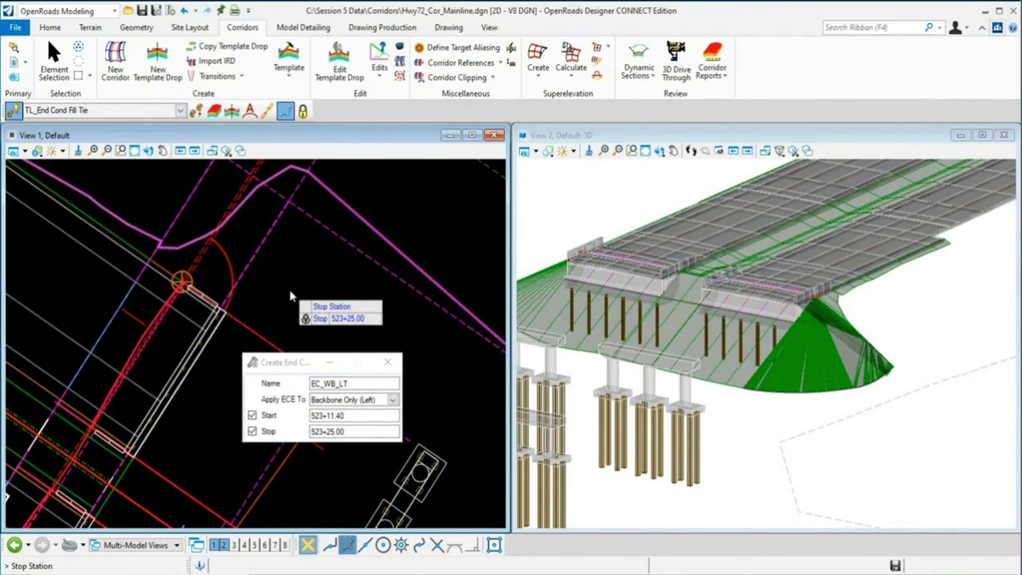
left_click(290, 296)
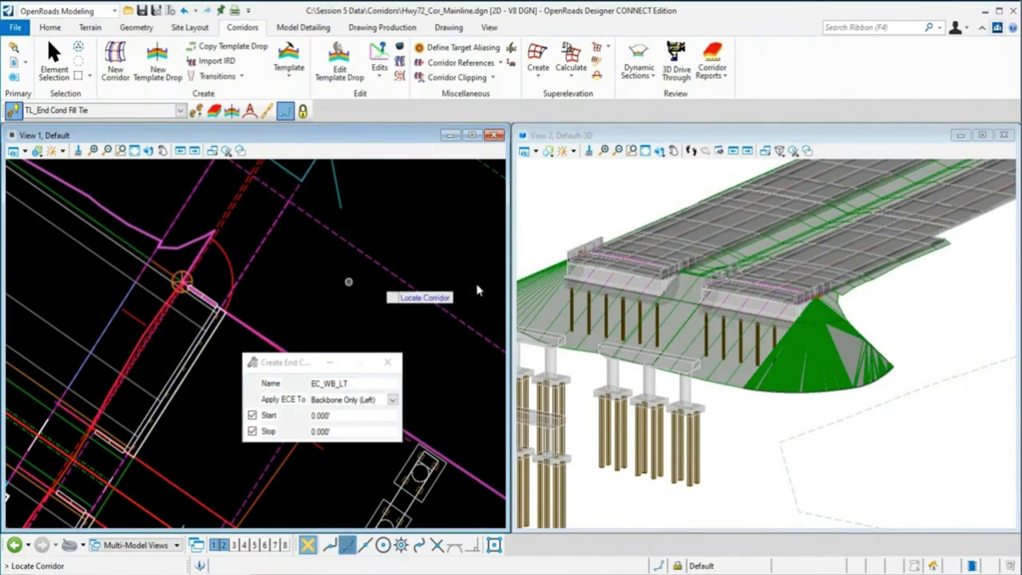
- Set the 3D view's display style to Illustration:Ignore Lighting to show the abutment corner and its fill slopes with surface materials
scroll(817, 314, "up", 1)
scroll(817, 314, "up", 2)
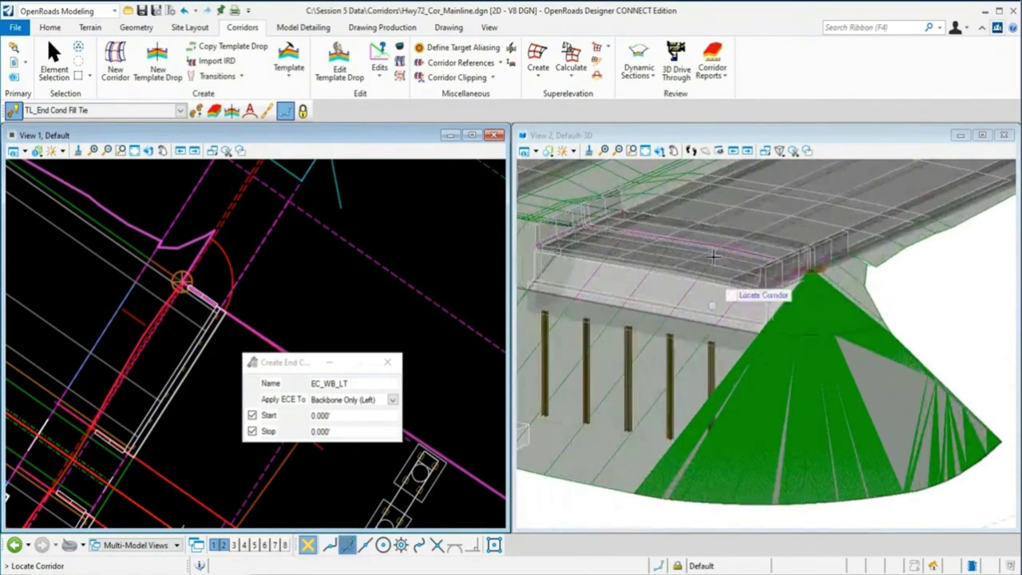
left_click(529, 152)
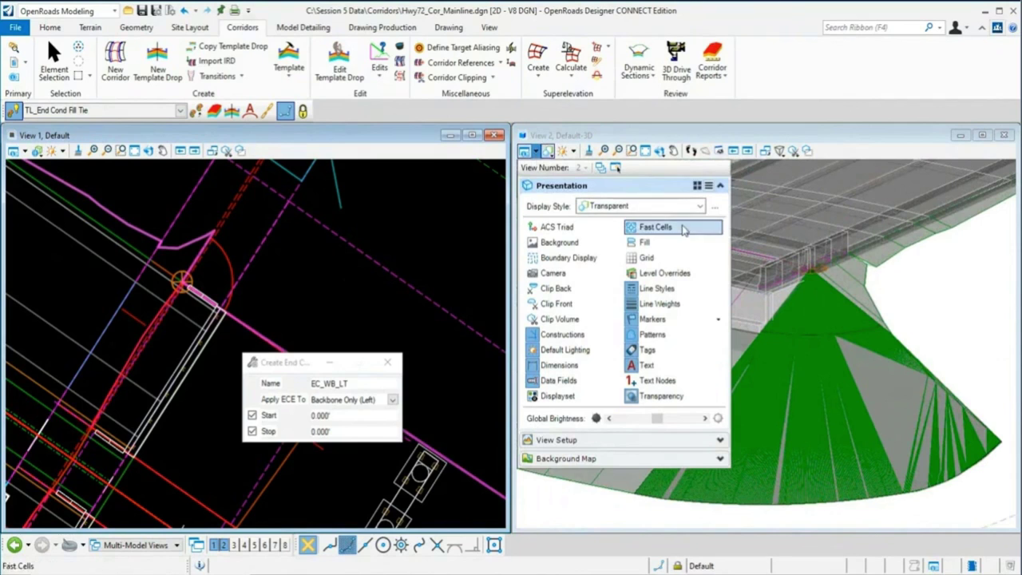
left_click(700, 207)
scroll(700, 240, "up", 3)
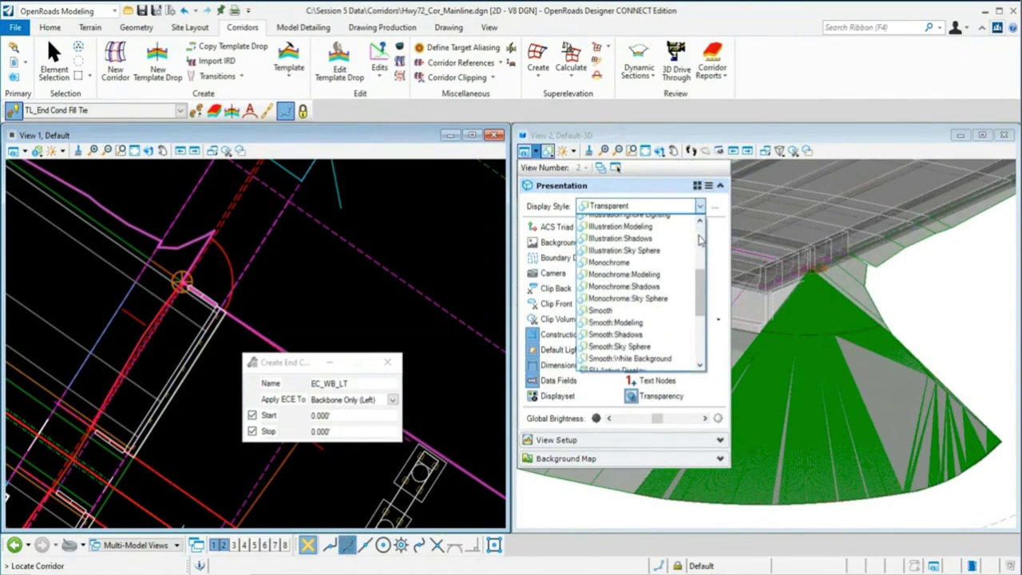
scroll(699, 240, "up", 4)
scroll(696, 255, "down", 1)
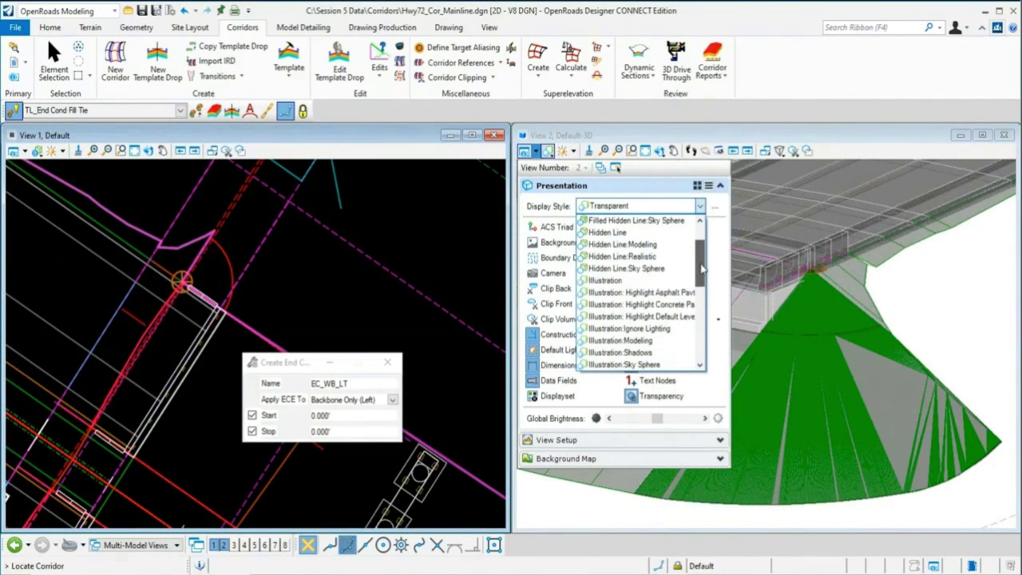
left_click(651, 329)
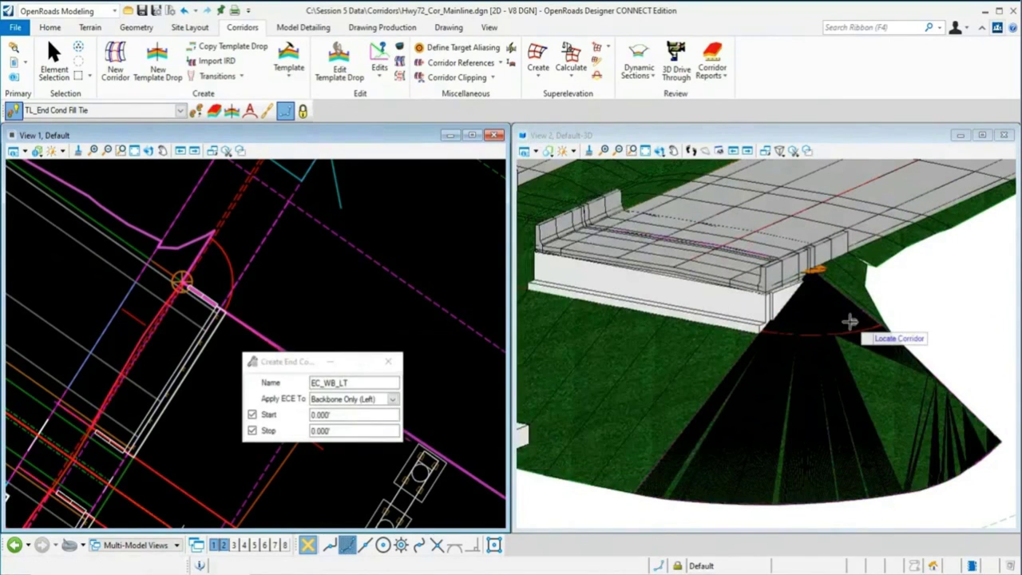
- Examine the fill slopes around the bridge abutments from several 3D angles and end the end condition exception command
scroll(850, 322, "down", 2)
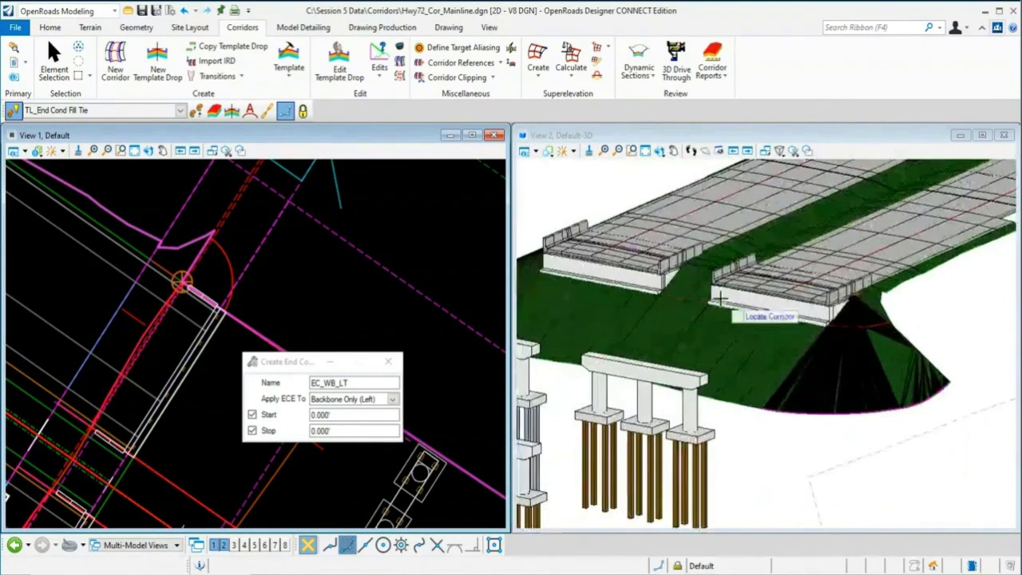
left_click(660, 150)
left_click(673, 222)
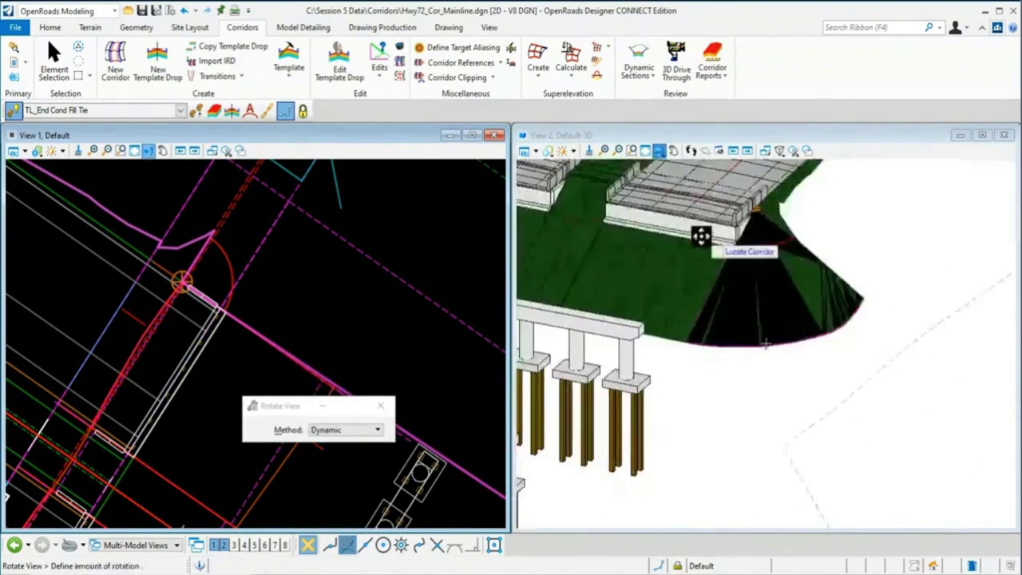
left_click(772, 276)
left_click_drag(771, 276, 676, 280)
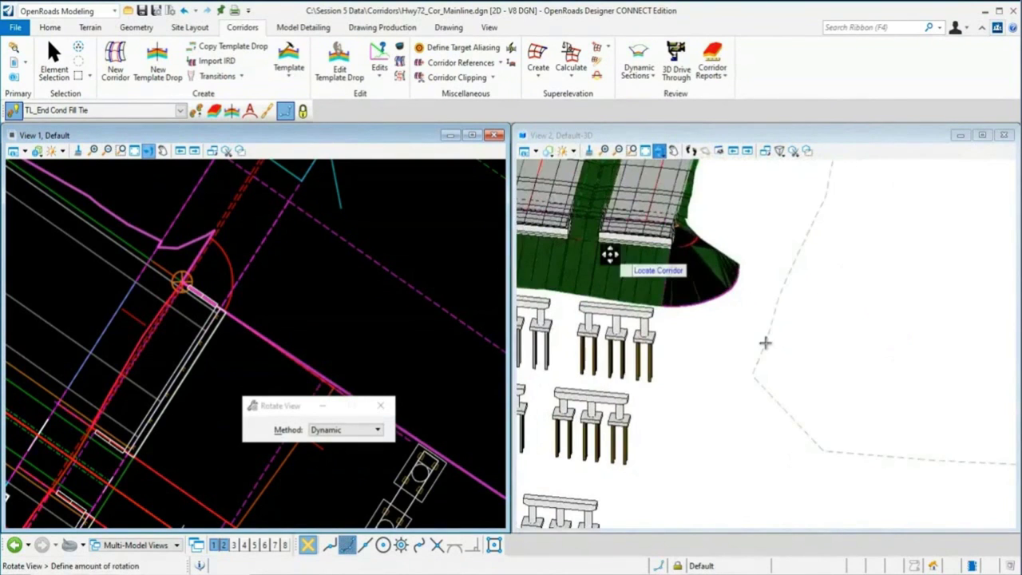
left_click_drag(612, 255, 579, 278)
left_click(603, 278)
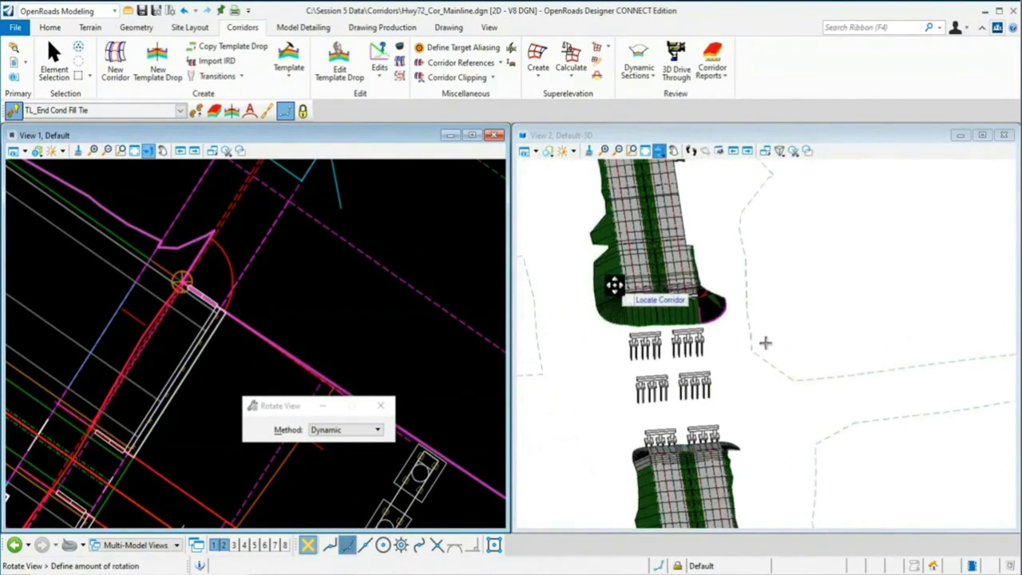
left_click(764, 343)
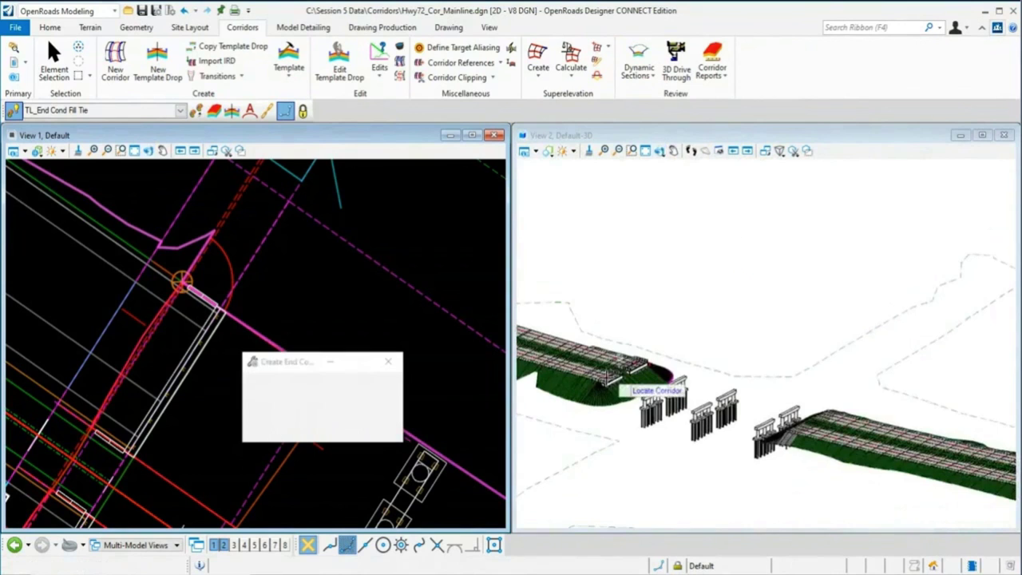
scroll(607, 395, "up", 3)
scroll(595, 388, "up", 2)
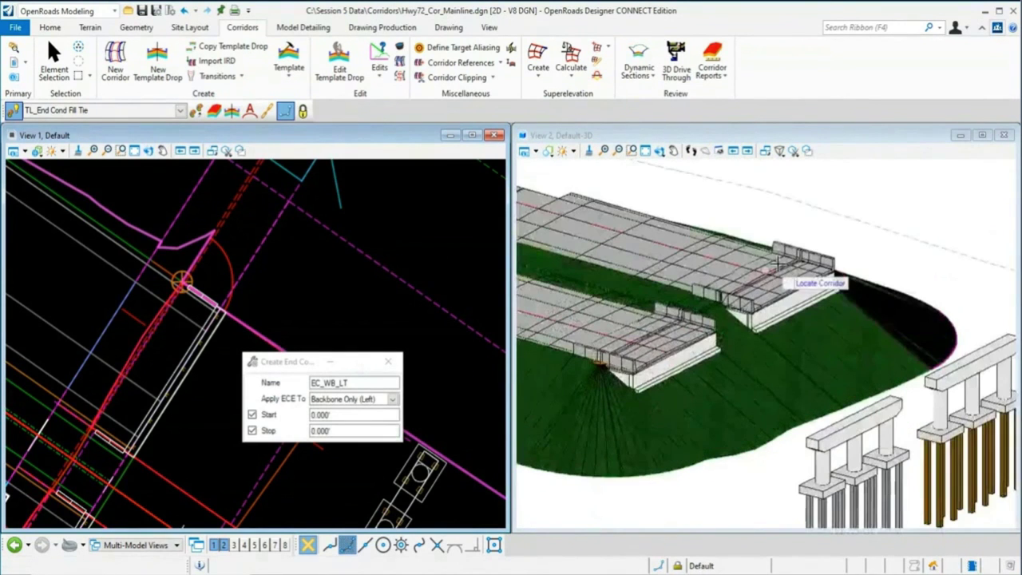
left_click(388, 363)
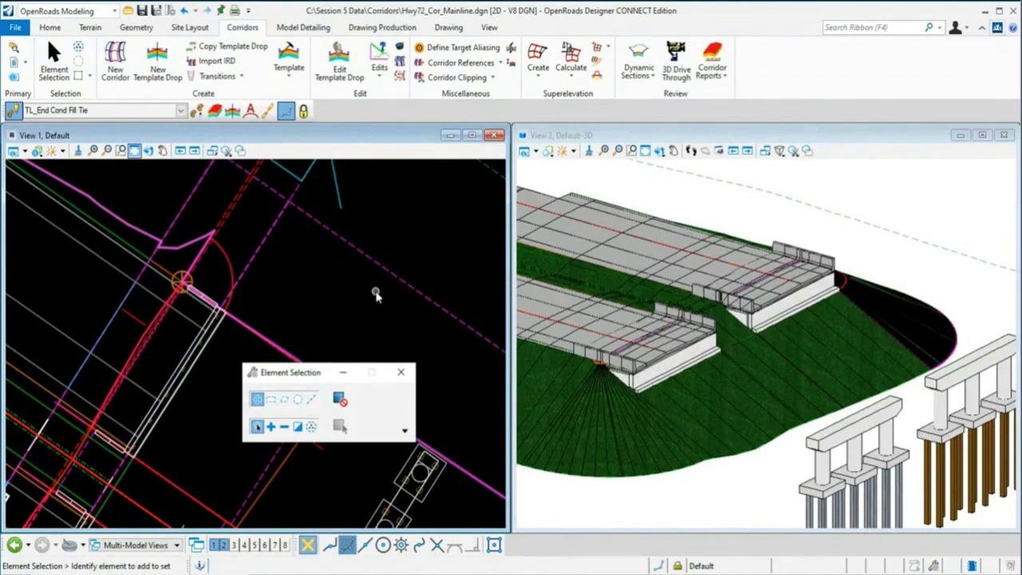
- Inspect the fanned fill slope at the opposite abutment corner from a lower 3D viewing angle
left_click(660, 152)
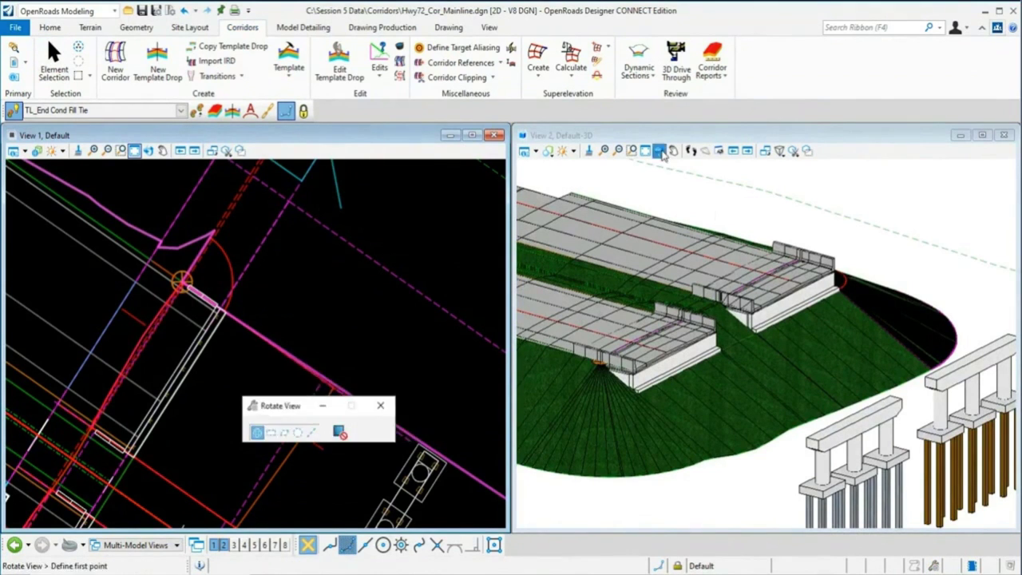
left_click(685, 237)
left_click(696, 229)
right_click(699, 231)
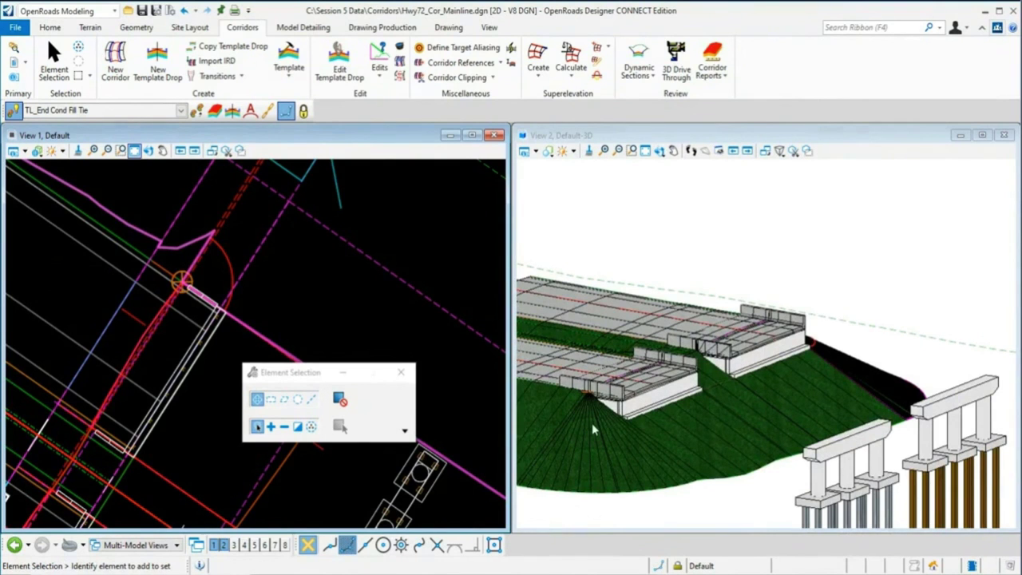
left_click(855, 291)
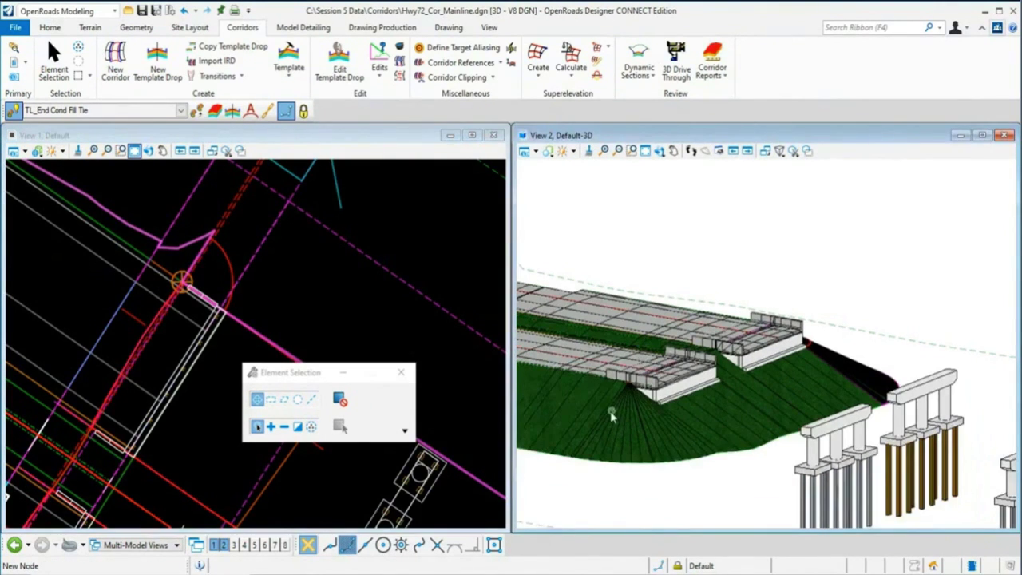
scroll(901, 182, "up", 2)
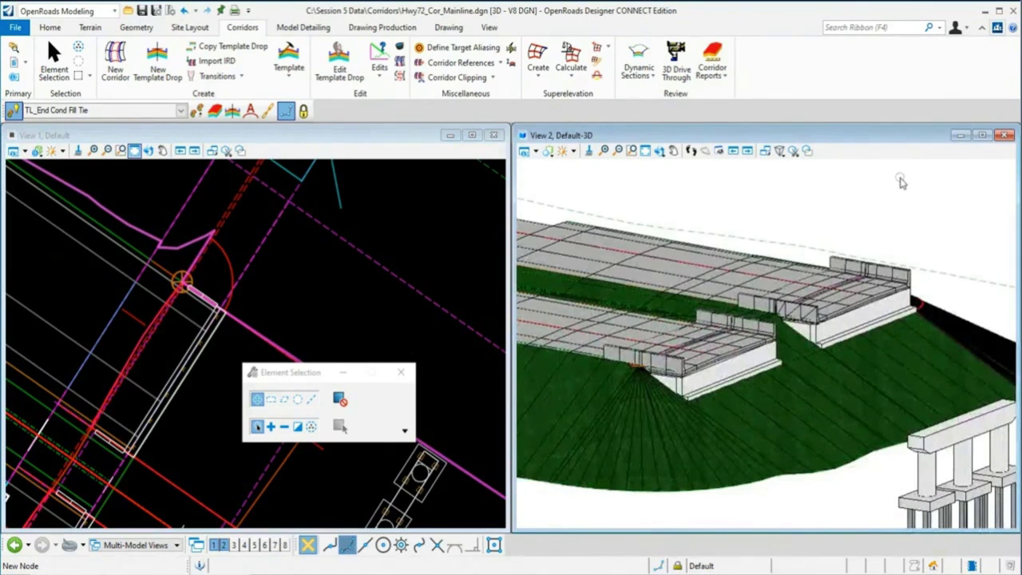